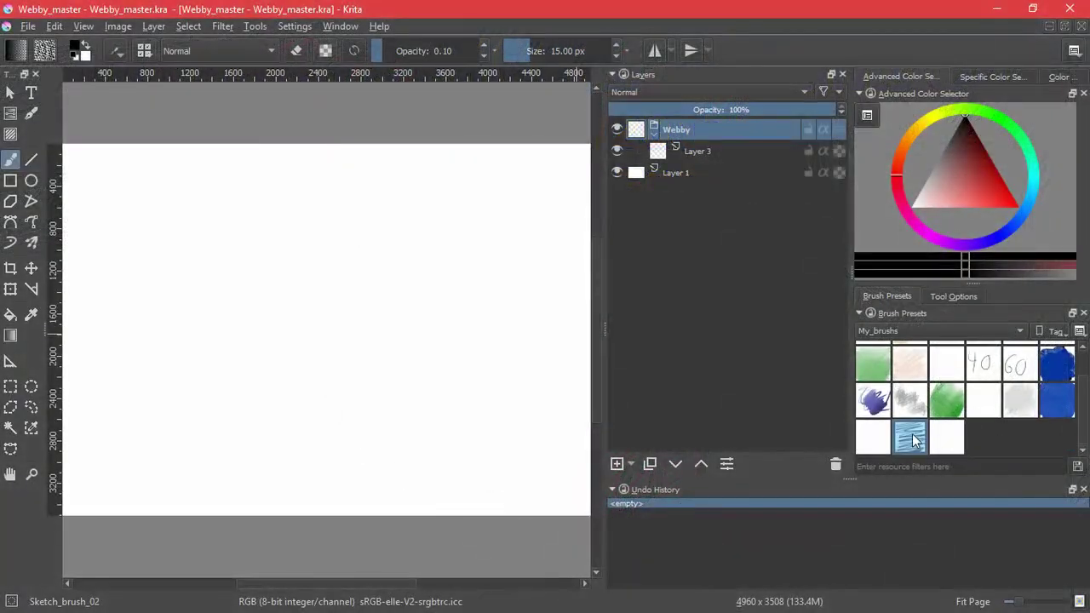
Sketch a wide, flat ellipse across the upper canvas on Layer 3 with the 15 px sketch brush.
{"action": "left_click", "coordinate": [698, 150]}
{"action": "left_click_drag", "start_coordinate": [323, 250], "coordinate": [346, 397]}
{"action": "key", "text": "ctrl+z"}
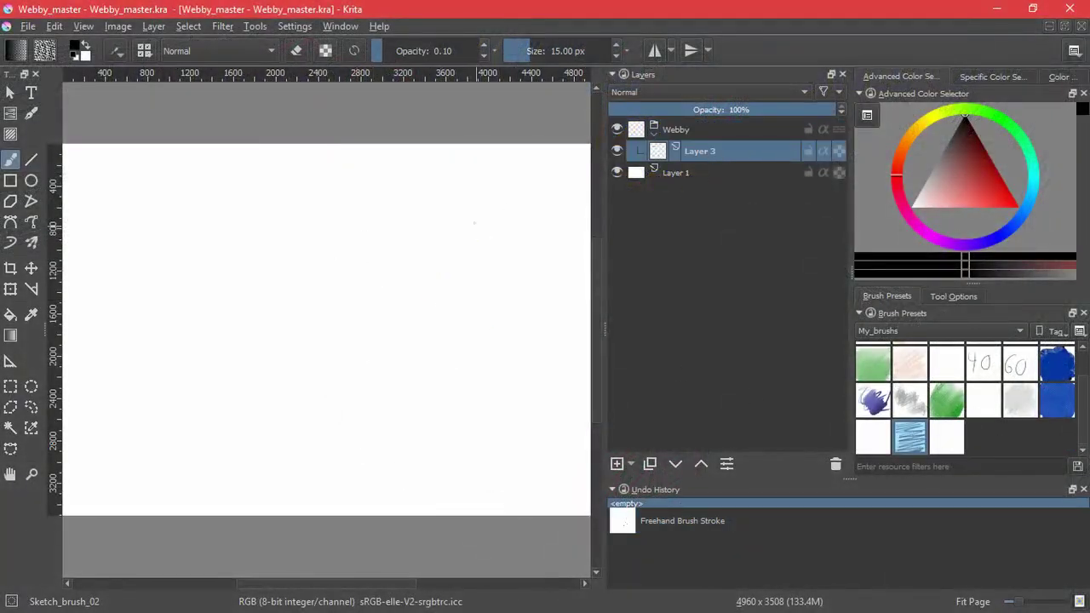
{"action": "left_click_drag", "start_coordinate": [179, 194], "coordinate": [351, 180]}
{"action": "left_click_drag", "start_coordinate": [78, 217], "coordinate": [337, 182]}
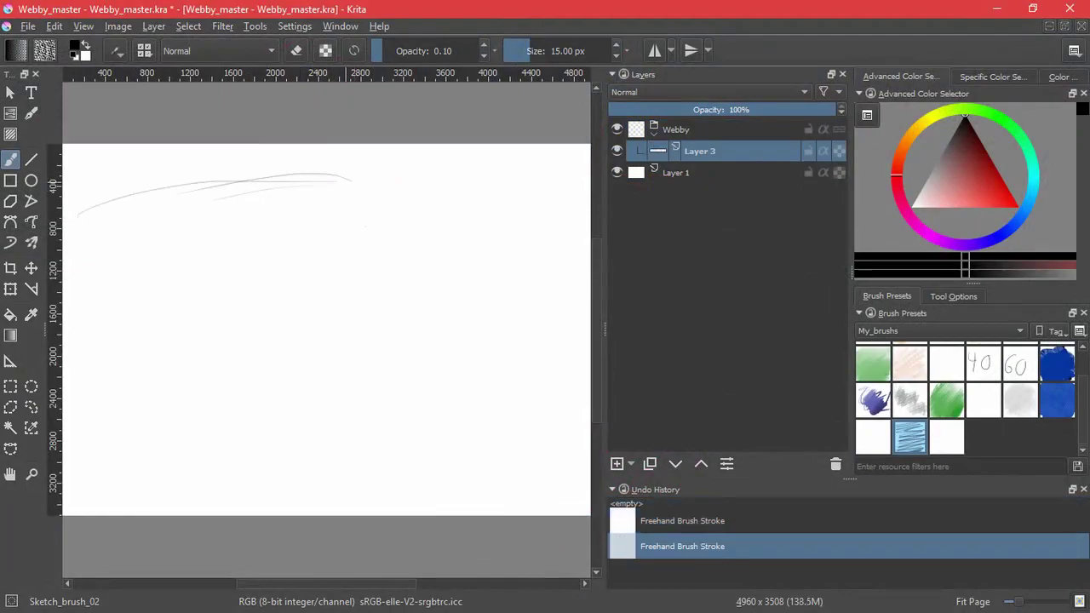
{"action": "left_click_drag", "start_coordinate": [124, 230], "coordinate": [477, 210]}
{"action": "left_click_drag", "start_coordinate": [212, 200], "coordinate": [479, 186]}
{"action": "left_click_drag", "start_coordinate": [290, 181], "coordinate": [475, 181]}
{"action": "mouse_move", "coordinate": [457, 235]}
{"action": "left_mouse_down"}
{"action": "mouse_move", "coordinate": [499, 227]}
{"action": "mouse_move", "coordinate": [256, 228]}
{"action": "left_mouse_up"}
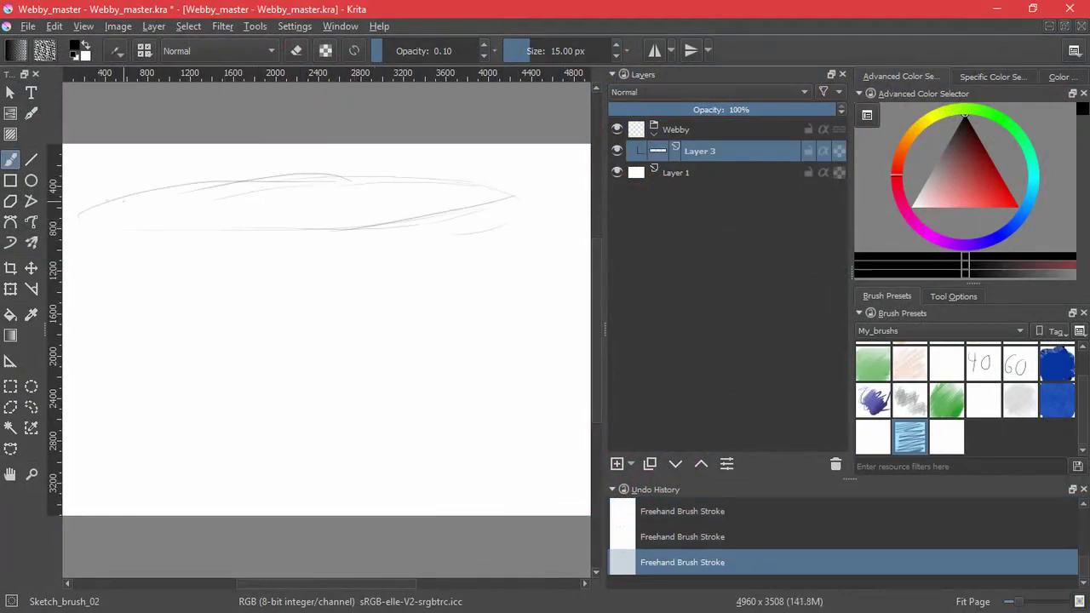
{"action": "left_click_drag", "start_coordinate": [103, 213], "coordinate": [463, 230]}
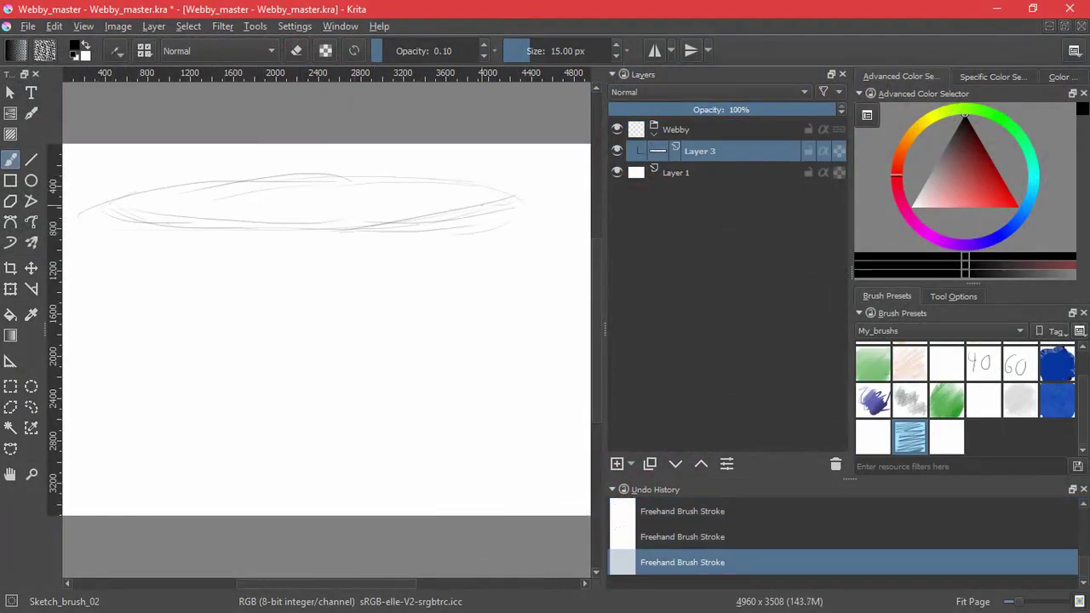
Reinforce the ellipse's rim and both ends with additional overlapping strokes, forming an inner edge.
{"action": "left_click_drag", "start_coordinate": [522, 194], "coordinate": [482, 208]}
{"action": "left_click_drag", "start_coordinate": [101, 208], "coordinate": [100, 231]}
{"action": "left_click_drag", "start_coordinate": [116, 189], "coordinate": [515, 194]}
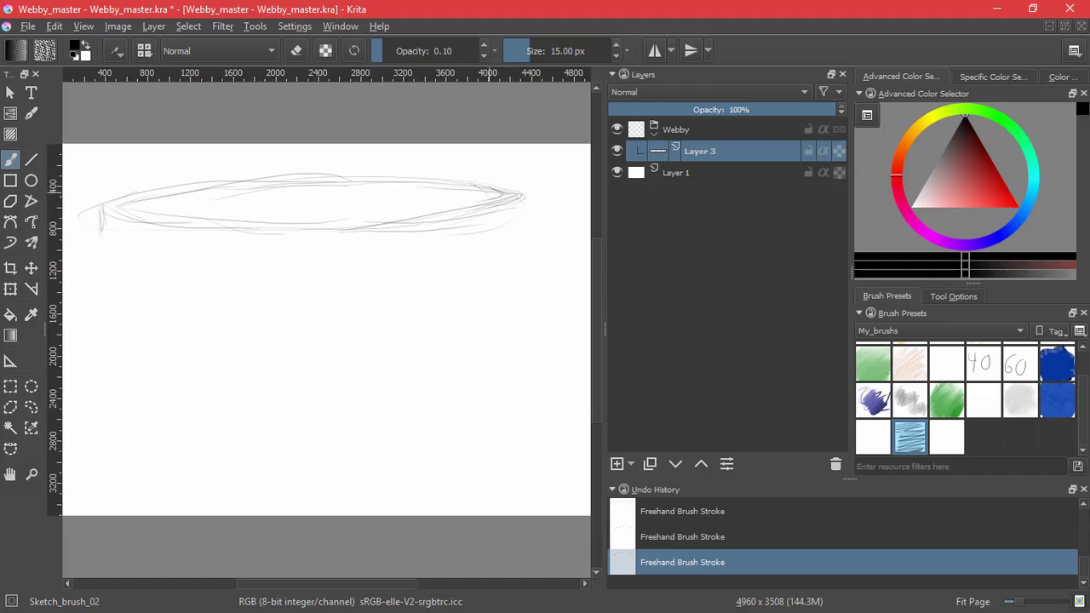
{"action": "left_click_drag", "start_coordinate": [128, 219], "coordinate": [464, 218]}
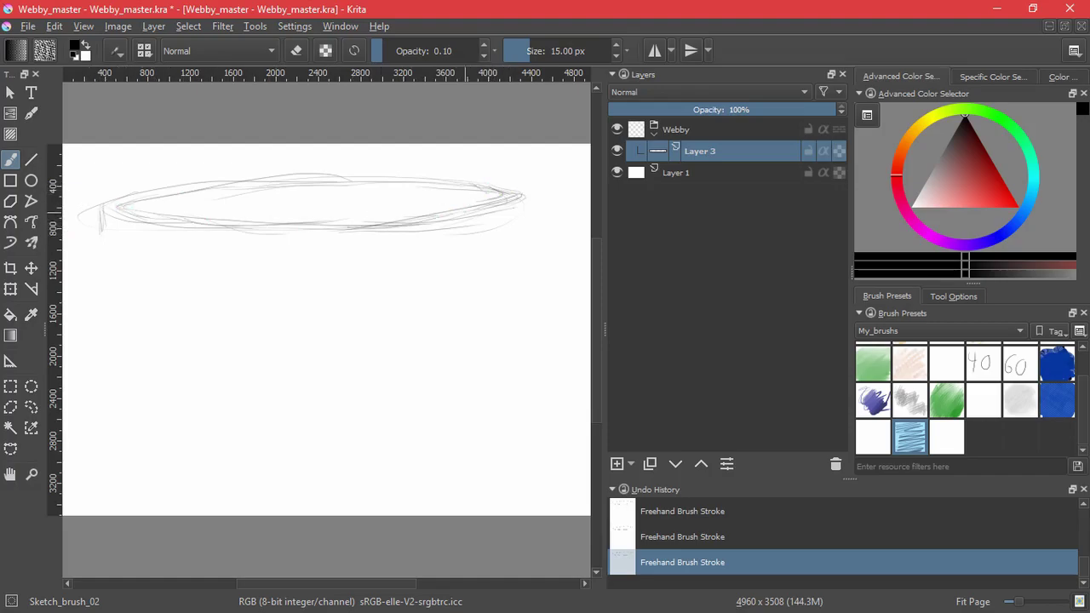
Give the ellipse thickness with short vertical sides and a curved lower edge, and add an inner contour near the front rim.
{"action": "mouse_move", "coordinate": [511, 192]}
{"action": "left_mouse_down"}
{"action": "mouse_move", "coordinate": [511, 239]}
{"action": "mouse_move", "coordinate": [452, 266]}
{"action": "mouse_move", "coordinate": [339, 281]}
{"action": "left_mouse_up"}
{"action": "mouse_move", "coordinate": [102, 215]}
{"action": "left_mouse_down"}
{"action": "mouse_move", "coordinate": [107, 254]}
{"action": "mouse_move", "coordinate": [281, 284]}
{"action": "mouse_move", "coordinate": [381, 281]}
{"action": "left_mouse_up"}
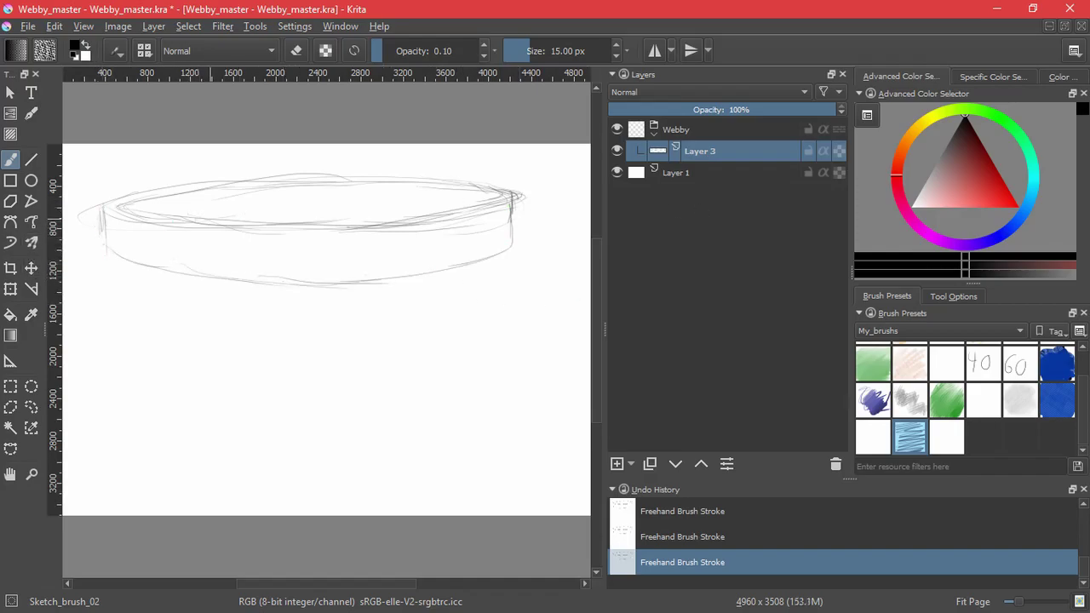
{"action": "left_click_drag", "start_coordinate": [208, 216], "coordinate": [428, 213]}
{"action": "left_click_drag", "start_coordinate": [194, 223], "coordinate": [316, 209]}
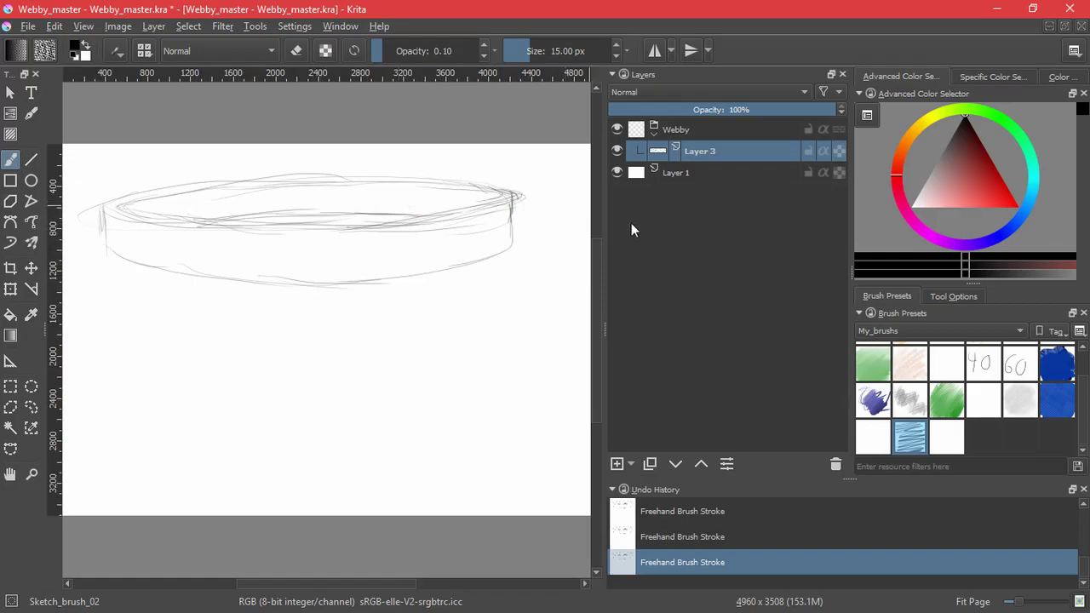
Add a paint layer, move Layer 3 out of the Webby group to above it, and select the new Layer 4.
{"action": "left_click", "coordinate": [617, 464]}
{"action": "left_click", "coordinate": [713, 174]}
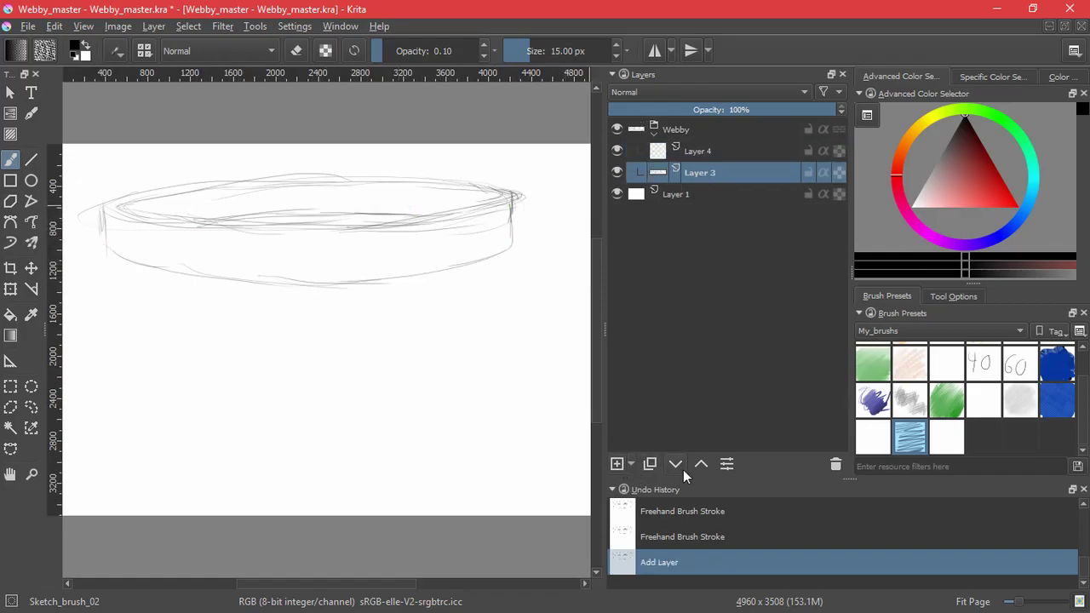
{"action": "left_click", "coordinate": [677, 465]}
{"action": "left_click_drag", "start_coordinate": [683, 173], "coordinate": [688, 119]}
{"action": "left_click", "coordinate": [669, 174]}
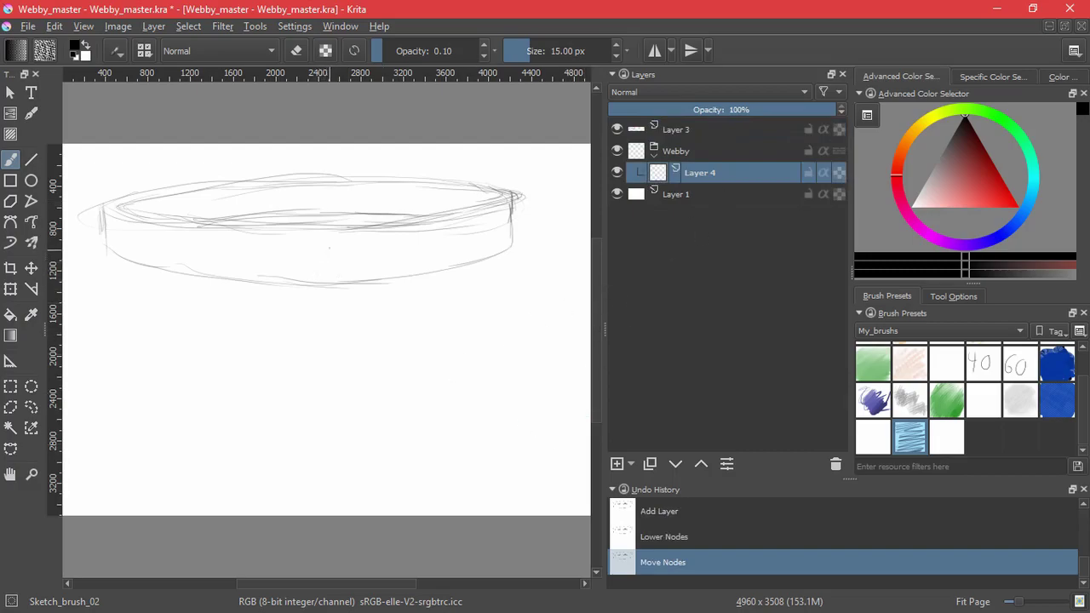
Sketch a circle below the ring's centre on Layer 4 and extend it downward into a tapered body.
{"action": "left_click_drag", "start_coordinate": [314, 259], "coordinate": [287, 285]}
{"action": "mouse_move", "coordinate": [294, 265]}
{"action": "left_mouse_down"}
{"action": "mouse_move", "coordinate": [287, 296]}
{"action": "mouse_move", "coordinate": [341, 290]}
{"action": "mouse_move", "coordinate": [323, 343]}
{"action": "left_mouse_up"}
{"action": "left_click_drag", "start_coordinate": [285, 283], "coordinate": [307, 365]}
{"action": "mouse_move", "coordinate": [339, 293]}
{"action": "left_mouse_down"}
{"action": "mouse_move", "coordinate": [324, 358]}
{"action": "mouse_move", "coordinate": [337, 346]}
{"action": "left_mouse_up"}
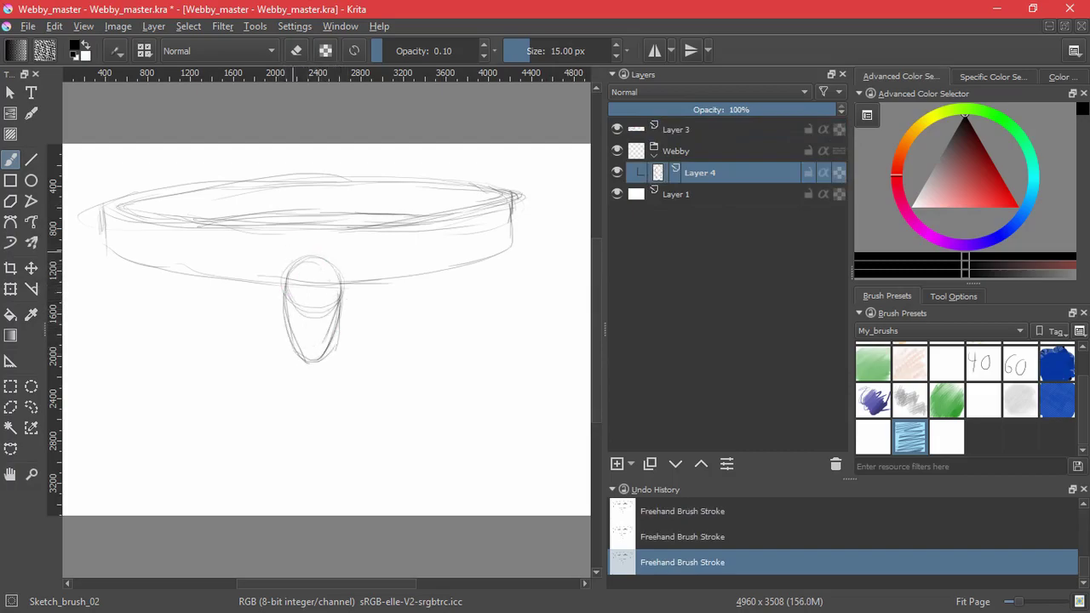
Draw two limb lines from the circle up to the ring's rim and sketch the angular, jagged shape above the right one.
{"action": "mouse_move", "coordinate": [305, 208]}
{"action": "left_mouse_down"}
{"action": "mouse_move", "coordinate": [287, 257]}
{"action": "mouse_move", "coordinate": [320, 206]}
{"action": "mouse_move", "coordinate": [290, 271]}
{"action": "left_mouse_up"}
{"action": "left_click_drag", "start_coordinate": [349, 225], "coordinate": [340, 278]}
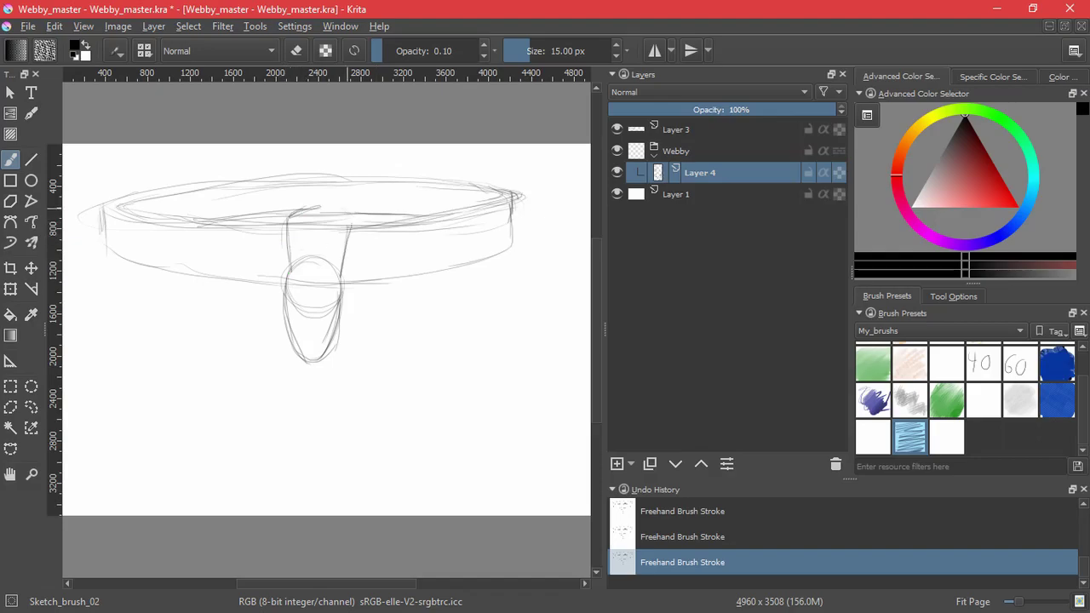
{"action": "left_click_drag", "start_coordinate": [335, 205], "coordinate": [351, 223]}
{"action": "left_click_drag", "start_coordinate": [301, 192], "coordinate": [426, 357]}
{"action": "mouse_move", "coordinate": [413, 373]}
{"action": "left_mouse_down"}
{"action": "mouse_move", "coordinate": [389, 268]}
{"action": "mouse_move", "coordinate": [404, 232]}
{"action": "left_mouse_up"}
{"action": "mouse_move", "coordinate": [402, 343]}
{"action": "left_mouse_down"}
{"action": "mouse_move", "coordinate": [451, 279]}
{"action": "mouse_move", "coordinate": [395, 332]}
{"action": "left_mouse_up"}
{"action": "mouse_move", "coordinate": [409, 271]}
{"action": "left_mouse_down"}
{"action": "mouse_move", "coordinate": [392, 334]}
{"action": "mouse_move", "coordinate": [470, 273]}
{"action": "mouse_move", "coordinate": [427, 346]}
{"action": "left_mouse_up"}
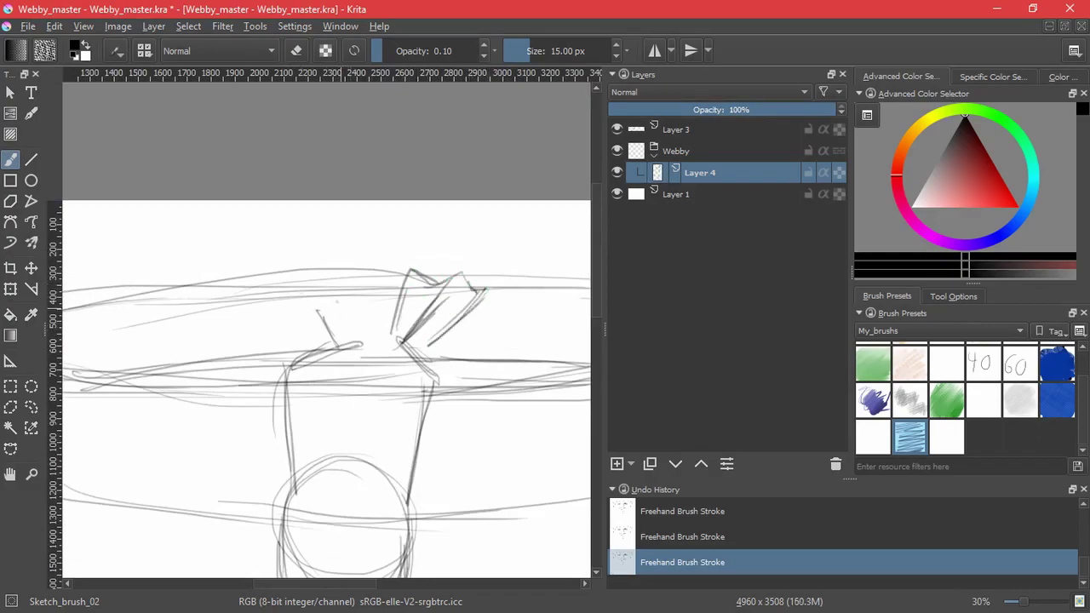
Sketch the matching jagged shape above the left limb and round off the bases of both shapes.
{"action": "left_click_drag", "start_coordinate": [319, 271], "coordinate": [349, 339]}
{"action": "mouse_move", "coordinate": [276, 287]}
{"action": "left_mouse_down"}
{"action": "mouse_move", "coordinate": [306, 284]}
{"action": "mouse_move", "coordinate": [266, 312]}
{"action": "left_mouse_up"}
{"action": "left_click_drag", "start_coordinate": [263, 320], "coordinate": [365, 360]}
{"action": "mouse_move", "coordinate": [367, 366]}
{"action": "left_mouse_down"}
{"action": "mouse_move", "coordinate": [327, 353]}
{"action": "mouse_move", "coordinate": [366, 361]}
{"action": "left_mouse_up"}
{"action": "mouse_move", "coordinate": [386, 331]}
{"action": "left_mouse_down"}
{"action": "mouse_move", "coordinate": [386, 354]}
{"action": "mouse_move", "coordinate": [429, 356]}
{"action": "mouse_move", "coordinate": [436, 344]}
{"action": "left_mouse_up"}
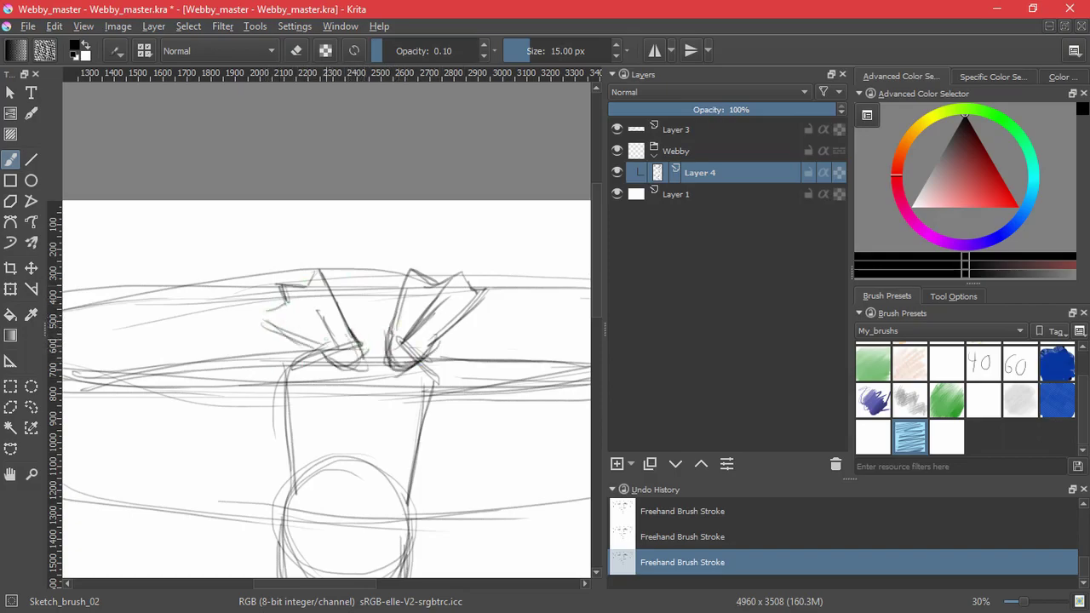
Draw the outer and inner contours of the left limb from the jagged shape's base down to the circle.
{"action": "left_click_drag", "start_coordinate": [330, 342], "coordinate": [272, 342]}
{"action": "left_click_drag", "start_coordinate": [274, 342], "coordinate": [268, 403]}
{"action": "mouse_move", "coordinate": [267, 351]}
{"action": "left_mouse_down"}
{"action": "mouse_move", "coordinate": [320, 342]}
{"action": "mouse_move", "coordinate": [294, 485]}
{"action": "mouse_move", "coordinate": [289, 476]}
{"action": "left_mouse_up"}
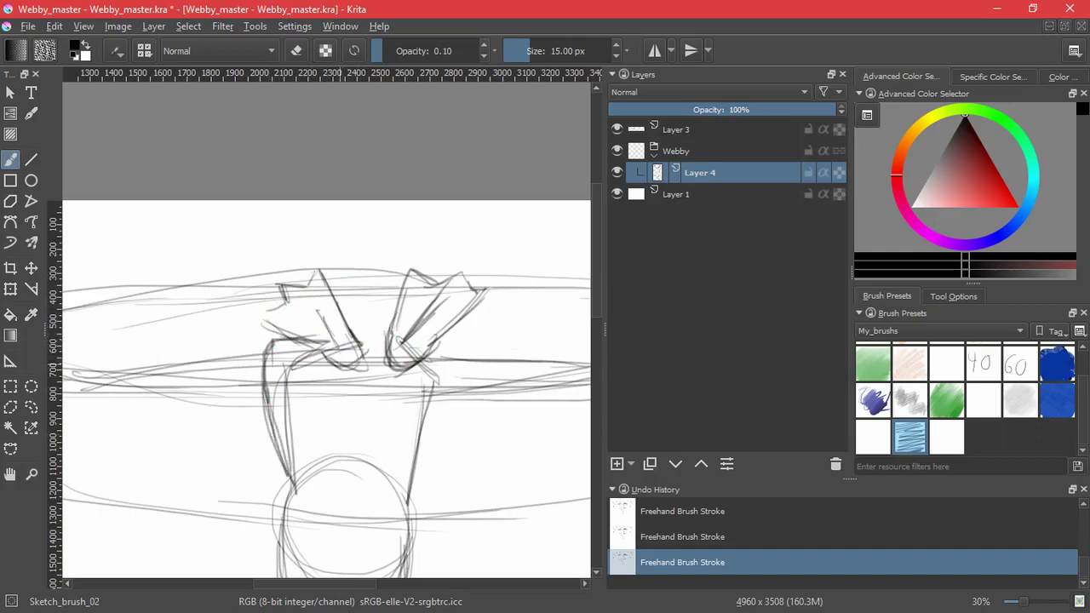
{"action": "left_click_drag", "start_coordinate": [354, 366], "coordinate": [308, 367]}
{"action": "left_click_drag", "start_coordinate": [302, 369], "coordinate": [317, 468]}
{"action": "mouse_move", "coordinate": [303, 370]}
{"action": "left_mouse_down"}
{"action": "mouse_move", "coordinate": [336, 470]}
{"action": "mouse_move", "coordinate": [329, 463]}
{"action": "left_mouse_up"}
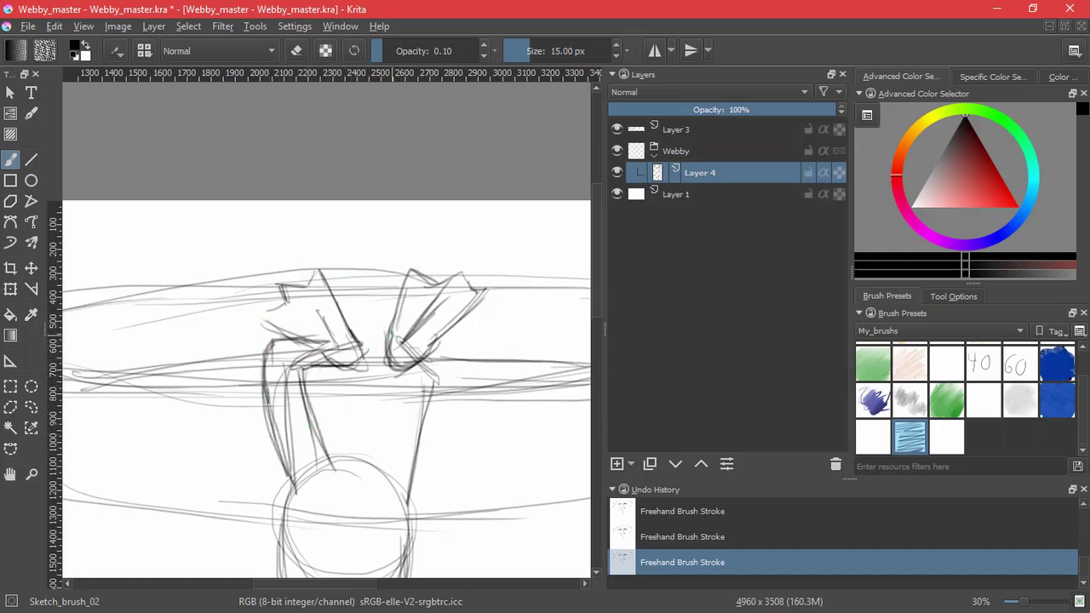
Draw the outer and inner contours of the right limb from the jagged shape's base down to the circle.
{"action": "mouse_move", "coordinate": [409, 328]}
{"action": "left_mouse_down"}
{"action": "mouse_move", "coordinate": [456, 373]}
{"action": "mouse_move", "coordinate": [466, 349]}
{"action": "left_mouse_up"}
{"action": "left_click_drag", "start_coordinate": [410, 331], "coordinate": [470, 347]}
{"action": "left_click_drag", "start_coordinate": [470, 345], "coordinate": [417, 492]}
{"action": "left_click_drag", "start_coordinate": [464, 363], "coordinate": [416, 494]}
{"action": "left_click_drag", "start_coordinate": [423, 363], "coordinate": [385, 500]}
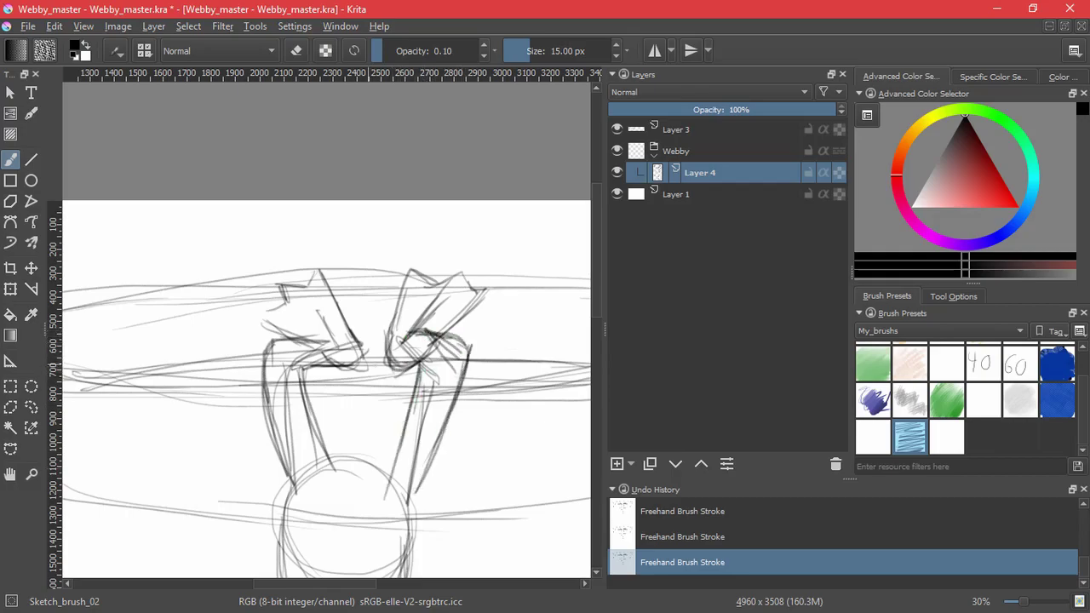
Darken the contours of both limbs and the connecting line between them with repeated strokes.
{"action": "mouse_move", "coordinate": [305, 358]}
{"action": "left_mouse_down"}
{"action": "mouse_move", "coordinate": [429, 361]}
{"action": "mouse_move", "coordinate": [339, 479]}
{"action": "left_mouse_up"}
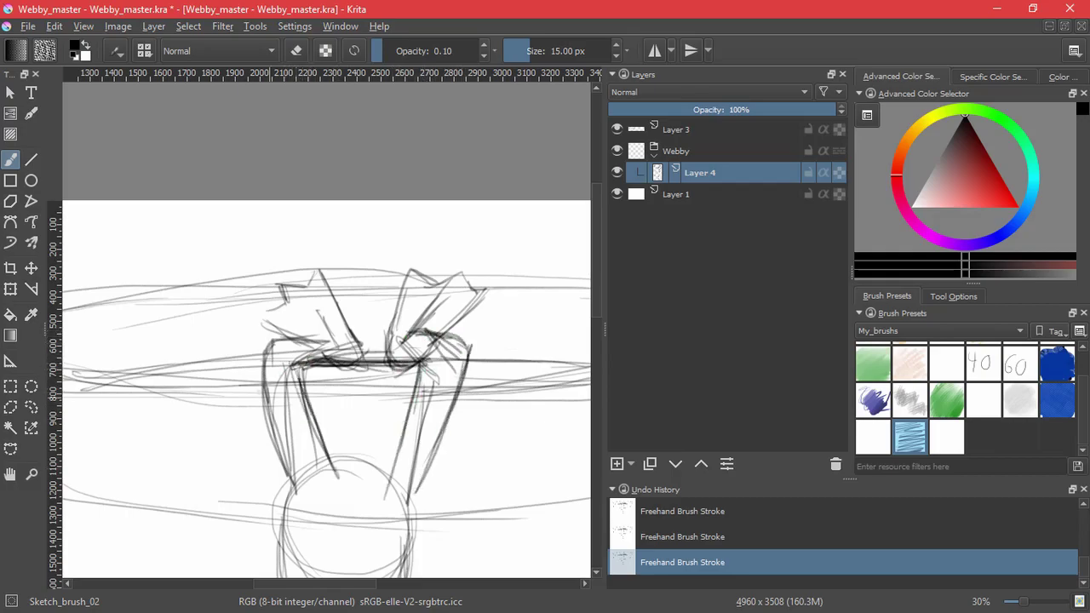
{"action": "left_click_drag", "start_coordinate": [263, 361], "coordinate": [293, 485]}
{"action": "left_click_drag", "start_coordinate": [262, 388], "coordinate": [294, 486]}
{"action": "left_click_drag", "start_coordinate": [421, 366], "coordinate": [380, 477]}
{"action": "left_click_drag", "start_coordinate": [472, 346], "coordinate": [461, 378]}
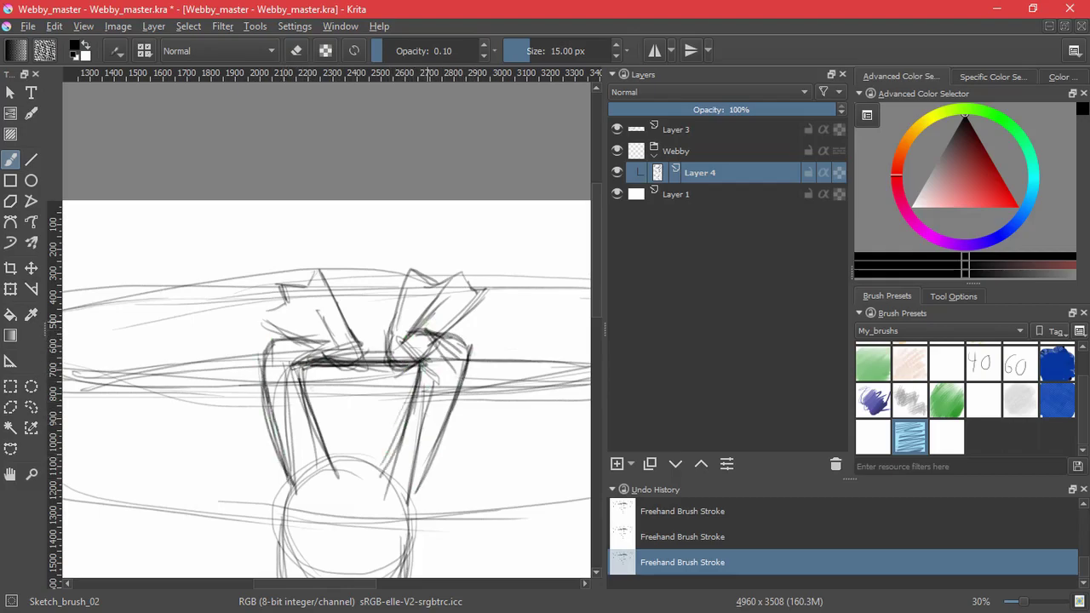
{"action": "mouse_move", "coordinate": [417, 328]}
{"action": "left_mouse_down"}
{"action": "mouse_move", "coordinate": [473, 341]}
{"action": "mouse_move", "coordinate": [460, 400]}
{"action": "left_mouse_up"}
{"action": "mouse_move", "coordinate": [412, 332]}
{"action": "left_mouse_down"}
{"action": "mouse_move", "coordinate": [481, 353]}
{"action": "mouse_move", "coordinate": [416, 465]}
{"action": "left_mouse_up"}
{"action": "left_click_drag", "start_coordinate": [473, 350], "coordinate": [422, 484]}
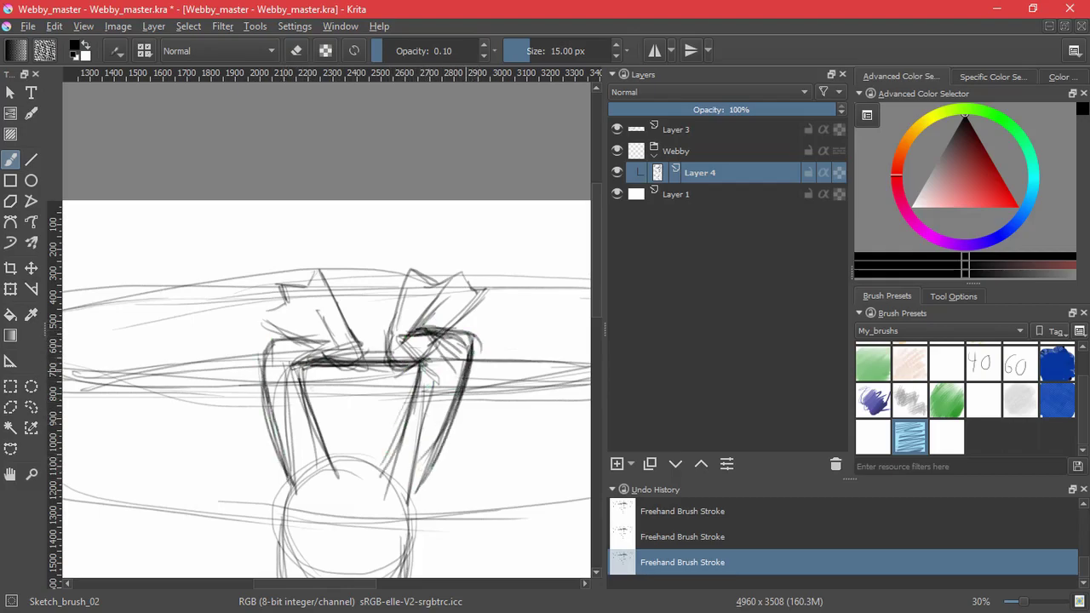
{"action": "left_click_drag", "start_coordinate": [418, 391], "coordinate": [383, 461]}
Add a paint layer above Layer 4 and sketch the outer side and lower contours around the tapered body on it.
{"action": "mouse_move", "coordinate": [491, 443]}
{"action": "left_mouse_down"}
{"action": "mouse_move", "coordinate": [467, 328]}
{"action": "mouse_move", "coordinate": [403, 259]}
{"action": "mouse_move", "coordinate": [391, 332]}
{"action": "left_mouse_up"}
{"action": "left_click", "coordinate": [616, 464]}
{"action": "left_click_drag", "start_coordinate": [401, 271], "coordinate": [386, 388]}
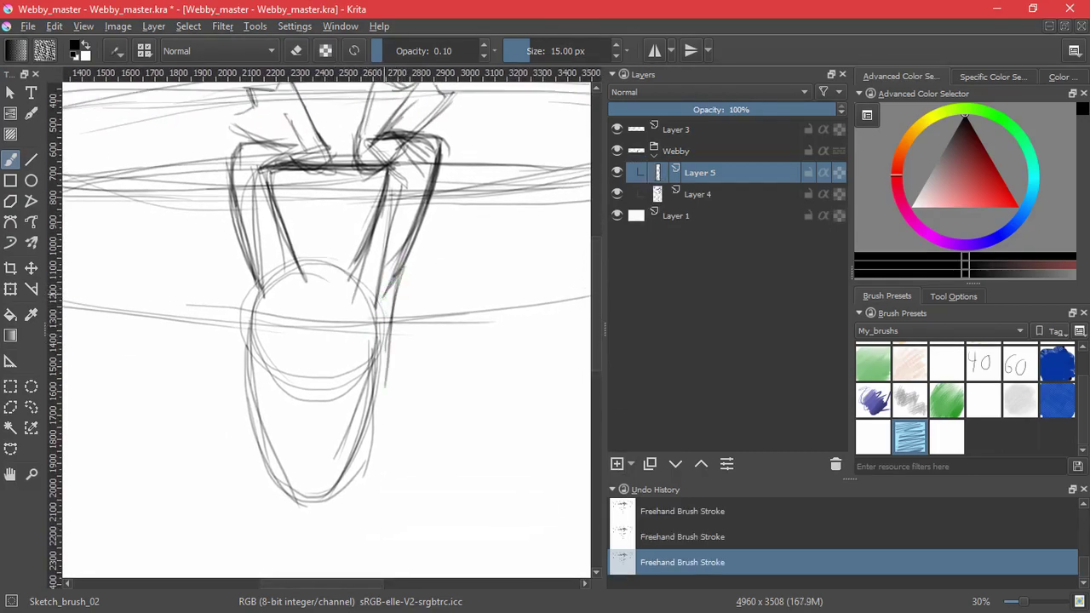
{"action": "scroll", "coordinate": [385, 292], "scroll_direction": "down", "scroll_amount": 1}
{"action": "left_click_drag", "start_coordinate": [271, 254], "coordinate": [257, 453]}
{"action": "left_click_drag", "start_coordinate": [414, 234], "coordinate": [400, 293]}
{"action": "left_click_drag", "start_coordinate": [397, 420], "coordinate": [409, 250]}
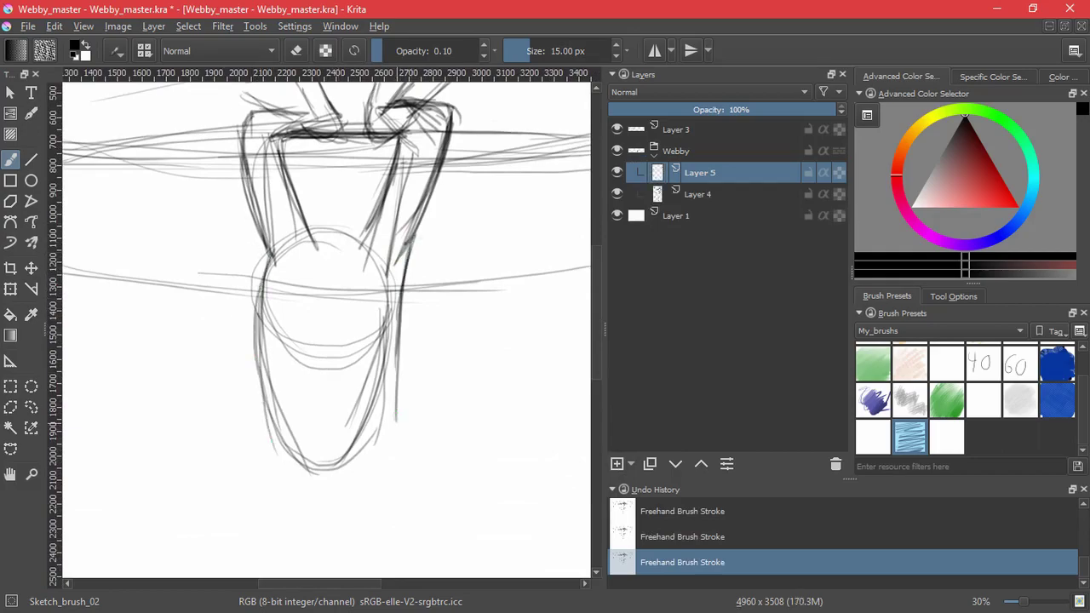
{"action": "left_click_drag", "start_coordinate": [397, 327], "coordinate": [315, 471]}
{"action": "mouse_move", "coordinate": [264, 393]}
{"action": "left_mouse_down"}
{"action": "mouse_move", "coordinate": [376, 416]}
{"action": "mouse_move", "coordinate": [358, 456]}
{"action": "left_mouse_up"}
{"action": "left_click_drag", "start_coordinate": [398, 351], "coordinate": [368, 459]}
Add another paint layer above Layer 5 inside the Webby group.
{"action": "left_click", "coordinate": [617, 464]}
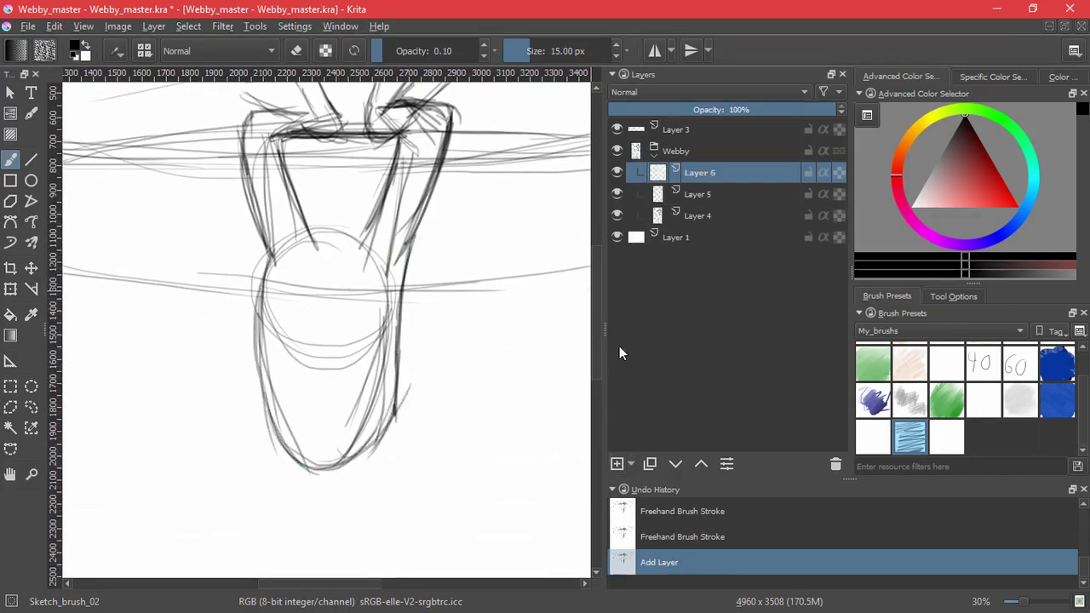
{"action": "left_click_drag", "start_coordinate": [294, 359], "coordinate": [332, 310]}
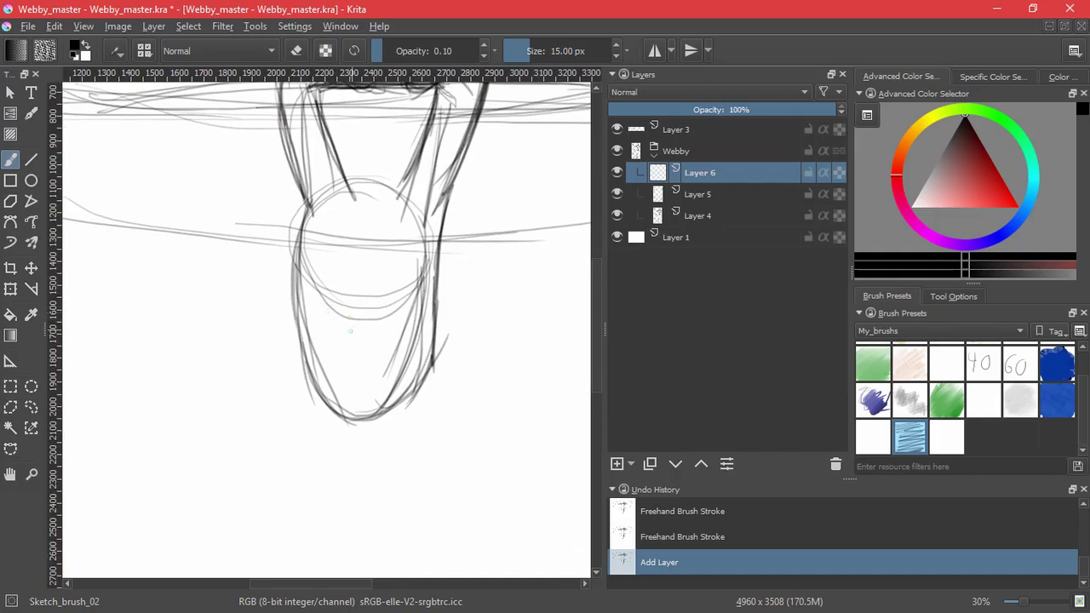
{"action": "scroll", "coordinate": [350, 330], "scroll_direction": "down", "scroll_amount": 3}
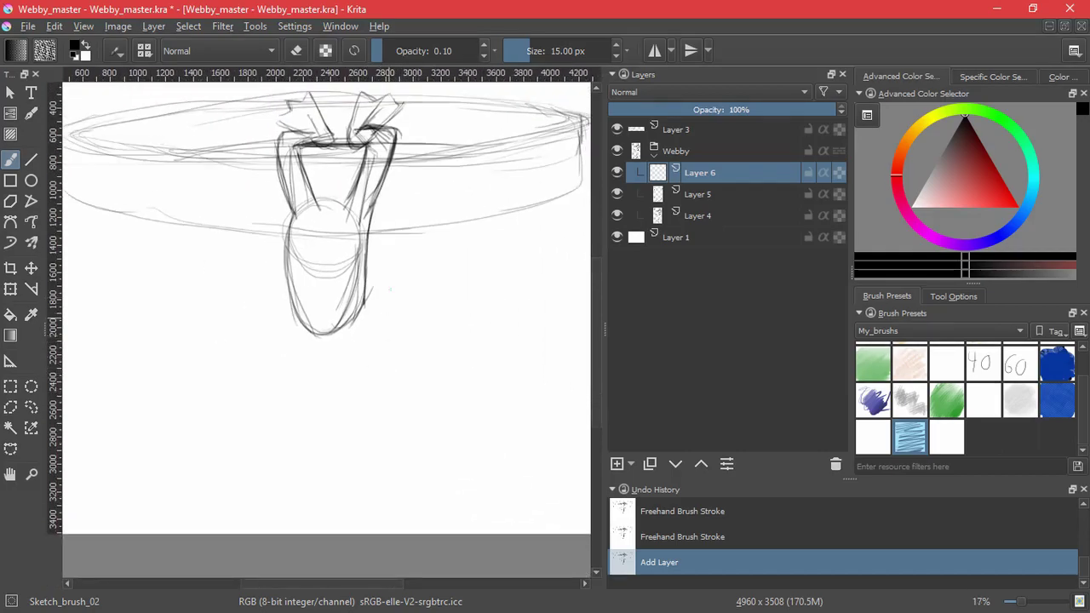
{"action": "left_click_drag", "start_coordinate": [395, 335], "coordinate": [432, 376]}
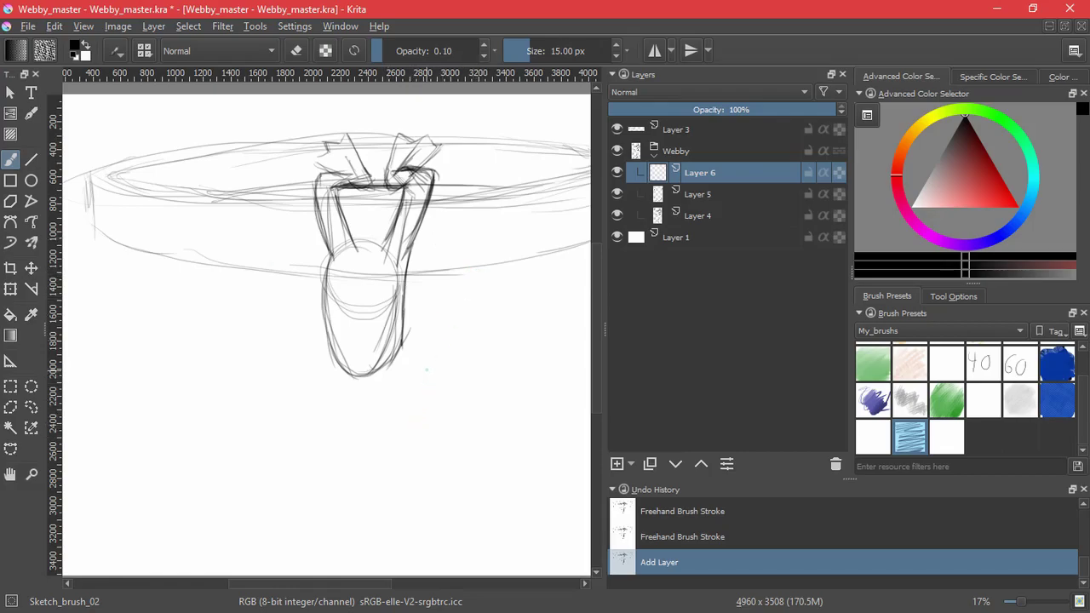
Check Layer 5's strokes by toggling its visibility, and erase its contour along the body's right side with the 60 px eraser.
{"action": "left_click", "coordinate": [617, 194]}
{"action": "left_click", "coordinate": [618, 194]}
{"action": "left_click", "coordinate": [617, 194]}
{"action": "left_click", "coordinate": [617, 194]}
{"action": "left_click", "coordinate": [659, 199]}
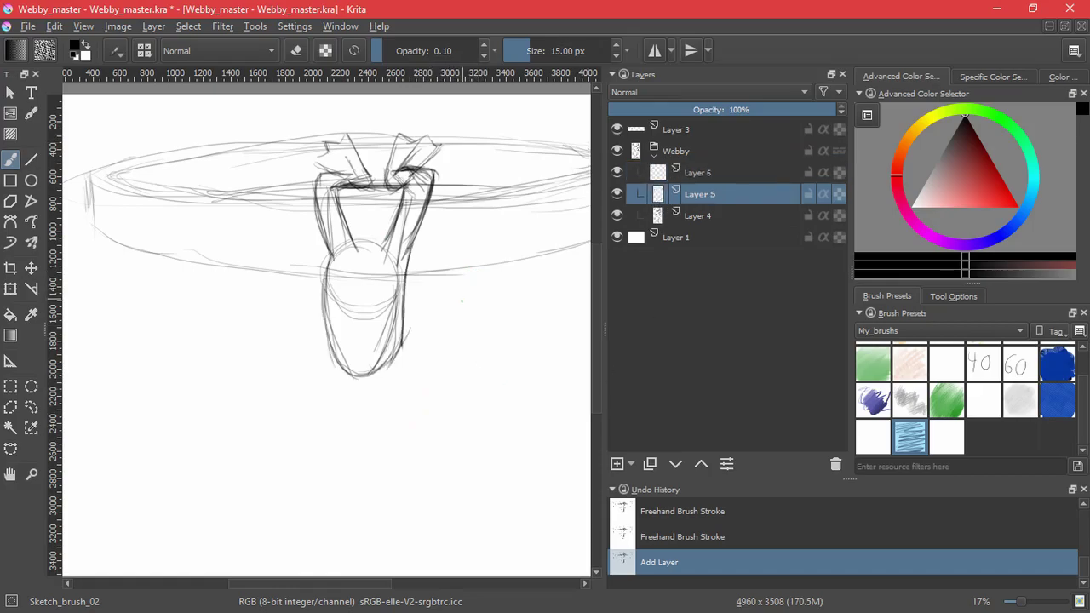
{"action": "left_click", "coordinate": [1020, 364]}
{"action": "left_click_drag", "start_coordinate": [398, 351], "coordinate": [414, 326]}
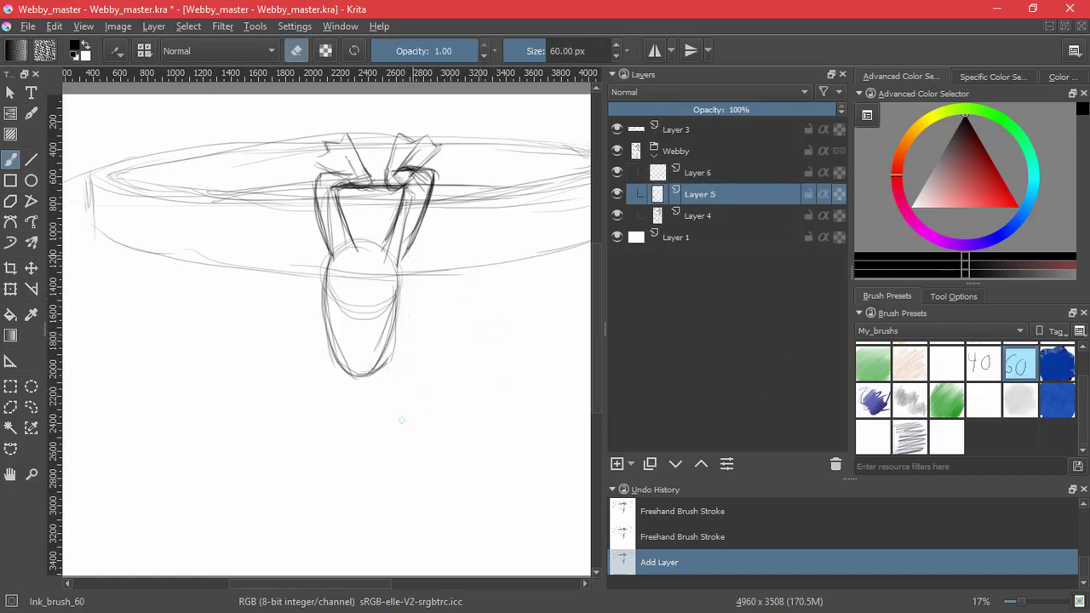
Redraw the body's right contour on Layer 6 with Sketch_brush_02, running from the right limb down to the body's tip.
{"action": "left_click", "coordinate": [708, 178]}
{"action": "left_click", "coordinate": [910, 437]}
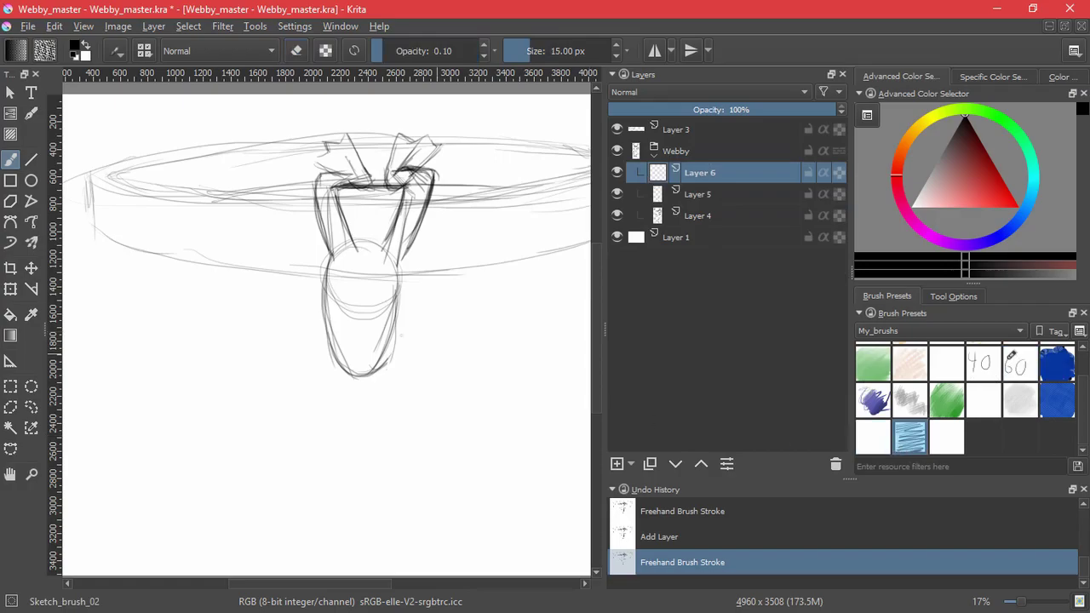
{"action": "left_click_drag", "start_coordinate": [425, 223], "coordinate": [401, 262]}
{"action": "left_click_drag", "start_coordinate": [410, 245], "coordinate": [380, 371]}
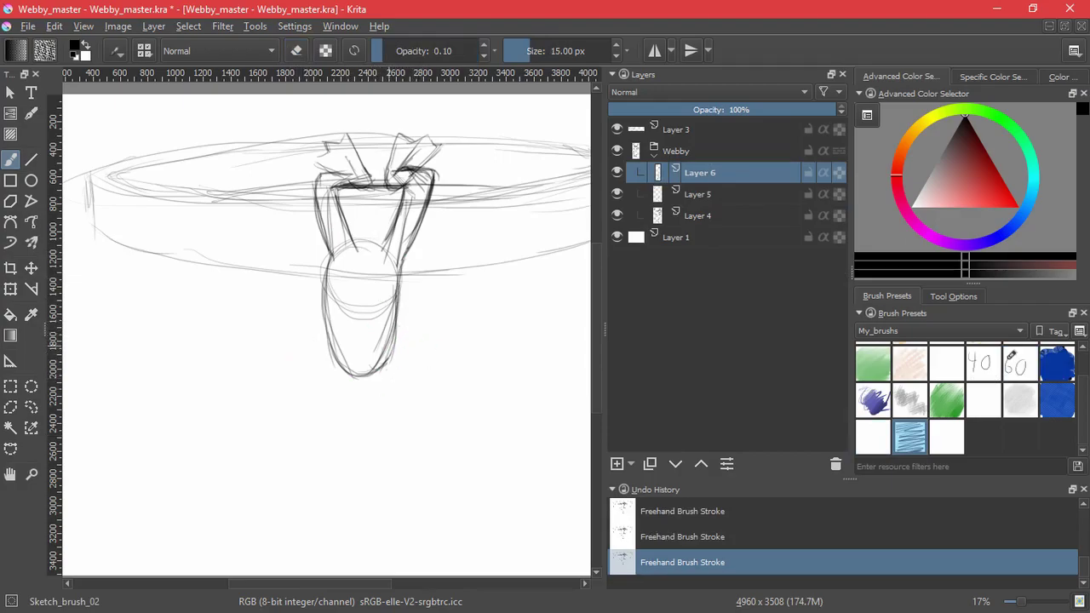
Sketch a row of three increasingly large circles extending outward from each side of the body's lower end.
{"action": "mouse_move", "coordinate": [400, 359]}
{"action": "left_mouse_down"}
{"action": "mouse_move", "coordinate": [381, 349]}
{"action": "mouse_move", "coordinate": [409, 367]}
{"action": "mouse_move", "coordinate": [404, 356]}
{"action": "mouse_move", "coordinate": [425, 400]}
{"action": "mouse_move", "coordinate": [439, 366]}
{"action": "mouse_move", "coordinate": [425, 400]}
{"action": "left_mouse_up"}
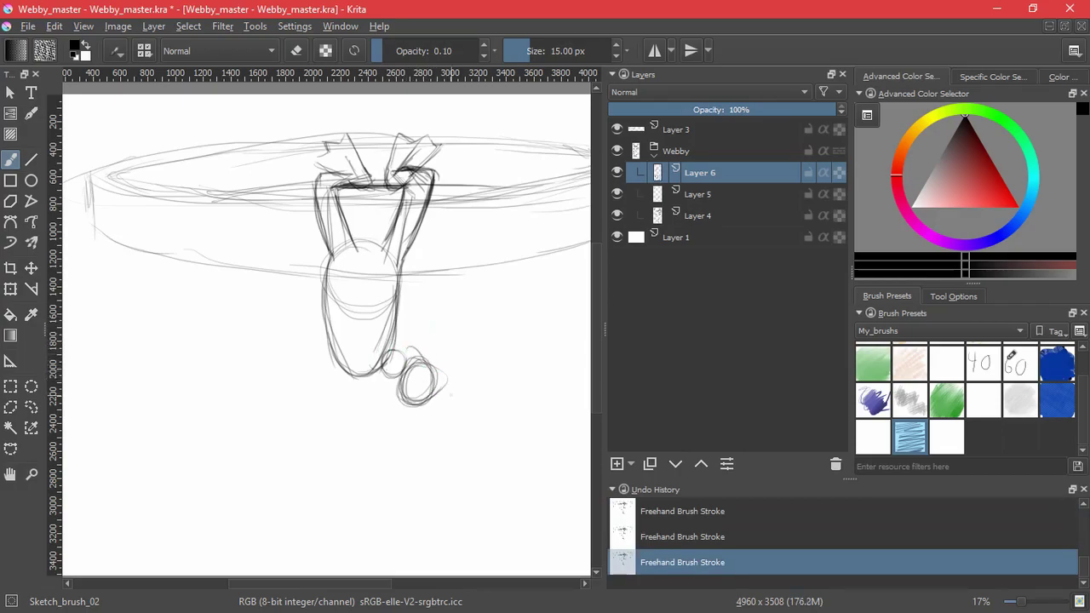
{"action": "mouse_move", "coordinate": [337, 349]}
{"action": "left_mouse_down"}
{"action": "mouse_move", "coordinate": [322, 368]}
{"action": "mouse_move", "coordinate": [341, 356]}
{"action": "left_mouse_up"}
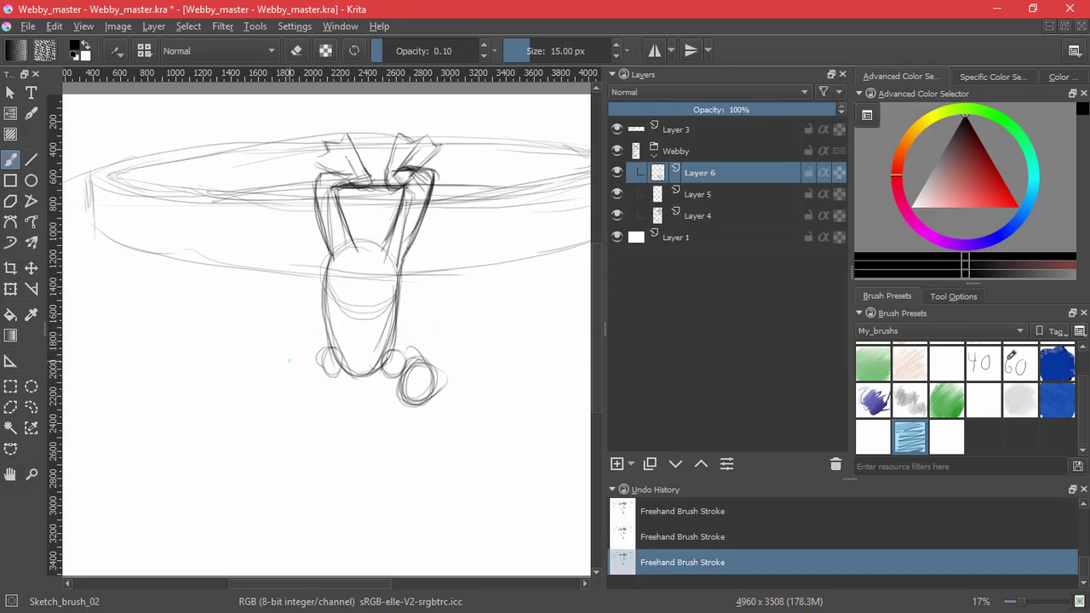
{"action": "mouse_move", "coordinate": [290, 358]}
{"action": "left_mouse_down"}
{"action": "mouse_move", "coordinate": [298, 382]}
{"action": "mouse_move", "coordinate": [286, 363]}
{"action": "left_mouse_up"}
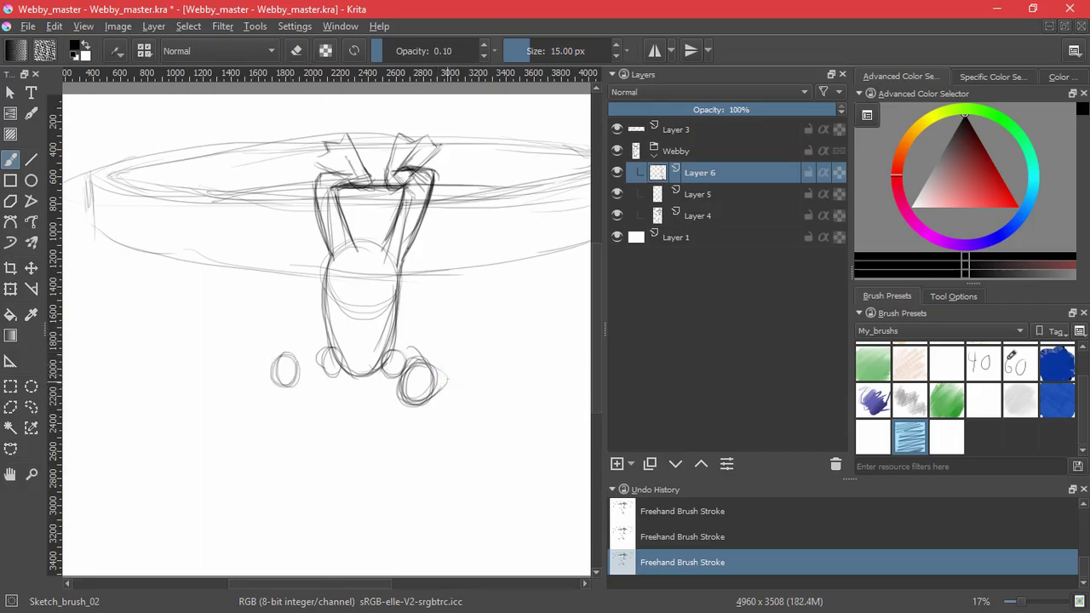
{"action": "mouse_move", "coordinate": [446, 380]}
{"action": "left_mouse_down"}
{"action": "mouse_move", "coordinate": [426, 426]}
{"action": "mouse_move", "coordinate": [452, 374]}
{"action": "left_mouse_up"}
{"action": "mouse_move", "coordinate": [240, 358]}
{"action": "left_mouse_down"}
{"action": "mouse_move", "coordinate": [223, 384]}
{"action": "mouse_move", "coordinate": [244, 359]}
{"action": "left_mouse_up"}
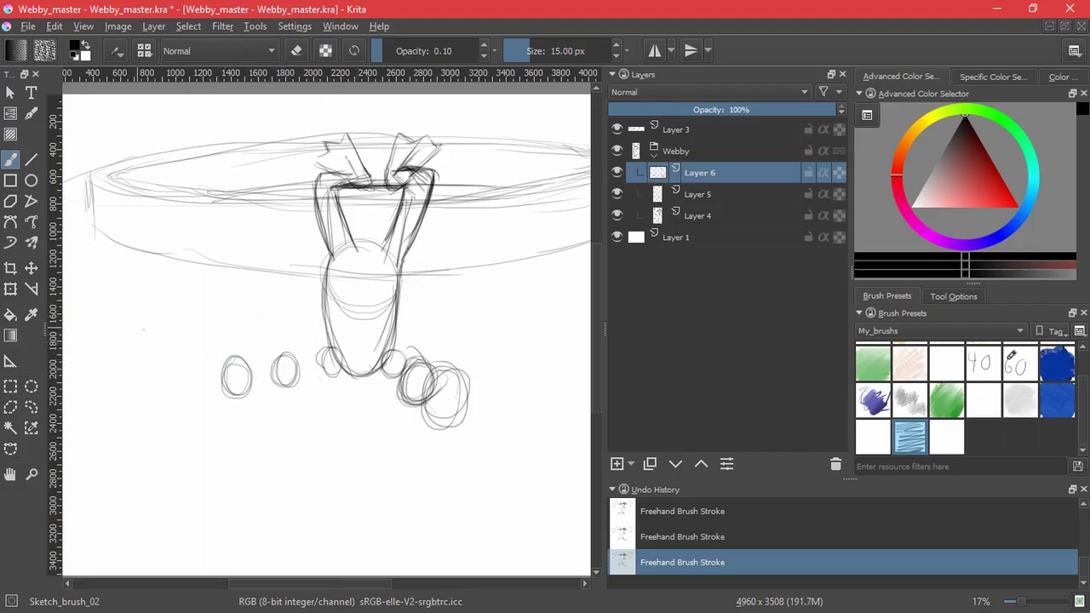
Select the two outer circles left of the body with a freehand outline and move them slightly upward.
{"action": "left_click", "coordinate": [31, 407]}
{"action": "mouse_move", "coordinate": [224, 334]}
{"action": "left_mouse_down"}
{"action": "mouse_move", "coordinate": [208, 361]}
{"action": "mouse_move", "coordinate": [266, 352]}
{"action": "left_mouse_up"}
{"action": "left_click", "coordinate": [30, 269]}
Select the two outer circles right of the body with a freehand outline, move them slightly up and outward, and deselect.
{"action": "left_click", "coordinate": [31, 407]}
{"action": "left_click_drag", "start_coordinate": [438, 346], "coordinate": [392, 380]}
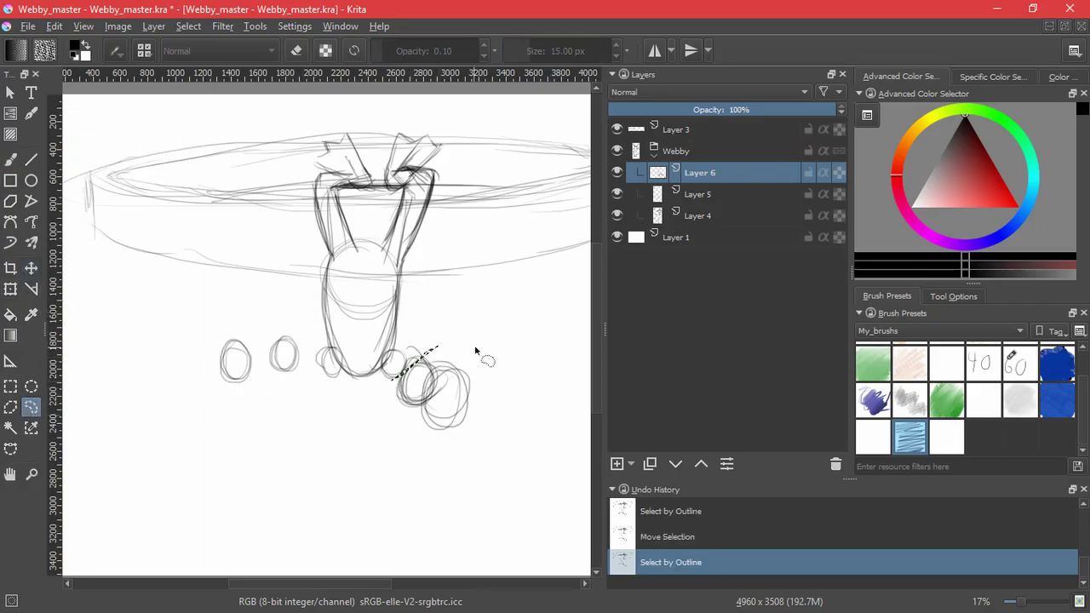
{"action": "left_click", "coordinate": [476, 350]}
{"action": "mouse_move", "coordinate": [446, 316]}
{"action": "left_mouse_down"}
{"action": "mouse_move", "coordinate": [409, 445]}
{"action": "mouse_move", "coordinate": [460, 309]}
{"action": "left_mouse_up"}
{"action": "left_click", "coordinate": [31, 268]}
{"action": "left_click_drag", "start_coordinate": [440, 395], "coordinate": [449, 376]}
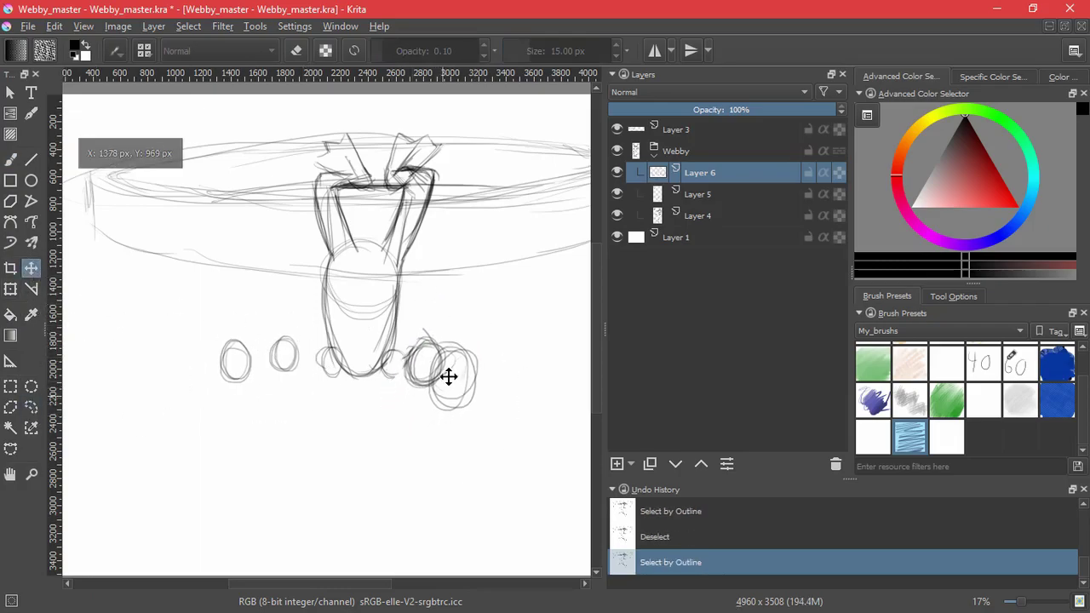
{"action": "key", "text": "Return"}
{"action": "left_click", "coordinate": [188, 26]}
{"action": "left_click", "coordinate": [205, 64]}
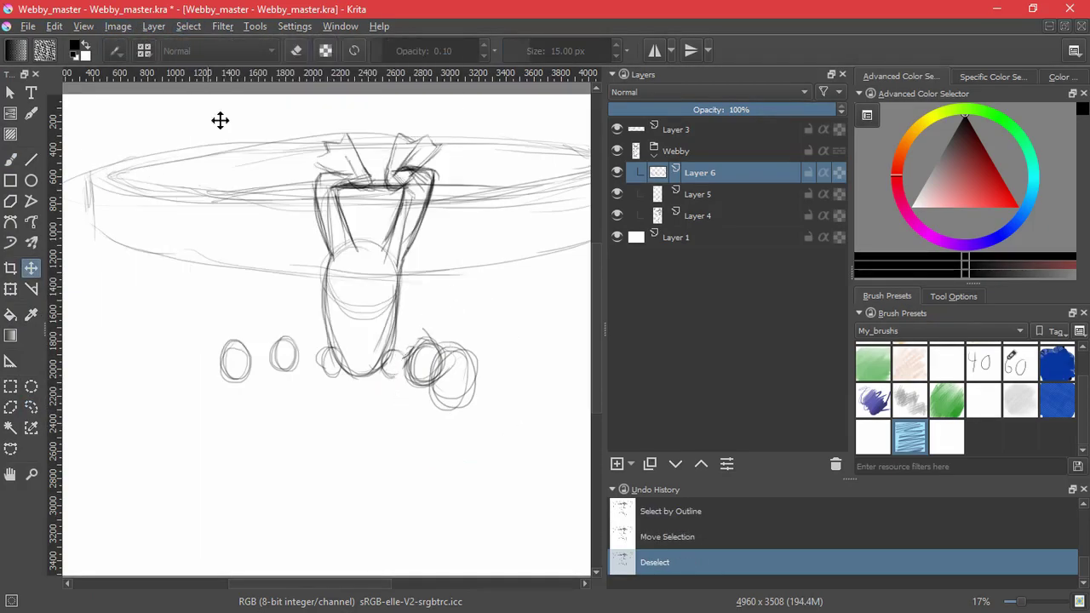
Add a new layer above Layer 6 and sketch contours joining the circles into segmented shapes on both sides of the body.
{"action": "key", "text": "Insert"}
{"action": "key", "text": "b"}
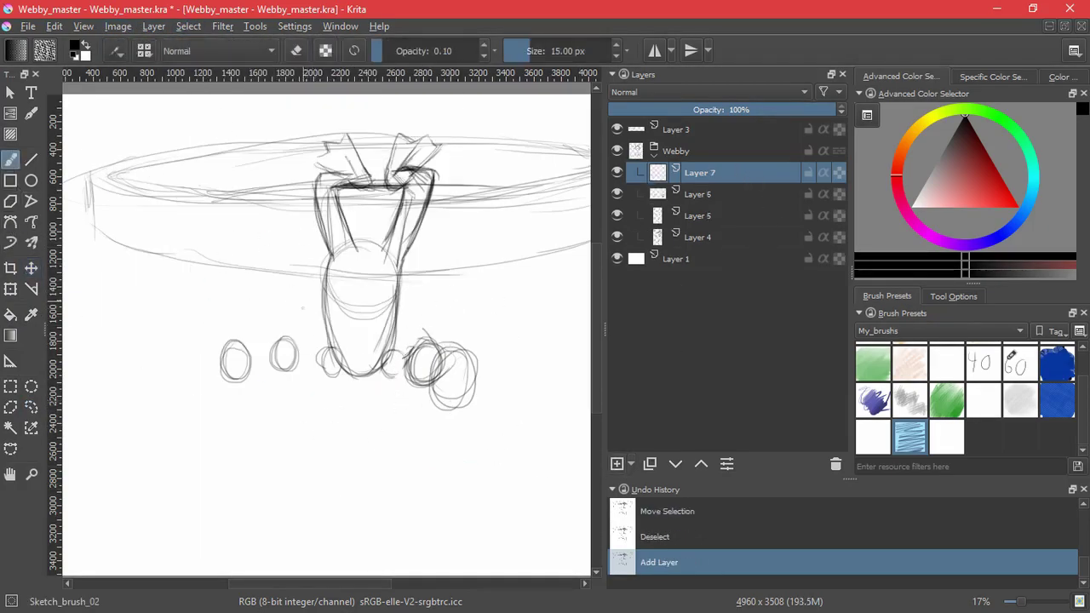
{"action": "mouse_move", "coordinate": [291, 341]}
{"action": "left_mouse_down"}
{"action": "mouse_move", "coordinate": [334, 345]}
{"action": "mouse_move", "coordinate": [337, 372]}
{"action": "mouse_move", "coordinate": [412, 380]}
{"action": "left_mouse_up"}
{"action": "left_click_drag", "start_coordinate": [403, 380], "coordinate": [436, 411]}
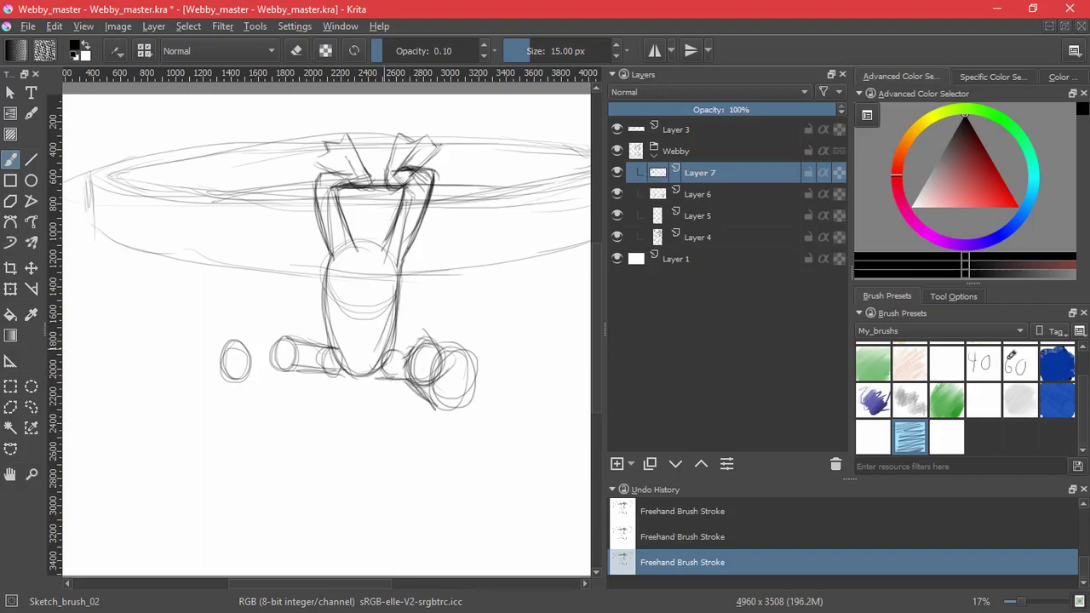
{"action": "mouse_move", "coordinate": [385, 345]}
{"action": "left_mouse_down"}
{"action": "mouse_move", "coordinate": [472, 356]}
{"action": "mouse_move", "coordinate": [482, 416]}
{"action": "mouse_move", "coordinate": [438, 416]}
{"action": "mouse_move", "coordinate": [486, 399]}
{"action": "mouse_move", "coordinate": [489, 372]}
{"action": "left_mouse_up"}
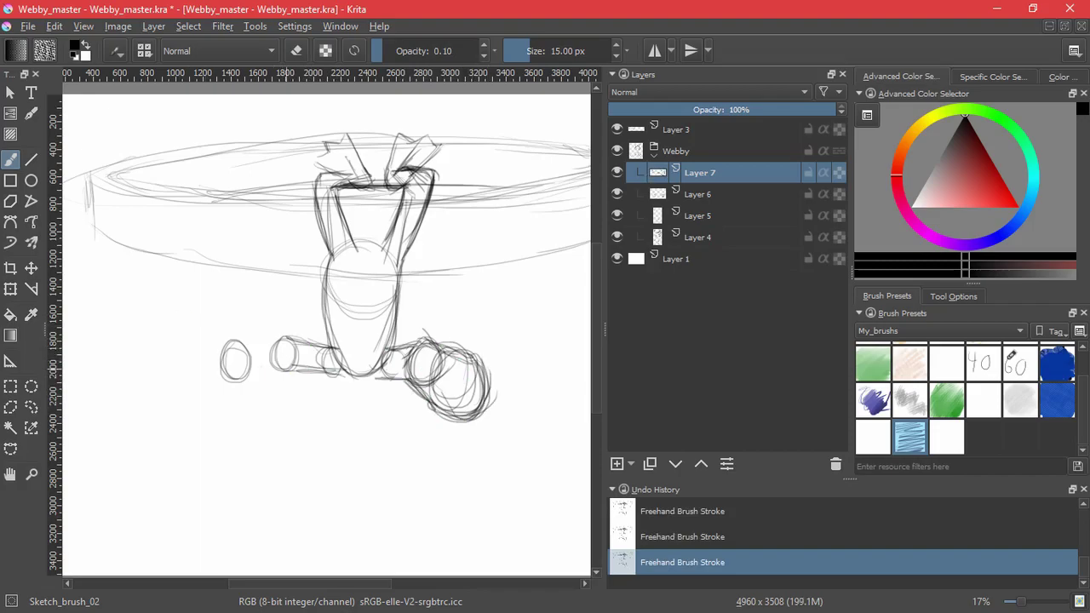
{"action": "mouse_move", "coordinate": [233, 378]}
{"action": "left_mouse_down"}
{"action": "mouse_move", "coordinate": [293, 368]}
{"action": "mouse_move", "coordinate": [229, 346]}
{"action": "left_mouse_up"}
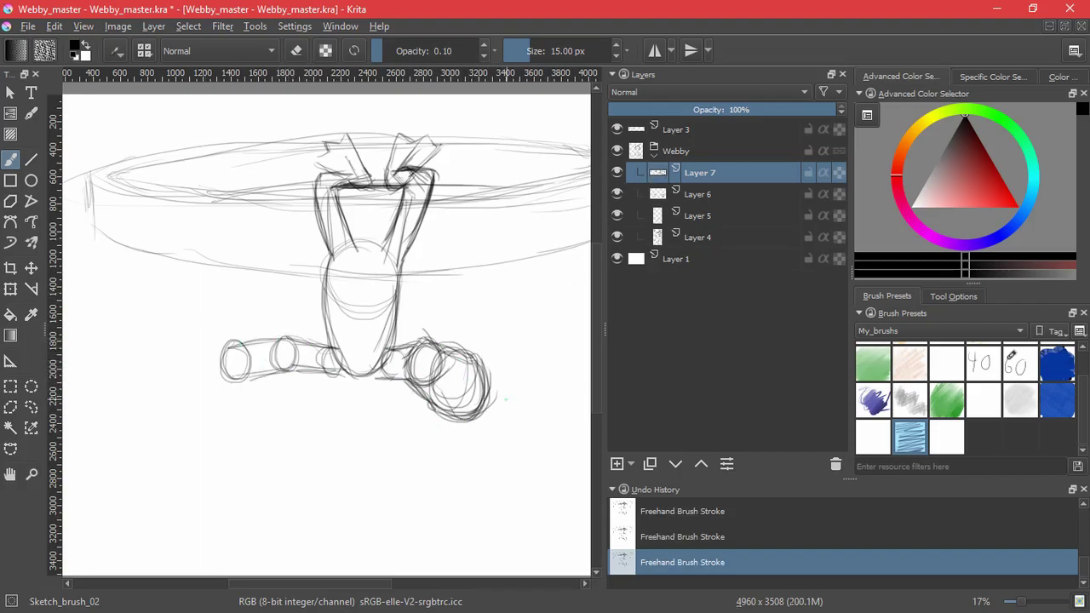
Outline the body and side segments in the Webby group and shift them slightly upward with Transform.
{"action": "left_click", "coordinate": [724, 150]}
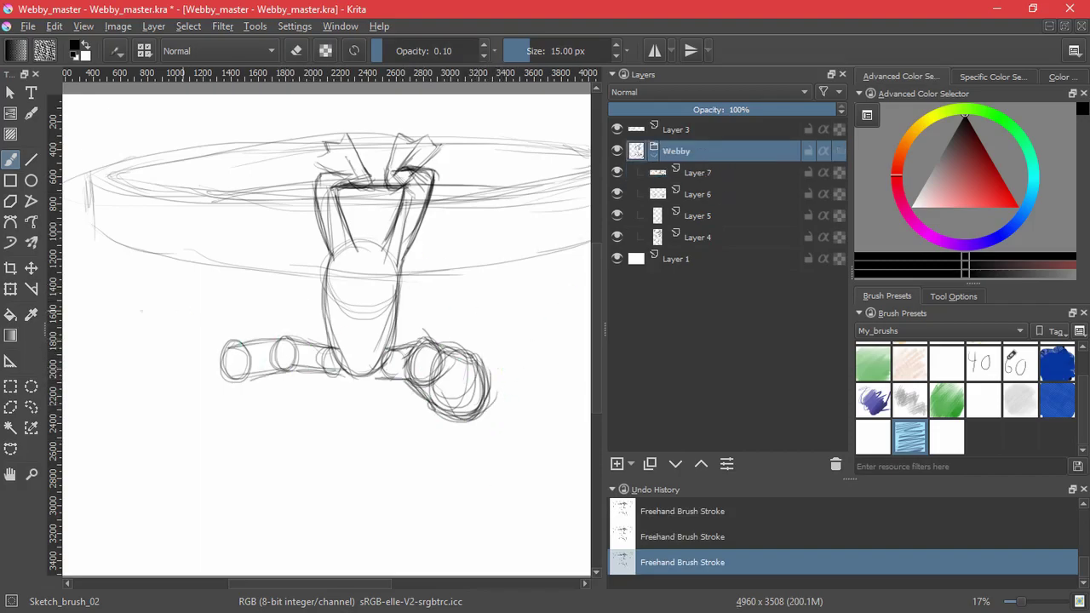
{"action": "left_click", "coordinate": [31, 408]}
{"action": "left_click_drag", "start_coordinate": [540, 464], "coordinate": [189, 344]}
{"action": "mouse_move", "coordinate": [552, 293]}
{"action": "left_mouse_down"}
{"action": "mouse_move", "coordinate": [190, 421]}
{"action": "mouse_move", "coordinate": [519, 305]}
{"action": "left_mouse_up"}
{"action": "left_click", "coordinate": [10, 289]}
{"action": "left_click_drag", "start_coordinate": [379, 293], "coordinate": [380, 273]}
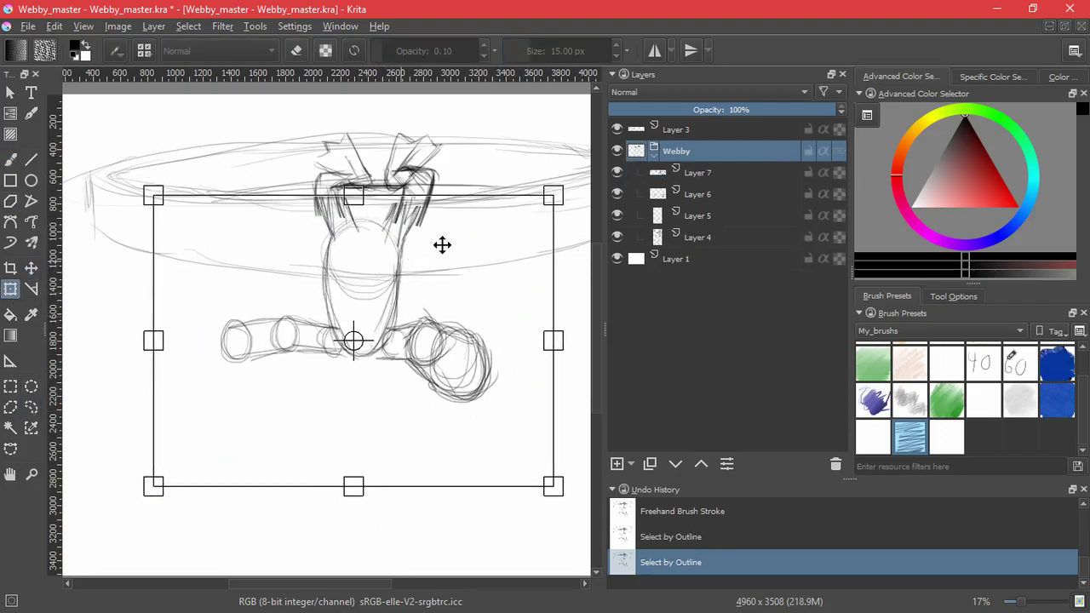
{"action": "key", "text": "Return"}
Outline the left raised limb on Layer 4 and shift it slightly inward with Transform.
{"action": "left_click", "coordinate": [698, 237]}
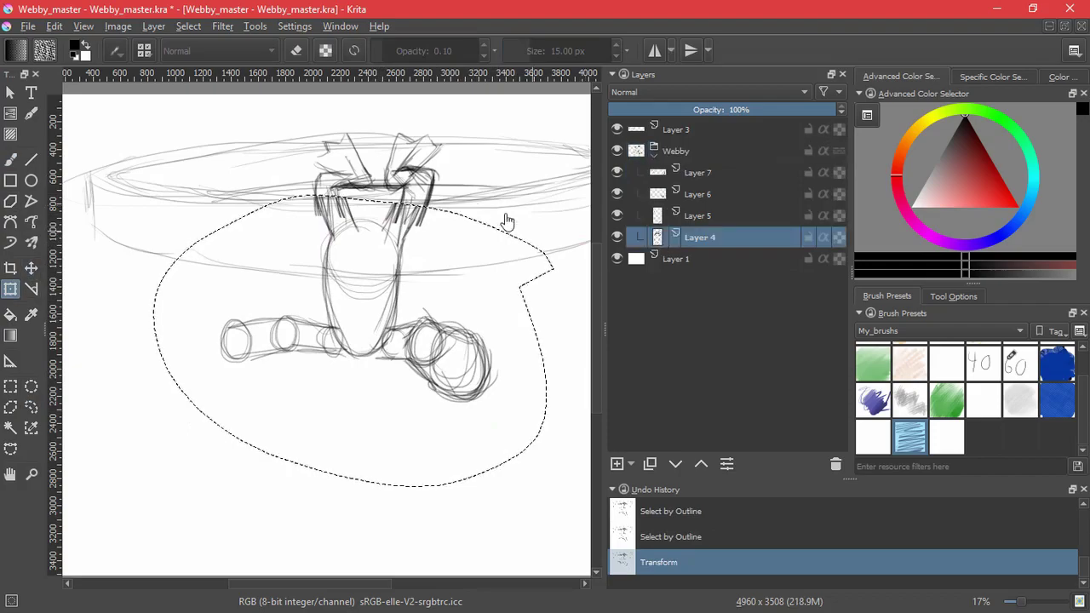
{"action": "left_click", "coordinate": [32, 407]}
{"action": "left_click_drag", "start_coordinate": [384, 125], "coordinate": [466, 131]}
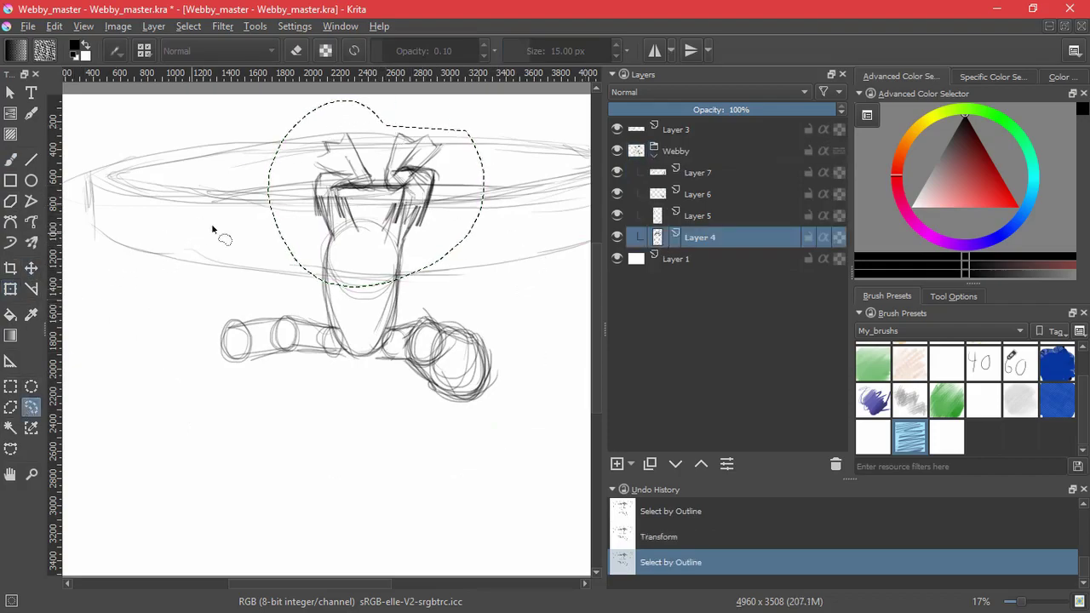
{"action": "left_click", "coordinate": [117, 300]}
{"action": "mouse_move", "coordinate": [351, 122]}
{"action": "left_mouse_down"}
{"action": "mouse_move", "coordinate": [356, 220]}
{"action": "mouse_move", "coordinate": [260, 147]}
{"action": "mouse_move", "coordinate": [332, 128]}
{"action": "left_mouse_up"}
{"action": "left_click", "coordinate": [10, 288]}
{"action": "key", "text": "Return"}
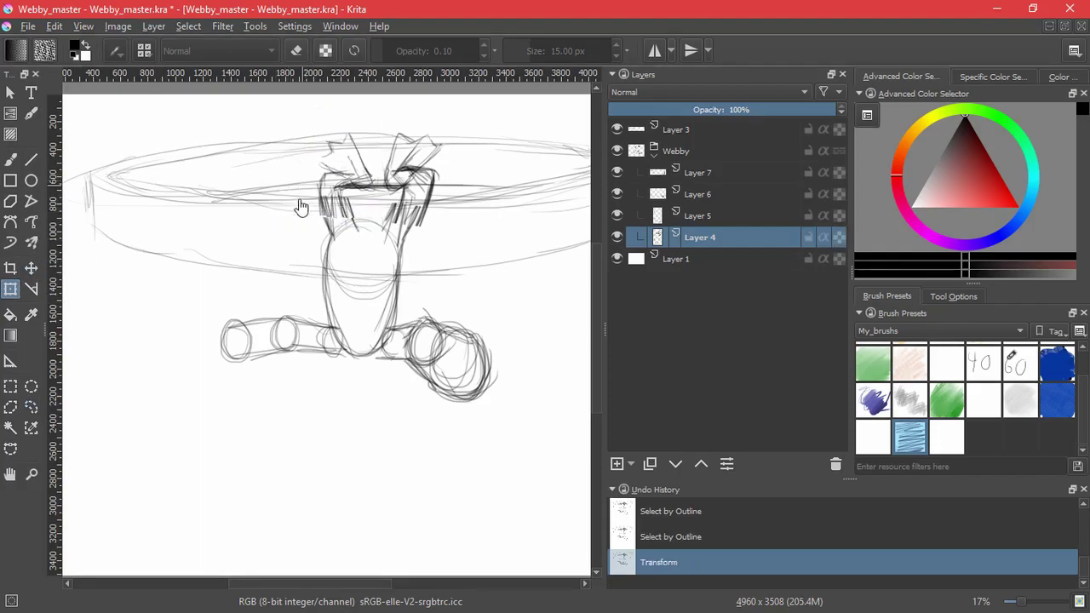
Outline the right raised limb on Layer 4, narrow it and shift it inward with Transform, and deselect.
{"action": "left_click", "coordinate": [32, 407]}
{"action": "mouse_move", "coordinate": [398, 111]}
{"action": "left_mouse_down"}
{"action": "mouse_move", "coordinate": [417, 245]}
{"action": "mouse_move", "coordinate": [400, 102]}
{"action": "left_mouse_up"}
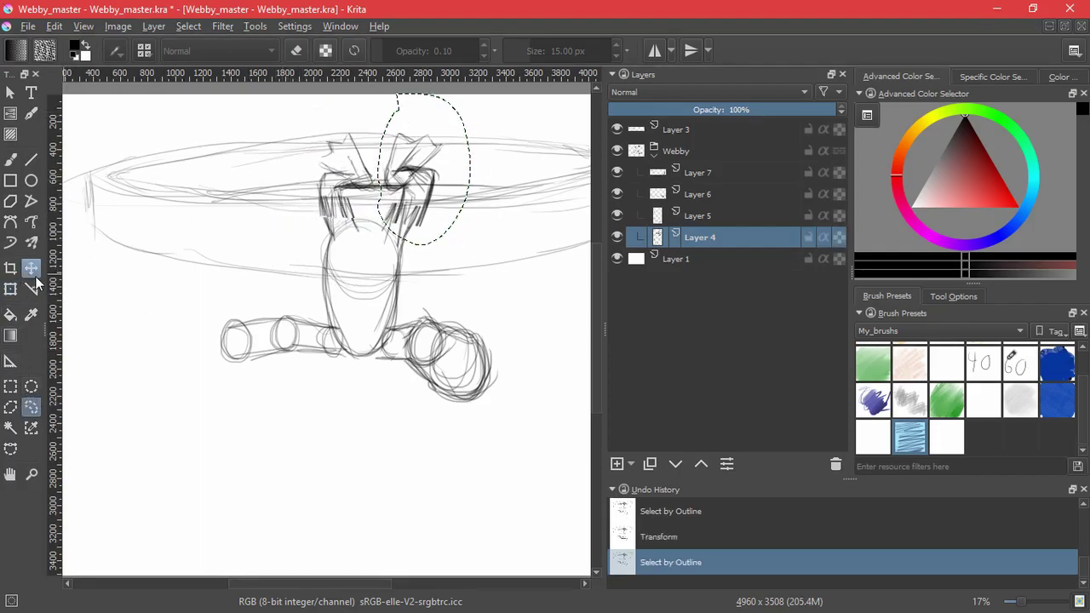
{"action": "left_click", "coordinate": [440, 231]}
{"action": "mouse_move", "coordinate": [441, 229]}
{"action": "left_mouse_down"}
{"action": "mouse_move", "coordinate": [410, 230]}
{"action": "mouse_move", "coordinate": [467, 141]}
{"action": "mouse_move", "coordinate": [429, 255]}
{"action": "left_mouse_up"}
{"action": "left_click", "coordinate": [11, 289]}
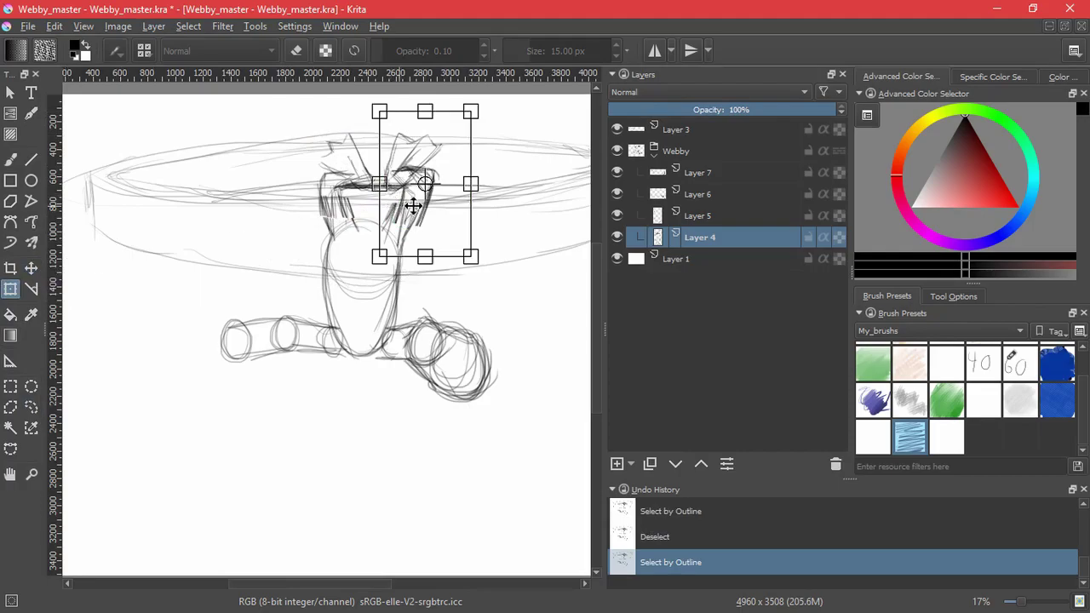
{"action": "left_click_drag", "start_coordinate": [412, 205], "coordinate": [404, 201]}
{"action": "left_click_drag", "start_coordinate": [464, 180], "coordinate": [454, 180]}
{"action": "left_click_drag", "start_coordinate": [411, 202], "coordinate": [413, 206]}
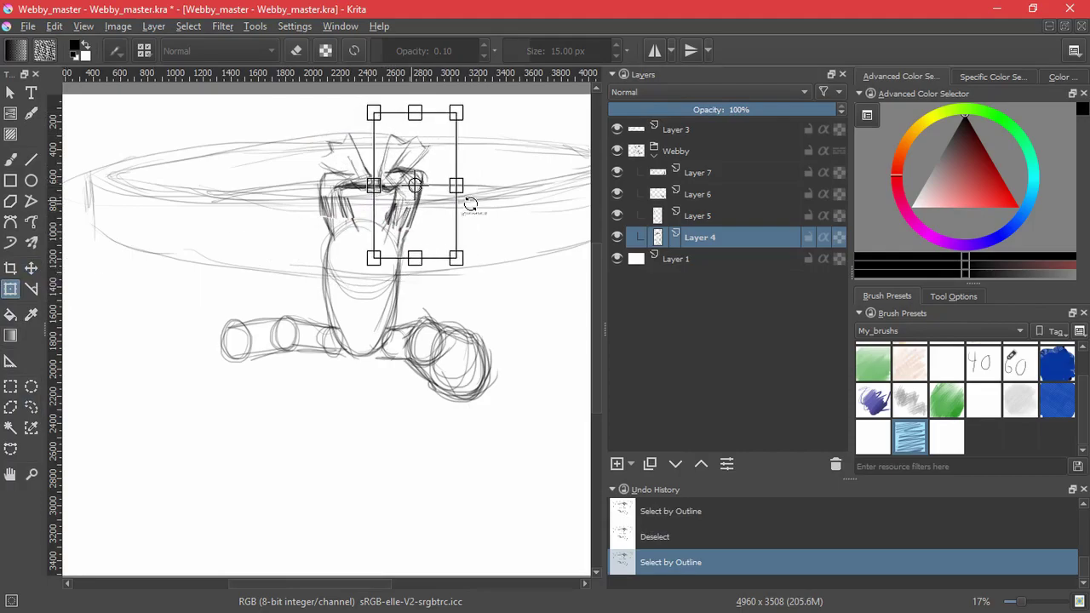
{"action": "key", "text": "Return"}
{"action": "left_click", "coordinate": [188, 27]}
{"action": "left_click", "coordinate": [195, 63]}
Darken the upper and lower contours of the left segments on Layer 7 with Sketch_brush_02.
{"action": "left_click", "coordinate": [10, 159]}
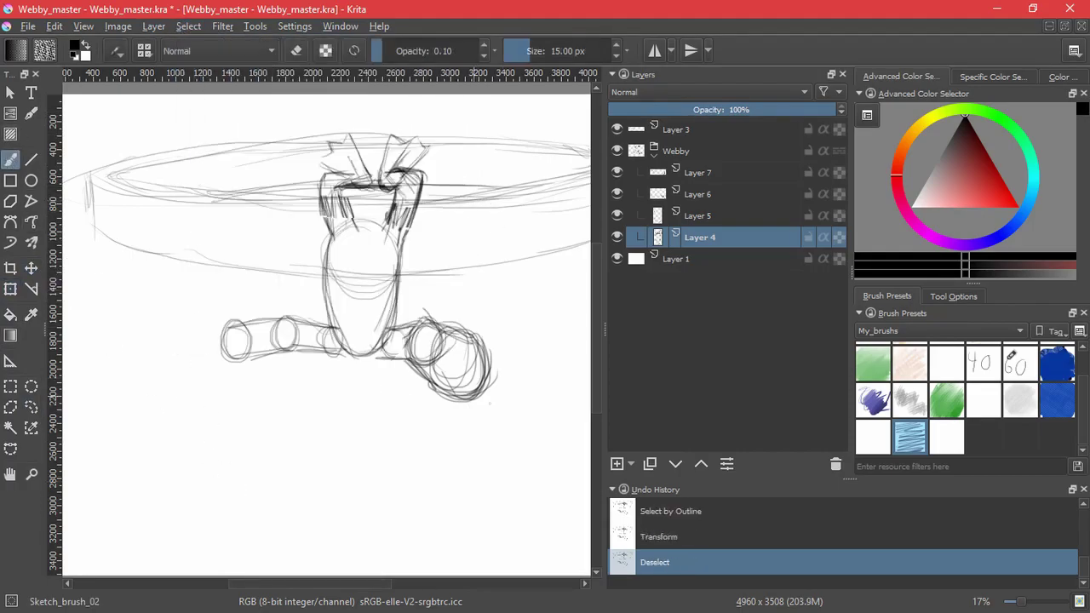
{"action": "left_click", "coordinate": [631, 172]}
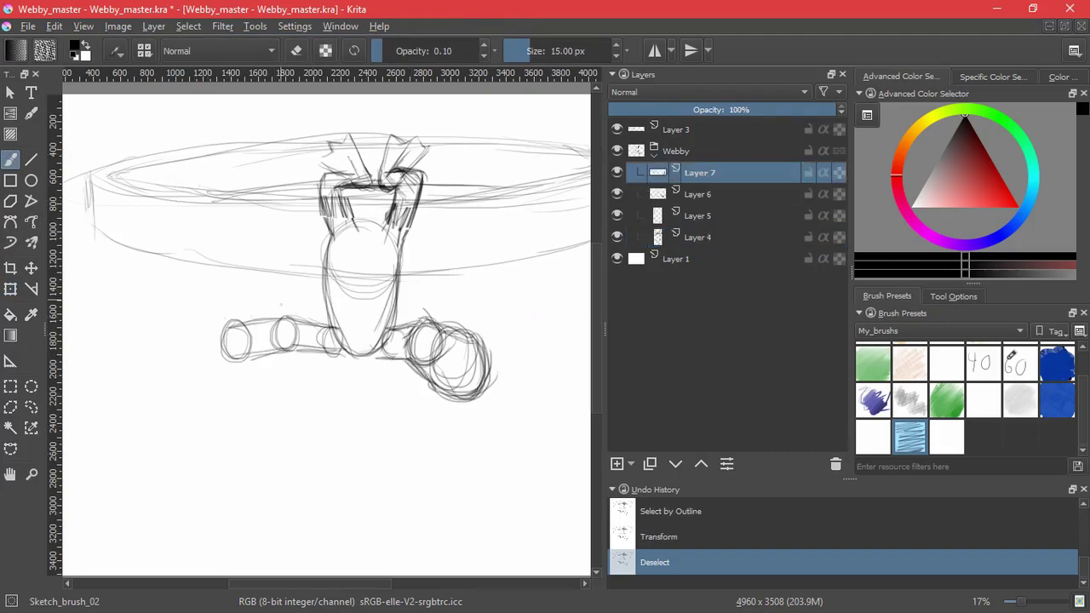
{"action": "left_click_drag", "start_coordinate": [281, 321], "coordinate": [233, 324]}
{"action": "mouse_move", "coordinate": [288, 346]}
{"action": "left_mouse_down"}
{"action": "mouse_move", "coordinate": [232, 356]}
{"action": "mouse_move", "coordinate": [358, 356]}
{"action": "left_mouse_up"}
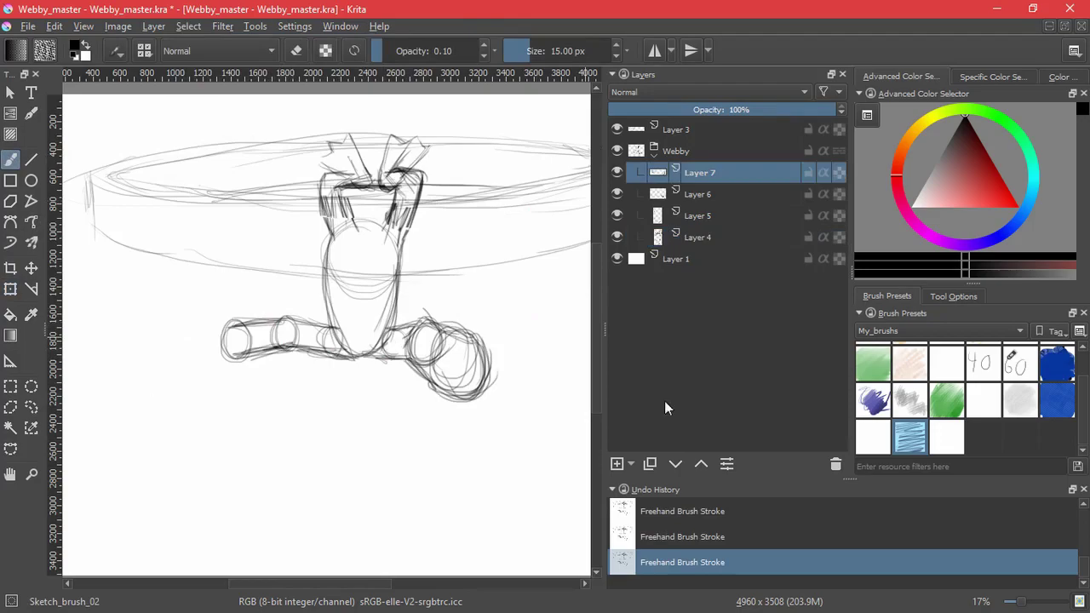
Add a new layer above Layer 7 and sketch a vertical line through the outermost circle right of the body.
{"action": "left_click", "coordinate": [617, 464]}
{"action": "scroll", "coordinate": [494, 349], "scroll_direction": "up", "scroll_amount": 5}
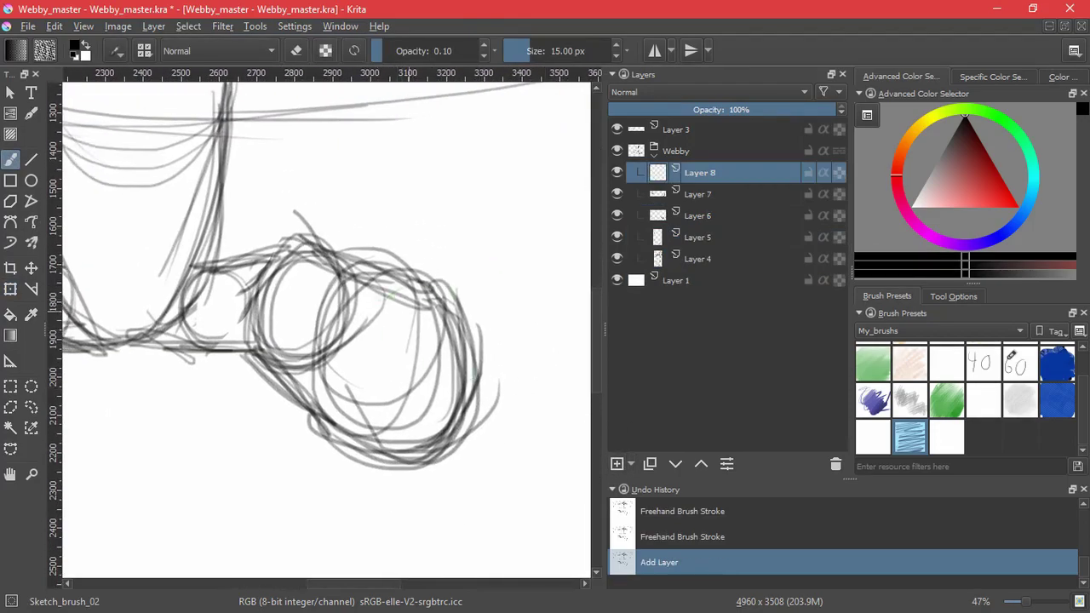
{"action": "scroll", "coordinate": [500, 299], "scroll_direction": "down", "scroll_amount": 5}
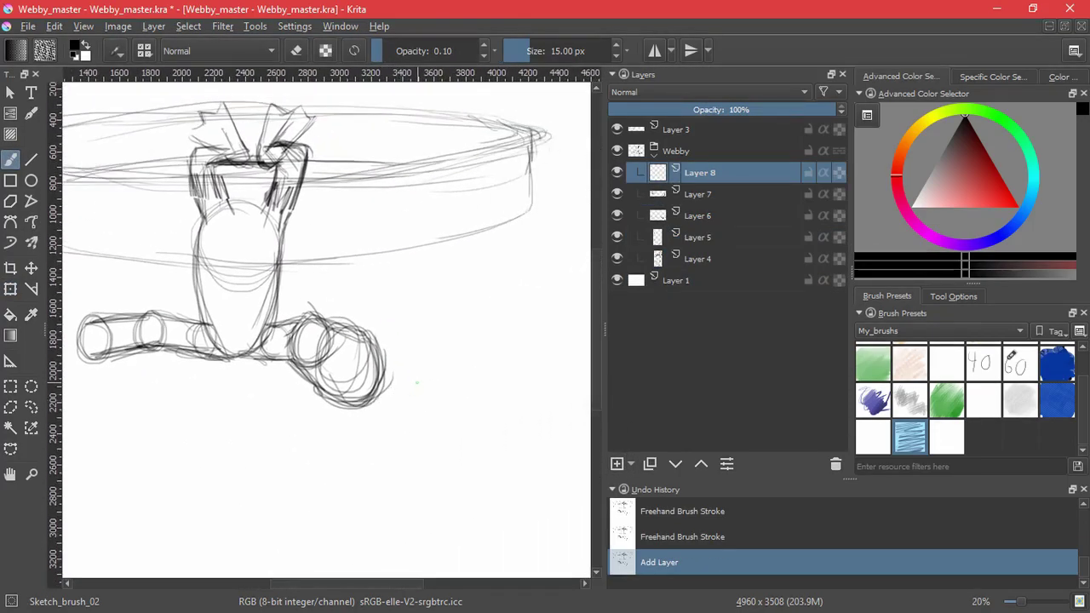
{"action": "left_click_drag", "start_coordinate": [350, 310], "coordinate": [351, 434]}
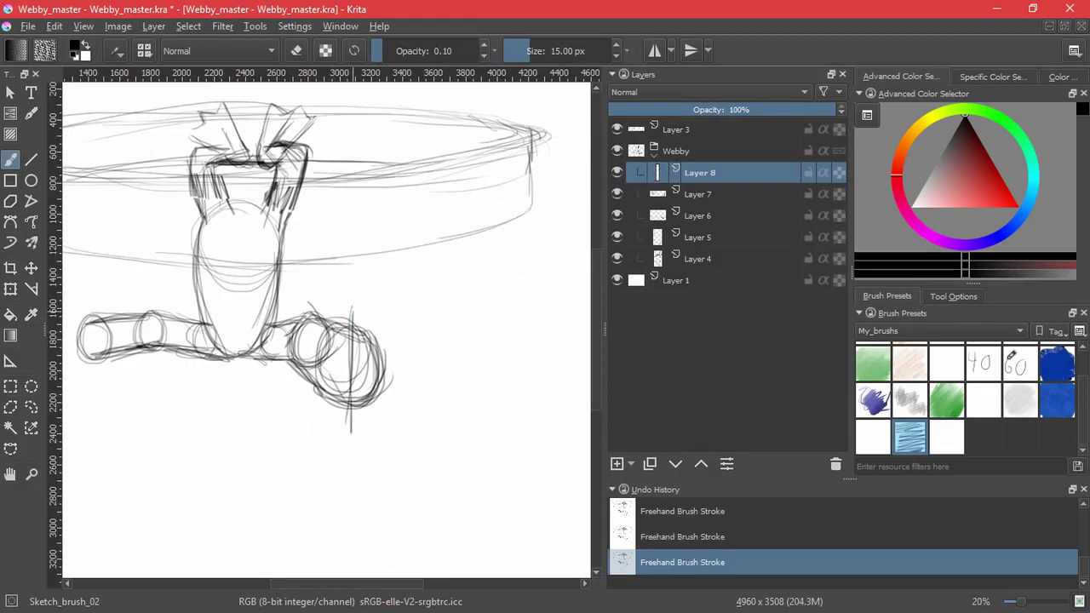
{"action": "left_click_drag", "start_coordinate": [352, 330], "coordinate": [351, 399]}
{"action": "left_click_drag", "start_coordinate": [353, 307], "coordinate": [410, 335]}
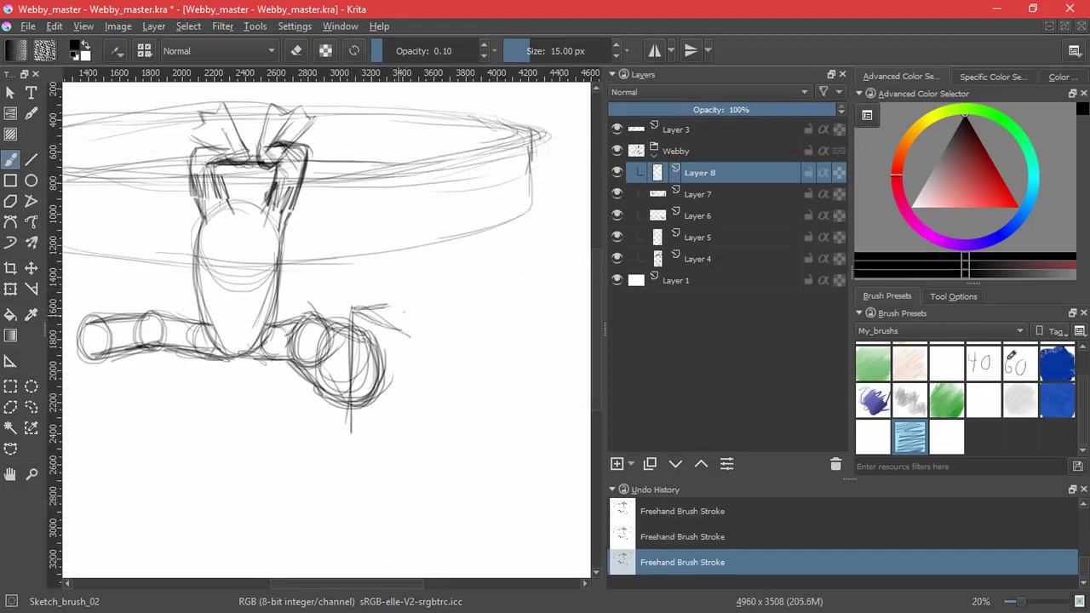
{"action": "key", "text": "ctrl+z"}
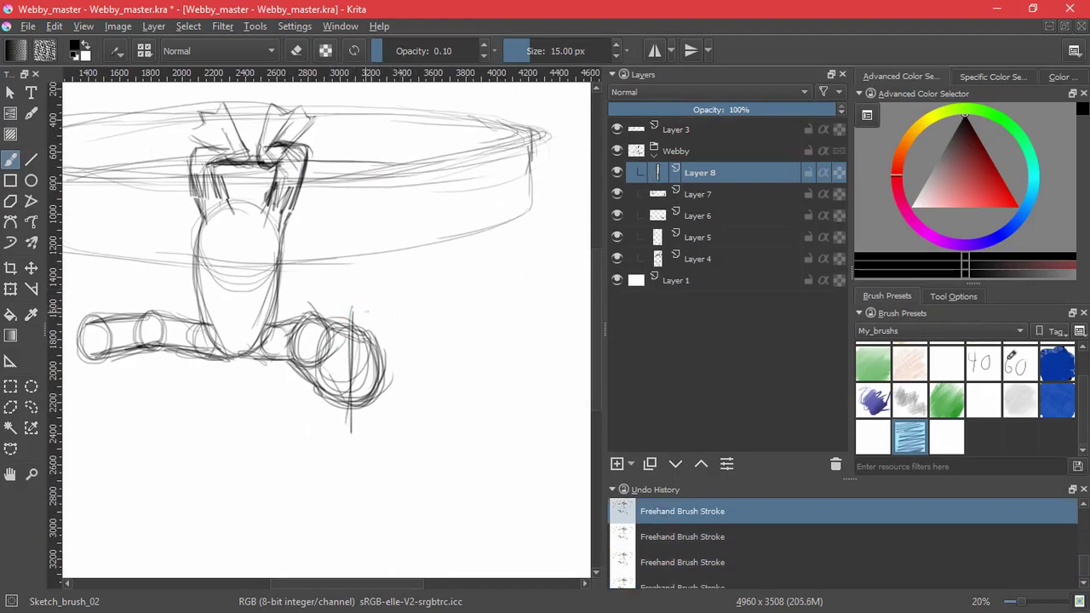
Sketch a horizontal top edge outward from the vertical line's upper end, with two slanted lines descending from it.
{"action": "mouse_move", "coordinate": [351, 312]}
{"action": "left_mouse_down"}
{"action": "mouse_move", "coordinate": [396, 315]}
{"action": "mouse_move", "coordinate": [398, 360]}
{"action": "left_mouse_up"}
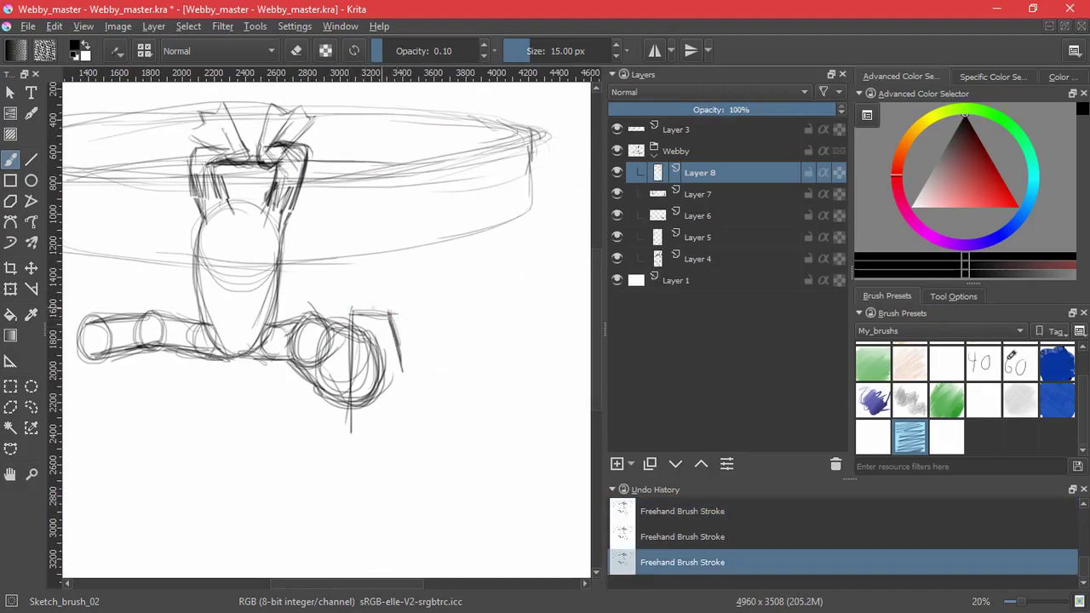
{"action": "mouse_move", "coordinate": [351, 312]}
{"action": "left_mouse_down"}
{"action": "mouse_move", "coordinate": [393, 311]}
{"action": "mouse_move", "coordinate": [414, 366]}
{"action": "left_mouse_up"}
{"action": "left_click_drag", "start_coordinate": [421, 314], "coordinate": [426, 369]}
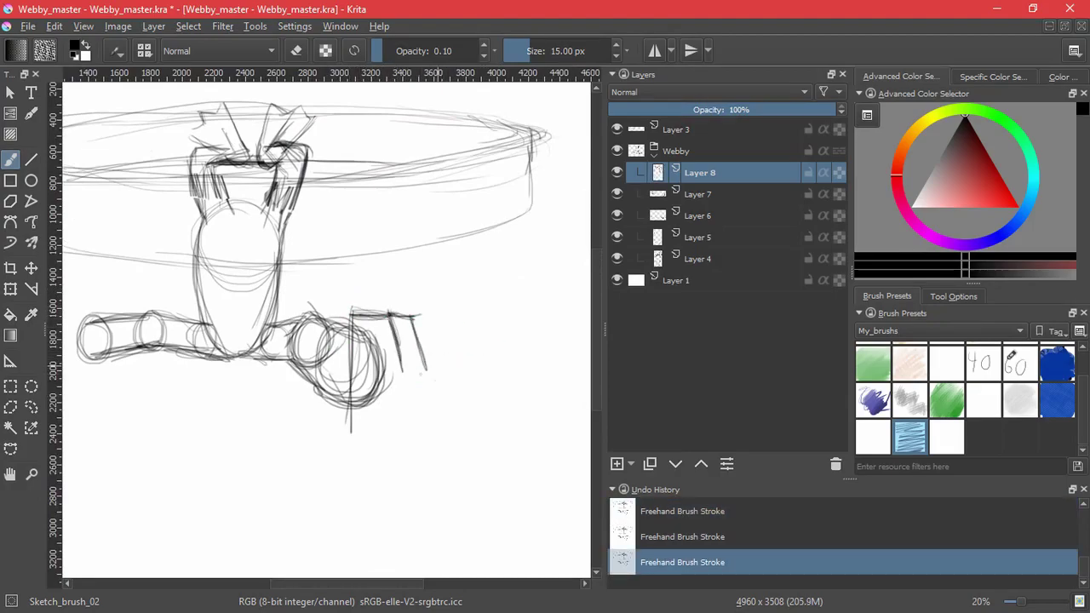
{"action": "mouse_move", "coordinate": [391, 314]}
{"action": "left_mouse_down"}
{"action": "mouse_move", "coordinate": [405, 370]}
{"action": "mouse_move", "coordinate": [425, 364]}
{"action": "left_mouse_up"}
Erase the slanted lines with the 60 px eraser and redraw a shorter, darker top edge with a short slanted side.
{"action": "left_click_drag", "start_coordinate": [404, 398], "coordinate": [366, 389]}
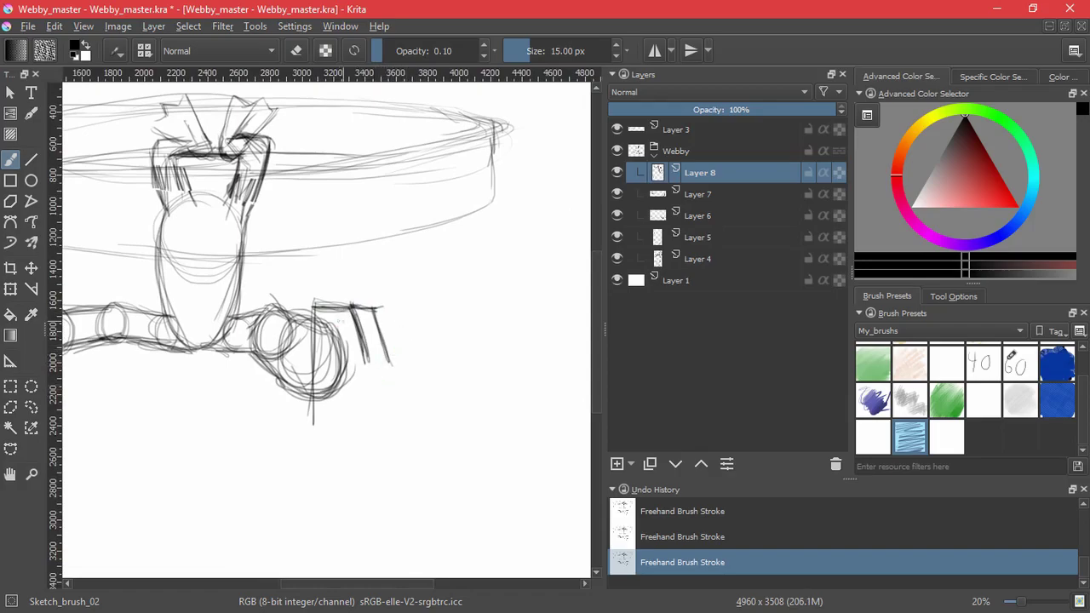
{"action": "left_click_drag", "start_coordinate": [340, 307], "coordinate": [351, 363]}
{"action": "mouse_move", "coordinate": [334, 310]}
{"action": "left_mouse_down"}
{"action": "mouse_move", "coordinate": [371, 309]}
{"action": "mouse_move", "coordinate": [350, 360]}
{"action": "mouse_move", "coordinate": [360, 299]}
{"action": "left_mouse_up"}
{"action": "left_click", "coordinate": [1014, 368]}
{"action": "left_click", "coordinate": [910, 436]}
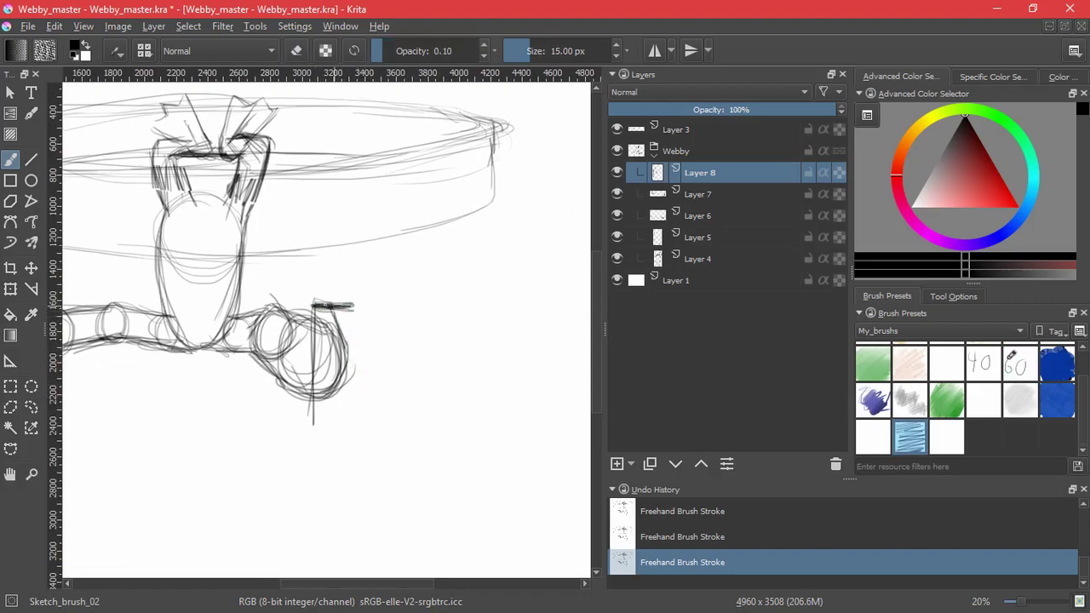
{"action": "left_click_drag", "start_coordinate": [325, 304], "coordinate": [352, 305]}
{"action": "left_click_drag", "start_coordinate": [350, 301], "coordinate": [367, 339]}
Add a new layer between Layer 7 and Layer 8 and mark a small dot in the innermost circle right of the body.
{"action": "left_click_drag", "start_coordinate": [395, 383], "coordinate": [308, 373]}
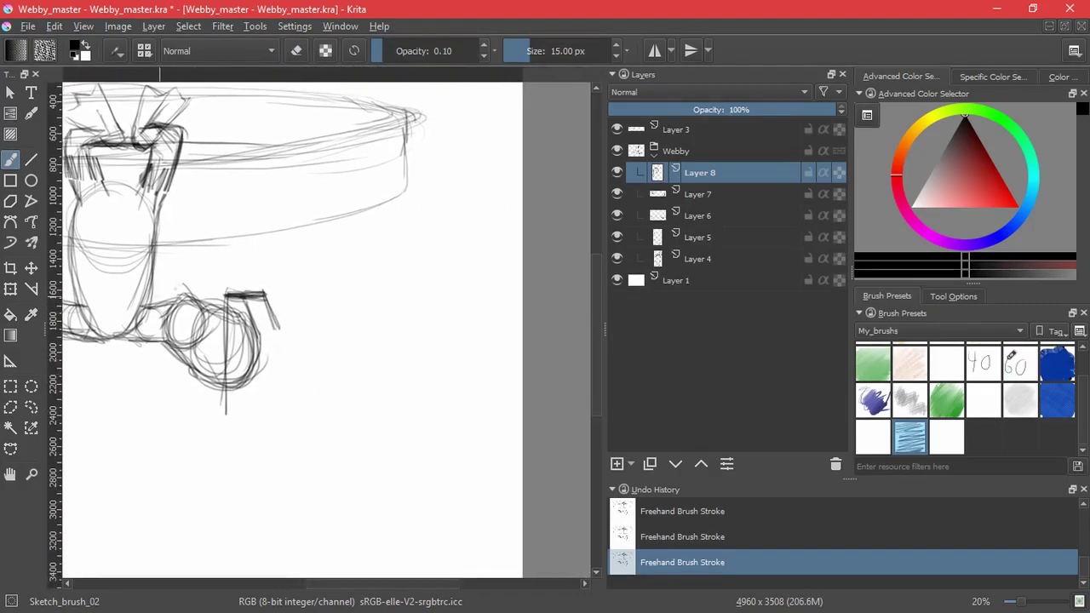
{"action": "left_click", "coordinate": [698, 196]}
{"action": "key", "text": "Insert"}
{"action": "left_click_drag", "start_coordinate": [151, 322], "coordinate": [153, 324]}
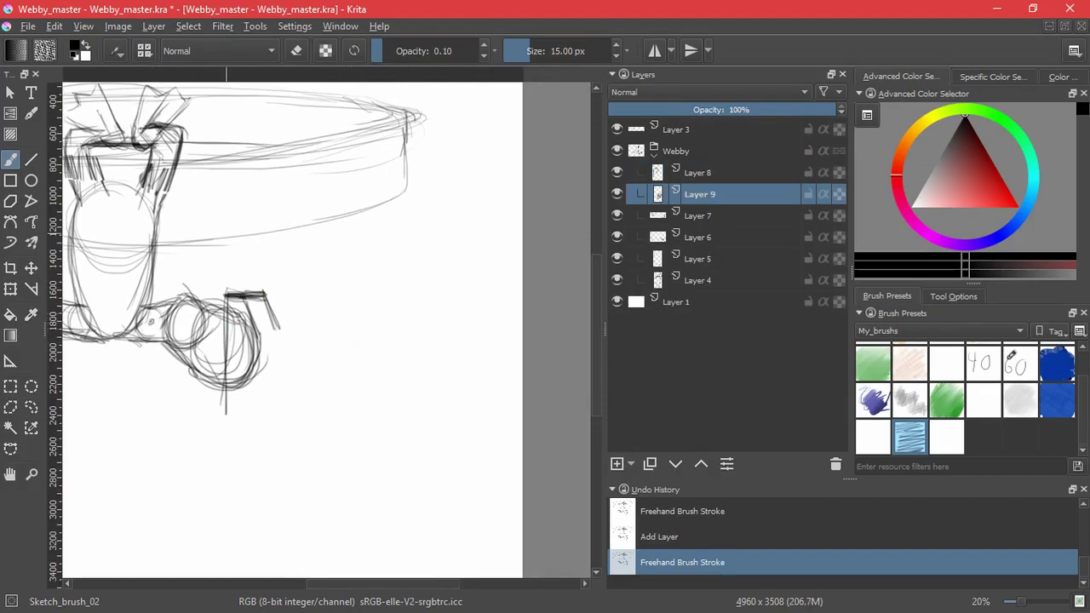
Draw two straight guide lines from the body's lower end, through the upper and lower ends of the vertical line.
{"action": "key", "text": "v"}
{"action": "left_click_drag", "start_coordinate": [264, 290], "coordinate": [357, 268]}
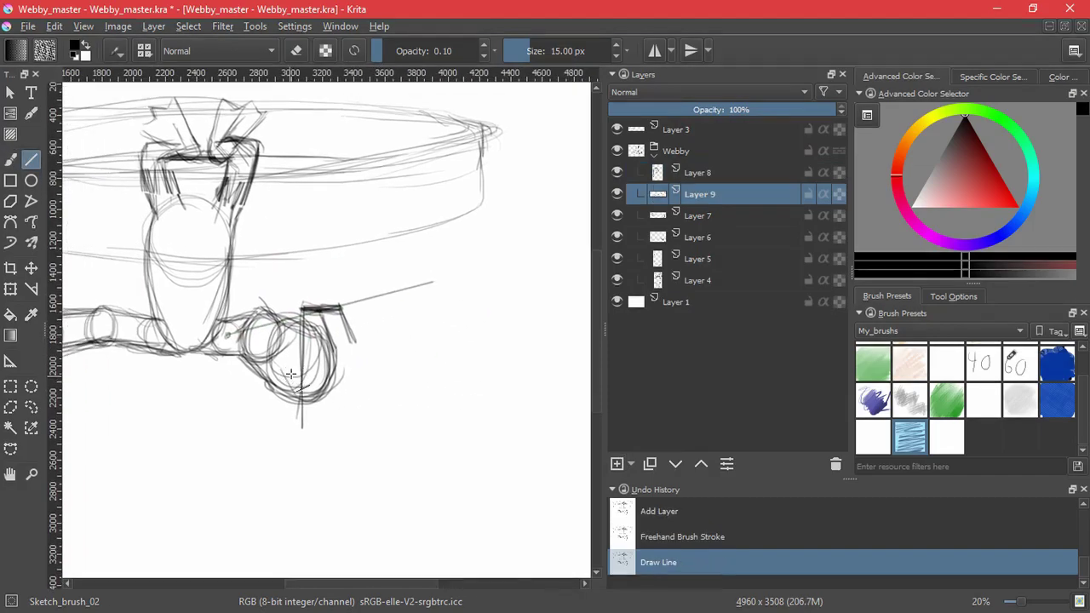
{"action": "key", "text": "ctrl+z"}
{"action": "left_click_drag", "start_coordinate": [180, 329], "coordinate": [471, 280]}
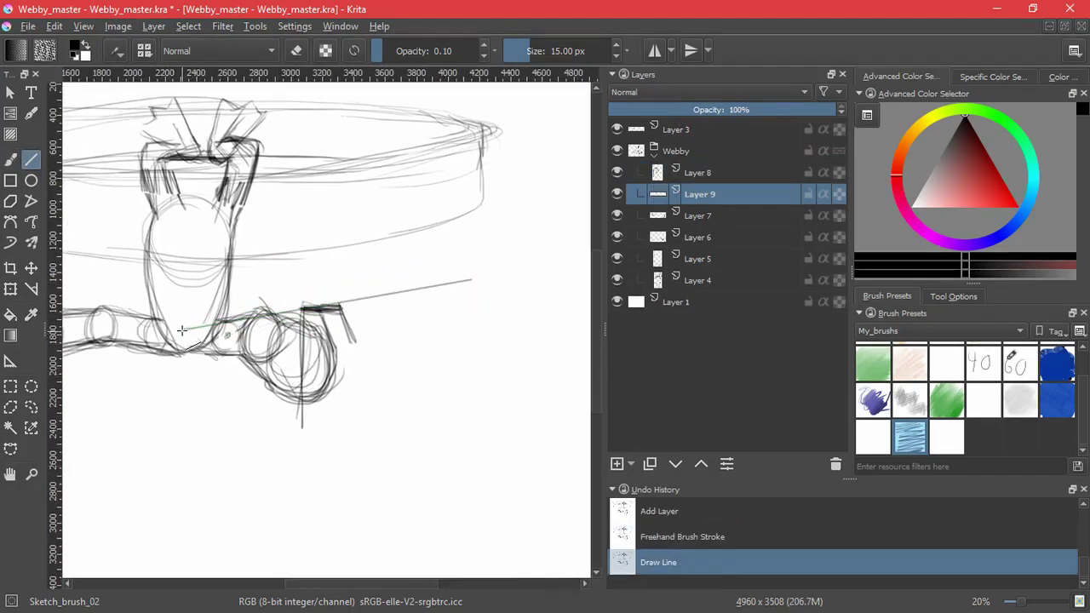
{"action": "left_click_drag", "start_coordinate": [182, 330], "coordinate": [471, 562]}
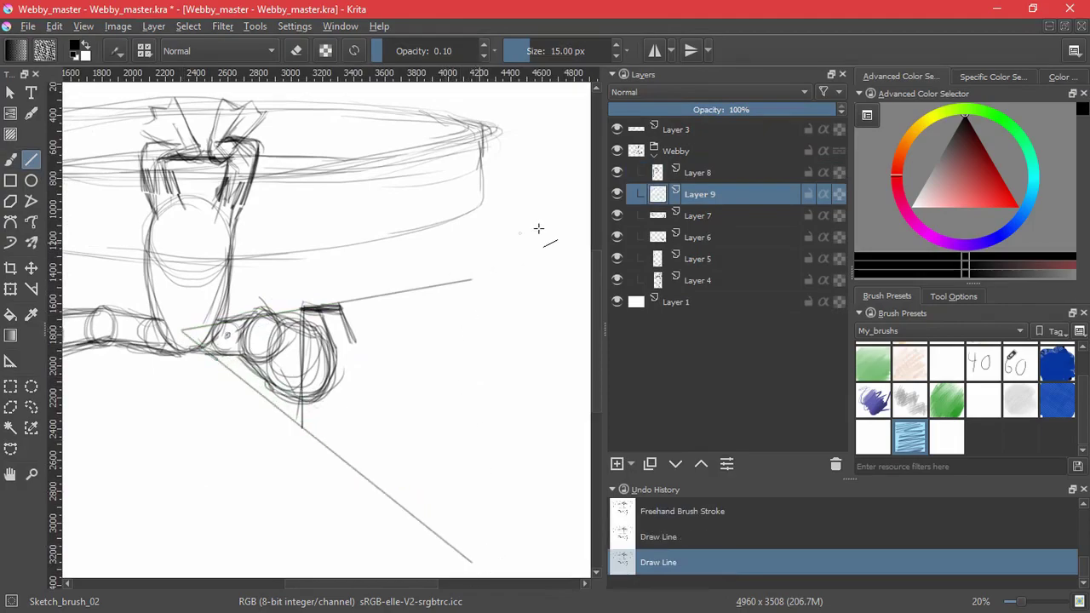
Draw a second pair of straight guide lines from the same origin, and join the guides with two near-vertical lines.
{"action": "left_click_drag", "start_coordinate": [457, 385], "coordinate": [456, 343]}
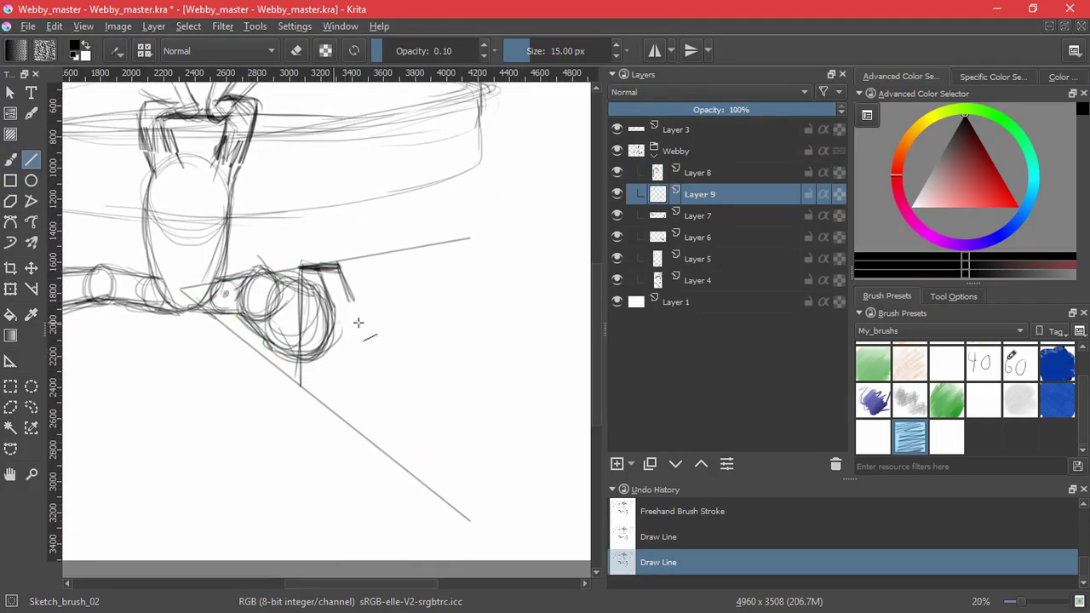
{"action": "left_click_drag", "start_coordinate": [182, 291], "coordinate": [514, 246]}
{"action": "left_click_drag", "start_coordinate": [181, 287], "coordinate": [530, 515]}
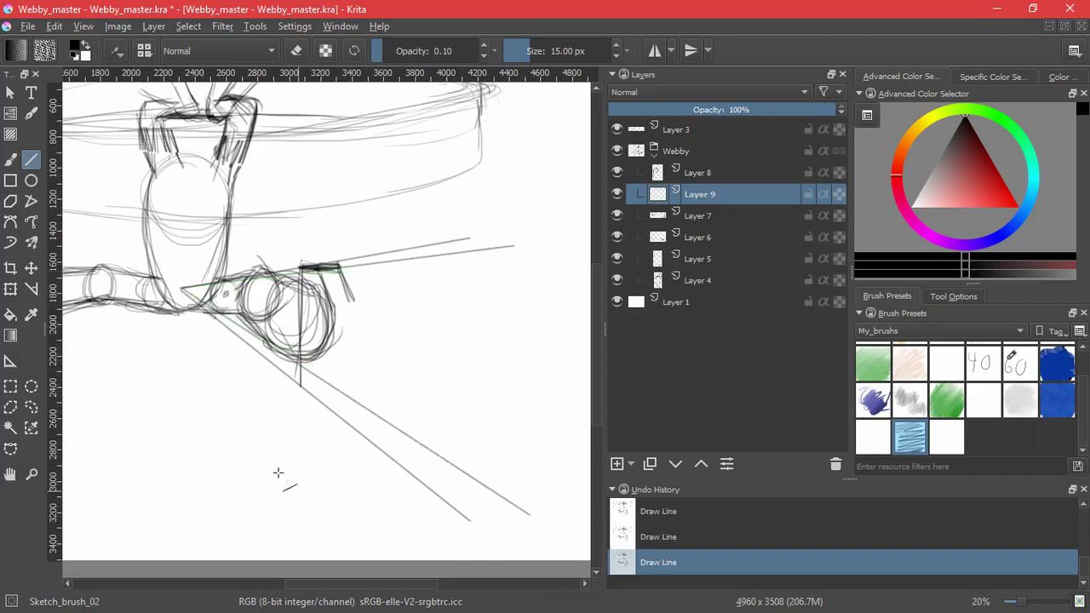
{"action": "left_click_drag", "start_coordinate": [410, 250], "coordinate": [419, 481]}
{"action": "left_click_drag", "start_coordinate": [458, 255], "coordinate": [475, 481]}
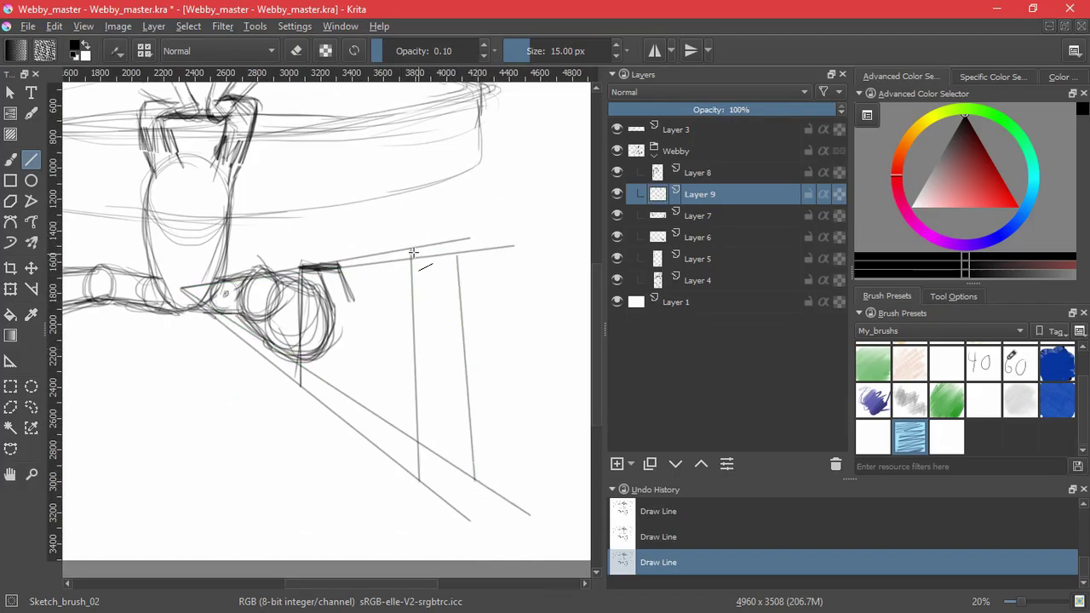
Close the tall frame with short straight lines joining the upper and lower ends of its two near-vertical sides.
{"action": "left_click_drag", "start_coordinate": [413, 249], "coordinate": [456, 247]}
{"action": "left_click_drag", "start_coordinate": [419, 481], "coordinate": [475, 480]}
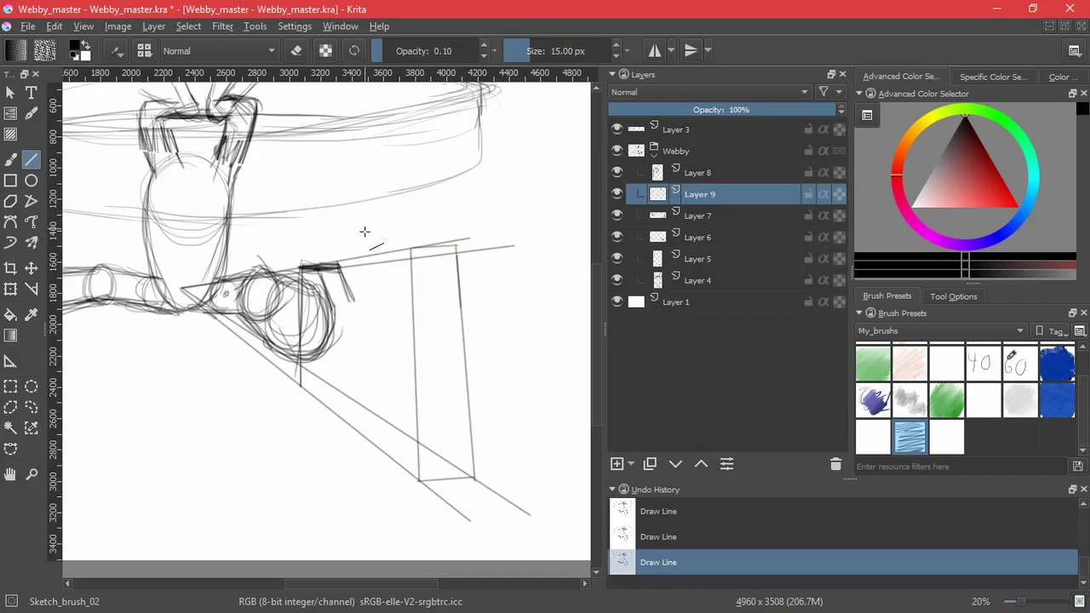
{"action": "left_click_drag", "start_coordinate": [181, 291], "coordinate": [460, 281]}
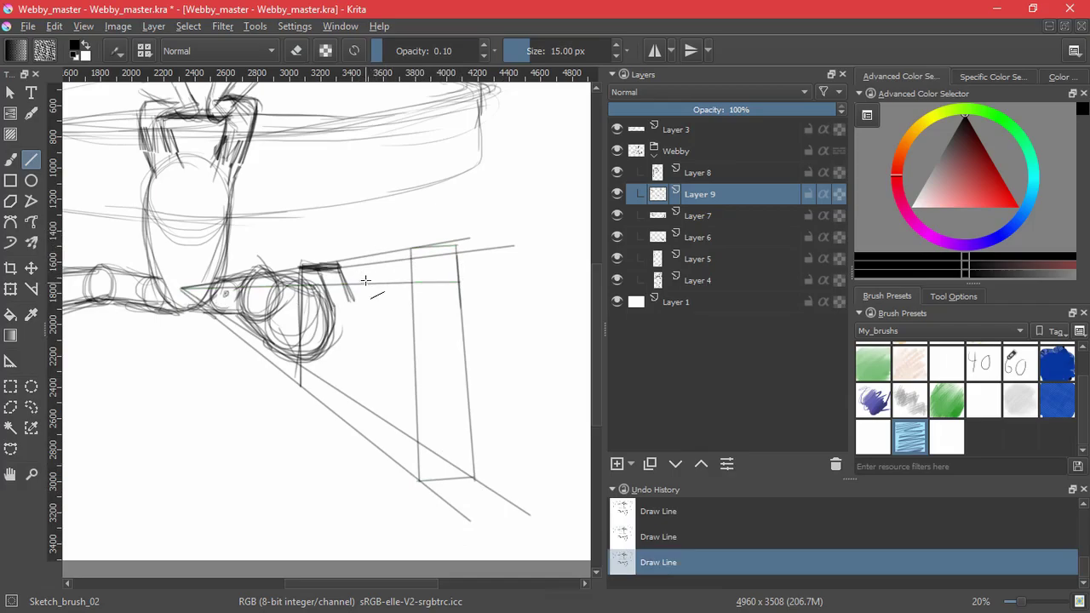
{"action": "key", "text": "ctrl+z"}
{"action": "key", "text": "ctrl+z"}
Draw a straight guide from the shared origin across the frame's upper part, and add vertical guides for a small block and a narrow side face.
{"action": "left_click_drag", "start_coordinate": [350, 300], "coordinate": [461, 304]}
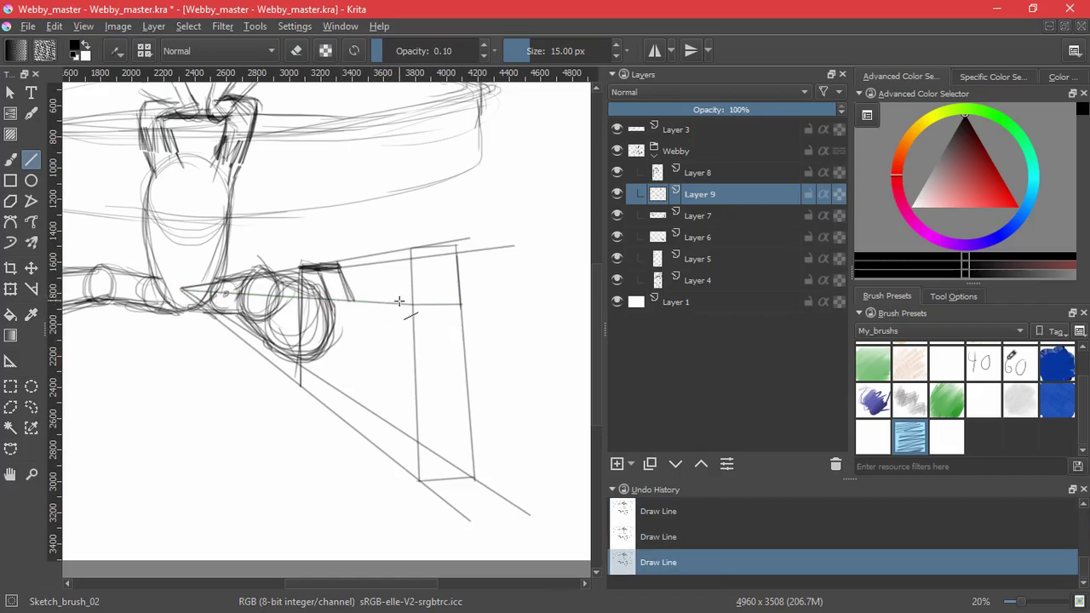
{"action": "mouse_move", "coordinate": [390, 301]}
{"action": "left_mouse_down"}
{"action": "mouse_move", "coordinate": [390, 256]}
{"action": "mouse_move", "coordinate": [424, 304]}
{"action": "left_mouse_up"}
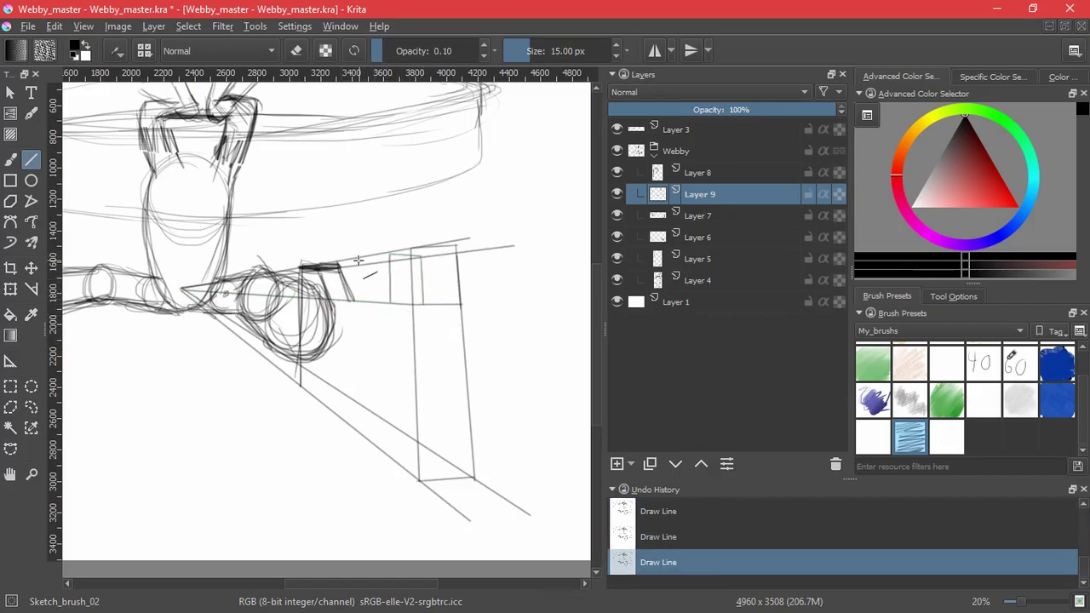
{"action": "left_click_drag", "start_coordinate": [361, 258], "coordinate": [403, 471]}
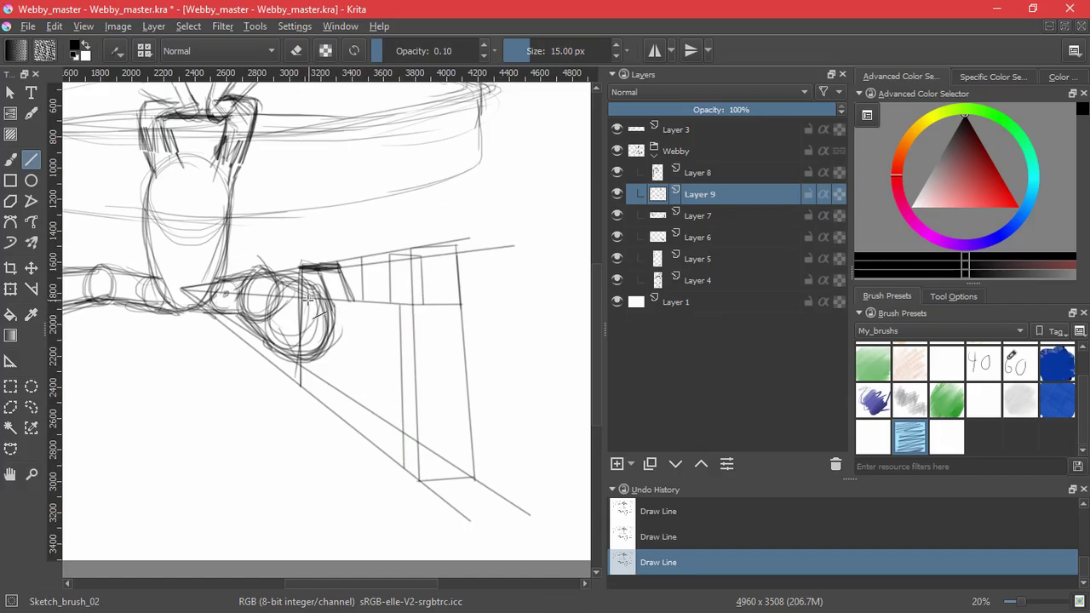
Draw straight guides for a diagonal brace running from the large circle's lower edge down to the tall frame.
{"action": "left_click_drag", "start_coordinate": [309, 267], "coordinate": [321, 400]}
{"action": "left_click_drag", "start_coordinate": [322, 360], "coordinate": [403, 395]}
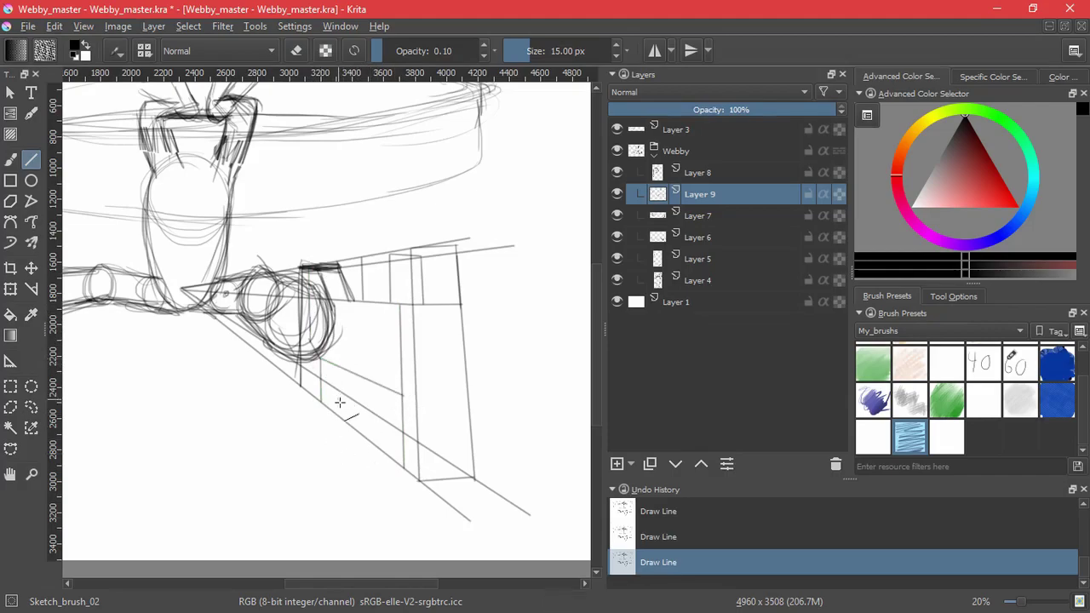
{"action": "left_click_drag", "start_coordinate": [322, 396], "coordinate": [403, 458]}
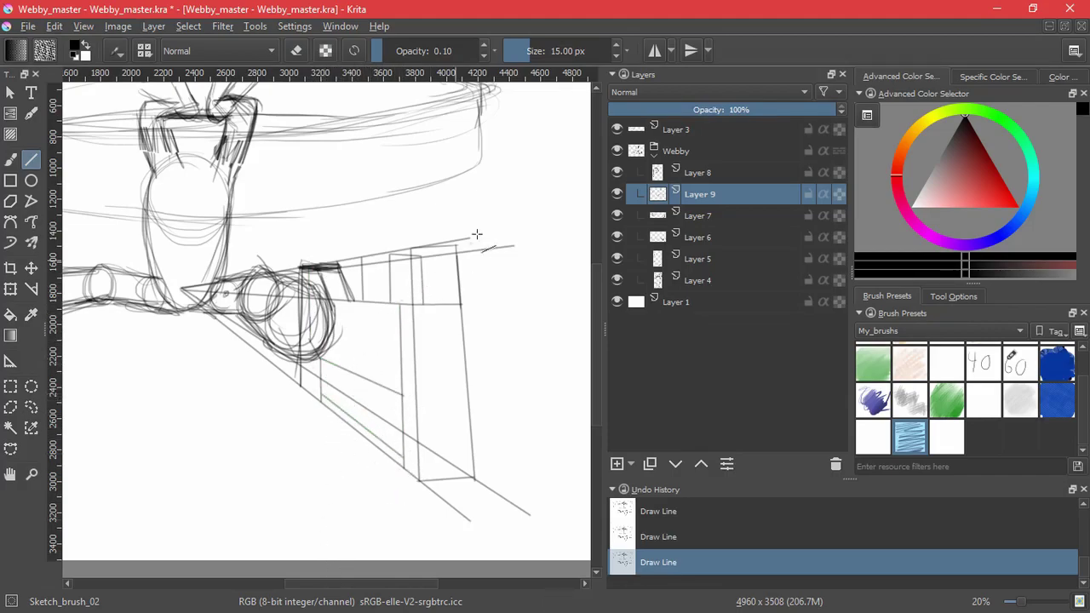
On Layer 8, darken the slanted piece at the near end and outline the small block freehand along its guides.
{"action": "left_click", "coordinate": [714, 173]}
{"action": "key", "text": "b"}
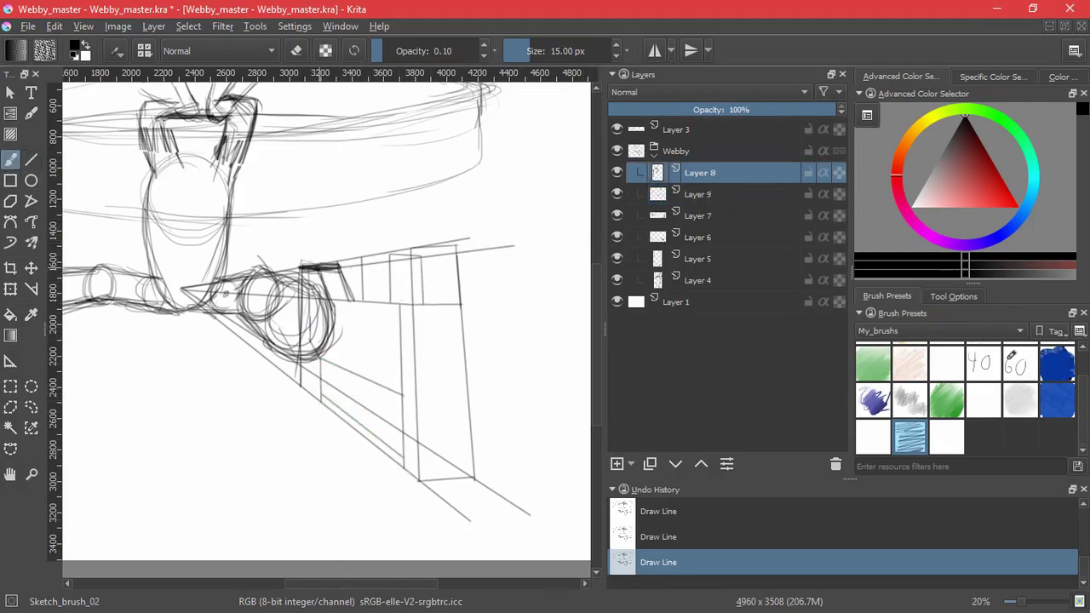
{"action": "left_click_drag", "start_coordinate": [320, 266], "coordinate": [332, 304]}
{"action": "left_click_drag", "start_coordinate": [339, 263], "coordinate": [355, 303]}
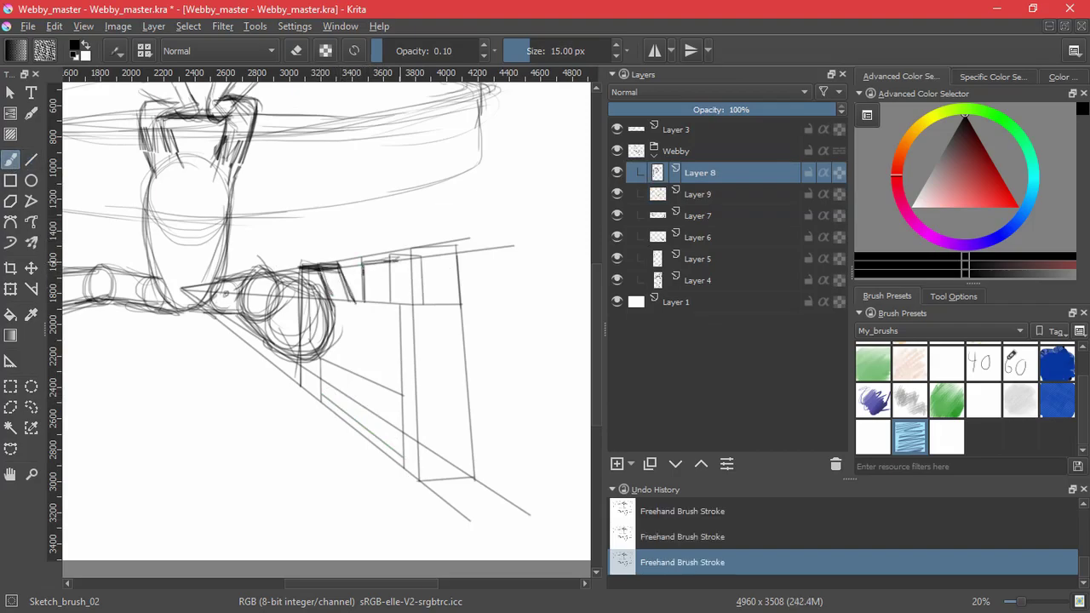
{"action": "left_click_drag", "start_coordinate": [392, 261], "coordinate": [421, 264]}
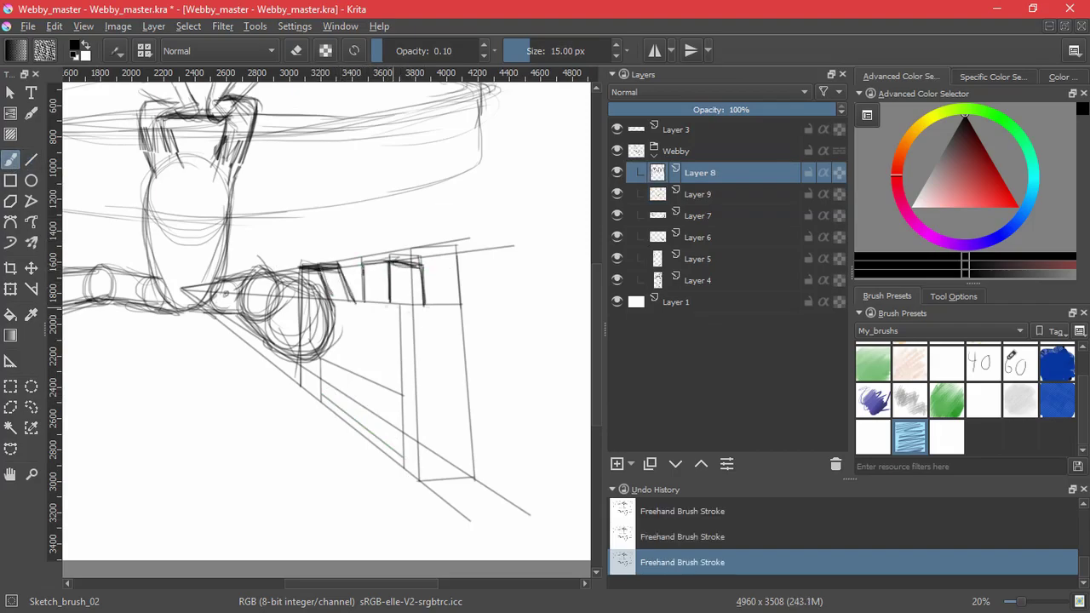
Trace the long upper edge, the tall block's sides and base, and its narrow side face with freehand strokes.
{"action": "left_click_drag", "start_coordinate": [423, 300], "coordinate": [466, 303]}
{"action": "left_click_drag", "start_coordinate": [415, 301], "coordinate": [460, 304]}
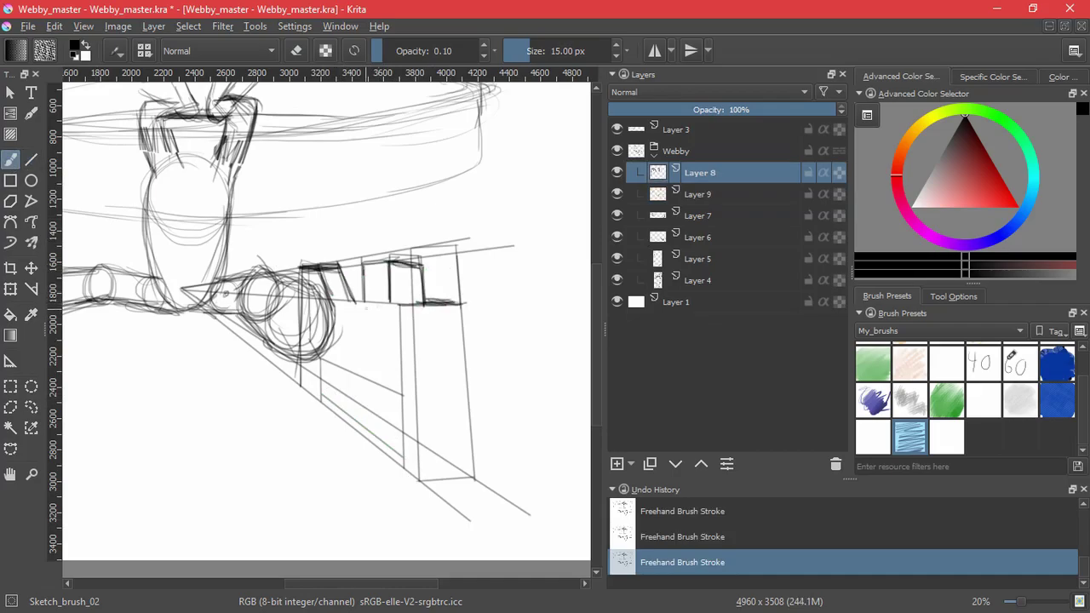
{"action": "mouse_move", "coordinate": [314, 304]}
{"action": "left_mouse_down"}
{"action": "mouse_move", "coordinate": [467, 301]}
{"action": "mouse_move", "coordinate": [419, 506]}
{"action": "left_mouse_up"}
{"action": "left_click_drag", "start_coordinate": [416, 354], "coordinate": [420, 494]}
{"action": "mouse_move", "coordinate": [462, 296]}
{"action": "left_mouse_down"}
{"action": "mouse_move", "coordinate": [474, 488]}
{"action": "mouse_move", "coordinate": [481, 479]}
{"action": "left_mouse_up"}
{"action": "left_click_drag", "start_coordinate": [400, 296], "coordinate": [404, 475]}
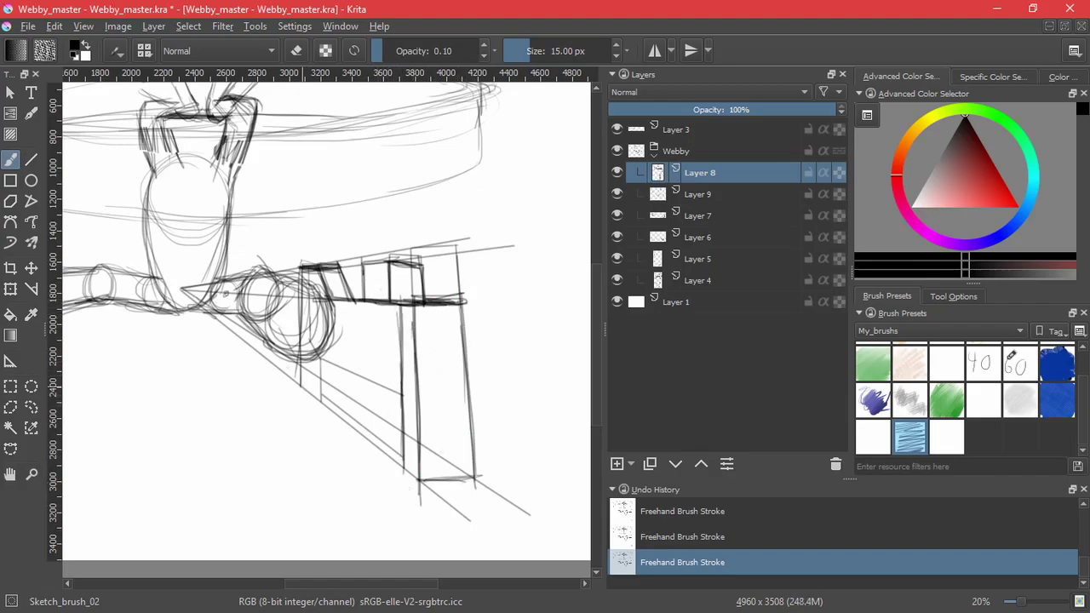
Outline the diagonal brace freehand, including its near end, and divide it with slanted crosswise lines.
{"action": "mouse_move", "coordinate": [302, 385]}
{"action": "left_mouse_down"}
{"action": "mouse_move", "coordinate": [419, 479]}
{"action": "mouse_move", "coordinate": [409, 473]}
{"action": "left_mouse_up"}
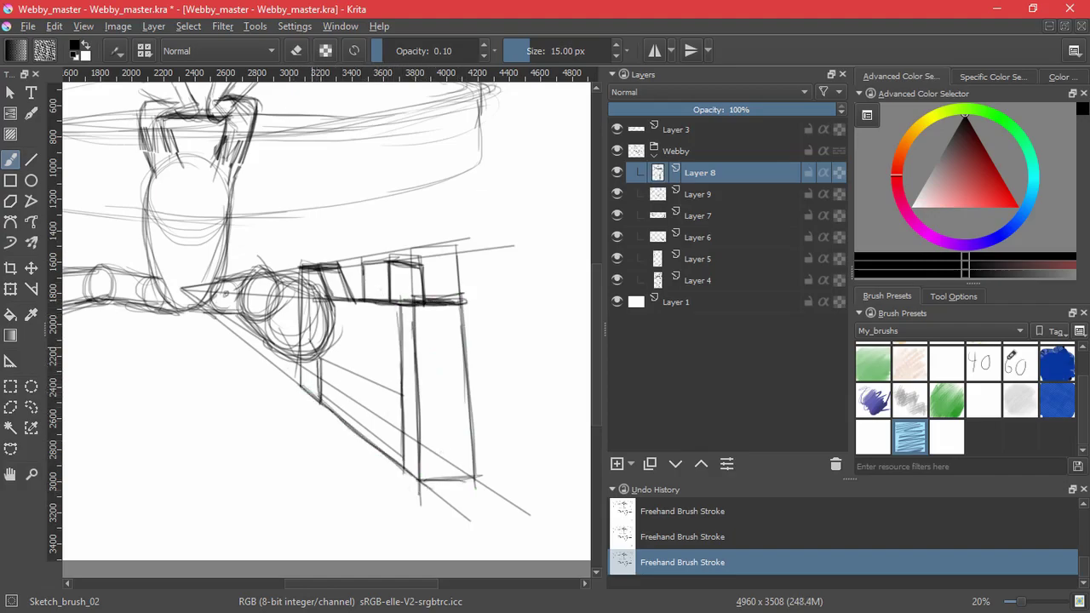
{"action": "mouse_move", "coordinate": [307, 271]}
{"action": "left_mouse_down"}
{"action": "mouse_move", "coordinate": [308, 345]}
{"action": "mouse_move", "coordinate": [398, 394]}
{"action": "left_mouse_up"}
{"action": "left_click_drag", "start_coordinate": [327, 356], "coordinate": [407, 400]}
{"action": "left_click_drag", "start_coordinate": [323, 397], "coordinate": [402, 461]}
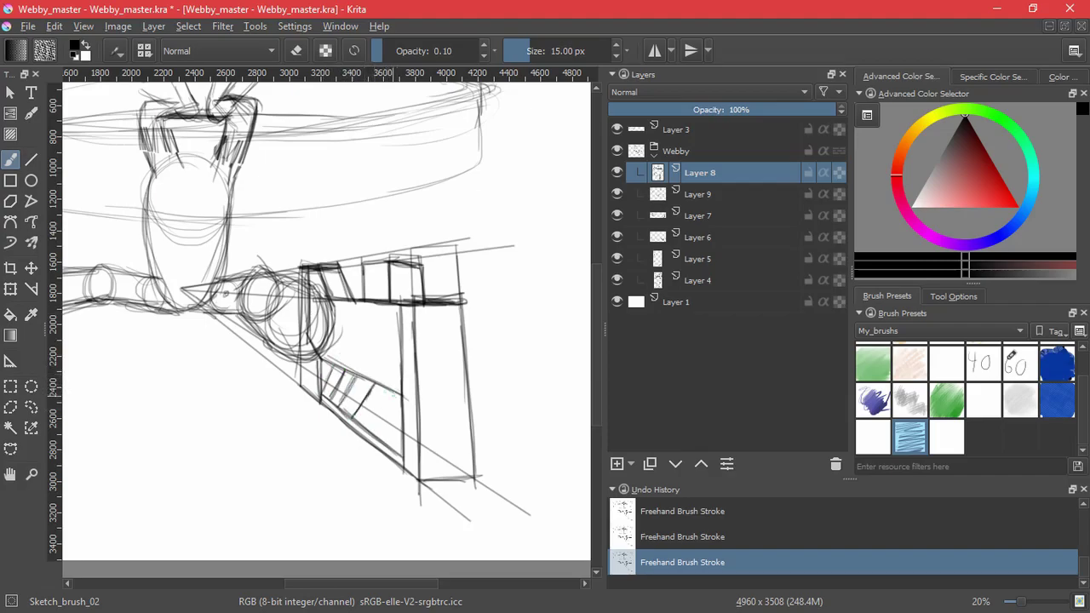
{"action": "left_click_drag", "start_coordinate": [399, 393], "coordinate": [367, 431]}
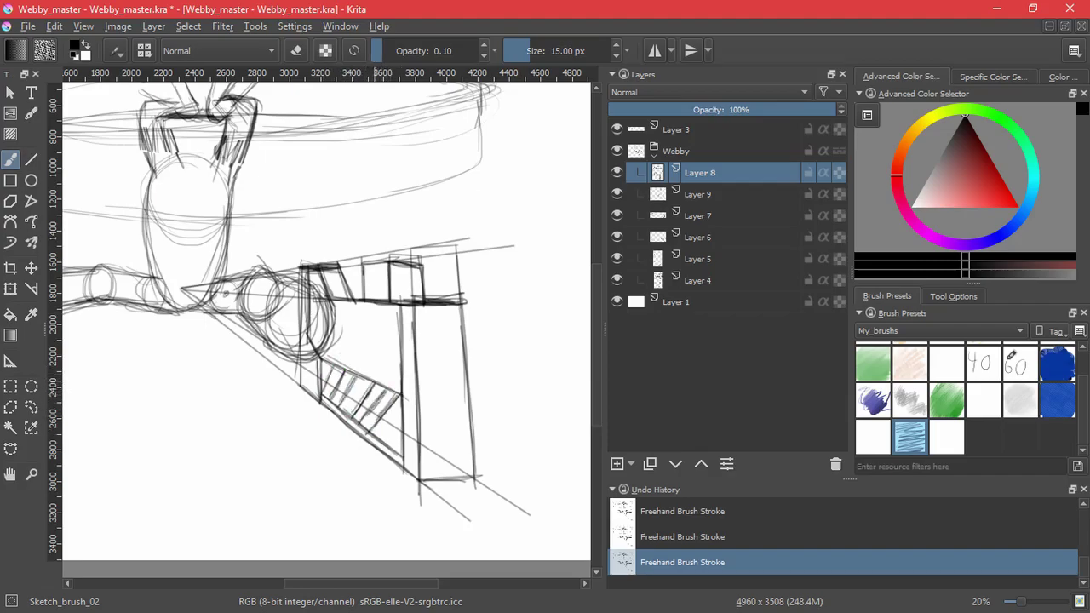
{"action": "mouse_move", "coordinate": [373, 381]}
{"action": "left_mouse_down"}
{"action": "mouse_move", "coordinate": [347, 416]}
{"action": "mouse_move", "coordinate": [339, 406]}
{"action": "mouse_move", "coordinate": [351, 422]}
{"action": "left_mouse_up"}
{"action": "left_click_drag", "start_coordinate": [380, 383], "coordinate": [356, 421]}
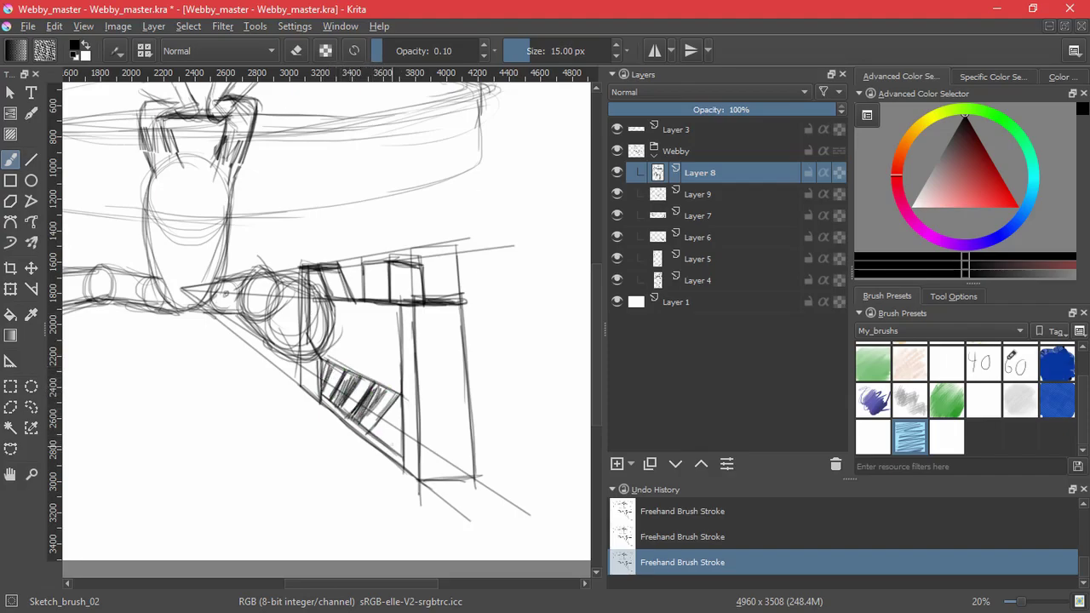
{"action": "left_click_drag", "start_coordinate": [400, 400], "coordinate": [378, 438]}
{"action": "left_click_drag", "start_coordinate": [402, 417], "coordinate": [382, 450]}
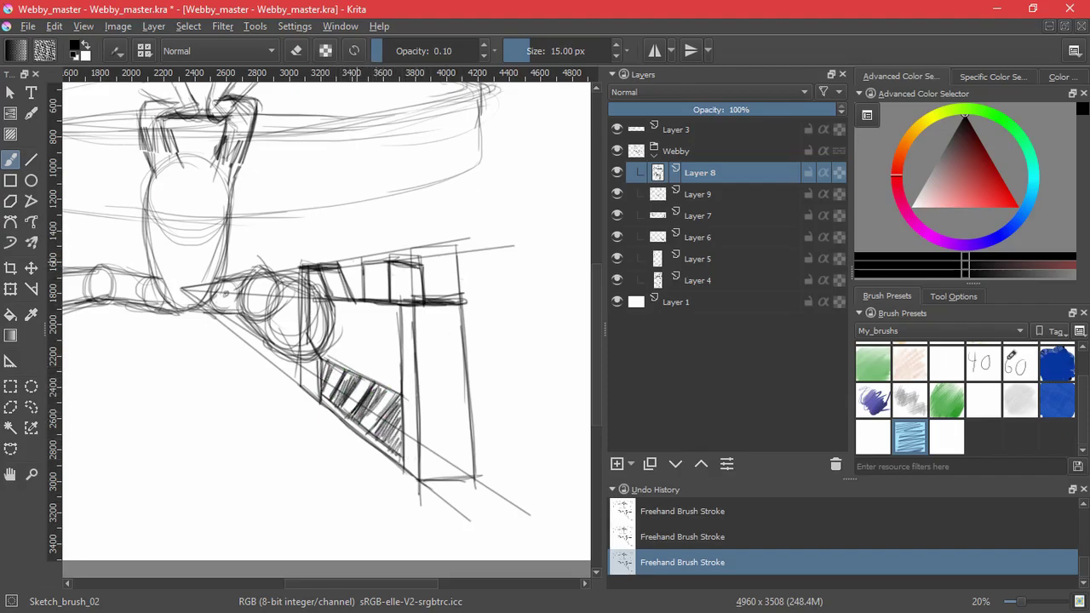
{"action": "key", "text": "ctrl+z"}
{"action": "key", "text": "ctrl+z"}
Add a new layer above Layer 8 and hatch dark stripes across the diagonal brace on it.
{"action": "left_click", "coordinate": [616, 463]}
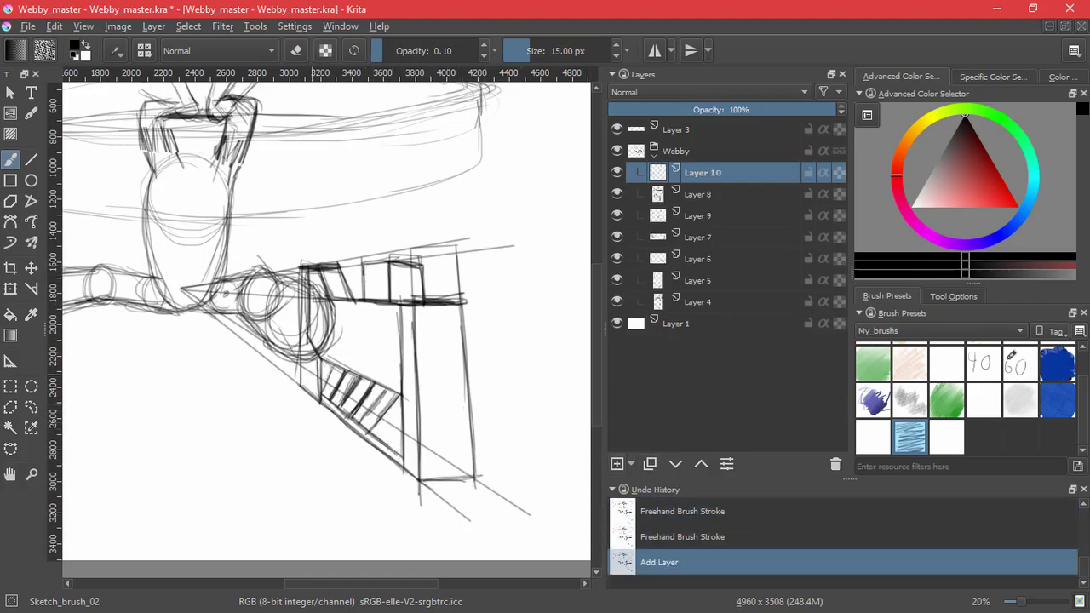
{"action": "mouse_move", "coordinate": [336, 368]}
{"action": "left_mouse_down"}
{"action": "mouse_move", "coordinate": [329, 385]}
{"action": "mouse_move", "coordinate": [352, 412]}
{"action": "left_mouse_up"}
{"action": "key", "text": "ctrl+z"}
{"action": "key", "text": "ctrl+z"}
{"action": "key", "text": "ctrl+z"}
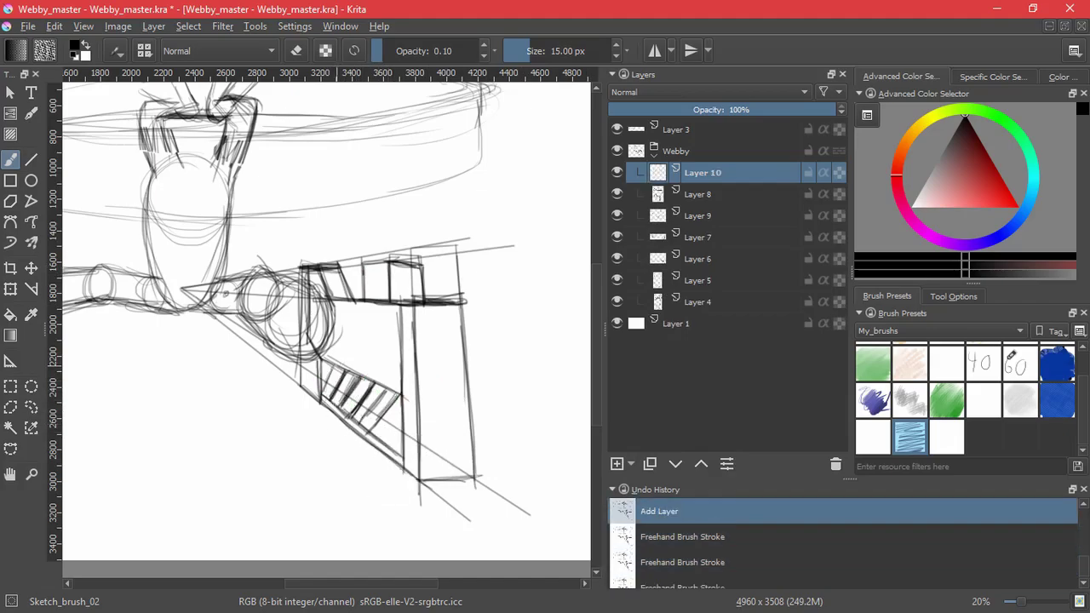
{"action": "mouse_move", "coordinate": [327, 362]}
{"action": "left_mouse_down"}
{"action": "mouse_move", "coordinate": [330, 404]}
{"action": "mouse_move", "coordinate": [373, 431]}
{"action": "mouse_move", "coordinate": [400, 400]}
{"action": "left_mouse_up"}
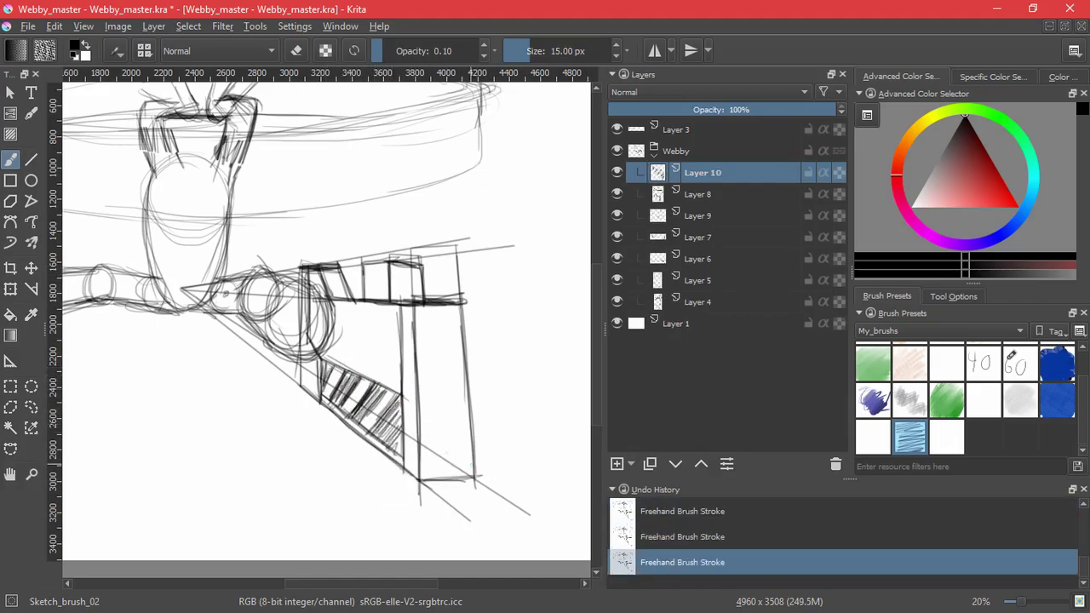
{"action": "key", "text": "ctrl+z"}
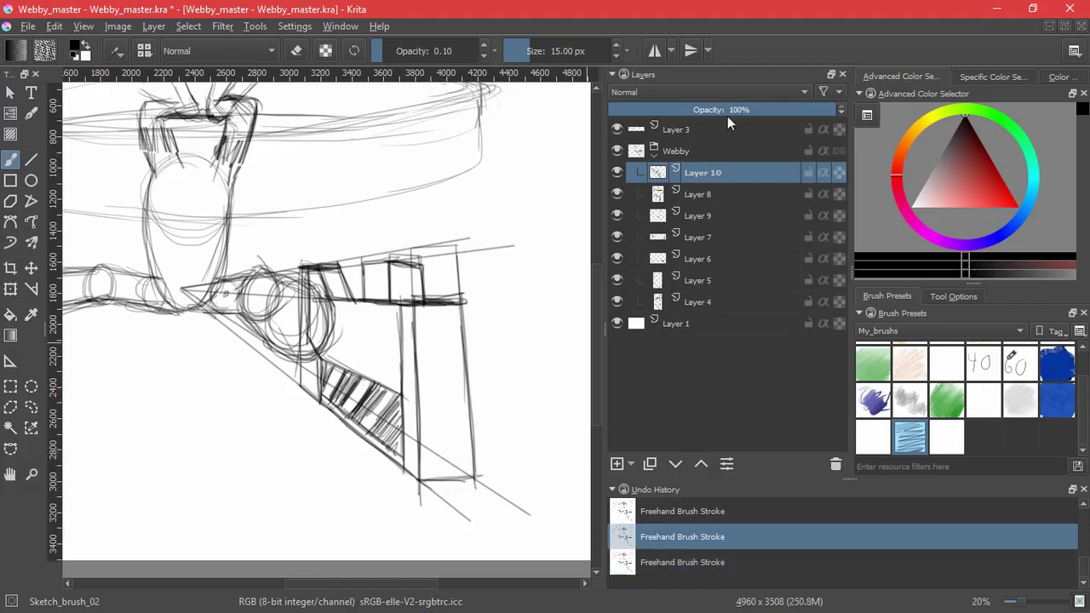
On Layer 8, draw two small round details, one above the other, near the tall block's lower end.
{"action": "key", "text": "Page_Down"}
{"action": "mouse_move", "coordinate": [446, 449]}
{"action": "left_mouse_down"}
{"action": "mouse_move", "coordinate": [450, 470]}
{"action": "mouse_move", "coordinate": [441, 460]}
{"action": "mouse_move", "coordinate": [460, 466]}
{"action": "mouse_move", "coordinate": [453, 462]}
{"action": "left_mouse_up"}
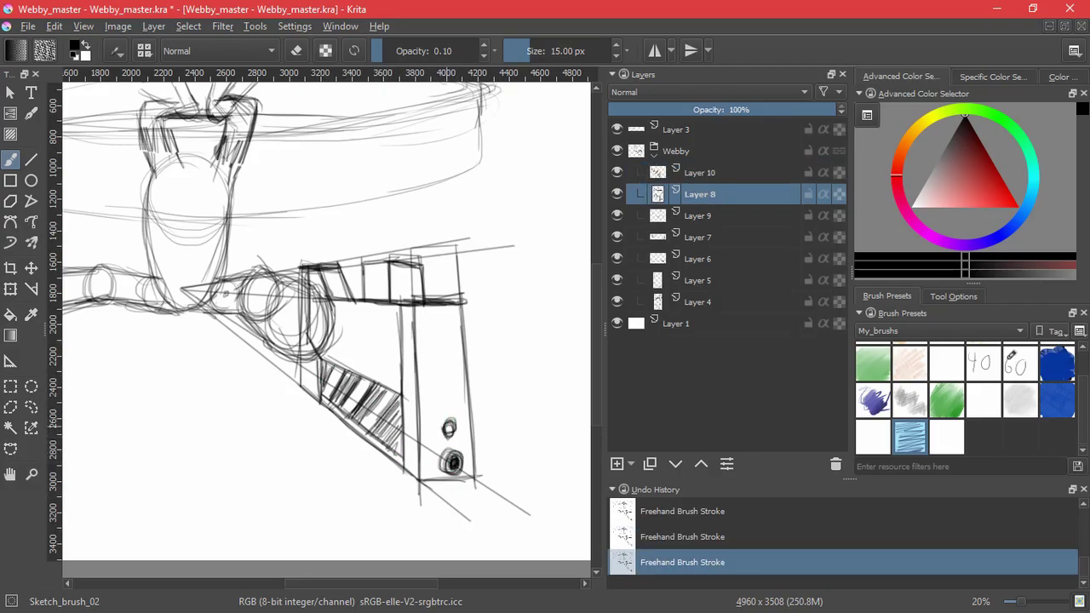
On Layer 10, shade both faces of the small upper block with slanted hatching.
{"action": "left_click", "coordinate": [664, 180]}
{"action": "left_click_drag", "start_coordinate": [370, 261], "coordinate": [364, 286]}
{"action": "left_click_drag", "start_coordinate": [384, 263], "coordinate": [369, 302]}
{"action": "left_click_drag", "start_coordinate": [388, 285], "coordinate": [376, 303]}
{"action": "mouse_move", "coordinate": [401, 264]}
{"action": "left_mouse_down"}
{"action": "mouse_move", "coordinate": [388, 296]}
{"action": "mouse_move", "coordinate": [400, 303]}
{"action": "left_mouse_up"}
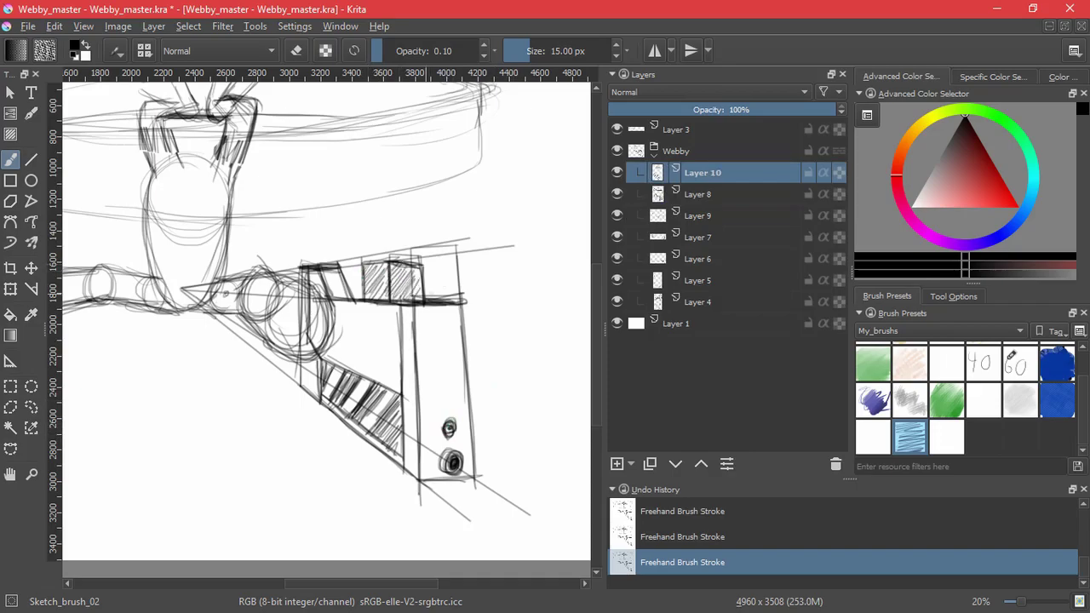
Hatch the tall block and its narrow side face, and clear the hatching over the two round details with the 60 px eraser.
{"action": "left_click_drag", "start_coordinate": [414, 359], "coordinate": [397, 404]}
{"action": "left_click_drag", "start_coordinate": [416, 383], "coordinate": [400, 441]}
{"action": "left_click_drag", "start_coordinate": [417, 421], "coordinate": [406, 473]}
{"action": "left_click_drag", "start_coordinate": [436, 307], "coordinate": [418, 334]}
{"action": "left_click_drag", "start_coordinate": [455, 308], "coordinate": [417, 373]}
{"action": "left_click_drag", "start_coordinate": [458, 340], "coordinate": [420, 407]}
{"action": "left_click_drag", "start_coordinate": [461, 366], "coordinate": [421, 436]}
{"action": "left_click_drag", "start_coordinate": [462, 397], "coordinate": [420, 456]}
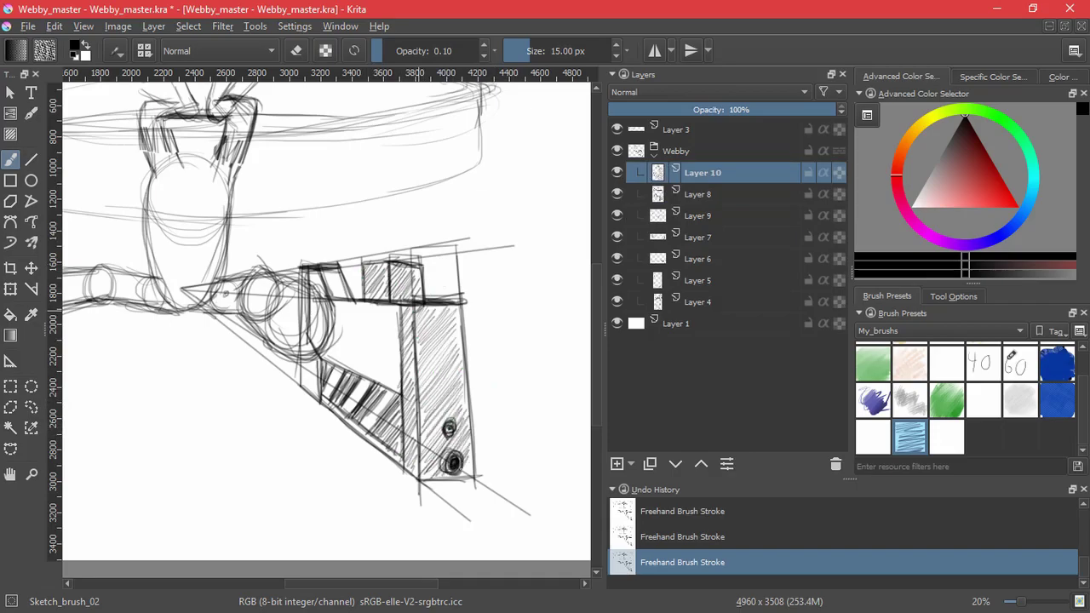
{"action": "left_click", "coordinate": [1019, 364]}
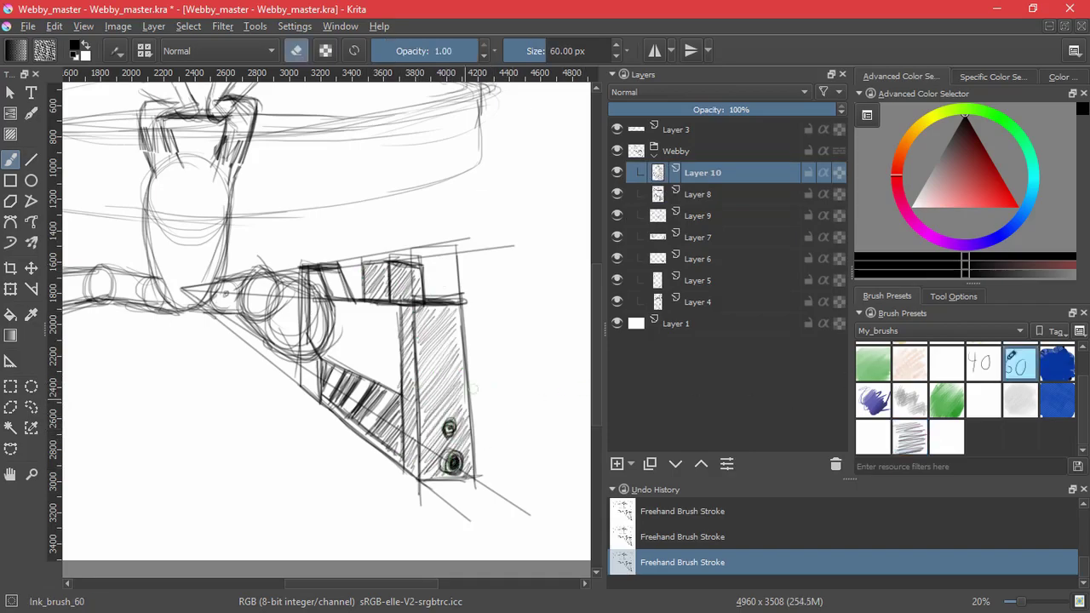
On Layer 8, sketch a narrow vertical bar over the large circle below the slanted piece with the 15 px sketch brush.
{"action": "left_click", "coordinate": [657, 196]}
{"action": "left_click", "coordinate": [910, 436]}
{"action": "scroll", "coordinate": [288, 223], "scroll_direction": "up", "scroll_amount": 3}
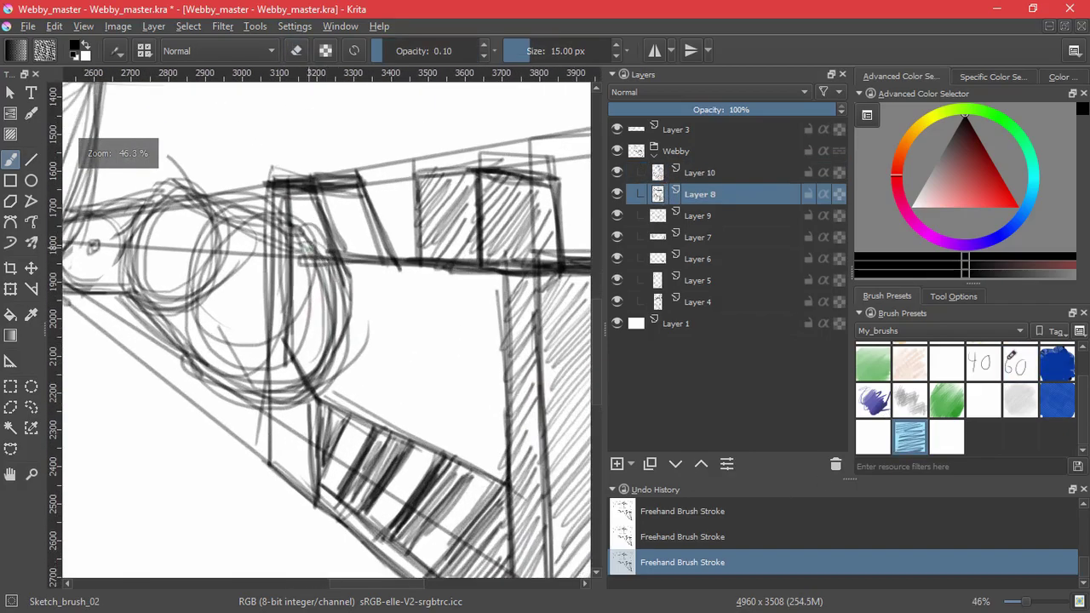
{"action": "left_click_drag", "start_coordinate": [308, 207], "coordinate": [330, 268]}
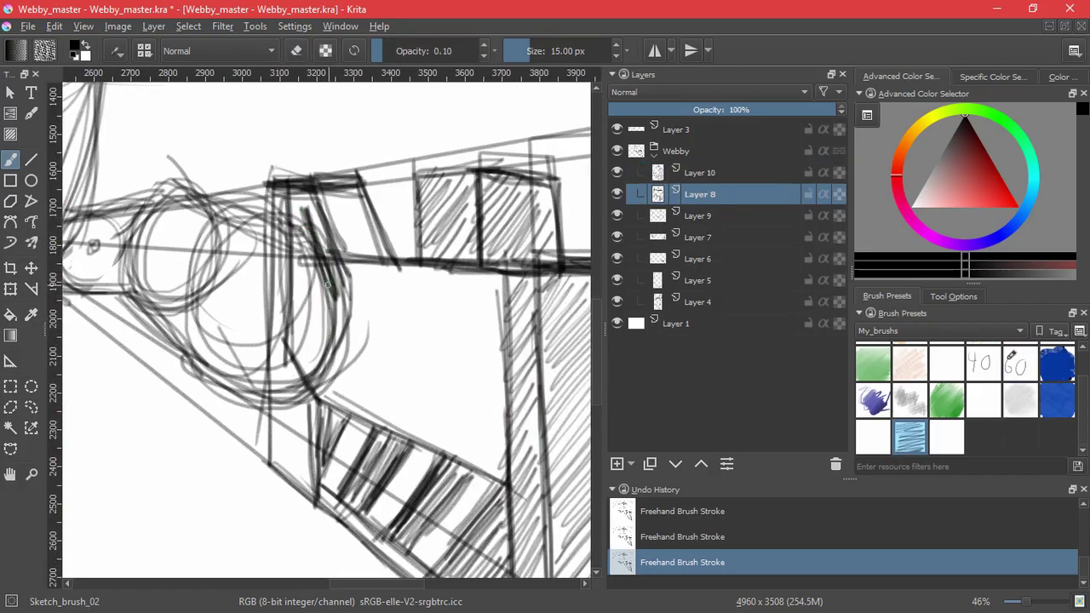
{"action": "key", "text": "ctrl+z"}
{"action": "mouse_move", "coordinate": [305, 206]}
{"action": "left_mouse_down"}
{"action": "mouse_move", "coordinate": [327, 258]}
{"action": "mouse_move", "coordinate": [315, 338]}
{"action": "mouse_move", "coordinate": [282, 325]}
{"action": "left_mouse_up"}
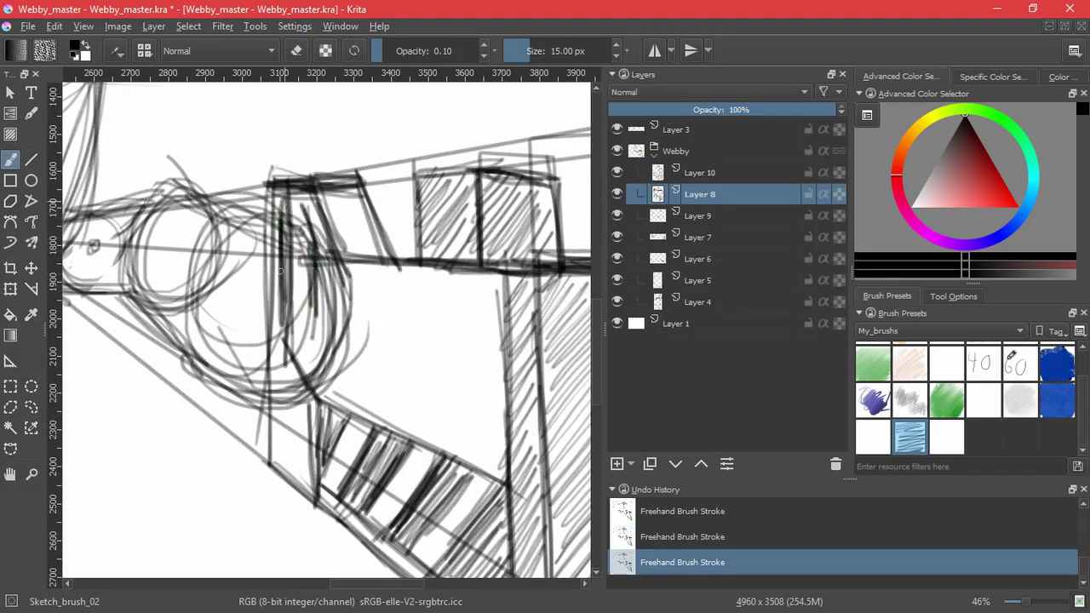
{"action": "left_click_drag", "start_coordinate": [281, 270], "coordinate": [282, 308]}
{"action": "left_click_drag", "start_coordinate": [277, 204], "coordinate": [301, 206]}
Extend and darken both long sides of the narrow vertical bar over the large circle.
{"action": "mouse_move", "coordinate": [318, 242]}
{"action": "left_mouse_down"}
{"action": "mouse_move", "coordinate": [318, 325]}
{"action": "mouse_move", "coordinate": [284, 307]}
{"action": "mouse_move", "coordinate": [315, 321]}
{"action": "left_mouse_up"}
{"action": "key", "text": "ctrl+z"}
{"action": "mouse_move", "coordinate": [281, 306]}
{"action": "left_mouse_down"}
{"action": "mouse_move", "coordinate": [312, 327]}
{"action": "mouse_move", "coordinate": [320, 356]}
{"action": "left_mouse_up"}
{"action": "key", "text": "ctrl+z"}
{"action": "left_click_drag", "start_coordinate": [315, 292], "coordinate": [314, 351]}
{"action": "mouse_move", "coordinate": [284, 261]}
{"action": "left_mouse_down"}
{"action": "mouse_move", "coordinate": [283, 339]}
{"action": "mouse_move", "coordinate": [283, 318]}
{"action": "left_mouse_up"}
{"action": "left_click_drag", "start_coordinate": [285, 199], "coordinate": [283, 407]}
{"action": "key", "text": "ctrl+z"}
{"action": "scroll", "coordinate": [436, 350], "scroll_direction": "down", "scroll_amount": 5}
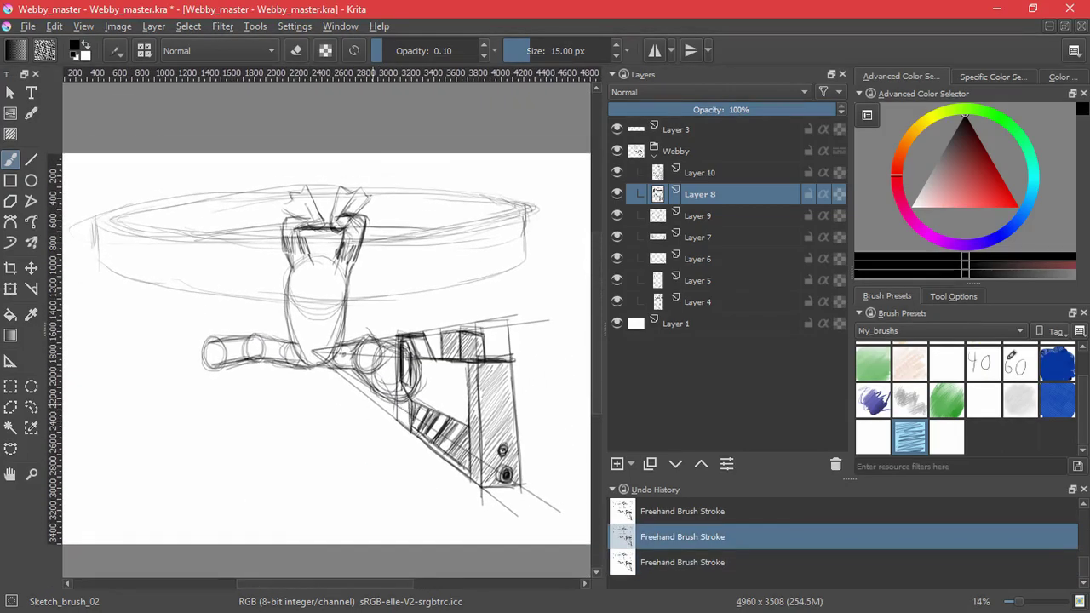
Hide the Layer 9 guides, and put Layers 10 and 8 in a group nested inside another group.
{"action": "left_click", "coordinate": [616, 215]}
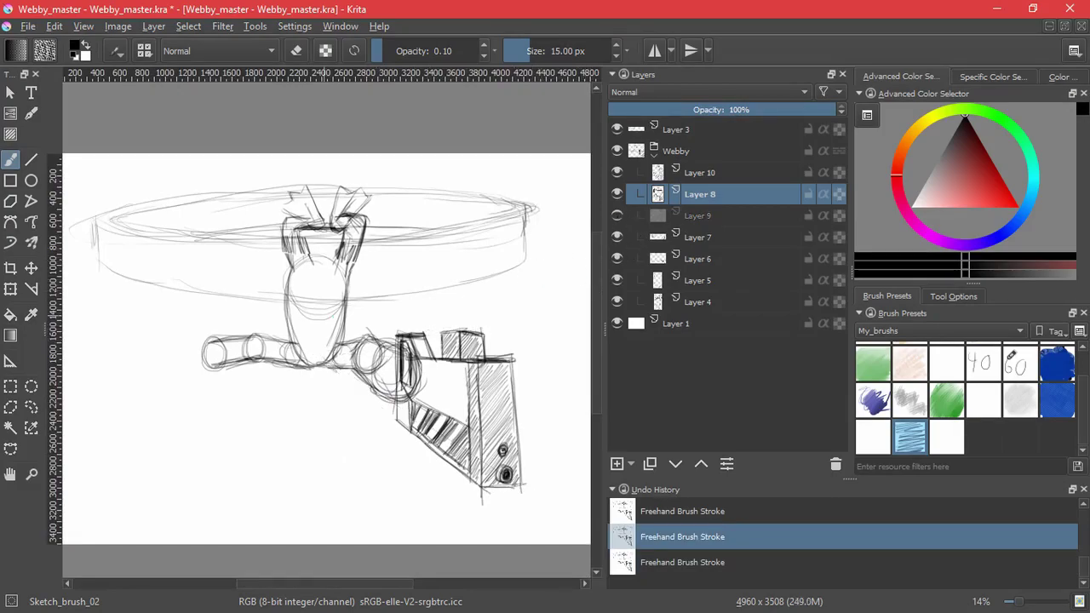
{"action": "left_click", "coordinate": [707, 173], "text": "ctrl"}
{"action": "key", "text": "ctrl+g"}
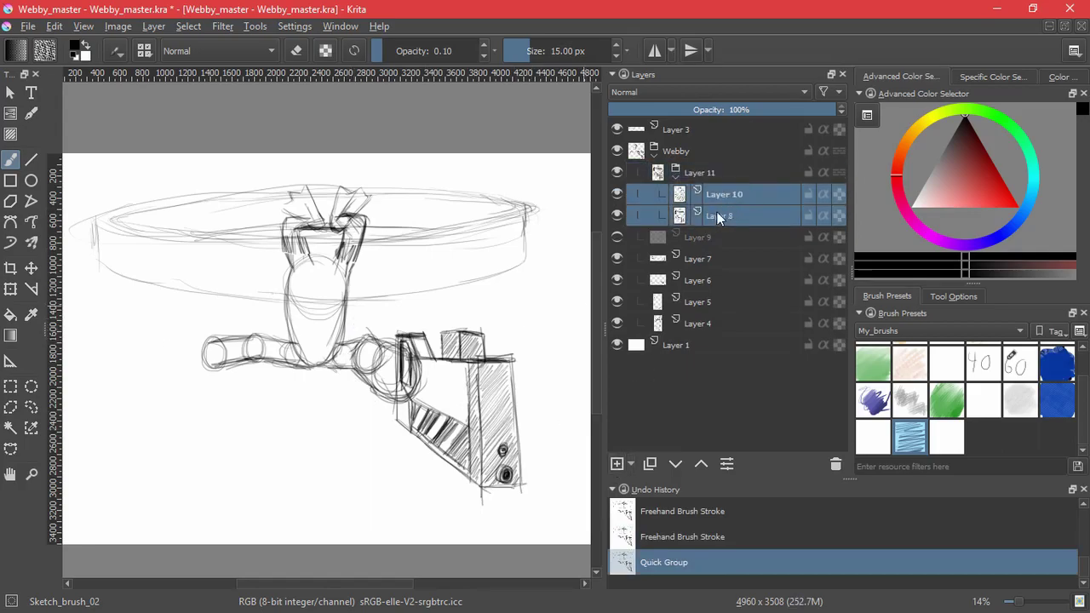
{"action": "key", "text": "ctrl+g"}
Add a new layer above the inner group and sketch a slanted line over the left limb's end, continued downward by a near-vertical line.
{"action": "key", "text": "Insert"}
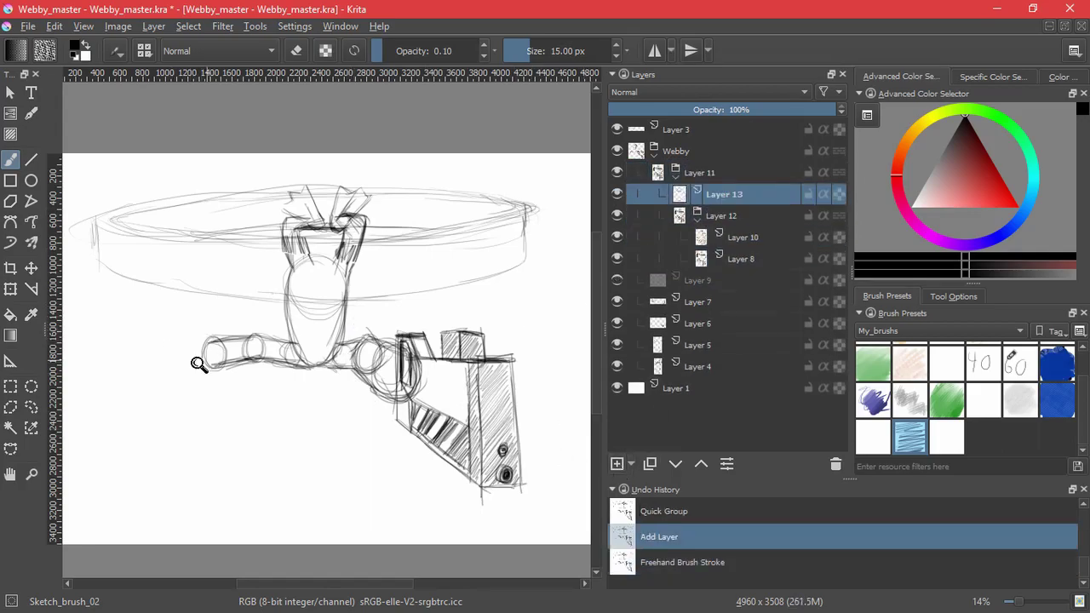
{"action": "left_click_drag", "start_coordinate": [198, 364], "coordinate": [243, 345]}
{"action": "left_click_drag", "start_coordinate": [242, 345], "coordinate": [384, 340]}
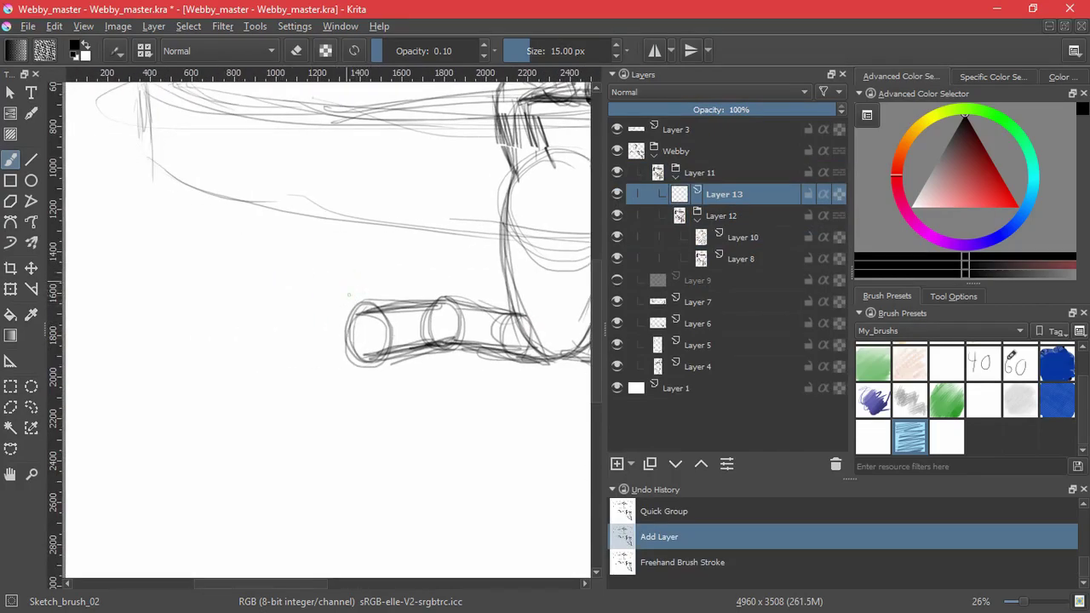
{"action": "left_click_drag", "start_coordinate": [340, 300], "coordinate": [366, 369]}
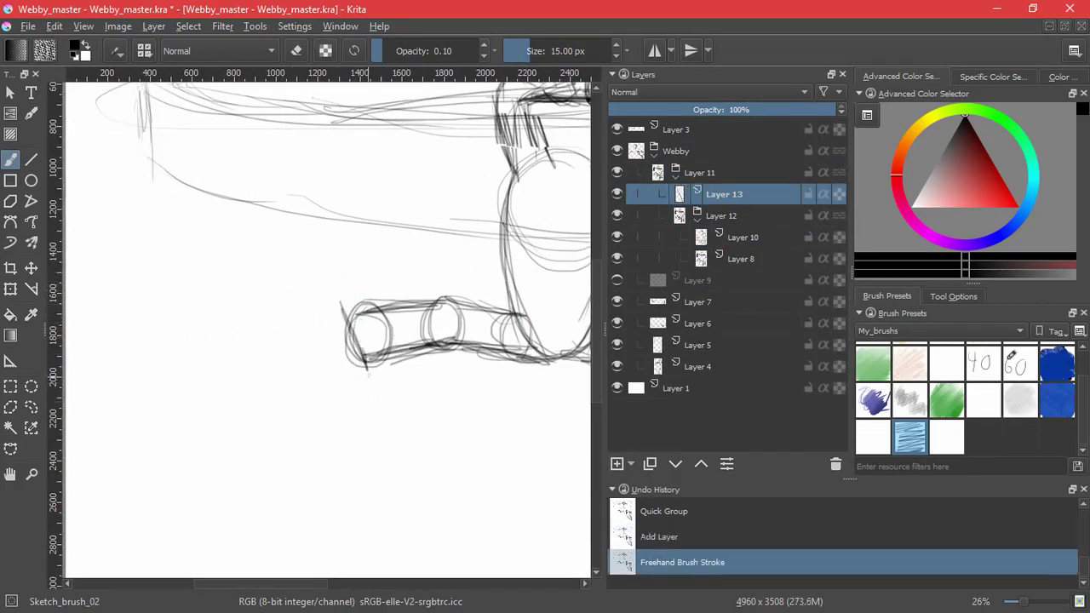
{"action": "mouse_move", "coordinate": [344, 308]}
{"action": "left_mouse_down"}
{"action": "mouse_move", "coordinate": [367, 370]}
{"action": "mouse_move", "coordinate": [370, 424]}
{"action": "left_mouse_up"}
Sketch a doubled horizontal line running left from the slanted line's upper end.
{"action": "left_click_drag", "start_coordinate": [285, 405], "coordinate": [399, 414]}
{"action": "mouse_move", "coordinate": [456, 313]}
{"action": "left_mouse_down"}
{"action": "mouse_move", "coordinate": [305, 316]}
{"action": "mouse_move", "coordinate": [325, 310]}
{"action": "left_mouse_up"}
{"action": "left_click_drag", "start_coordinate": [455, 314], "coordinate": [327, 321]}
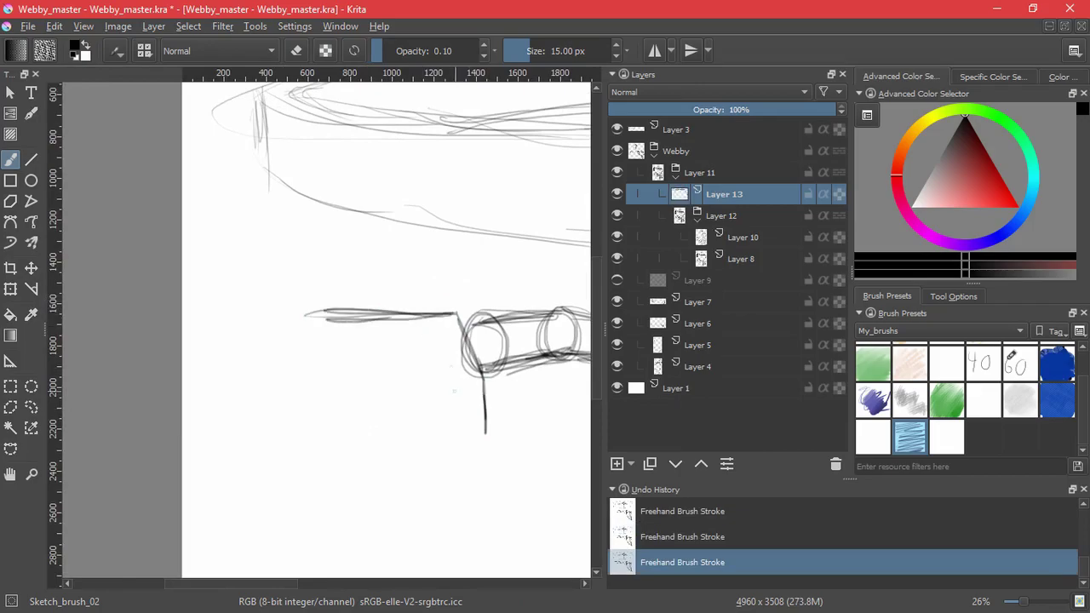
Extend the horizontal line leftward and sketch the left and bottom sides of a box beside the left limb's end.
{"action": "mouse_move", "coordinate": [474, 312]}
{"action": "left_mouse_down"}
{"action": "mouse_move", "coordinate": [475, 371]}
{"action": "mouse_move", "coordinate": [412, 313]}
{"action": "mouse_move", "coordinate": [281, 315]}
{"action": "mouse_move", "coordinate": [340, 319]}
{"action": "left_mouse_up"}
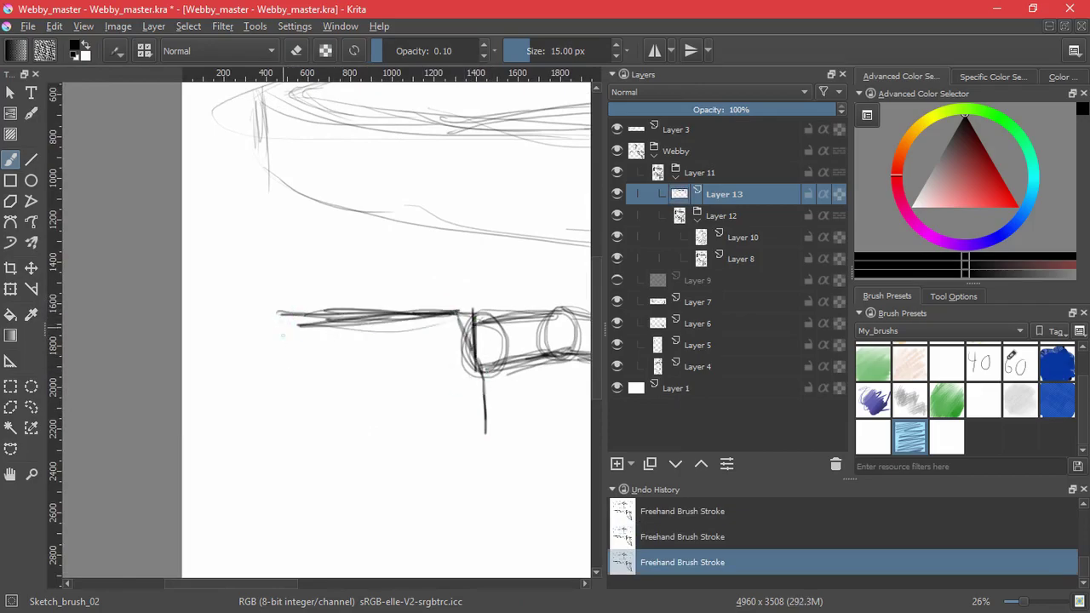
{"action": "left_click_drag", "start_coordinate": [273, 315], "coordinate": [271, 446]}
{"action": "mouse_move", "coordinate": [270, 323]}
{"action": "left_mouse_down"}
{"action": "mouse_move", "coordinate": [271, 434]}
{"action": "mouse_move", "coordinate": [503, 441]}
{"action": "left_mouse_up"}
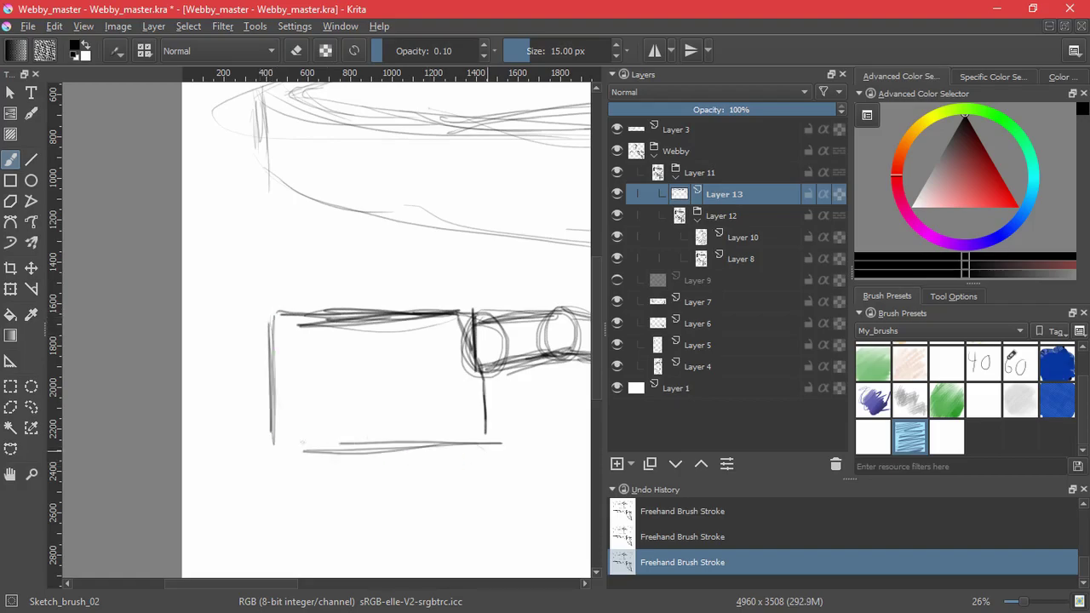
{"action": "left_click_drag", "start_coordinate": [281, 446], "coordinate": [509, 417]}
Add a new layer above Layer 13 and draw a short diagonal below the box's top edge plus its vertical right edge.
{"action": "left_click", "coordinate": [616, 464]}
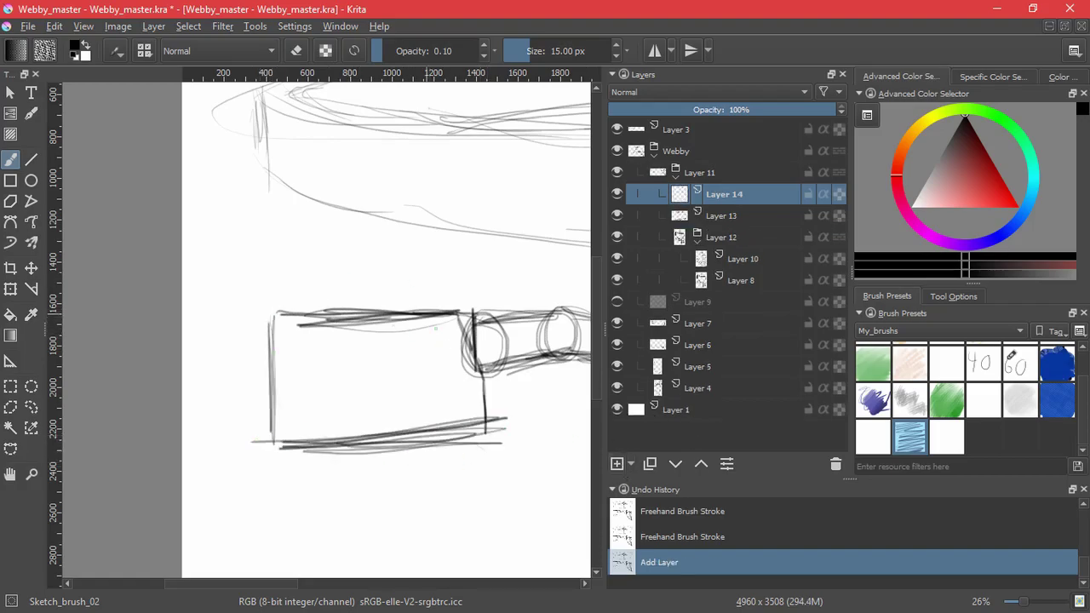
{"action": "left_click_drag", "start_coordinate": [440, 312], "coordinate": [400, 364]}
{"action": "left_click_drag", "start_coordinate": [479, 317], "coordinate": [475, 463]}
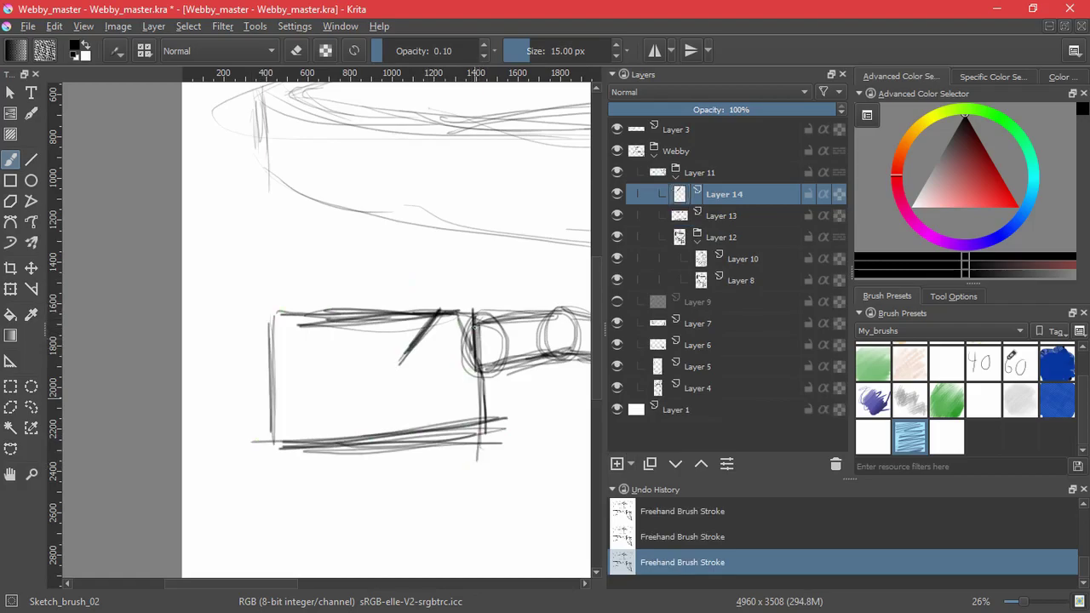
{"action": "left_click_drag", "start_coordinate": [477, 358], "coordinate": [474, 468]}
Draw the box's left and bottom edges firmly, with a horizontal band line inside and a small square tab at the lower left corner.
{"action": "mouse_move", "coordinate": [406, 343]}
{"action": "left_mouse_down"}
{"action": "mouse_move", "coordinate": [270, 350]}
{"action": "mouse_move", "coordinate": [266, 453]}
{"action": "left_mouse_up"}
{"action": "mouse_move", "coordinate": [255, 423]}
{"action": "left_mouse_down"}
{"action": "mouse_move", "coordinate": [267, 423]}
{"action": "mouse_move", "coordinate": [257, 446]}
{"action": "left_mouse_up"}
{"action": "mouse_move", "coordinate": [257, 422]}
{"action": "left_mouse_down"}
{"action": "mouse_move", "coordinate": [259, 449]}
{"action": "mouse_move", "coordinate": [274, 447]}
{"action": "left_mouse_up"}
{"action": "mouse_move", "coordinate": [272, 419]}
{"action": "left_mouse_down"}
{"action": "mouse_move", "coordinate": [272, 448]}
{"action": "mouse_move", "coordinate": [390, 436]}
{"action": "left_mouse_up"}
{"action": "left_click_drag", "start_coordinate": [350, 441], "coordinate": [496, 436]}
Double the horizontal line below the box's top edge and sketch a dark trapezoid block between the two edges.
{"action": "mouse_move", "coordinate": [357, 343]}
{"action": "left_mouse_down"}
{"action": "mouse_move", "coordinate": [414, 344]}
{"action": "mouse_move", "coordinate": [267, 353]}
{"action": "left_mouse_up"}
{"action": "left_click_drag", "start_coordinate": [383, 340], "coordinate": [273, 349]}
{"action": "mouse_move", "coordinate": [323, 313]}
{"action": "left_mouse_down"}
{"action": "mouse_move", "coordinate": [315, 344]}
{"action": "mouse_move", "coordinate": [372, 310]}
{"action": "left_mouse_up"}
{"action": "left_click", "coordinate": [615, 216]}
{"action": "left_click", "coordinate": [615, 216]}
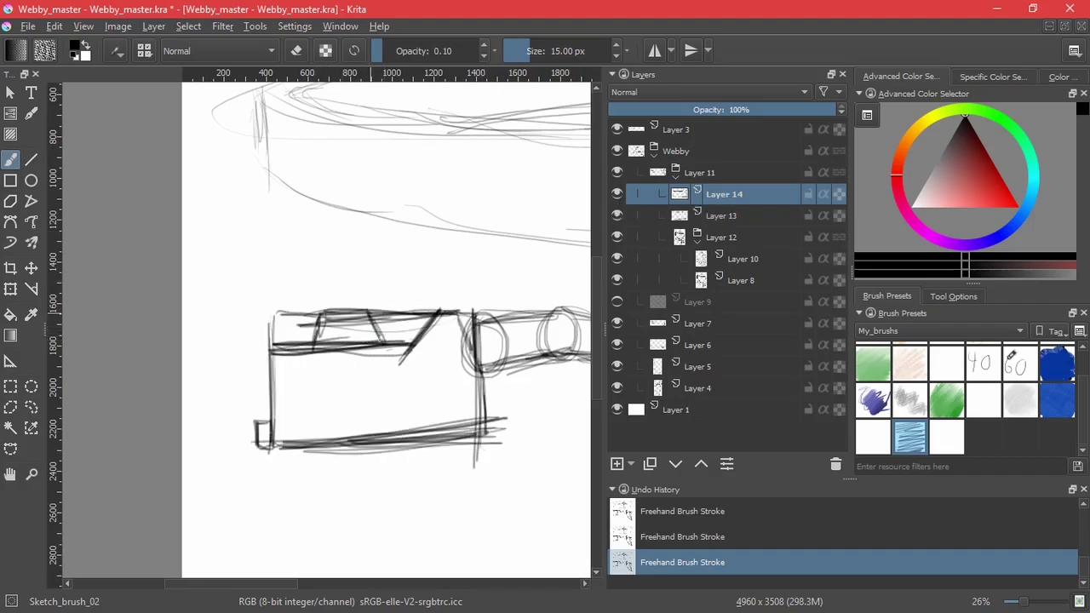
{"action": "mouse_move", "coordinate": [322, 313]}
{"action": "left_mouse_down"}
{"action": "mouse_move", "coordinate": [316, 344]}
{"action": "mouse_move", "coordinate": [383, 310]}
{"action": "left_mouse_up"}
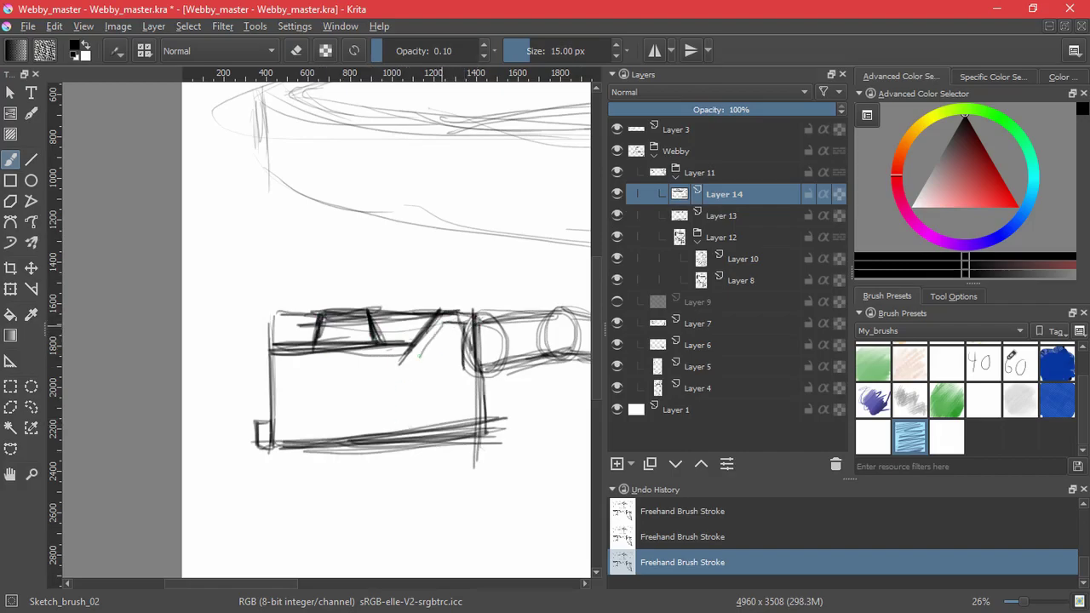
Draw an angled panel with a stepped edge at the box's right end and a narrow vertical strip along its left side.
{"action": "mouse_move", "coordinate": [439, 323]}
{"action": "left_mouse_down"}
{"action": "mouse_move", "coordinate": [420, 375]}
{"action": "mouse_move", "coordinate": [469, 372]}
{"action": "left_mouse_up"}
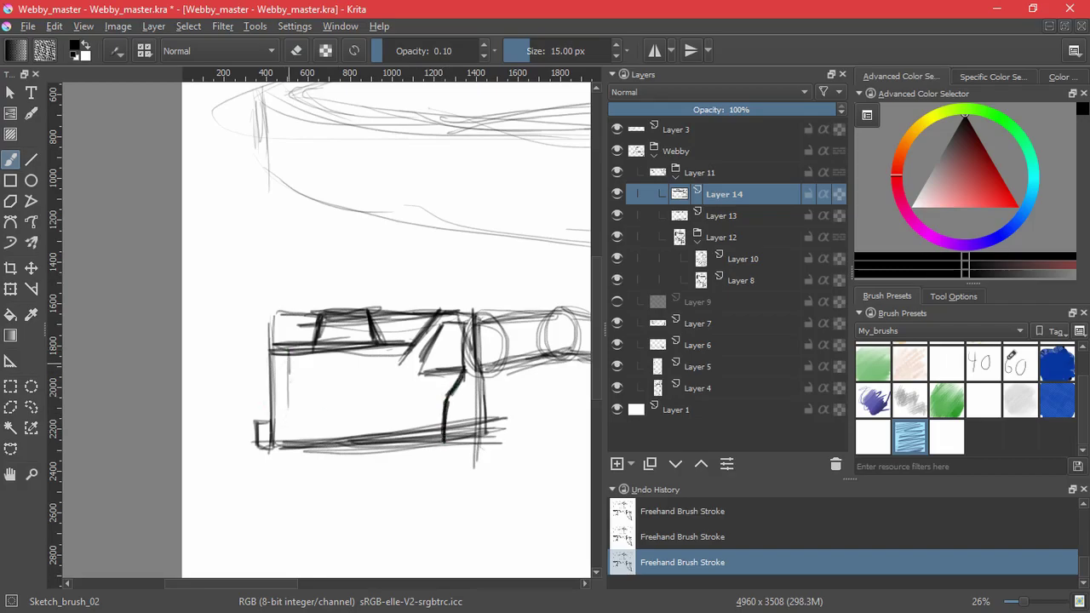
{"action": "left_click_drag", "start_coordinate": [288, 354], "coordinate": [288, 451]}
{"action": "mouse_move", "coordinate": [288, 358]}
{"action": "left_mouse_down"}
{"action": "mouse_move", "coordinate": [267, 345]}
{"action": "mouse_move", "coordinate": [288, 447]}
{"action": "left_mouse_up"}
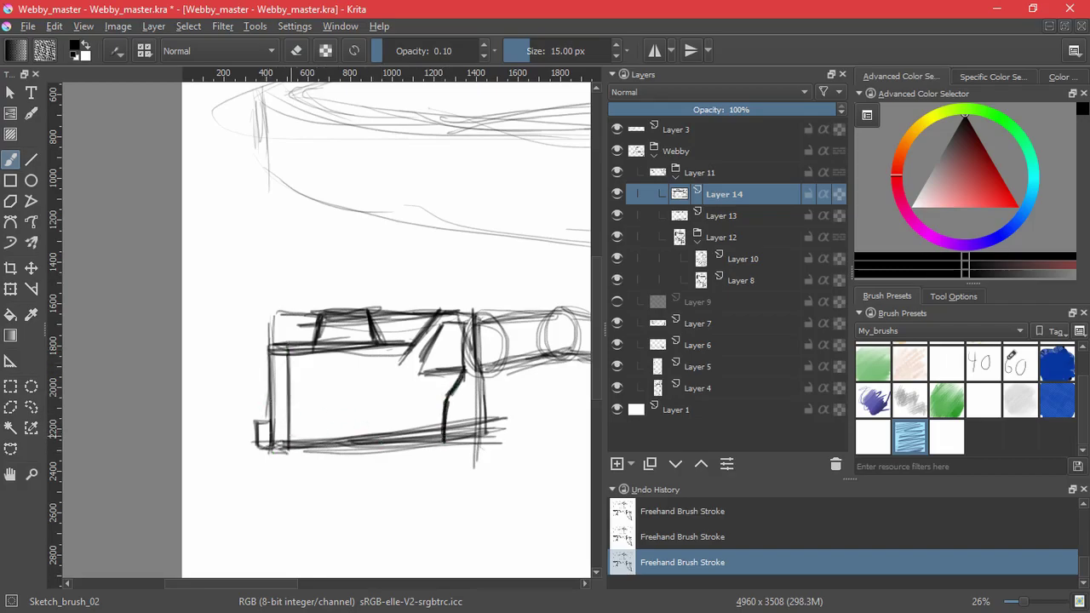
Sketch a vent band along the lower part of the box with two long horizontal lines and evenly spaced slanted bars.
{"action": "left_click_drag", "start_coordinate": [291, 402], "coordinate": [444, 397]}
{"action": "left_click_drag", "start_coordinate": [293, 434], "coordinate": [443, 429]}
{"action": "left_click_drag", "start_coordinate": [292, 402], "coordinate": [443, 394]}
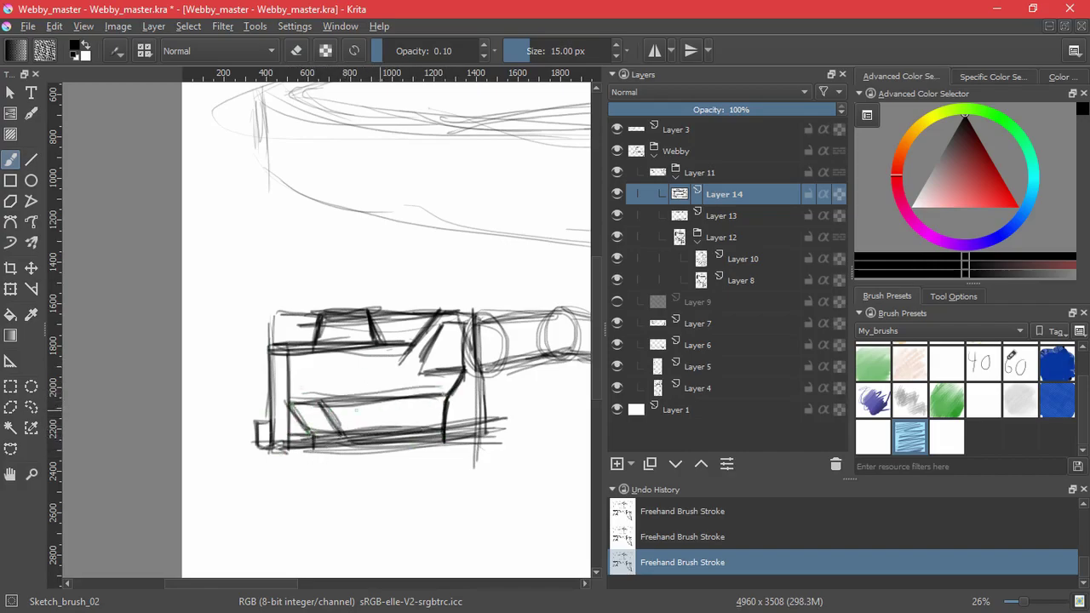
{"action": "key", "text": "ctrl+z"}
{"action": "left_click_drag", "start_coordinate": [375, 398], "coordinate": [390, 428]}
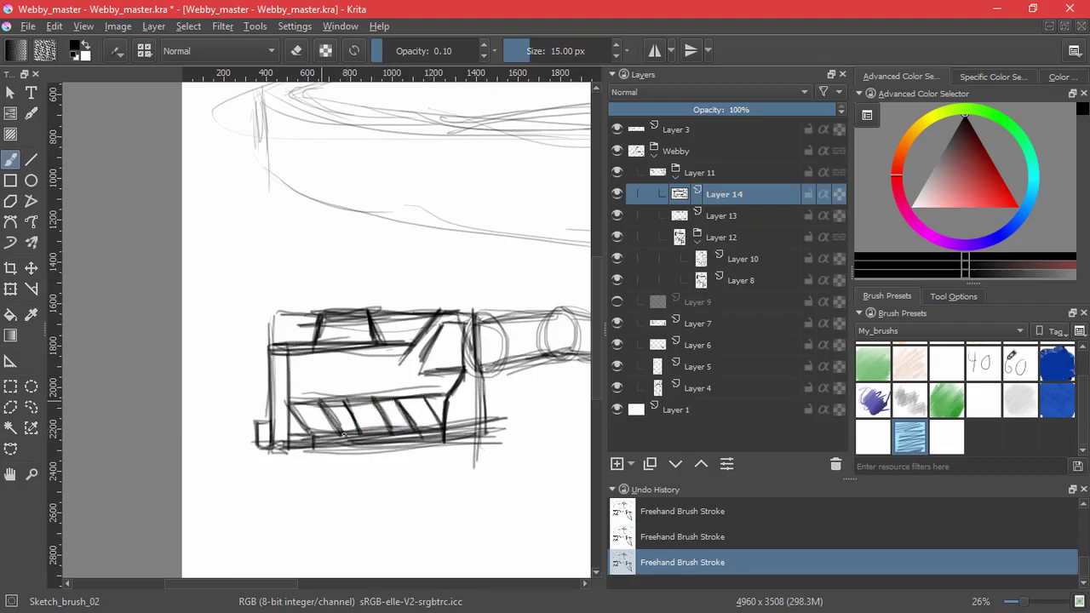
{"action": "left_click_drag", "start_coordinate": [300, 405], "coordinate": [460, 395]}
{"action": "left_click_drag", "start_coordinate": [304, 434], "coordinate": [436, 428]}
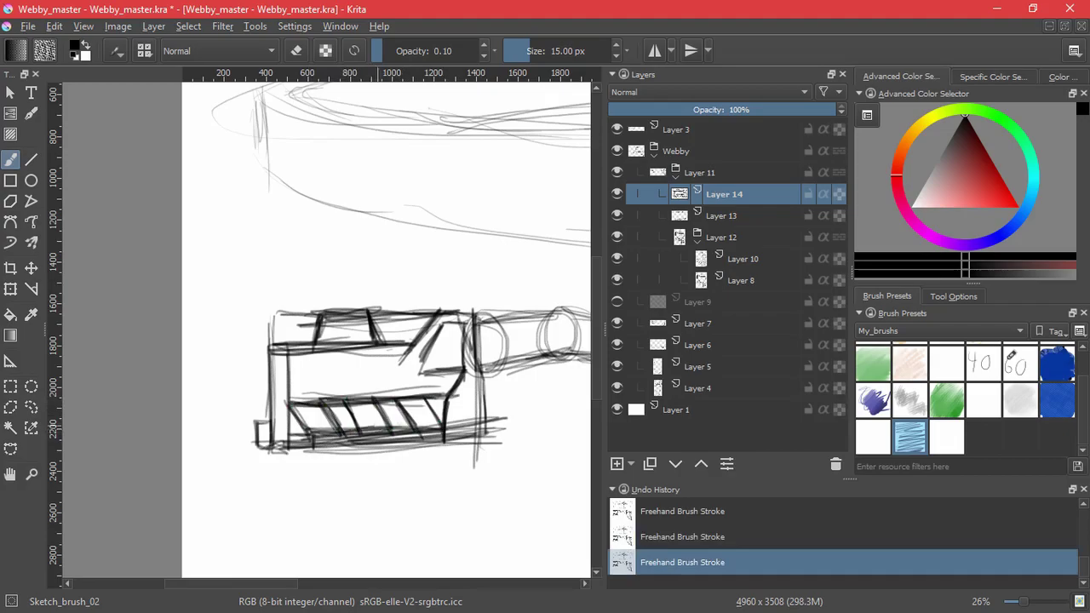
Add a new layer and hatch the box's left strip, the trapezoid block and alternate slots of the vent band.
{"action": "key", "text": "Insert"}
{"action": "left_click_drag", "start_coordinate": [276, 344], "coordinate": [283, 442]}
{"action": "mouse_move", "coordinate": [322, 317]}
{"action": "left_mouse_down"}
{"action": "mouse_move", "coordinate": [343, 336]}
{"action": "mouse_move", "coordinate": [367, 317]}
{"action": "left_mouse_up"}
{"action": "left_click", "coordinate": [338, 408]}
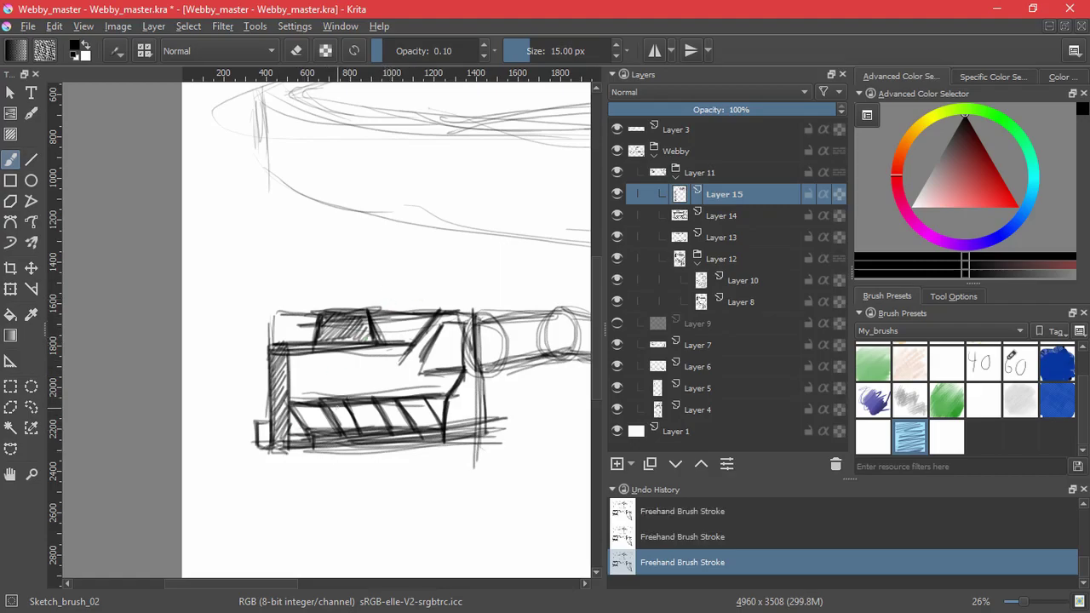
{"action": "left_click_drag", "start_coordinate": [390, 405], "coordinate": [405, 433]}
{"action": "left_click_drag", "start_coordinate": [430, 400], "coordinate": [433, 404]}
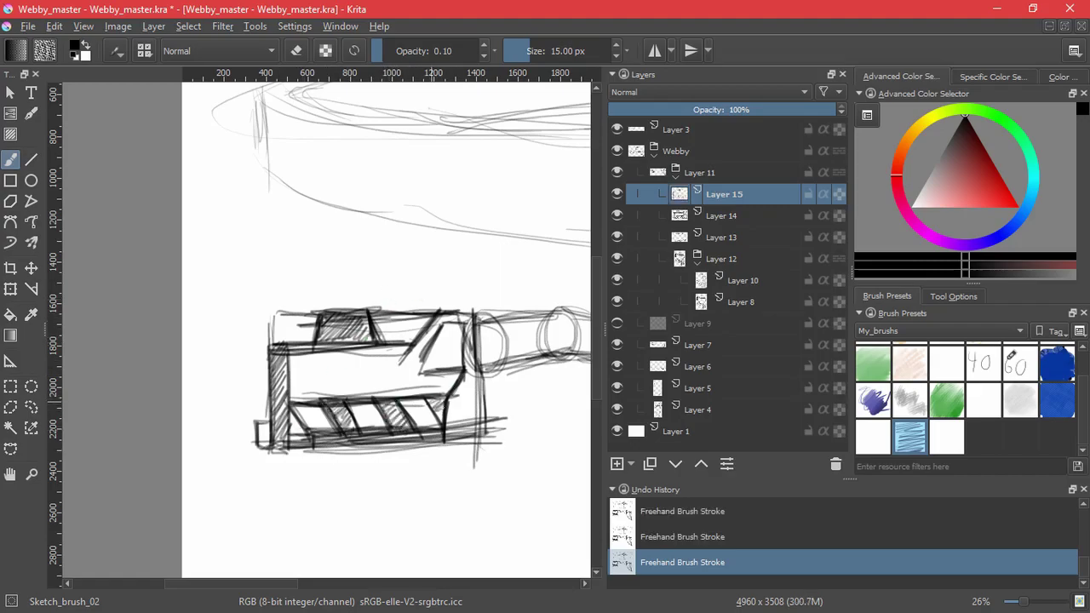
Hatch the stepped section at the box's right end, undoing a stray stroke.
{"action": "mouse_move", "coordinate": [470, 337]}
{"action": "left_mouse_down"}
{"action": "mouse_move", "coordinate": [460, 400]}
{"action": "mouse_move", "coordinate": [468, 438]}
{"action": "left_mouse_up"}
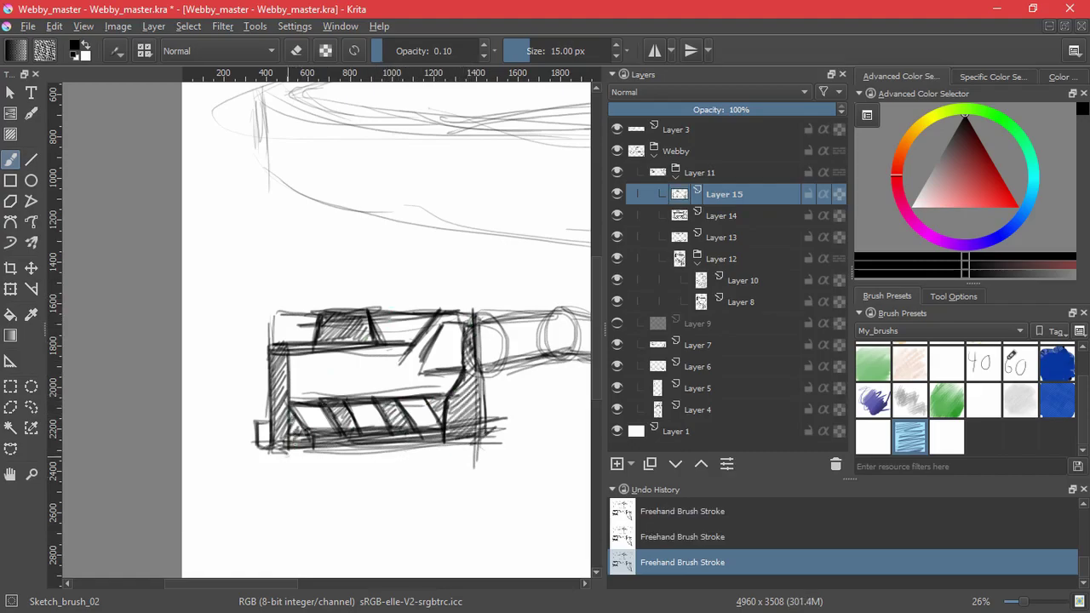
{"action": "left_click_drag", "start_coordinate": [503, 388], "coordinate": [457, 467]}
{"action": "key", "text": "ctrl+z"}
{"action": "left_click_drag", "start_coordinate": [502, 366], "coordinate": [509, 426]}
{"action": "mouse_move", "coordinate": [510, 423]}
{"action": "left_mouse_down"}
{"action": "mouse_move", "coordinate": [406, 465]}
{"action": "mouse_move", "coordinate": [411, 448]}
{"action": "left_mouse_up"}
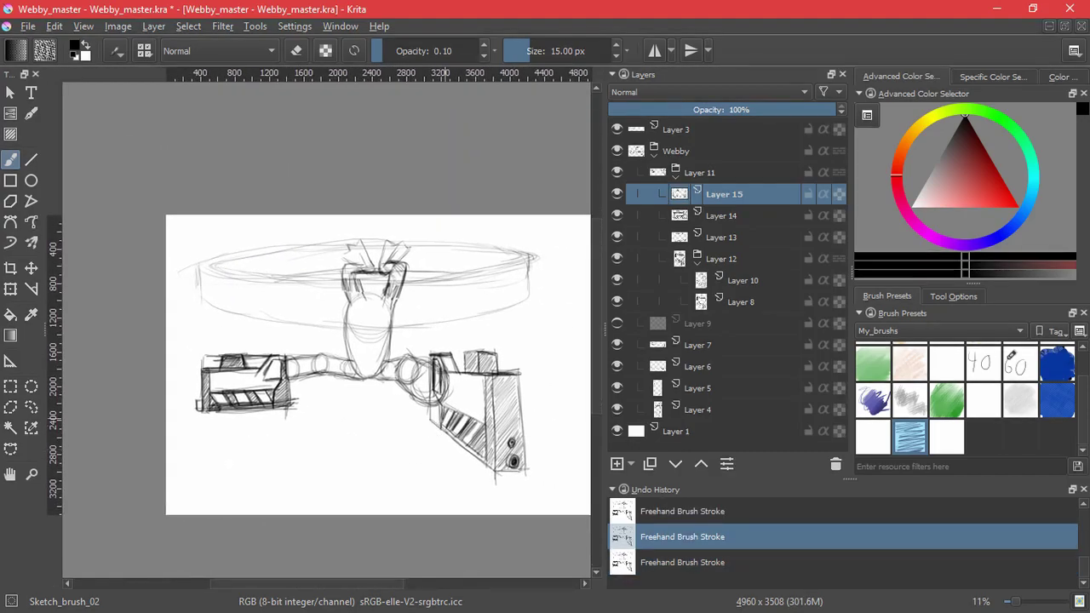
Group Layers 13, 14 and 15 and shear the group so the left attachment's underside leans slightly left.
{"action": "left_click", "coordinate": [721, 239], "text": "shift"}
{"action": "key", "text": "ctrl+g"}
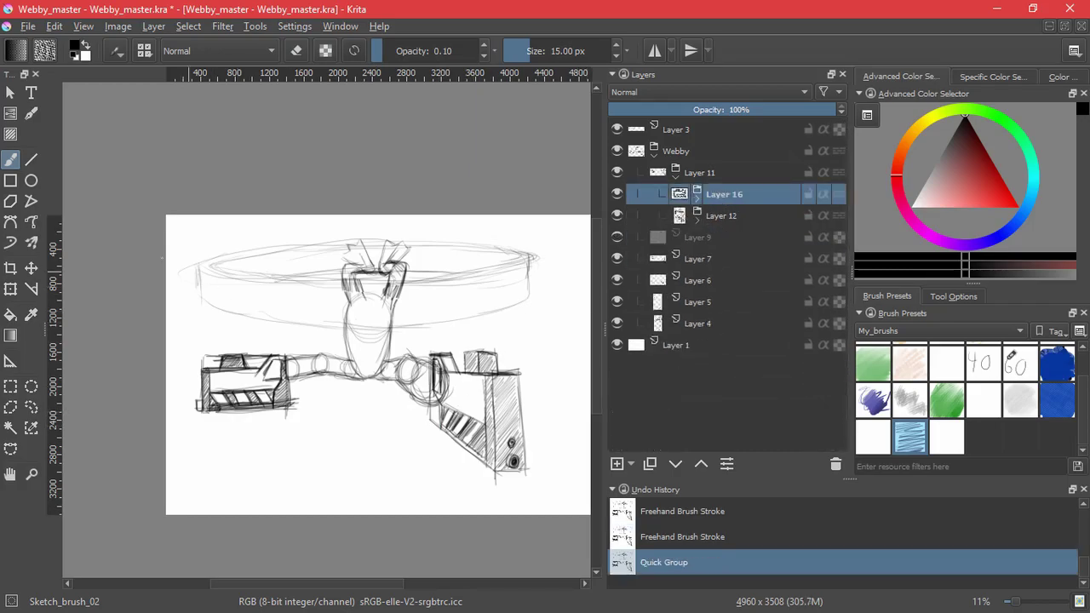
{"action": "key", "text": "ctrl+t"}
{"action": "scroll", "coordinate": [307, 407], "scroll_direction": "up", "scroll_amount": 1}
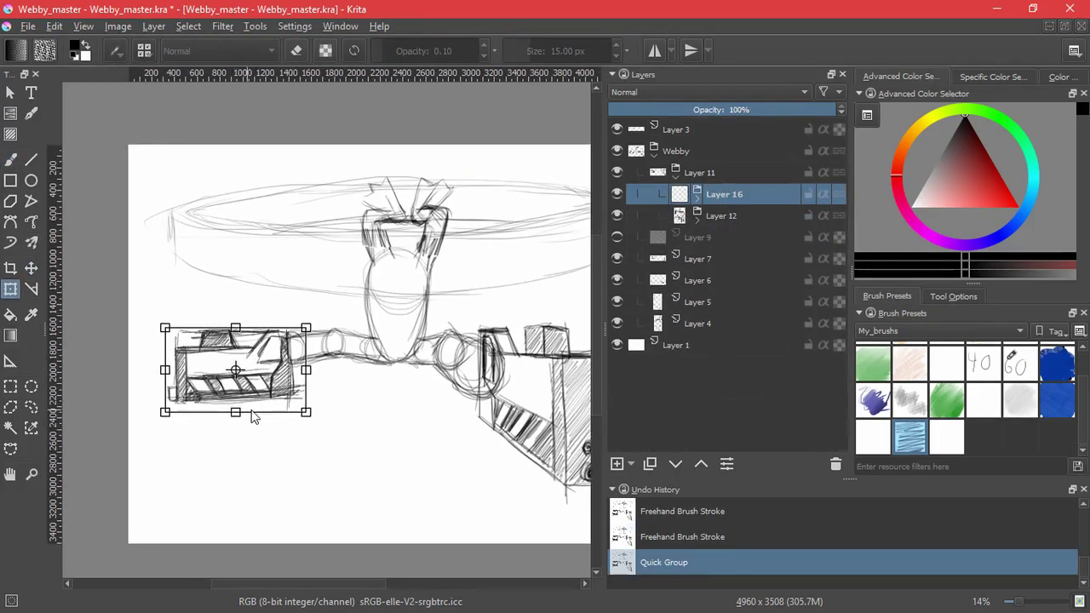
{"action": "left_click_drag", "start_coordinate": [216, 423], "coordinate": [210, 421]}
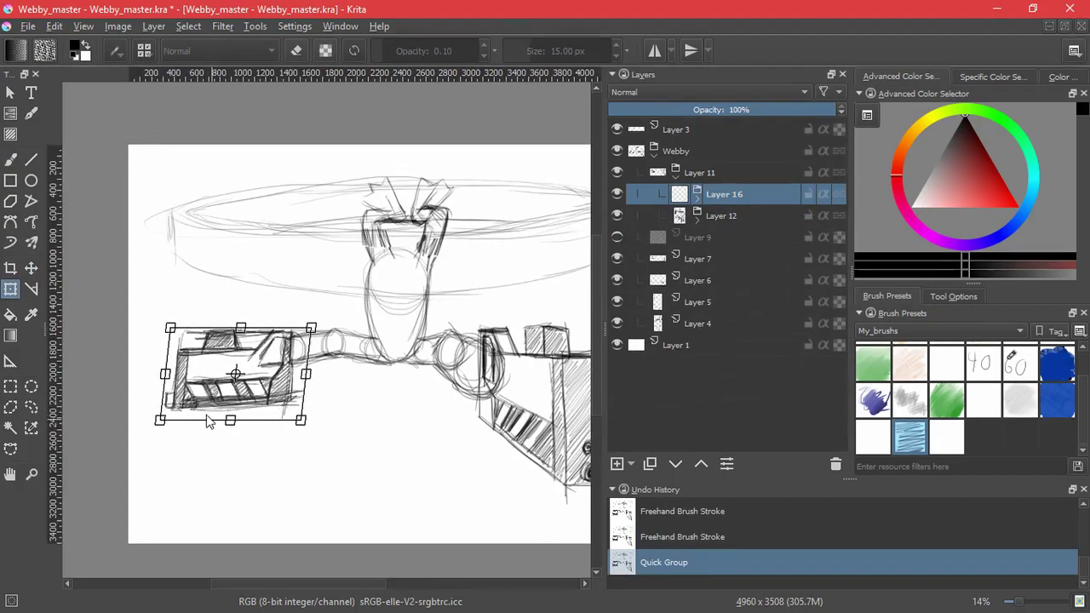
{"action": "key", "text": "Return"}
Apply a slight vertical shear to the left attachment's group and save the file.
{"action": "left_click", "coordinate": [284, 381]}
{"action": "left_click_drag", "start_coordinate": [168, 359], "coordinate": [169, 363]}
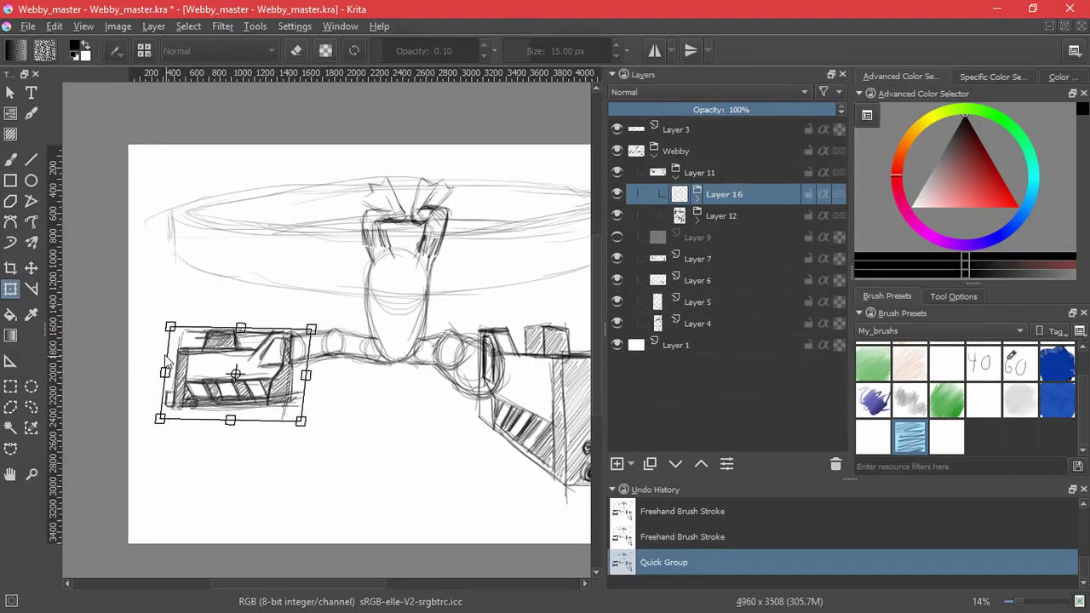
{"action": "key", "text": "Return"}
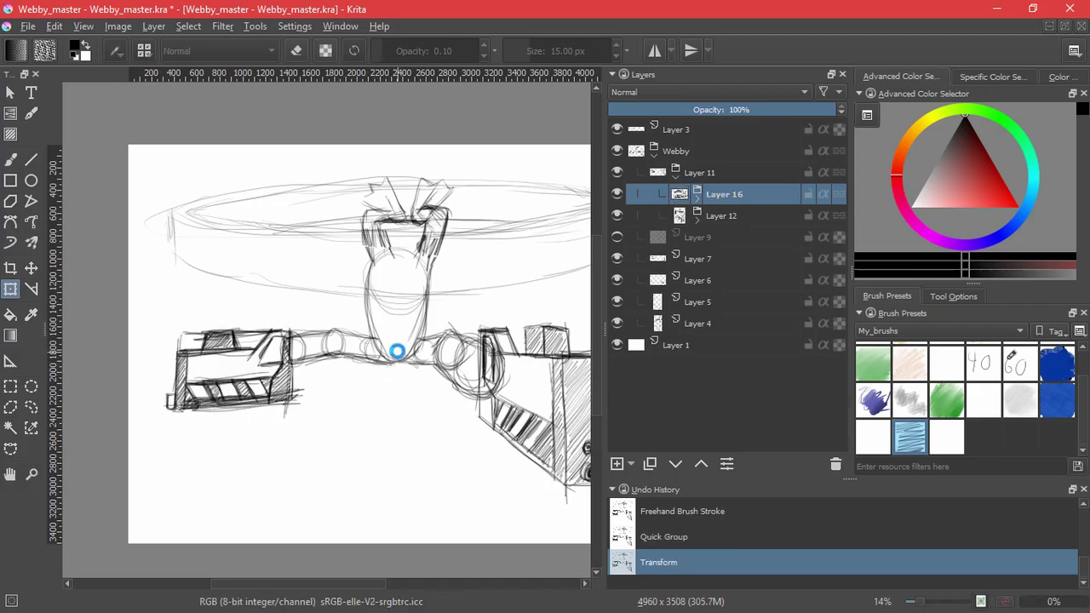
{"action": "key", "text": "ctrl+s"}
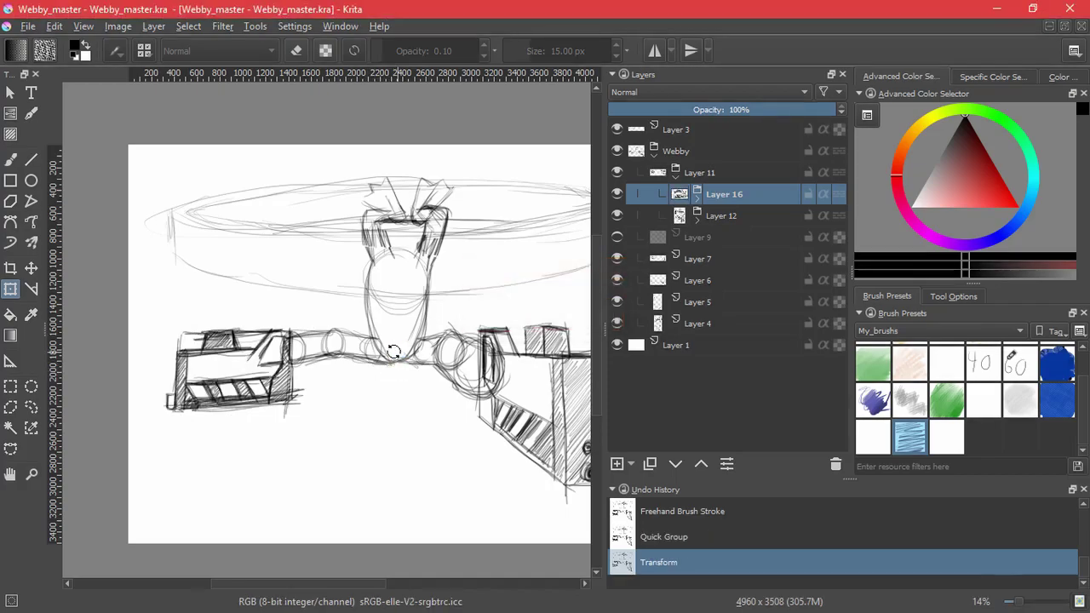
Undo the outline selections and edits made after the left attachment's tilting transform, keeping that transform.
{"action": "key", "text": "2"}
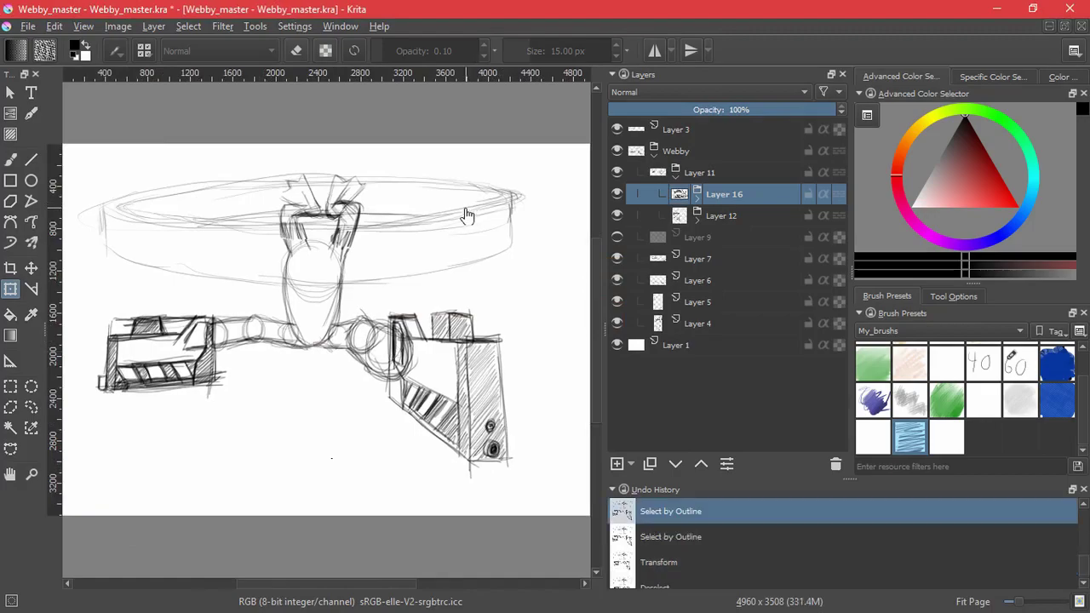
{"action": "key", "text": "ctrl+z"}
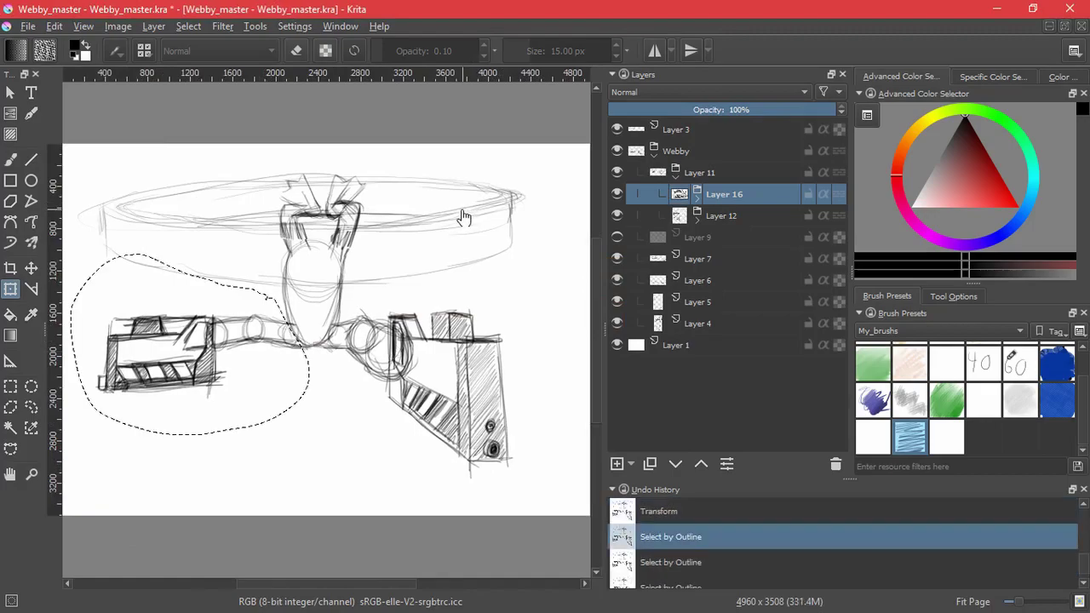
{"action": "key", "text": "ctrl+z"}
{"action": "key", "text": "ctrl+z"}
{"action": "key", "text": "ctrl+z"}
{"action": "key", "text": "ctrl+z"}
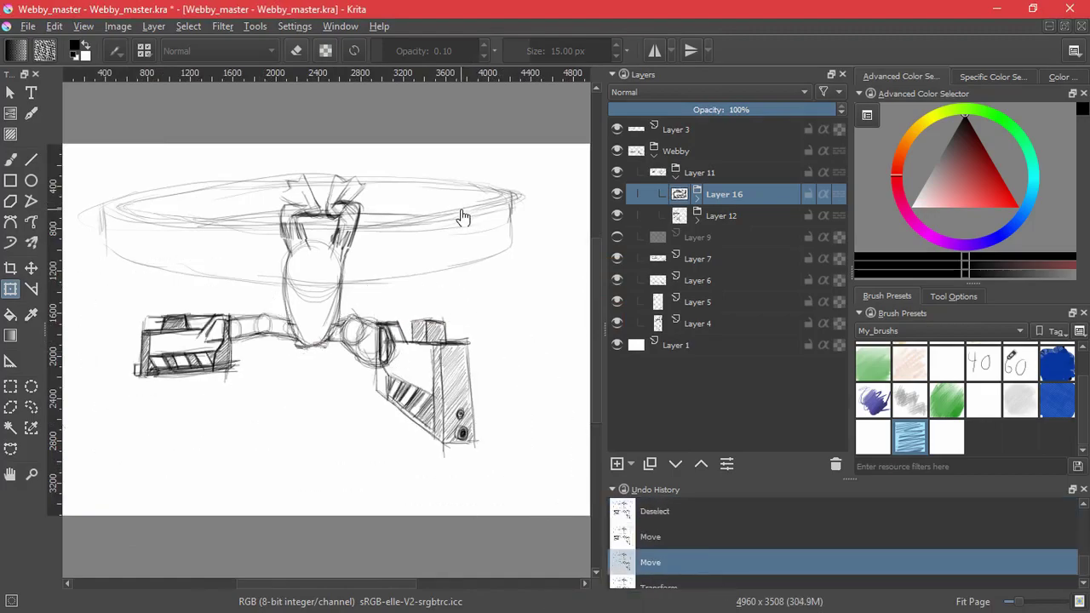
{"action": "key", "text": "ctrl+shift+z"}
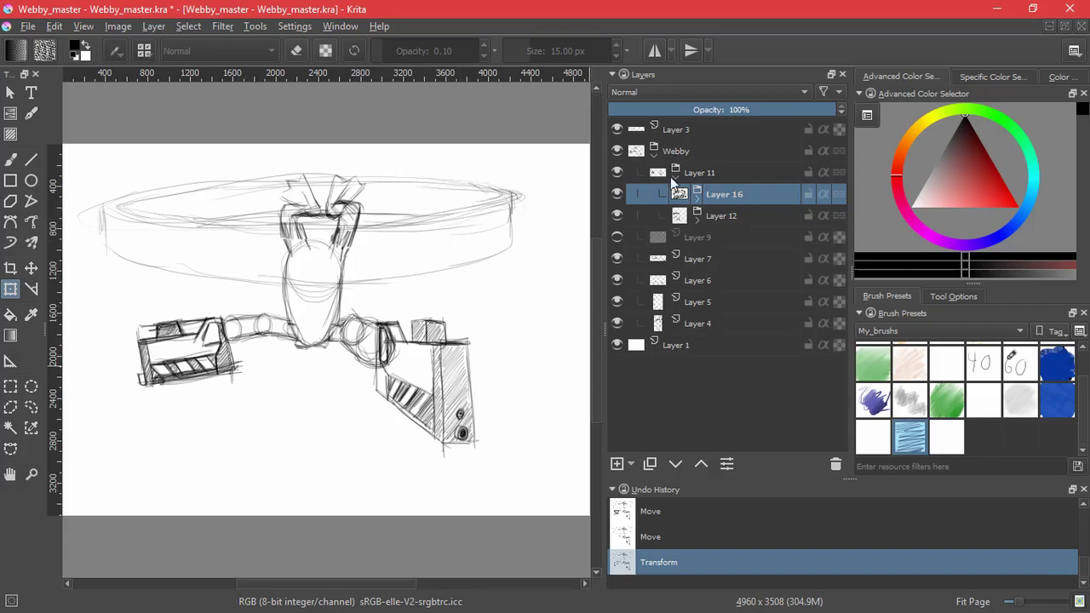
Collapse the Layer 11 group and delete the hidden Layer 9.
{"action": "left_click", "coordinate": [676, 177]}
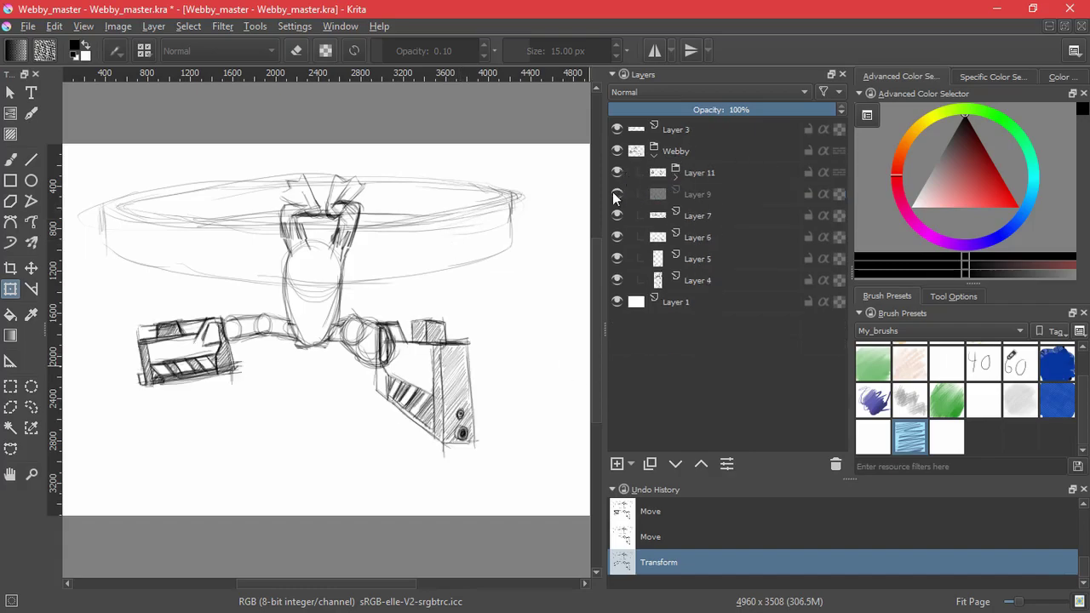
{"action": "left_click", "coordinate": [637, 194]}
{"action": "left_click", "coordinate": [835, 464]}
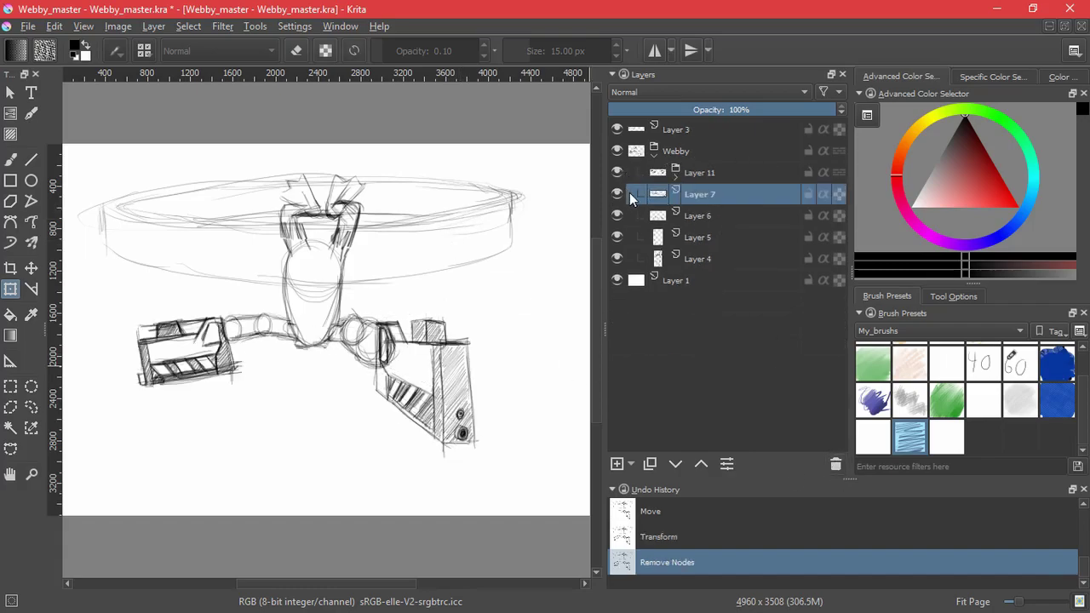
Add a new layer above Layer 7 for brush sketching and discard a test stroke below the body.
{"action": "left_click", "coordinate": [617, 464]}
{"action": "left_click", "coordinate": [12, 160]}
{"action": "mouse_move", "coordinate": [330, 361]}
{"action": "left_mouse_down"}
{"action": "mouse_move", "coordinate": [301, 400]}
{"action": "mouse_move", "coordinate": [350, 351]}
{"action": "left_mouse_up"}
{"action": "key", "text": "ctrl+z"}
{"action": "scroll", "coordinate": [351, 352], "scroll_direction": "up", "scroll_amount": 2}
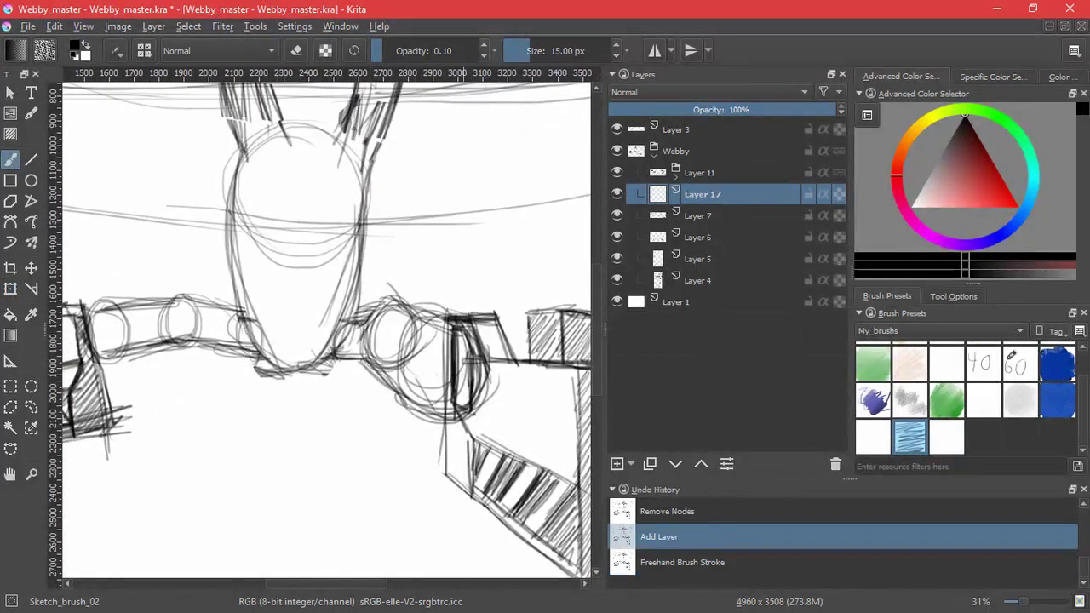
Sketch a rounded upper contour and a lower loop along the left side of the dark vertical bar on the right limb.
{"action": "scroll", "coordinate": [451, 339], "scroll_direction": "up", "scroll_amount": 3}
{"action": "left_click_drag", "start_coordinate": [443, 293], "coordinate": [425, 329]}
{"action": "mouse_move", "coordinate": [439, 294]}
{"action": "left_mouse_down"}
{"action": "mouse_move", "coordinate": [429, 338]}
{"action": "mouse_move", "coordinate": [442, 340]}
{"action": "left_mouse_up"}
{"action": "mouse_move", "coordinate": [429, 337]}
{"action": "left_mouse_down"}
{"action": "mouse_move", "coordinate": [470, 334]}
{"action": "mouse_move", "coordinate": [425, 368]}
{"action": "left_mouse_up"}
{"action": "mouse_move", "coordinate": [427, 342]}
{"action": "left_mouse_down"}
{"action": "mouse_move", "coordinate": [442, 386]}
{"action": "mouse_move", "coordinate": [458, 383]}
{"action": "mouse_move", "coordinate": [430, 420]}
{"action": "mouse_move", "coordinate": [479, 406]}
{"action": "mouse_move", "coordinate": [427, 383]}
{"action": "mouse_move", "coordinate": [414, 353]}
{"action": "mouse_move", "coordinate": [429, 413]}
{"action": "left_mouse_up"}
{"action": "key", "text": "ctrl+z"}
{"action": "key", "text": "ctrl+z"}
{"action": "key", "text": "ctrl+z"}
{"action": "key", "text": "ctrl+z"}
{"action": "left_click_drag", "start_coordinate": [441, 367], "coordinate": [435, 401]}
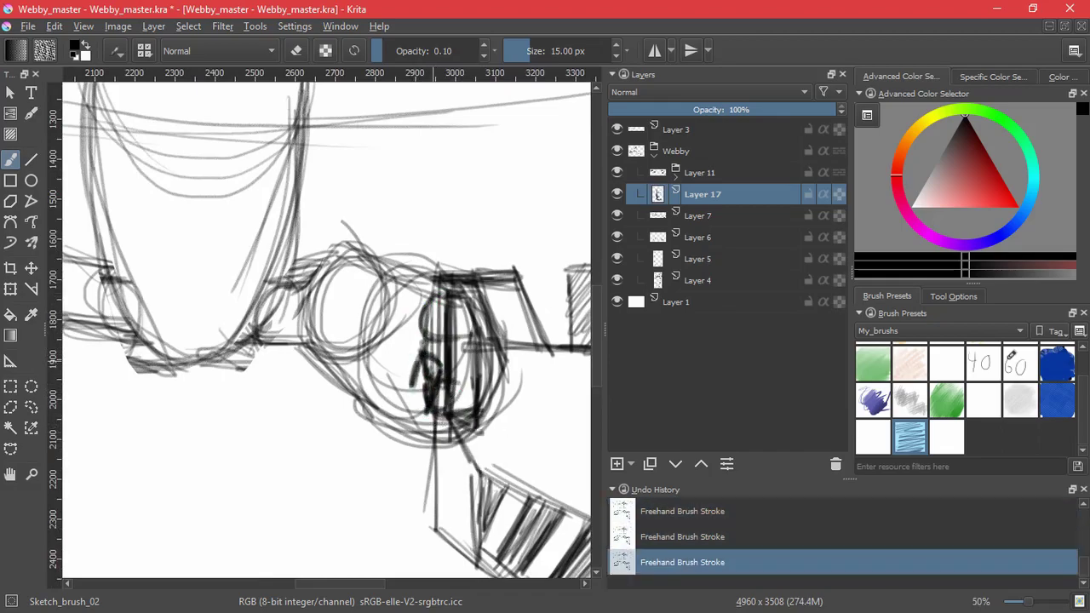
{"action": "key", "text": "ctrl+z"}
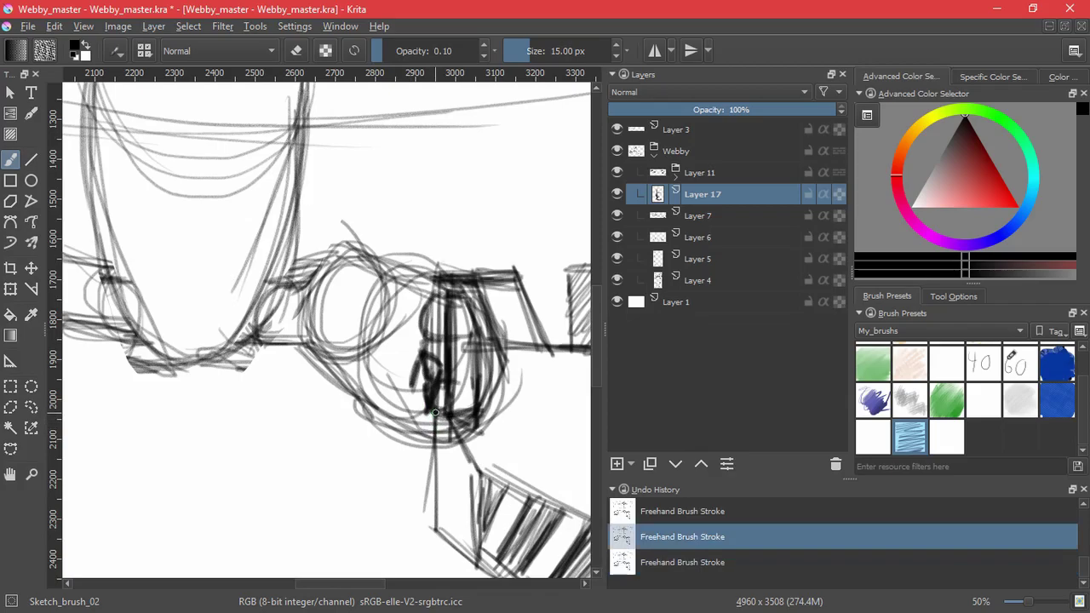
{"action": "left_click_drag", "start_coordinate": [434, 408], "coordinate": [427, 413]}
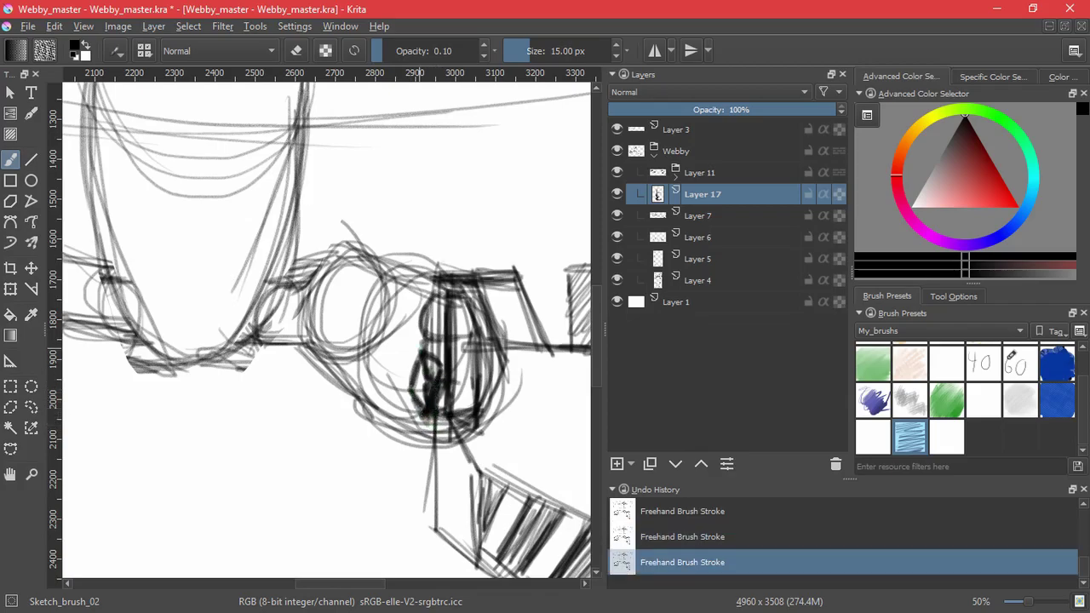
Darken the rounded contour and lower loop beside the vertical bar and add strokes across their base.
{"action": "left_click_drag", "start_coordinate": [422, 349], "coordinate": [426, 412]}
{"action": "left_click_drag", "start_coordinate": [423, 344], "coordinate": [437, 299]}
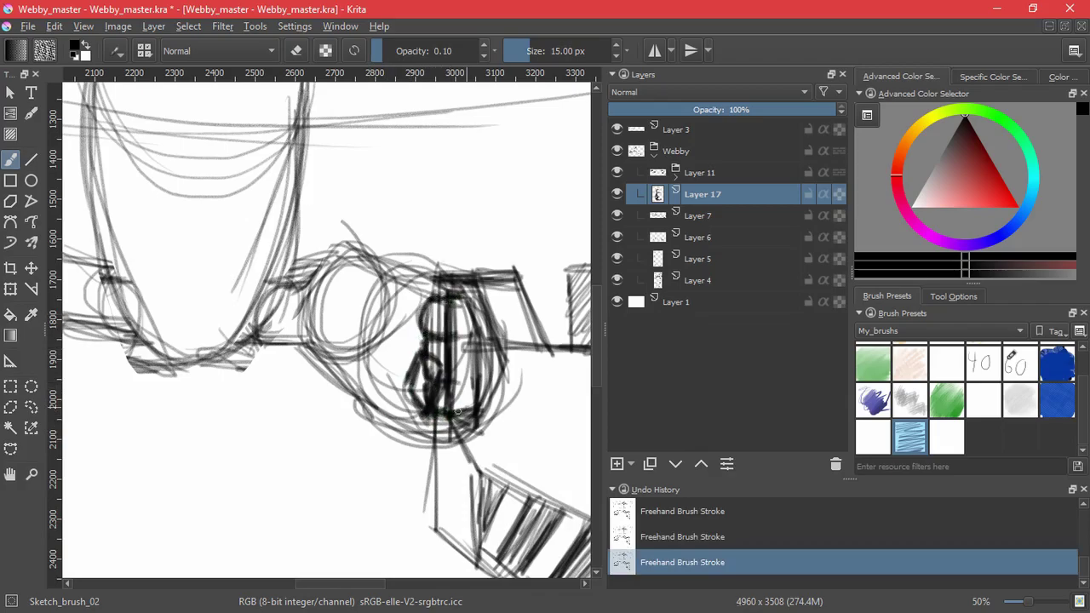
{"action": "left_click_drag", "start_coordinate": [458, 412], "coordinate": [443, 416]}
{"action": "mouse_move", "coordinate": [363, 392]}
{"action": "left_mouse_down"}
{"action": "mouse_move", "coordinate": [370, 377]}
{"action": "mouse_move", "coordinate": [338, 360]}
{"action": "mouse_move", "coordinate": [378, 458]}
{"action": "mouse_move", "coordinate": [385, 427]}
{"action": "mouse_move", "coordinate": [366, 381]}
{"action": "left_mouse_up"}
{"action": "left_click_drag", "start_coordinate": [366, 380], "coordinate": [387, 417]}
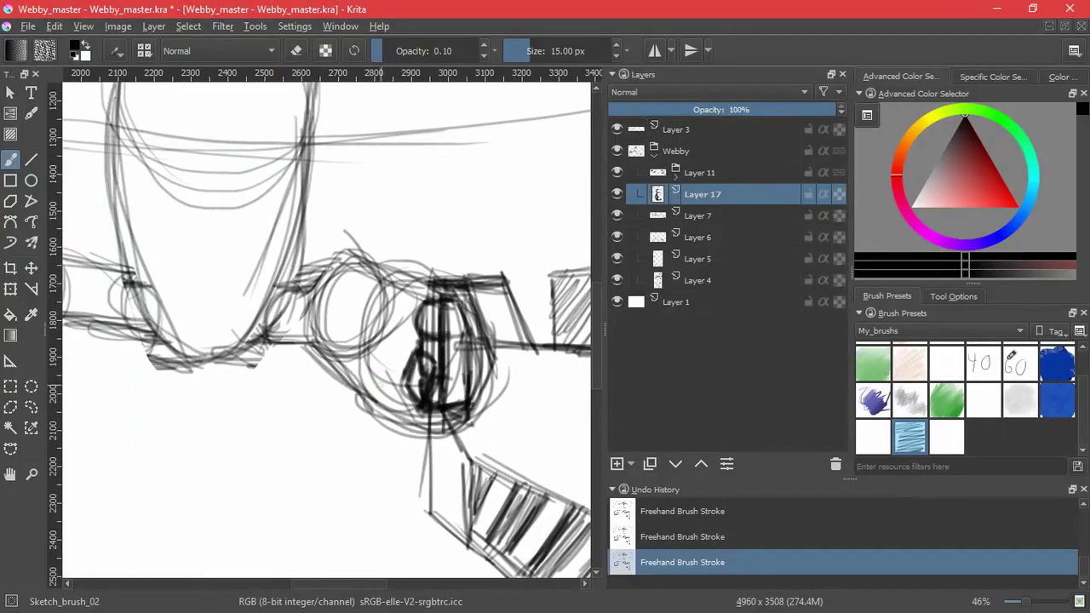
Enlarge the Layer 17 sketch slightly downward and to the left with a transform, and switch back to the brush.
{"action": "key", "text": "ctrl+t"}
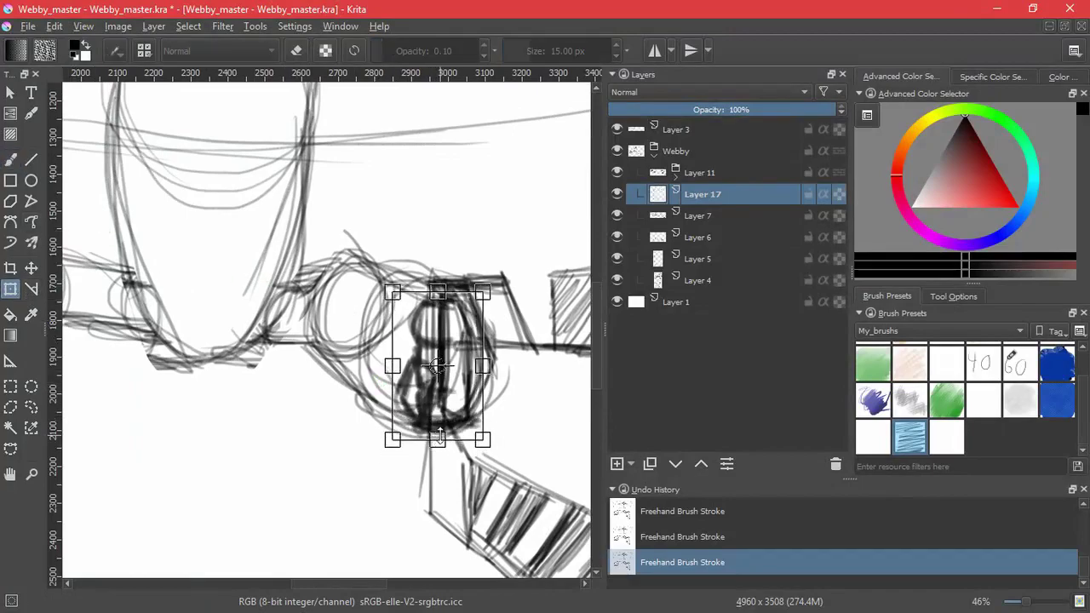
{"action": "key", "text": "Return"}
{"action": "key", "text": "b"}
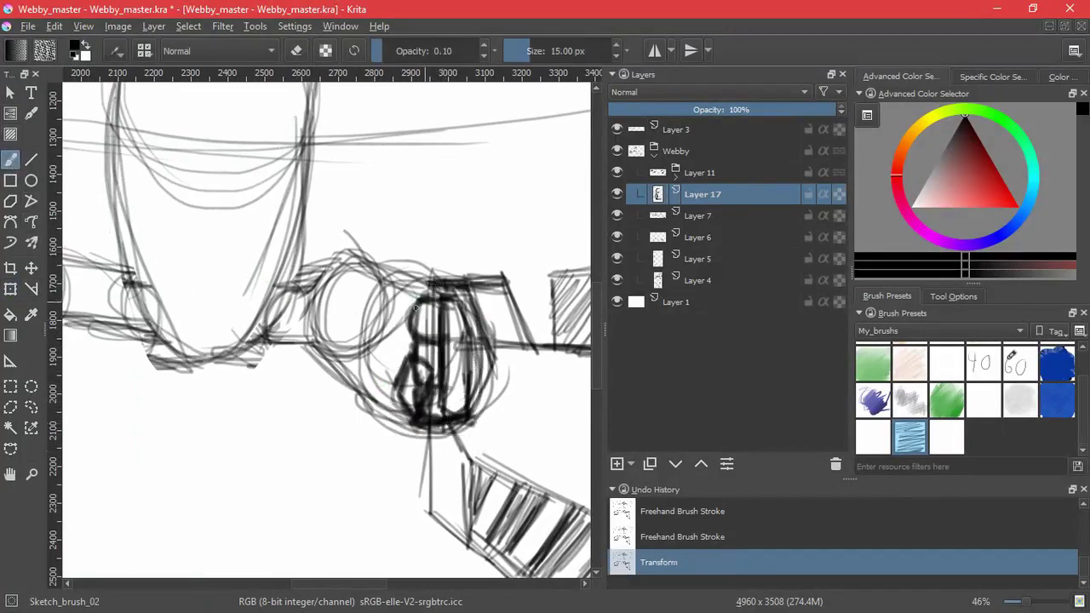
Darken the fist's finger contours on the right limb and draw bold upper and lower arm outlines leading toward the body.
{"action": "mouse_move", "coordinate": [418, 305]}
{"action": "left_mouse_down"}
{"action": "mouse_move", "coordinate": [430, 375]}
{"action": "mouse_move", "coordinate": [409, 416]}
{"action": "left_mouse_up"}
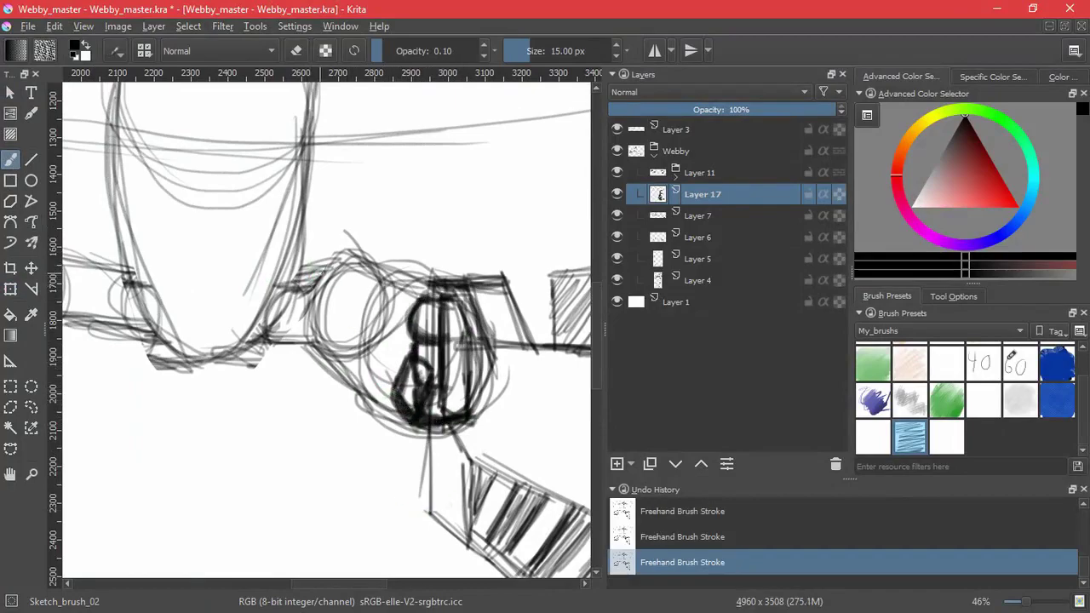
{"action": "mouse_move", "coordinate": [275, 280]}
{"action": "left_mouse_down"}
{"action": "mouse_move", "coordinate": [339, 260]}
{"action": "mouse_move", "coordinate": [437, 298]}
{"action": "left_mouse_up"}
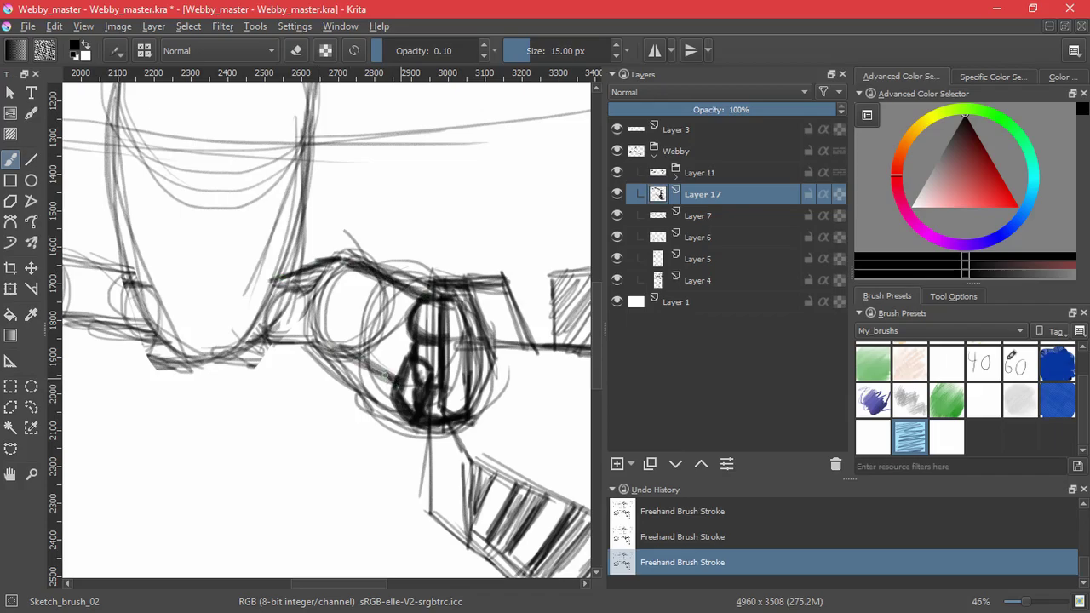
{"action": "mouse_move", "coordinate": [385, 375]}
{"action": "left_mouse_down"}
{"action": "mouse_move", "coordinate": [346, 345]}
{"action": "mouse_move", "coordinate": [262, 342]}
{"action": "mouse_move", "coordinate": [398, 389]}
{"action": "left_mouse_up"}
{"action": "left_click_drag", "start_coordinate": [318, 341], "coordinate": [395, 389]}
Thicken the arm outlines between the fist and the shoulder with additional dark strokes on Layer 17.
{"action": "left_click_drag", "start_coordinate": [480, 374], "coordinate": [460, 429]}
{"action": "left_click_drag", "start_coordinate": [459, 429], "coordinate": [448, 347]}
{"action": "left_click_drag", "start_coordinate": [514, 332], "coordinate": [246, 334]}
{"action": "mouse_move", "coordinate": [261, 348]}
{"action": "left_mouse_down"}
{"action": "mouse_move", "coordinate": [452, 328]}
{"action": "mouse_move", "coordinate": [445, 239]}
{"action": "left_mouse_up"}
{"action": "mouse_move", "coordinate": [385, 442]}
{"action": "left_mouse_down"}
{"action": "mouse_move", "coordinate": [428, 354]}
{"action": "mouse_move", "coordinate": [410, 356]}
{"action": "left_mouse_up"}
{"action": "mouse_move", "coordinate": [376, 229]}
{"action": "left_mouse_down"}
{"action": "mouse_move", "coordinate": [428, 279]}
{"action": "mouse_move", "coordinate": [375, 346]}
{"action": "mouse_move", "coordinate": [458, 396]}
{"action": "left_mouse_up"}
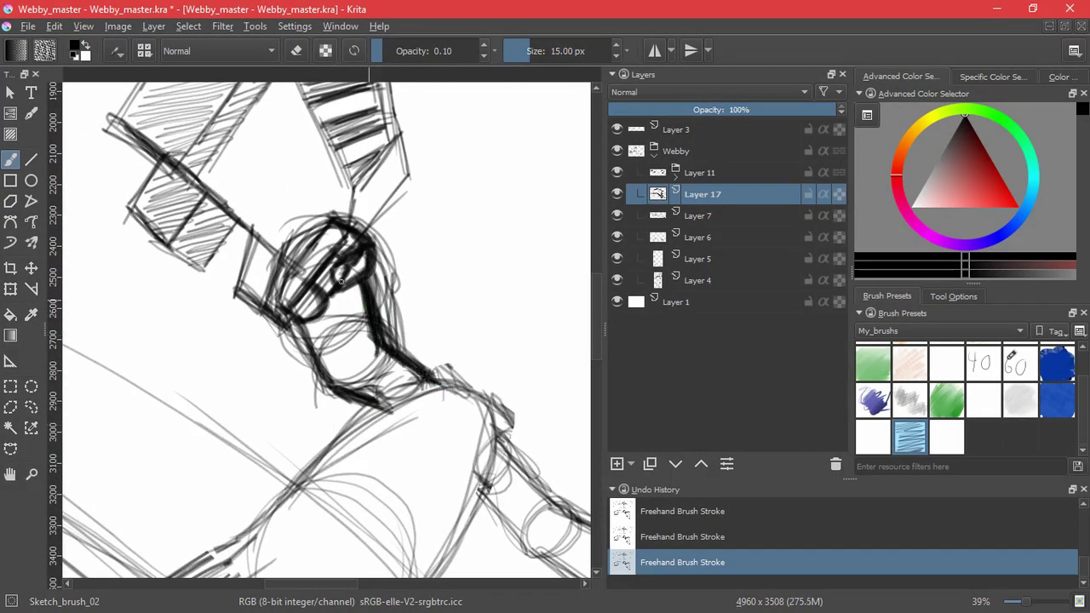
Sketch the gripping fingers on the smaller attachment at the other limb's end and darken the hand's inner edge.
{"action": "mouse_move", "coordinate": [320, 267]}
{"action": "left_mouse_down"}
{"action": "mouse_move", "coordinate": [294, 272]}
{"action": "mouse_move", "coordinate": [276, 299]}
{"action": "left_mouse_up"}
{"action": "left_click_drag", "start_coordinate": [454, 377], "coordinate": [173, 414]}
{"action": "left_click_drag", "start_coordinate": [436, 412], "coordinate": [427, 281]}
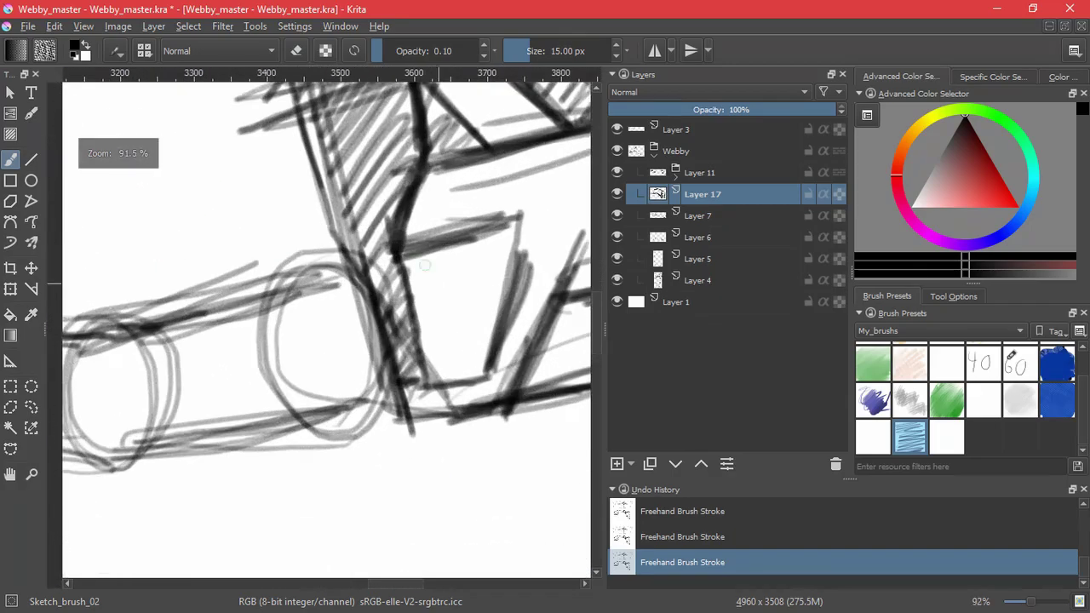
{"action": "mouse_move", "coordinate": [361, 270]}
{"action": "left_mouse_down"}
{"action": "mouse_move", "coordinate": [400, 257]}
{"action": "mouse_move", "coordinate": [438, 314]}
{"action": "mouse_move", "coordinate": [447, 396]}
{"action": "mouse_move", "coordinate": [387, 400]}
{"action": "mouse_move", "coordinate": [384, 362]}
{"action": "mouse_move", "coordinate": [409, 344]}
{"action": "left_mouse_up"}
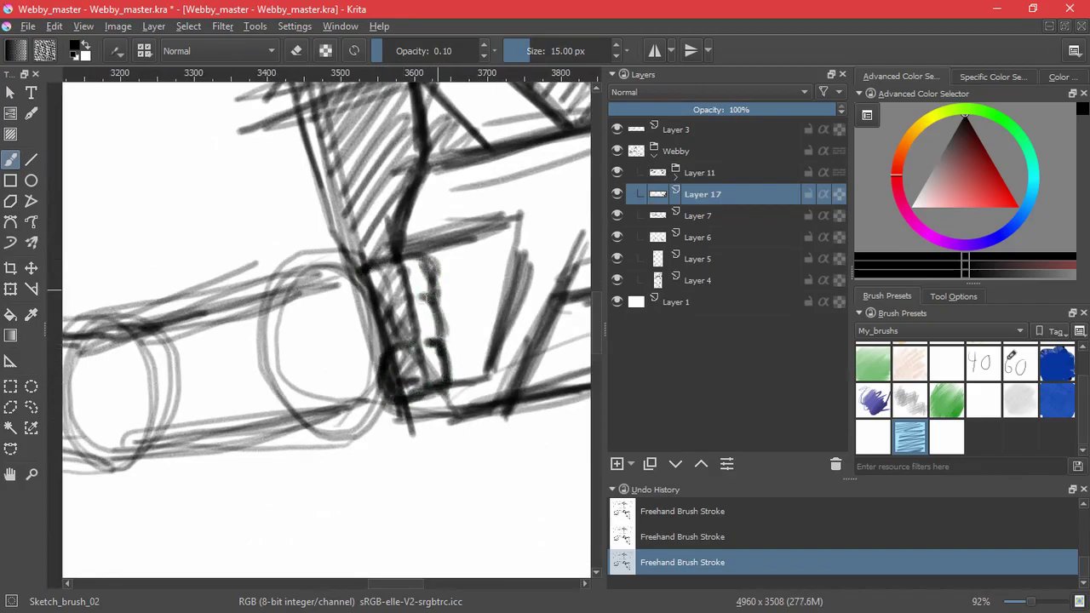
{"action": "mouse_move", "coordinate": [411, 251]}
{"action": "left_mouse_down"}
{"action": "mouse_move", "coordinate": [370, 315]}
{"action": "mouse_move", "coordinate": [387, 362]}
{"action": "mouse_move", "coordinate": [368, 363]}
{"action": "left_mouse_up"}
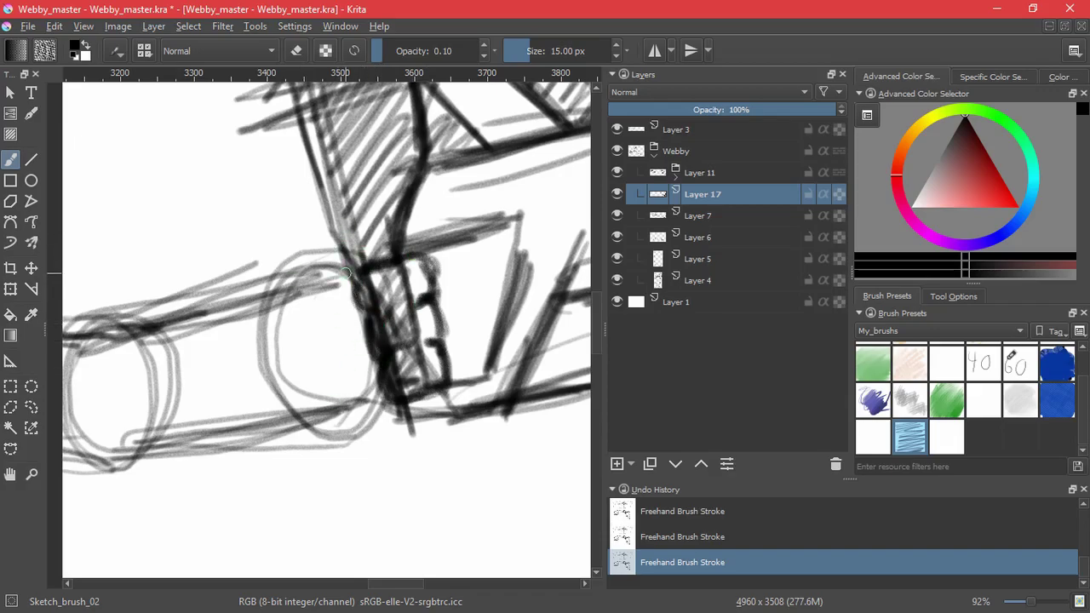
{"action": "left_click_drag", "start_coordinate": [344, 275], "coordinate": [365, 427]}
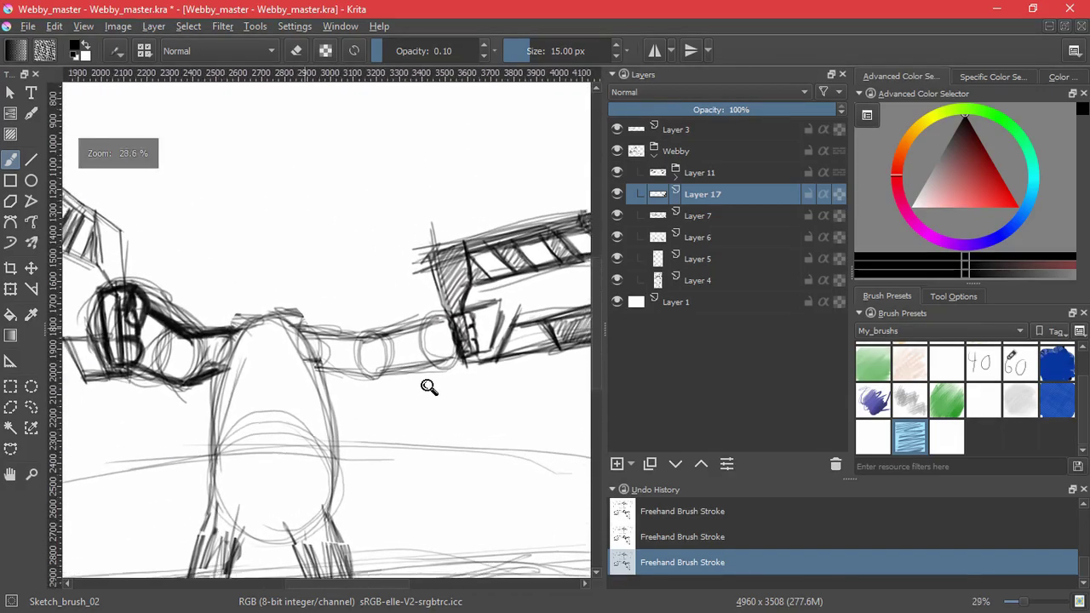
Draw bold upper and lower outlines along the limb from the smaller attachment's grip to the body.
{"action": "mouse_move", "coordinate": [428, 384]}
{"action": "left_mouse_down"}
{"action": "mouse_move", "coordinate": [407, 345]}
{"action": "mouse_move", "coordinate": [350, 408]}
{"action": "left_mouse_up"}
{"action": "mouse_move", "coordinate": [378, 298]}
{"action": "left_mouse_down"}
{"action": "mouse_move", "coordinate": [337, 328]}
{"action": "mouse_move", "coordinate": [417, 329]}
{"action": "mouse_move", "coordinate": [381, 341]}
{"action": "left_mouse_up"}
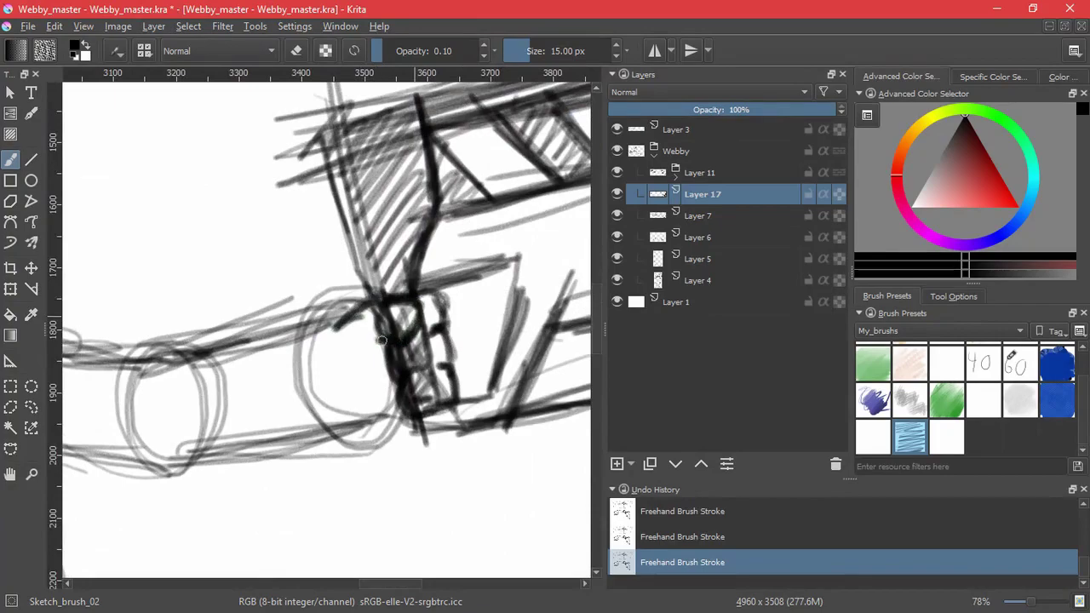
{"action": "mouse_move", "coordinate": [414, 417]}
{"action": "left_mouse_down"}
{"action": "mouse_move", "coordinate": [347, 410]}
{"action": "mouse_move", "coordinate": [487, 359]}
{"action": "left_mouse_up"}
{"action": "left_click_drag", "start_coordinate": [475, 301], "coordinate": [309, 339]}
{"action": "mouse_move", "coordinate": [427, 389]}
{"action": "left_mouse_down"}
{"action": "mouse_move", "coordinate": [496, 393]}
{"action": "mouse_move", "coordinate": [316, 419]}
{"action": "left_mouse_up"}
{"action": "mouse_move", "coordinate": [348, 412]}
{"action": "left_mouse_down"}
{"action": "mouse_move", "coordinate": [182, 411]}
{"action": "mouse_move", "coordinate": [317, 420]}
{"action": "left_mouse_up"}
{"action": "mouse_move", "coordinate": [329, 332]}
{"action": "left_mouse_down"}
{"action": "mouse_move", "coordinate": [157, 324]}
{"action": "mouse_move", "coordinate": [263, 340]}
{"action": "mouse_move", "coordinate": [468, 287]}
{"action": "left_mouse_up"}
{"action": "left_click_drag", "start_coordinate": [470, 290], "coordinate": [371, 330]}
Examine the whole drawing unrotated and turned by 180 degrees, and inspect the smaller attachment more closely.
{"action": "key", "text": "2"}
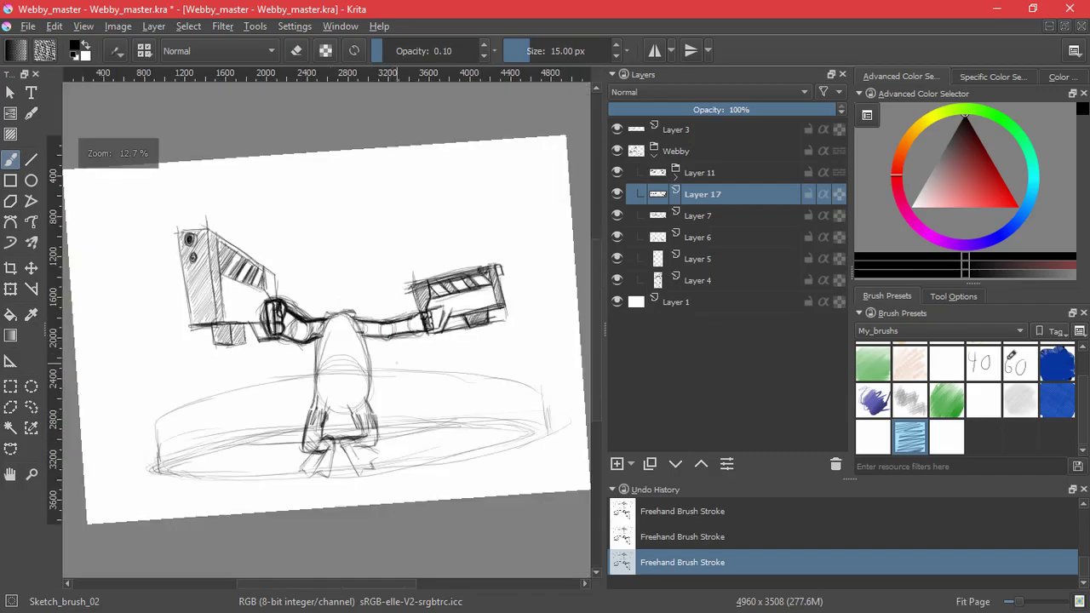
{"action": "key", "text": "5"}
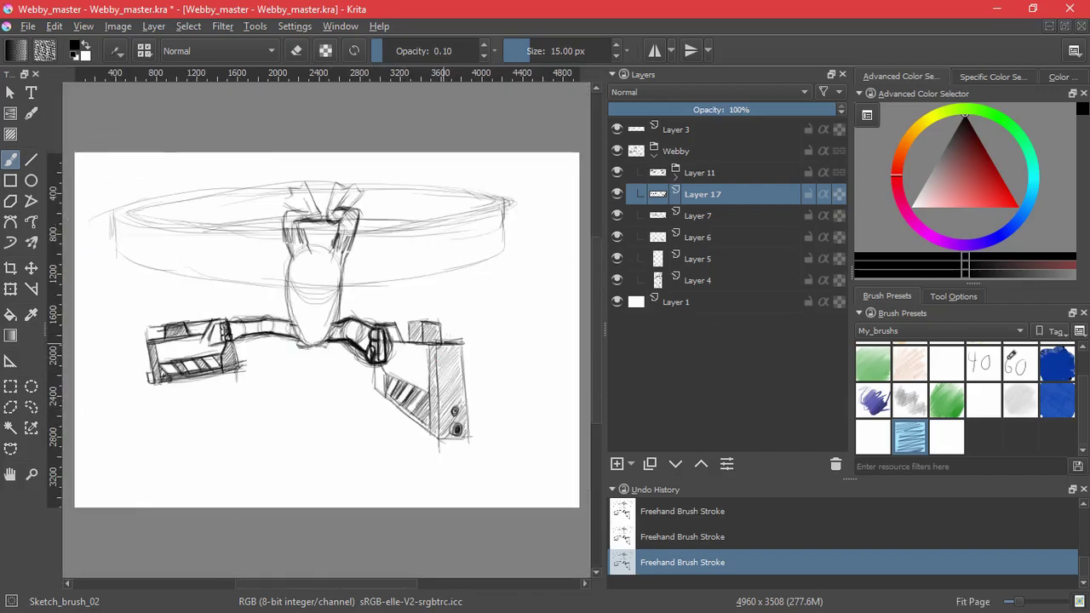
{"action": "key", "text": "6"}
{"action": "key", "text": "6"}
{"action": "key", "text": "6"}
{"action": "key", "text": "6"}
{"action": "key", "text": "6"}
{"action": "key", "text": "6"}
{"action": "key", "text": "6"}
{"action": "key", "text": "6"}
{"action": "key", "text": "6"}
{"action": "key", "text": "6"}
{"action": "key", "text": "6"}
{"action": "key", "text": "6"}
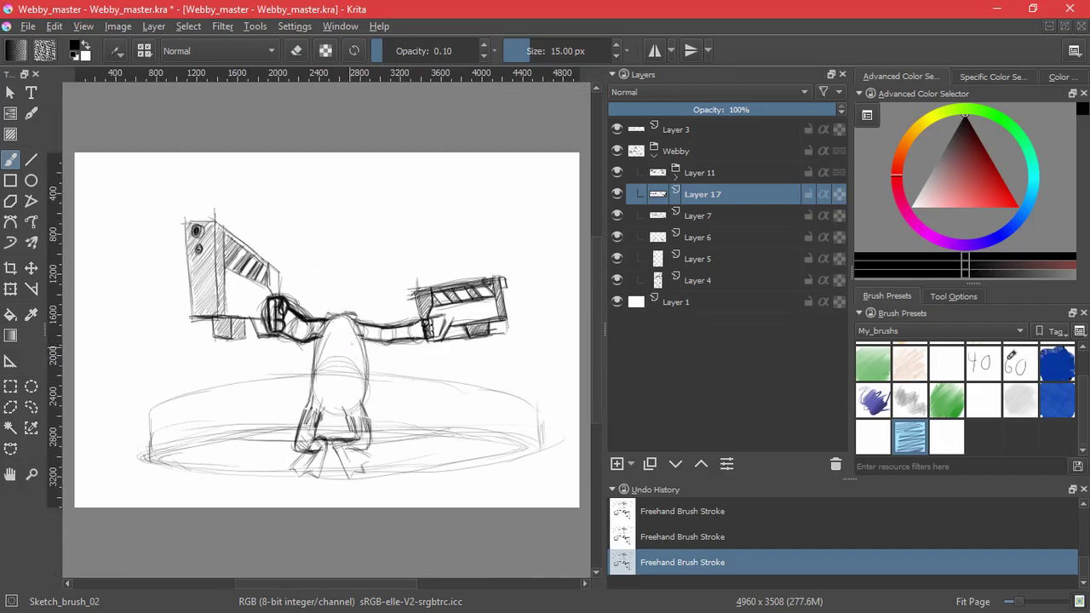
{"action": "left_click_drag", "start_coordinate": [344, 362], "coordinate": [387, 380]}
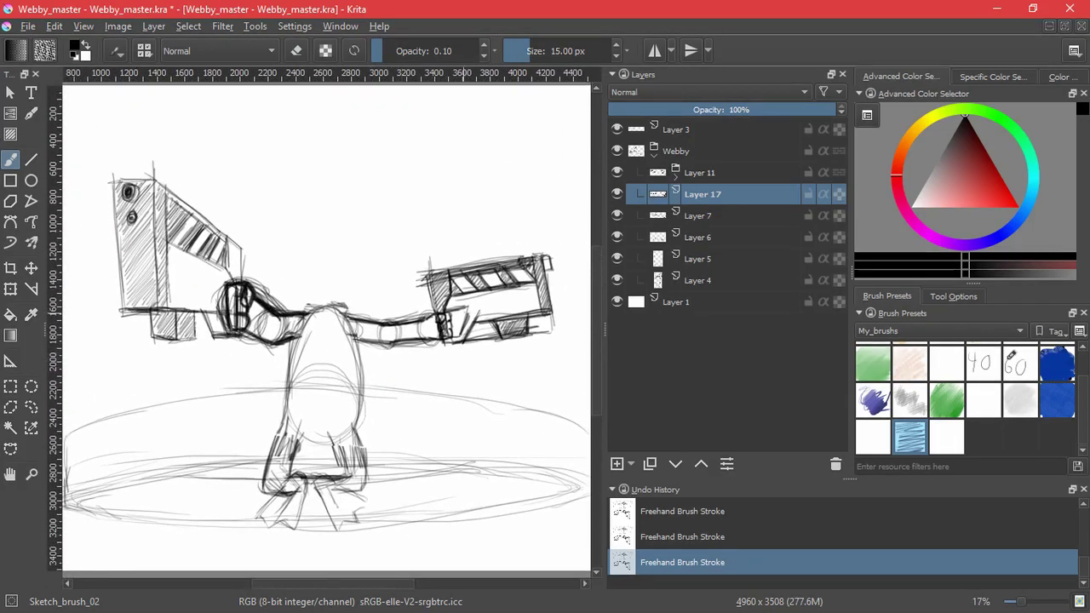
{"action": "scroll", "coordinate": [585, 266], "scroll_direction": "up", "scroll_amount": 3}
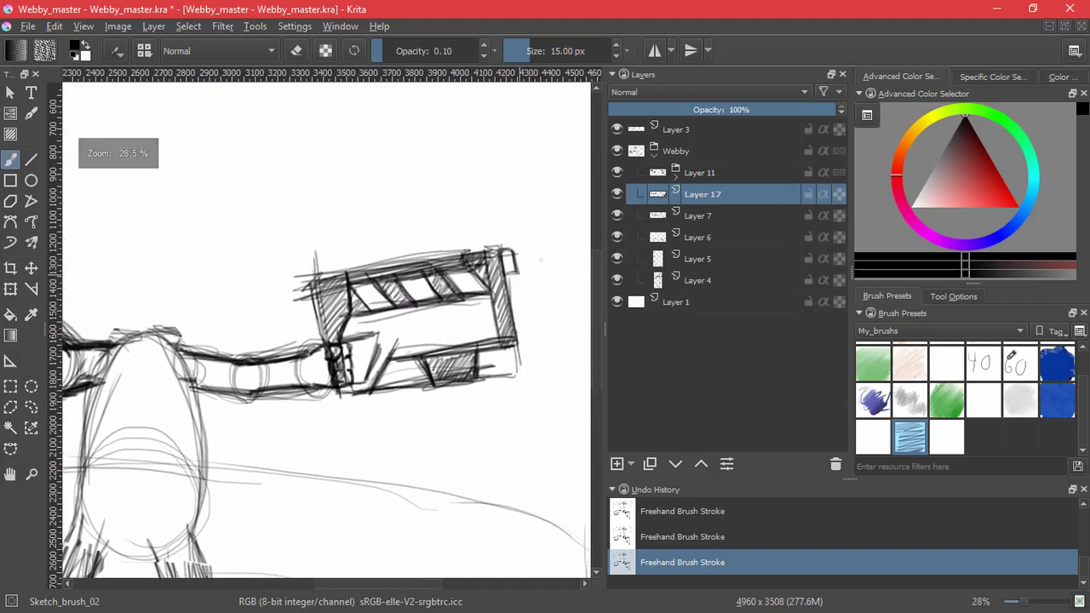
Scale the Layer 16 attachment group inside Layer 11 down to about four-fifths of its size toward the hand.
{"action": "left_click", "coordinate": [675, 177]}
{"action": "left_click", "coordinate": [642, 194]}
{"action": "left_click", "coordinate": [10, 289]}
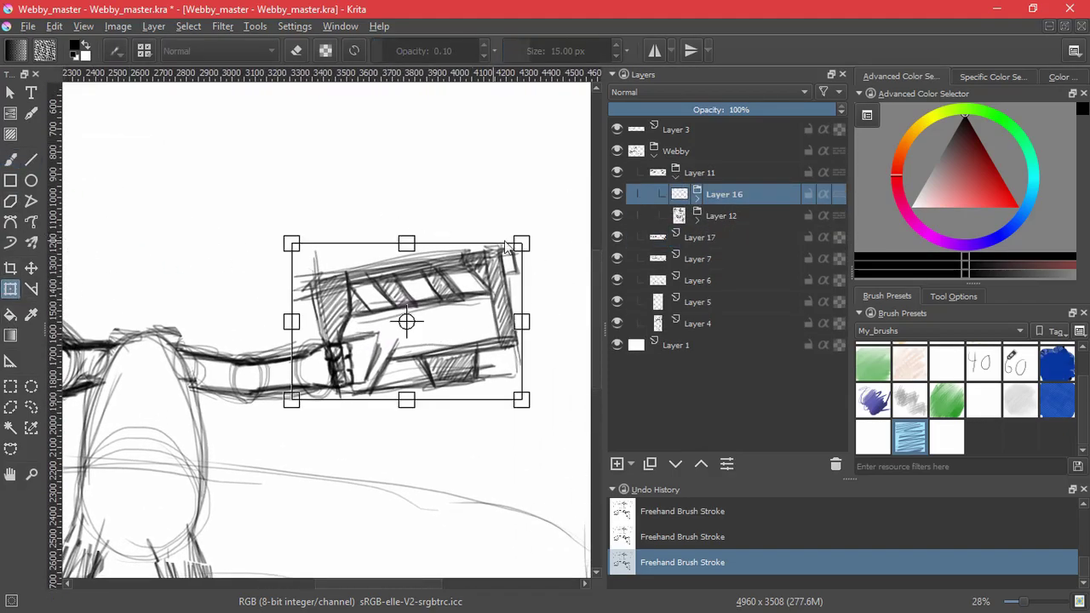
{"action": "left_click_drag", "start_coordinate": [519, 246], "coordinate": [475, 271]}
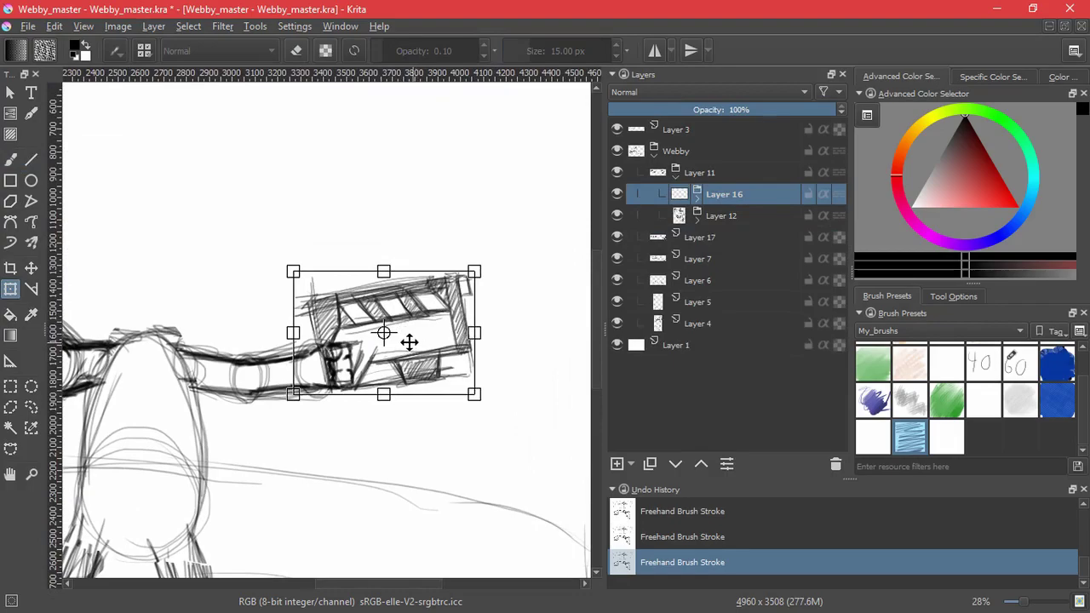
{"action": "key", "text": "Return"}
Identify Layer 14 in the Layer 16 group and draw bold brush lines on it above and beside the gripping fingers.
{"action": "left_click", "coordinate": [696, 200]}
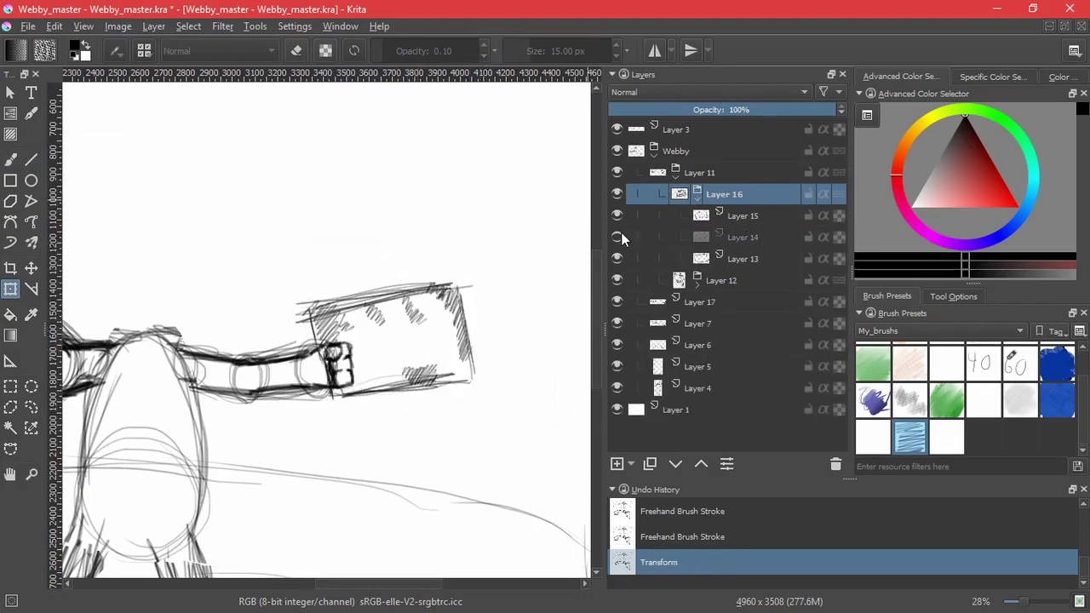
{"action": "left_click", "coordinate": [630, 237]}
{"action": "left_click", "coordinate": [11, 161]}
{"action": "scroll", "coordinate": [352, 360], "scroll_direction": "up", "scroll_amount": 4}
{"action": "left_click_drag", "start_coordinate": [396, 300], "coordinate": [361, 398]}
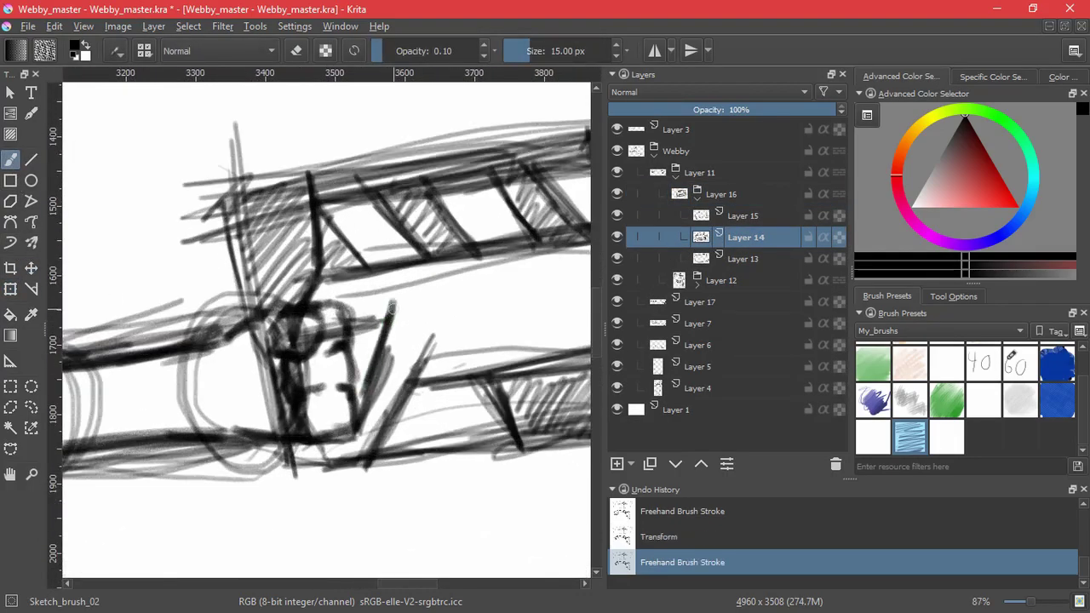
{"action": "left_click_drag", "start_coordinate": [328, 316], "coordinate": [395, 296]}
{"action": "mouse_move", "coordinate": [309, 304]}
{"action": "left_mouse_down"}
{"action": "mouse_move", "coordinate": [407, 284]}
{"action": "mouse_move", "coordinate": [354, 429]}
{"action": "mouse_move", "coordinate": [400, 294]}
{"action": "left_mouse_up"}
{"action": "mouse_move", "coordinate": [315, 307]}
{"action": "left_mouse_down"}
{"action": "mouse_move", "coordinate": [403, 281]}
{"action": "mouse_move", "coordinate": [355, 395]}
{"action": "left_mouse_up"}
{"action": "mouse_move", "coordinate": [413, 363]}
{"action": "left_mouse_down"}
{"action": "mouse_move", "coordinate": [399, 382]}
{"action": "mouse_move", "coordinate": [408, 423]}
{"action": "mouse_move", "coordinate": [422, 393]}
{"action": "left_mouse_up"}
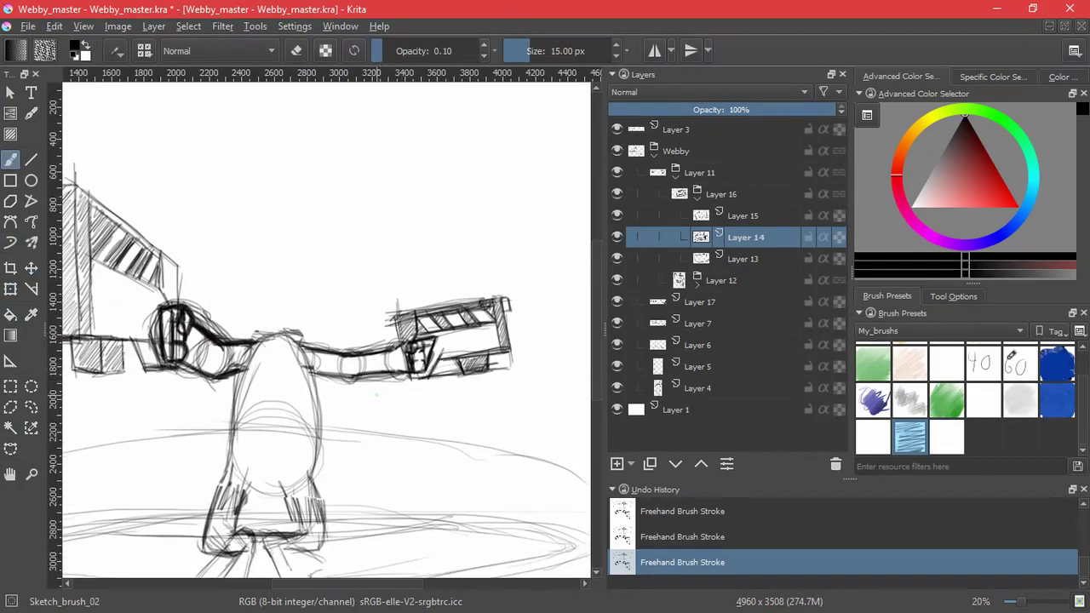
Check the attachment groups' visibility, collapse Layer 16 and Layer 11, and add a new layer above Layer 17.
{"action": "left_click", "coordinate": [697, 199]}
{"action": "left_click", "coordinate": [618, 215]}
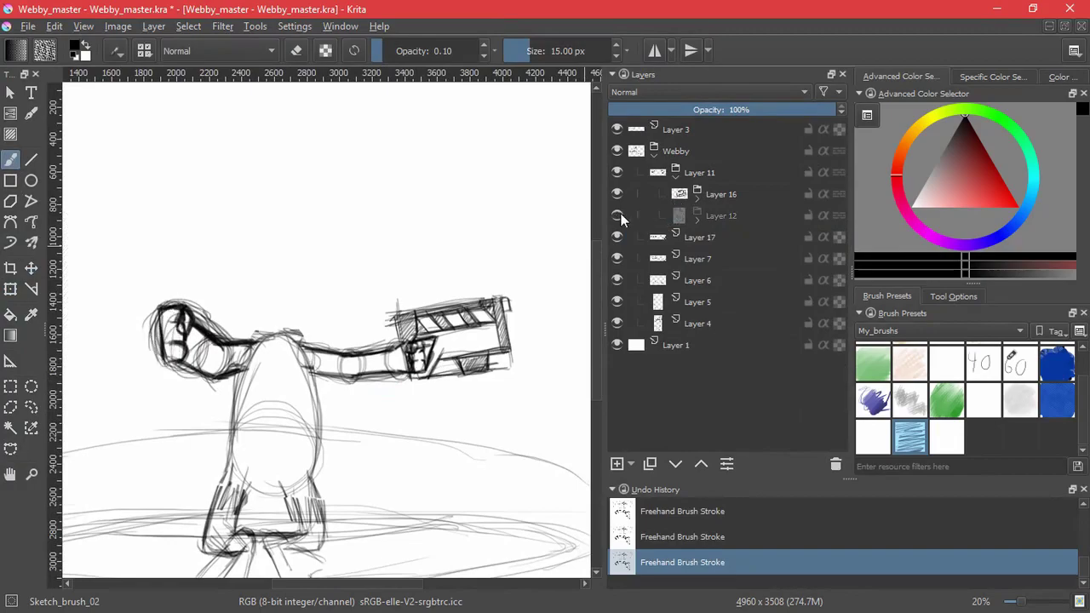
{"action": "left_click", "coordinate": [617, 216]}
{"action": "left_click", "coordinate": [677, 175]}
{"action": "left_click", "coordinate": [619, 194]}
{"action": "left_click", "coordinate": [619, 194]}
{"action": "left_click", "coordinate": [681, 196]}
{"action": "left_click", "coordinate": [617, 465]}
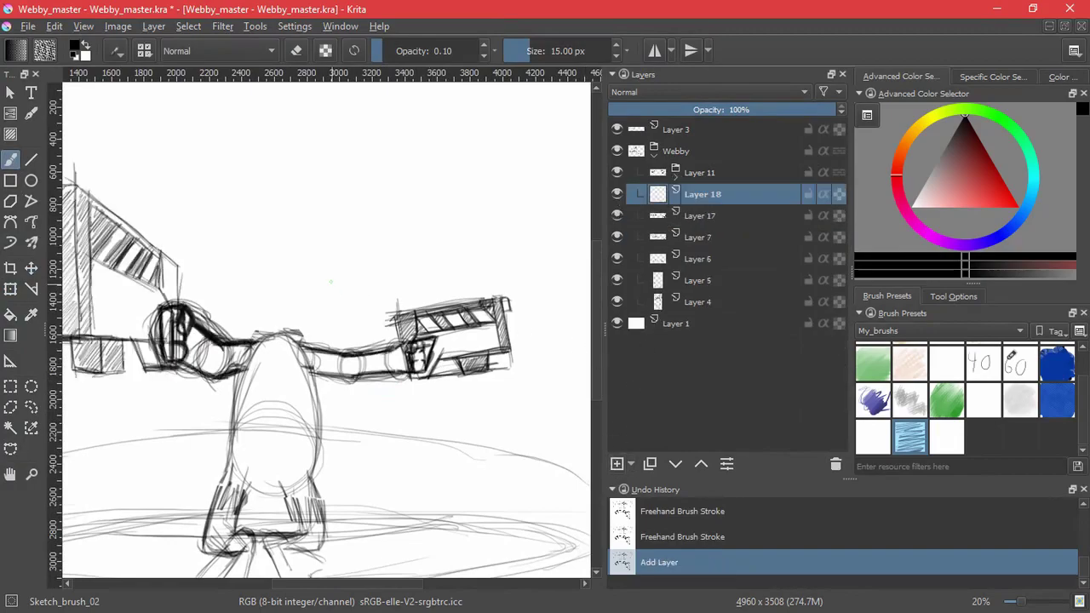
Sketch a round head about 900 px wide with overlapping circular strokes directly above the body.
{"action": "left_click_drag", "start_coordinate": [279, 242], "coordinate": [270, 275]}
{"action": "left_click_drag", "start_coordinate": [279, 208], "coordinate": [278, 333]}
{"action": "left_click_drag", "start_coordinate": [256, 225], "coordinate": [270, 342]}
{"action": "mouse_move", "coordinate": [223, 239]}
{"action": "left_mouse_down"}
{"action": "mouse_move", "coordinate": [281, 344]}
{"action": "mouse_move", "coordinate": [256, 327]}
{"action": "mouse_move", "coordinate": [310, 327]}
{"action": "left_mouse_up"}
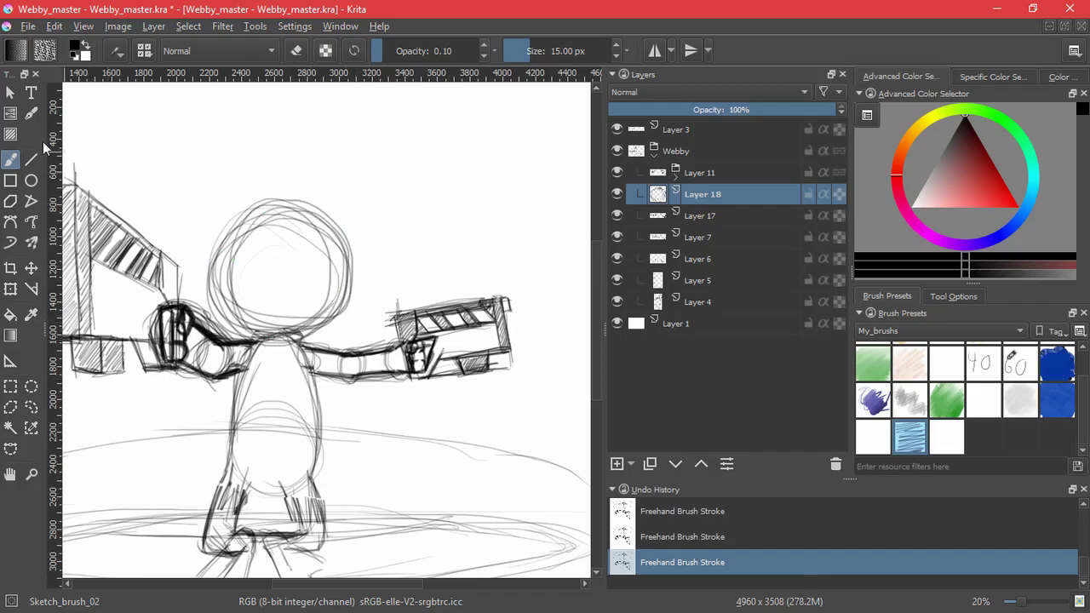
Move the head sketch slightly upward and put Layer 18 into a new group.
{"action": "key", "text": "t"}
{"action": "mouse_move", "coordinate": [252, 270]}
{"action": "left_mouse_down"}
{"action": "mouse_move", "coordinate": [304, 292]}
{"action": "mouse_move", "coordinate": [316, 275]}
{"action": "left_mouse_up"}
{"action": "key", "text": "ctrl+z"}
{"action": "key", "text": "ctrl+g"}
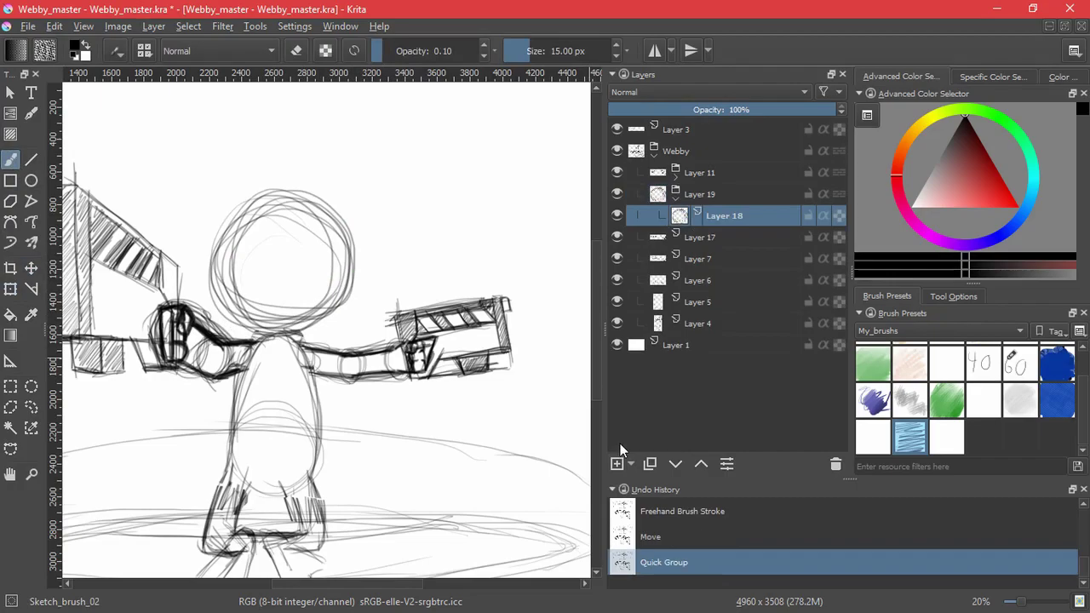
Save the document and add a new layer above Layer 18 inside the head's group.
{"action": "key", "text": "ctrl+s"}
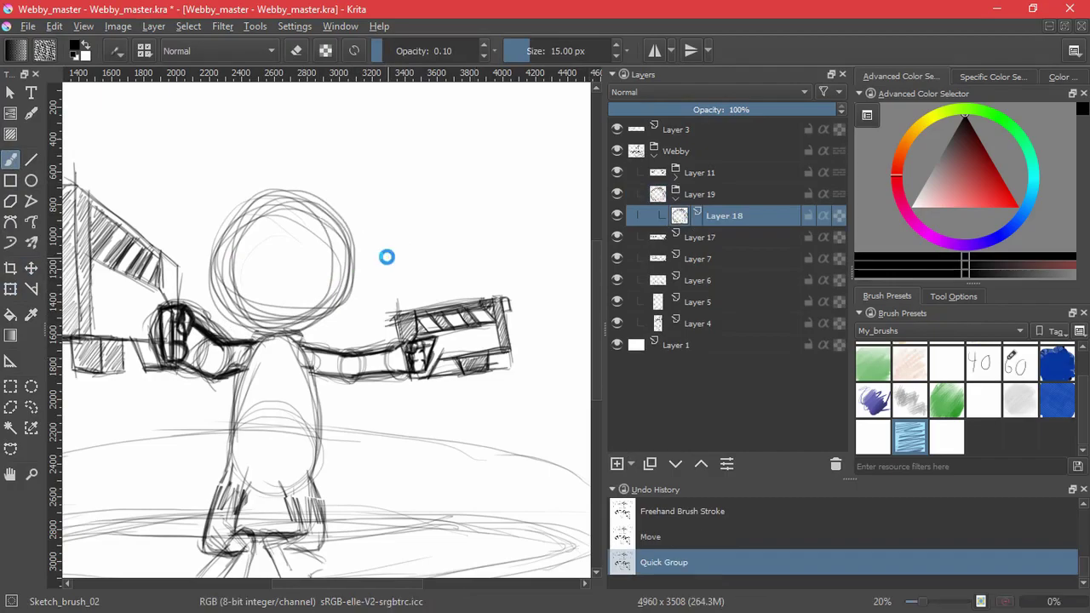
{"action": "key", "text": "2"}
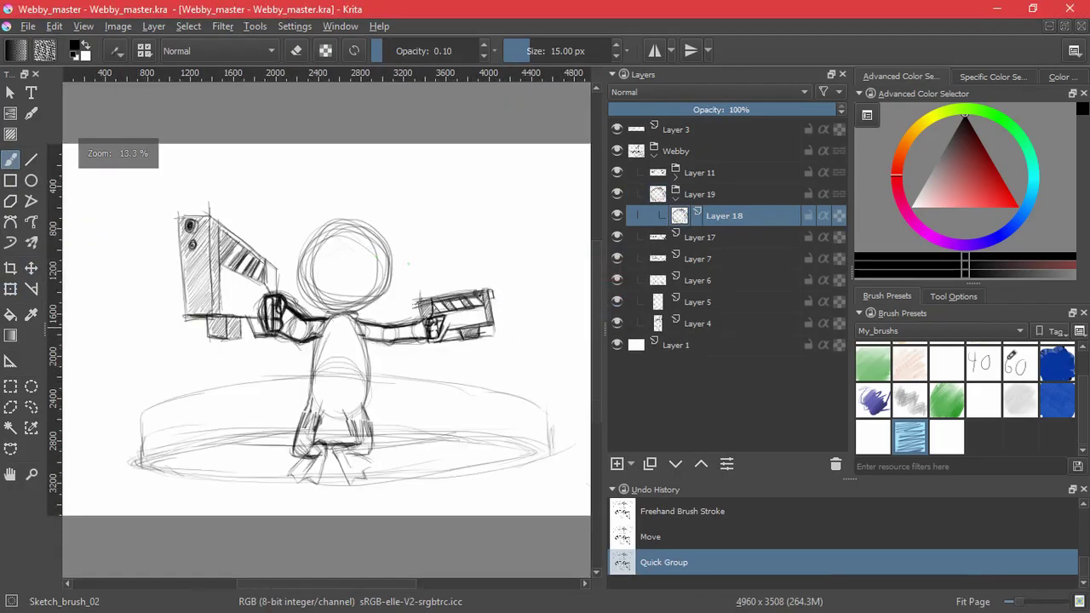
{"action": "scroll", "coordinate": [386, 266], "scroll_direction": "up", "scroll_amount": 5}
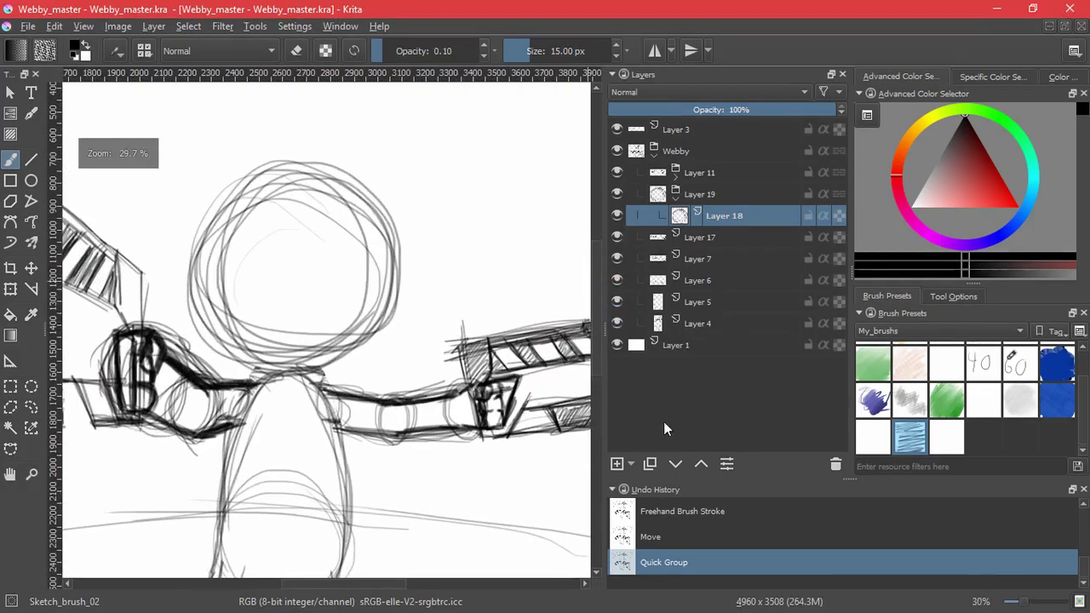
{"action": "left_click", "coordinate": [616, 464]}
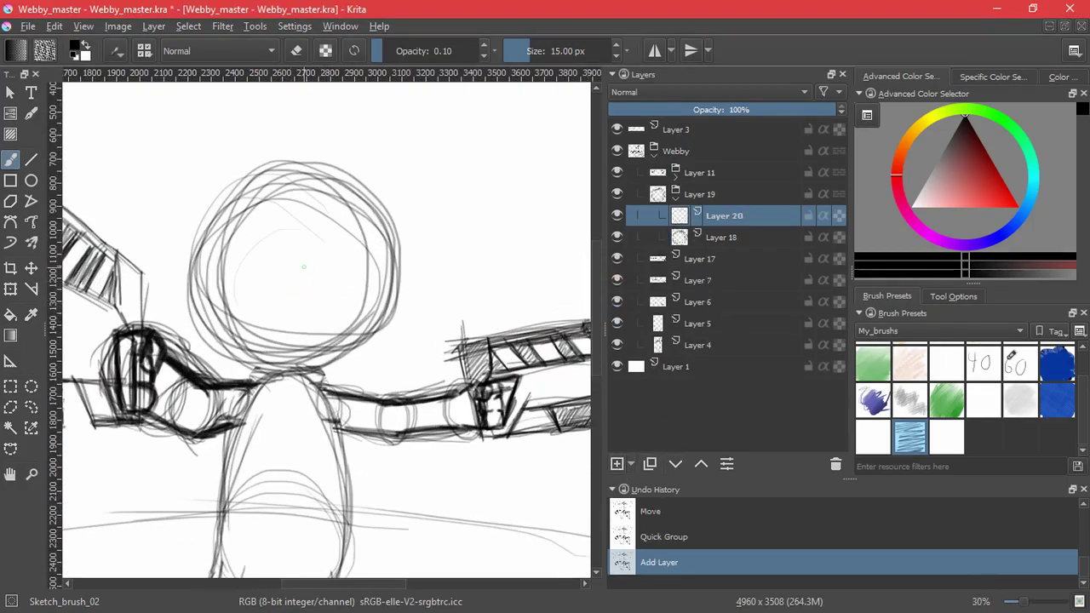
{"action": "left_click", "coordinate": [169, 612]}
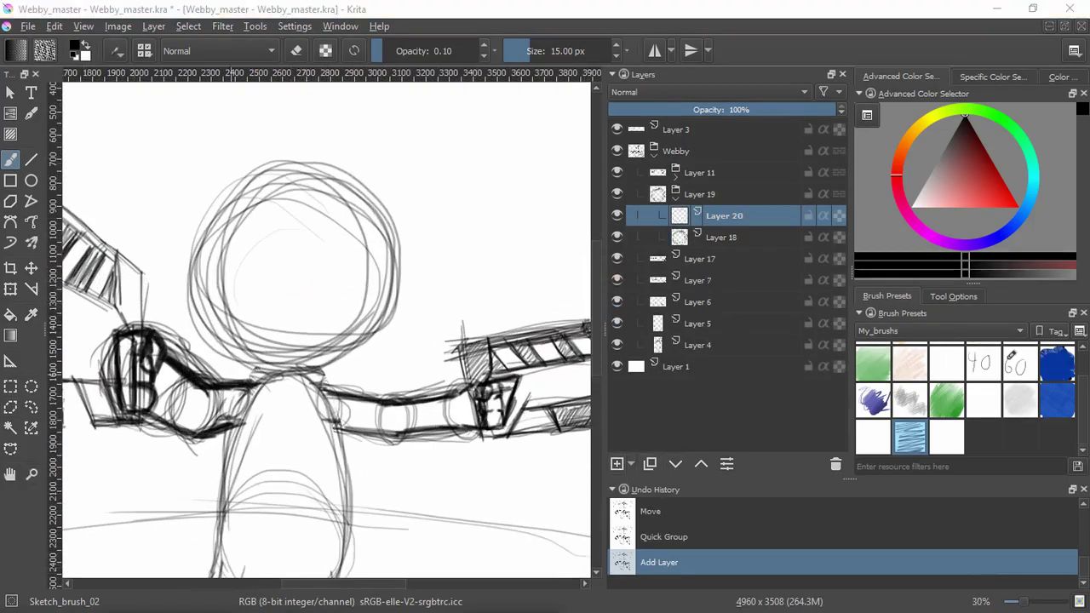
Sketch a wide beak with a wavy upper edge across the lower head and thicken its curved lower edge with doubled strokes.
{"action": "left_click_drag", "start_coordinate": [241, 313], "coordinate": [383, 305]}
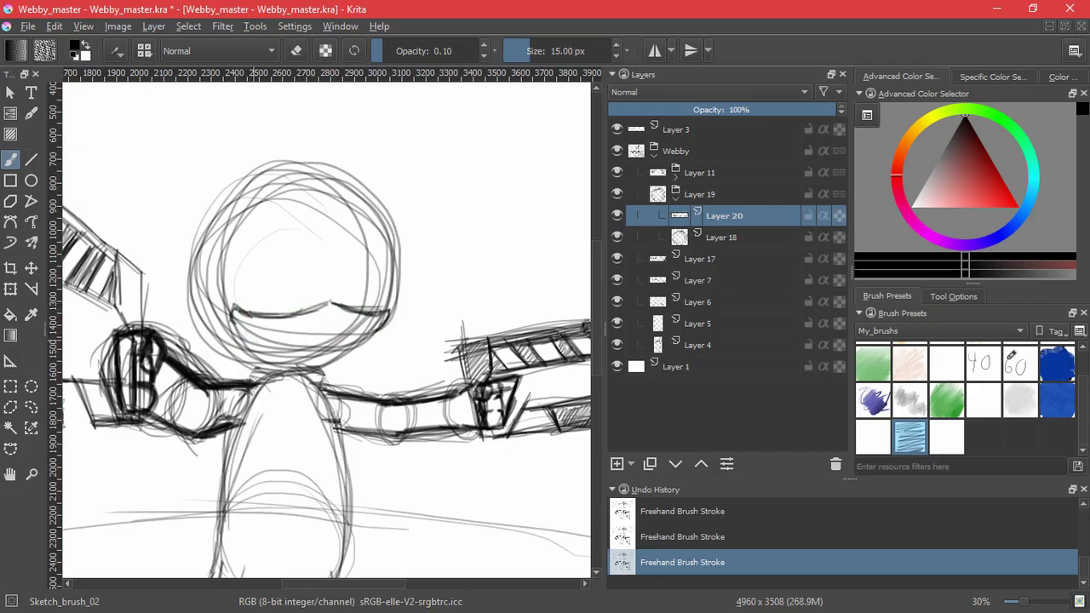
{"action": "mouse_move", "coordinate": [233, 322]}
{"action": "left_mouse_down"}
{"action": "mouse_move", "coordinate": [326, 349]}
{"action": "mouse_move", "coordinate": [242, 331]}
{"action": "mouse_move", "coordinate": [293, 347]}
{"action": "mouse_move", "coordinate": [375, 340]}
{"action": "mouse_move", "coordinate": [307, 375]}
{"action": "left_mouse_up"}
{"action": "scroll", "coordinate": [339, 298], "scroll_direction": "up", "scroll_amount": 3}
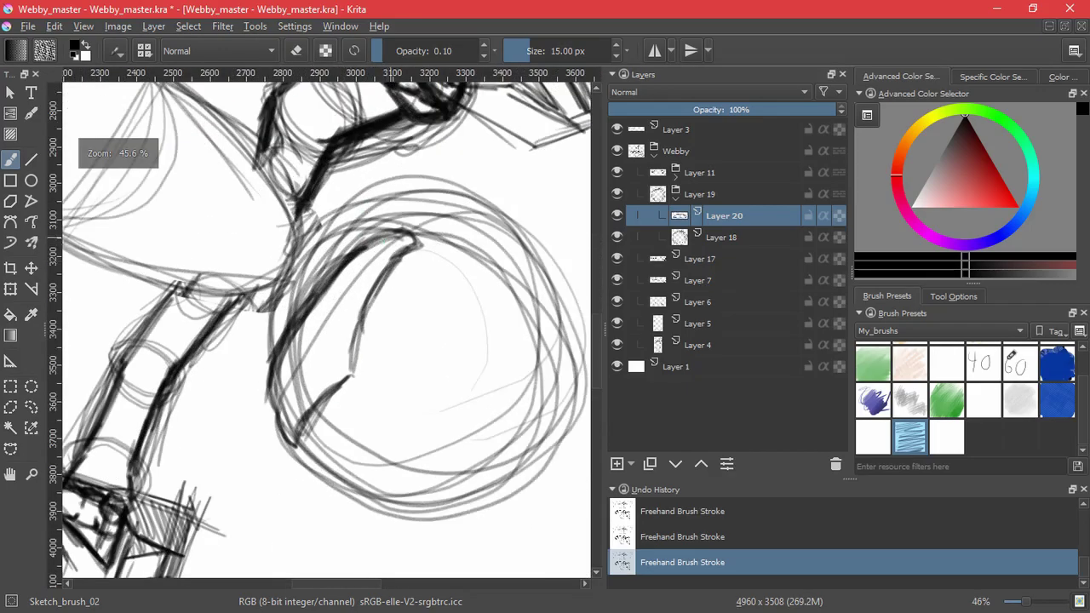
{"action": "mouse_move", "coordinate": [417, 240]}
{"action": "left_mouse_down"}
{"action": "mouse_move", "coordinate": [344, 267]}
{"action": "mouse_move", "coordinate": [272, 375]}
{"action": "mouse_move", "coordinate": [268, 405]}
{"action": "mouse_move", "coordinate": [354, 271]}
{"action": "mouse_move", "coordinate": [308, 330]}
{"action": "mouse_move", "coordinate": [285, 402]}
{"action": "left_mouse_up"}
{"action": "left_click_drag", "start_coordinate": [384, 253], "coordinate": [278, 409]}
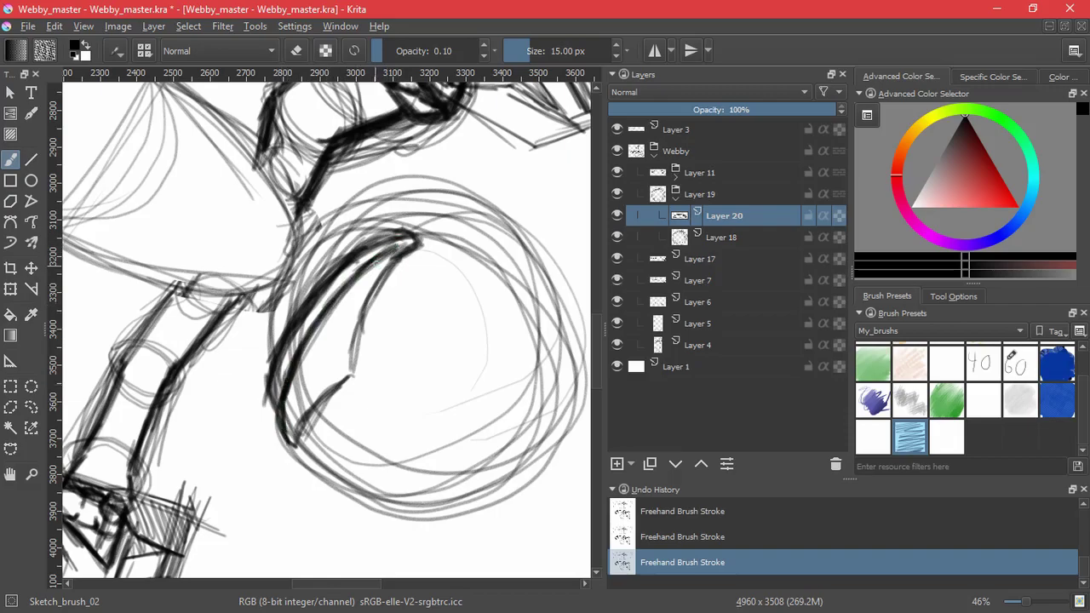
Darken the beak's wavy upper edge on both sides of its central peak.
{"action": "left_click_drag", "start_coordinate": [403, 255], "coordinate": [350, 375]}
{"action": "mouse_move", "coordinate": [376, 277]}
{"action": "left_mouse_down"}
{"action": "mouse_move", "coordinate": [349, 339]}
{"action": "mouse_move", "coordinate": [349, 373]}
{"action": "left_mouse_up"}
{"action": "mouse_move", "coordinate": [406, 255]}
{"action": "left_mouse_down"}
{"action": "mouse_move", "coordinate": [350, 376]}
{"action": "mouse_move", "coordinate": [291, 429]}
{"action": "mouse_move", "coordinate": [297, 448]}
{"action": "left_mouse_up"}
{"action": "left_click_drag", "start_coordinate": [321, 392], "coordinate": [295, 442]}
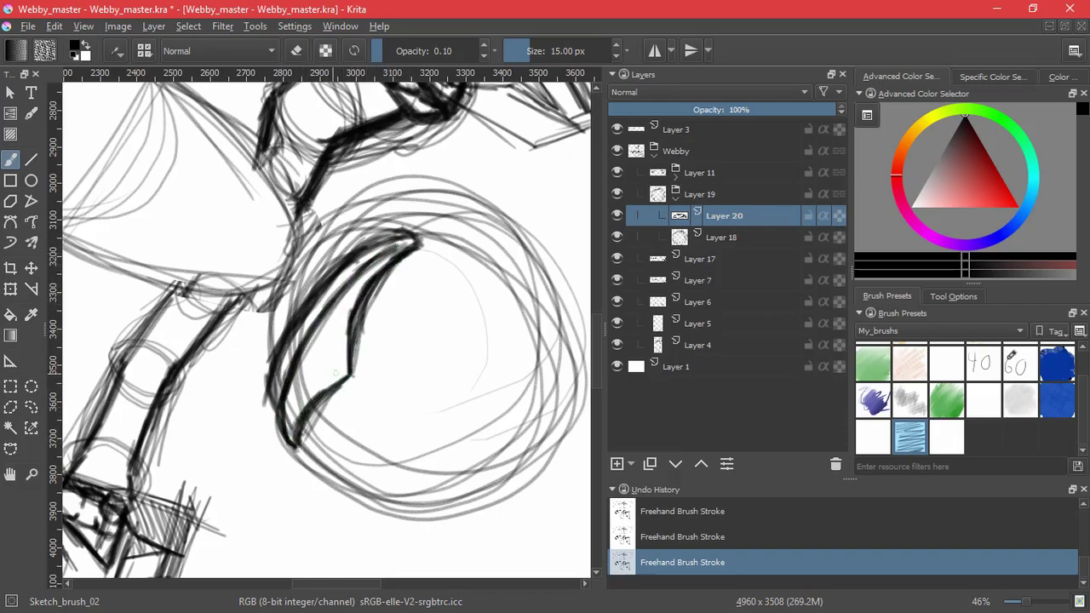
Examine the beak's shape and placement on the head with the canvas turned by 180 degrees.
{"action": "key", "text": "5"}
{"action": "key", "text": "6"}
{"action": "key", "text": "6"}
{"action": "key", "text": "6"}
{"action": "key", "text": "6"}
{"action": "key", "text": "6"}
{"action": "key", "text": "6"}
{"action": "key", "text": "6"}
{"action": "key", "text": "6"}
{"action": "key", "text": "6"}
{"action": "key", "text": "6"}
{"action": "key", "text": "6"}
{"action": "key", "text": "6"}
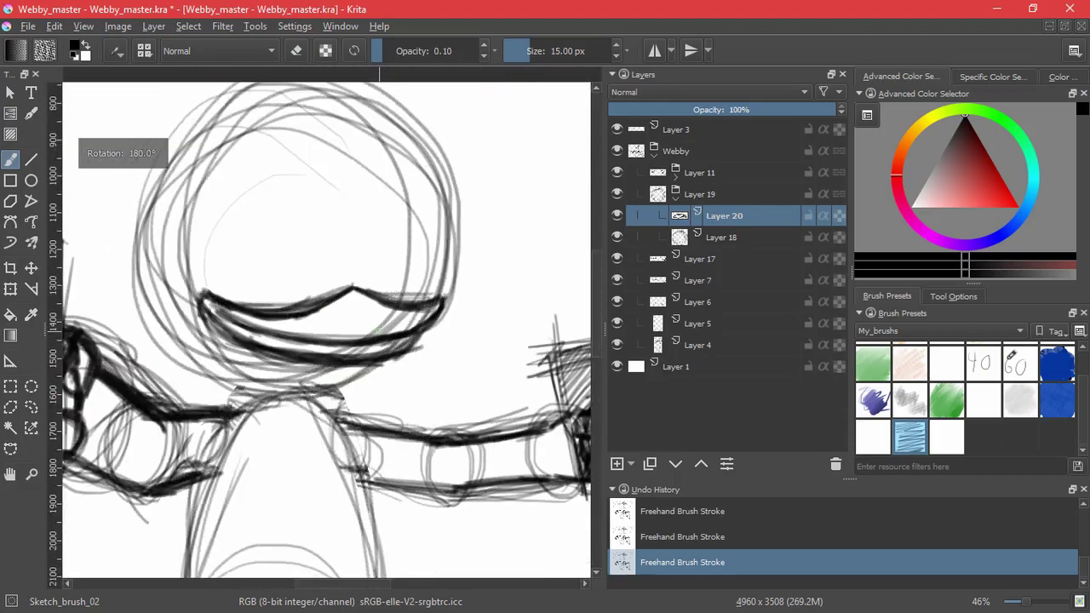
{"action": "key", "text": "6"}
{"action": "left_click_drag", "start_coordinate": [379, 330], "coordinate": [474, 193]}
{"action": "key", "text": "4"}
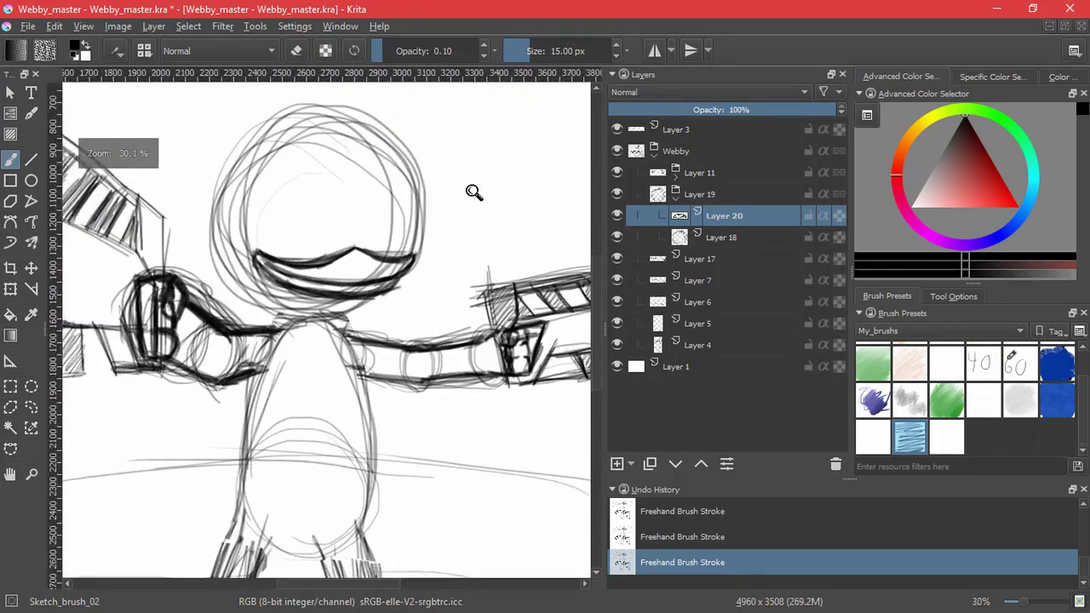
Flatten and slightly tilt the beak with a transform, and shift it up and to the right on the head.
{"action": "scroll", "coordinate": [473, 193], "scroll_direction": "up", "scroll_amount": 3}
{"action": "key", "text": "ctrl+t"}
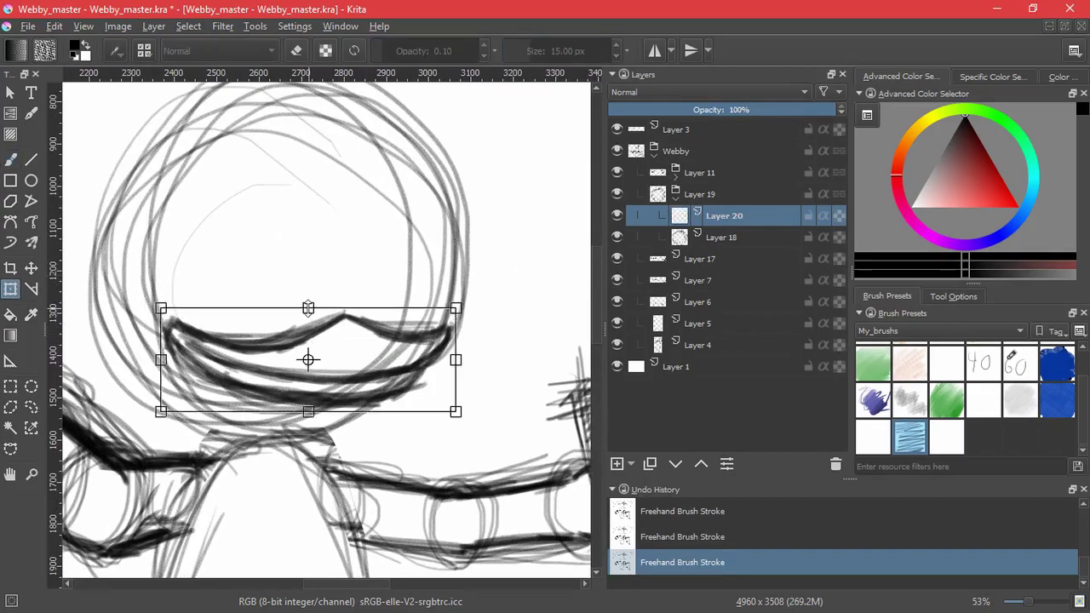
{"action": "left_click_drag", "start_coordinate": [308, 308], "coordinate": [308, 326]}
{"action": "left_click_drag", "start_coordinate": [162, 351], "coordinate": [162, 340]}
{"action": "left_click_drag", "start_coordinate": [339, 366], "coordinate": [356, 351]}
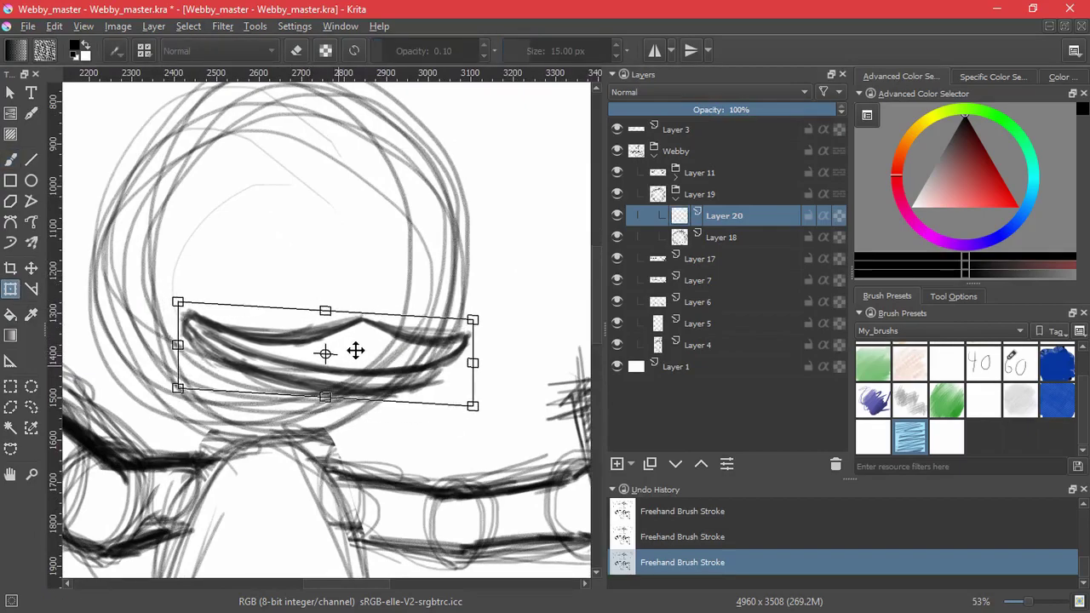
{"action": "key", "text": "Return"}
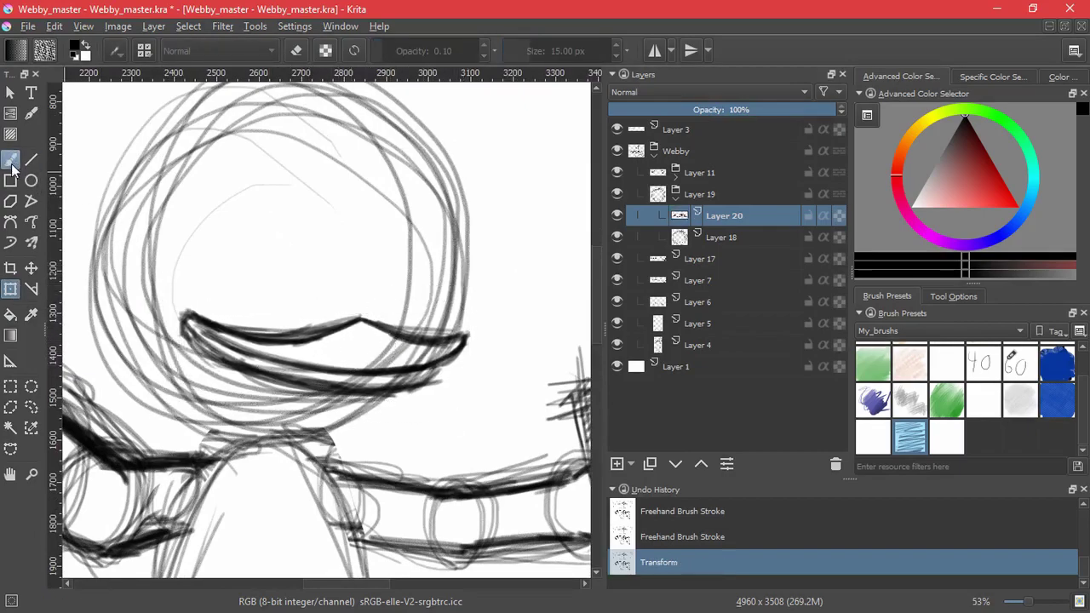
Erase the beak's wavy upper edge and central peak using the 60 px ink brush in eraser mode.
{"action": "left_click", "coordinate": [12, 168]}
{"action": "left_click", "coordinate": [1014, 371]}
{"action": "mouse_move", "coordinate": [372, 327]}
{"action": "left_mouse_down"}
{"action": "mouse_move", "coordinate": [313, 340]}
{"action": "mouse_move", "coordinate": [426, 331]}
{"action": "left_mouse_up"}
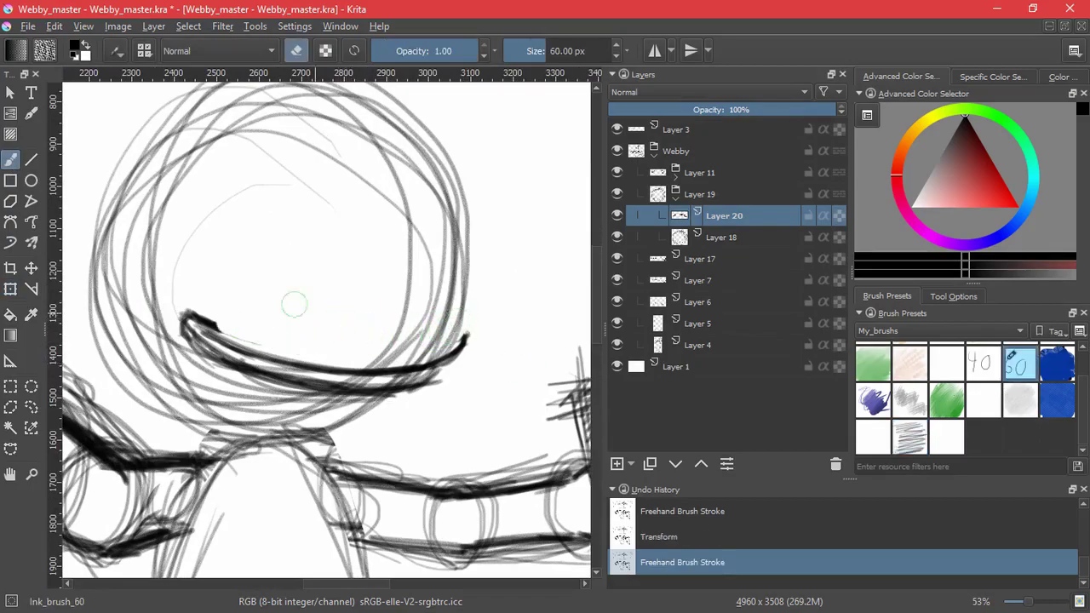
Redraw the beak's upper edge with the 15 px sketch brush as a shallow curve with a small notch near the right end.
{"action": "left_click", "coordinate": [909, 437]}
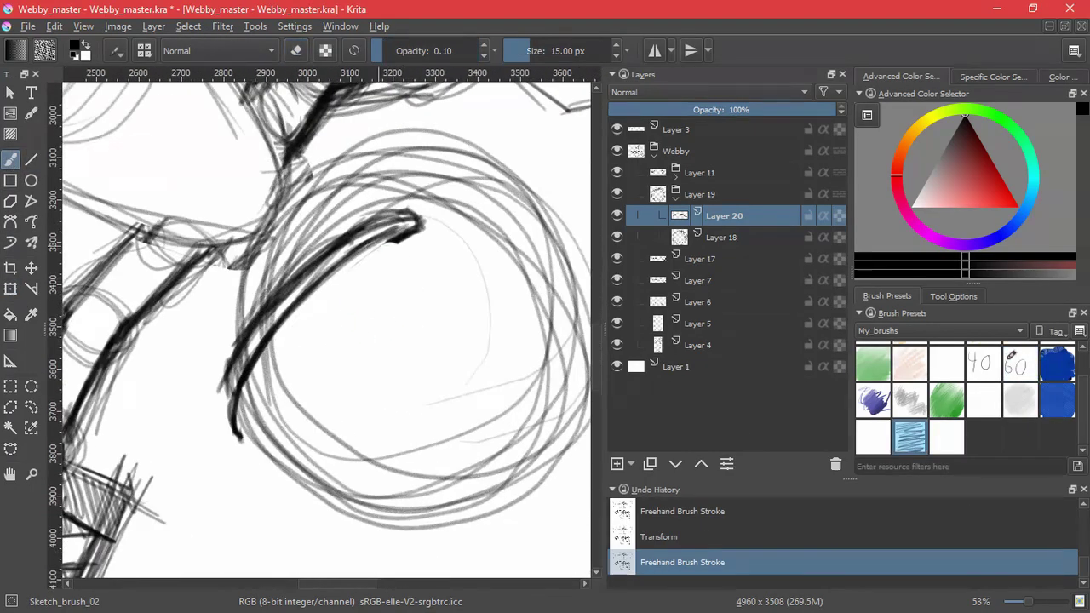
{"action": "mouse_move", "coordinate": [400, 242]}
{"action": "left_mouse_down"}
{"action": "mouse_move", "coordinate": [341, 298]}
{"action": "mouse_move", "coordinate": [291, 413]}
{"action": "left_mouse_up"}
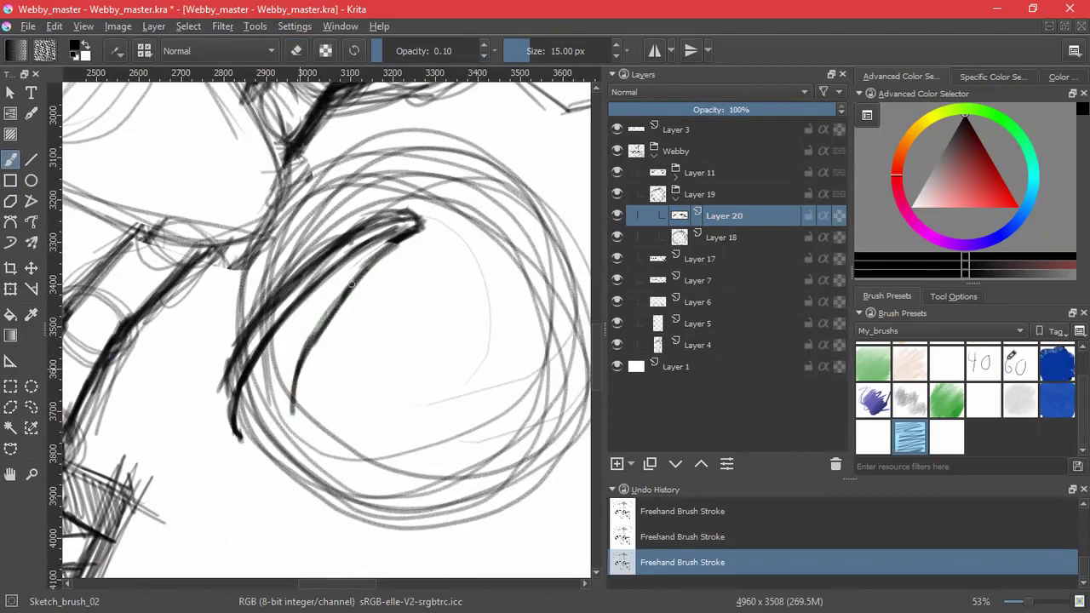
{"action": "mouse_move", "coordinate": [418, 224]}
{"action": "left_mouse_down"}
{"action": "mouse_move", "coordinate": [327, 327]}
{"action": "mouse_move", "coordinate": [292, 409]}
{"action": "left_mouse_up"}
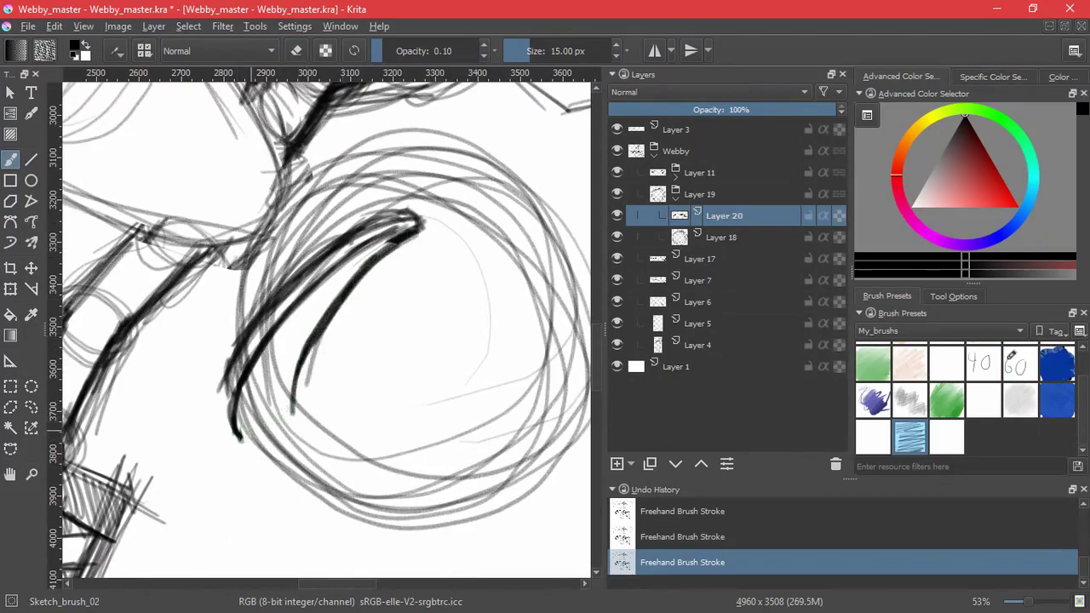
{"action": "left_click_drag", "start_coordinate": [297, 369], "coordinate": [243, 436]}
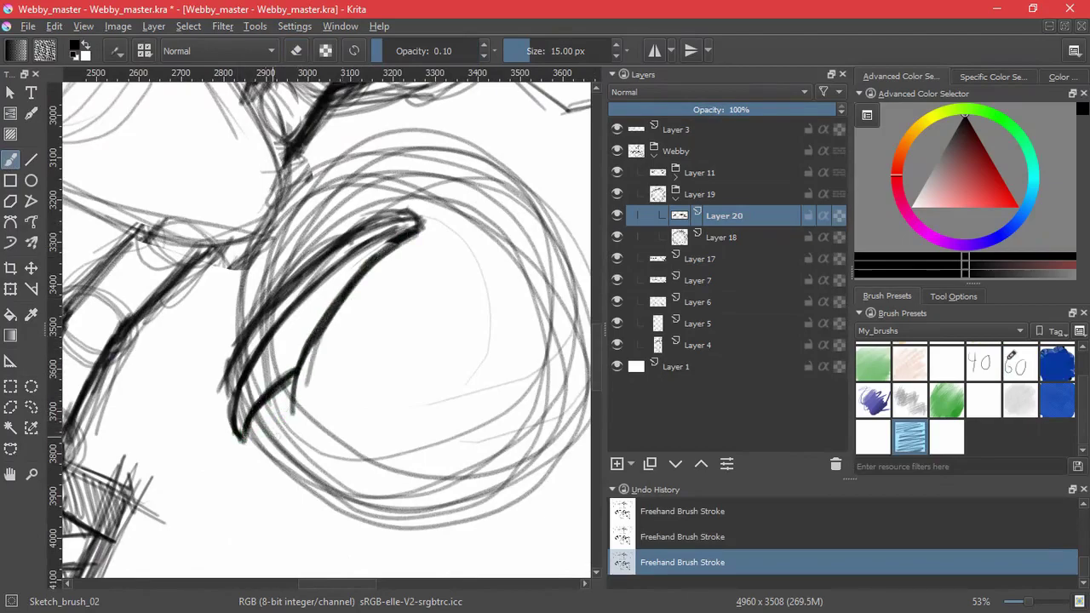
{"action": "mouse_move", "coordinate": [292, 400]}
{"action": "left_mouse_down"}
{"action": "mouse_move", "coordinate": [276, 273]}
{"action": "mouse_move", "coordinate": [375, 309]}
{"action": "mouse_move", "coordinate": [359, 333]}
{"action": "left_mouse_up"}
{"action": "mouse_move", "coordinate": [424, 323]}
{"action": "left_mouse_down"}
{"action": "mouse_move", "coordinate": [449, 331]}
{"action": "mouse_move", "coordinate": [256, 341]}
{"action": "left_mouse_up"}
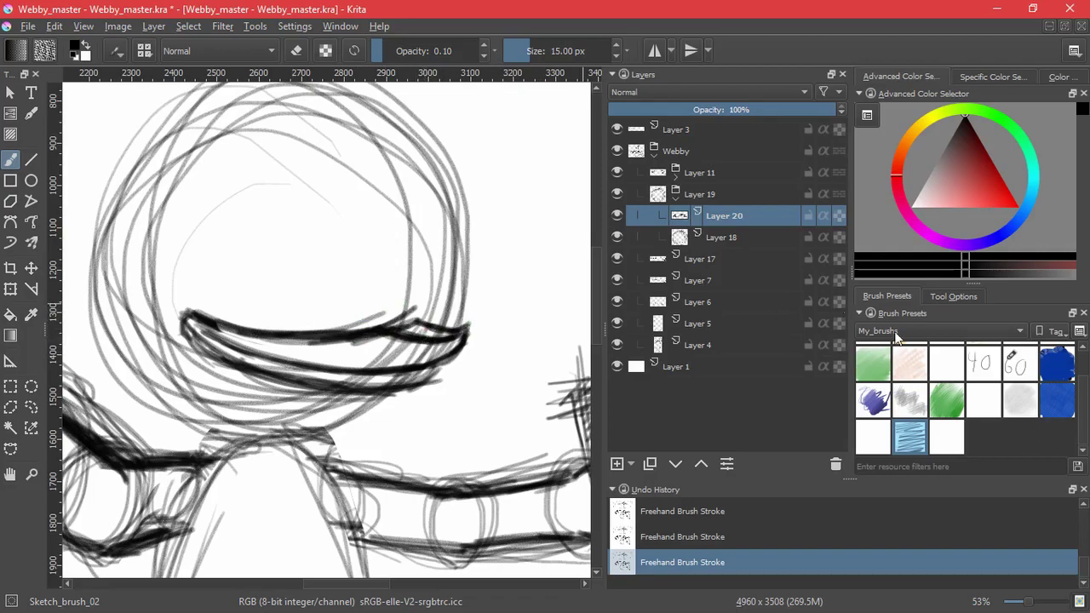
Erase the middle of the beak's upper edge and redraw it as a lower, smoother curve meeting the notch near the right end.
{"action": "left_click", "coordinate": [1016, 364]}
{"action": "key", "text": "e"}
{"action": "mouse_move", "coordinate": [392, 330]}
{"action": "left_mouse_down"}
{"action": "mouse_move", "coordinate": [450, 340]}
{"action": "mouse_move", "coordinate": [278, 336]}
{"action": "mouse_move", "coordinate": [369, 344]}
{"action": "left_mouse_up"}
{"action": "left_click", "coordinate": [909, 437]}
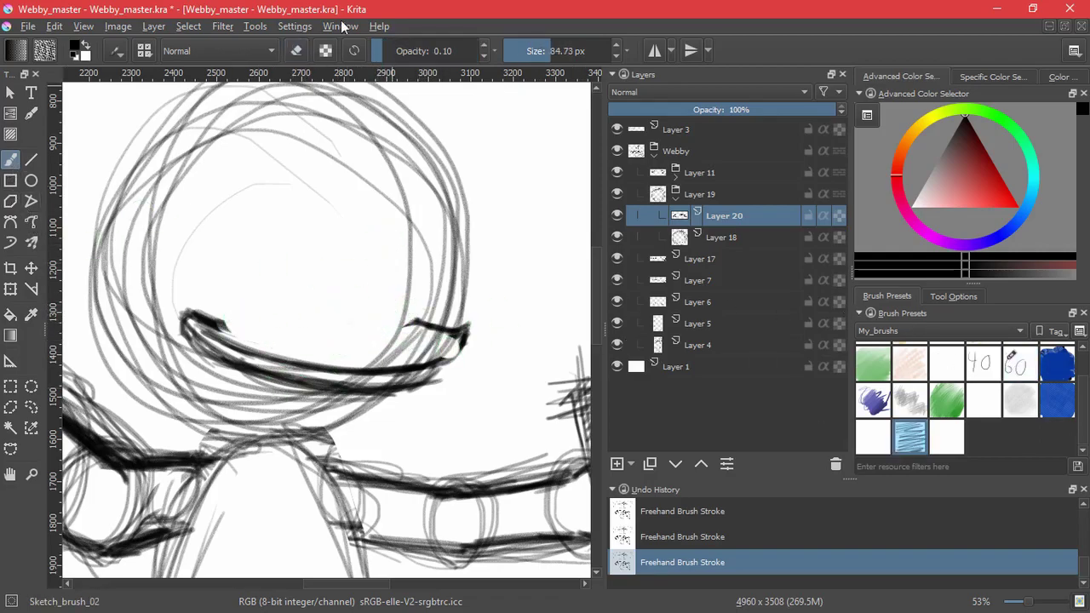
{"action": "left_click", "coordinate": [354, 51]}
{"action": "mouse_move", "coordinate": [473, 388]}
{"action": "left_mouse_down"}
{"action": "mouse_move", "coordinate": [455, 253]}
{"action": "mouse_move", "coordinate": [426, 226]}
{"action": "left_mouse_up"}
{"action": "mouse_move", "coordinate": [345, 248]}
{"action": "left_mouse_down"}
{"action": "mouse_move", "coordinate": [333, 359]}
{"action": "mouse_move", "coordinate": [280, 443]}
{"action": "mouse_move", "coordinate": [329, 368]}
{"action": "mouse_move", "coordinate": [293, 432]}
{"action": "left_mouse_up"}
{"action": "mouse_move", "coordinate": [383, 324]}
{"action": "left_mouse_down"}
{"action": "mouse_move", "coordinate": [375, 255]}
{"action": "mouse_move", "coordinate": [477, 374]}
{"action": "mouse_move", "coordinate": [518, 328]}
{"action": "left_mouse_up"}
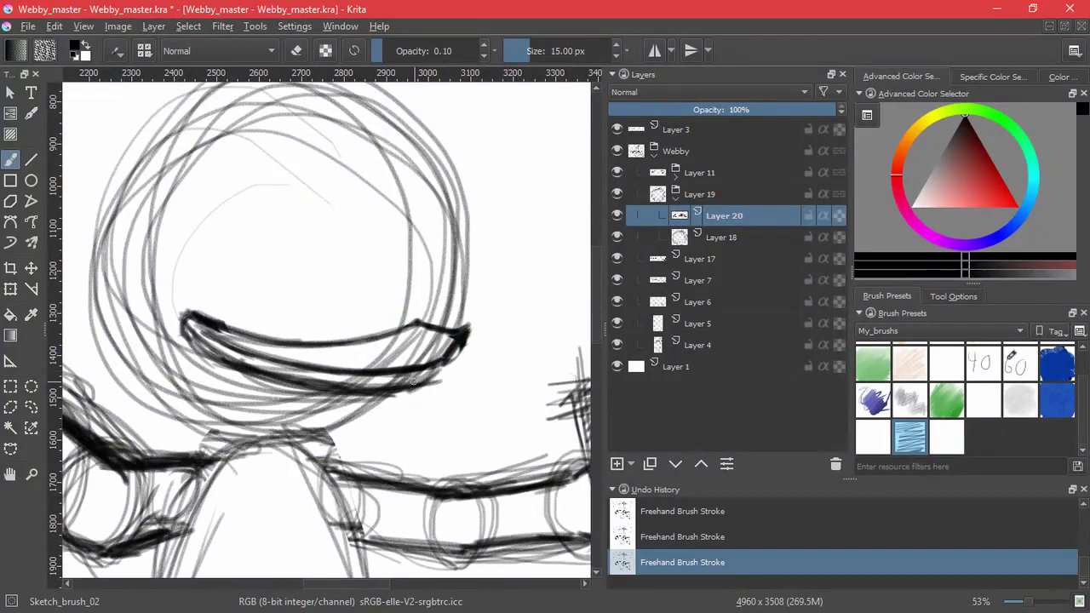
Rework the beak's right end with the peak closer to the centre and a rounded, upturned tip.
{"action": "mouse_move", "coordinate": [417, 336]}
{"action": "left_mouse_down"}
{"action": "mouse_move", "coordinate": [390, 327]}
{"action": "mouse_move", "coordinate": [424, 337]}
{"action": "mouse_move", "coordinate": [414, 320]}
{"action": "mouse_move", "coordinate": [475, 335]}
{"action": "left_mouse_up"}
{"action": "left_click", "coordinate": [1015, 364]}
{"action": "left_click", "coordinate": [909, 437]}
{"action": "mouse_move", "coordinate": [390, 328]}
{"action": "left_mouse_down"}
{"action": "mouse_move", "coordinate": [460, 337]}
{"action": "mouse_move", "coordinate": [397, 330]}
{"action": "left_mouse_up"}
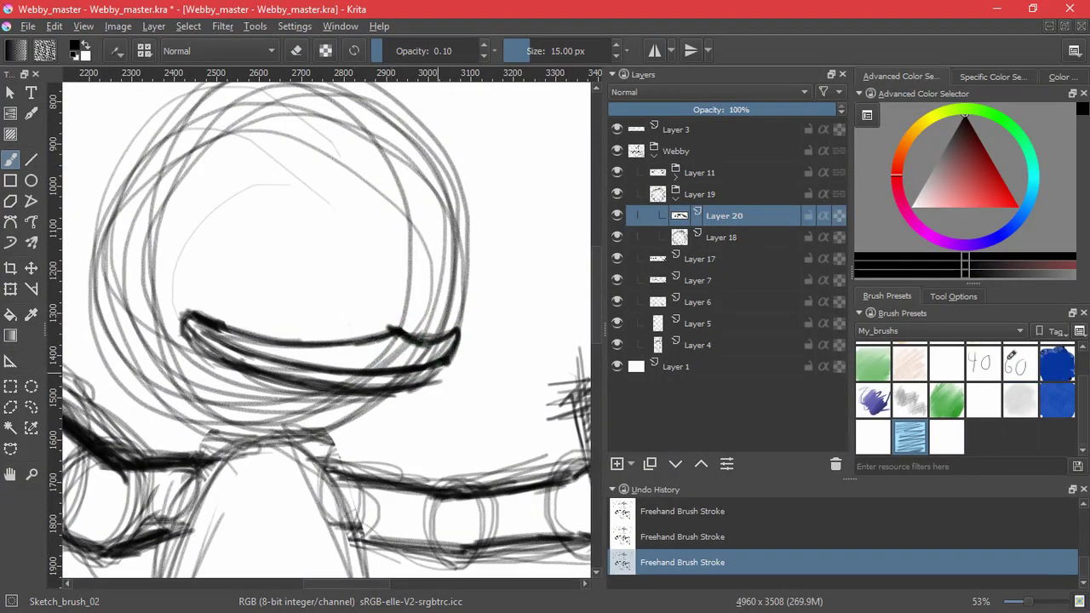
Erase the stray strokes below the beak's right corner and save the document.
{"action": "key", "text": "e"}
{"action": "mouse_move", "coordinate": [418, 370]}
{"action": "left_mouse_down"}
{"action": "mouse_move", "coordinate": [411, 383]}
{"action": "mouse_move", "coordinate": [443, 368]}
{"action": "left_mouse_up"}
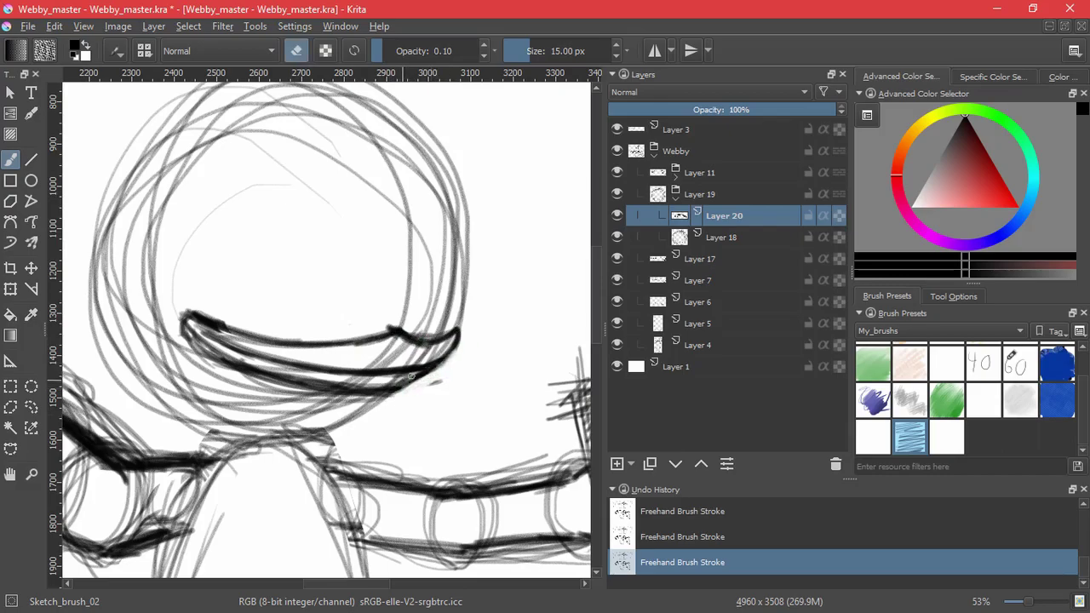
{"action": "key", "text": "ctrl+s"}
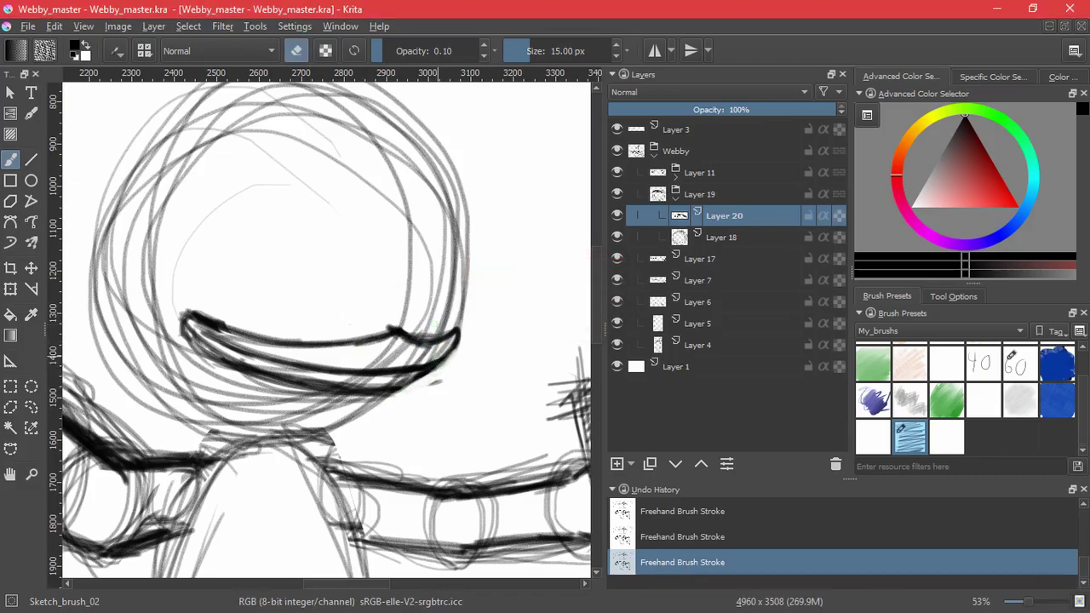
Clean up the beak's right corner and lower edge by alternately erasing rough strokes and redrawing the lines.
{"action": "left_click_drag", "start_coordinate": [422, 394], "coordinate": [508, 379]}
{"action": "mouse_move", "coordinate": [509, 379]}
{"action": "left_mouse_down"}
{"action": "mouse_move", "coordinate": [511, 287]}
{"action": "mouse_move", "coordinate": [482, 226]}
{"action": "mouse_move", "coordinate": [416, 243]}
{"action": "mouse_move", "coordinate": [233, 448]}
{"action": "mouse_move", "coordinate": [426, 228]}
{"action": "mouse_move", "coordinate": [296, 383]}
{"action": "left_mouse_up"}
{"action": "key", "text": "e"}
{"action": "key", "text": "e"}
{"action": "mouse_move", "coordinate": [388, 309]}
{"action": "left_mouse_down"}
{"action": "mouse_move", "coordinate": [264, 434]}
{"action": "mouse_move", "coordinate": [417, 247]}
{"action": "mouse_move", "coordinate": [247, 443]}
{"action": "mouse_move", "coordinate": [415, 246]}
{"action": "mouse_move", "coordinate": [273, 401]}
{"action": "mouse_move", "coordinate": [353, 316]}
{"action": "mouse_move", "coordinate": [303, 377]}
{"action": "mouse_move", "coordinate": [388, 320]}
{"action": "left_mouse_up"}
{"action": "key", "text": "e"}
{"action": "key", "text": "e"}
{"action": "key", "text": "e"}
{"action": "key", "text": "e"}
{"action": "key", "text": "e"}
{"action": "mouse_move", "coordinate": [420, 256]}
{"action": "left_mouse_down"}
{"action": "mouse_move", "coordinate": [390, 337]}
{"action": "mouse_move", "coordinate": [373, 342]}
{"action": "mouse_move", "coordinate": [417, 256]}
{"action": "mouse_move", "coordinate": [298, 464]}
{"action": "mouse_move", "coordinate": [175, 506]}
{"action": "left_mouse_up"}
{"action": "key", "text": "e"}
{"action": "key", "text": "e"}
{"action": "mouse_move", "coordinate": [243, 442]}
{"action": "left_mouse_down"}
{"action": "mouse_move", "coordinate": [128, 494]}
{"action": "mouse_move", "coordinate": [199, 475]}
{"action": "mouse_move", "coordinate": [244, 443]}
{"action": "left_mouse_up"}
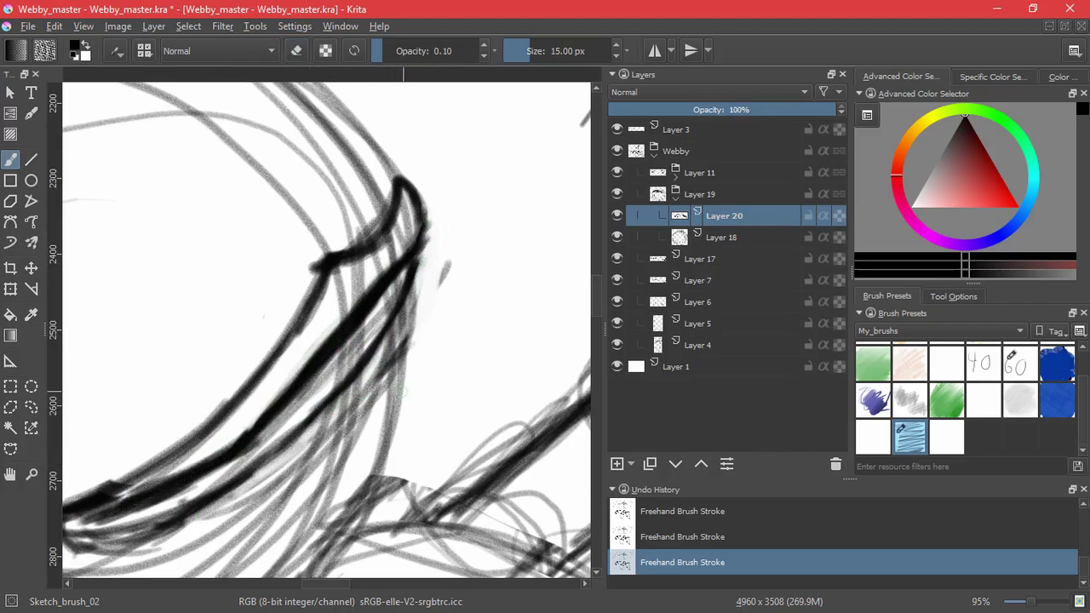
{"action": "scroll", "coordinate": [421, 392], "scroll_direction": "down", "scroll_amount": 2}
{"action": "mouse_move", "coordinate": [442, 388]}
{"action": "left_mouse_down"}
{"action": "mouse_move", "coordinate": [480, 421]}
{"action": "mouse_move", "coordinate": [377, 455]}
{"action": "mouse_move", "coordinate": [411, 429]}
{"action": "left_mouse_up"}
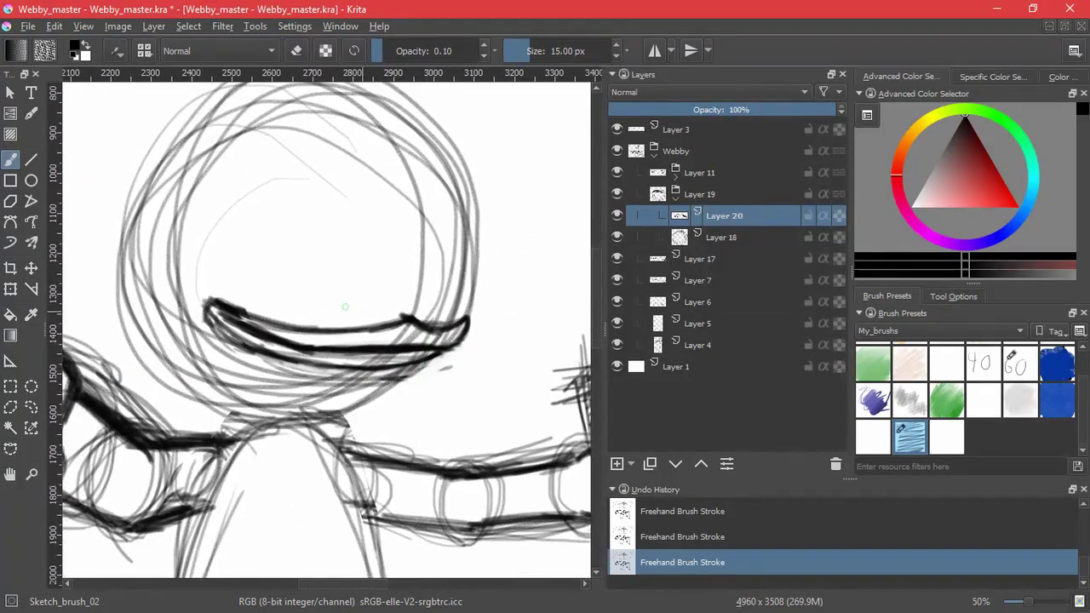
Enclose the beak in a cage transform with eight anchor points around its outline.
{"action": "key", "text": "ctrl+t"}
{"action": "left_click", "coordinate": [953, 295]}
{"action": "left_click", "coordinate": [933, 333]}
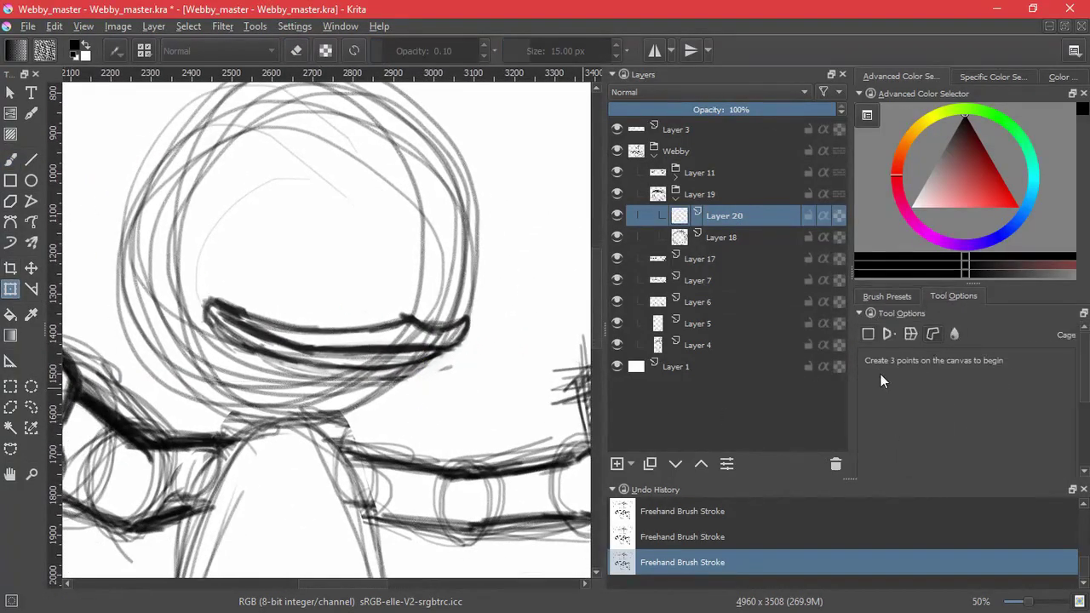
{"action": "left_click", "coordinate": [191, 274]}
{"action": "left_click", "coordinate": [306, 313]}
{"action": "left_click", "coordinate": [401, 300]}
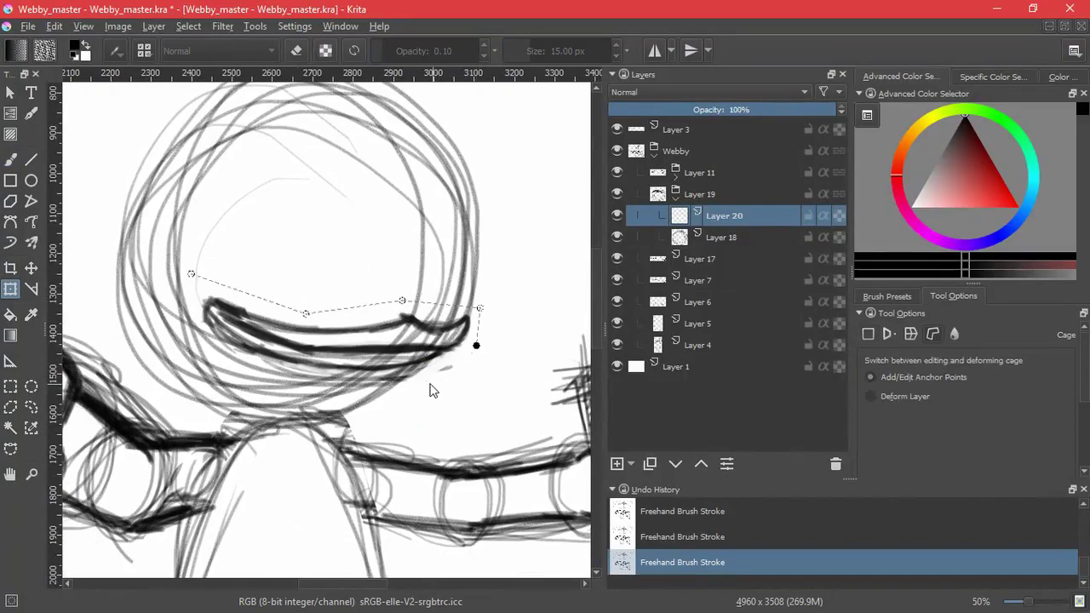
{"action": "left_click", "coordinate": [402, 381]}
{"action": "left_click", "coordinate": [296, 377]}
{"action": "left_click", "coordinate": [179, 338]}
{"action": "left_click", "coordinate": [189, 276]}
Deform the cage to raise the beak's left end and right upper edge, apply it, and move the beak slightly down.
{"action": "left_click_drag", "start_coordinate": [190, 276], "coordinate": [209, 252]}
{"action": "left_click_drag", "start_coordinate": [402, 301], "coordinate": [402, 289]}
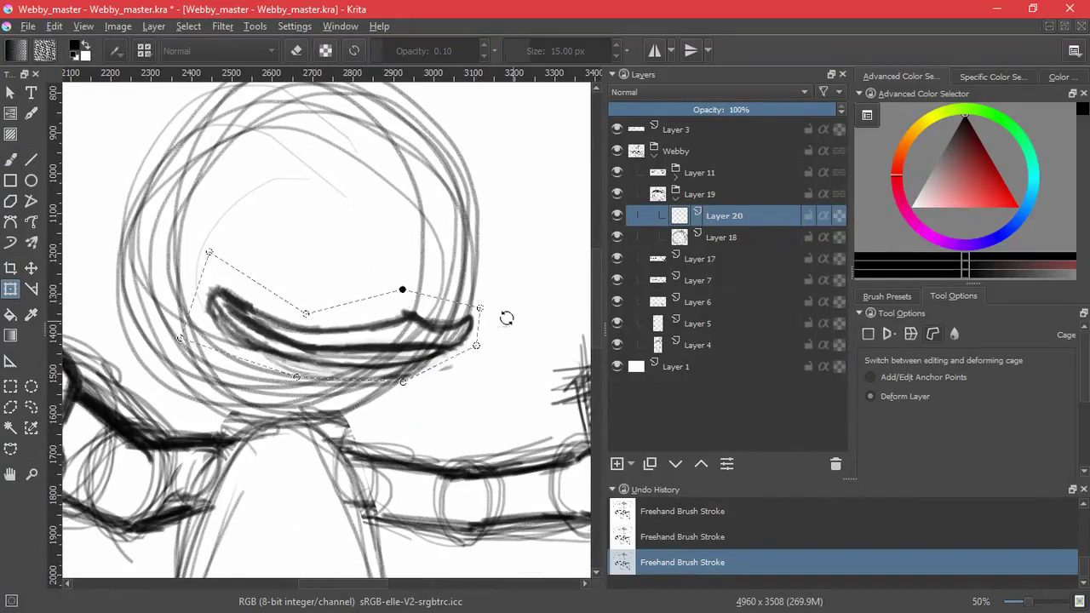
{"action": "left_click_drag", "start_coordinate": [480, 308], "coordinate": [479, 295]}
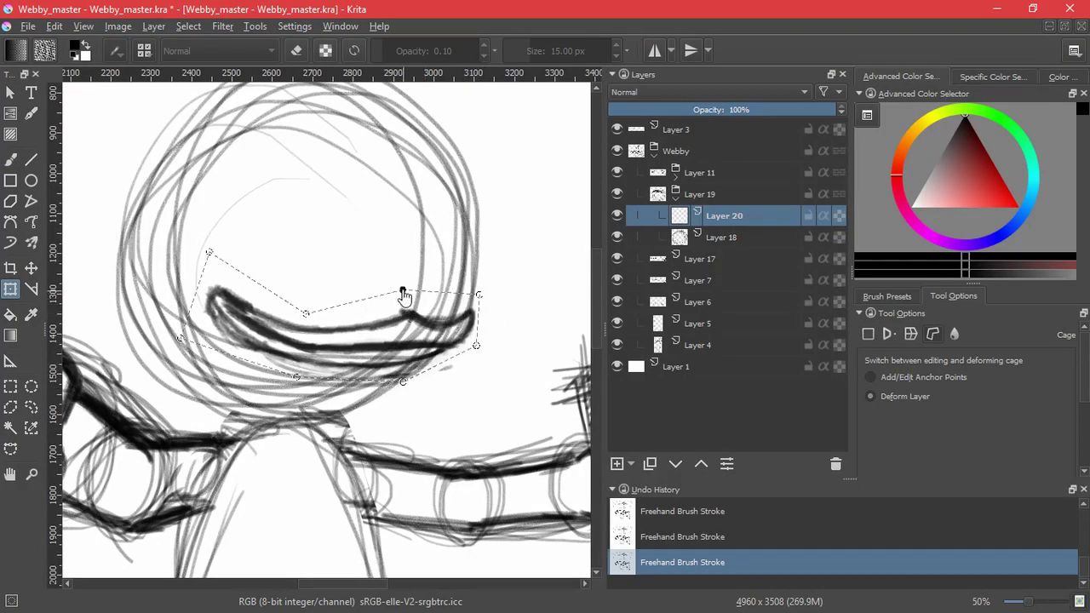
{"action": "left_click_drag", "start_coordinate": [403, 292], "coordinate": [403, 287]}
{"action": "left_click_drag", "start_coordinate": [402, 382], "coordinate": [402, 386]}
{"action": "left_click_drag", "start_coordinate": [179, 338], "coordinate": [192, 335]}
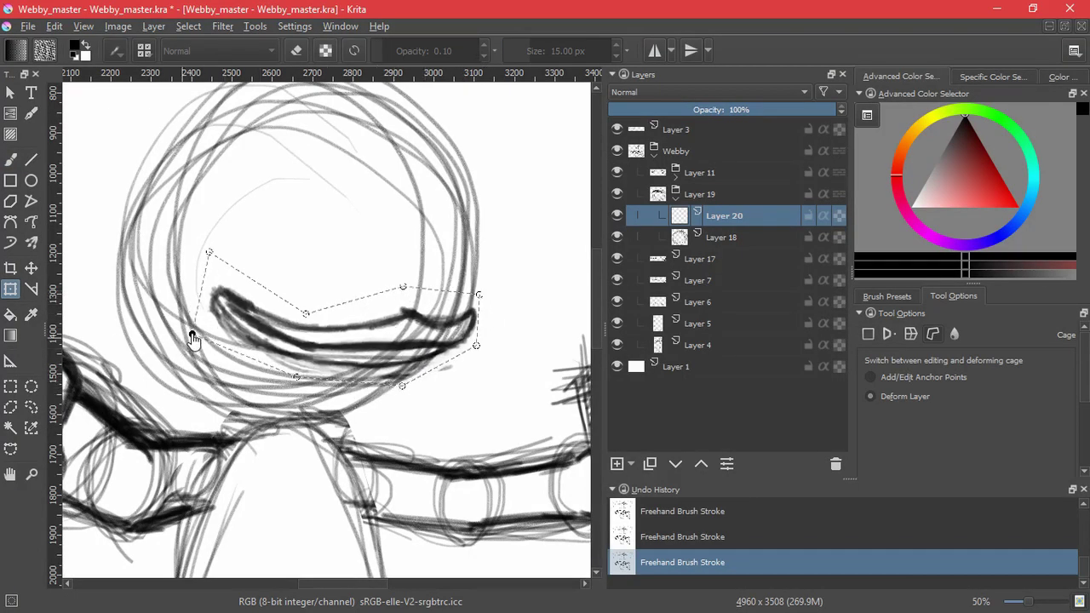
{"action": "key", "text": "Return"}
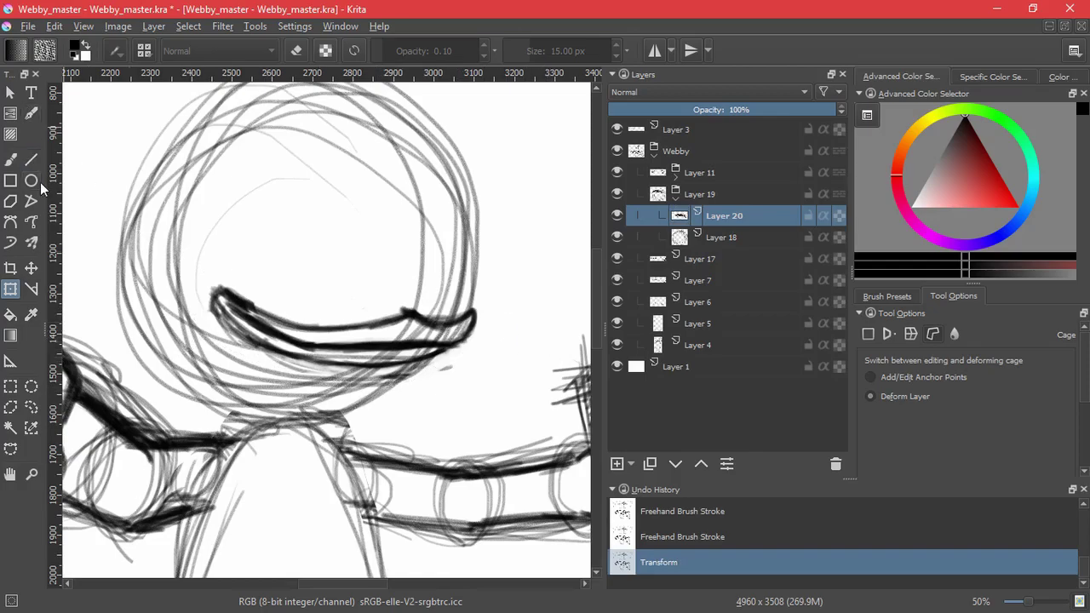
{"action": "left_click", "coordinate": [30, 267]}
{"action": "left_click_drag", "start_coordinate": [375, 345], "coordinate": [424, 336]}
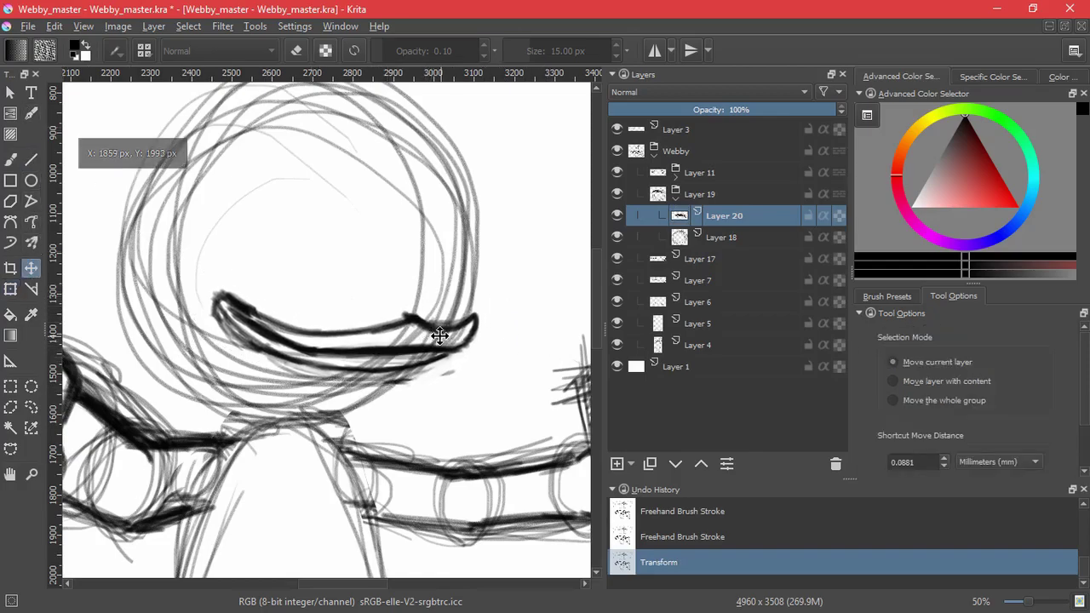
Examine the beak's placement in the full drawing with the canvas straightened.
{"action": "key", "text": "2"}
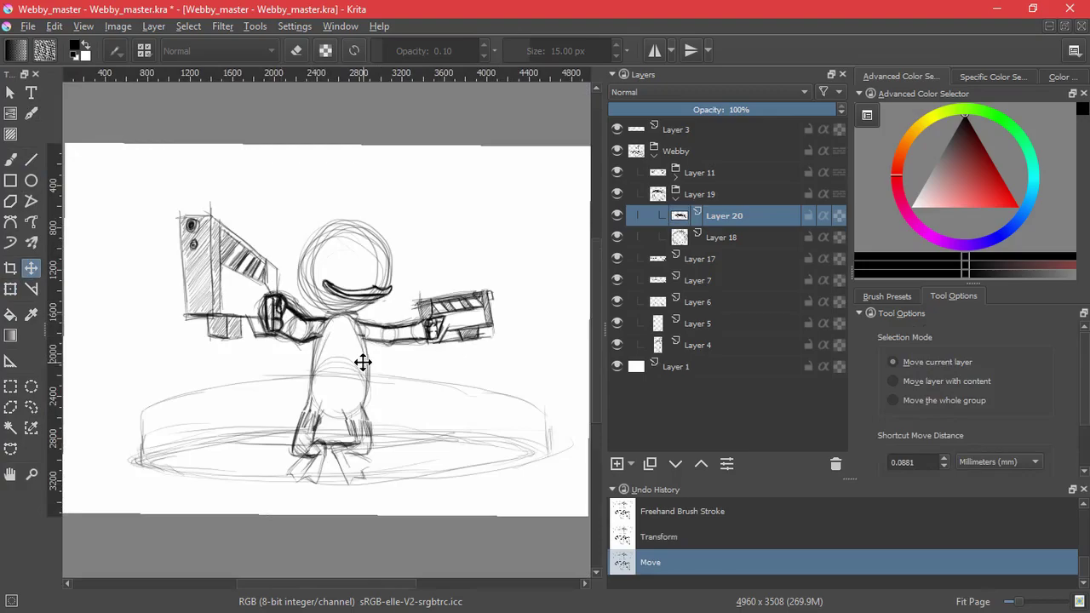
{"action": "key", "text": "6"}
{"action": "key", "text": "6"}
{"action": "key", "text": "6"}
{"action": "key", "text": "6"}
{"action": "key", "text": "6"}
{"action": "key", "text": "6"}
{"action": "key", "text": "6"}
{"action": "key", "text": "6"}
{"action": "key", "text": "6"}
{"action": "key", "text": "6"}
{"action": "key", "text": "6"}
{"action": "key", "text": "6"}
{"action": "key", "text": "6"}
{"action": "key", "text": "6"}
{"action": "key", "text": "6"}
{"action": "key", "text": "6"}
{"action": "key", "text": "6"}
{"action": "key", "text": "6"}
{"action": "key", "text": "6"}
{"action": "key", "text": "5"}
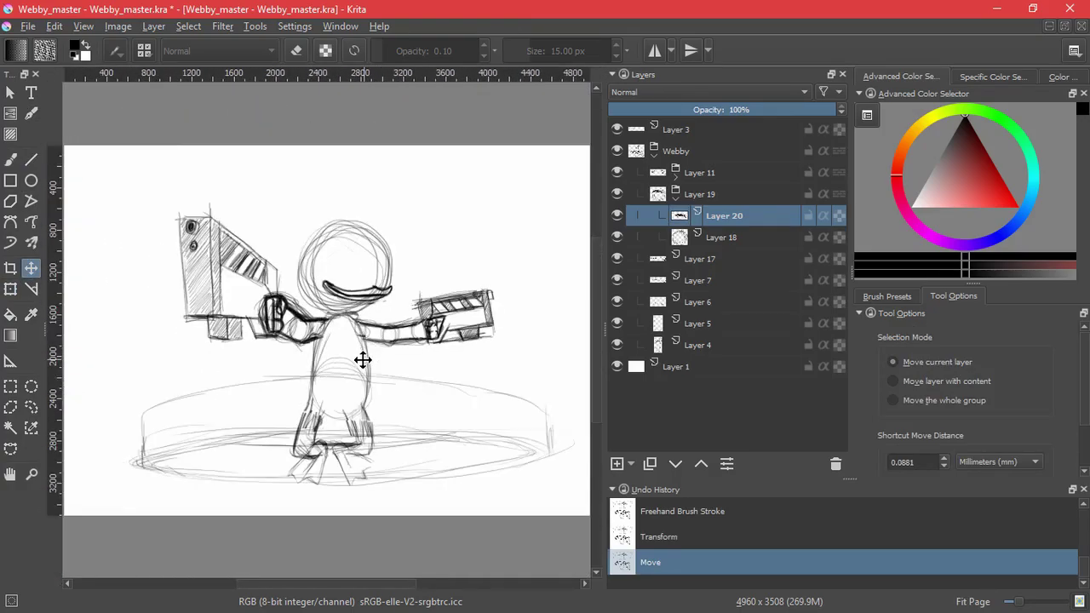
Nudge the beak on the head and add a new layer above Layer 20 inside the head's group.
{"action": "key", "text": "b"}
{"action": "left_click_drag", "start_coordinate": [338, 308], "coordinate": [485, 301]}
{"action": "left_click_drag", "start_coordinate": [486, 300], "coordinate": [490, 413]}
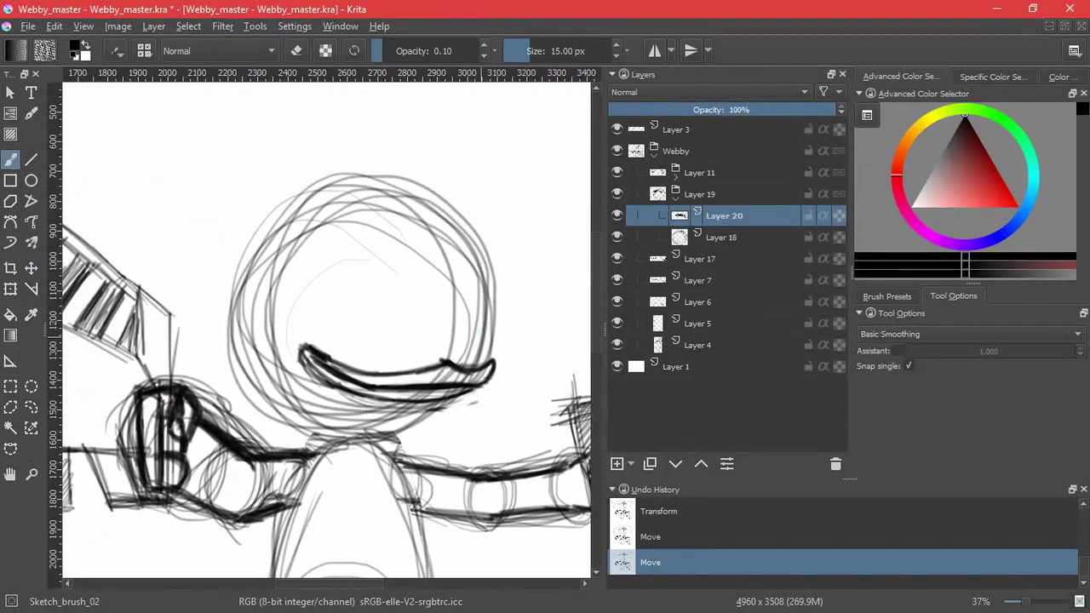
{"action": "left_click_drag", "start_coordinate": [473, 293], "coordinate": [431, 287]}
{"action": "left_click", "coordinate": [617, 465]}
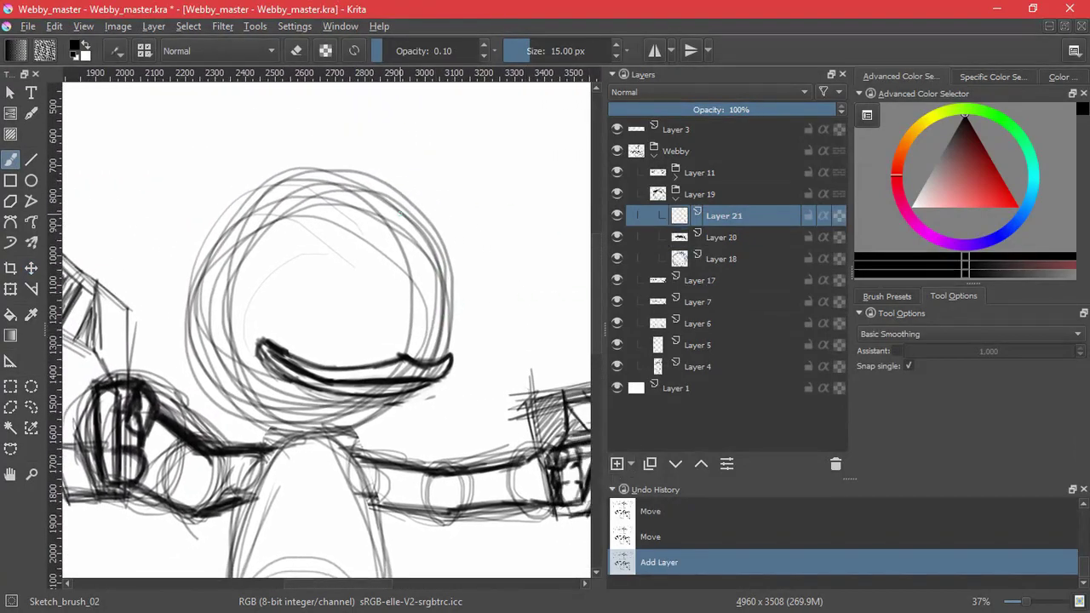
{"action": "left_click", "coordinate": [510, 612]}
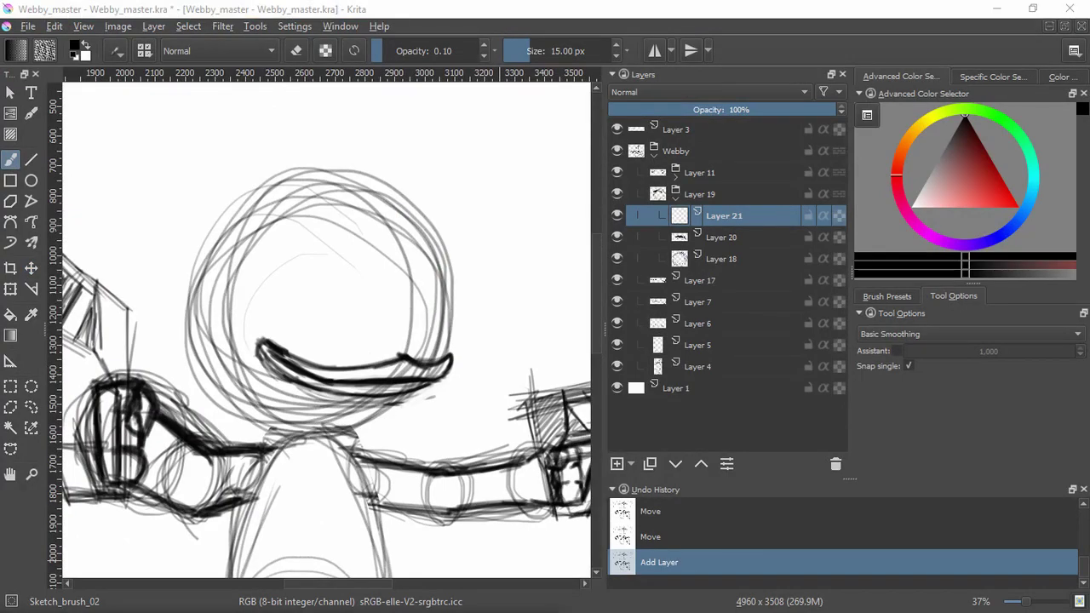
{"action": "left_click", "coordinate": [463, 157]}
{"action": "left_click_drag", "start_coordinate": [456, 205], "coordinate": [452, 300]}
{"action": "key", "text": "ctrl+z"}
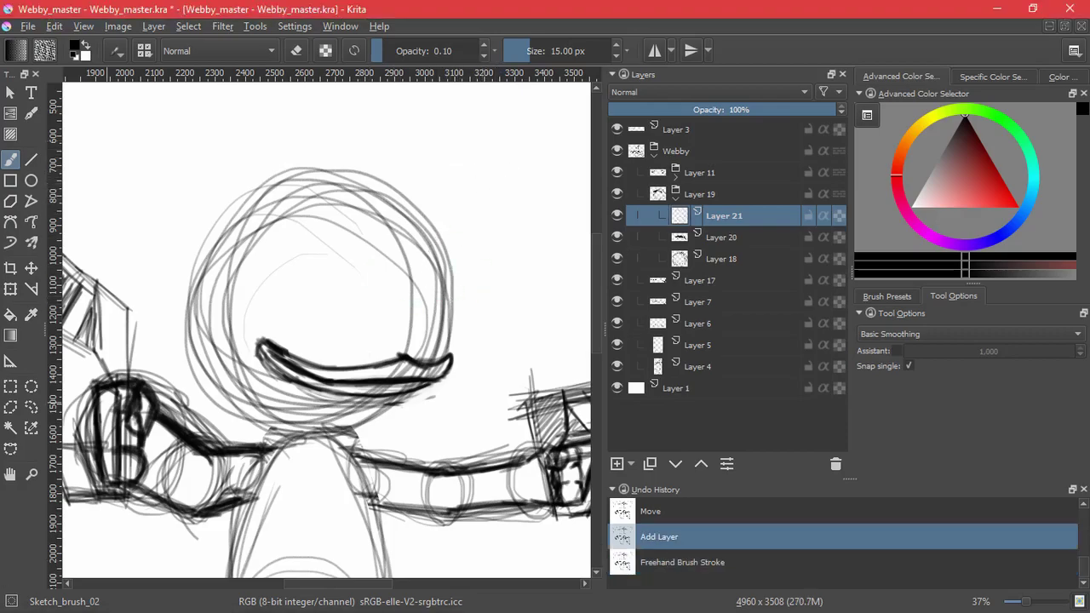
{"action": "key", "text": "alt+Tab"}
{"action": "left_click", "coordinate": [475, 7]}
Sketch a face outline above the beak with a straight slanted top, a curved left and lower side, and a short right side.
{"action": "left_click_drag", "start_coordinate": [310, 263], "coordinate": [476, 258]}
{"action": "mouse_move", "coordinate": [318, 260]}
{"action": "left_mouse_down"}
{"action": "mouse_move", "coordinate": [474, 275]}
{"action": "mouse_move", "coordinate": [288, 257]}
{"action": "mouse_move", "coordinate": [409, 264]}
{"action": "left_mouse_up"}
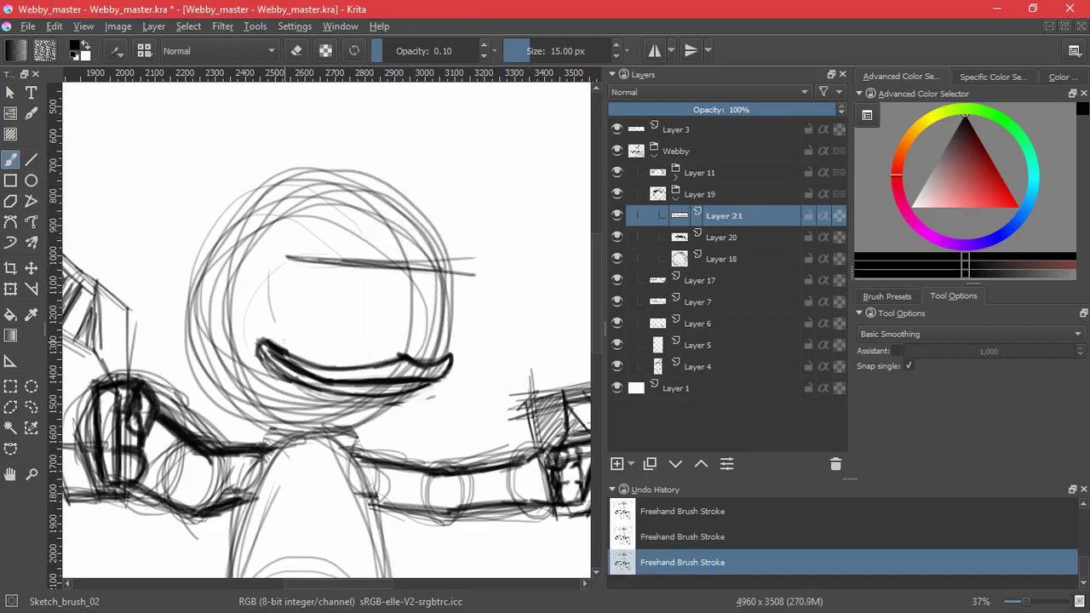
{"action": "left_click_drag", "start_coordinate": [283, 342], "coordinate": [303, 352]}
{"action": "mouse_move", "coordinate": [267, 294]}
{"action": "left_mouse_down"}
{"action": "mouse_move", "coordinate": [317, 360]}
{"action": "mouse_move", "coordinate": [338, 360]}
{"action": "left_mouse_up"}
{"action": "mouse_move", "coordinate": [269, 254]}
{"action": "left_mouse_down"}
{"action": "mouse_move", "coordinate": [299, 354]}
{"action": "mouse_move", "coordinate": [397, 361]}
{"action": "left_mouse_up"}
{"action": "mouse_move", "coordinate": [300, 347]}
{"action": "left_mouse_down"}
{"action": "mouse_move", "coordinate": [401, 363]}
{"action": "mouse_move", "coordinate": [463, 270]}
{"action": "left_mouse_up"}
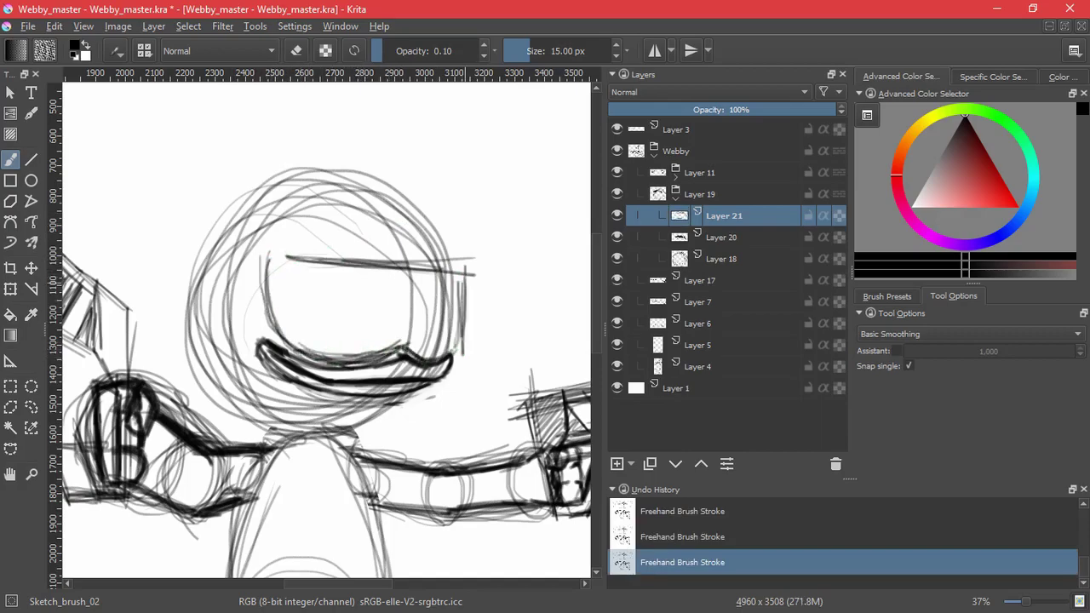
{"action": "mouse_move", "coordinate": [460, 350]}
{"action": "left_mouse_down"}
{"action": "mouse_move", "coordinate": [456, 265]}
{"action": "mouse_move", "coordinate": [312, 260]}
{"action": "mouse_move", "coordinate": [290, 332]}
{"action": "left_mouse_up"}
{"action": "left_click_drag", "start_coordinate": [279, 274], "coordinate": [302, 350]}
{"action": "left_click_drag", "start_coordinate": [282, 304], "coordinate": [320, 355]}
{"action": "mouse_move", "coordinate": [291, 322]}
{"action": "left_mouse_down"}
{"action": "mouse_move", "coordinate": [330, 357]}
{"action": "mouse_move", "coordinate": [357, 349]}
{"action": "left_mouse_up"}
{"action": "key", "text": "ctrl+z"}
{"action": "key", "text": "ctrl+z"}
{"action": "key", "text": "ctrl+z"}
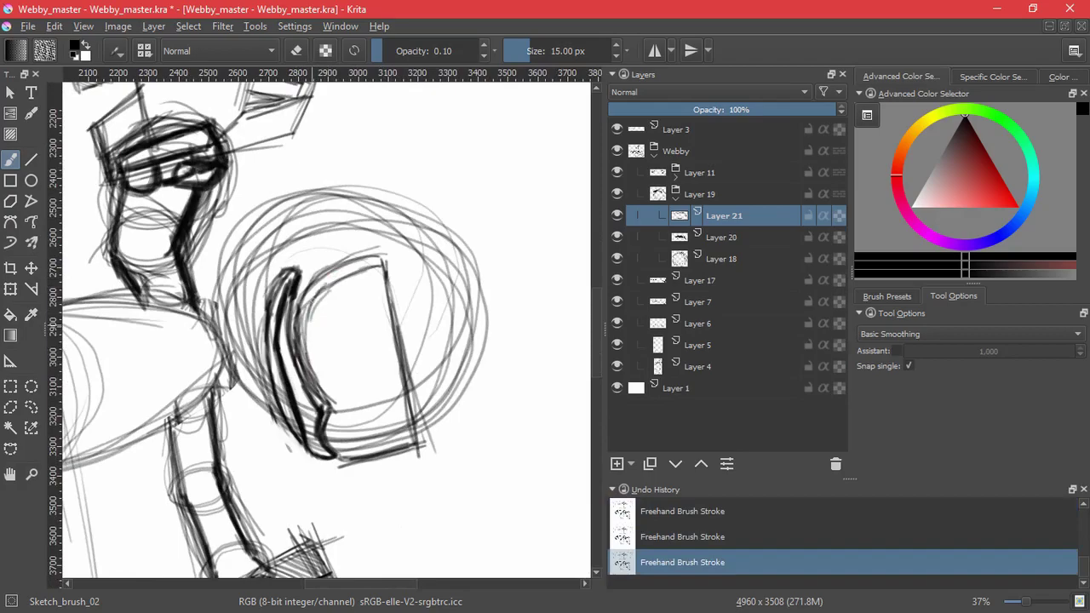
Darken the face outline's curved left and lower side and its straight top edge with repeated strokes.
{"action": "mouse_move", "coordinate": [325, 292]}
{"action": "left_mouse_down"}
{"action": "mouse_move", "coordinate": [329, 402]}
{"action": "mouse_move", "coordinate": [322, 394]}
{"action": "left_mouse_up"}
{"action": "left_click_drag", "start_coordinate": [337, 281], "coordinate": [305, 331]}
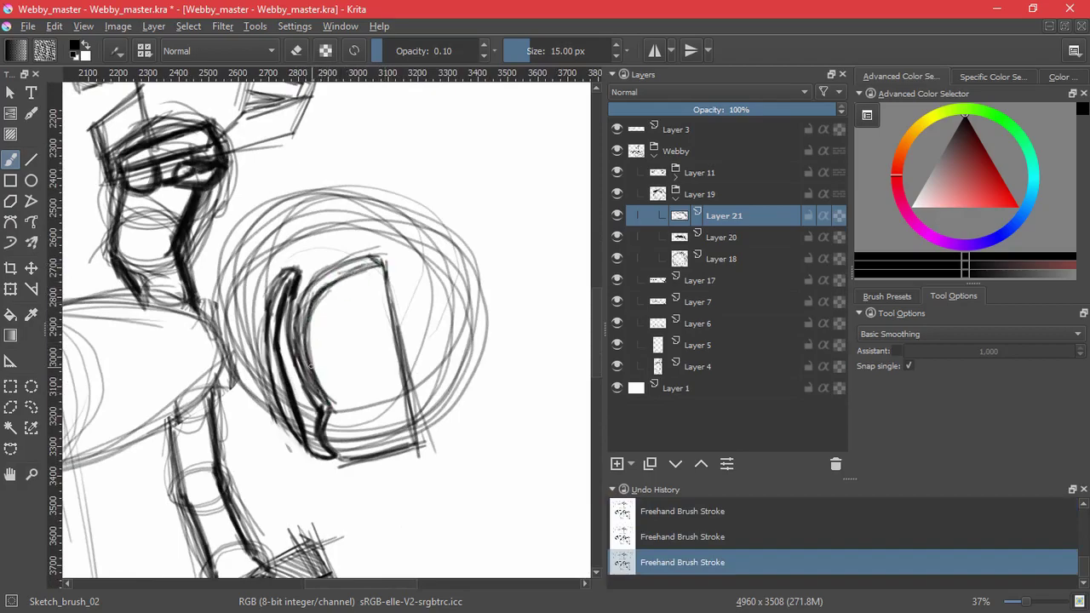
{"action": "left_click_drag", "start_coordinate": [380, 271], "coordinate": [401, 359]}
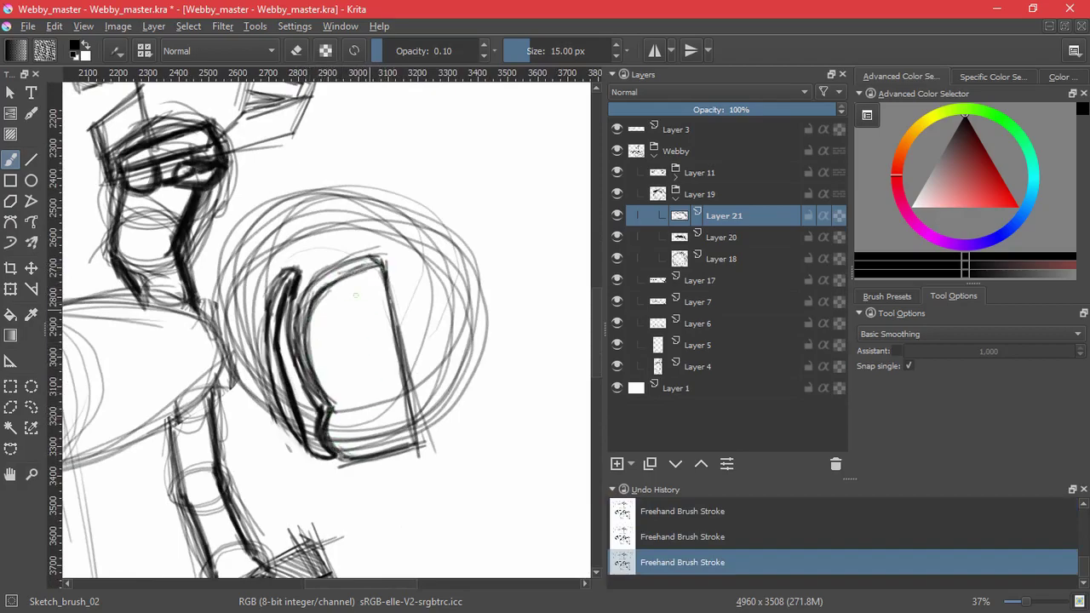
Draw a thick curved line from the face outline's upper left corner to the left edge of the head.
{"action": "mouse_move", "coordinate": [409, 281]}
{"action": "left_mouse_down"}
{"action": "mouse_move", "coordinate": [247, 375]}
{"action": "mouse_move", "coordinate": [240, 342]}
{"action": "left_mouse_up"}
{"action": "left_click_drag", "start_coordinate": [366, 396], "coordinate": [403, 241]}
{"action": "left_click_drag", "start_coordinate": [290, 233], "coordinate": [310, 321]}
{"action": "left_click_drag", "start_coordinate": [294, 230], "coordinate": [328, 325]}
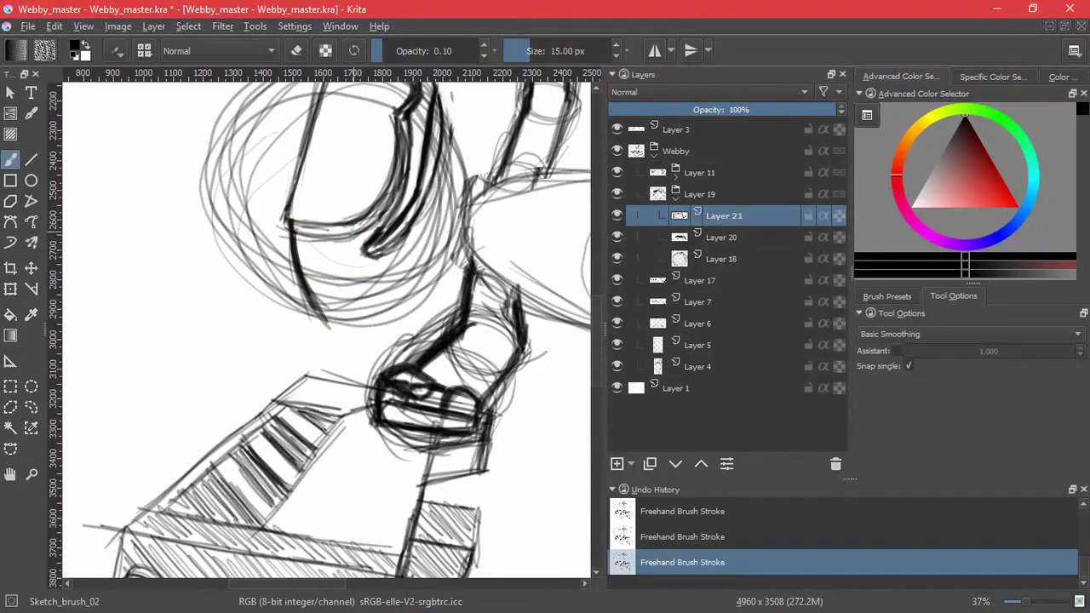
Draw the lower curve and the outer end of the side band running from the face outline to the head's left edge.
{"action": "left_click_drag", "start_coordinate": [379, 324], "coordinate": [352, 240]}
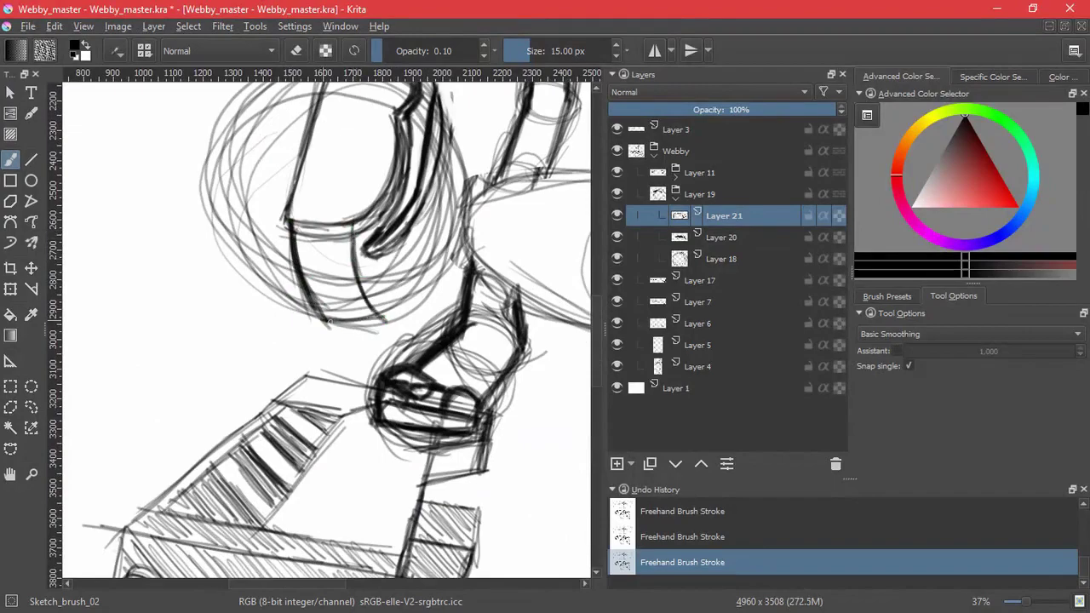
{"action": "left_click_drag", "start_coordinate": [329, 322], "coordinate": [385, 327]}
Add a new layer above Layer 21 and sketch a darkened eye circle inside the face outline, above the beak.
{"action": "key", "text": "4"}
{"action": "key", "text": "4"}
{"action": "key", "text": "4"}
{"action": "key", "text": "4"}
{"action": "key", "text": "4"}
{"action": "key", "text": "4"}
{"action": "key", "text": "4"}
{"action": "key", "text": "4"}
{"action": "key", "text": "4"}
{"action": "key", "text": "4"}
{"action": "key", "text": "4"}
{"action": "key", "text": "4"}
{"action": "key", "text": "4"}
{"action": "key", "text": "4"}
{"action": "key", "text": "4"}
{"action": "key", "text": "4"}
{"action": "key", "text": "4"}
{"action": "key", "text": "4"}
{"action": "key", "text": "4"}
{"action": "key", "text": "4"}
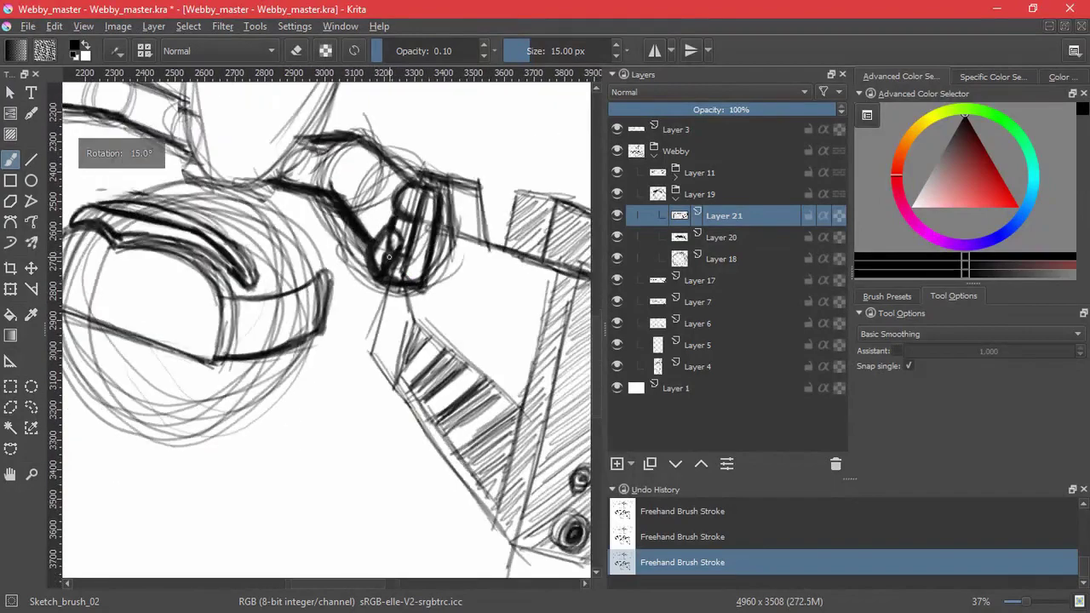
{"action": "key", "text": "5"}
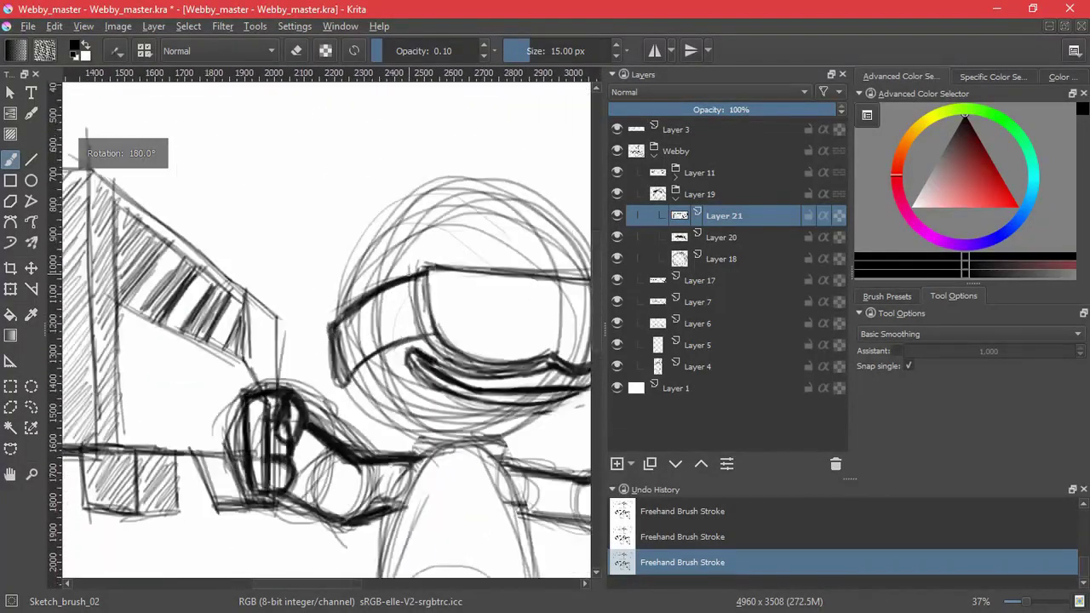
{"action": "key", "text": "m"}
{"action": "key", "text": "m"}
{"action": "left_click_drag", "start_coordinate": [483, 338], "coordinate": [342, 335]}
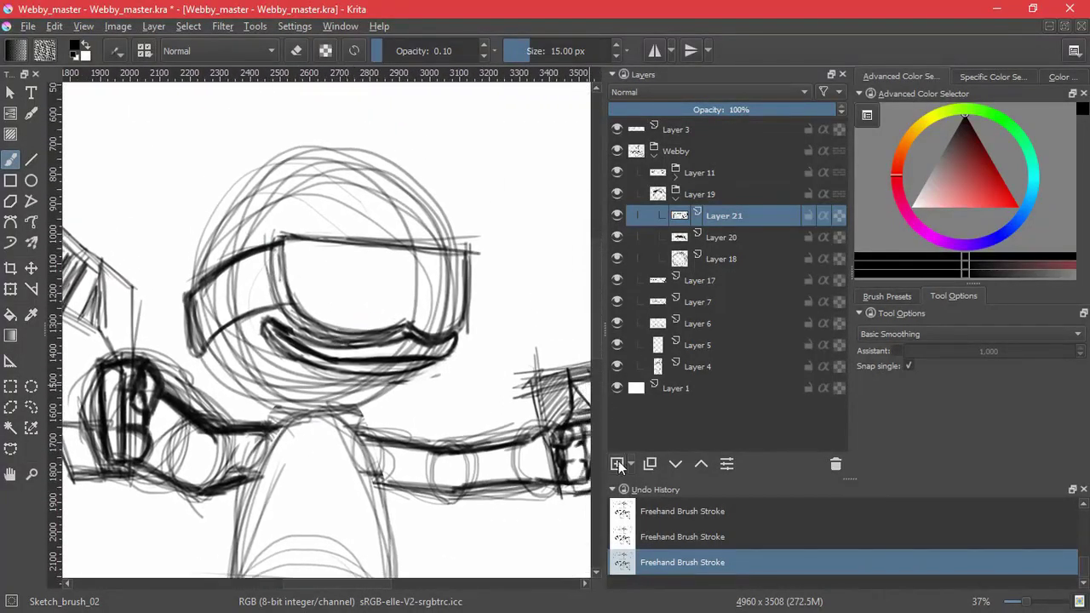
{"action": "left_click", "coordinate": [618, 464]}
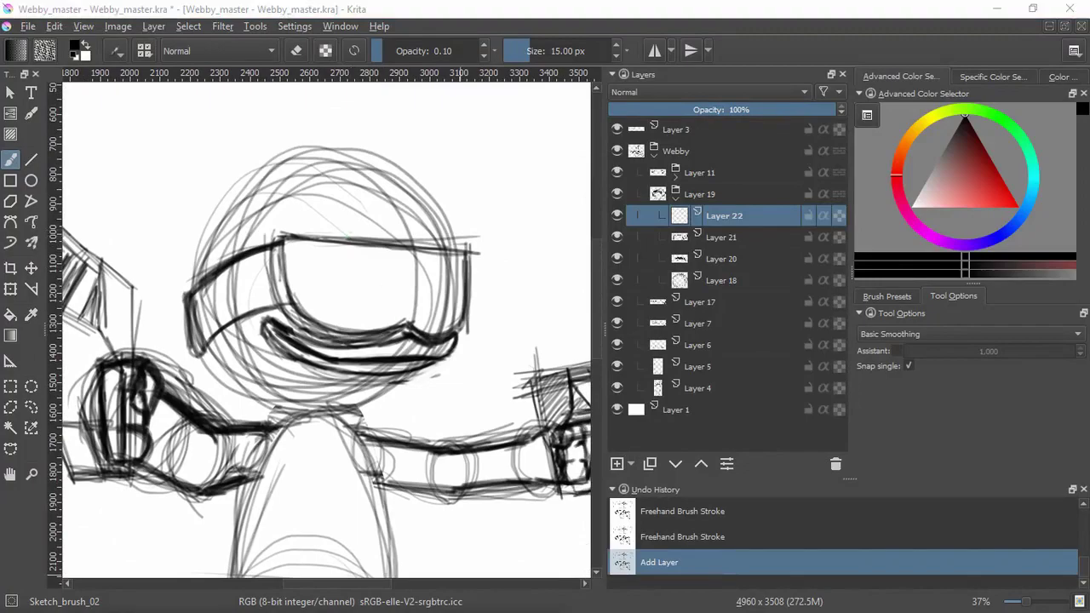
{"action": "left_click", "coordinate": [498, 184]}
{"action": "key", "text": "ctrl+z"}
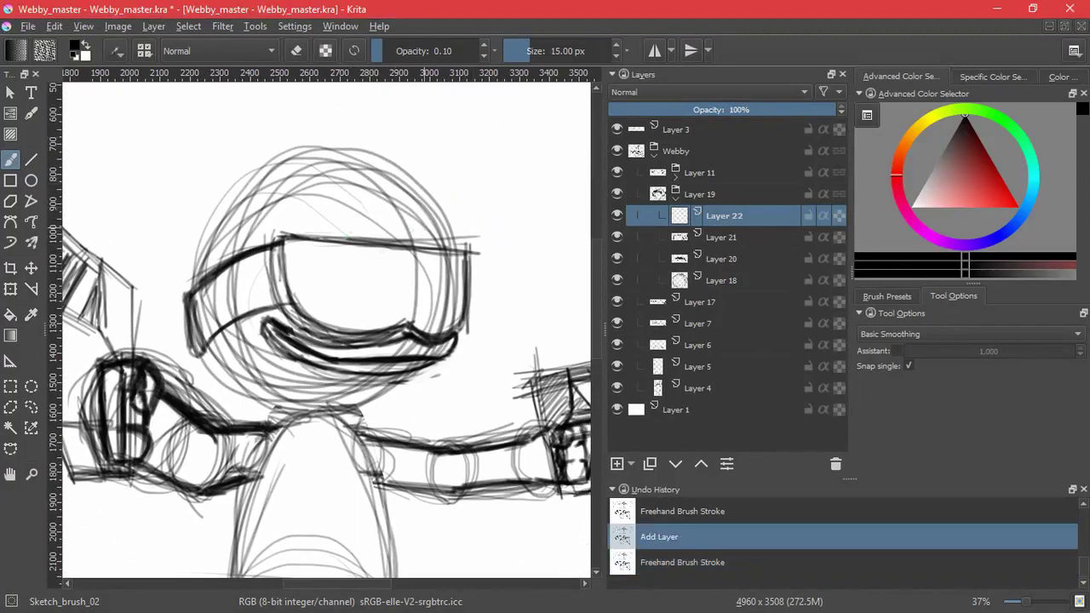
{"action": "left_click_drag", "start_coordinate": [318, 253], "coordinate": [311, 292]}
{"action": "mouse_move", "coordinate": [316, 254]}
{"action": "left_mouse_down"}
{"action": "mouse_move", "coordinate": [313, 299]}
{"action": "mouse_move", "coordinate": [329, 317]}
{"action": "mouse_move", "coordinate": [367, 323]}
{"action": "mouse_move", "coordinate": [396, 293]}
{"action": "mouse_move", "coordinate": [320, 259]}
{"action": "mouse_move", "coordinate": [388, 247]}
{"action": "mouse_move", "coordinate": [345, 328]}
{"action": "left_mouse_up"}
{"action": "mouse_move", "coordinate": [334, 242]}
{"action": "left_mouse_down"}
{"action": "mouse_move", "coordinate": [320, 319]}
{"action": "mouse_move", "coordinate": [387, 311]}
{"action": "mouse_move", "coordinate": [379, 252]}
{"action": "left_mouse_up"}
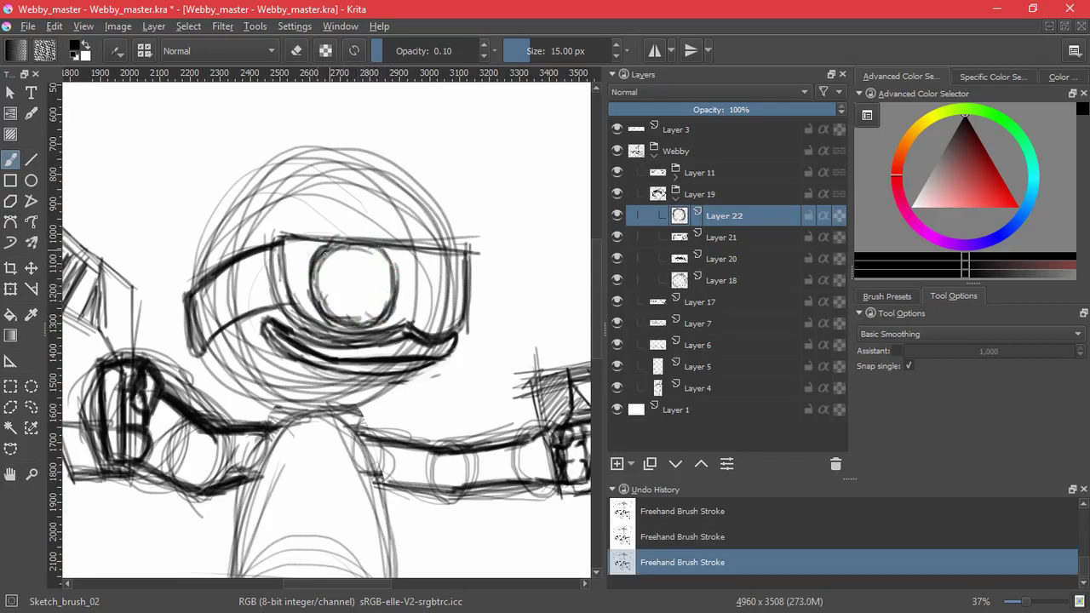
{"action": "mouse_move", "coordinate": [379, 248]}
{"action": "left_mouse_down"}
{"action": "mouse_move", "coordinate": [392, 315]}
{"action": "mouse_move", "coordinate": [314, 322]}
{"action": "left_mouse_up"}
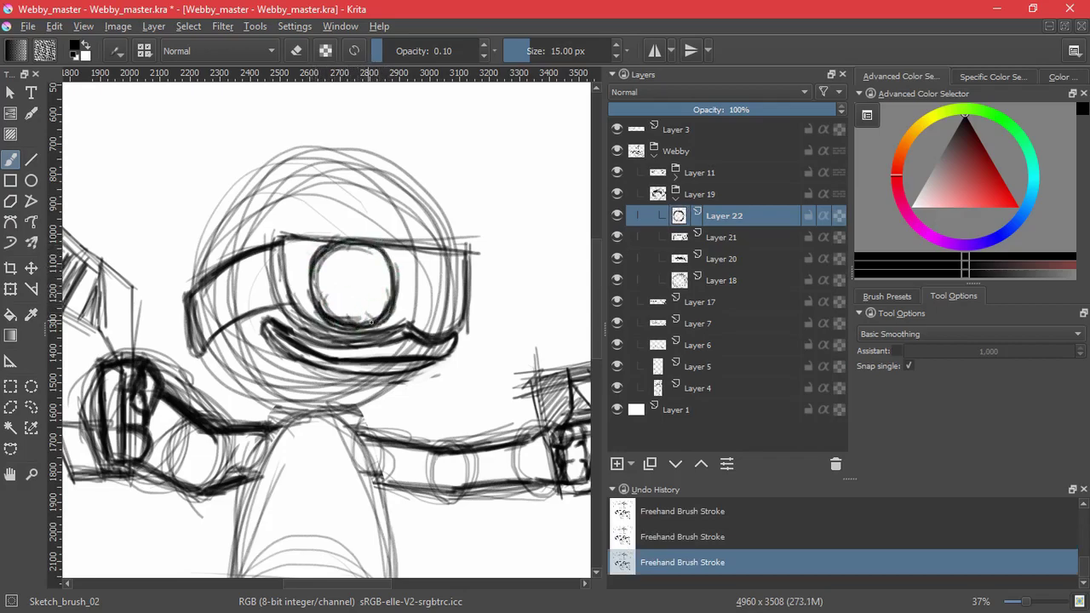
Scale the eye circle down slightly, tilt it a little and reposition it inside the face outline.
{"action": "key", "text": "ctrl+t"}
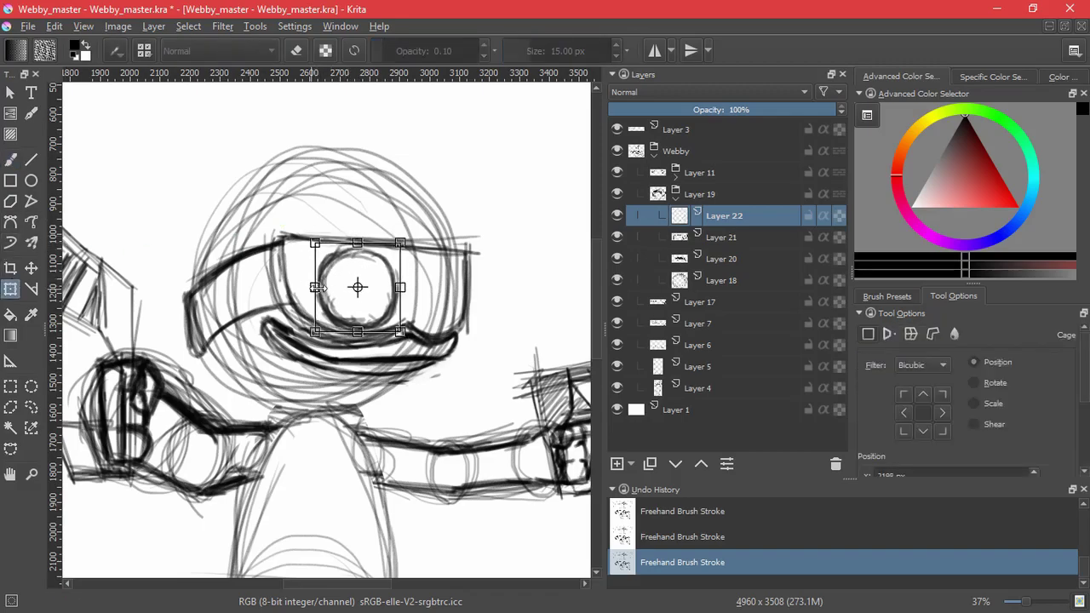
{"action": "left_click_drag", "start_coordinate": [372, 261], "coordinate": [356, 245]}
{"action": "mouse_move", "coordinate": [391, 288]}
{"action": "left_mouse_down"}
{"action": "mouse_move", "coordinate": [377, 294]}
{"action": "mouse_move", "coordinate": [390, 303]}
{"action": "mouse_move", "coordinate": [398, 284]}
{"action": "mouse_move", "coordinate": [382, 298]}
{"action": "left_mouse_up"}
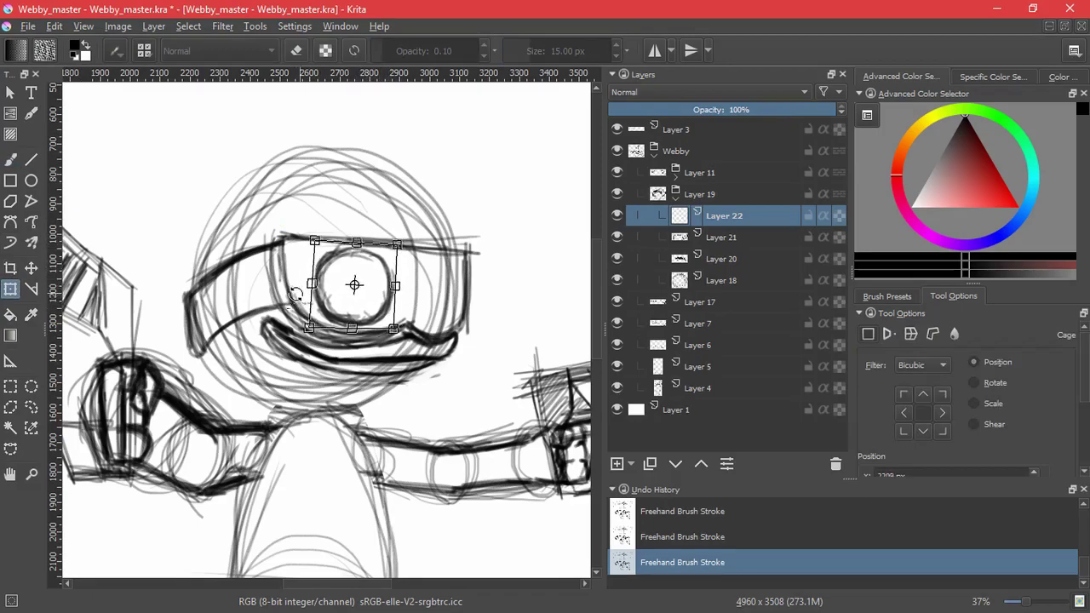
{"action": "key", "text": "Return"}
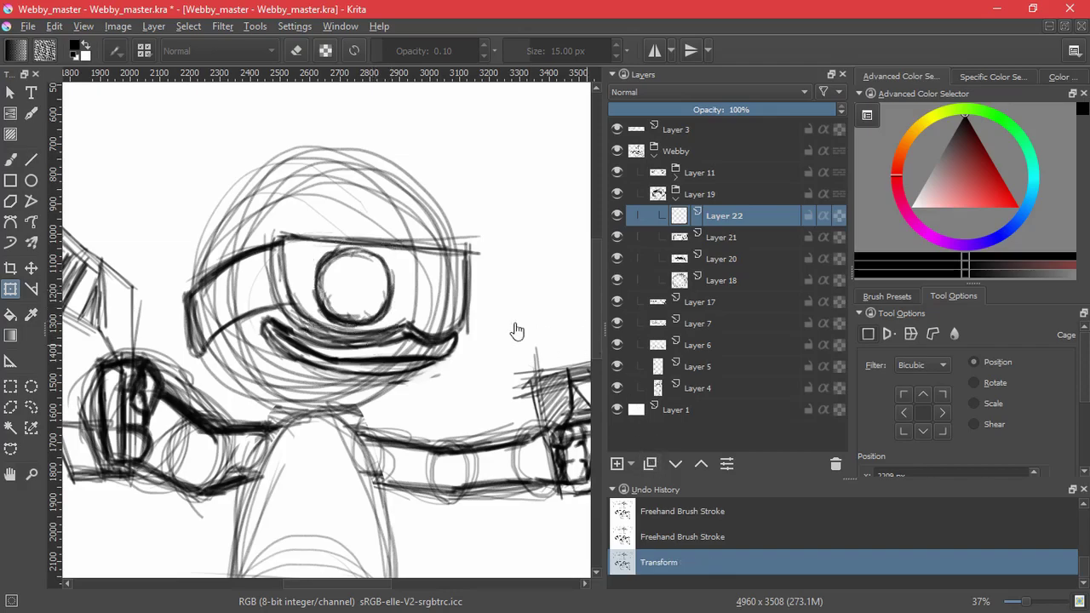
Put the eye circle's layer in a new group and add one empty paint layer above it.
{"action": "key", "text": "ctrl+g"}
{"action": "key", "text": "b"}
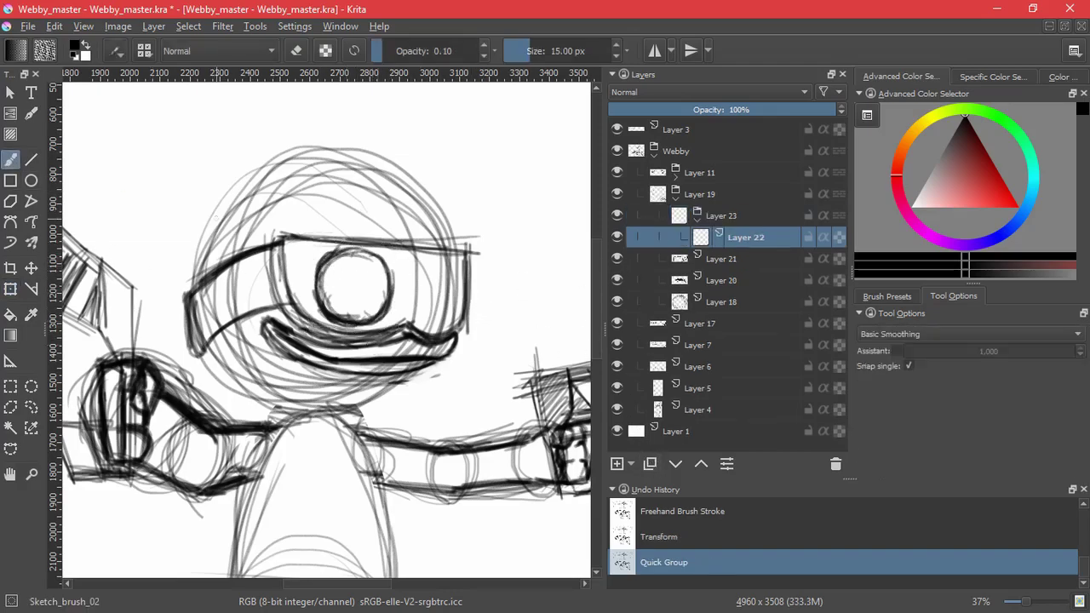
{"action": "left_click", "coordinate": [617, 462]}
{"action": "left_click", "coordinate": [617, 463]}
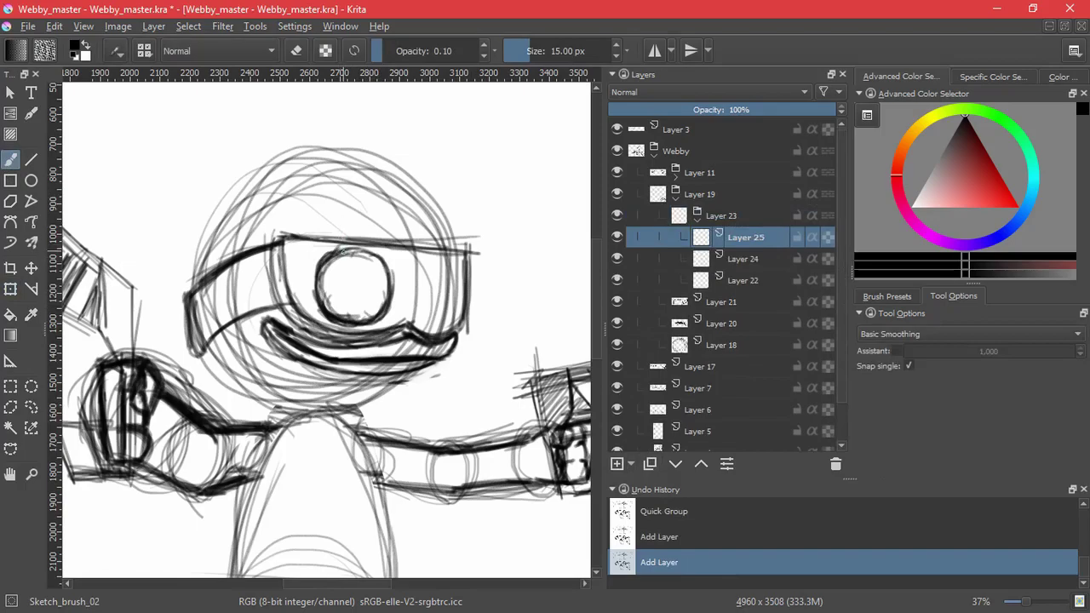
{"action": "left_click_drag", "start_coordinate": [616, 259], "coordinate": [616, 239]}
{"action": "left_click", "coordinate": [835, 464]}
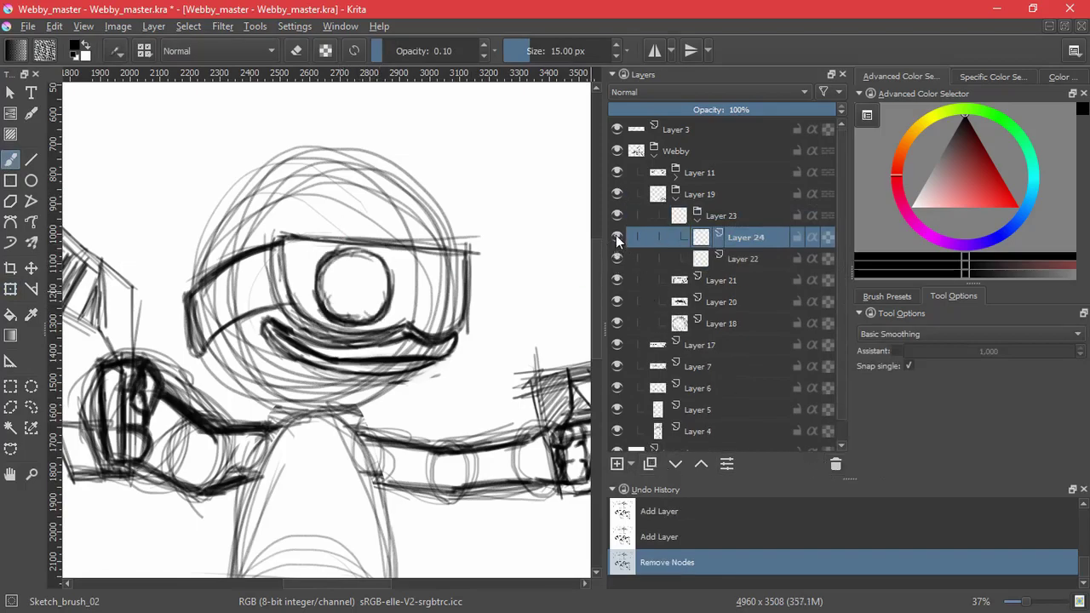
Draw a second thick ring over the eye circle on the new layer and nudge it into place.
{"action": "mouse_move", "coordinate": [400, 249]}
{"action": "left_mouse_down"}
{"action": "mouse_move", "coordinate": [394, 274]}
{"action": "mouse_move", "coordinate": [327, 281]}
{"action": "left_mouse_up"}
{"action": "mouse_move", "coordinate": [342, 252]}
{"action": "left_mouse_down"}
{"action": "mouse_move", "coordinate": [326, 286]}
{"action": "mouse_move", "coordinate": [345, 316]}
{"action": "left_mouse_up"}
{"action": "mouse_move", "coordinate": [327, 264]}
{"action": "left_mouse_down"}
{"action": "mouse_move", "coordinate": [354, 319]}
{"action": "mouse_move", "coordinate": [337, 305]}
{"action": "mouse_move", "coordinate": [339, 253]}
{"action": "left_mouse_up"}
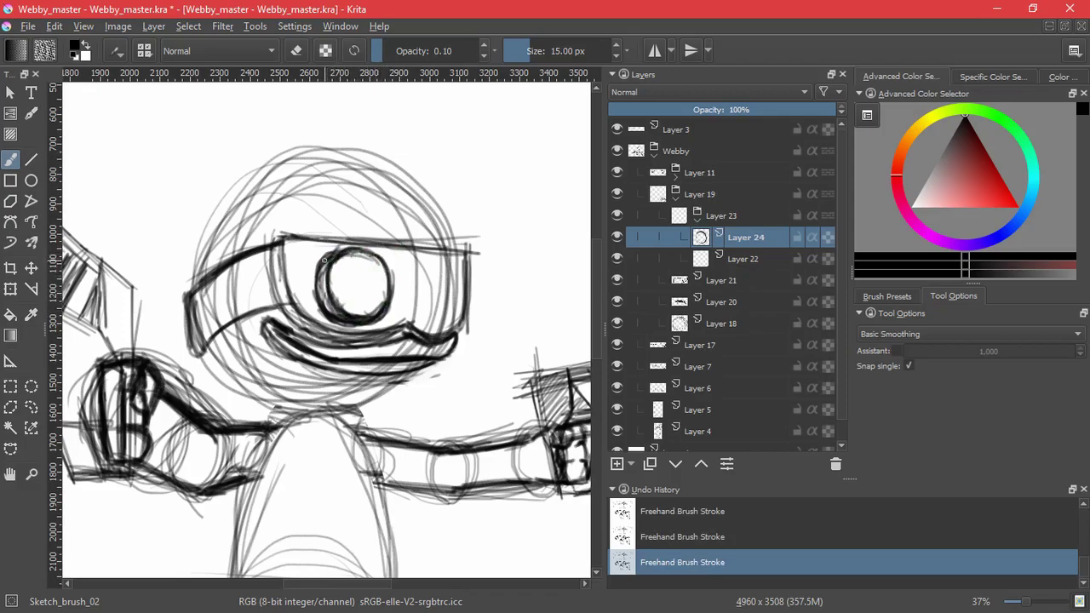
{"action": "key", "text": "t"}
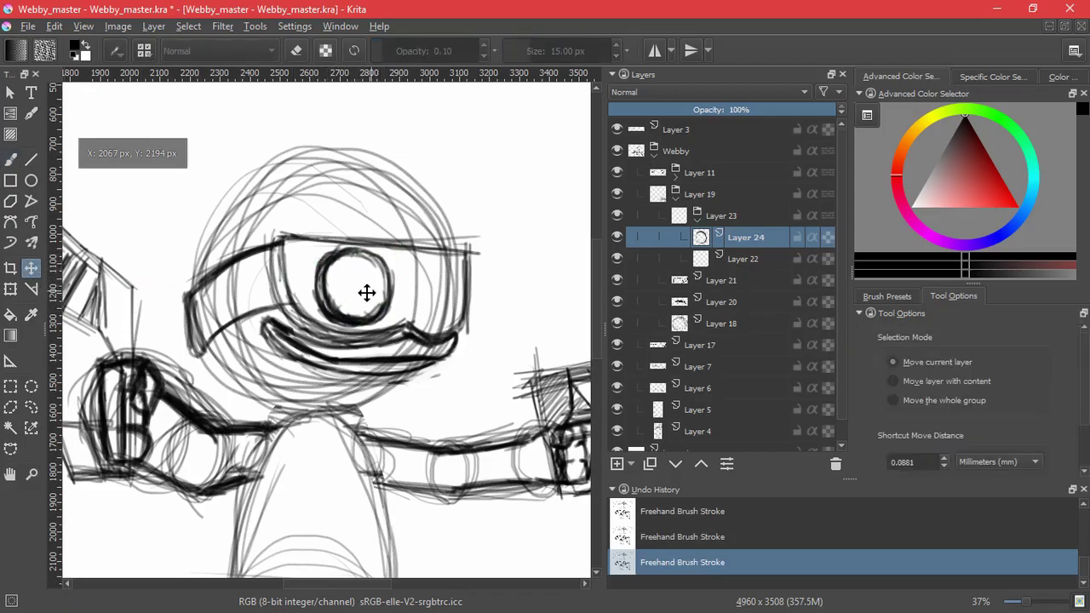
{"action": "left_click", "coordinate": [10, 159]}
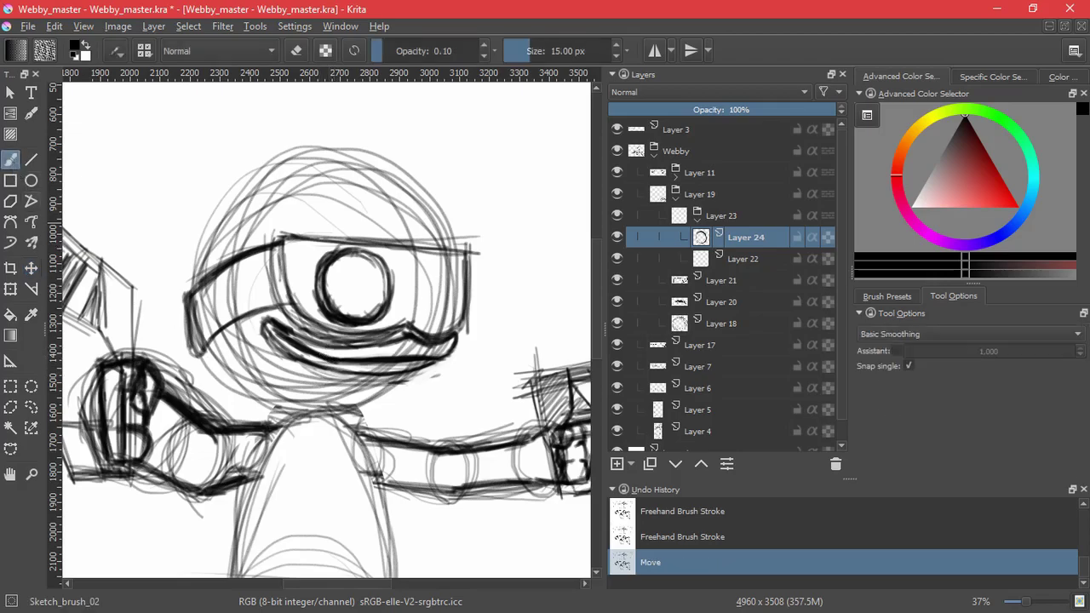
Add another layer in the eye group and sketch a smaller upright oval inside the eye ring.
{"action": "left_click", "coordinate": [617, 464]}
{"action": "left_click_drag", "start_coordinate": [351, 267], "coordinate": [342, 291]}
{"action": "left_click_drag", "start_coordinate": [348, 268], "coordinate": [341, 295]}
{"action": "left_click_drag", "start_coordinate": [346, 269], "coordinate": [349, 306]}
{"action": "mouse_move", "coordinate": [350, 268]}
{"action": "left_mouse_down"}
{"action": "mouse_move", "coordinate": [371, 263]}
{"action": "mouse_move", "coordinate": [381, 289]}
{"action": "left_mouse_up"}
{"action": "mouse_move", "coordinate": [370, 265]}
{"action": "left_mouse_down"}
{"action": "mouse_move", "coordinate": [373, 310]}
{"action": "mouse_move", "coordinate": [345, 313]}
{"action": "left_mouse_up"}
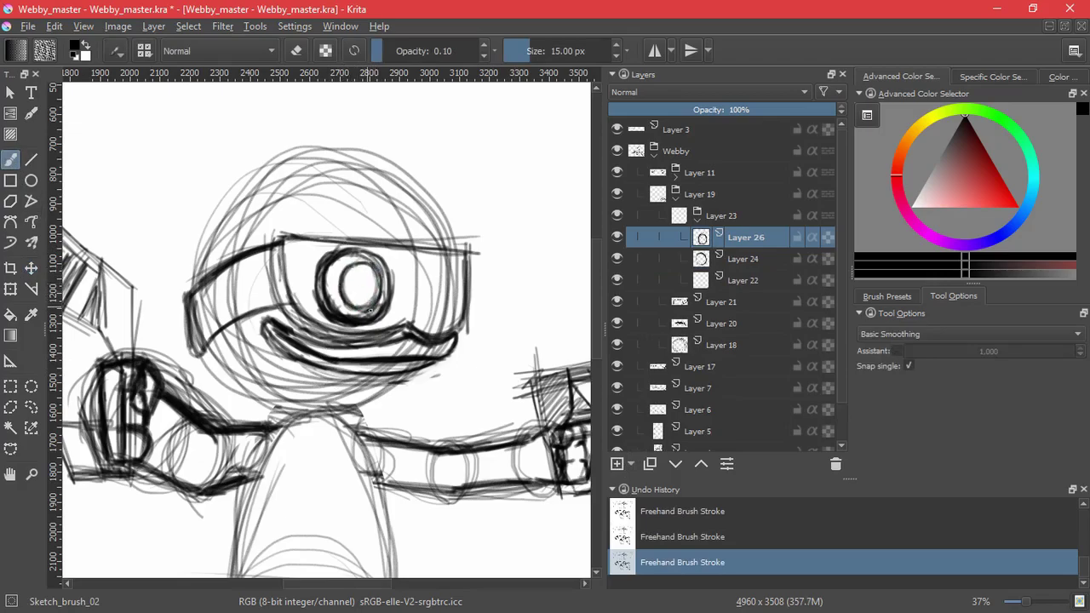
{"action": "mouse_move", "coordinate": [370, 311]}
{"action": "left_mouse_down"}
{"action": "mouse_move", "coordinate": [380, 285]}
{"action": "mouse_move", "coordinate": [390, 351]}
{"action": "left_mouse_up"}
{"action": "mouse_move", "coordinate": [384, 305]}
{"action": "left_mouse_down"}
{"action": "mouse_move", "coordinate": [401, 274]}
{"action": "mouse_move", "coordinate": [368, 284]}
{"action": "left_mouse_up"}
Scale the inner oval down slightly within the eye ring.
{"action": "scroll", "coordinate": [400, 273], "scroll_direction": "down", "scroll_amount": 2}
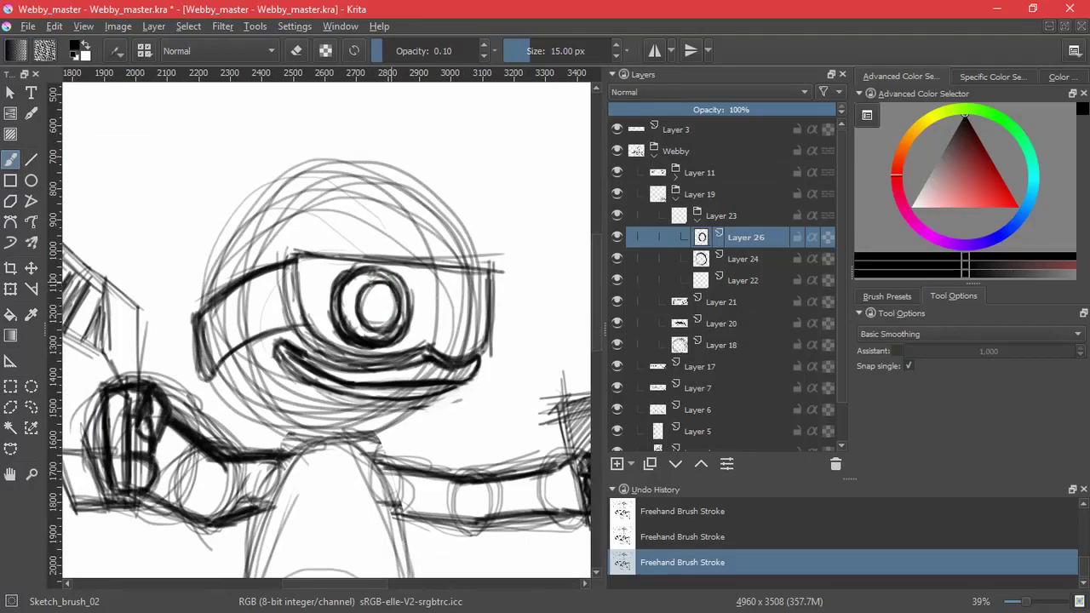
{"action": "key", "text": "ctrl+t"}
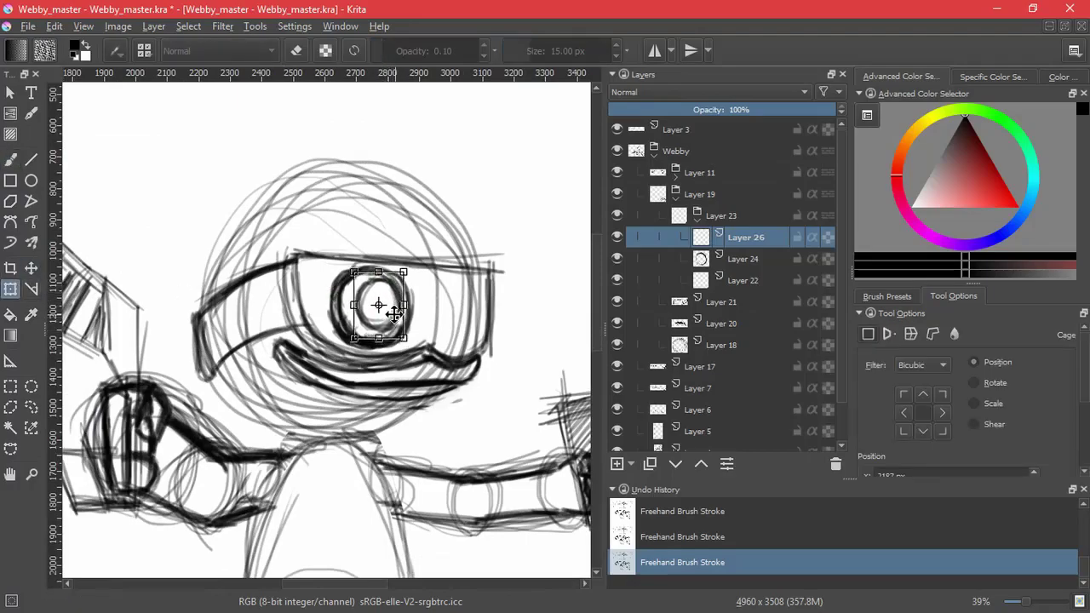
{"action": "key", "text": "Return"}
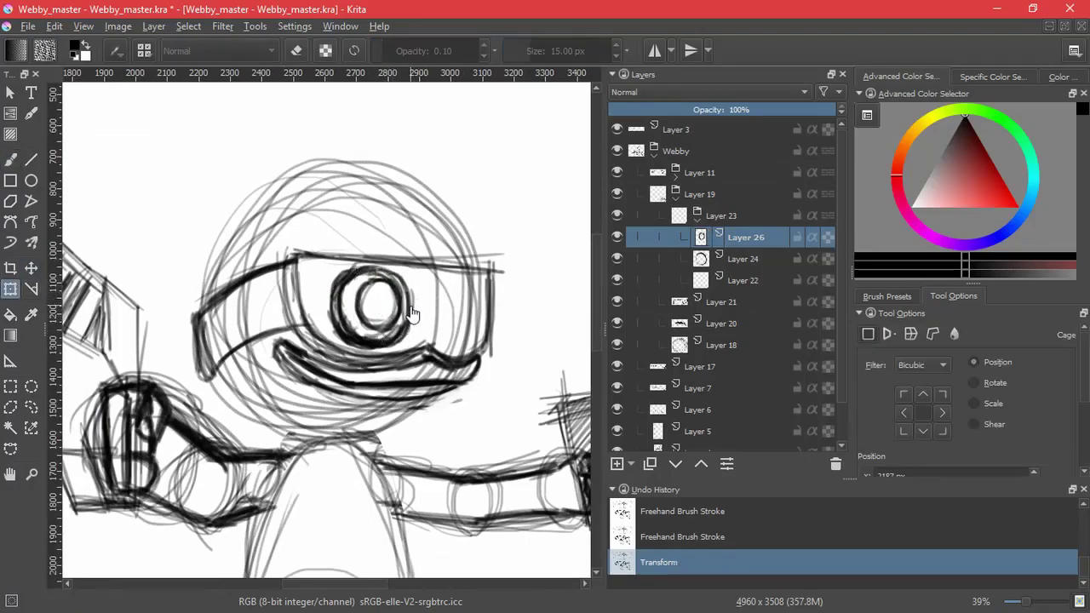
Duplicate the inner oval's layer and move the copy to the right so that it overlaps the ring's right edge.
{"action": "left_click", "coordinate": [649, 463]}
{"action": "left_click_drag", "start_coordinate": [377, 299], "coordinate": [424, 276]}
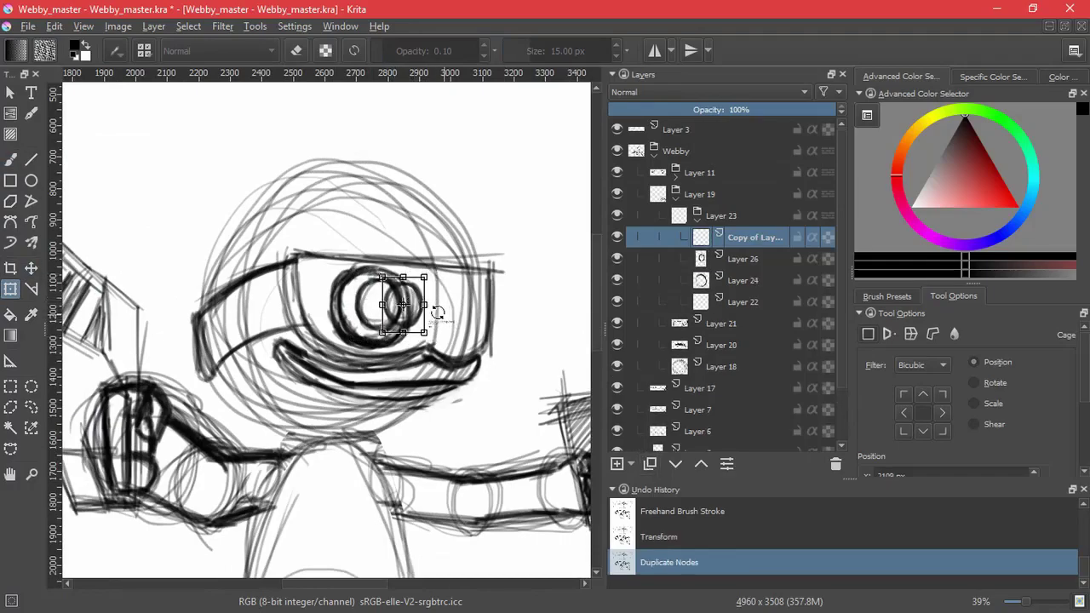
{"action": "key", "text": "Return"}
Add a layer between the two ovals and join their tops and bottoms with lines to form a lens tube.
{"action": "key", "text": "Insert"}
{"action": "key", "text": "b"}
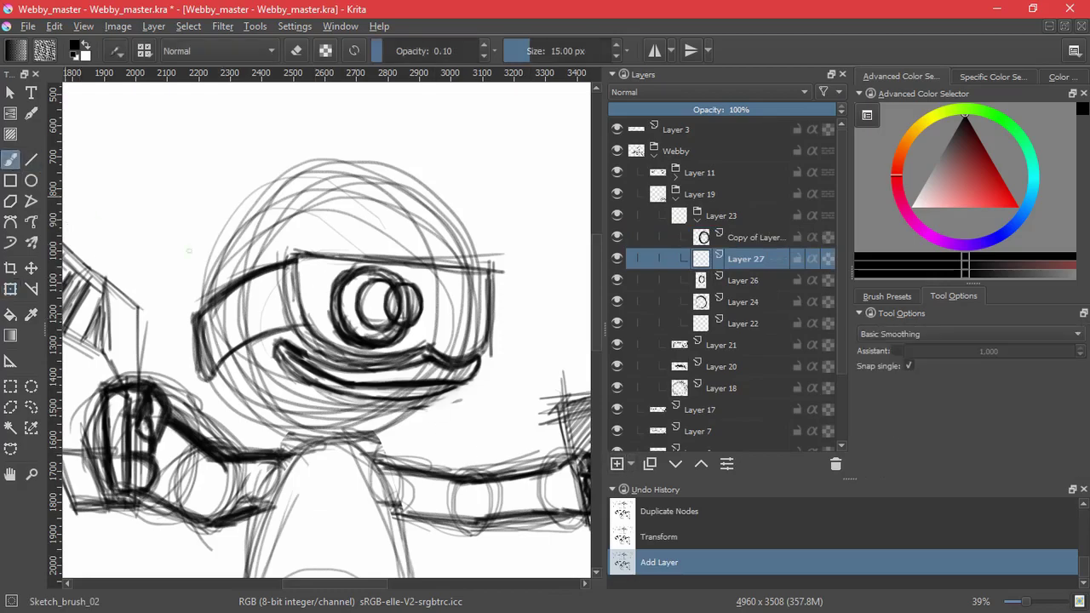
{"action": "left_click_drag", "start_coordinate": [381, 274], "coordinate": [414, 284]}
{"action": "mouse_move", "coordinate": [375, 328]}
{"action": "left_mouse_down"}
{"action": "mouse_move", "coordinate": [415, 323]}
{"action": "mouse_move", "coordinate": [357, 332]}
{"action": "left_mouse_up"}
Group the two oval layers with the connecting-line layer and tilt the group slightly counter-clockwise.
{"action": "left_click", "coordinate": [744, 279]}
{"action": "left_click", "coordinate": [745, 236], "text": "shift"}
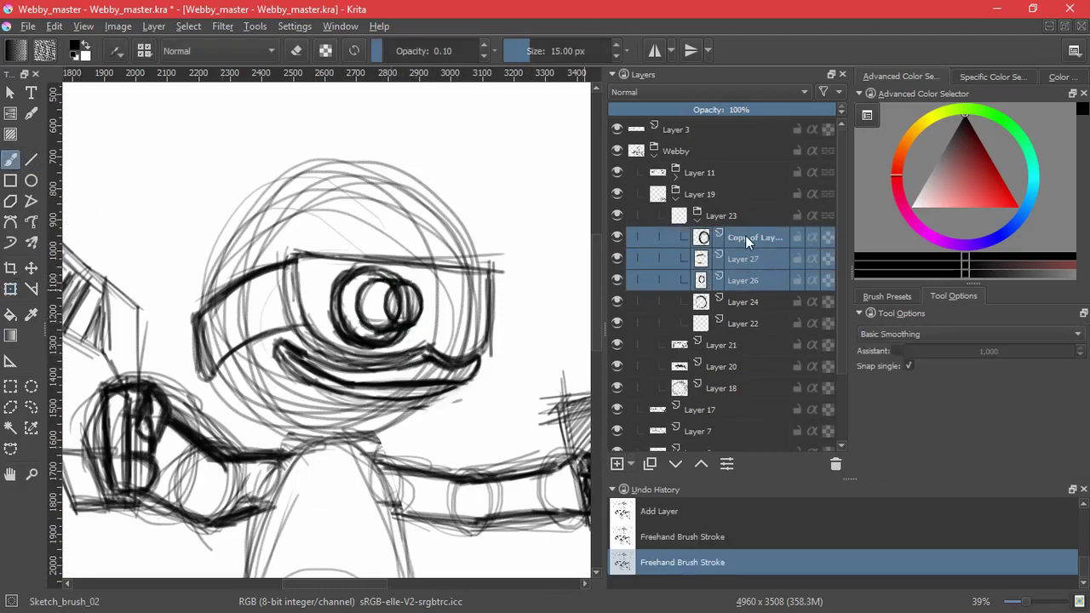
{"action": "key", "text": "ctrl+g"}
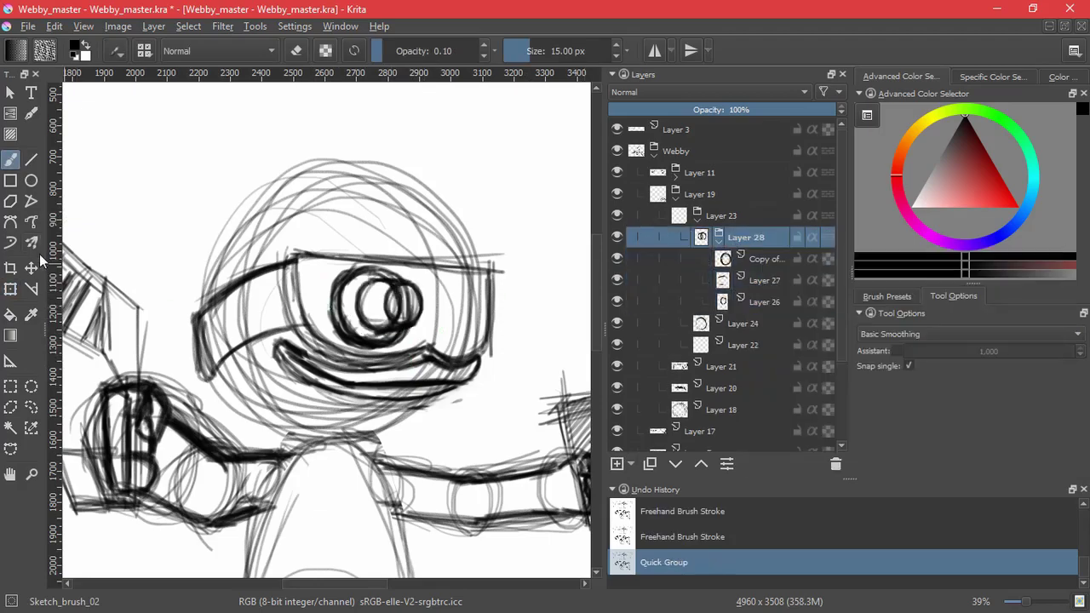
{"action": "key", "text": "ctrl+t"}
{"action": "left_click_drag", "start_coordinate": [426, 299], "coordinate": [425, 296]}
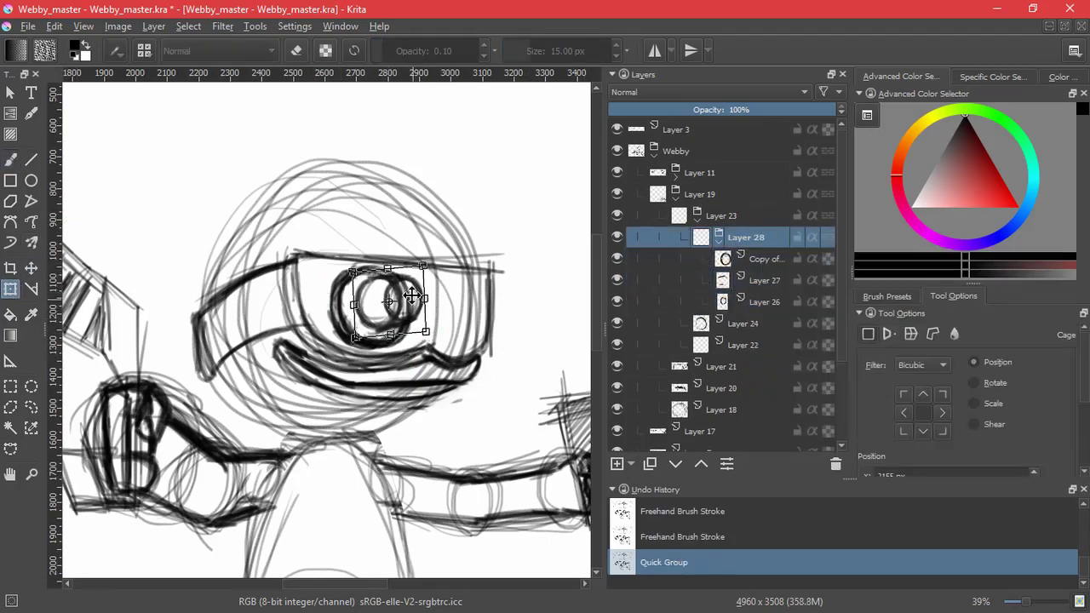
{"action": "key", "text": "Return"}
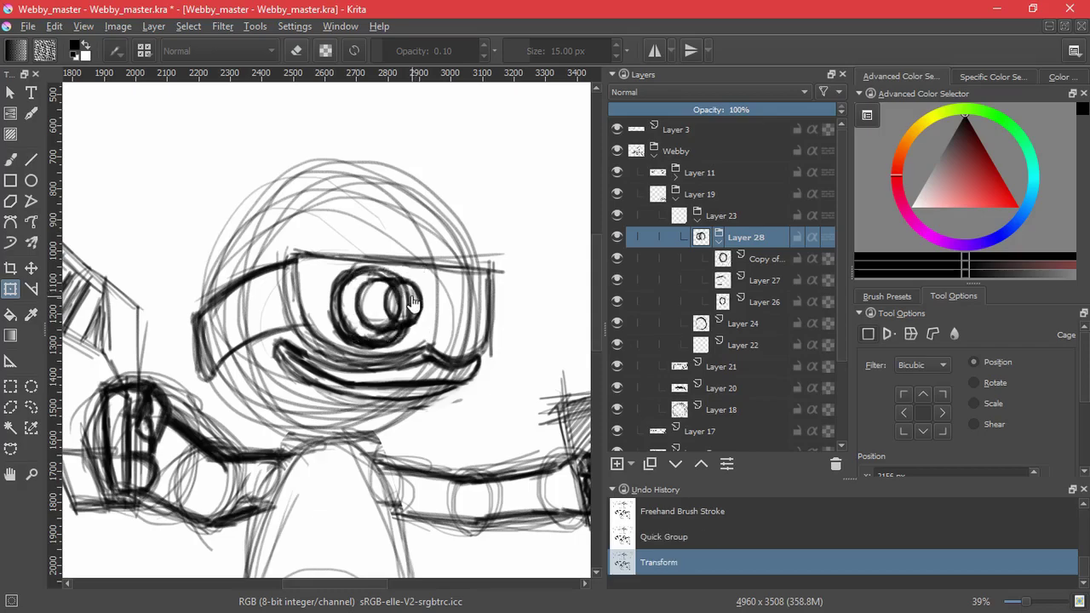
Add a transparency mask to Layer 26 and paint out the rear oval's lines inside the front oval.
{"action": "left_click", "coordinate": [722, 297]}
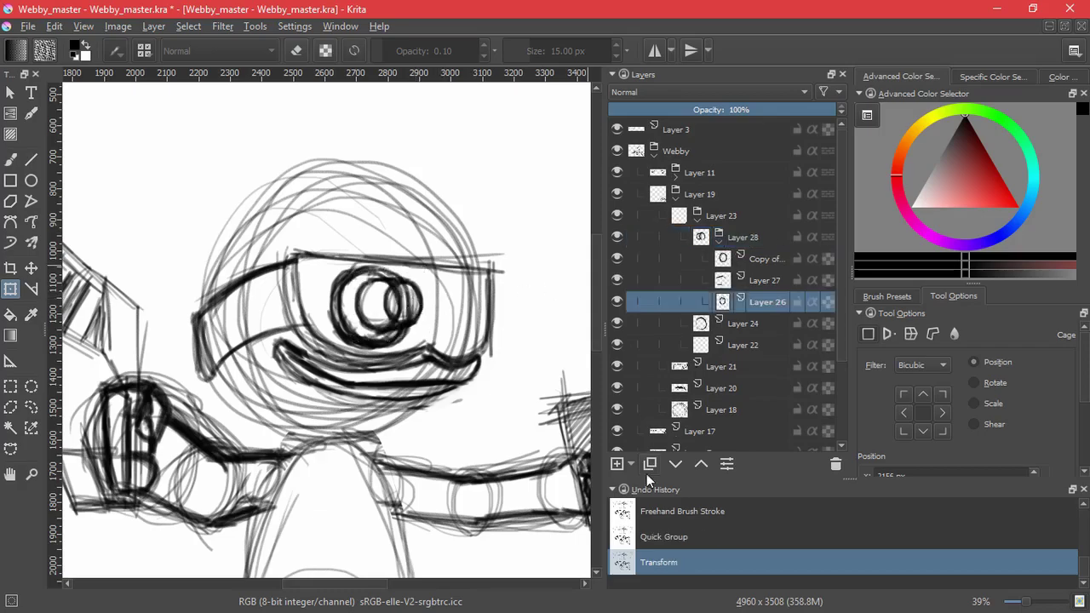
{"action": "left_click", "coordinate": [631, 463]}
{"action": "left_click", "coordinate": [682, 553]}
{"action": "key", "text": "b"}
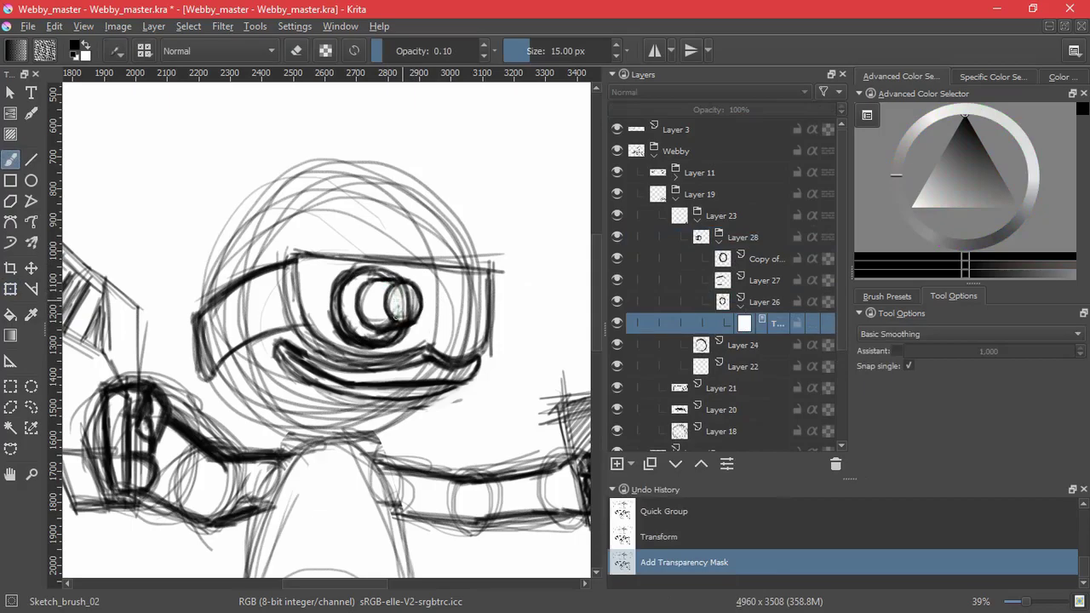
{"action": "left_click_drag", "start_coordinate": [402, 301], "coordinate": [393, 314]}
Group the two eye ring layers, Layer 24 and Layer 22.
{"action": "left_click", "coordinate": [748, 344]}
{"action": "left_click", "coordinate": [618, 344]}
{"action": "left_click", "coordinate": [618, 344]}
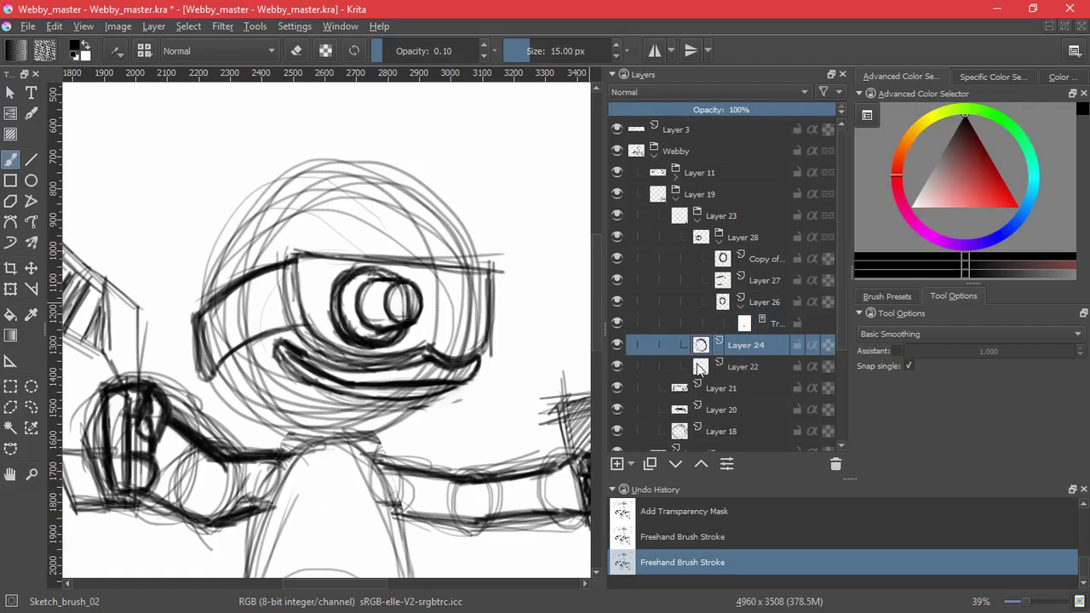
{"action": "left_click", "coordinate": [749, 366], "text": "ctrl"}
{"action": "key", "text": "ctrl+g"}
Add a transparency mask to the eye ring group and paint out the ring's lines crossing the lens tube.
{"action": "left_click", "coordinate": [753, 390]}
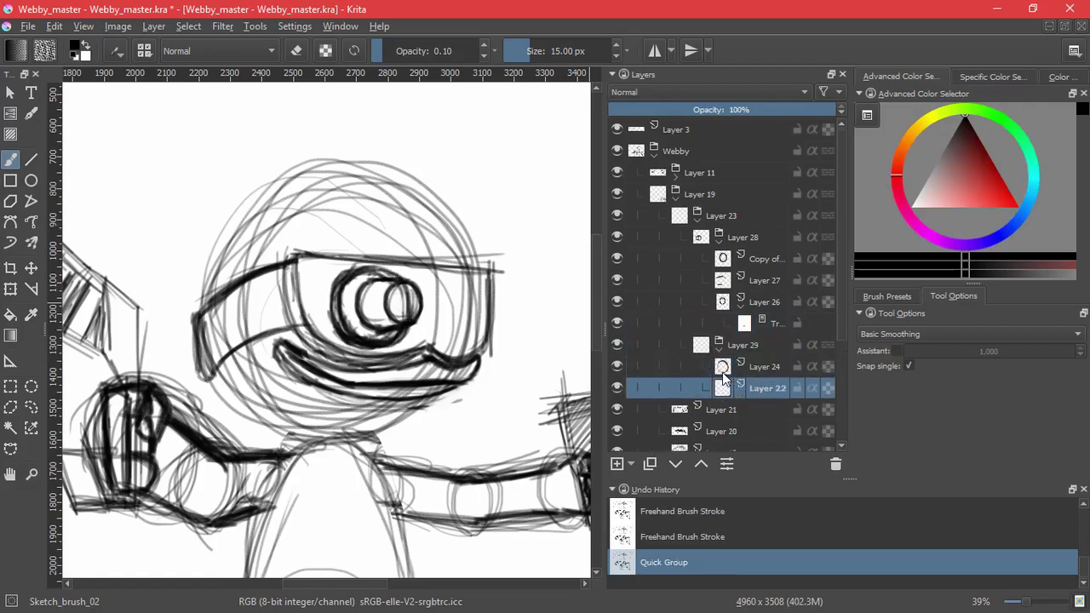
{"action": "left_click", "coordinate": [715, 372]}
{"action": "left_click", "coordinate": [630, 463]}
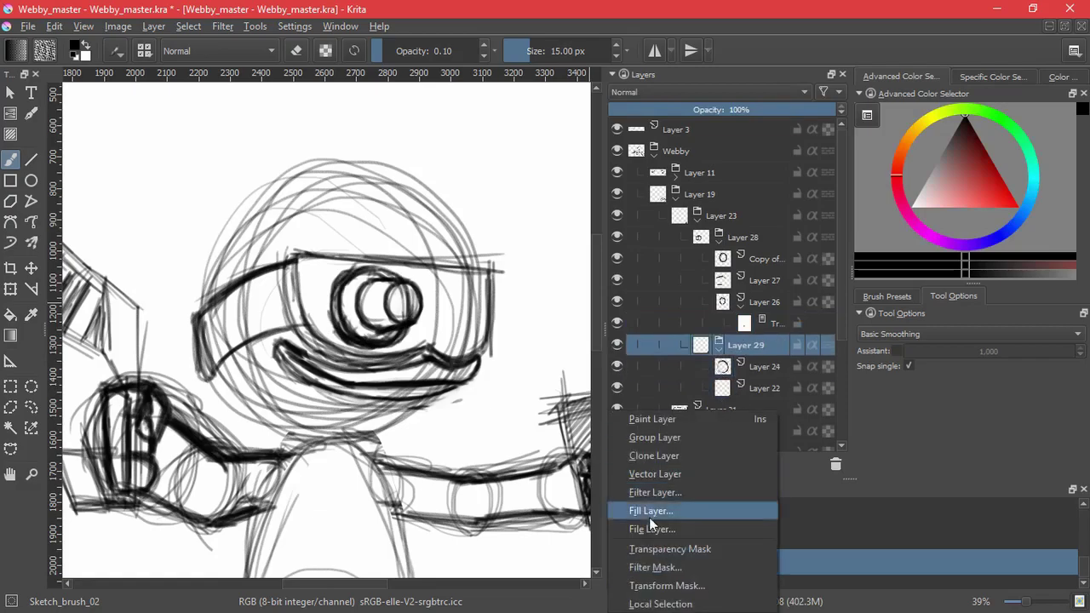
{"action": "left_click", "coordinate": [656, 550]}
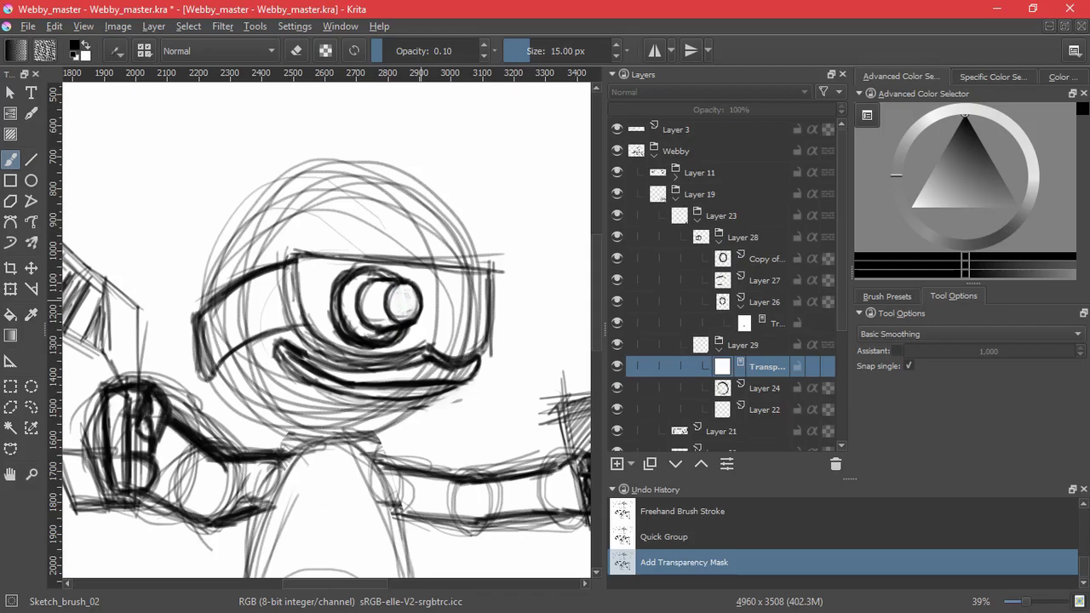
{"action": "left_click_drag", "start_coordinate": [421, 295], "coordinate": [457, 286]}
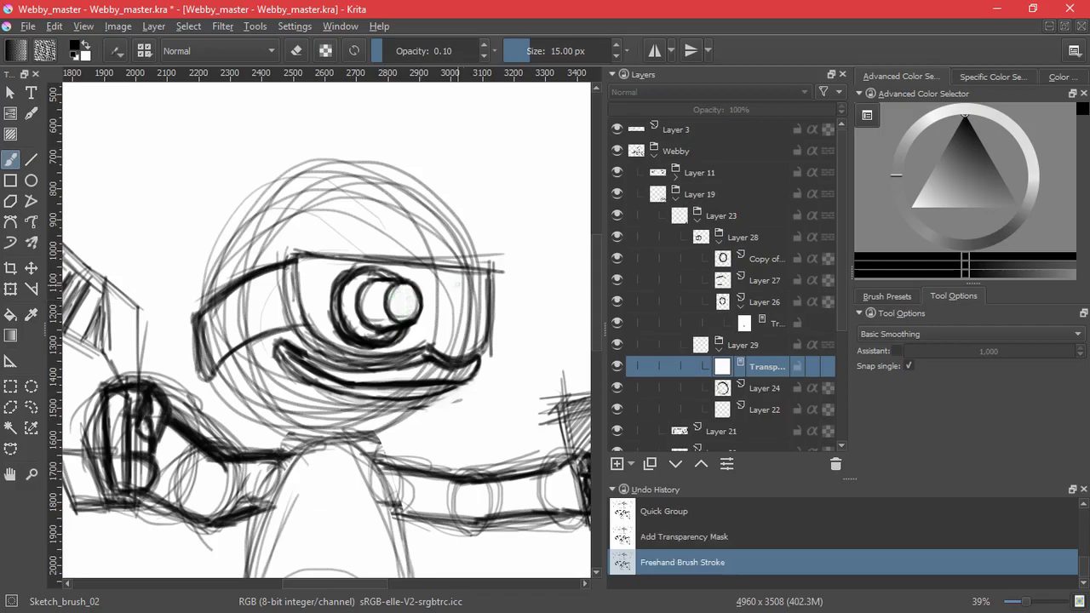
Slightly adjust the tilt of the lens tube group, Layer 28, within the first eye.
{"action": "left_click", "coordinate": [735, 238]}
{"action": "key", "text": "ctrl+t"}
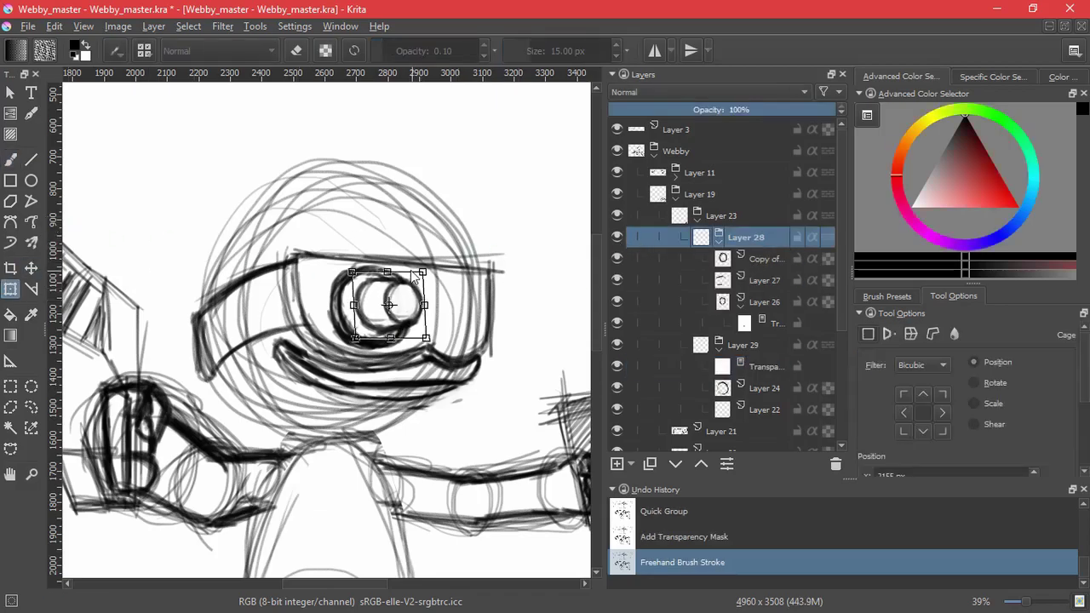
{"action": "left_click_drag", "start_coordinate": [413, 274], "coordinate": [419, 276]}
{"action": "left_click_drag", "start_coordinate": [427, 320], "coordinate": [457, 314]}
{"action": "key", "text": "Return"}
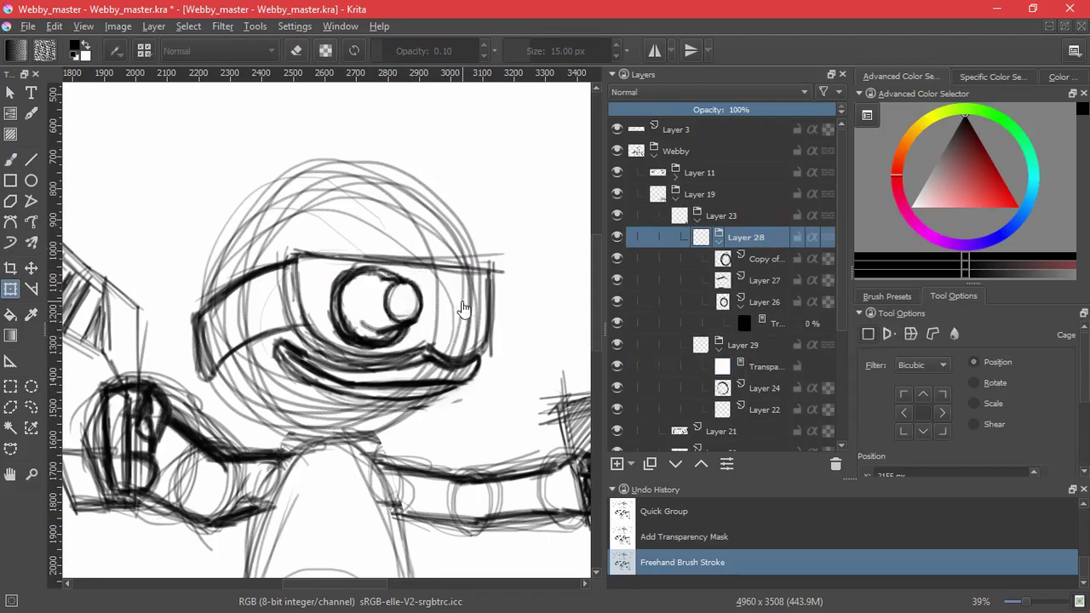
Duplicate the complete mechanical eye group, Layer 23.
{"action": "left_click", "coordinate": [660, 217]}
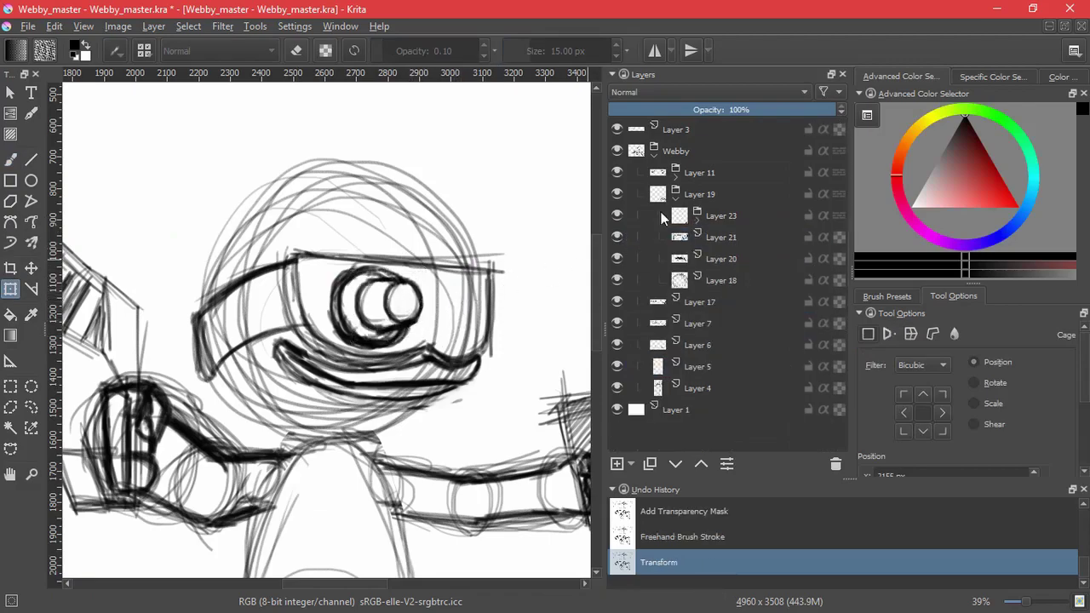
{"action": "left_click", "coordinate": [617, 215]}
{"action": "left_click", "coordinate": [617, 215]}
{"action": "left_click", "coordinate": [722, 216]}
{"action": "left_click", "coordinate": [651, 465]}
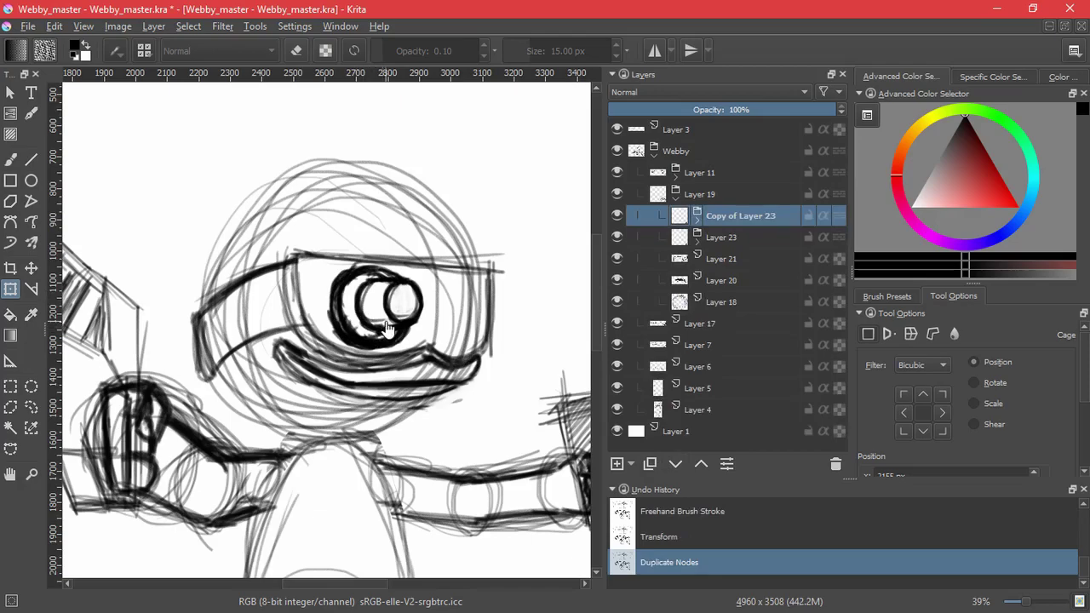
Move the duplicated eye to the far right end of the face band and make it narrower.
{"action": "left_click_drag", "start_coordinate": [386, 328], "coordinate": [500, 315]}
{"action": "left_click_drag", "start_coordinate": [465, 264], "coordinate": [466, 271]}
{"action": "left_click_drag", "start_coordinate": [470, 298], "coordinate": [475, 330]}
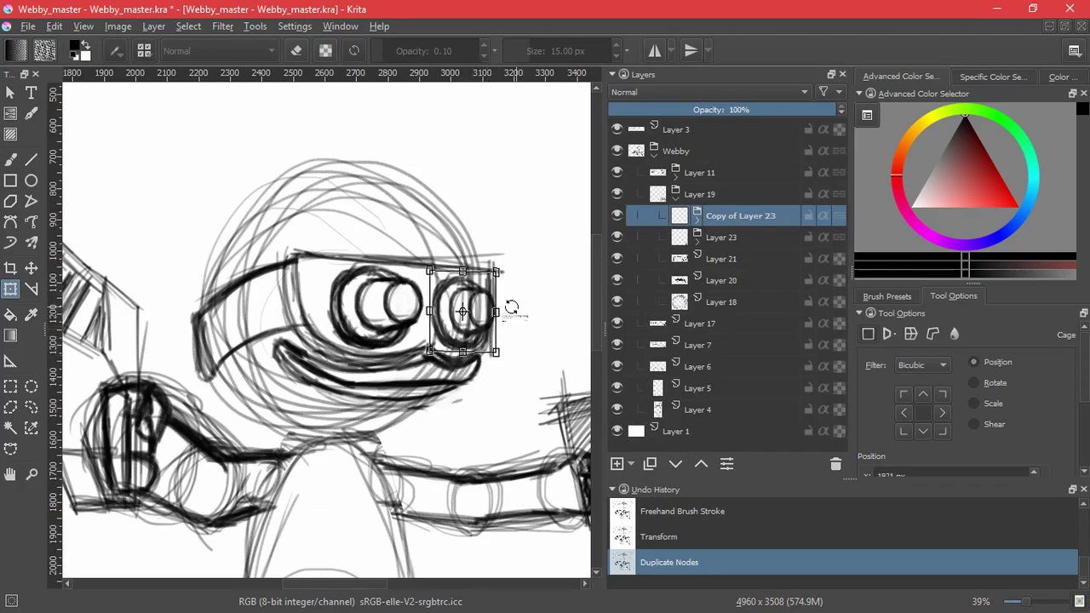
{"action": "key", "text": "Return"}
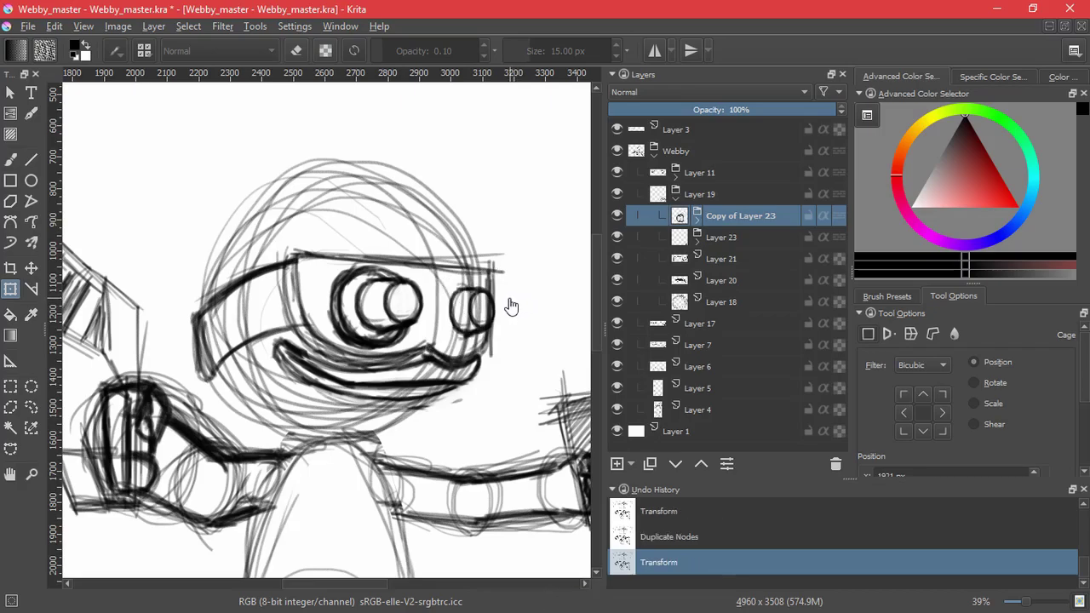
{"action": "key", "text": "ctrl+z"}
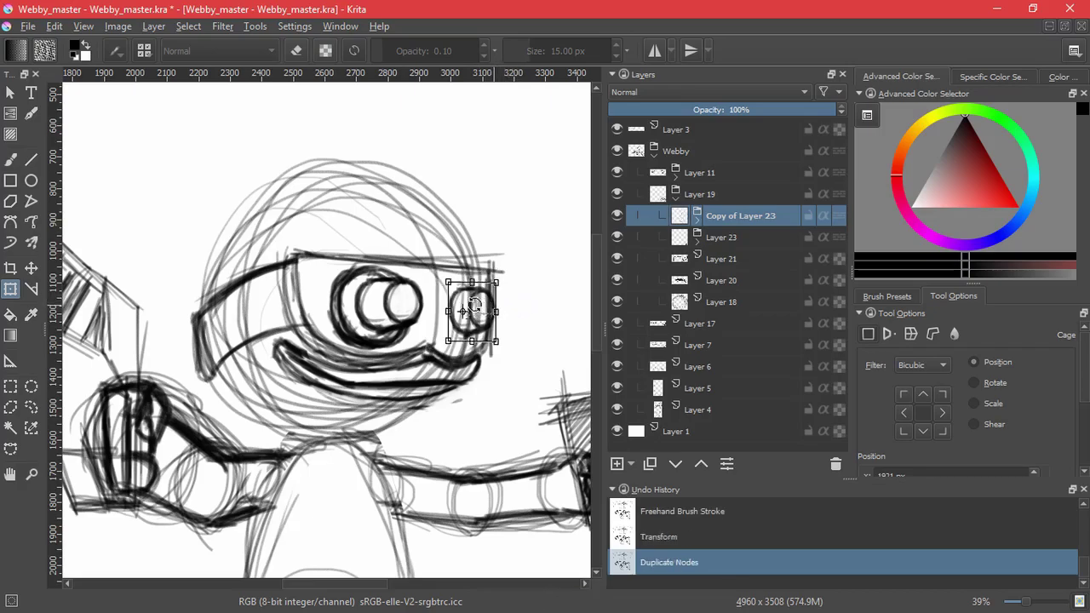
{"action": "key", "text": "Return"}
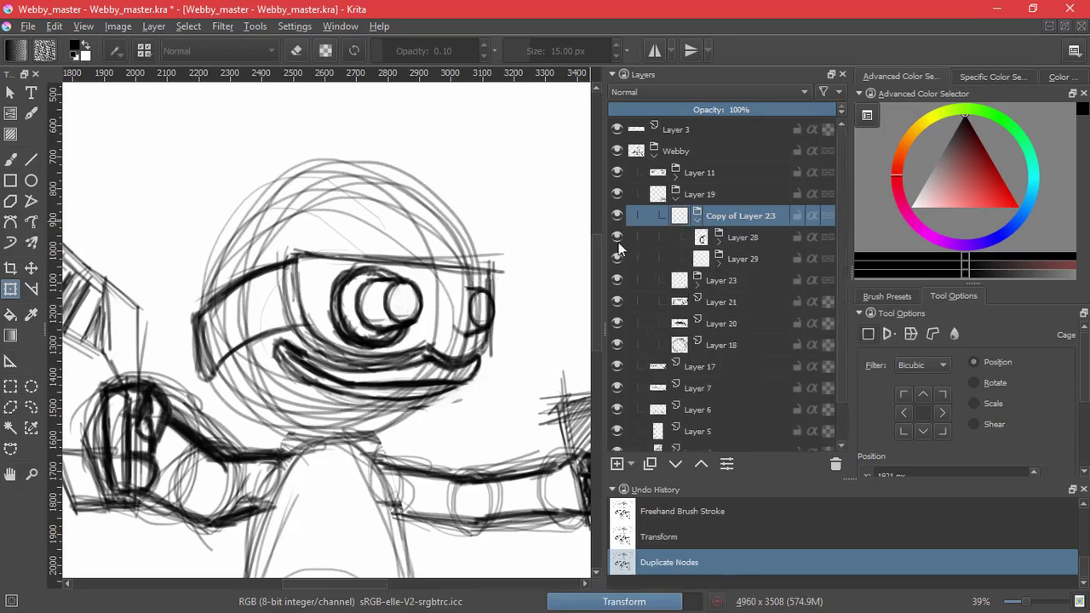
Inspect the layers and mask inside the copied eye's Layer 28 and Layer 29 groups by toggling their visibility.
{"action": "left_click", "coordinate": [719, 244]}
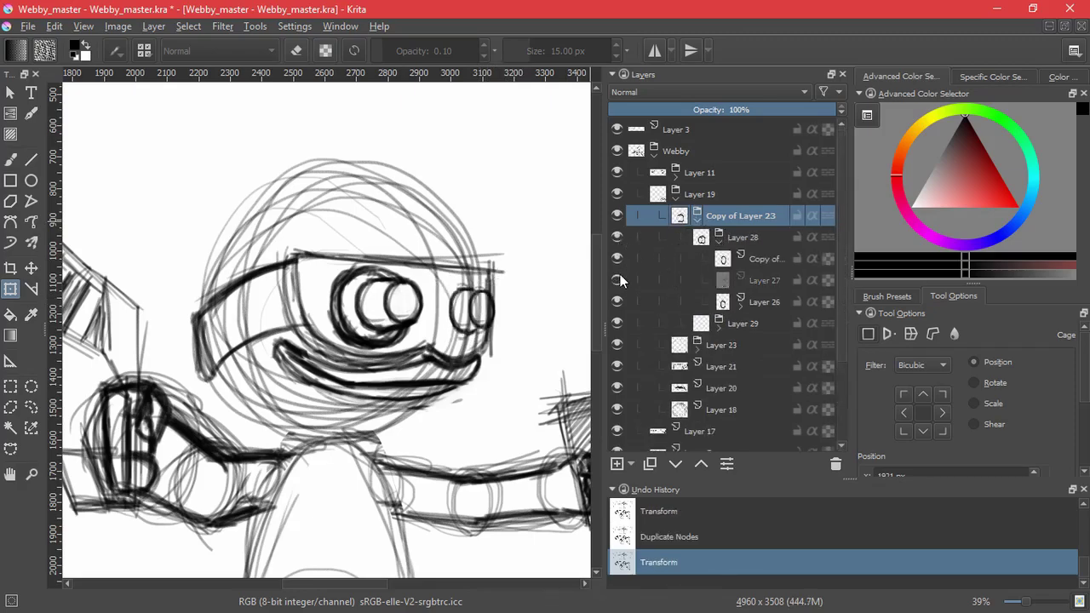
{"action": "left_click", "coordinate": [618, 301]}
{"action": "left_click", "coordinate": [618, 302]}
{"action": "left_click", "coordinate": [719, 330]}
{"action": "left_click", "coordinate": [618, 345]}
{"action": "left_click", "coordinate": [617, 345]}
{"action": "left_click", "coordinate": [617, 366]}
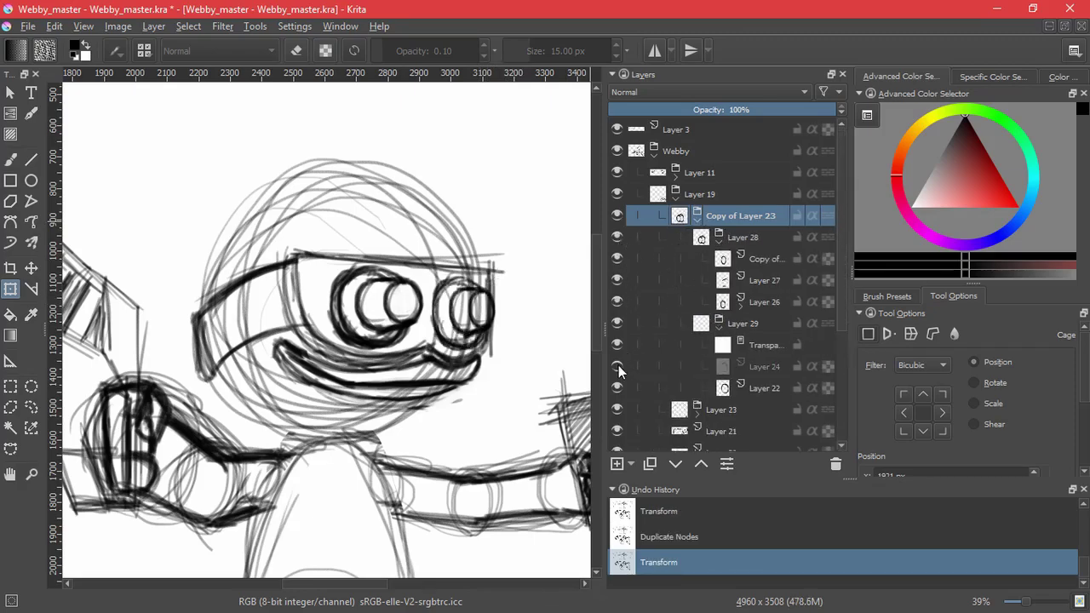
{"action": "left_click", "coordinate": [618, 366]}
{"action": "left_click", "coordinate": [718, 244]}
{"action": "left_click", "coordinate": [719, 265]}
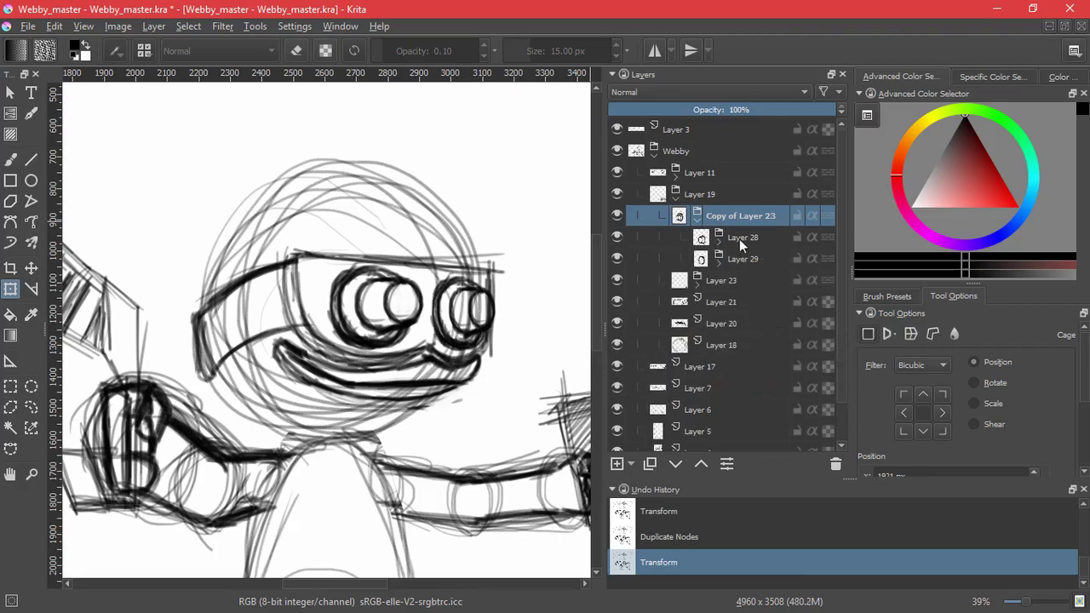
Make the second eye's lens tube group, Layer 28, slightly shorter in height.
{"action": "left_click", "coordinate": [742, 239]}
{"action": "mouse_move", "coordinate": [483, 323]}
{"action": "left_mouse_down"}
{"action": "mouse_move", "coordinate": [494, 314]}
{"action": "mouse_move", "coordinate": [484, 324]}
{"action": "left_mouse_up"}
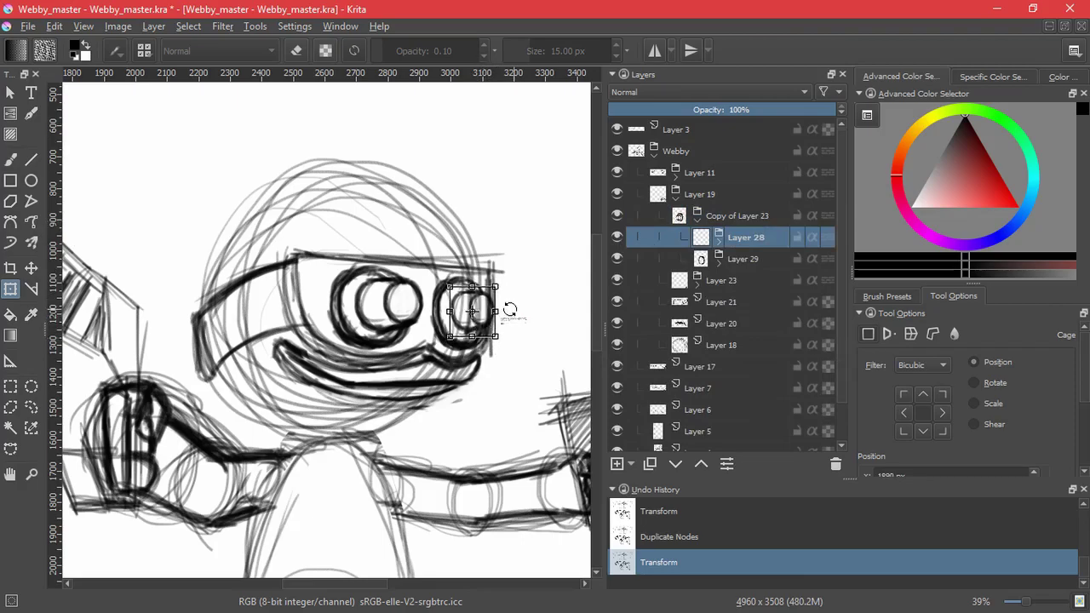
{"action": "key", "text": "Return"}
Transform the front oval of the second eye's lens tube to refine its size and placement slightly.
{"action": "left_click", "coordinate": [719, 242]}
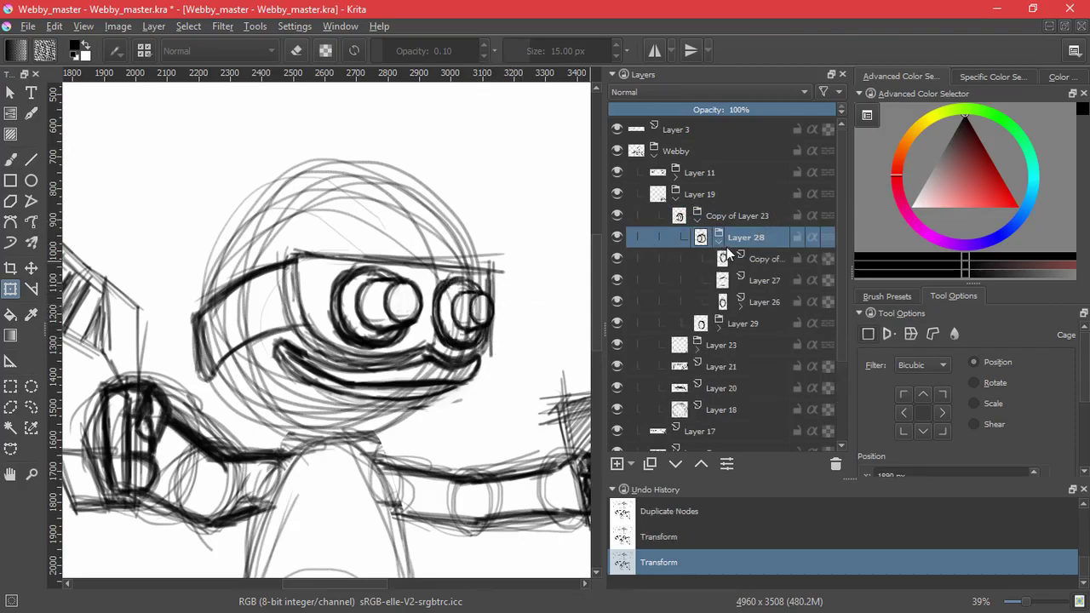
{"action": "left_click", "coordinate": [732, 258]}
{"action": "left_click_drag", "start_coordinate": [494, 312], "coordinate": [498, 311]}
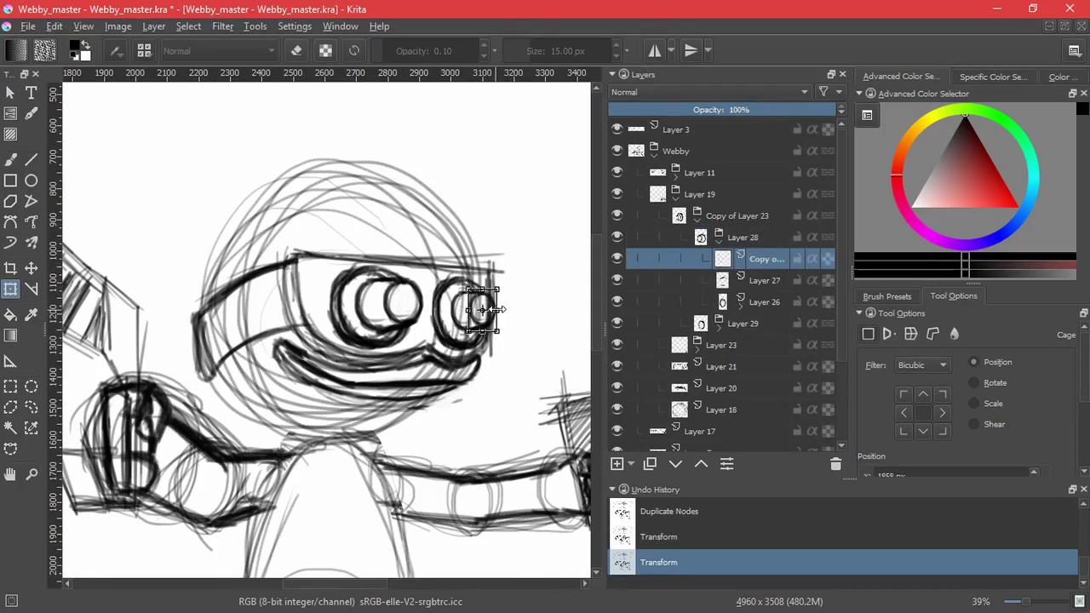
{"action": "key", "text": "Return"}
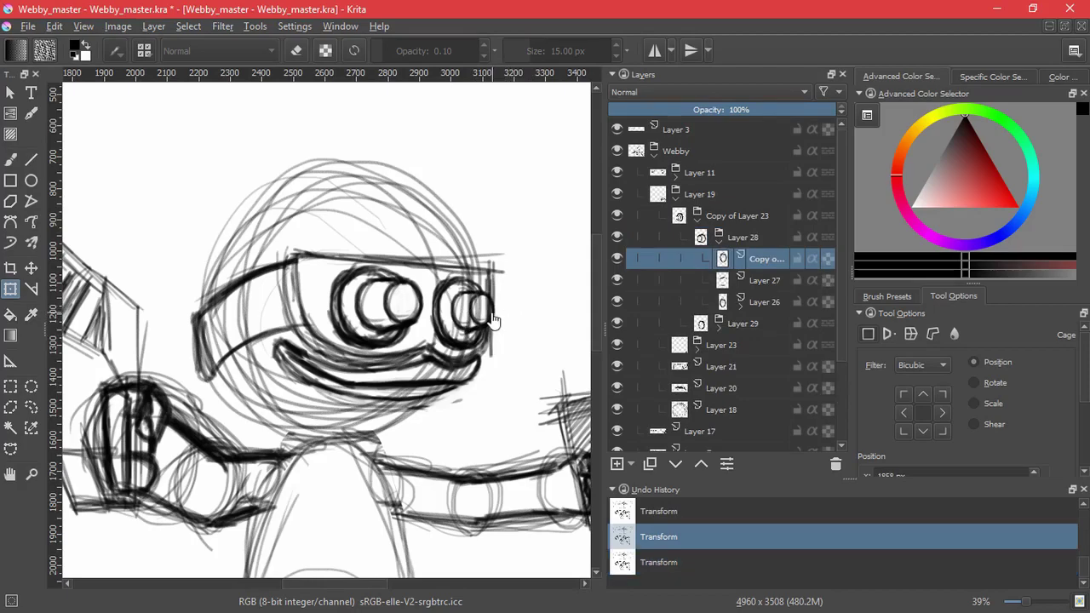
{"action": "key", "text": "ctrl+z"}
{"action": "scroll", "coordinate": [503, 313], "scroll_direction": "up", "scroll_amount": 3}
{"action": "left_click_drag", "start_coordinate": [431, 316], "coordinate": [432, 317]}
{"action": "key", "text": "Return"}
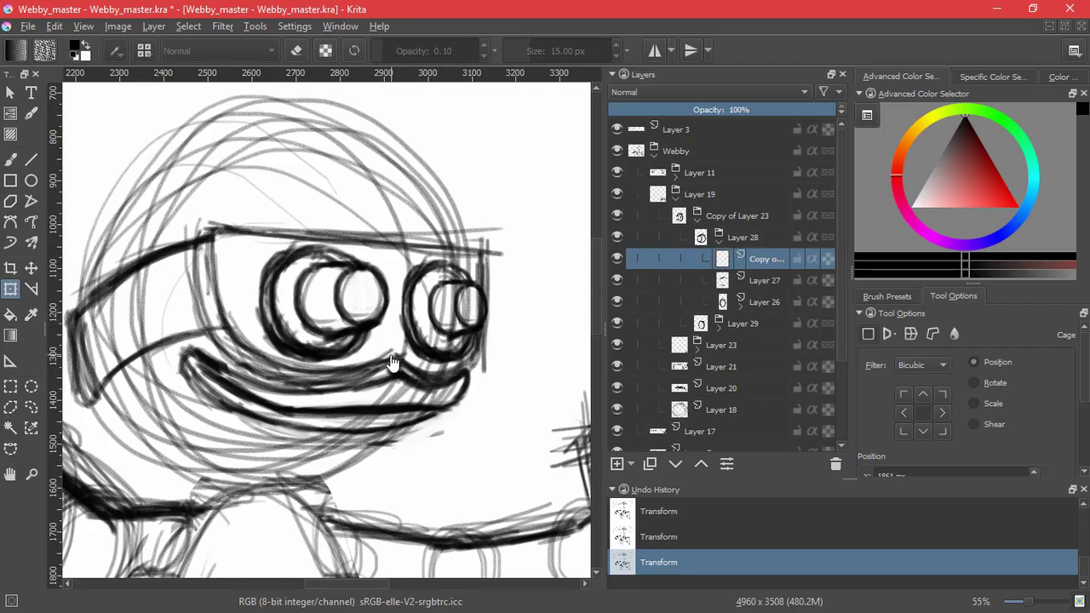
Give the second eye's ring group, Layer 29, a slight perspective taper toward its right side.
{"action": "left_click", "coordinate": [734, 327]}
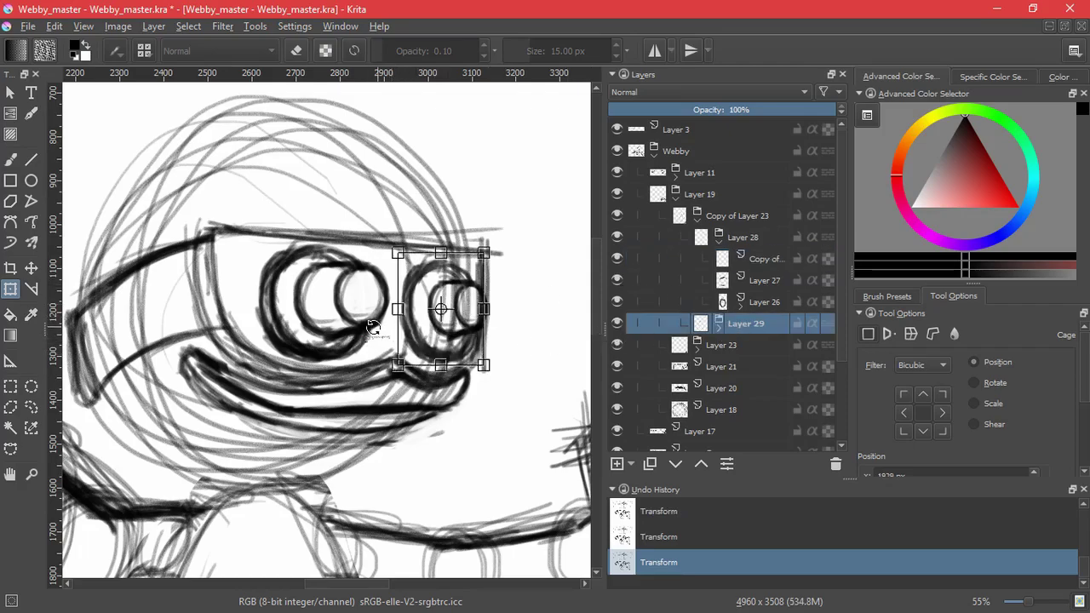
{"action": "key", "text": "Return"}
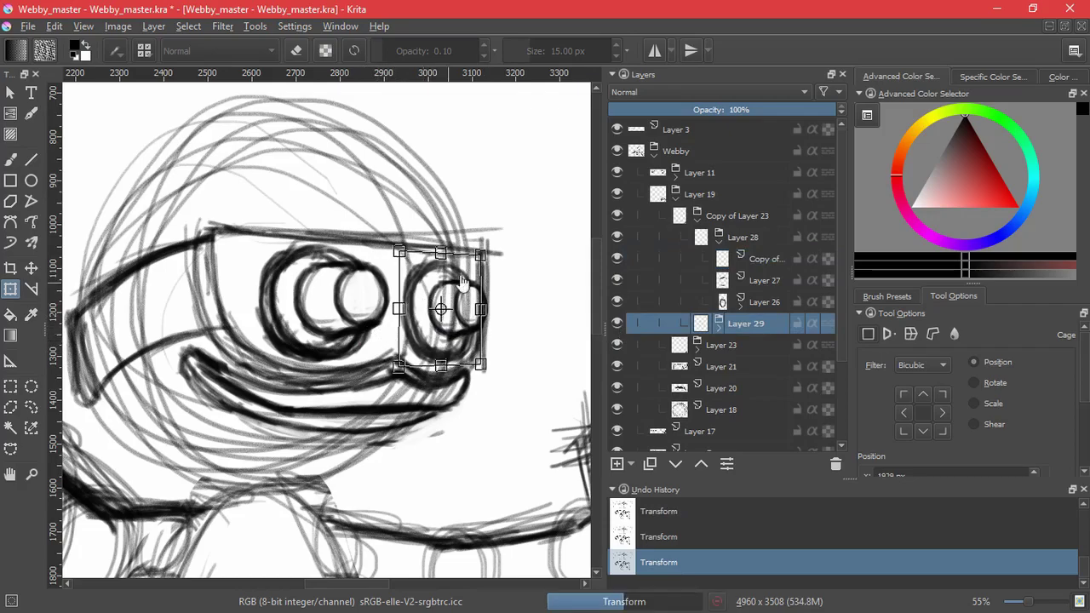
Check the ring group's mask and layers, select Layer 22, and enclose the second eye in a rectangular selection of about 238 × 364 px.
{"action": "left_click", "coordinate": [718, 329]}
{"action": "left_click", "coordinate": [617, 346]}
{"action": "left_click", "coordinate": [617, 345]}
{"action": "left_click", "coordinate": [617, 367]}
{"action": "left_click", "coordinate": [617, 367]}
{"action": "left_click", "coordinate": [618, 388]}
{"action": "left_click", "coordinate": [618, 389]}
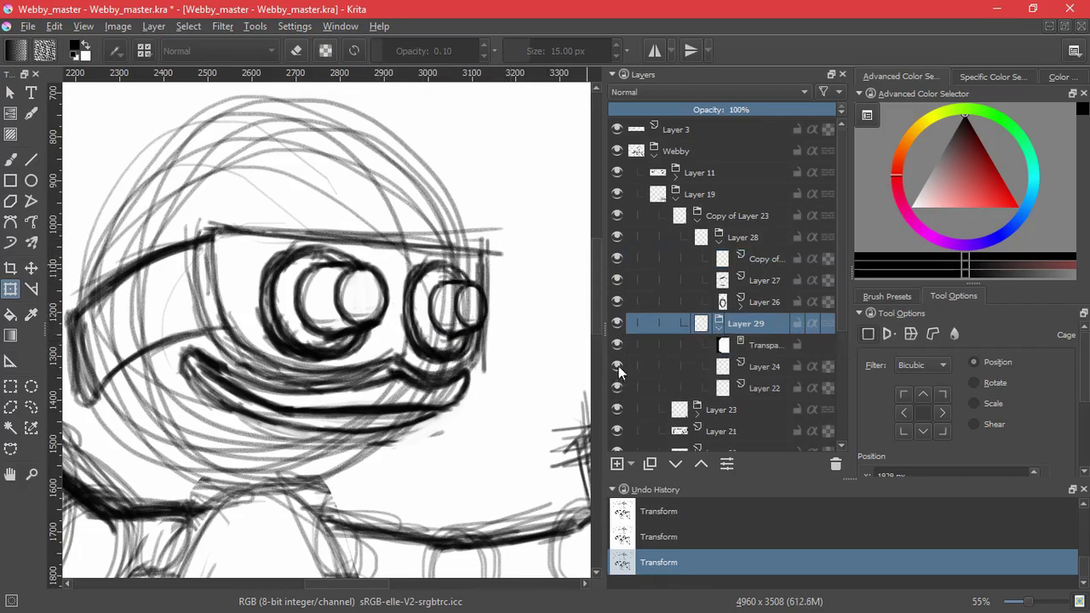
{"action": "left_click", "coordinate": [696, 388]}
{"action": "left_click", "coordinate": [10, 386]}
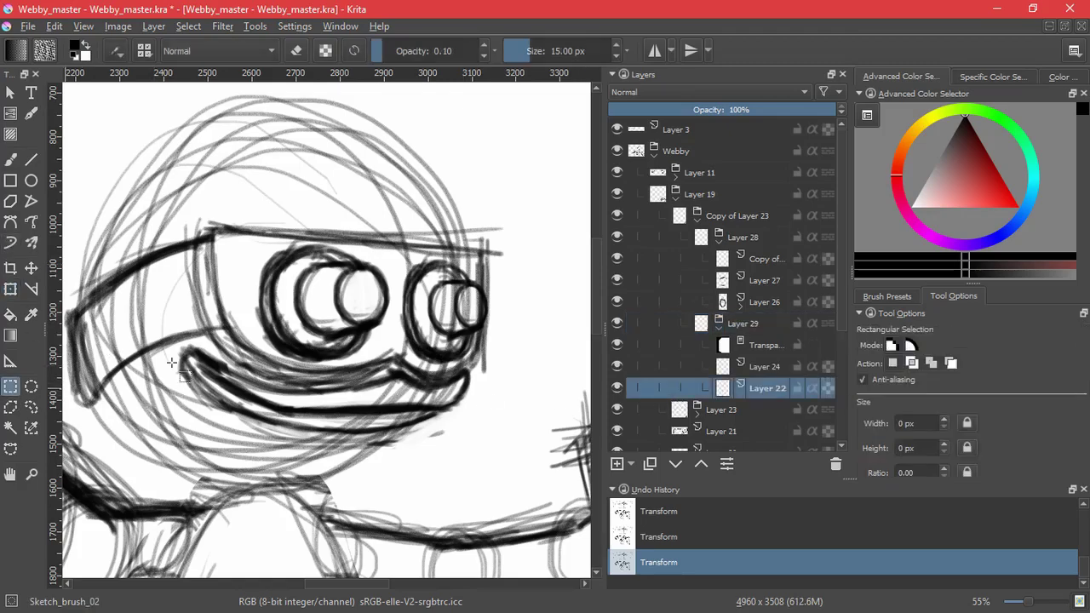
{"action": "left_click_drag", "start_coordinate": [393, 232], "coordinate": [497, 392]}
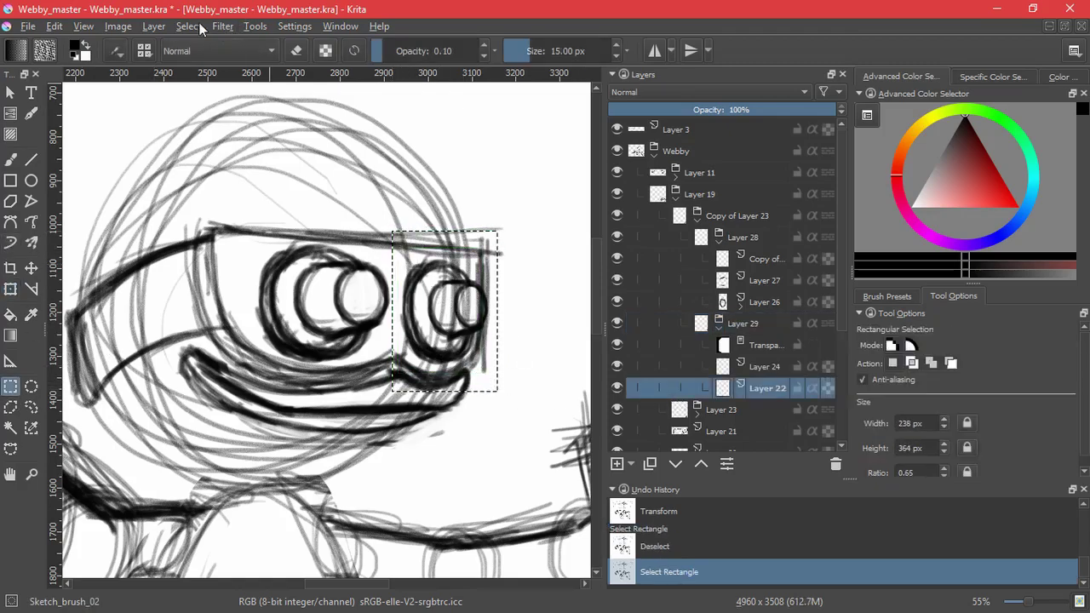
Invert the selection and clear everything outside the second eye on Layer 22, Layer 24 and the ring group's transparency mask.
{"action": "left_click", "coordinate": [188, 27]}
{"action": "left_click", "coordinate": [234, 99]}
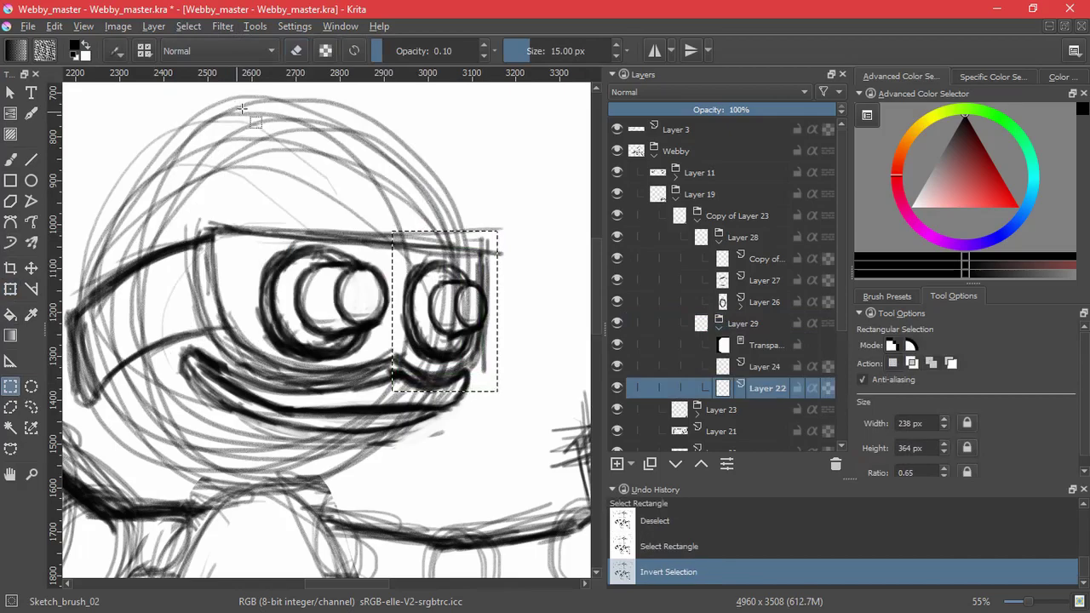
{"action": "key", "text": "Delete"}
{"action": "key", "text": "Page_Up"}
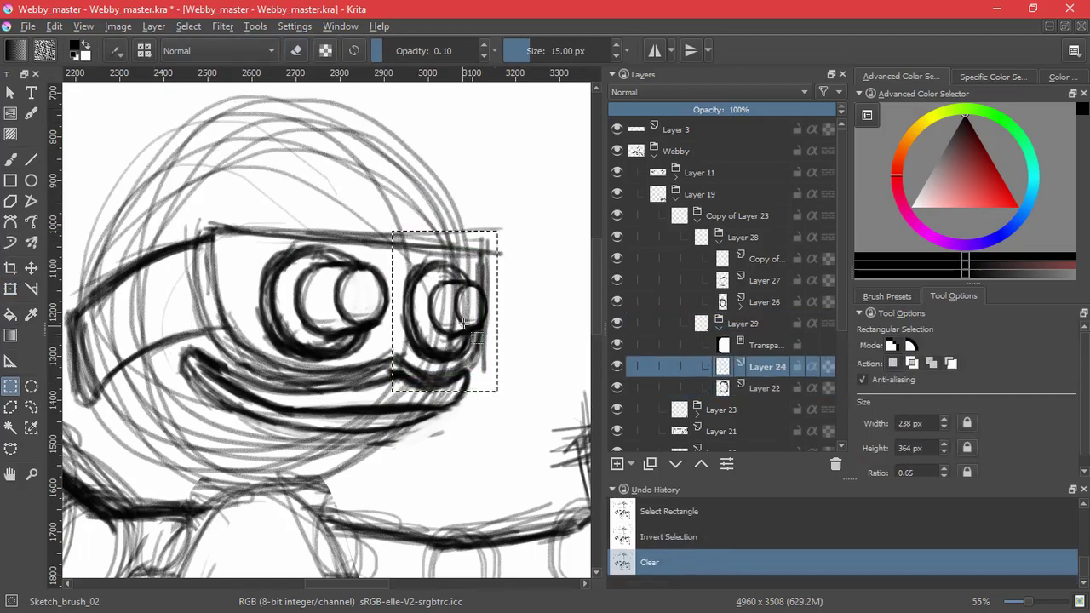
{"action": "key", "text": "Delete"}
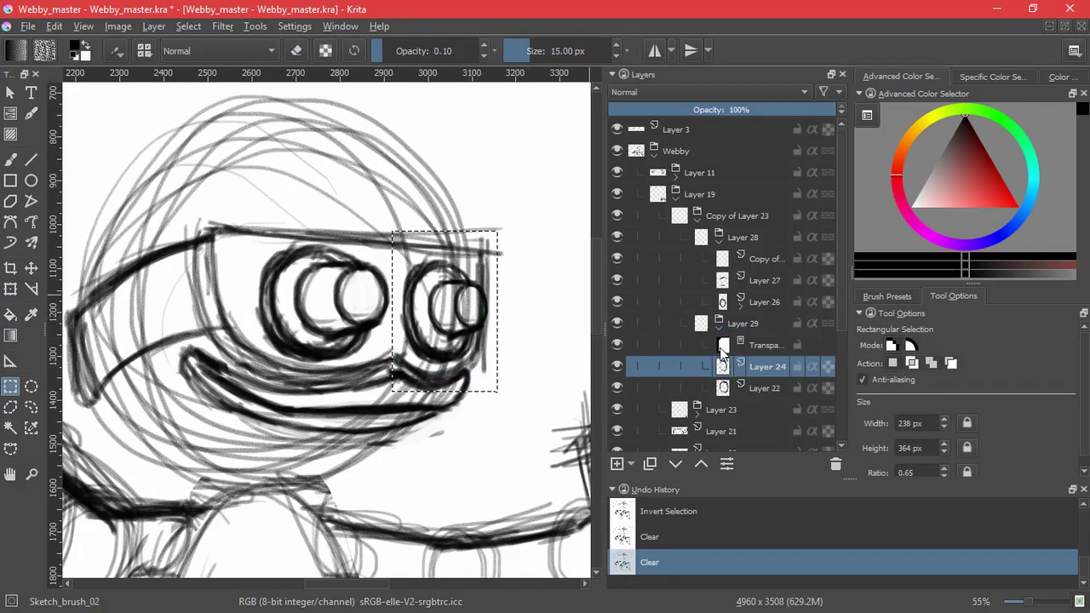
{"action": "key", "text": "Page_Up"}
{"action": "key", "text": "Delete"}
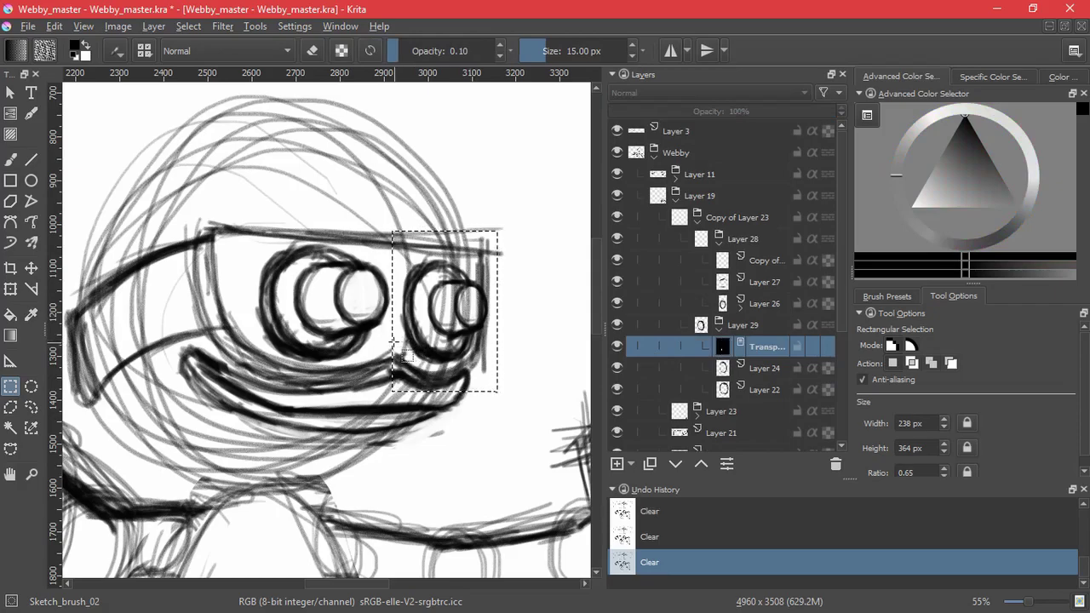
{"action": "left_click_drag", "start_coordinate": [388, 342], "coordinate": [378, 341]}
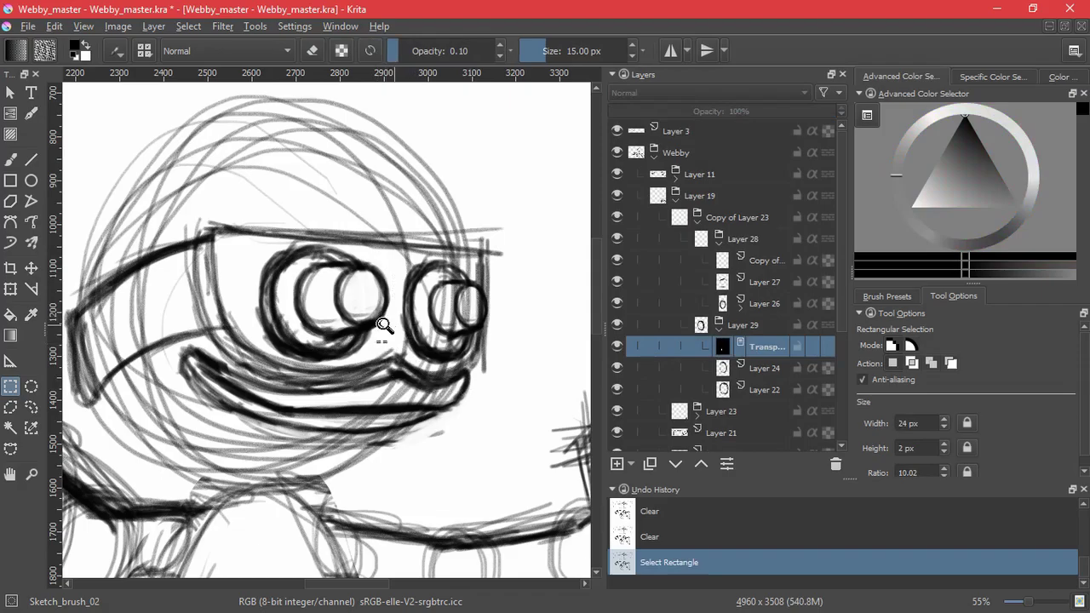
{"action": "left_click", "coordinate": [436, 411]}
{"action": "left_click_drag", "start_coordinate": [515, 319], "coordinate": [506, 290]}
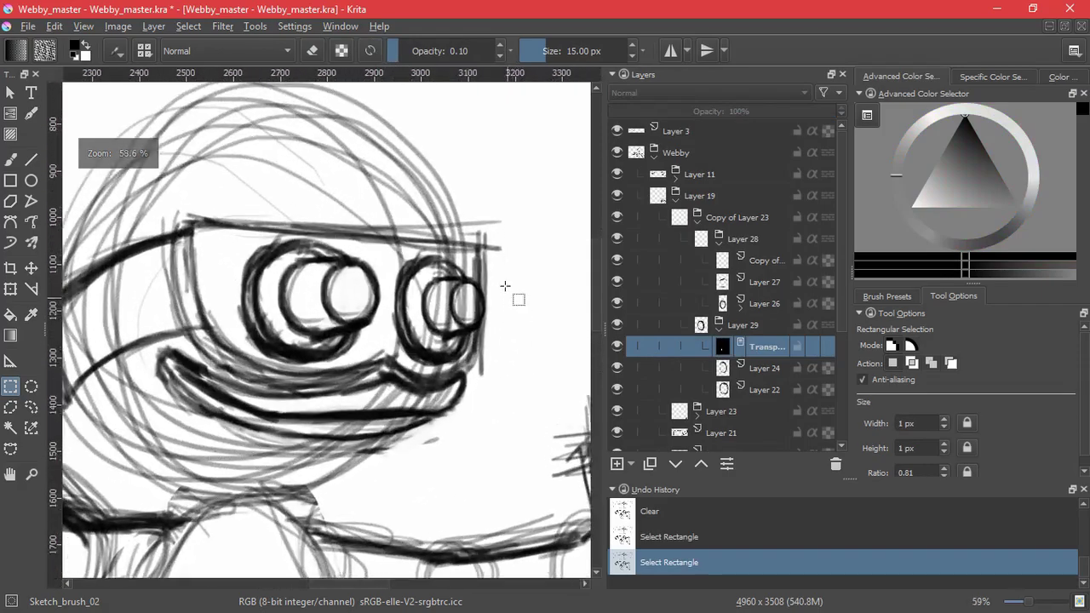
{"action": "left_click", "coordinate": [698, 222]}
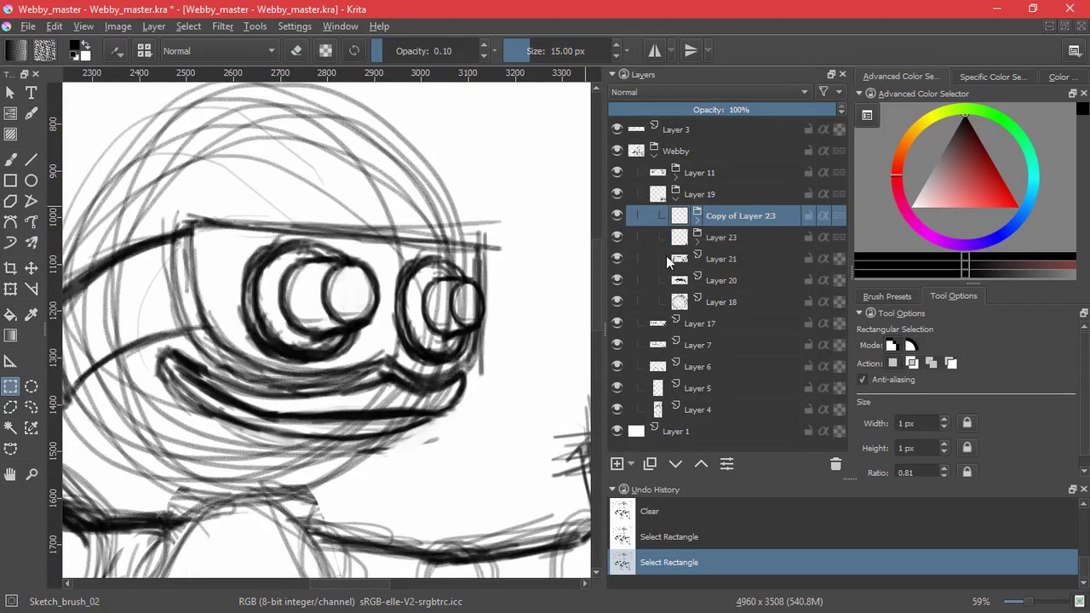
{"action": "left_click", "coordinate": [666, 257]}
{"action": "left_click", "coordinate": [10, 289]}
{"action": "scroll", "coordinate": [279, 378], "scroll_direction": "down", "scroll_amount": 2}
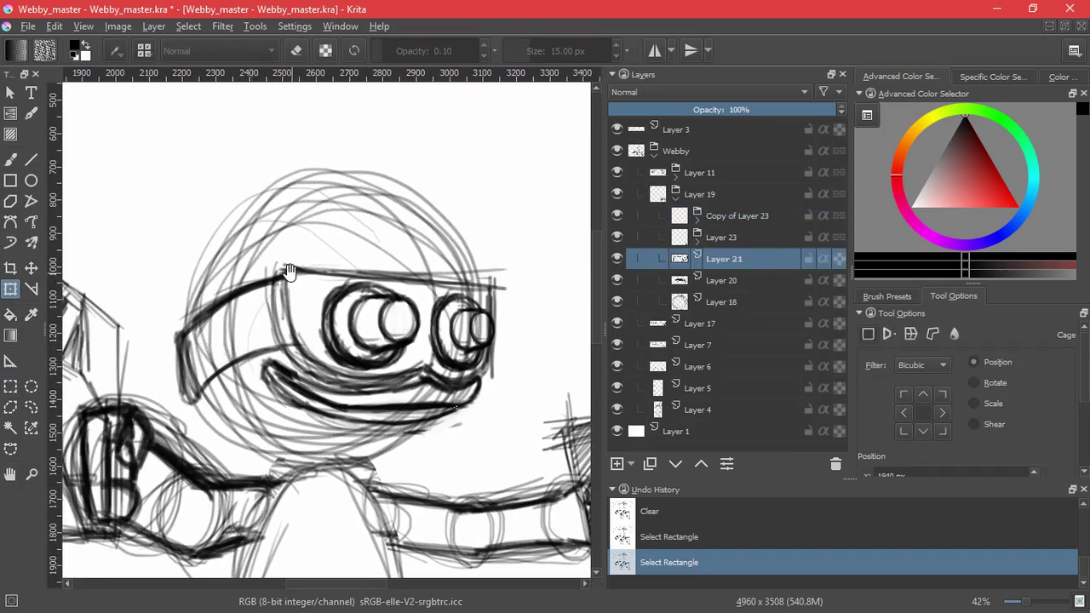
{"action": "scroll", "coordinate": [288, 274], "scroll_direction": "down", "scroll_amount": 4}
{"action": "scroll", "coordinate": [288, 274], "scroll_direction": "up", "scroll_amount": 4}
{"action": "left_click", "coordinate": [31, 269]}
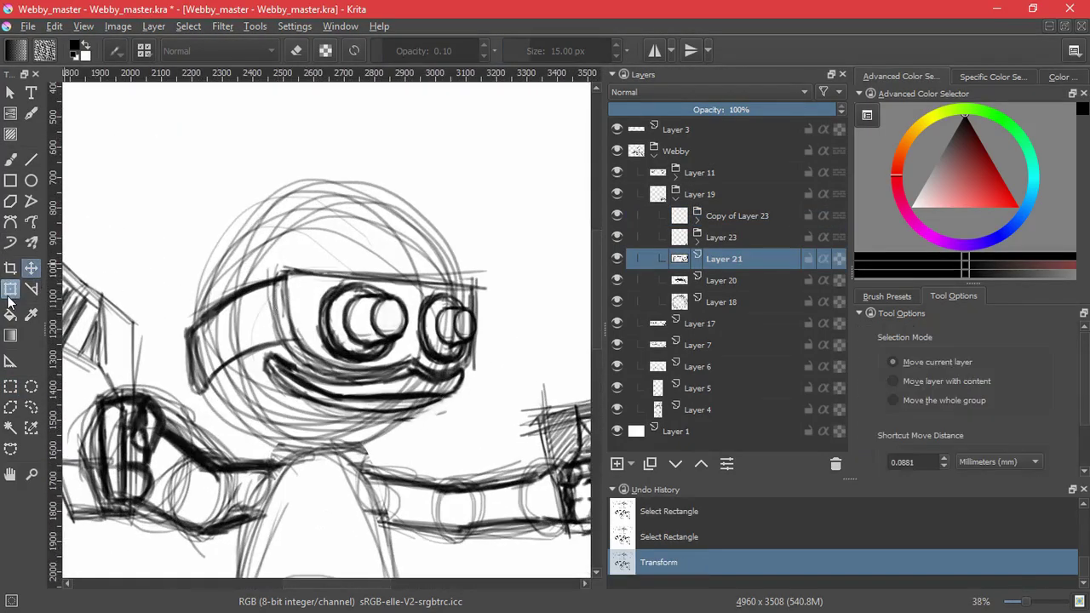
{"action": "left_click", "coordinate": [10, 288]}
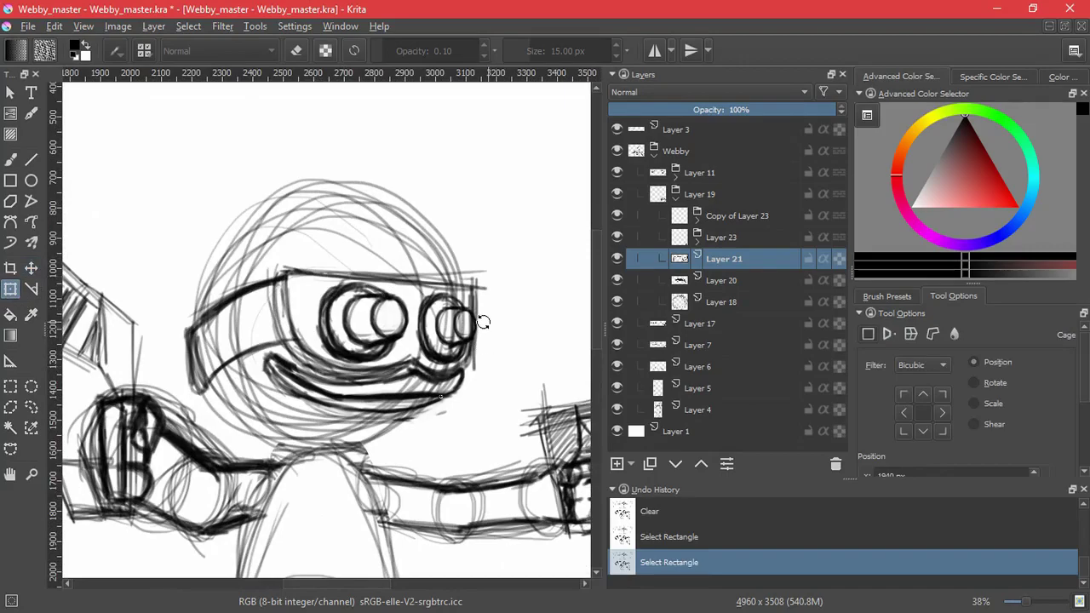
{"action": "left_click", "coordinate": [645, 289]}
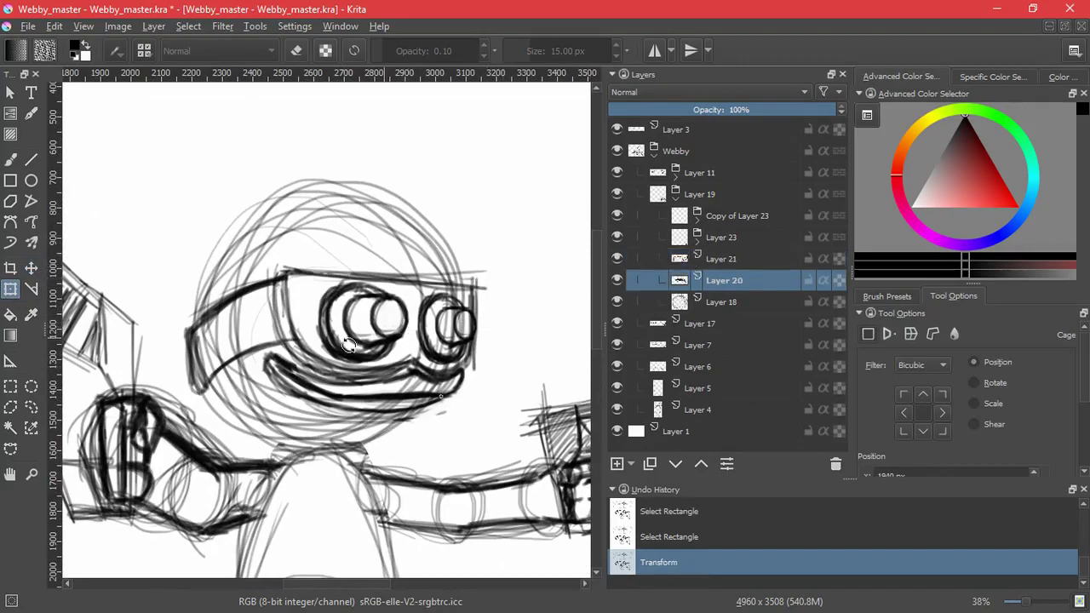
{"action": "left_click", "coordinate": [188, 26]}
{"action": "left_click", "coordinate": [205, 62]}
{"action": "key", "text": "ctrl+z"}
{"action": "key", "text": "ctrl+z"}
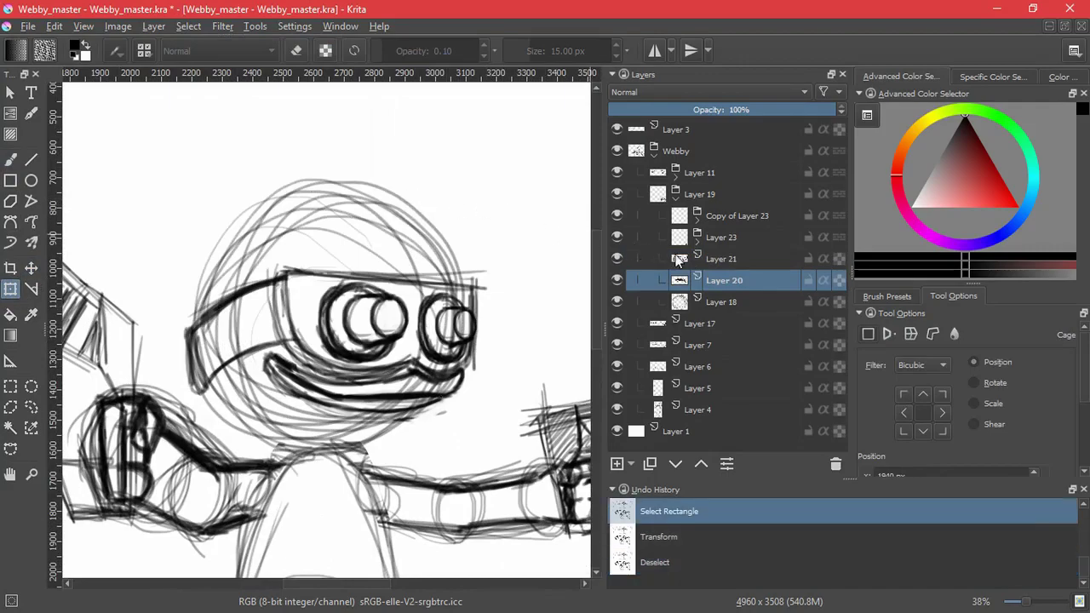
Activate Layer 21 and clear the active selection so the whole layer can be transformed.
{"action": "left_click", "coordinate": [679, 259]}
{"action": "left_click", "coordinate": [384, 324]}
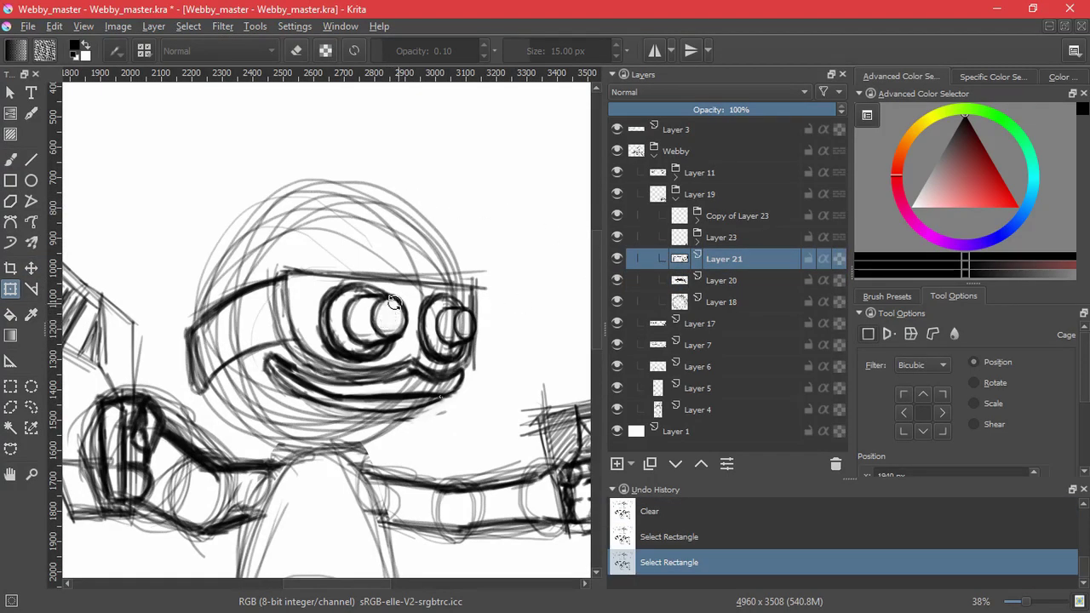
{"action": "key", "text": "ctrl+z"}
{"action": "key", "text": "ctrl+shift+z"}
{"action": "left_click", "coordinate": [173, 25]}
{"action": "left_click", "coordinate": [213, 63]}
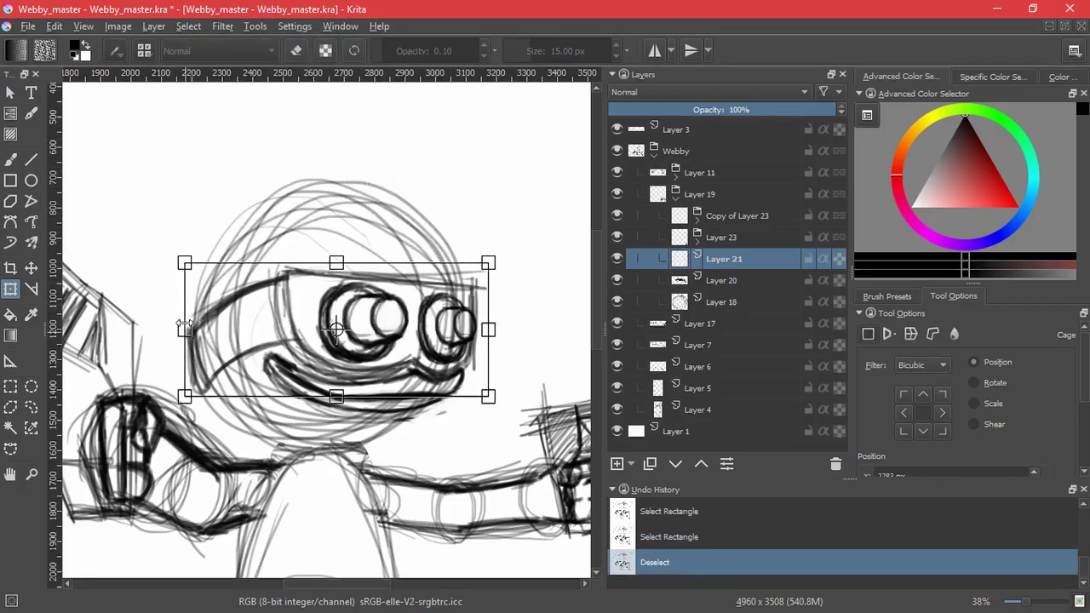
Try rotating the mask on Layer 21 slightly clockwise and shifting it toward the back of the head.
{"action": "left_click_drag", "start_coordinate": [178, 333], "coordinate": [185, 358]}
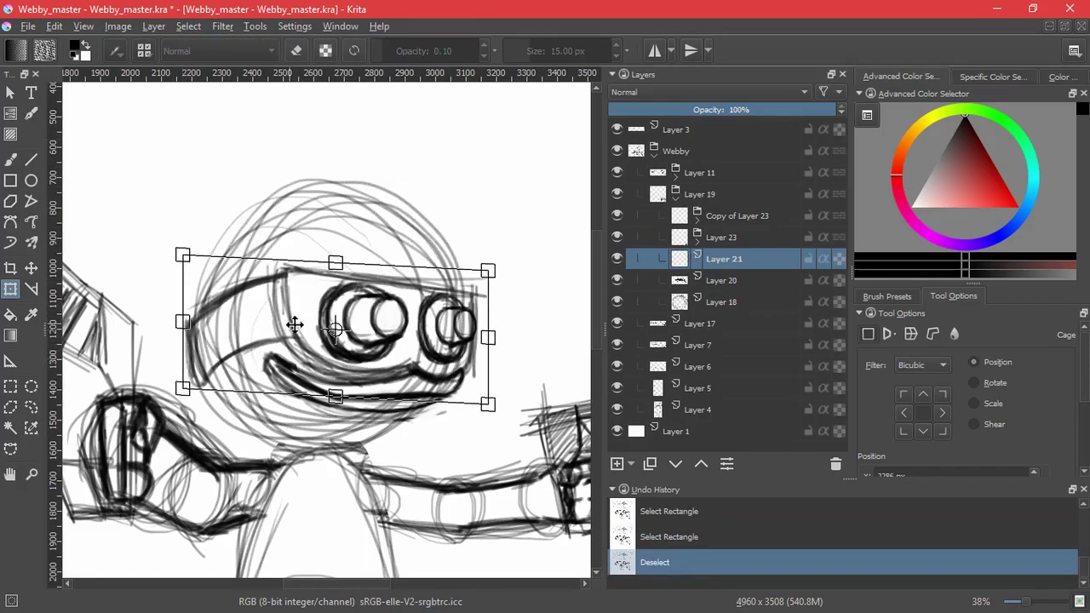
{"action": "left_click_drag", "start_coordinate": [296, 325], "coordinate": [186, 310]}
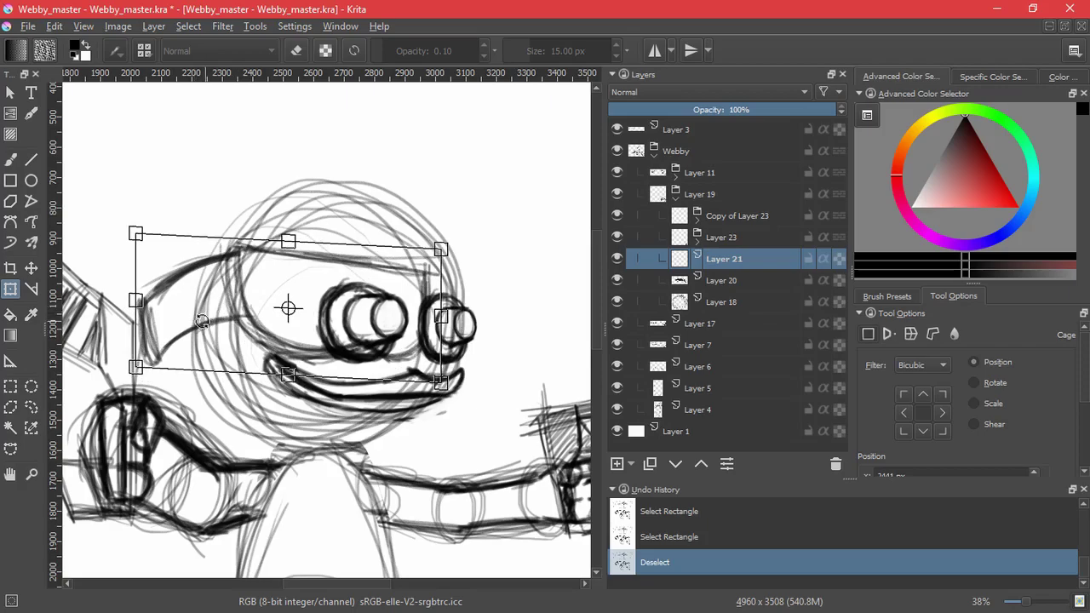
{"action": "key", "text": "ctrl+z"}
{"action": "key", "text": "ctrl+z"}
{"action": "key", "text": "ctrl+z"}
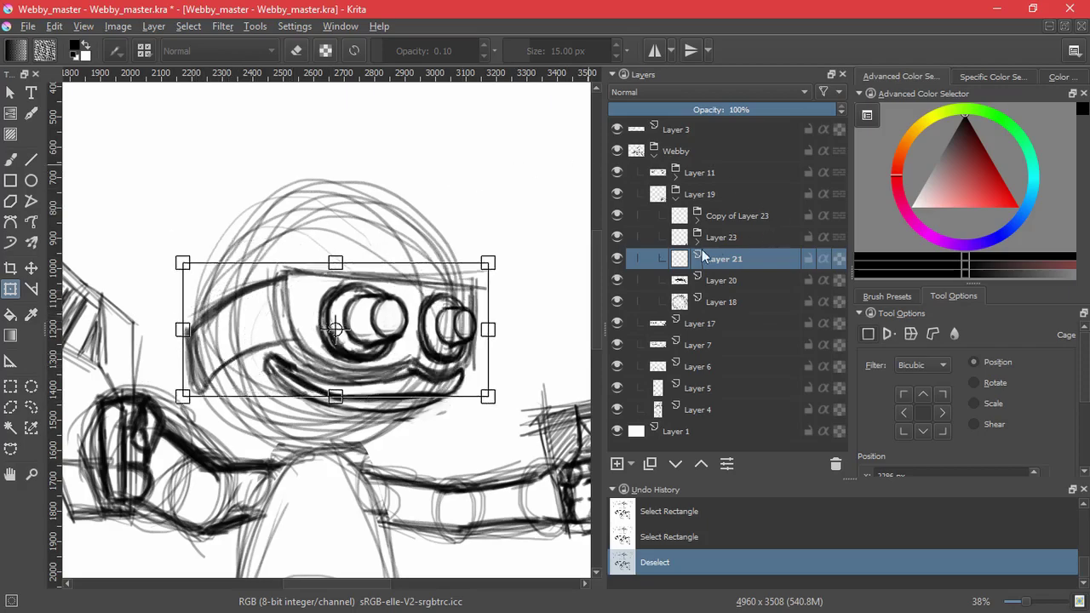
{"action": "key", "text": "b"}
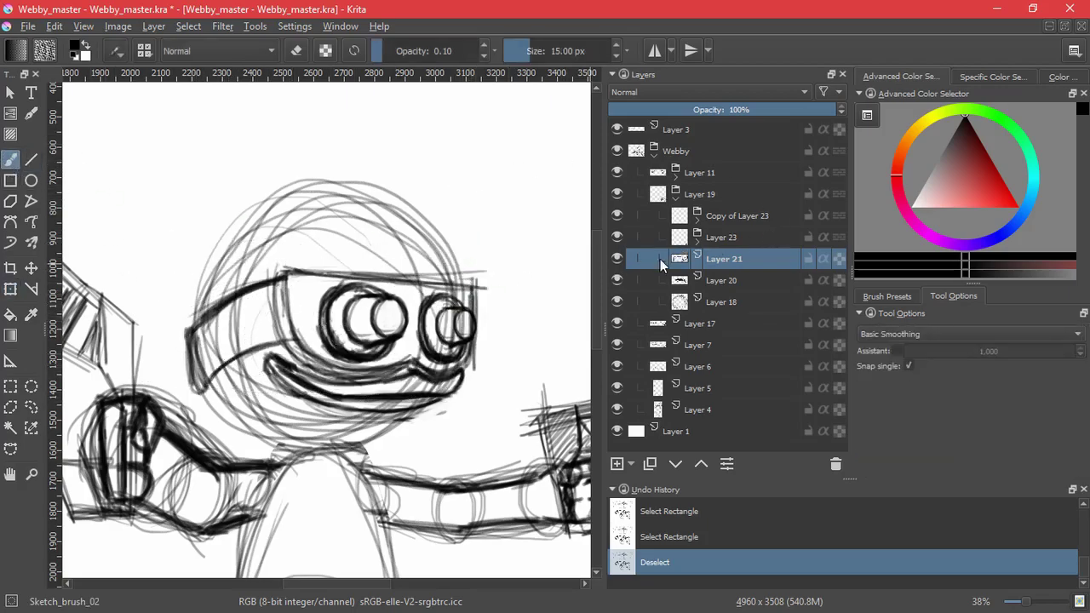
Check Layer 21 and the Layer 23 group by toggling their visibility, and activate Layer 22 inside that group.
{"action": "left_click", "coordinate": [618, 258]}
{"action": "left_click", "coordinate": [617, 258]}
{"action": "left_click", "coordinate": [617, 238]}
{"action": "left_click", "coordinate": [617, 238]}
{"action": "left_click", "coordinate": [698, 242]}
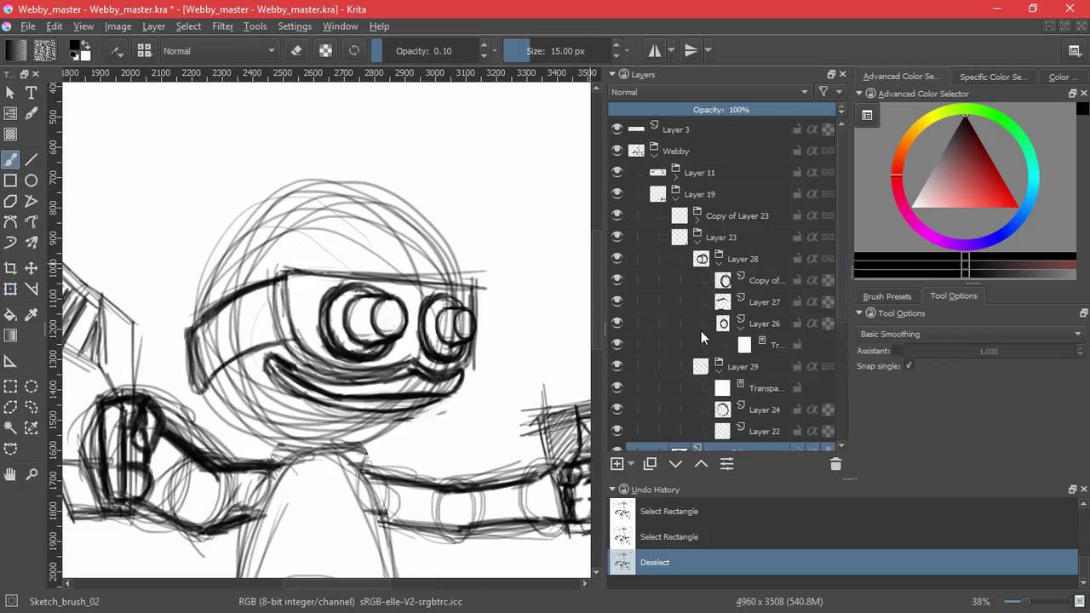
{"action": "left_click", "coordinate": [710, 429]}
Try clearing everything on Layer 22 outside a 383 × 449 px rectangle around the larger eye.
{"action": "left_click", "coordinate": [10, 386]}
{"action": "left_click_drag", "start_coordinate": [414, 389], "coordinate": [296, 252]}
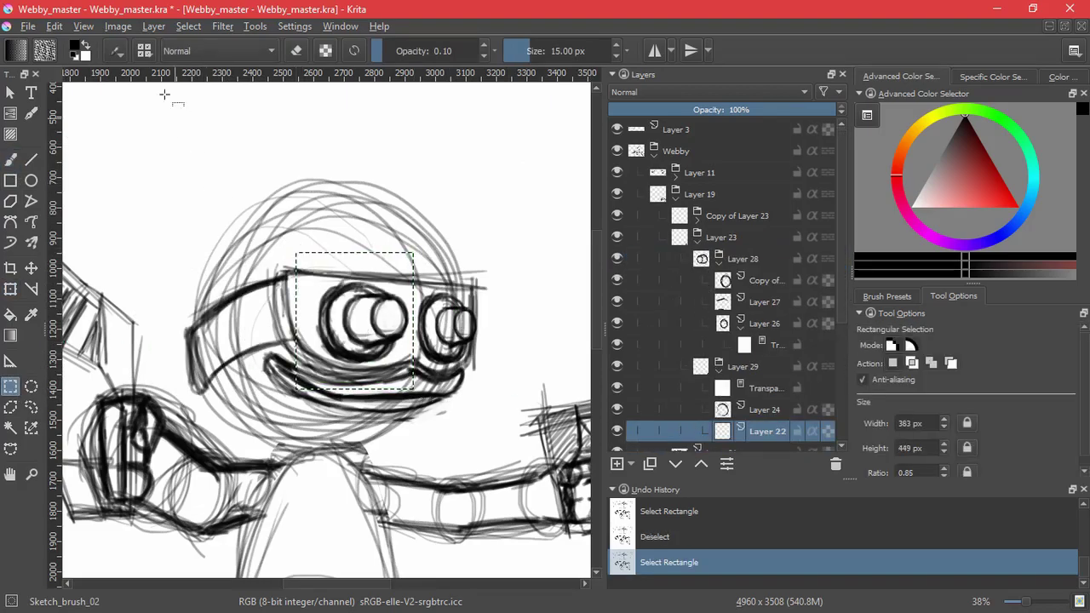
{"action": "left_click", "coordinate": [188, 27]}
{"action": "left_click", "coordinate": [204, 99]}
{"action": "key", "text": "Delete"}
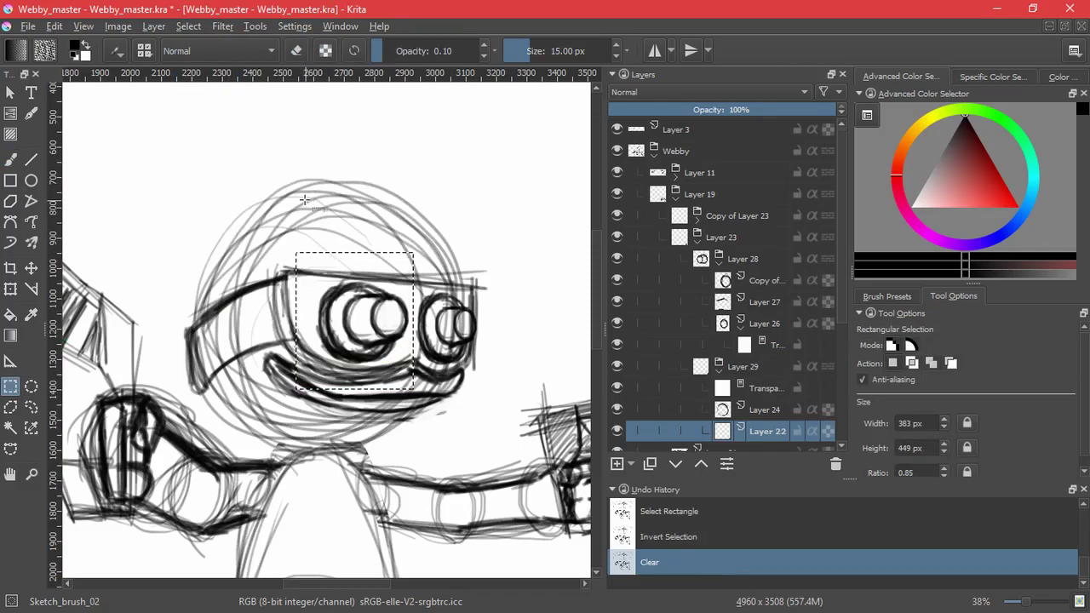
Clear everything on Layer 22 outside a 339 × 415 px rectangle around the larger eye, and remove the selection.
{"action": "left_click", "coordinate": [300, 247]}
{"action": "left_click_drag", "start_coordinate": [298, 253], "coordinate": [347, 312]}
{"action": "left_click", "coordinate": [297, 254]}
{"action": "mouse_move", "coordinate": [296, 253]}
{"action": "left_mouse_down"}
{"action": "mouse_move", "coordinate": [339, 319]}
{"action": "mouse_move", "coordinate": [413, 387]}
{"action": "left_mouse_up"}
{"action": "left_click", "coordinate": [308, 260]}
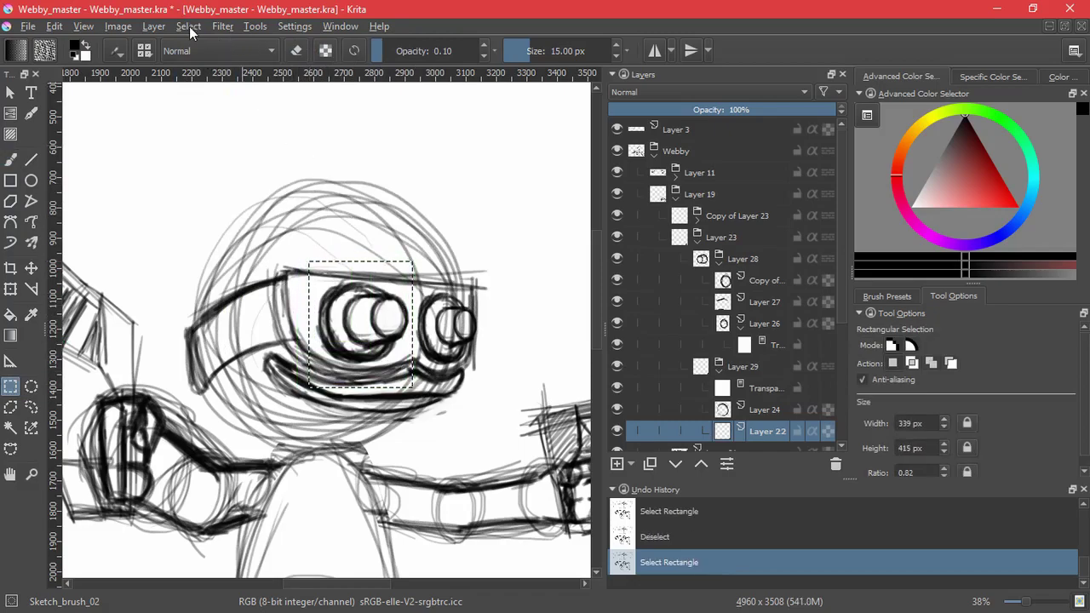
{"action": "left_click", "coordinate": [190, 27]}
{"action": "left_click", "coordinate": [217, 99]}
{"action": "key", "text": "Delete"}
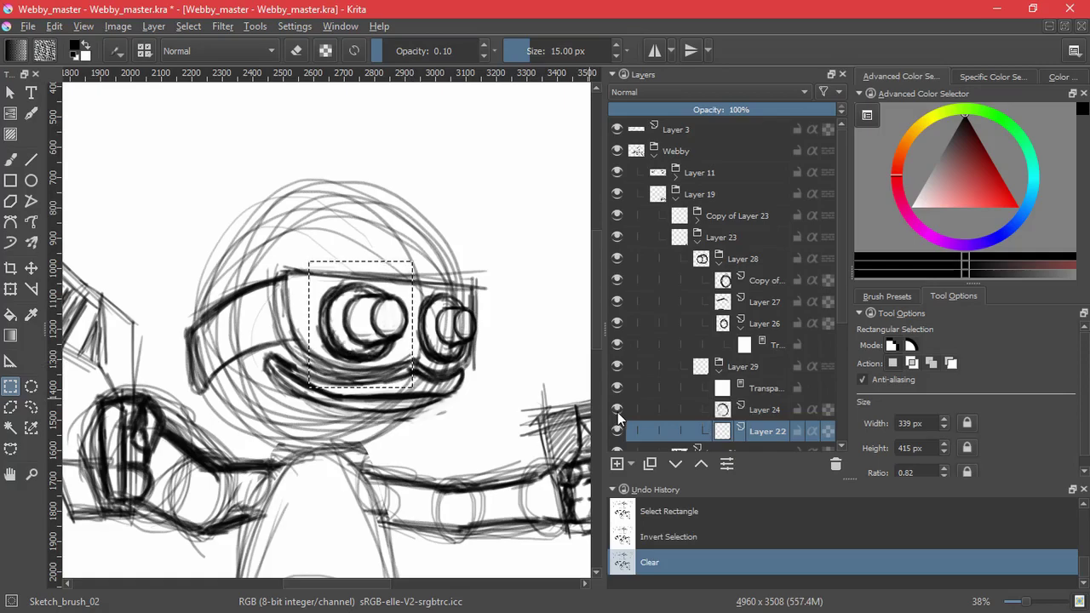
{"action": "left_click", "coordinate": [189, 27]}
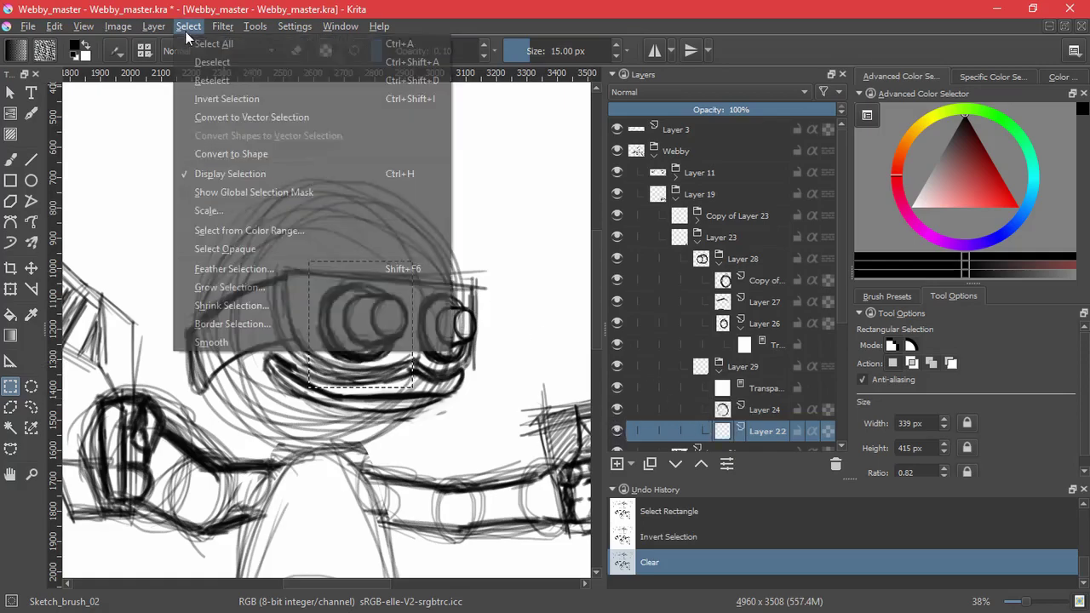
{"action": "left_click", "coordinate": [212, 56]}
Collapse the Layer 23 group, check both eye groups by toggling their visibility, and view the whole drawing.
{"action": "left_click", "coordinate": [710, 345]}
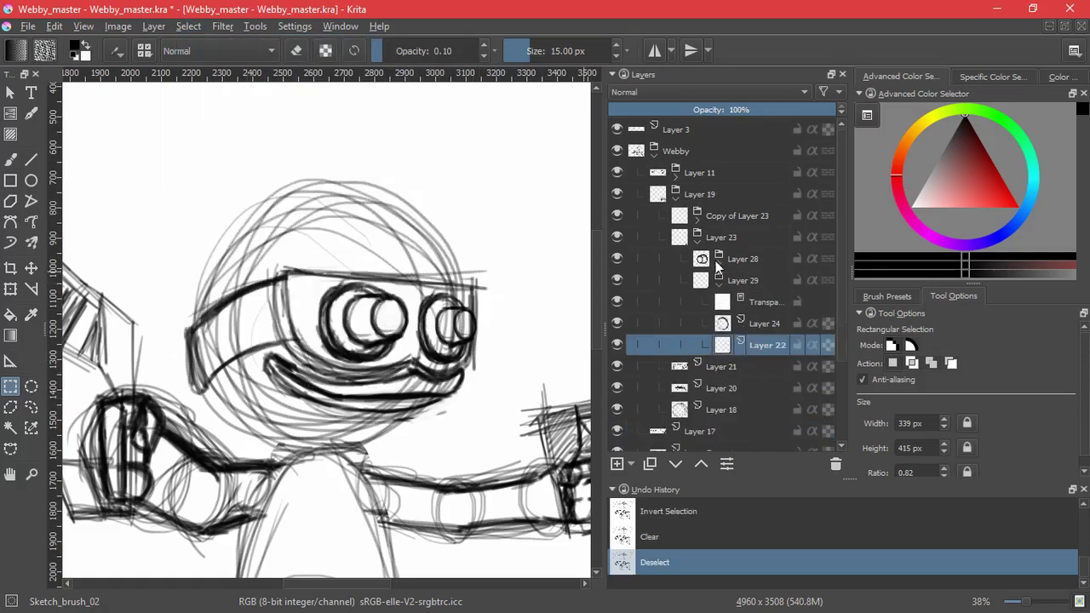
{"action": "left_click", "coordinate": [698, 245]}
{"action": "left_click", "coordinate": [616, 218]}
{"action": "left_click", "coordinate": [617, 218]}
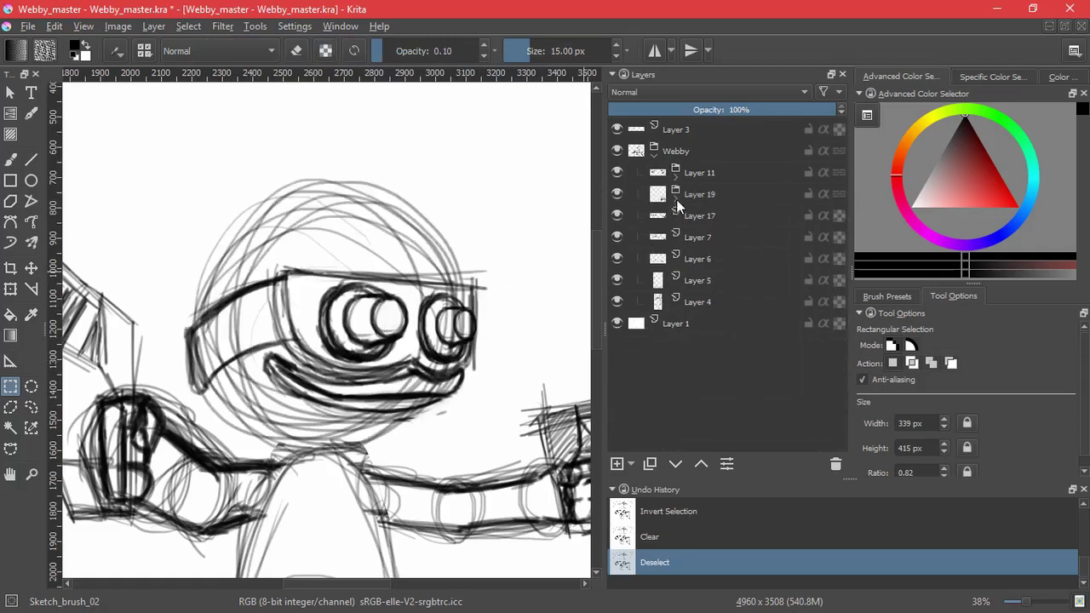
{"action": "left_click", "coordinate": [617, 237]}
{"action": "left_click", "coordinate": [617, 237]}
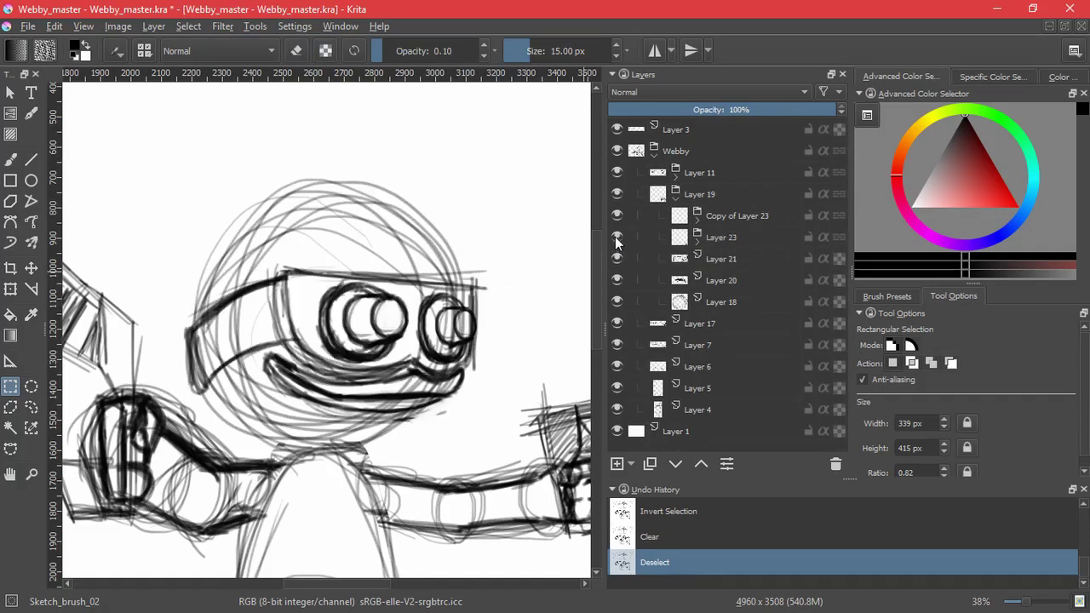
{"action": "left_click", "coordinate": [616, 218]}
{"action": "left_click", "coordinate": [615, 218]}
{"action": "left_click", "coordinate": [597, 214]}
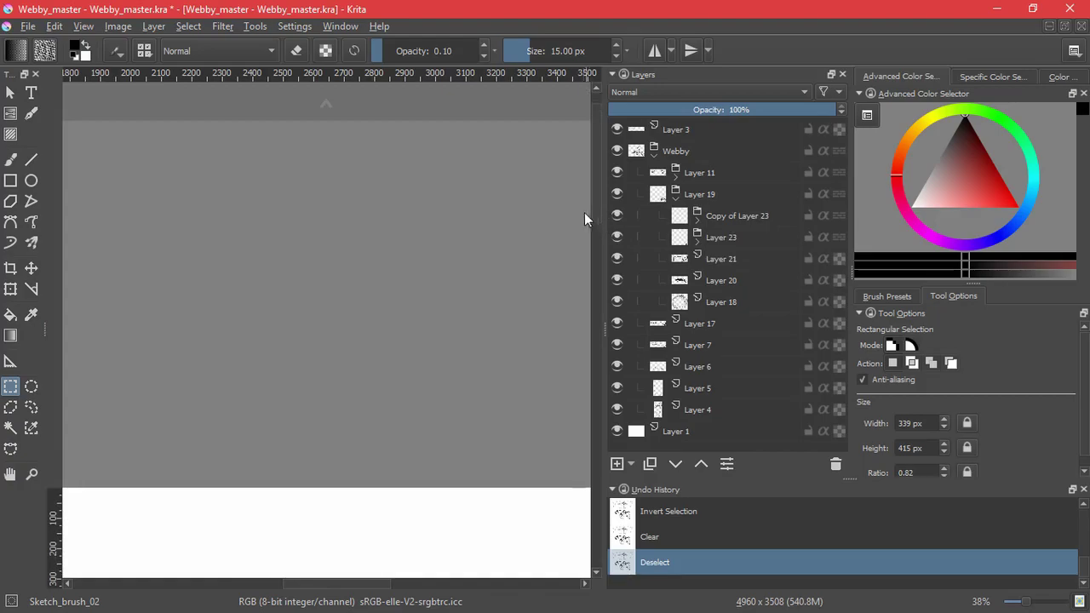
{"action": "key", "text": "2"}
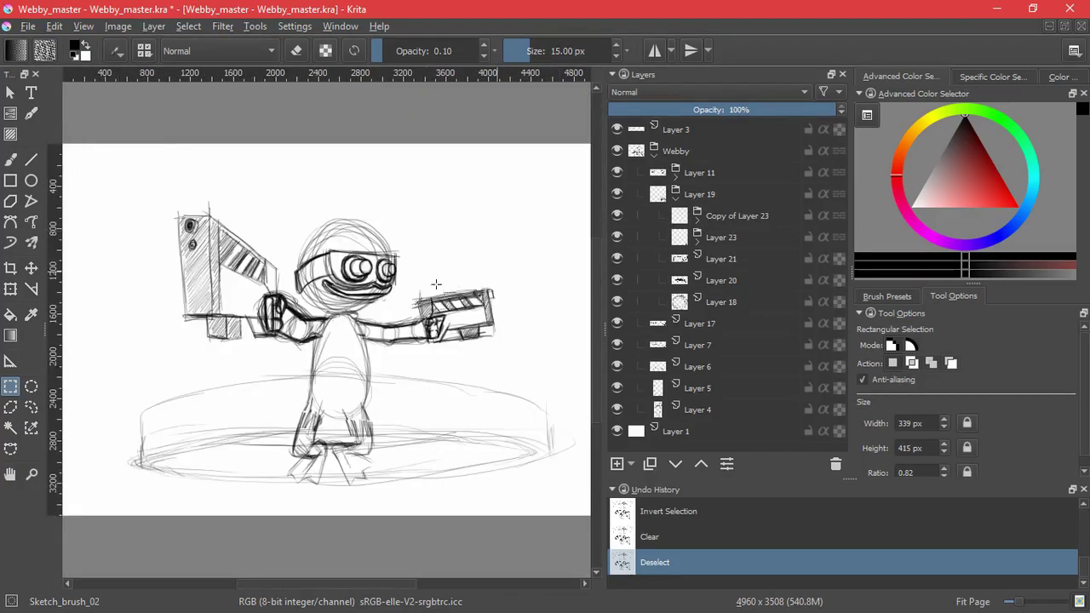
Add a new paint layer directly above Layer 18 in the head group, ready for freehand brush strokes.
{"action": "key", "text": "b"}
{"action": "scroll", "coordinate": [347, 295], "scroll_direction": "up", "scroll_amount": 4}
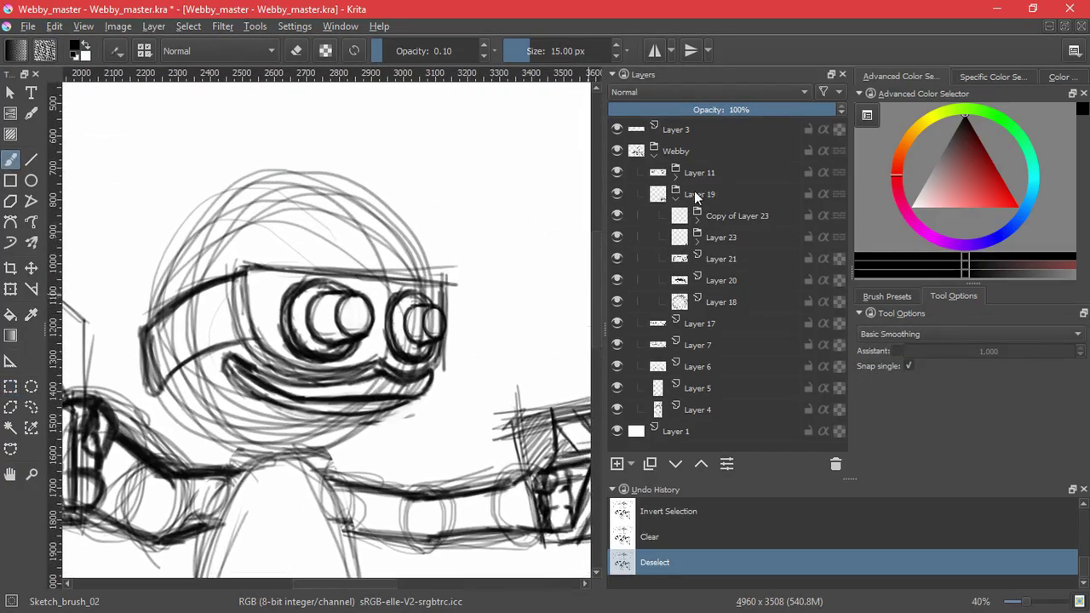
{"action": "left_click", "coordinate": [616, 196]}
{"action": "left_click", "coordinate": [617, 196]}
{"action": "key", "text": "Insert"}
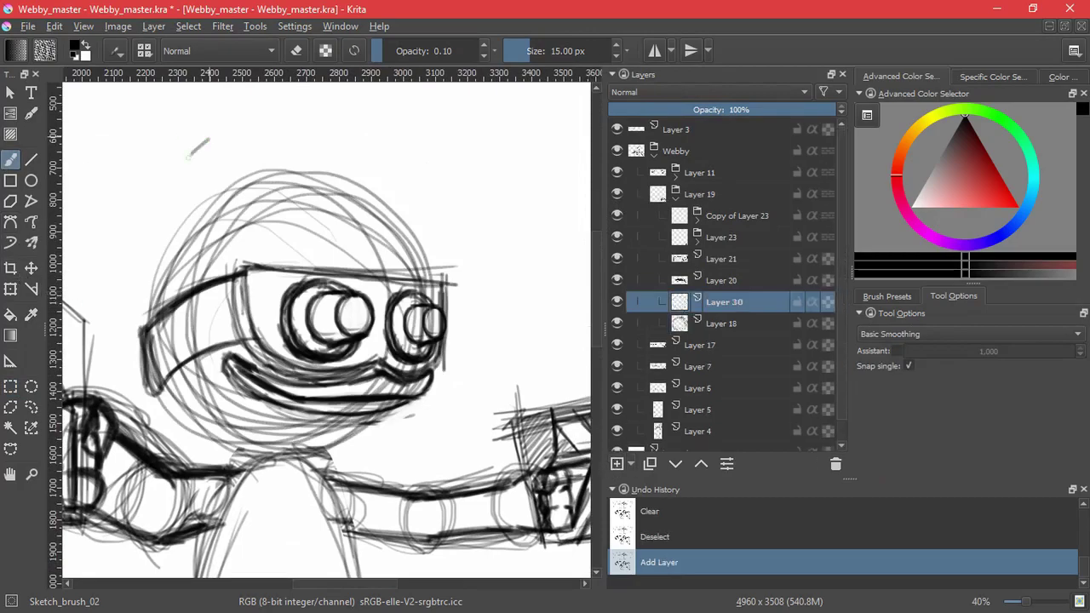
{"action": "key", "text": "ctrl+z"}
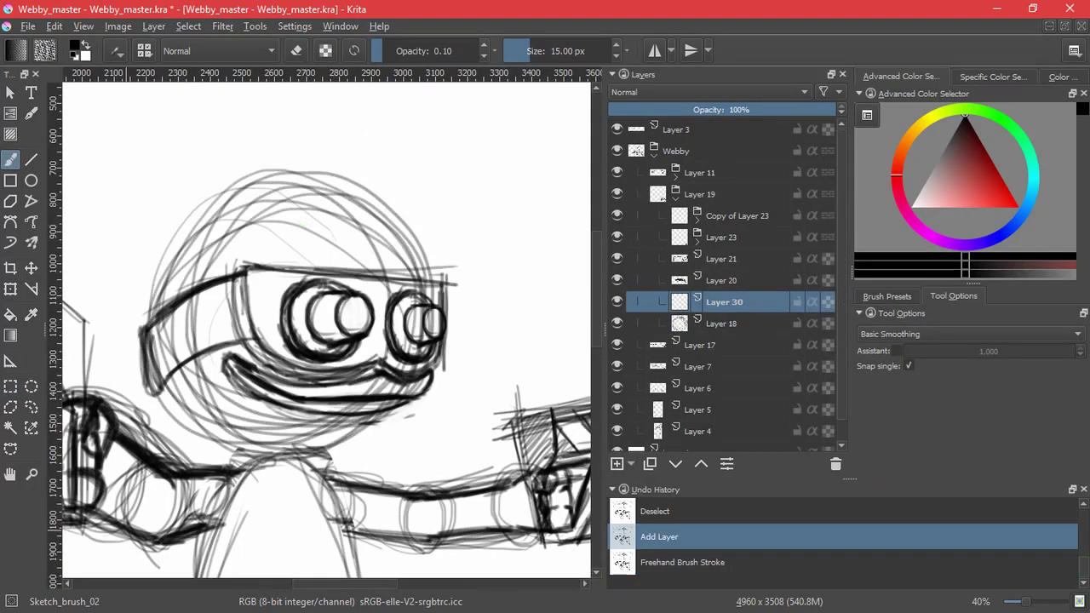
On Layer 21, sketch two curved strap lines from the crown down to the mask and a line across the crown.
{"action": "key", "text": "alt+Tab"}
{"action": "left_click", "coordinate": [620, 264]}
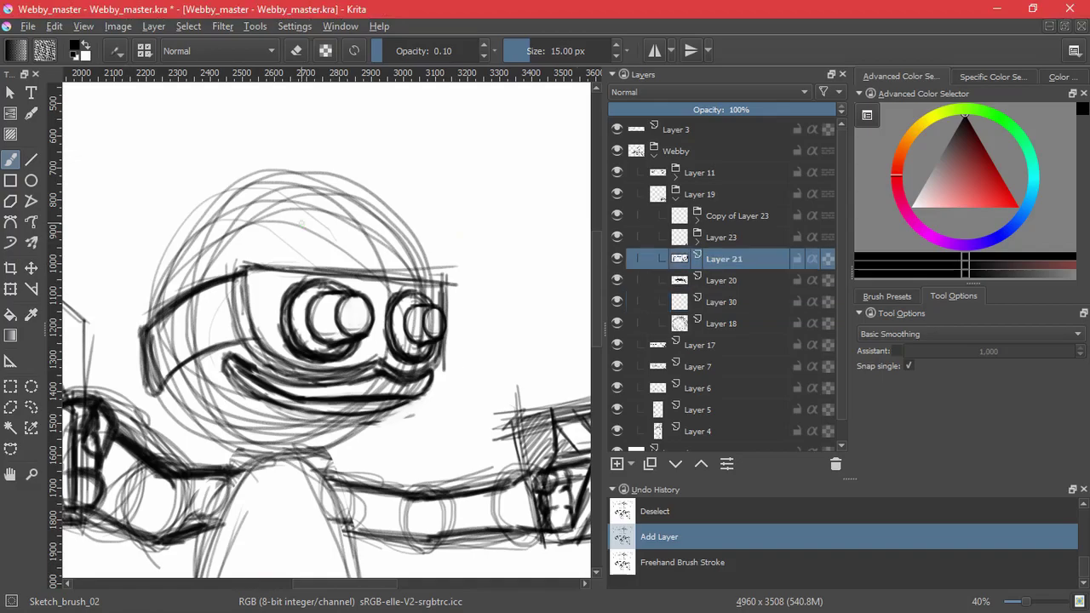
{"action": "left_click_drag", "start_coordinate": [275, 173], "coordinate": [325, 215]}
{"action": "left_click_drag", "start_coordinate": [290, 177], "coordinate": [339, 263]}
{"action": "left_click_drag", "start_coordinate": [320, 203], "coordinate": [340, 271]}
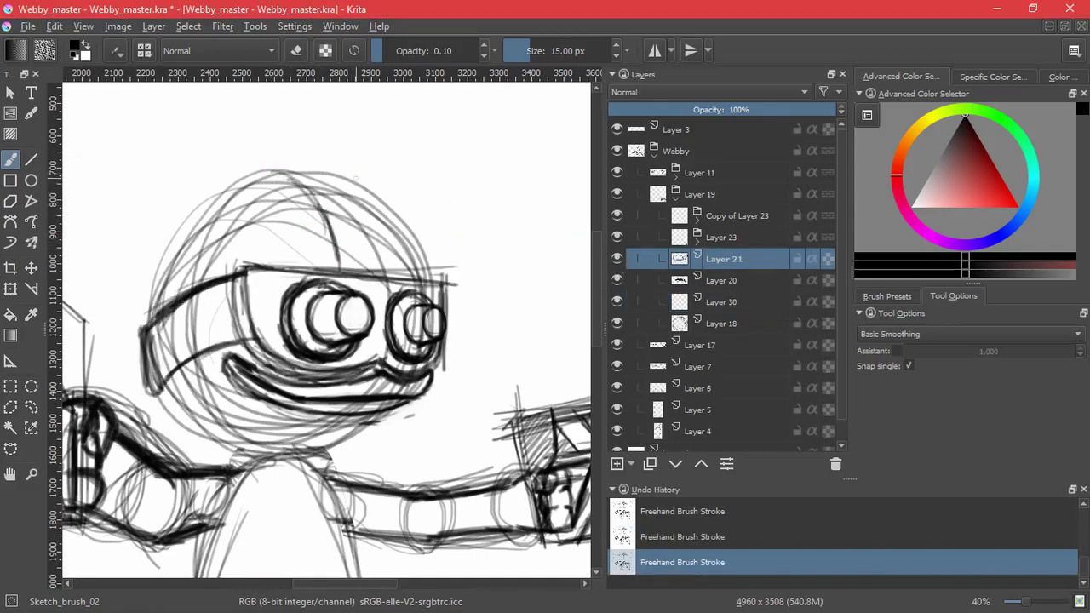
{"action": "left_click_drag", "start_coordinate": [339, 172], "coordinate": [407, 279]}
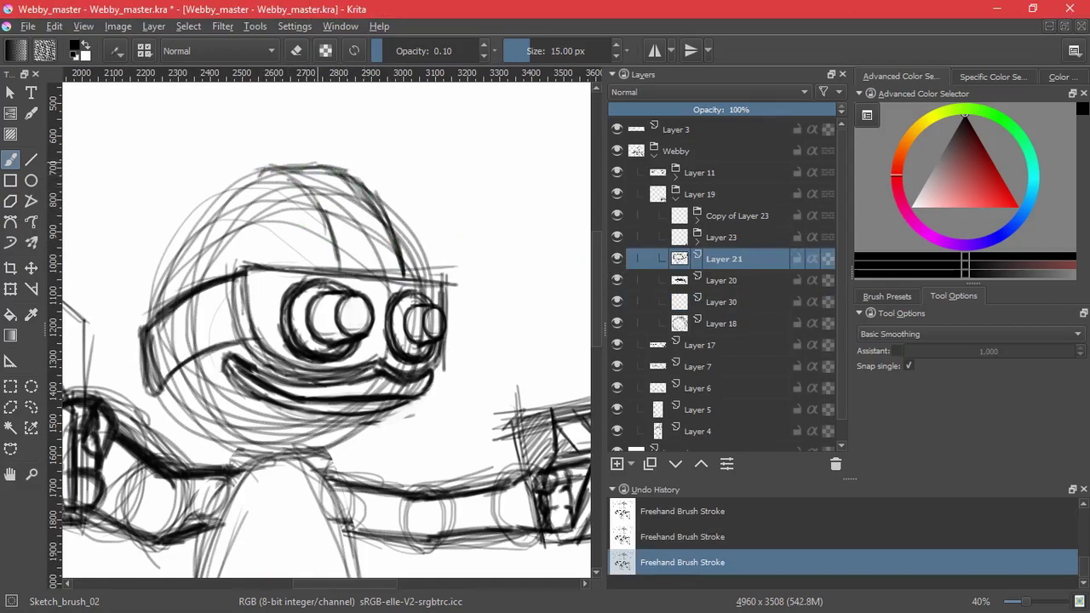
{"action": "mouse_move", "coordinate": [251, 177]}
{"action": "left_mouse_down"}
{"action": "mouse_move", "coordinate": [324, 166]}
{"action": "mouse_move", "coordinate": [361, 180]}
{"action": "left_mouse_up"}
{"action": "mouse_move", "coordinate": [291, 175]}
{"action": "left_mouse_down"}
{"action": "mouse_move", "coordinate": [333, 232]}
{"action": "mouse_move", "coordinate": [340, 274]}
{"action": "left_mouse_up"}
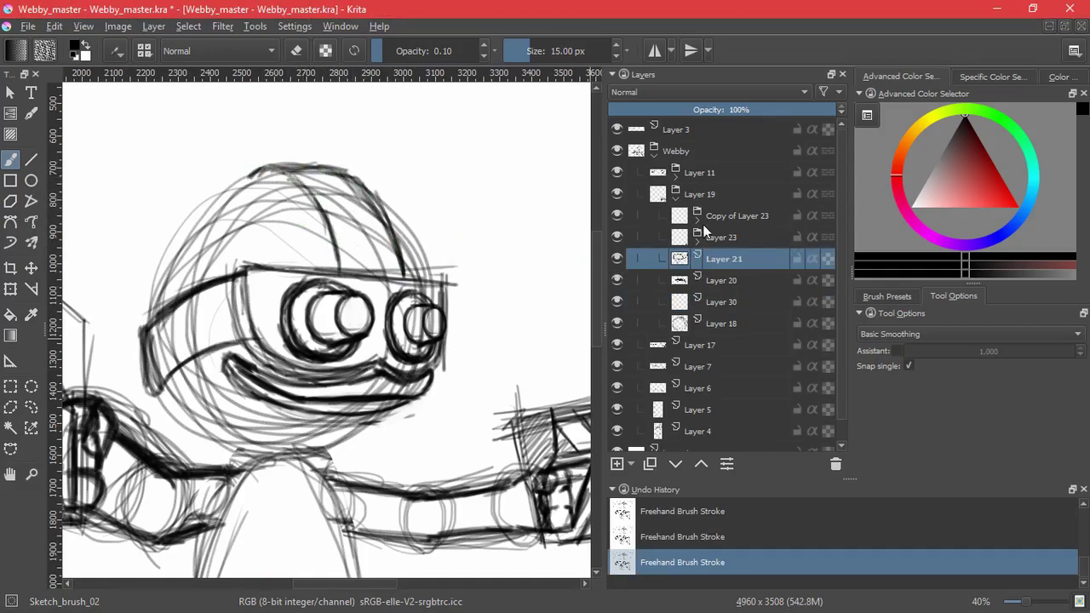
On Layer 30, sketch the head outline and short hair strokes between the front strap line and the mask's front edge.
{"action": "left_click", "coordinate": [724, 302]}
{"action": "key", "text": "ctrl+z"}
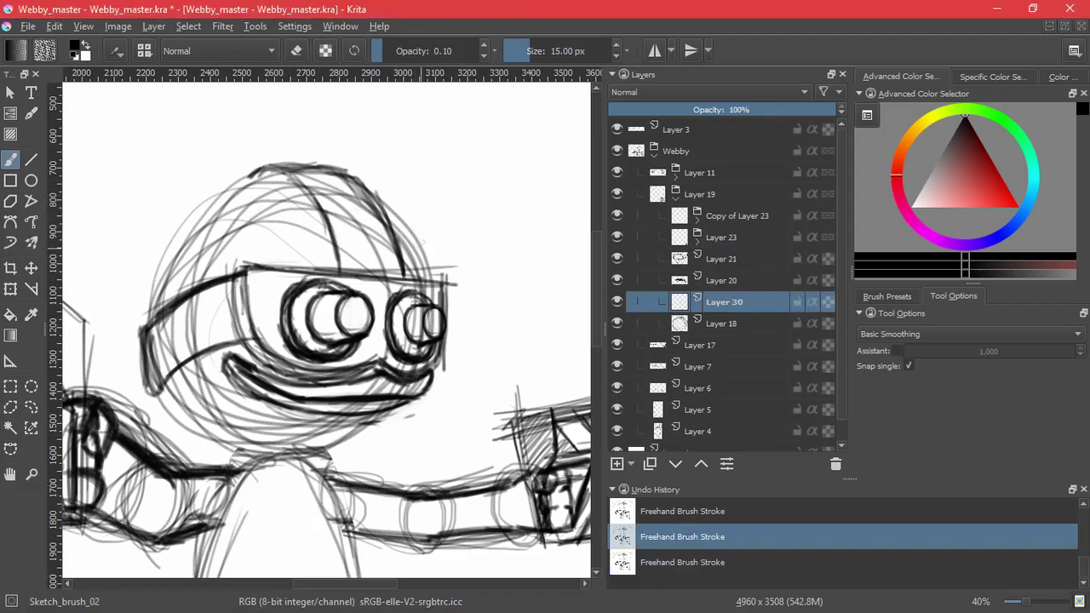
{"action": "key", "text": "ctrl+shift+z"}
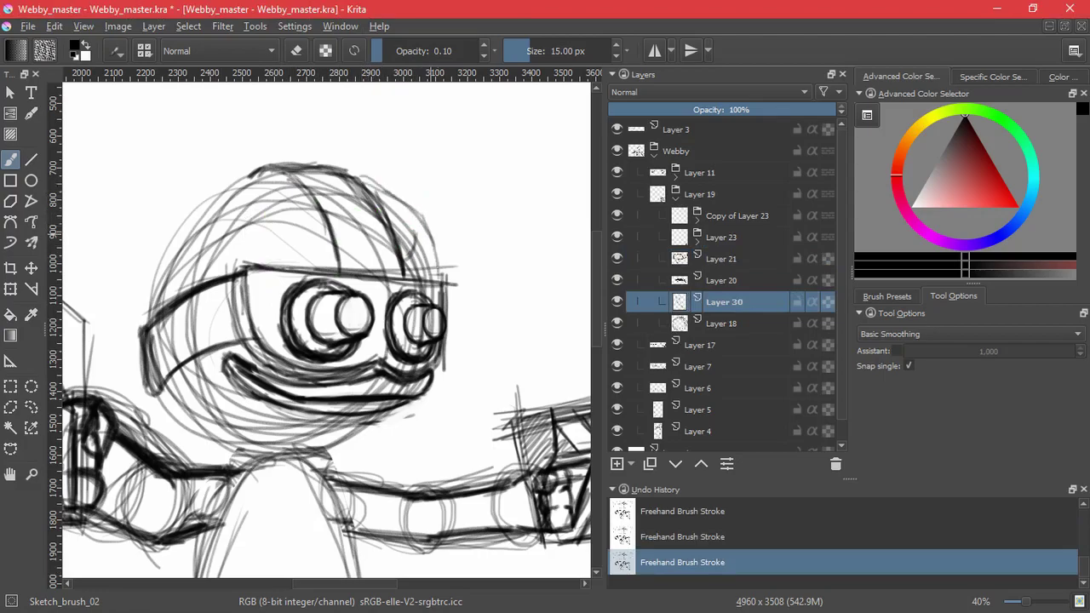
{"action": "left_click_drag", "start_coordinate": [431, 237], "coordinate": [437, 278]}
{"action": "mouse_move", "coordinate": [405, 262]}
{"action": "left_mouse_down"}
{"action": "mouse_move", "coordinate": [415, 230]}
{"action": "mouse_move", "coordinate": [430, 284]}
{"action": "left_mouse_up"}
{"action": "left_click_drag", "start_coordinate": [435, 250], "coordinate": [441, 292]}
Sketch the hair lock above the mask and the strands sweeping from the crown down the back of the head on Layer 30.
{"action": "mouse_move", "coordinate": [337, 260]}
{"action": "left_mouse_down"}
{"action": "mouse_move", "coordinate": [255, 230]}
{"action": "mouse_move", "coordinate": [337, 256]}
{"action": "mouse_move", "coordinate": [256, 242]}
{"action": "mouse_move", "coordinate": [344, 263]}
{"action": "mouse_move", "coordinate": [256, 220]}
{"action": "mouse_move", "coordinate": [307, 260]}
{"action": "left_mouse_up"}
{"action": "left_click_drag", "start_coordinate": [255, 223], "coordinate": [335, 259]}
{"action": "mouse_move", "coordinate": [227, 220]}
{"action": "left_mouse_down"}
{"action": "mouse_move", "coordinate": [228, 277]}
{"action": "mouse_move", "coordinate": [226, 240]}
{"action": "mouse_move", "coordinate": [213, 234]}
{"action": "mouse_move", "coordinate": [220, 250]}
{"action": "mouse_move", "coordinate": [186, 283]}
{"action": "left_mouse_up"}
{"action": "left_click_drag", "start_coordinate": [259, 174], "coordinate": [167, 235]}
{"action": "left_click_drag", "start_coordinate": [215, 194], "coordinate": [152, 274]}
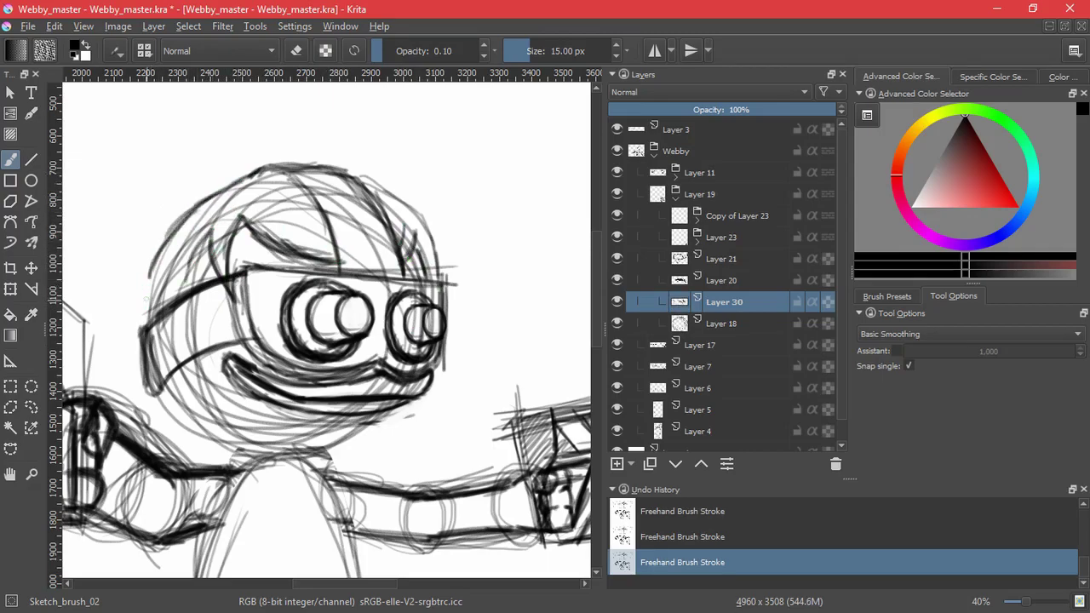
{"action": "mouse_move", "coordinate": [146, 327]}
{"action": "left_mouse_down"}
{"action": "mouse_move", "coordinate": [162, 255]}
{"action": "mouse_move", "coordinate": [135, 309]}
{"action": "mouse_move", "coordinate": [174, 223]}
{"action": "mouse_move", "coordinate": [191, 213]}
{"action": "mouse_move", "coordinate": [183, 273]}
{"action": "mouse_move", "coordinate": [196, 298]}
{"action": "mouse_move", "coordinate": [186, 242]}
{"action": "mouse_move", "coordinate": [182, 293]}
{"action": "left_mouse_up"}
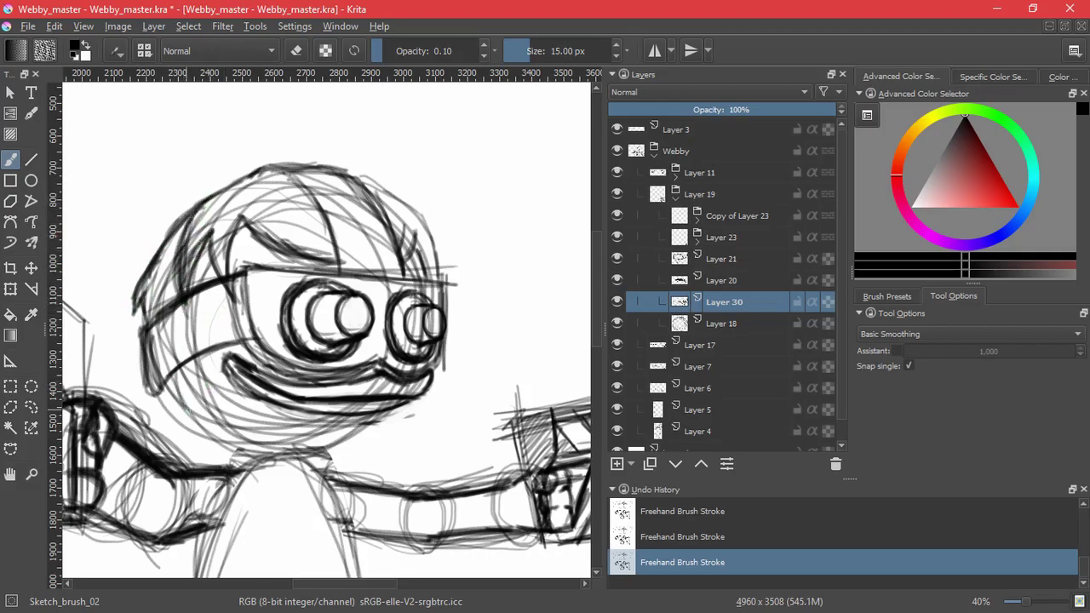
Draw a hair strand down the nape on Layer 30, and sketch the chin curve on a new layer directly above Layer 18.
{"action": "mouse_move", "coordinate": [186, 373]}
{"action": "left_mouse_down"}
{"action": "mouse_move", "coordinate": [189, 393]}
{"action": "mouse_move", "coordinate": [209, 367]}
{"action": "mouse_move", "coordinate": [167, 402]}
{"action": "mouse_move", "coordinate": [194, 458]}
{"action": "left_mouse_up"}
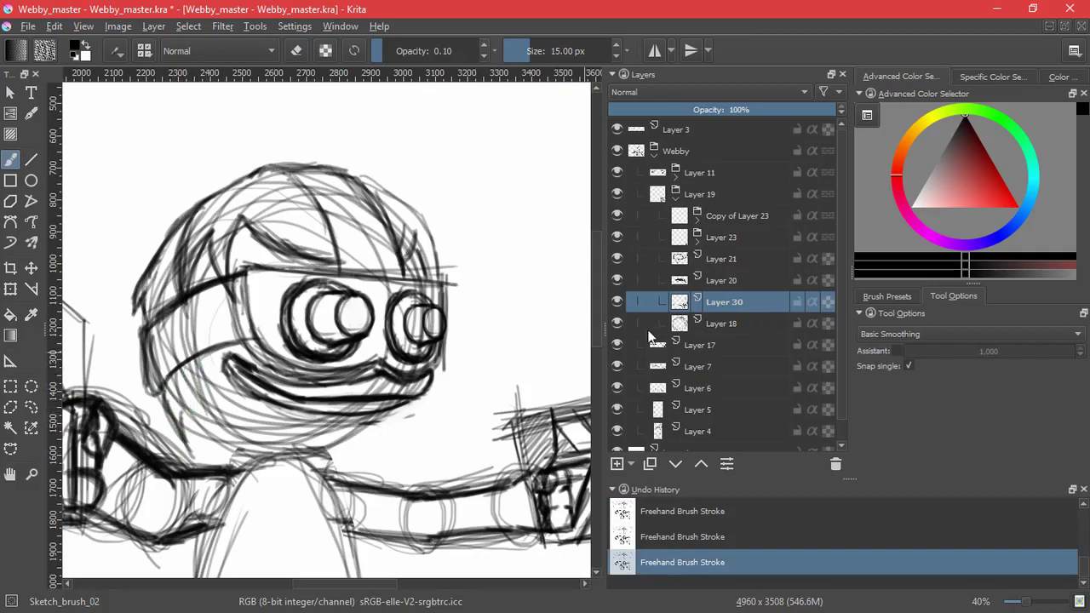
{"action": "left_click", "coordinate": [617, 463]}
{"action": "mouse_move", "coordinate": [416, 397]}
{"action": "left_mouse_down"}
{"action": "mouse_move", "coordinate": [369, 436]}
{"action": "mouse_move", "coordinate": [325, 449]}
{"action": "left_mouse_up"}
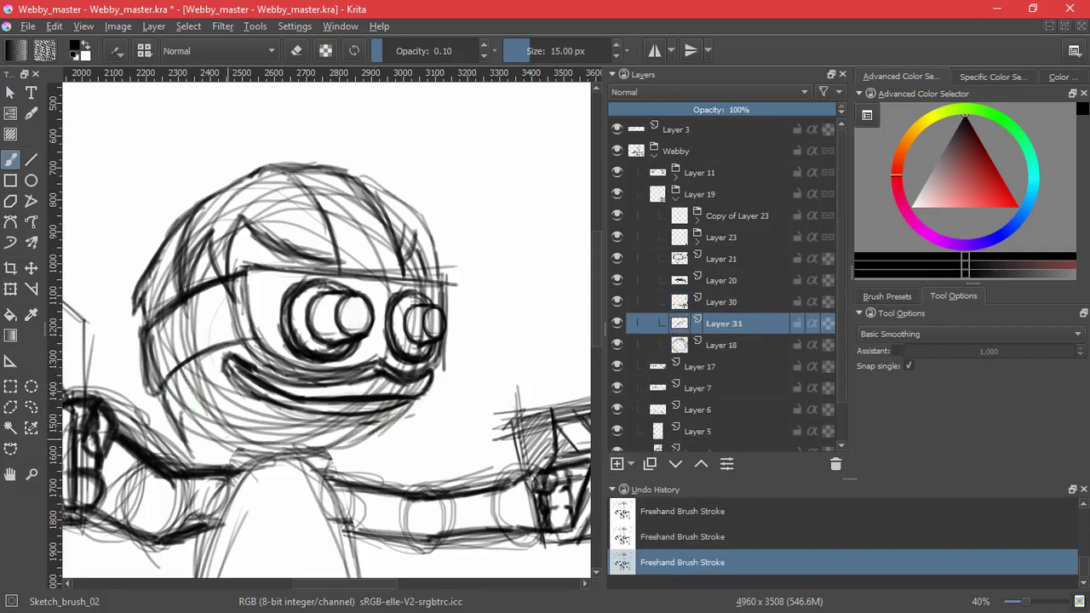
{"action": "mouse_move", "coordinate": [227, 438]}
{"action": "left_mouse_down"}
{"action": "mouse_move", "coordinate": [411, 417]}
{"action": "mouse_move", "coordinate": [339, 453]}
{"action": "left_mouse_up"}
{"action": "mouse_move", "coordinate": [414, 401]}
{"action": "left_mouse_down"}
{"action": "mouse_move", "coordinate": [264, 439]}
{"action": "mouse_move", "coordinate": [221, 418]}
{"action": "mouse_move", "coordinate": [353, 449]}
{"action": "left_mouse_up"}
{"action": "mouse_move", "coordinate": [254, 433]}
{"action": "left_mouse_down"}
{"action": "mouse_move", "coordinate": [380, 429]}
{"action": "mouse_move", "coordinate": [418, 452]}
{"action": "mouse_move", "coordinate": [230, 379]}
{"action": "left_mouse_up"}
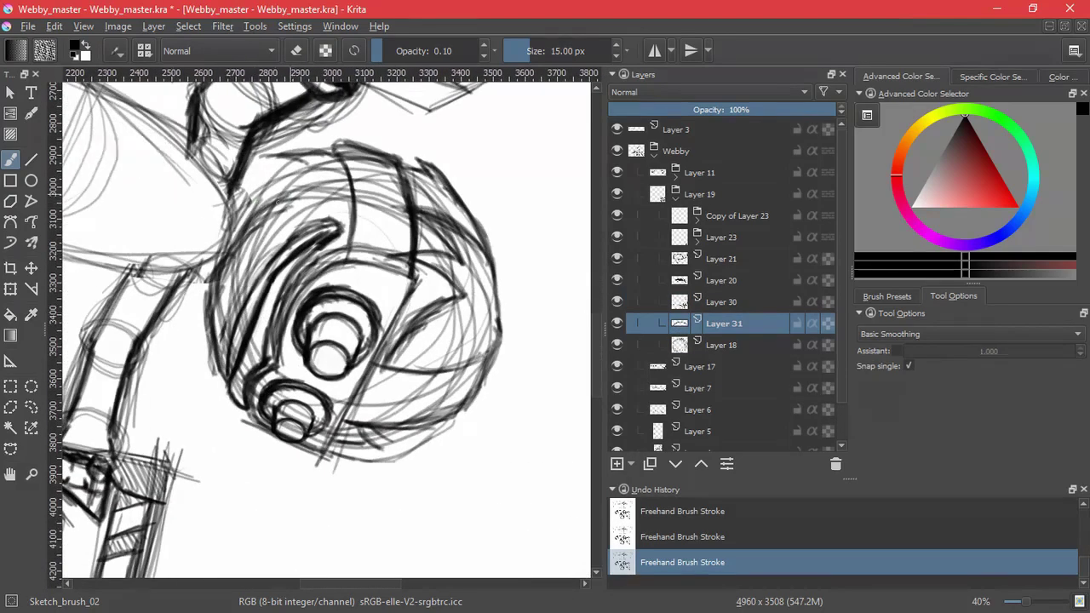
Darken the underside of the head along the chin and jaw curve on Layer 31 with repeated strokes.
{"action": "mouse_move", "coordinate": [277, 201]}
{"action": "left_mouse_down"}
{"action": "mouse_move", "coordinate": [213, 309]}
{"action": "mouse_move", "coordinate": [209, 366]}
{"action": "mouse_move", "coordinate": [226, 257]}
{"action": "left_mouse_up"}
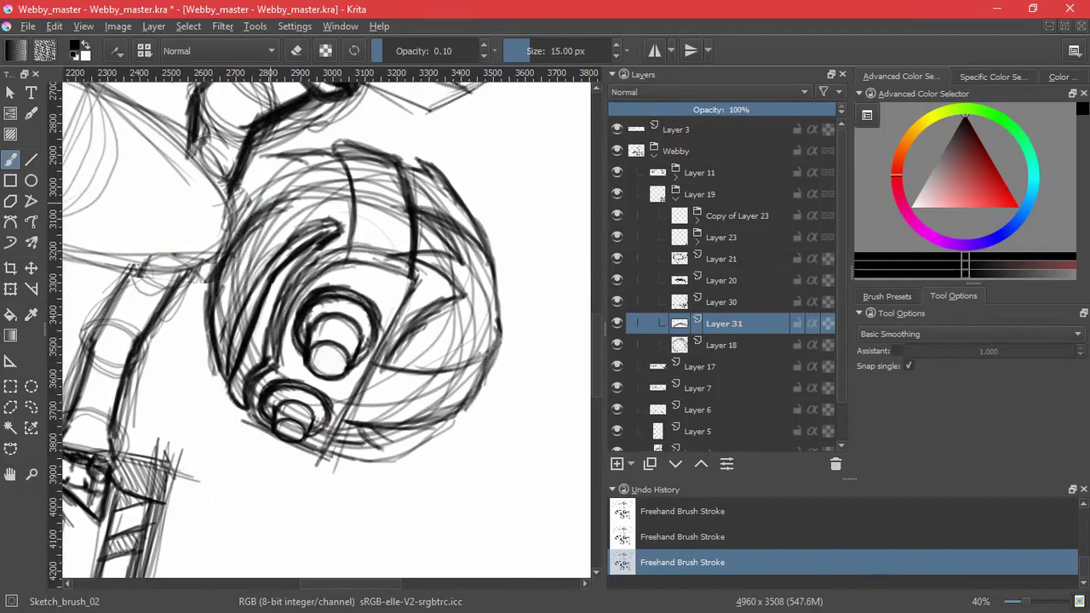
{"action": "left_click_drag", "start_coordinate": [260, 223], "coordinate": [344, 173]}
{"action": "key", "text": "ctrl+z"}
{"action": "mouse_move", "coordinate": [288, 201]}
{"action": "left_mouse_down"}
{"action": "mouse_move", "coordinate": [238, 238]}
{"action": "mouse_move", "coordinate": [219, 339]}
{"action": "left_mouse_up"}
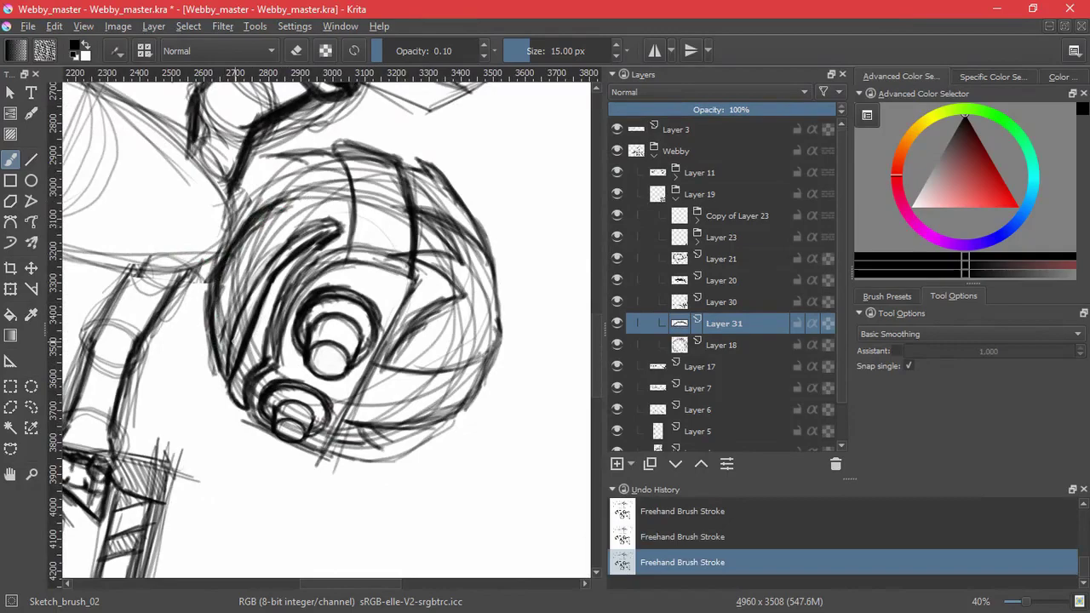
{"action": "left_click_drag", "start_coordinate": [303, 186], "coordinate": [281, 203]}
{"action": "mouse_move", "coordinate": [477, 290]}
{"action": "left_mouse_down"}
{"action": "mouse_move", "coordinate": [355, 141]}
{"action": "mouse_move", "coordinate": [252, 168]}
{"action": "left_mouse_up"}
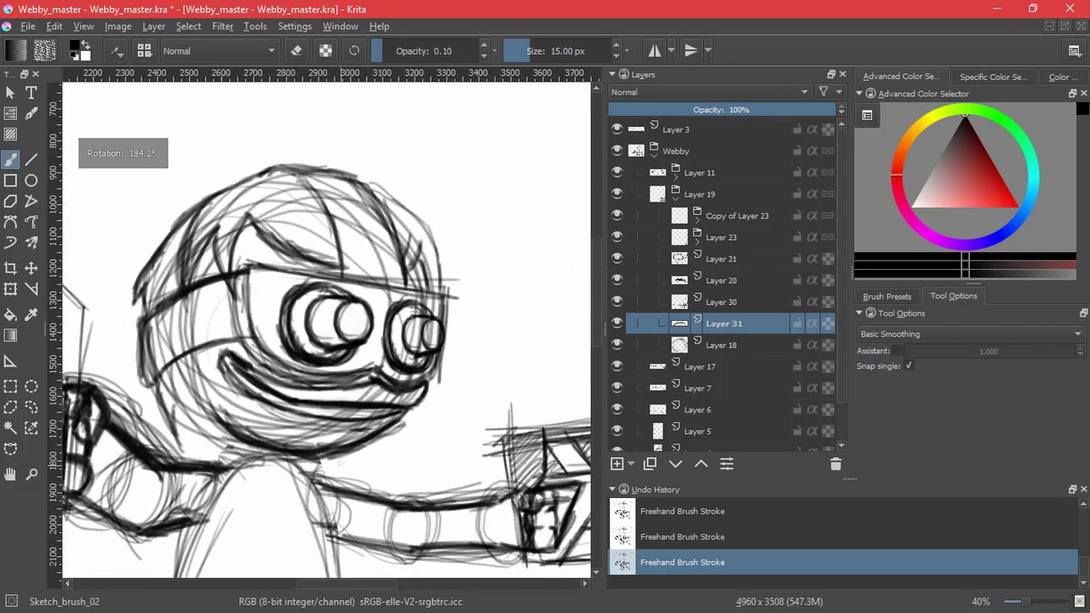
Sketch the two short neck lines below the chin on Layer 31 and reinforce both ends of the jaw curve.
{"action": "left_click_drag", "start_coordinate": [293, 437], "coordinate": [307, 480]}
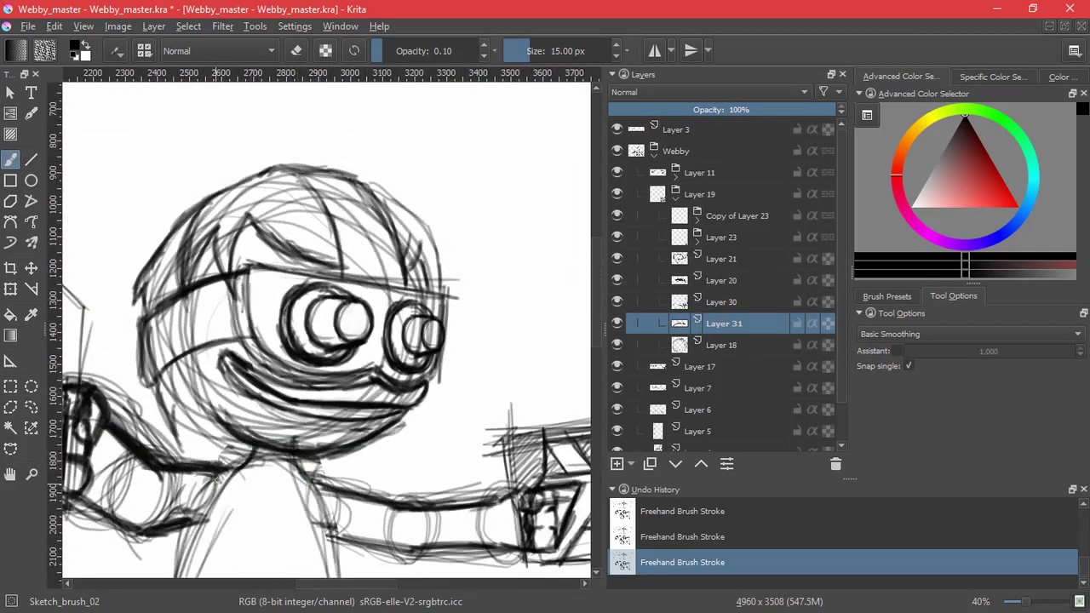
{"action": "left_click", "coordinate": [10, 289]}
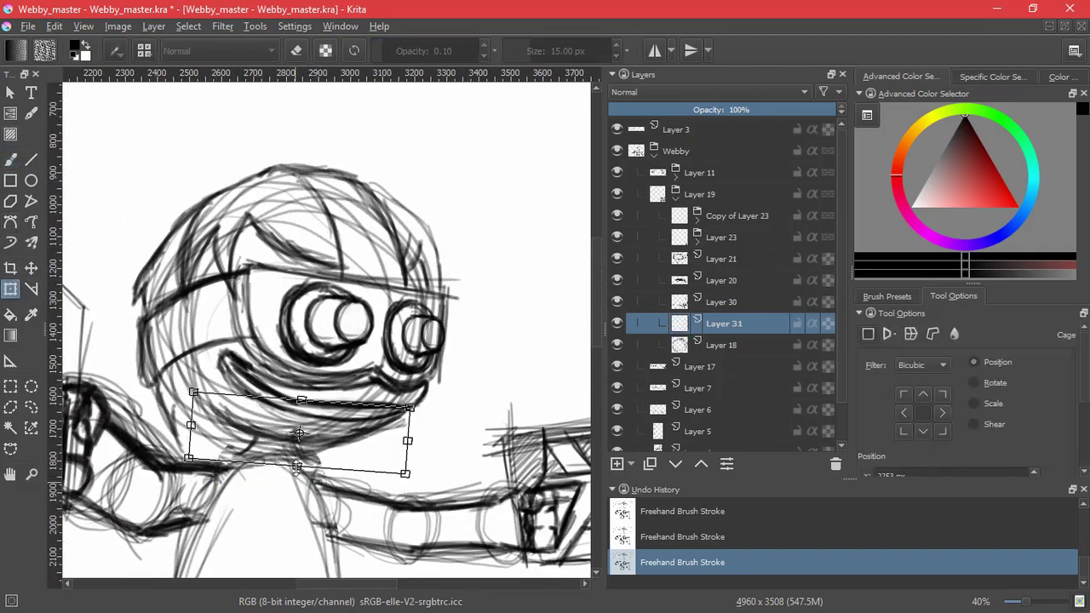
{"action": "left_click", "coordinate": [10, 160]}
{"action": "left_click_drag", "start_coordinate": [255, 441], "coordinate": [231, 468]}
{"action": "left_click_drag", "start_coordinate": [294, 444], "coordinate": [318, 481]}
{"action": "left_click_drag", "start_coordinate": [294, 443], "coordinate": [317, 489]}
{"action": "left_click_drag", "start_coordinate": [213, 396], "coordinate": [255, 432]}
{"action": "left_click_drag", "start_coordinate": [404, 408], "coordinate": [364, 431]}
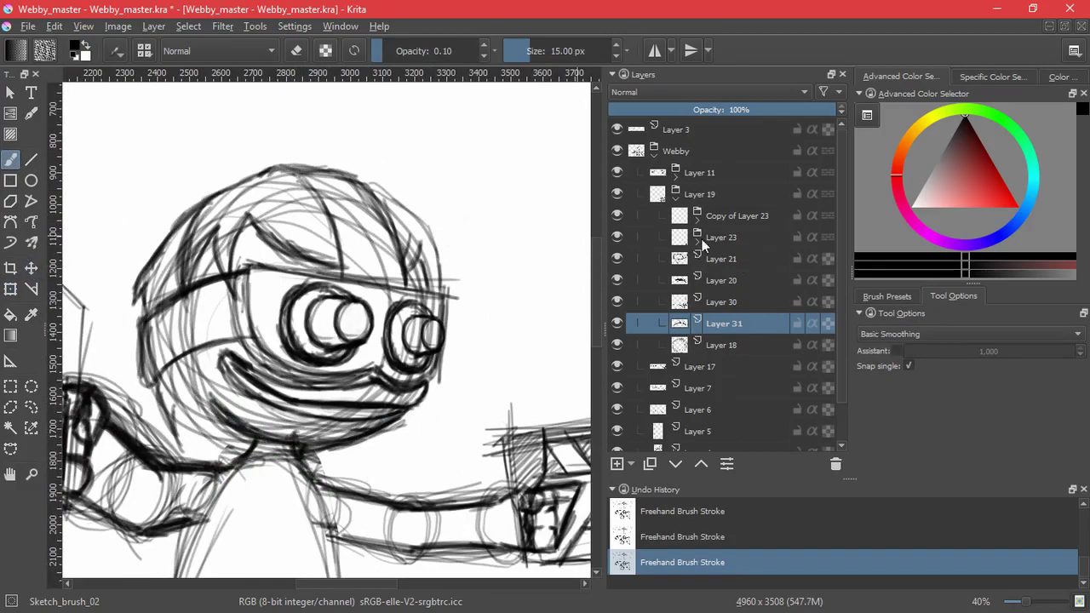
Check which lines the head layers 18, 30 and 31 contain by switching their visibility off and on.
{"action": "left_click", "coordinate": [624, 252]}
{"action": "left_click", "coordinate": [618, 320]}
{"action": "left_click", "coordinate": [618, 320]}
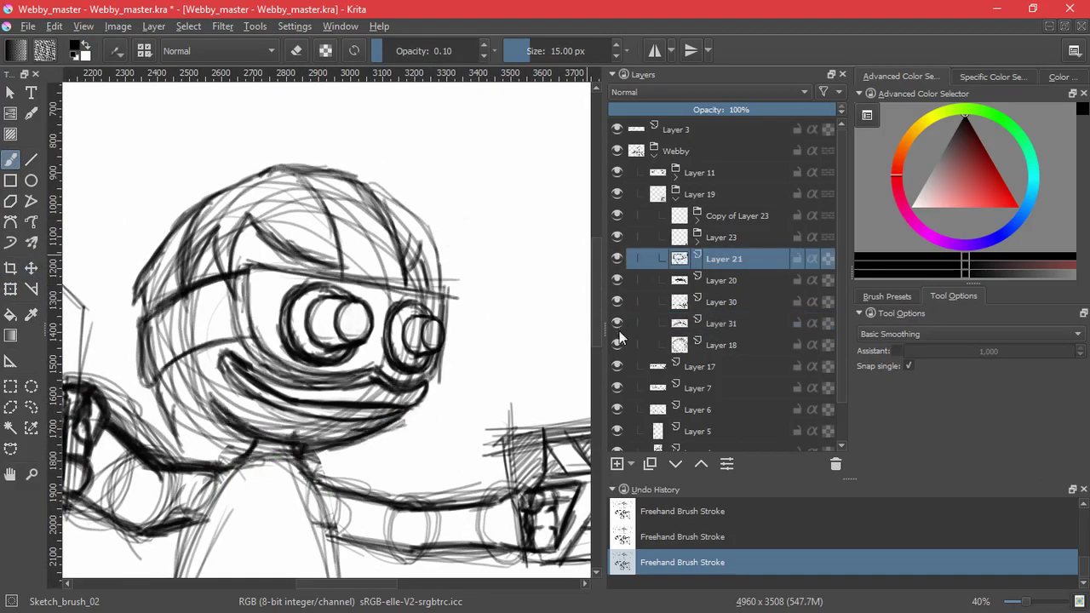
{"action": "left_click", "coordinate": [619, 339]}
{"action": "left_click", "coordinate": [620, 339]}
{"action": "left_click", "coordinate": [620, 339]}
{"action": "left_click", "coordinate": [620, 339]}
{"action": "left_click", "coordinate": [618, 321]}
{"action": "left_click", "coordinate": [618, 322]}
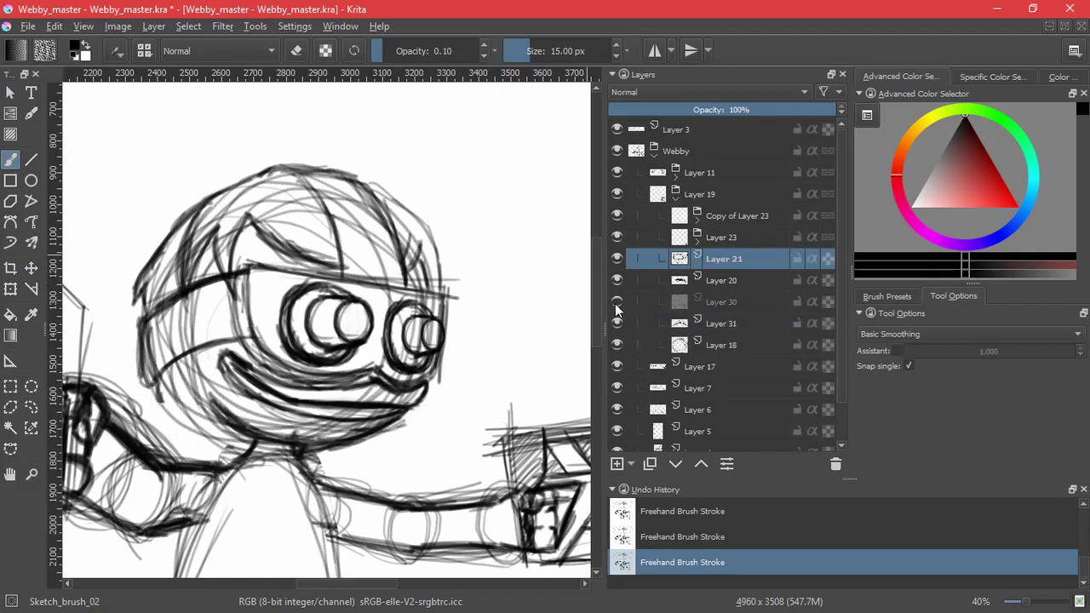
On Layer 30, sketch the hair ends behind the cheek and down the back of the head to the nape.
{"action": "left_click", "coordinate": [660, 308]}
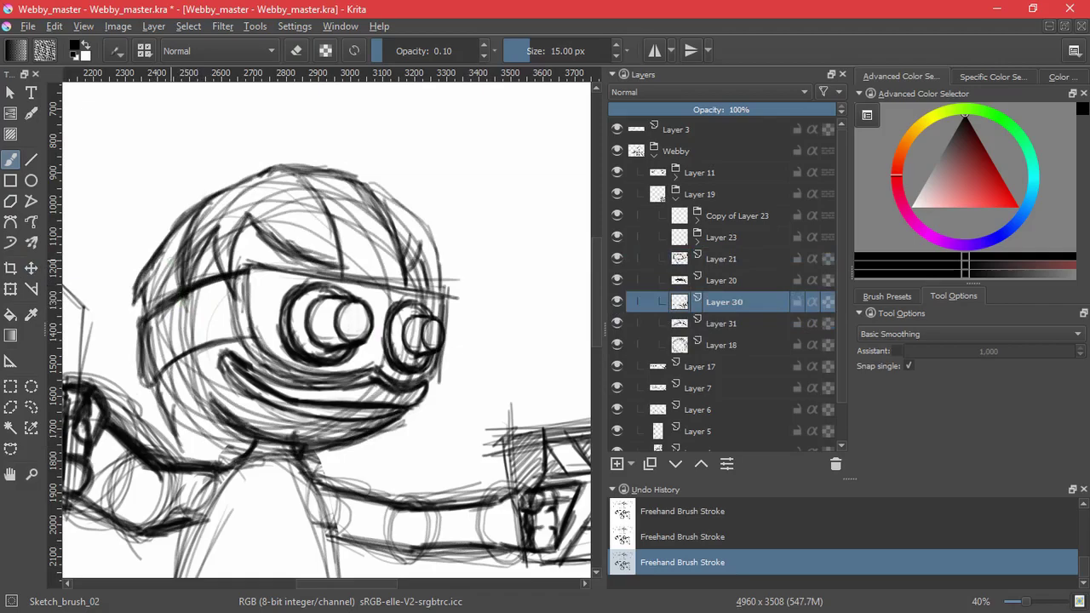
{"action": "mouse_move", "coordinate": [150, 271]}
{"action": "left_mouse_down"}
{"action": "mouse_move", "coordinate": [143, 308]}
{"action": "mouse_move", "coordinate": [139, 293]}
{"action": "left_mouse_up"}
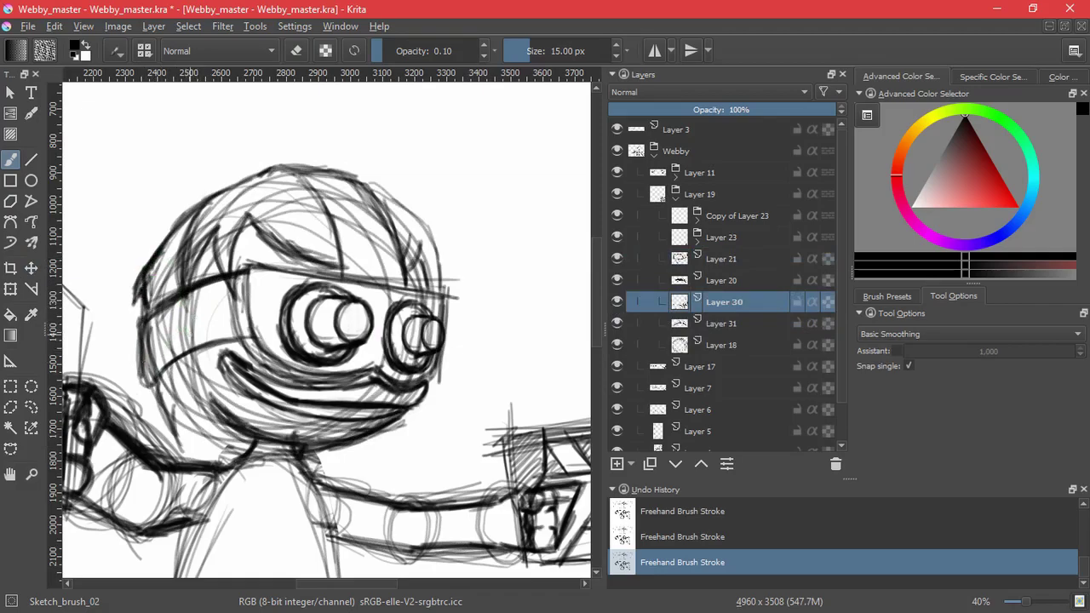
{"action": "left_click_drag", "start_coordinate": [223, 349], "coordinate": [203, 436]}
{"action": "left_click_drag", "start_coordinate": [186, 400], "coordinate": [237, 441]}
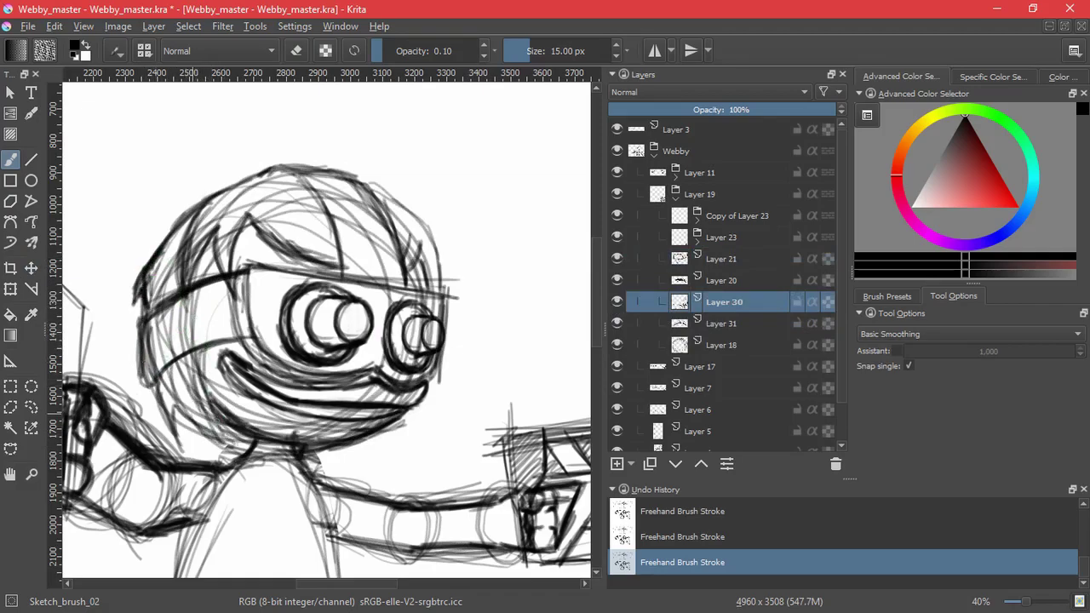
{"action": "left_click_drag", "start_coordinate": [205, 353], "coordinate": [232, 443]}
{"action": "left_click_drag", "start_coordinate": [178, 404], "coordinate": [234, 441]}
{"action": "left_click_drag", "start_coordinate": [156, 390], "coordinate": [181, 449]}
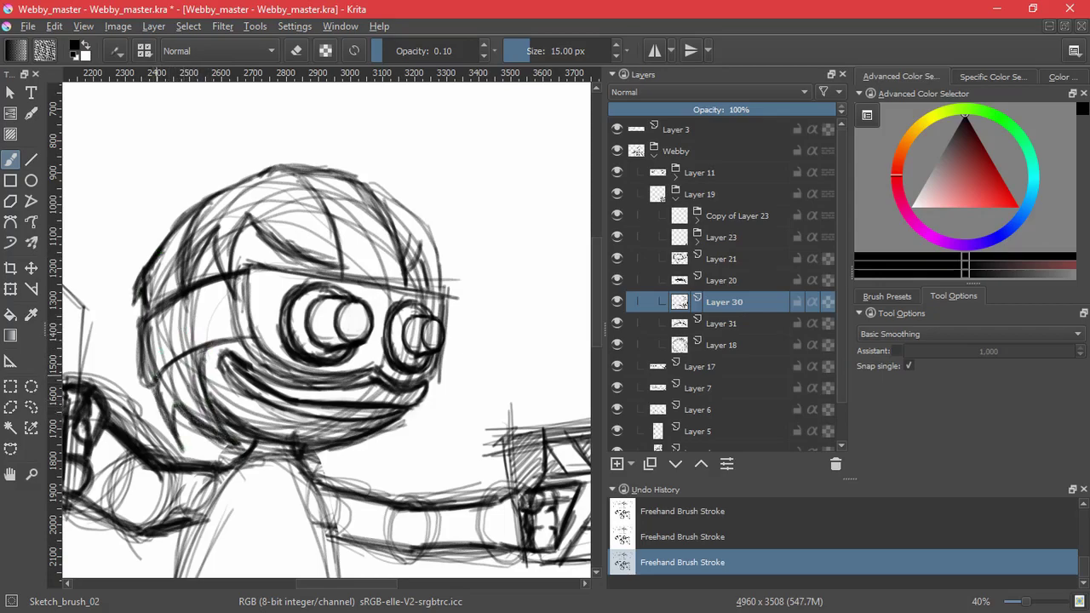
{"action": "left_click_drag", "start_coordinate": [396, 415], "coordinate": [366, 468]}
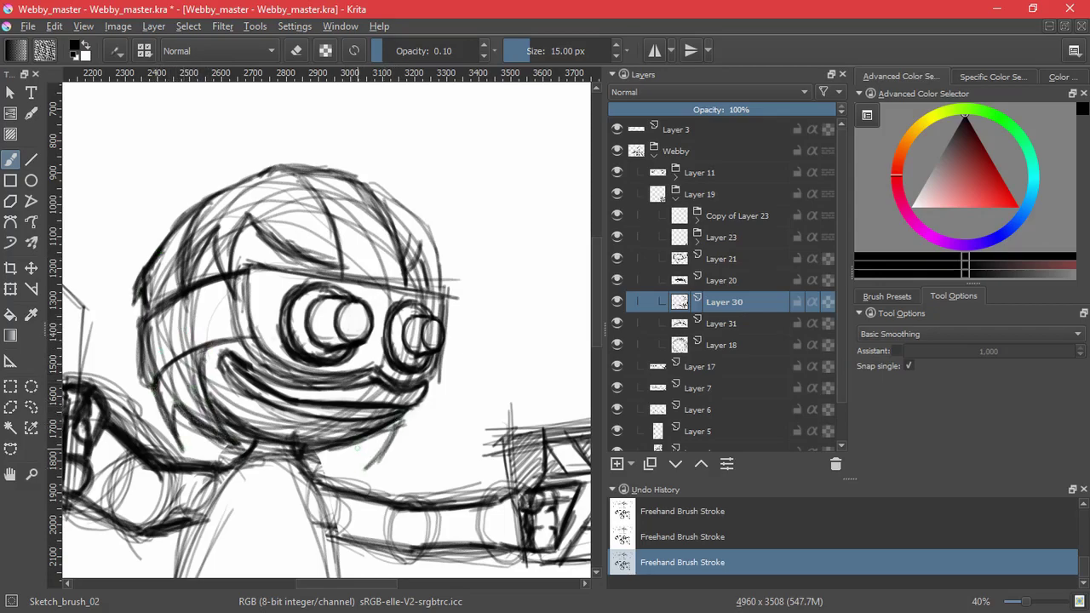
Sketch a bow's oval knot near the back of the crown on a new layer and rough in its front loop on another new layer.
{"action": "key", "text": "Insert"}
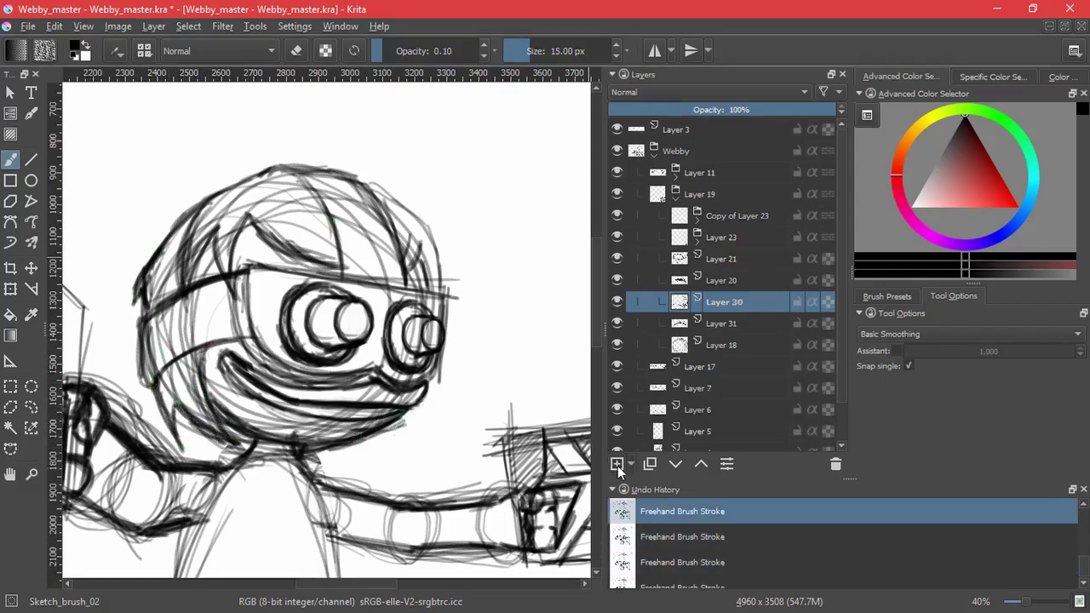
{"action": "left_click_drag", "start_coordinate": [223, 199], "coordinate": [220, 201]}
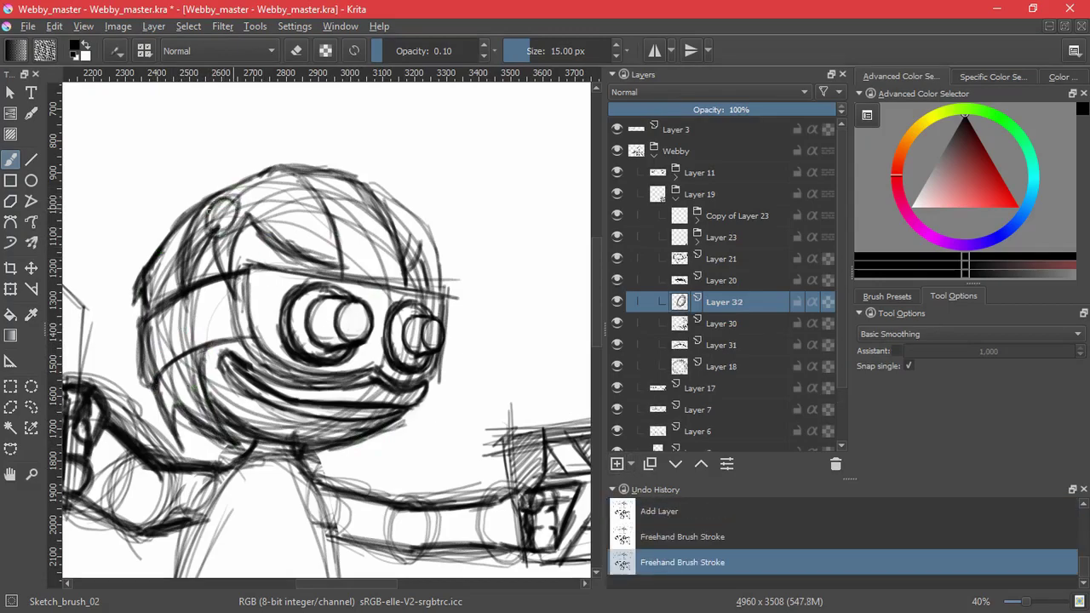
{"action": "left_click", "coordinate": [619, 465]}
{"action": "left_click_drag", "start_coordinate": [209, 200], "coordinate": [286, 149]}
{"action": "mouse_move", "coordinate": [228, 202]}
{"action": "left_mouse_down"}
{"action": "mouse_move", "coordinate": [305, 141]}
{"action": "mouse_move", "coordinate": [234, 284]}
{"action": "left_mouse_up"}
{"action": "left_click_drag", "start_coordinate": [286, 220], "coordinate": [218, 313]}
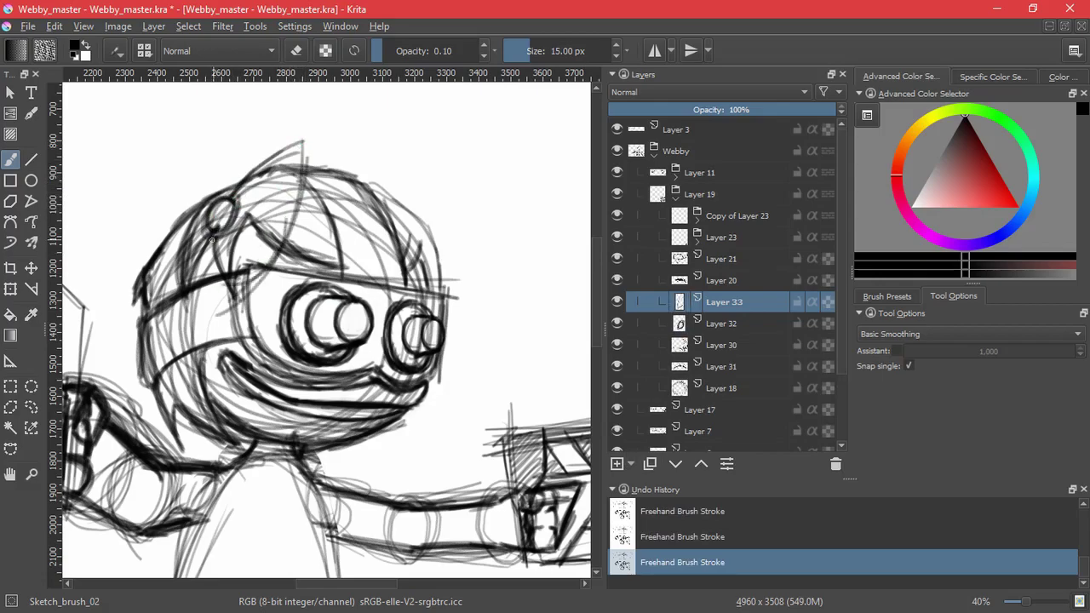
Darken the outline of the bow's front loop and add the lines running down from the knot on Layer 33.
{"action": "left_click_drag", "start_coordinate": [216, 229], "coordinate": [213, 276]}
{"action": "mouse_move", "coordinate": [218, 223]}
{"action": "left_mouse_down"}
{"action": "mouse_move", "coordinate": [218, 316]}
{"action": "mouse_move", "coordinate": [259, 270]}
{"action": "left_mouse_up"}
{"action": "left_click_drag", "start_coordinate": [294, 204], "coordinate": [234, 302]}
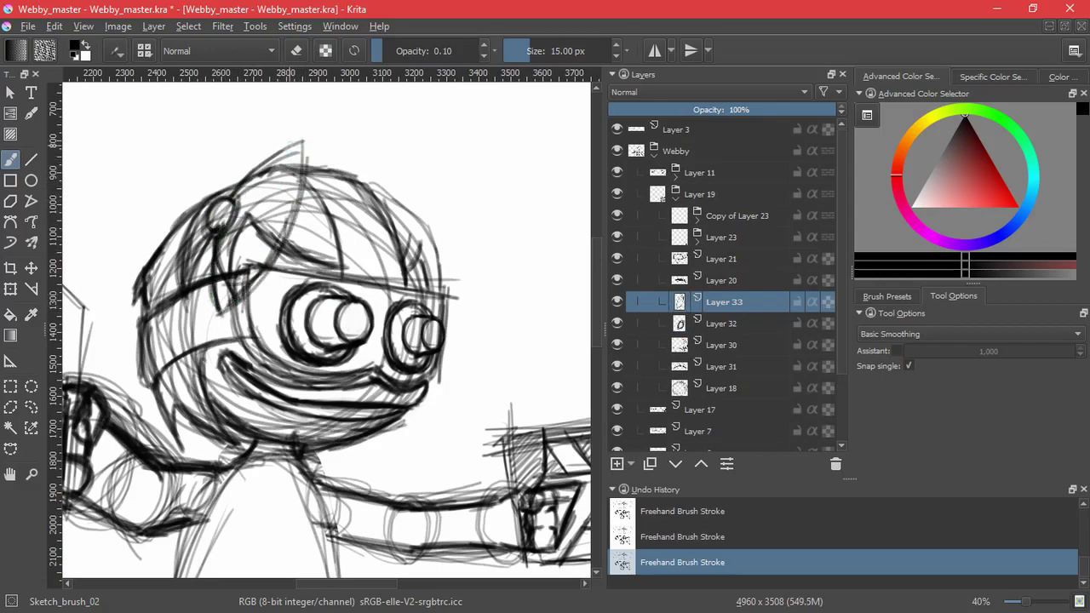
{"action": "left_click_drag", "start_coordinate": [302, 140], "coordinate": [285, 240]}
{"action": "left_click_drag", "start_coordinate": [294, 183], "coordinate": [261, 271]}
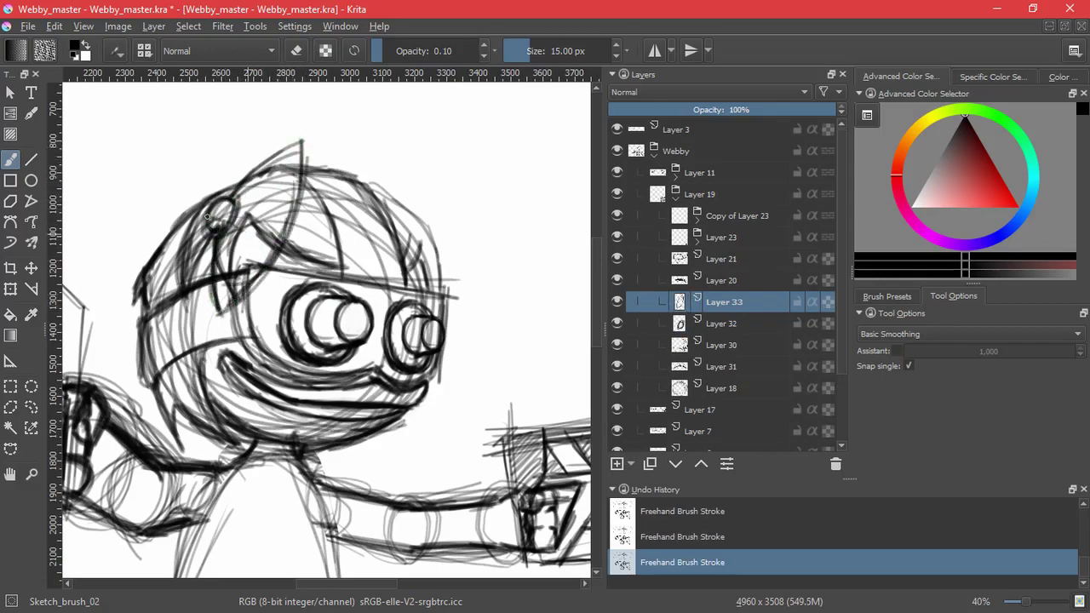
{"action": "key", "text": "ctrl+z"}
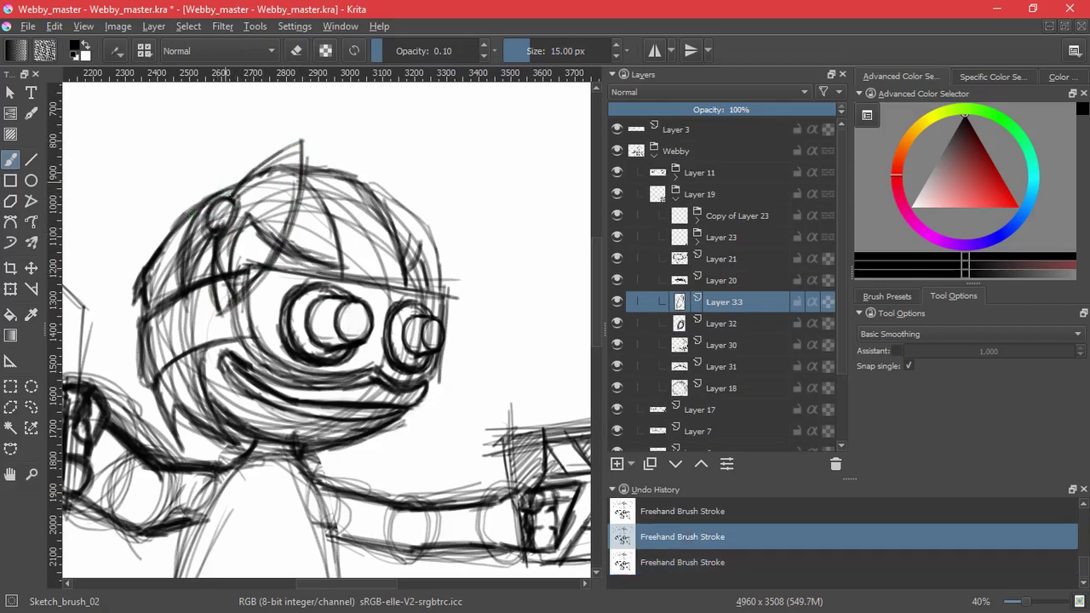
Sketch the bow's pointed rear loop behind the knot on Layer 33 and erase the stray lines below the knot.
{"action": "mouse_move", "coordinate": [234, 197]}
{"action": "left_mouse_down"}
{"action": "mouse_move", "coordinate": [230, 141]}
{"action": "mouse_move", "coordinate": [184, 180]}
{"action": "mouse_move", "coordinate": [174, 223]}
{"action": "left_mouse_up"}
{"action": "mouse_move", "coordinate": [228, 147]}
{"action": "left_mouse_down"}
{"action": "mouse_move", "coordinate": [176, 218]}
{"action": "mouse_move", "coordinate": [170, 271]}
{"action": "left_mouse_up"}
{"action": "left_click_drag", "start_coordinate": [209, 204], "coordinate": [168, 257]}
{"action": "mouse_move", "coordinate": [209, 174]}
{"action": "left_mouse_down"}
{"action": "mouse_move", "coordinate": [173, 232]}
{"action": "mouse_move", "coordinate": [237, 275]}
{"action": "mouse_move", "coordinate": [271, 259]}
{"action": "mouse_move", "coordinate": [217, 309]}
{"action": "left_mouse_up"}
{"action": "key", "text": "e"}
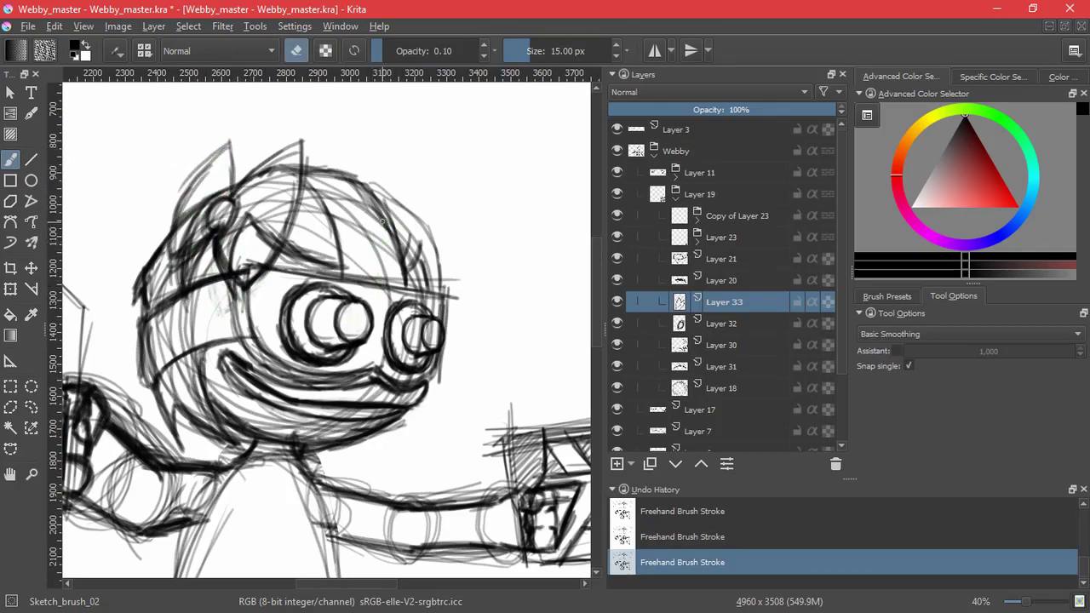
Group Layers 32 and 33 that hold the bow, and shift the group slightly toward the back of the head.
{"action": "key", "text": "t"}
{"action": "left_click", "coordinate": [683, 324]}
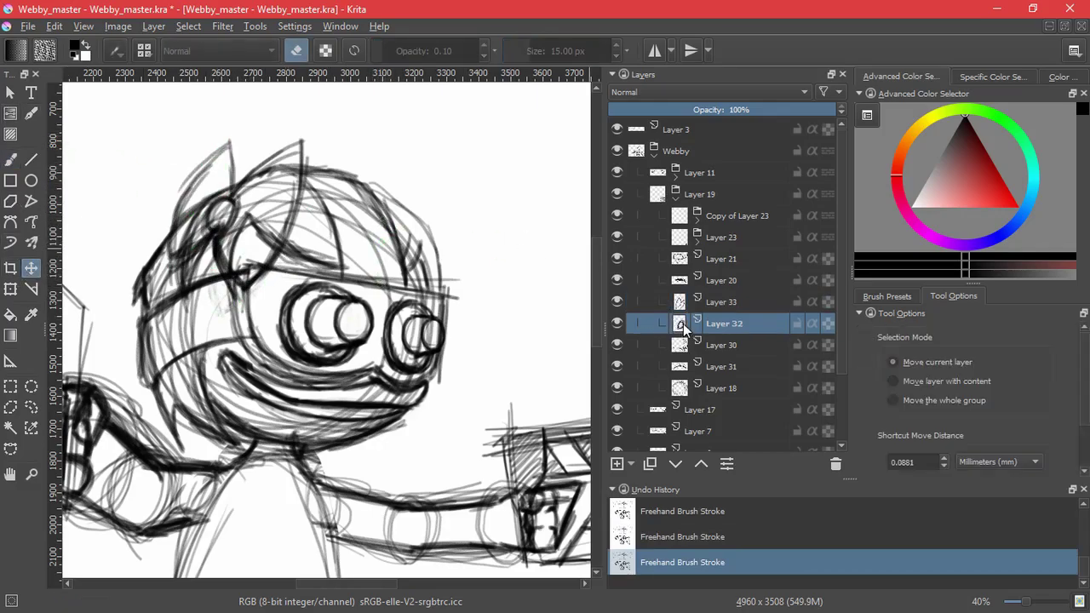
{"action": "left_click", "coordinate": [722, 301], "text": "shift"}
{"action": "key", "text": "ctrl+g"}
{"action": "left_click", "coordinate": [721, 303]}
{"action": "left_click_drag", "start_coordinate": [262, 229], "coordinate": [255, 227]}
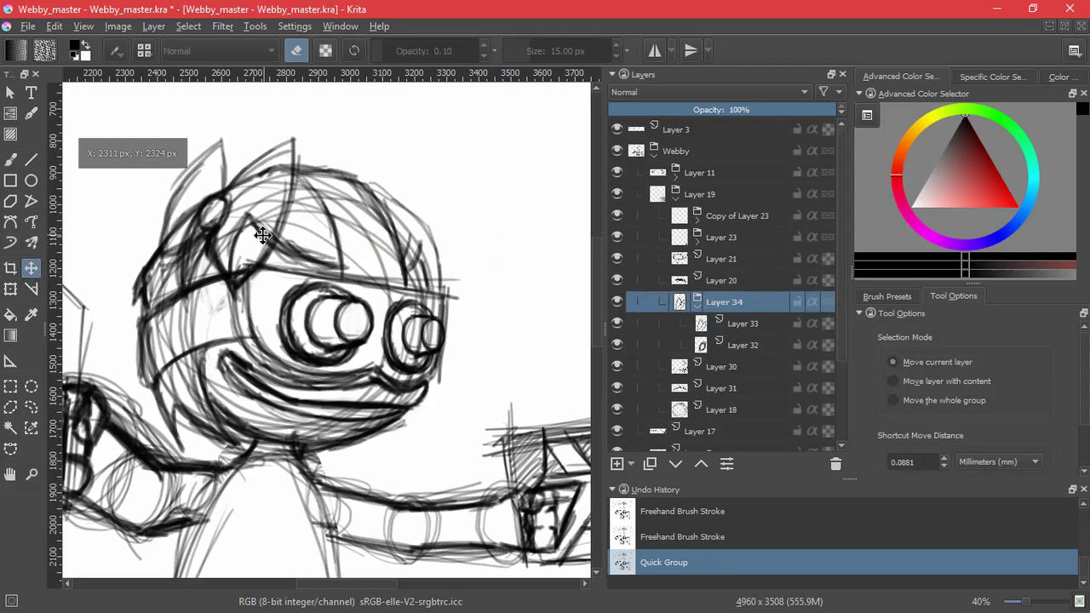
Transform the bow group to make it slightly shorter in height, keeping it at the back of the crown.
{"action": "left_click", "coordinate": [10, 289]}
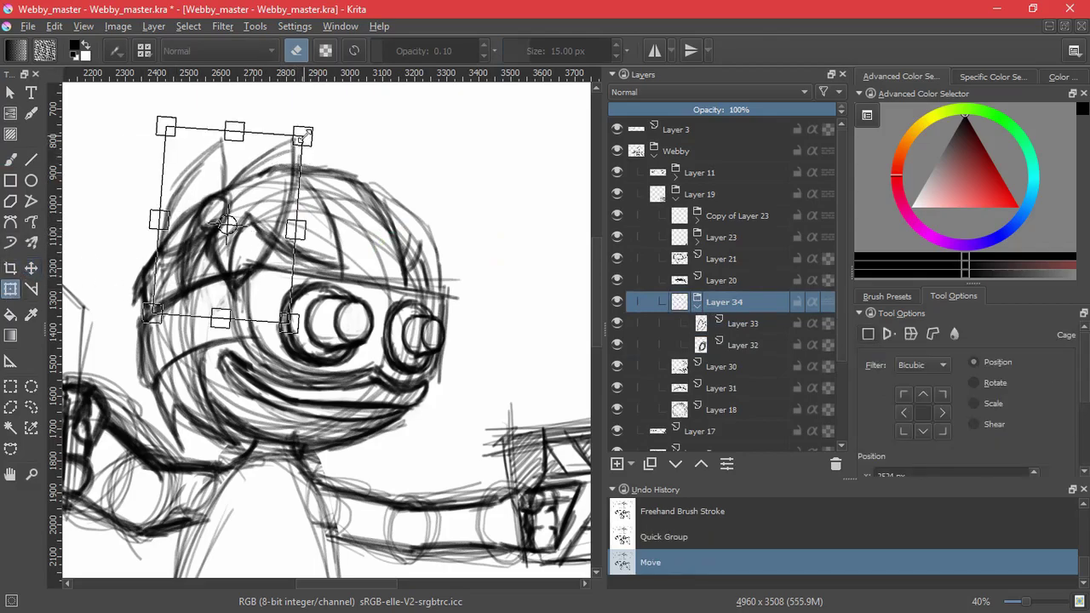
{"action": "key", "text": "4"}
{"action": "key", "text": "4"}
{"action": "key", "text": "4"}
{"action": "key", "text": "4"}
{"action": "key", "text": "4"}
{"action": "key", "text": "4"}
{"action": "key", "text": "4"}
{"action": "key", "text": "4"}
{"action": "key", "text": "4"}
{"action": "key", "text": "4"}
{"action": "key", "text": "4"}
{"action": "key", "text": "4"}
{"action": "key", "text": "6"}
{"action": "key", "text": "6"}
{"action": "key", "text": "6"}
{"action": "key", "text": "6"}
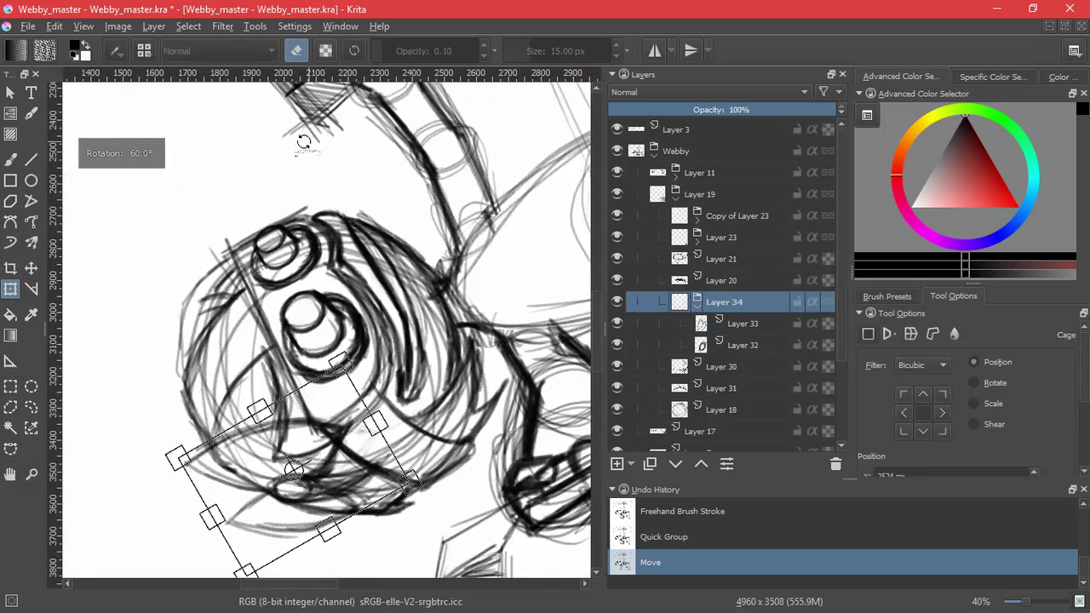
{"action": "key", "text": "6"}
{"action": "key", "text": "6"}
{"action": "key", "text": "6"}
{"action": "key", "text": "6"}
{"action": "key", "text": "6"}
{"action": "key", "text": "6"}
{"action": "key", "text": "6"}
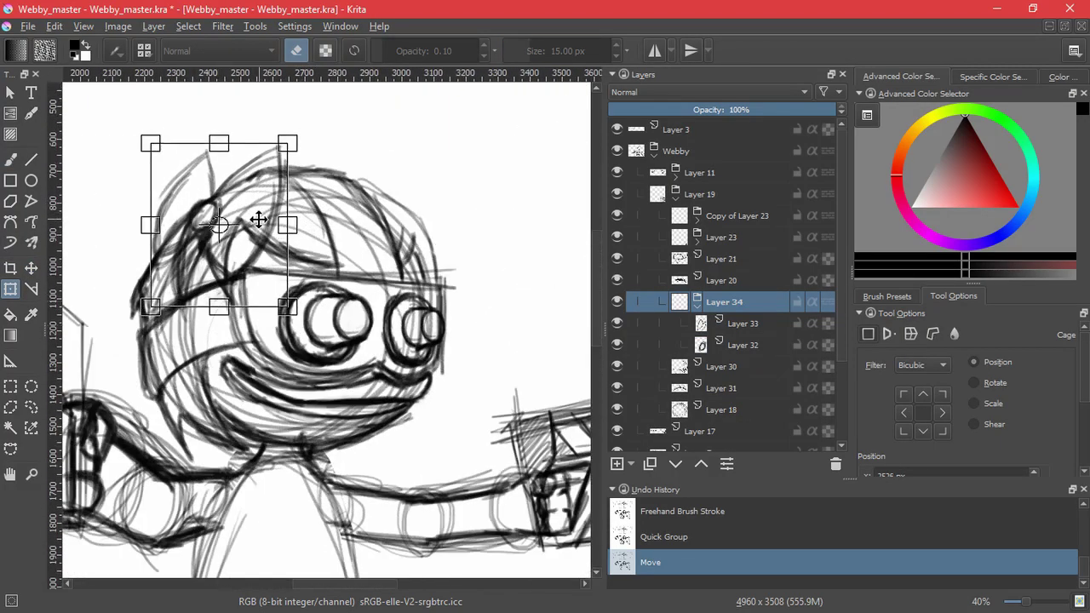
{"action": "key", "text": "Return"}
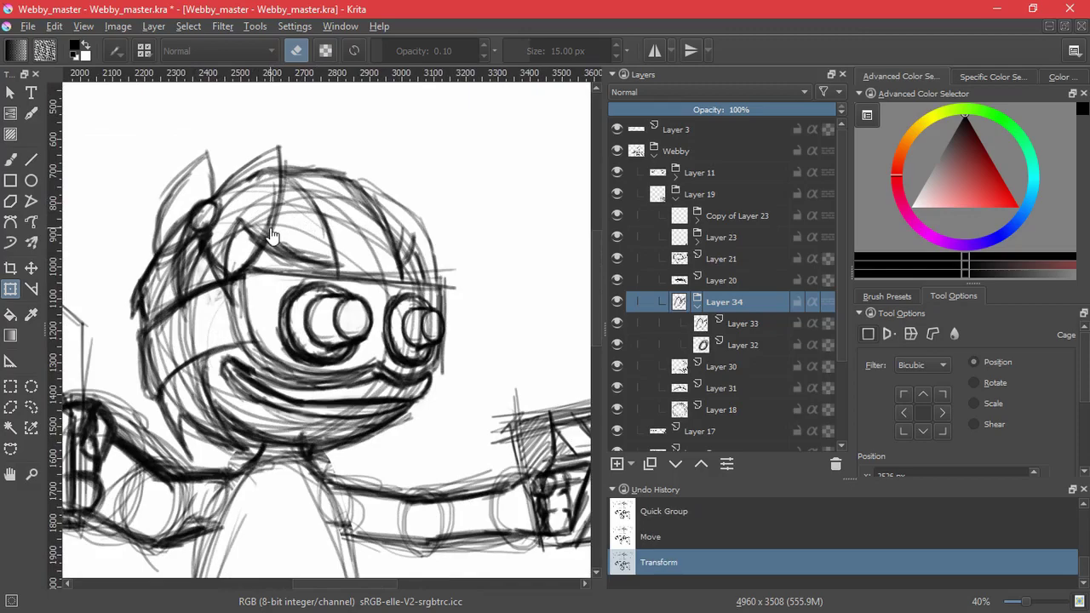
Collapse the bow group and sketch short dark hair strokes above the mask's front end on Layer 30.
{"action": "left_click", "coordinate": [697, 305]}
{"action": "left_click", "coordinate": [681, 323]}
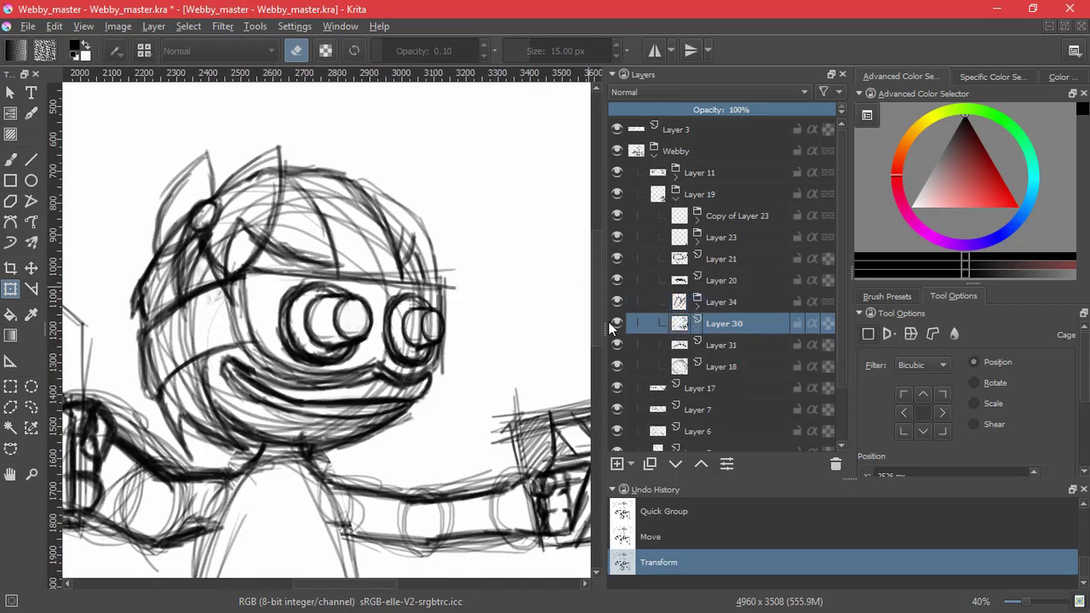
{"action": "key", "text": "b"}
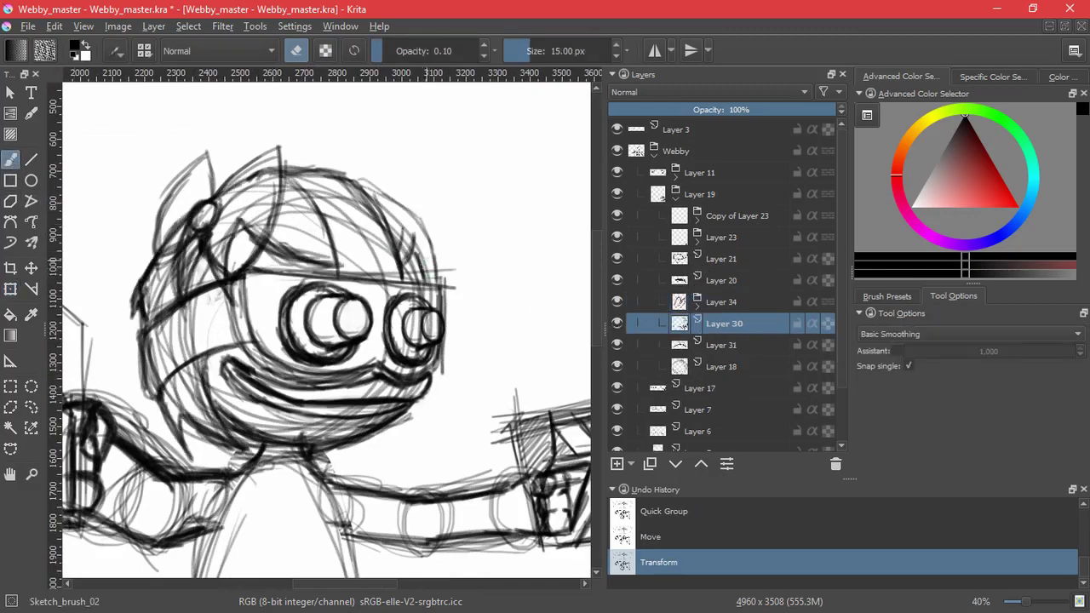
{"action": "left_click", "coordinate": [422, 250]}
{"action": "key", "text": "ctrl+z"}
{"action": "mouse_move", "coordinate": [422, 252]}
{"action": "left_mouse_down"}
{"action": "mouse_move", "coordinate": [414, 236]}
{"action": "mouse_move", "coordinate": [418, 256]}
{"action": "mouse_move", "coordinate": [403, 271]}
{"action": "left_mouse_up"}
{"action": "key", "text": "ctrl+z"}
{"action": "key", "text": "e"}
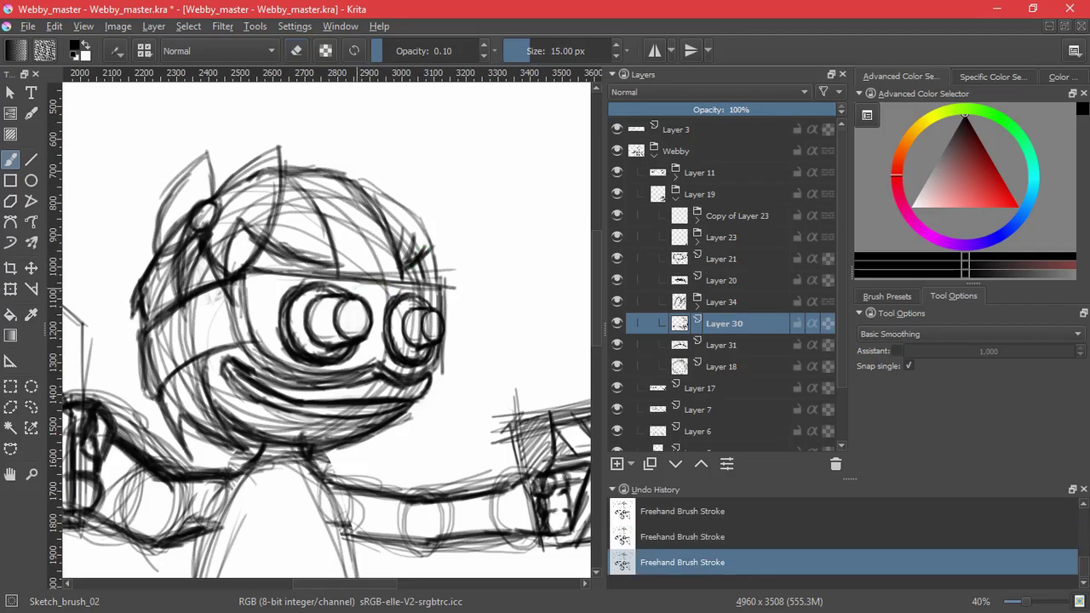
Undo the latest stray strokes on Layer 30 and save the drawing.
{"action": "key", "text": "ctrl+z"}
{"action": "left_click", "coordinate": [376, 283]}
{"action": "key", "text": "ctrl+z"}
{"action": "mouse_move", "coordinate": [522, 258]}
{"action": "left_mouse_down"}
{"action": "mouse_move", "coordinate": [512, 350]}
{"action": "mouse_move", "coordinate": [517, 274]}
{"action": "left_mouse_up"}
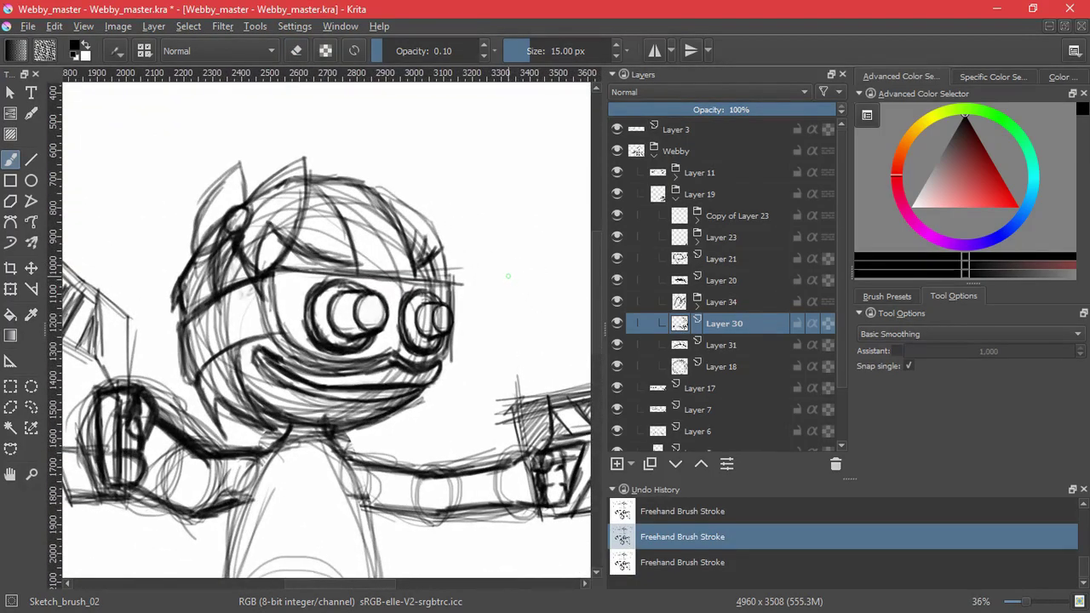
Erase the hair strands hanging below the mask's back strap on Layer 30 with the Ink_brush_60 preset in eraser mode.
{"action": "key", "text": "alt+Tab"}
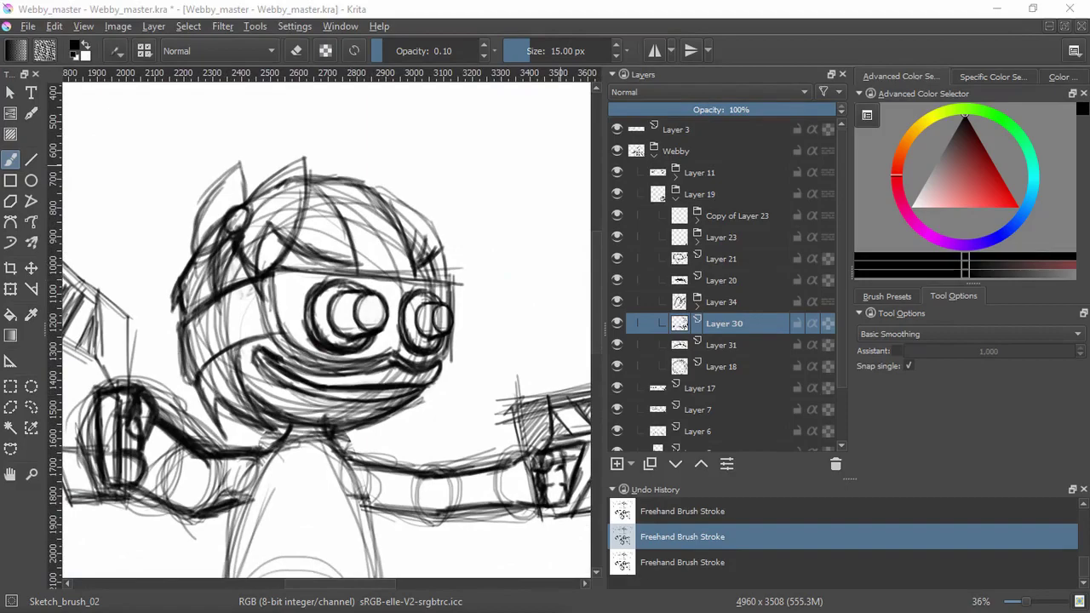
{"action": "left_click", "coordinate": [621, 325]}
{"action": "left_click", "coordinate": [903, 296]}
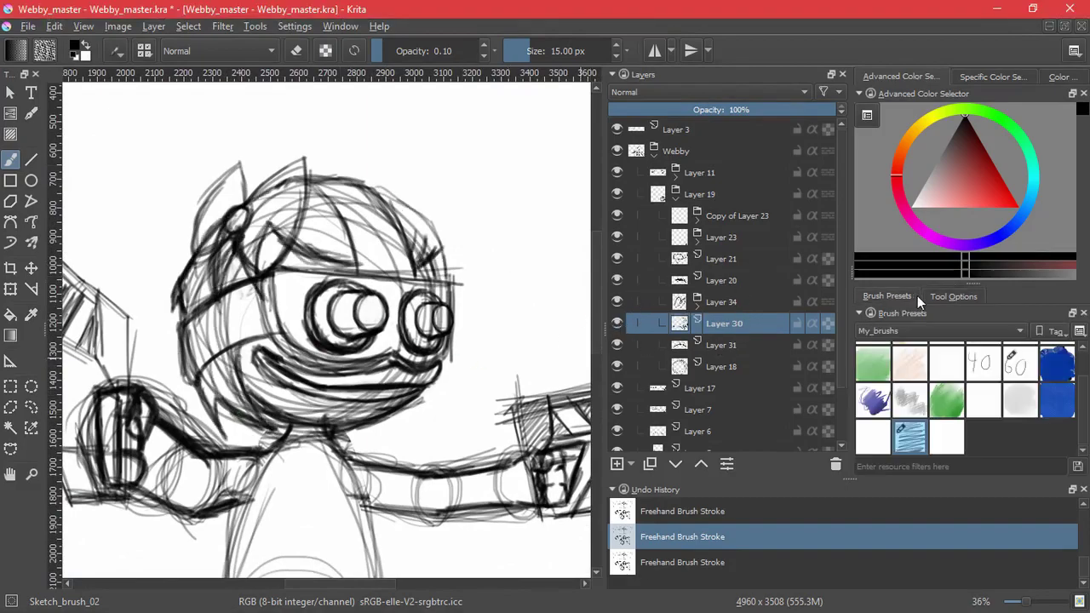
{"action": "left_click", "coordinate": [1020, 365]}
{"action": "key", "text": "e"}
{"action": "mouse_move", "coordinate": [256, 417]}
{"action": "left_mouse_down"}
{"action": "mouse_move", "coordinate": [234, 398]}
{"action": "mouse_move", "coordinate": [222, 358]}
{"action": "left_mouse_up"}
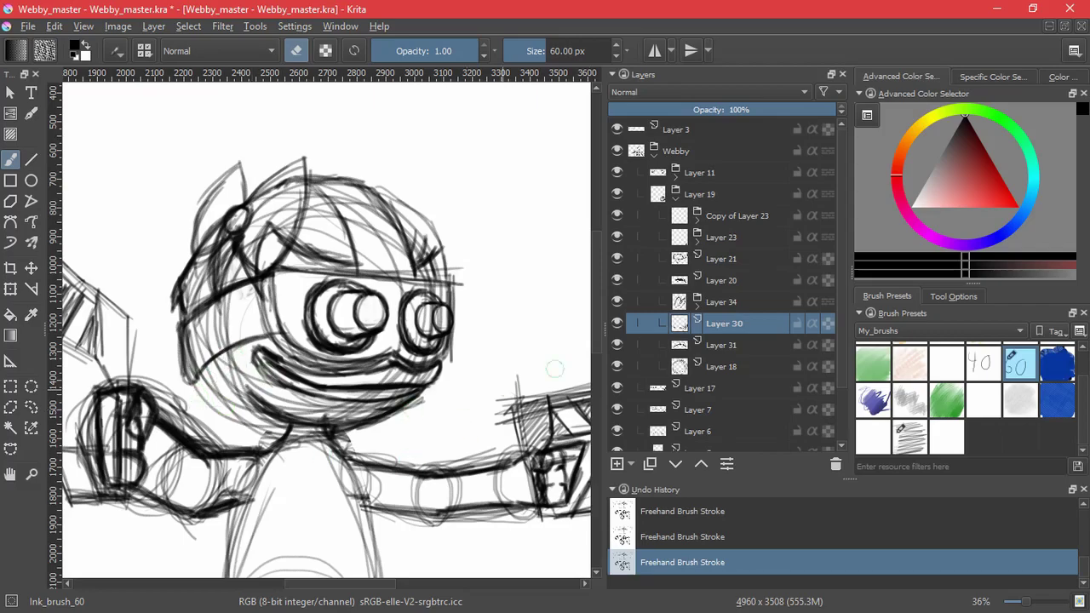
Redraw longer pointed hair strands below the back strap with Sketch_brush_02, and hide the Layer 18 construction sketch.
{"action": "left_click", "coordinate": [910, 439]}
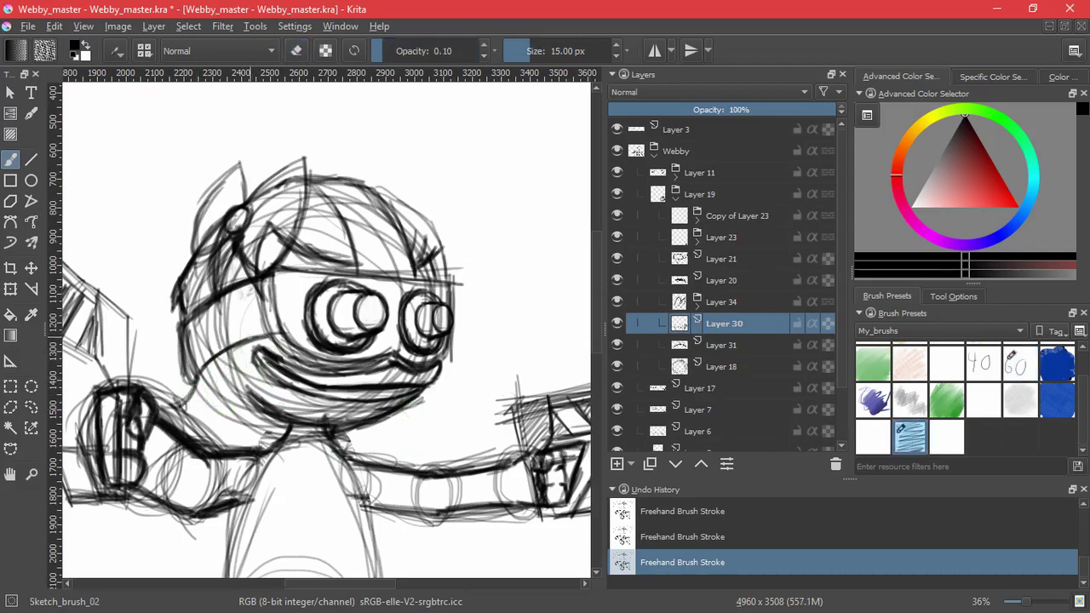
{"action": "mouse_move", "coordinate": [255, 249]}
{"action": "left_mouse_down"}
{"action": "mouse_move", "coordinate": [245, 367]}
{"action": "mouse_move", "coordinate": [220, 425]}
{"action": "left_mouse_up"}
{"action": "left_click_drag", "start_coordinate": [224, 383], "coordinate": [211, 433]}
{"action": "left_click_drag", "start_coordinate": [249, 353], "coordinate": [211, 433]}
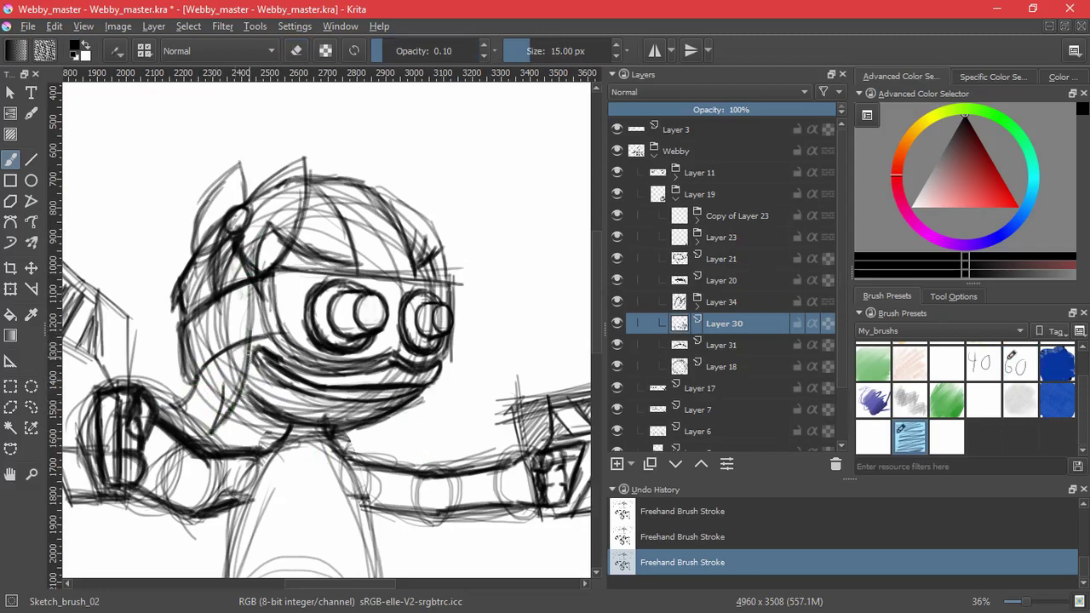
{"action": "mouse_move", "coordinate": [206, 378]}
{"action": "left_mouse_down"}
{"action": "mouse_move", "coordinate": [172, 411]}
{"action": "mouse_move", "coordinate": [212, 428]}
{"action": "mouse_move", "coordinate": [183, 415]}
{"action": "left_mouse_up"}
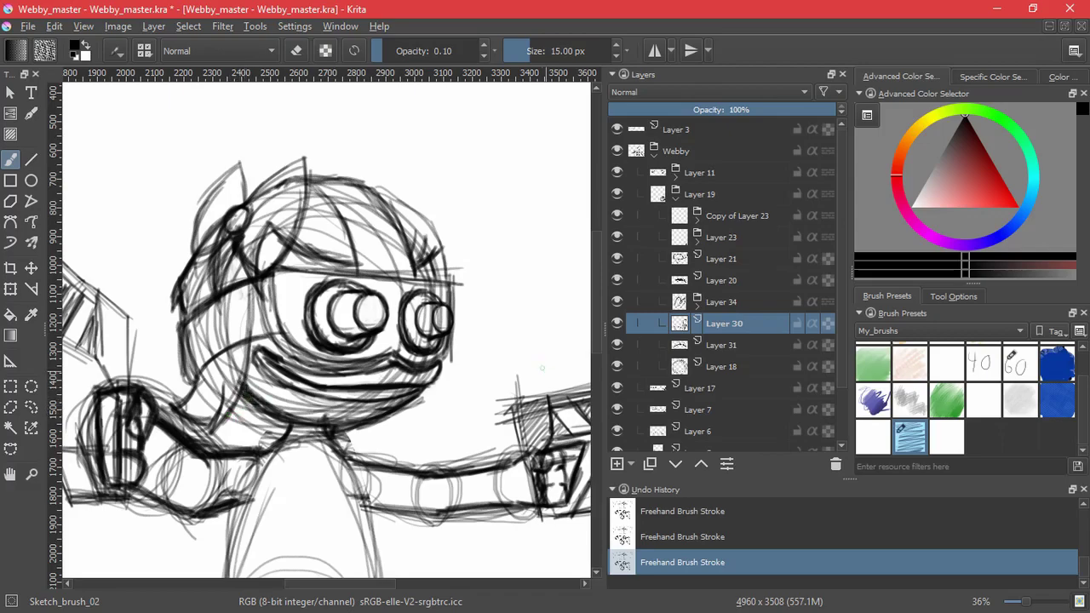
{"action": "left_click", "coordinate": [618, 366]}
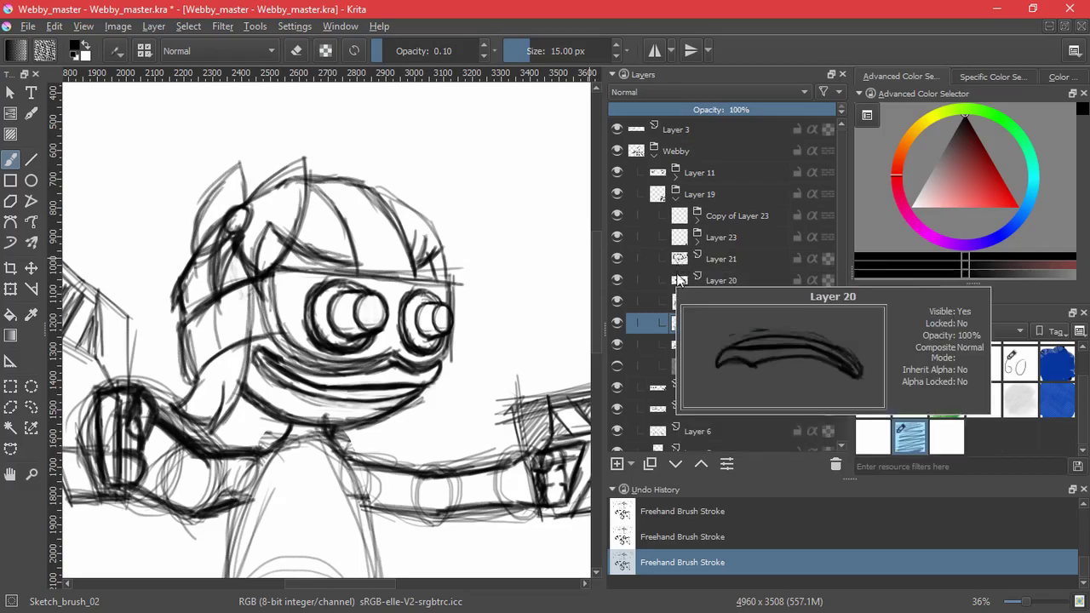
On Layer 22 in the Layer 23 group, clear everything outside a rectangular selection around the near eye.
{"action": "left_click", "coordinate": [697, 242]}
{"action": "left_click", "coordinate": [723, 349]}
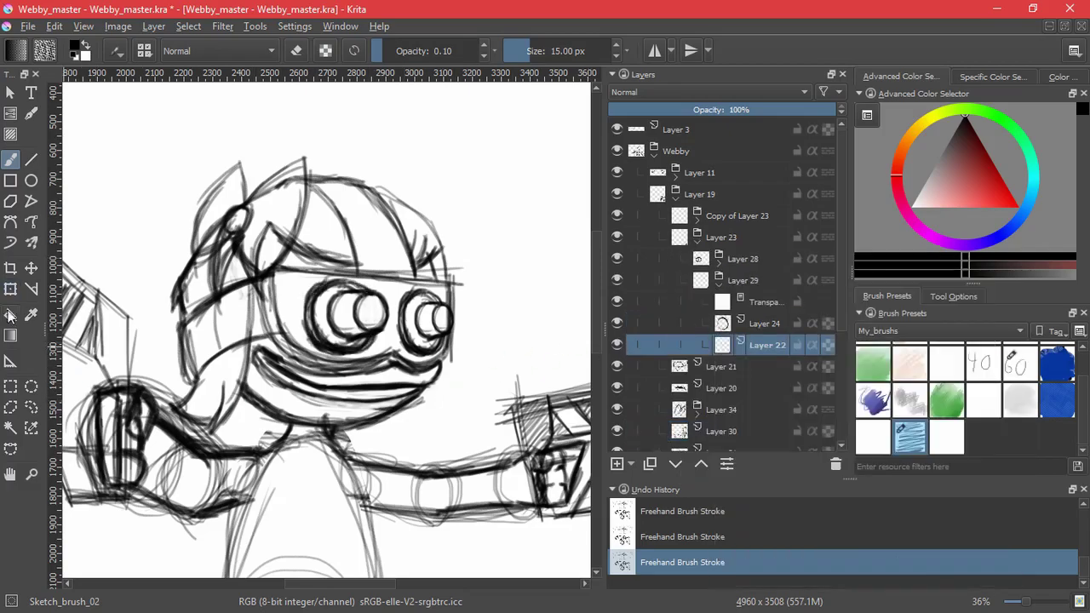
{"action": "left_click", "coordinate": [10, 388]}
{"action": "left_click", "coordinate": [615, 345]}
{"action": "left_click", "coordinate": [615, 344]}
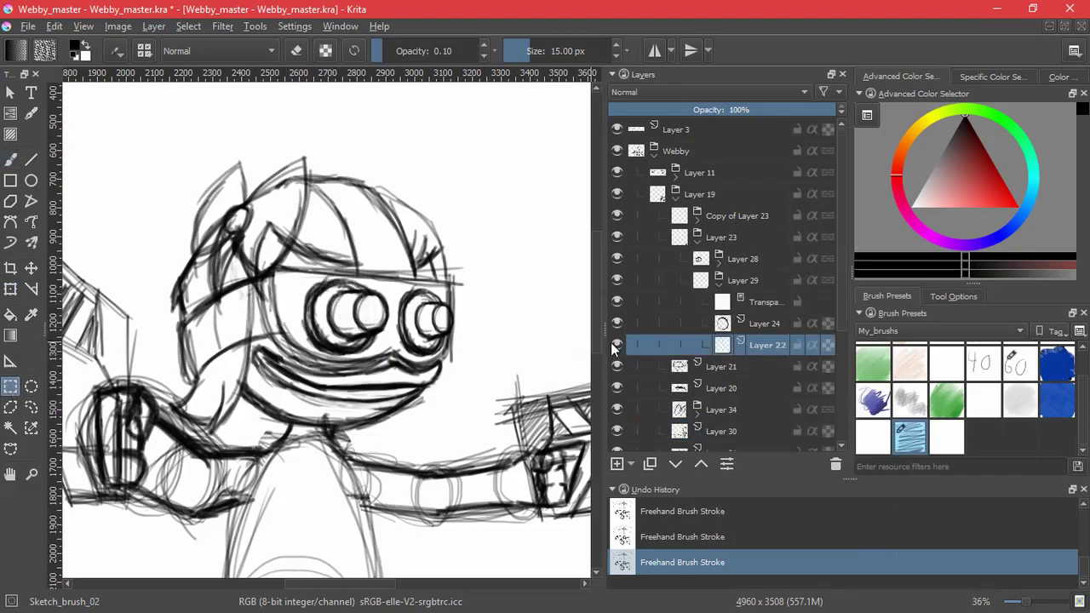
{"action": "left_click_drag", "start_coordinate": [294, 265], "coordinate": [392, 364]}
{"action": "left_click", "coordinate": [188, 26]}
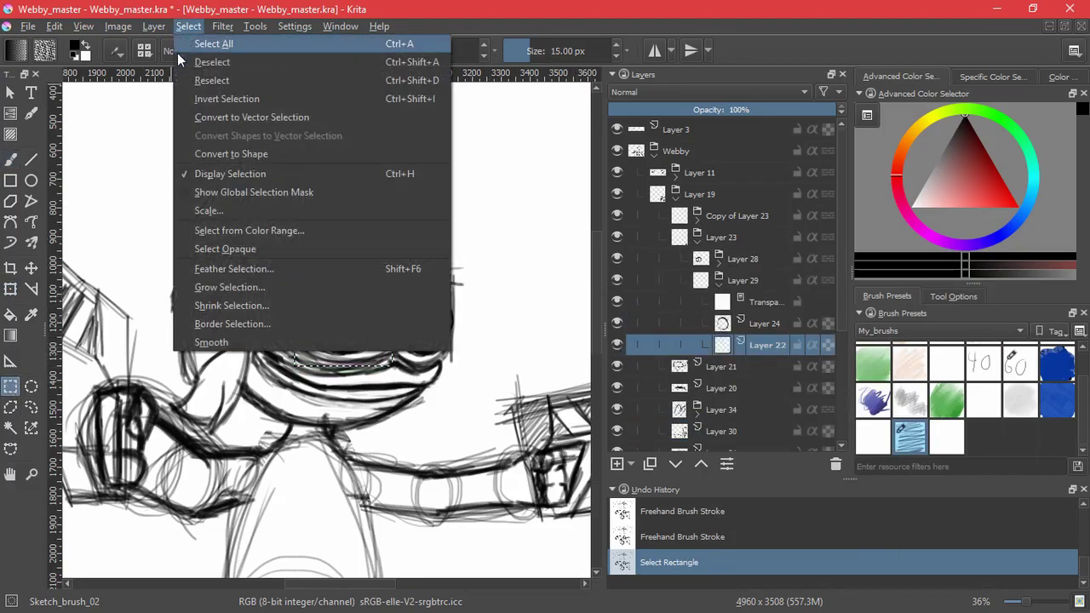
{"action": "left_click", "coordinate": [187, 98]}
{"action": "key", "text": "Delete"}
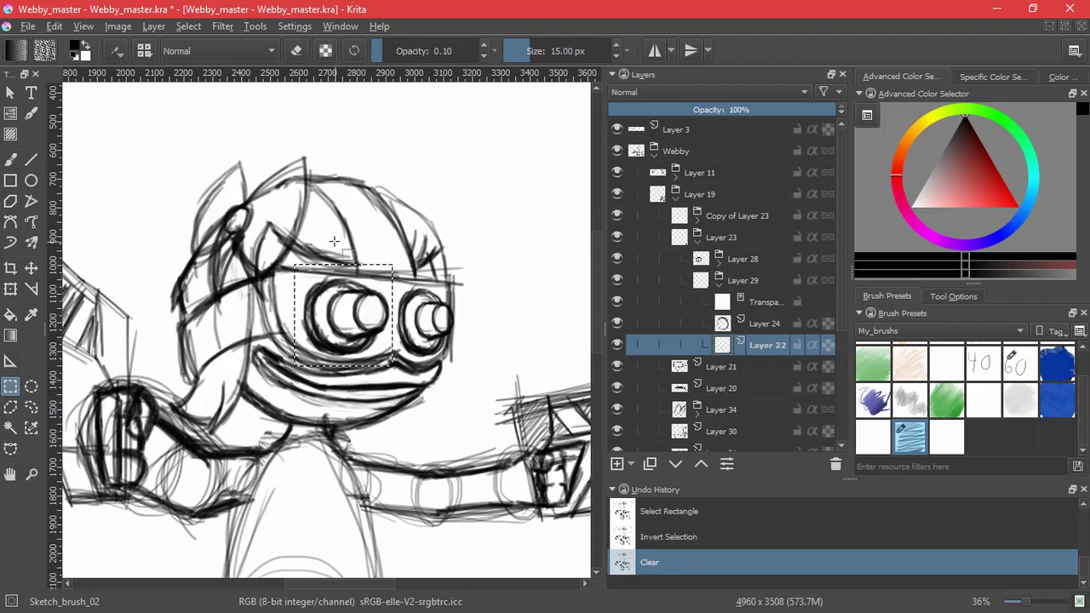
{"action": "key", "text": "Delete"}
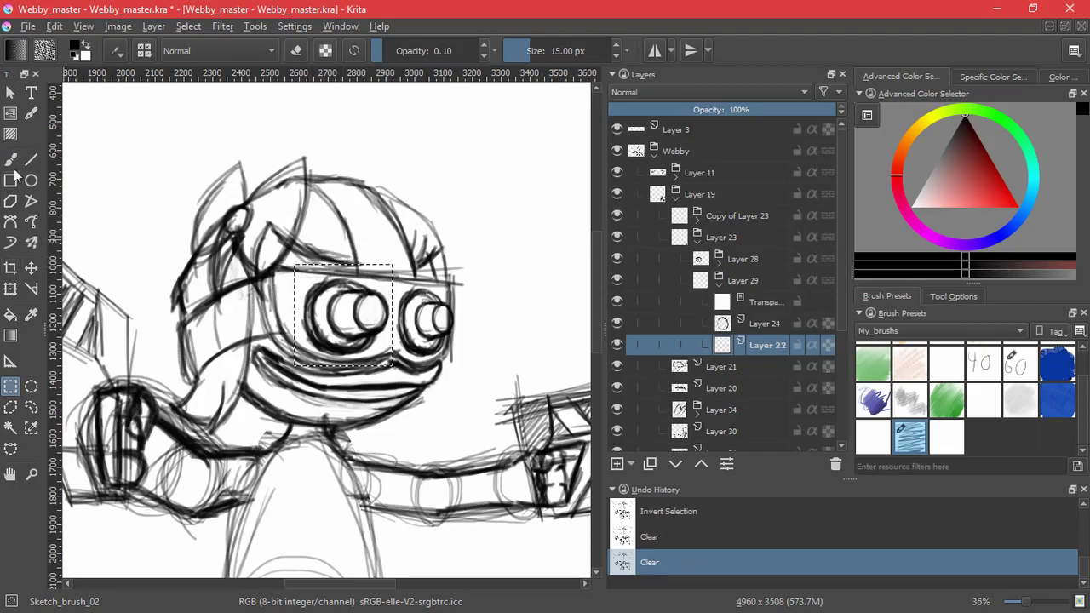
Try a few test strokes around the near eye on Layer 22 and remove them again.
{"action": "left_click", "coordinate": [10, 159]}
{"action": "left_click_drag", "start_coordinate": [305, 201], "coordinate": [327, 216]}
{"action": "key", "text": "Delete"}
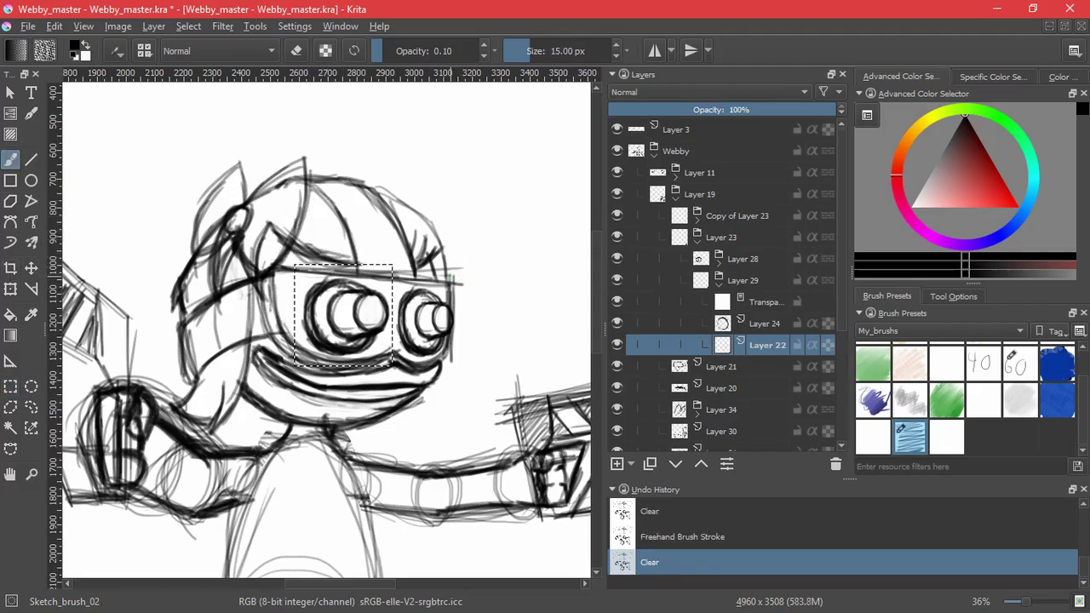
{"action": "mouse_move", "coordinate": [717, 347]}
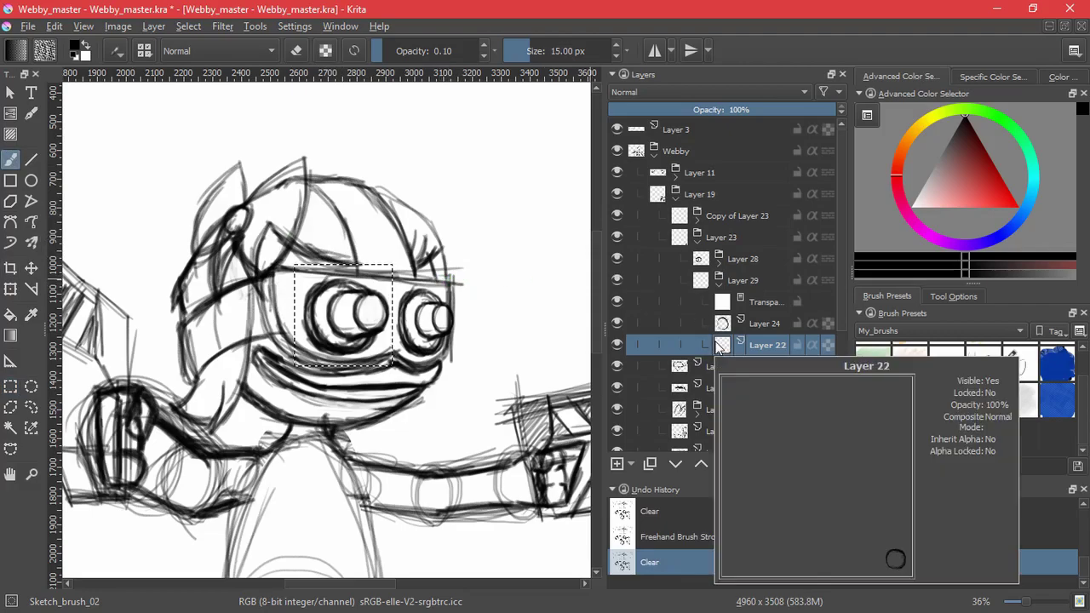
{"action": "left_click", "coordinate": [359, 242]}
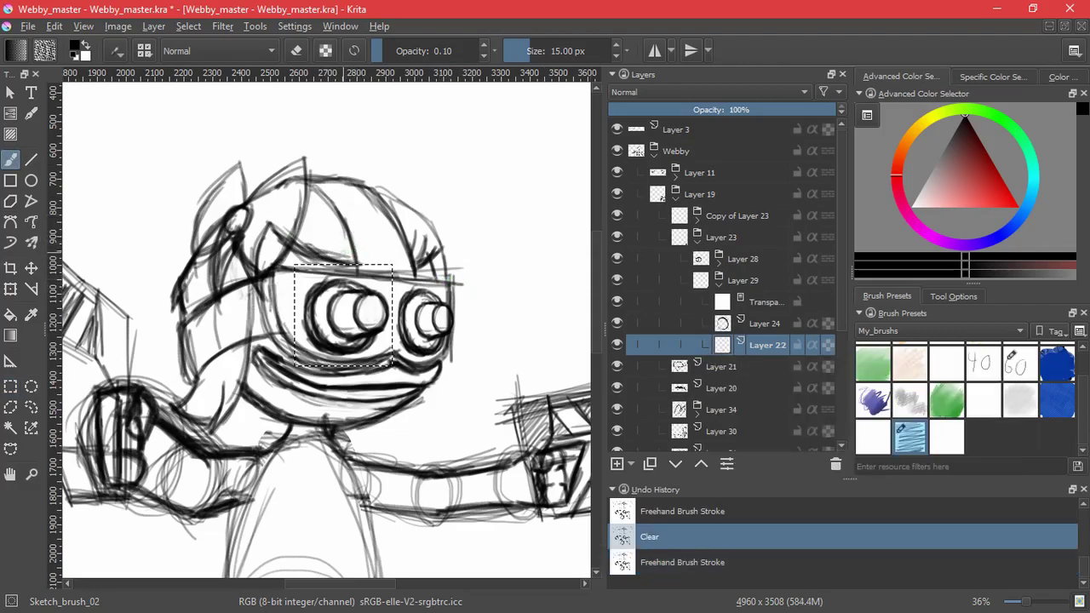
{"action": "key", "text": "Delete"}
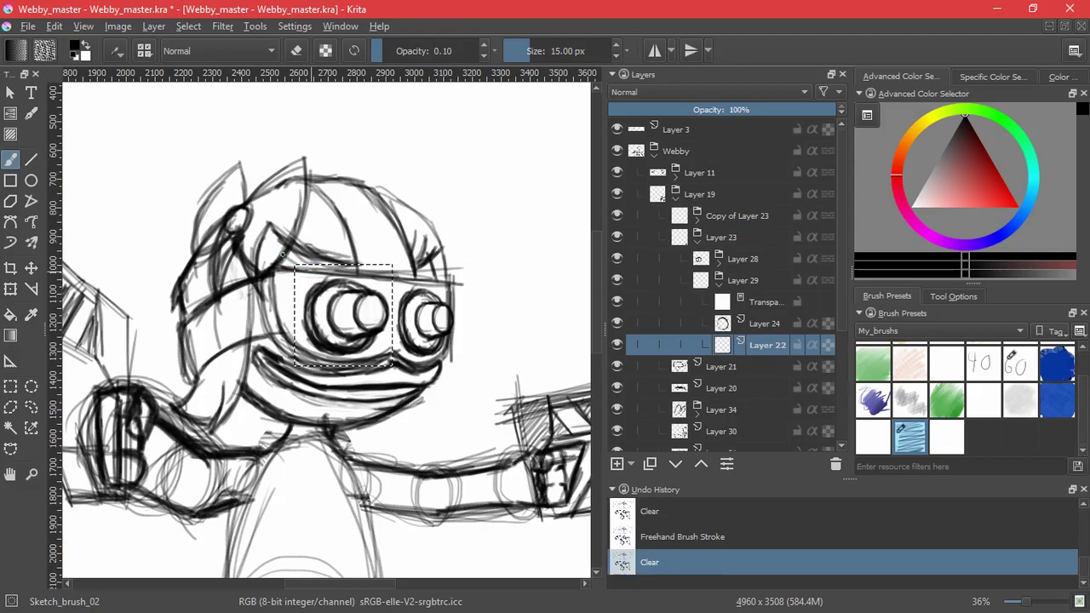
{"action": "mouse_move", "coordinate": [282, 253]}
{"action": "left_mouse_down"}
{"action": "mouse_move", "coordinate": [353, 294]}
{"action": "mouse_move", "coordinate": [354, 309]}
{"action": "left_mouse_up"}
{"action": "key", "text": "ctrl+z"}
{"action": "key", "text": "ctrl+z"}
Remove the selection around the near eye and collapse the Layer 29 group.
{"action": "left_click", "coordinate": [189, 27]}
{"action": "left_click", "coordinate": [194, 65]}
{"action": "left_click", "coordinate": [719, 280]}
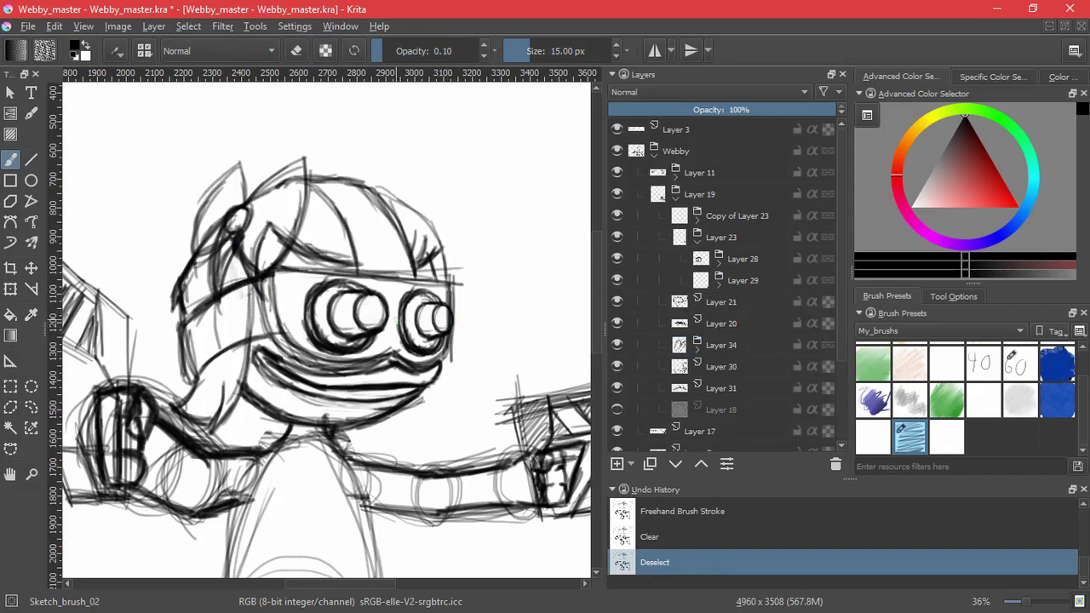
Outline-select the mask's back strap on Layer 21, skew it slightly with a transform, and deselect it.
{"action": "left_click", "coordinate": [630, 302]}
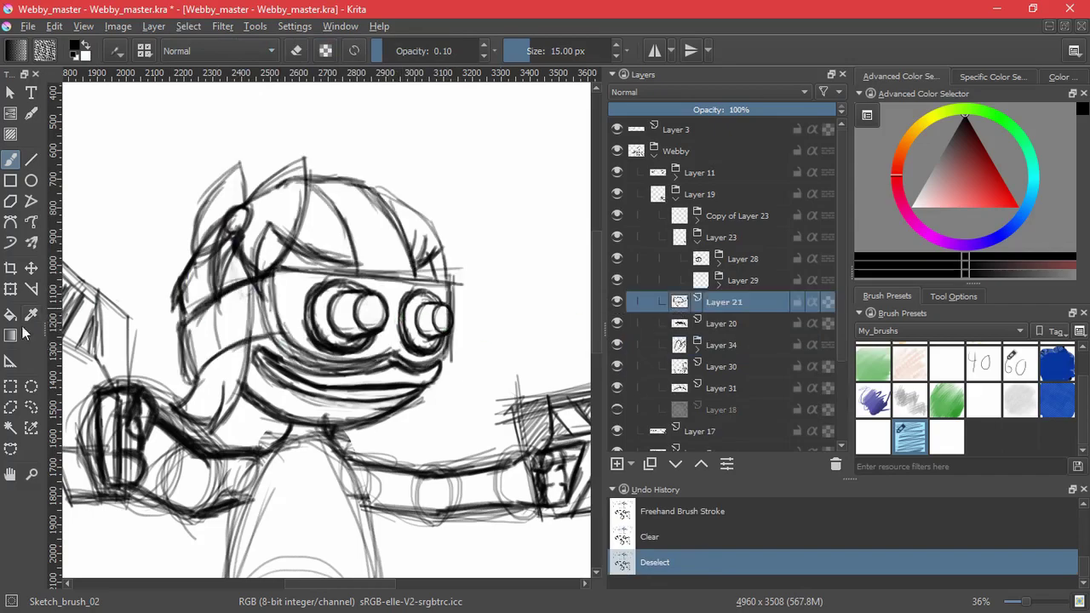
{"action": "left_click", "coordinate": [31, 407]}
{"action": "left_click_drag", "start_coordinate": [245, 364], "coordinate": [244, 367]}
{"action": "key", "text": "ctrl+t"}
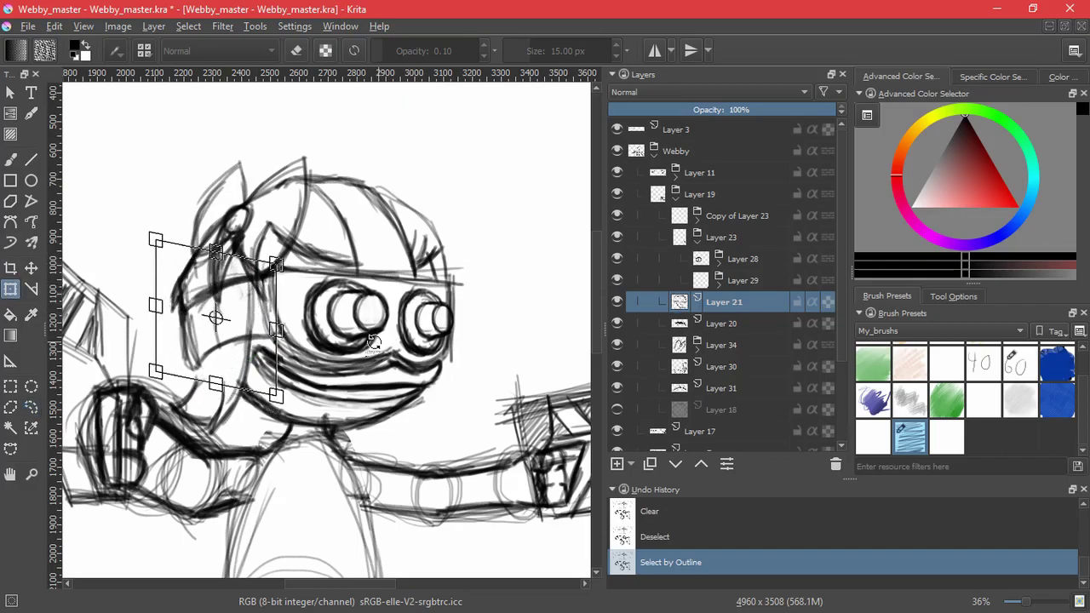
{"action": "key", "text": "Return"}
{"action": "left_click", "coordinate": [188, 27]}
{"action": "left_click", "coordinate": [207, 61]}
Transform the hair on Layer 30 to make it slightly narrower at the back of the head.
{"action": "left_click", "coordinate": [619, 365]}
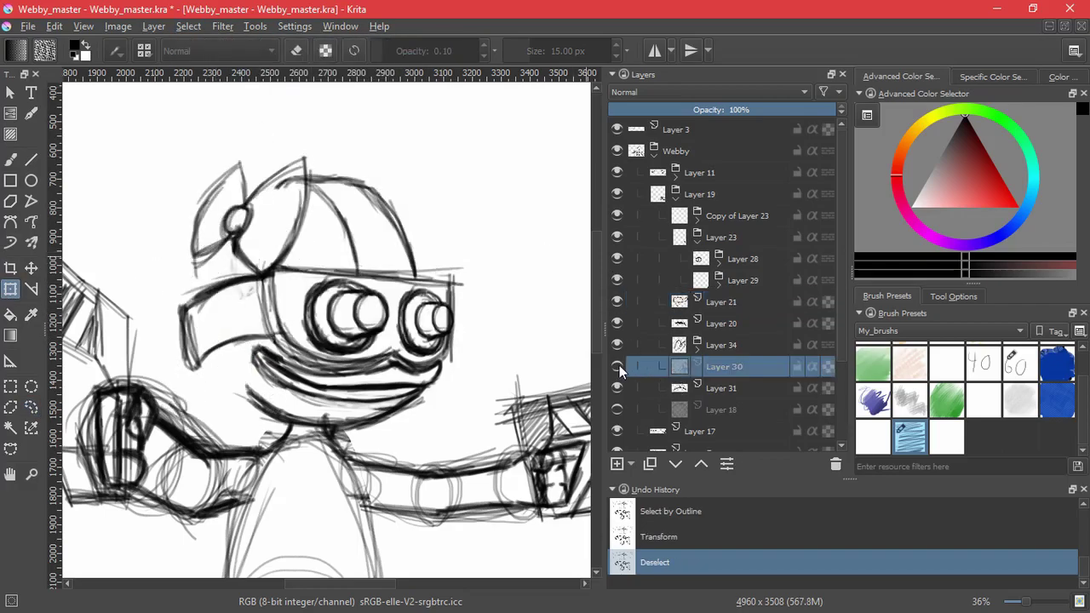
{"action": "left_click", "coordinate": [208, 345]}
{"action": "mouse_move", "coordinate": [208, 345]}
{"action": "left_mouse_down"}
{"action": "mouse_move", "coordinate": [220, 342]}
{"action": "mouse_move", "coordinate": [207, 346]}
{"action": "left_mouse_up"}
{"action": "left_click_drag", "start_coordinate": [160, 310], "coordinate": [173, 310]}
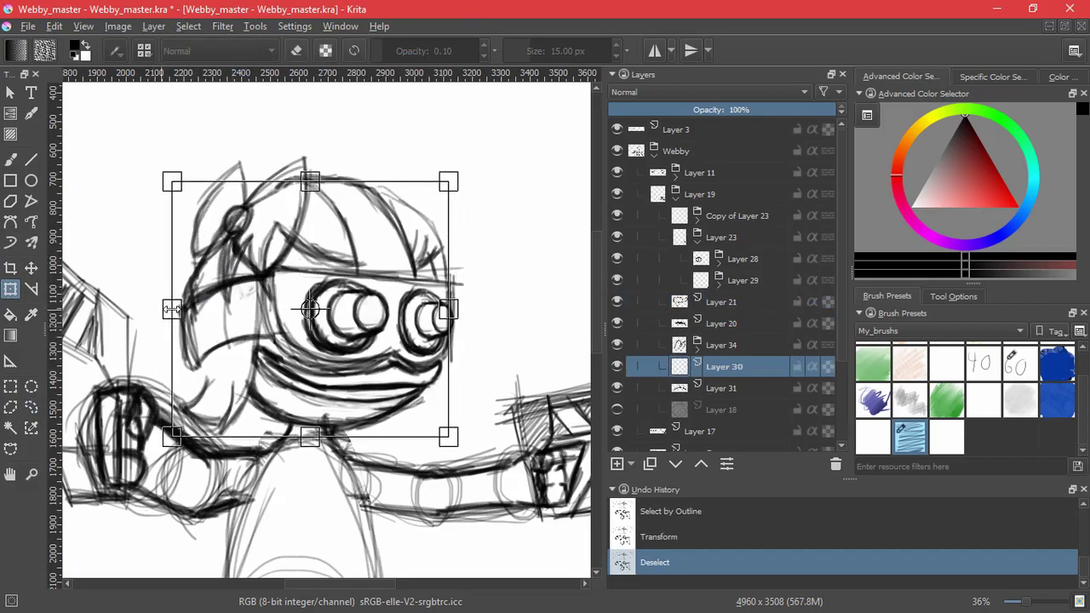
{"action": "left_click_drag", "start_coordinate": [310, 243], "coordinate": [305, 242]}
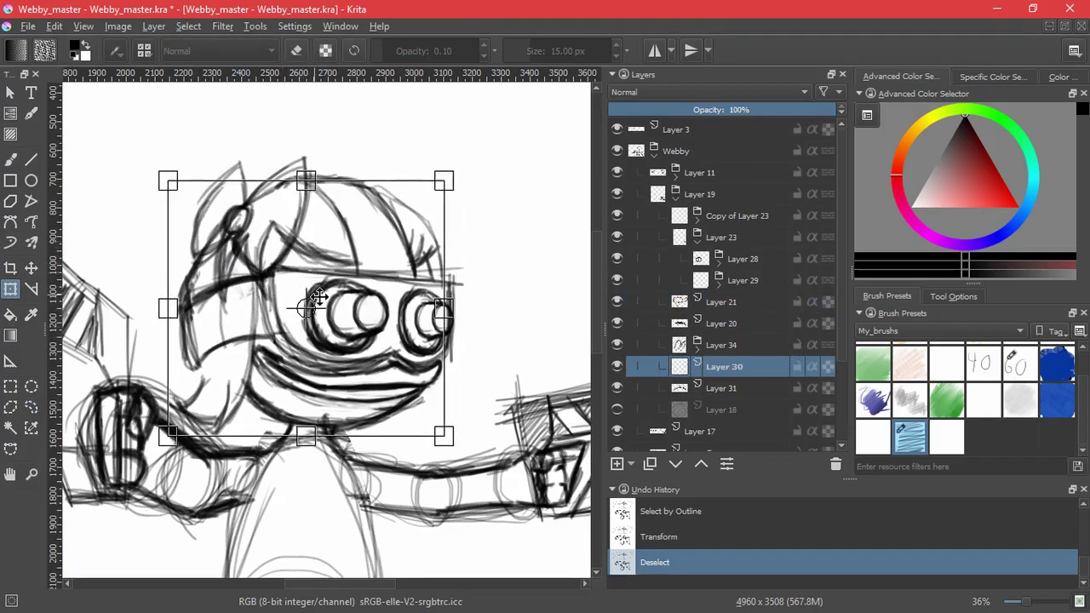
{"action": "key", "text": "Return"}
Reselect the back strap on Layer 21 and transform it to be slightly shorter, matching the narrower hair.
{"action": "left_click", "coordinate": [679, 305]}
{"action": "left_click", "coordinate": [188, 25]}
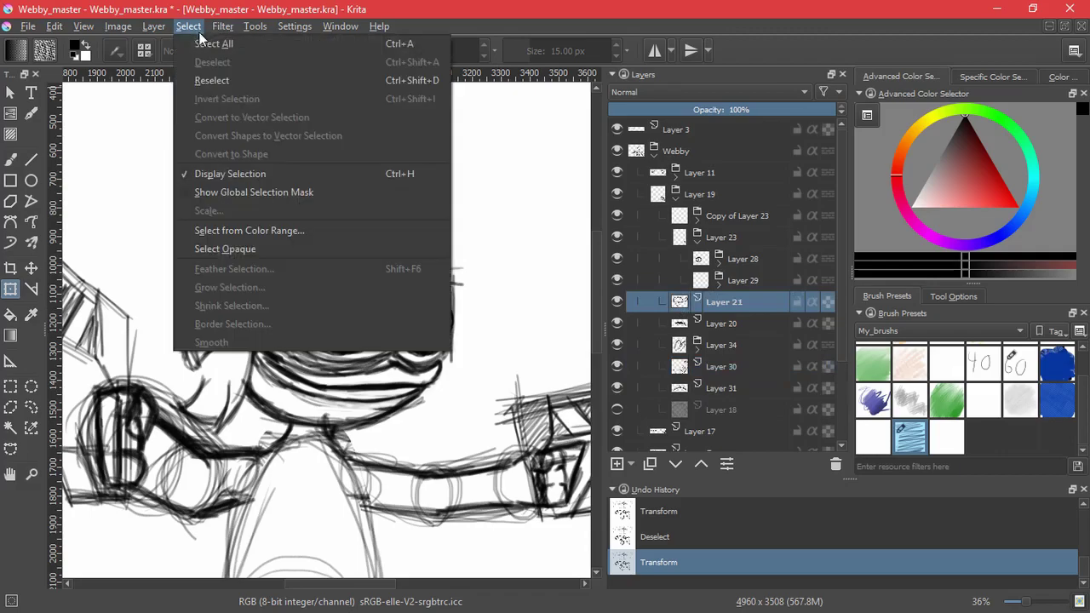
{"action": "left_click", "coordinate": [207, 79]}
{"action": "left_click", "coordinate": [165, 317]}
{"action": "left_click_drag", "start_coordinate": [159, 322], "coordinate": [207, 313]}
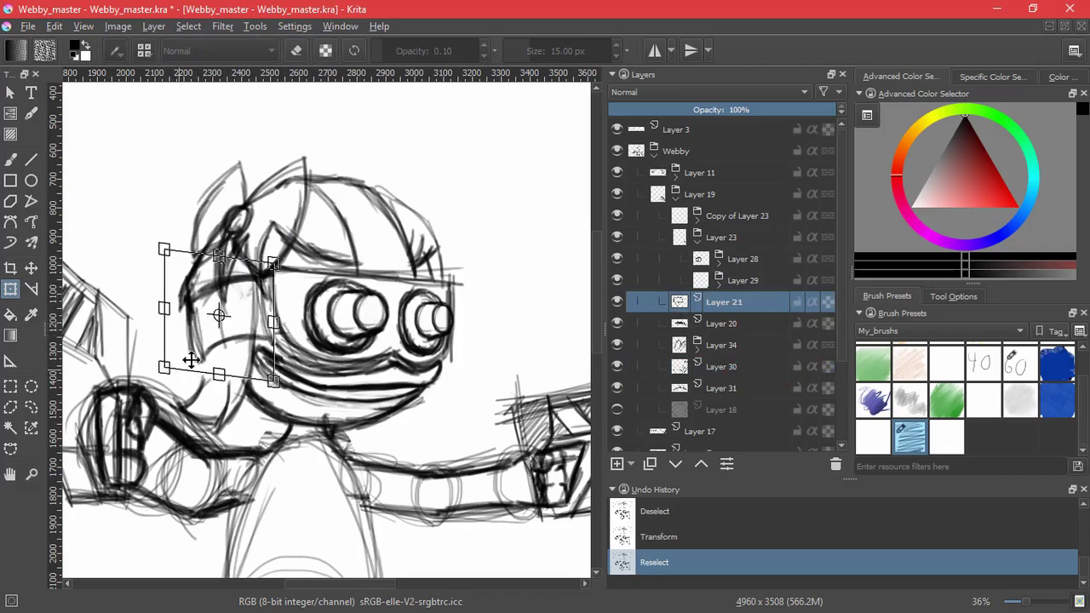
{"action": "key", "text": "Return"}
Deselect the strap and sketch hair strands on Layer 30 joining the strap's lower edge to the hair tips.
{"action": "left_click", "coordinate": [673, 368]}
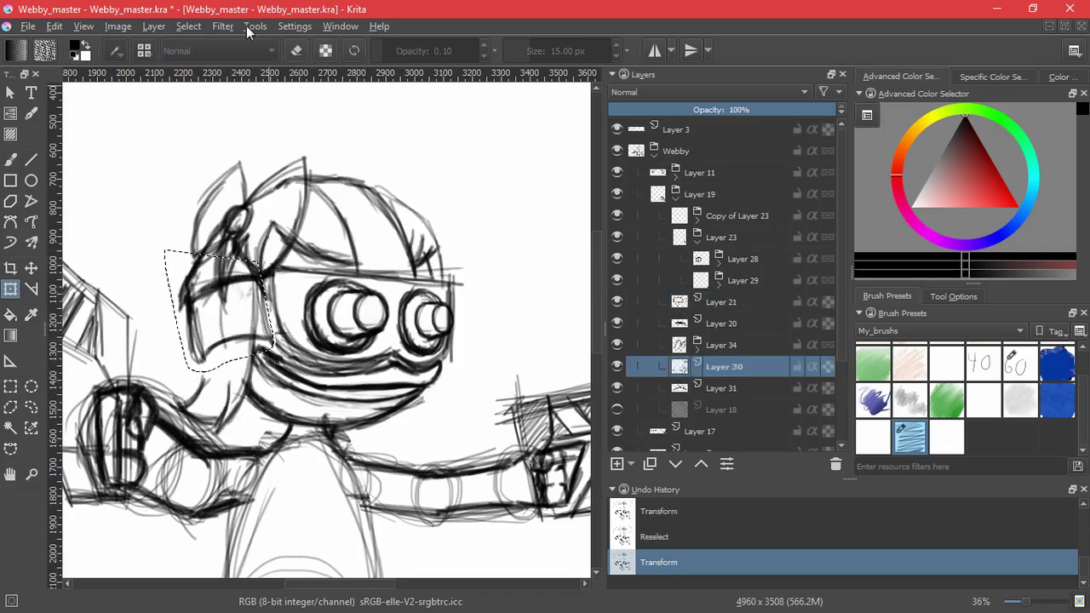
{"action": "key", "text": "ctrl+shift+a"}
{"action": "key", "text": "b"}
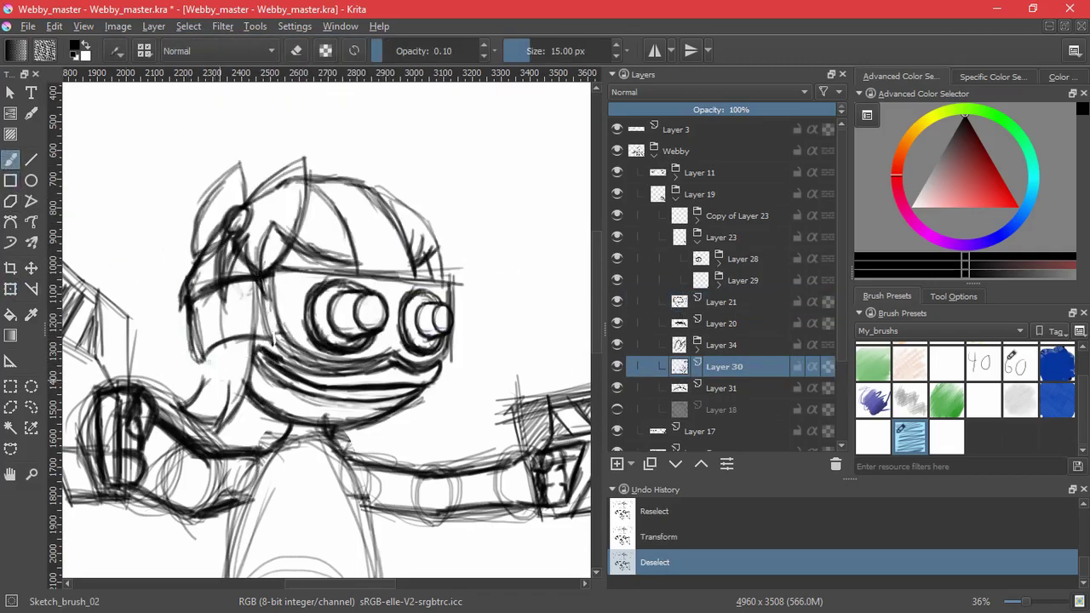
{"action": "left_click_drag", "start_coordinate": [211, 352], "coordinate": [189, 397]}
{"action": "left_click_drag", "start_coordinate": [208, 354], "coordinate": [184, 389]}
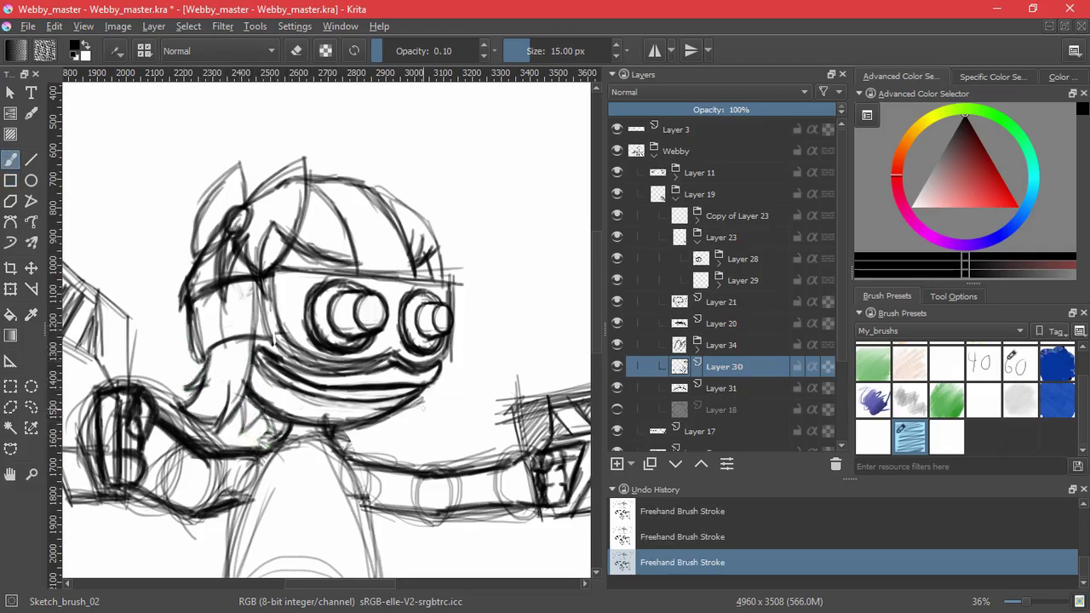
Sketch hair wisps under the front of the jaw and a tuft above the strap's back end on Layer 30.
{"action": "mouse_move", "coordinate": [431, 392]}
{"action": "left_mouse_down"}
{"action": "mouse_move", "coordinate": [437, 414]}
{"action": "mouse_move", "coordinate": [422, 420]}
{"action": "left_mouse_up"}
{"action": "key", "text": "ctrl+z"}
{"action": "key", "text": "ctrl+z"}
{"action": "key", "text": "ctrl+z"}
{"action": "left_click_drag", "start_coordinate": [177, 313], "coordinate": [193, 257]}
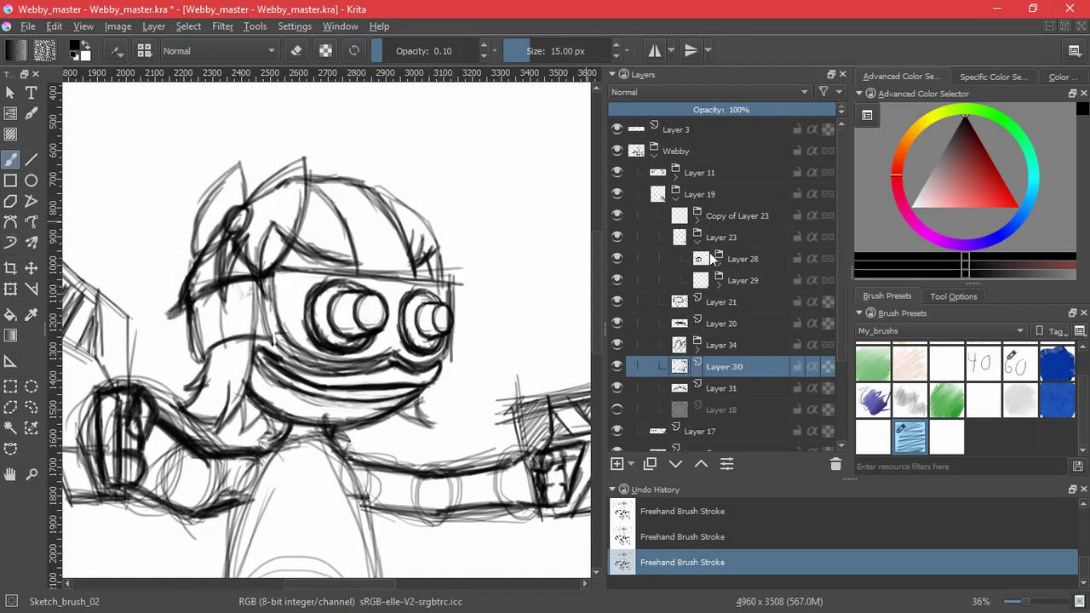
Put Layer 21 in its own group and hatch the mask's back strap on a new layer above it.
{"action": "left_click", "coordinate": [686, 304]}
{"action": "key", "text": "ctrl+shift+g"}
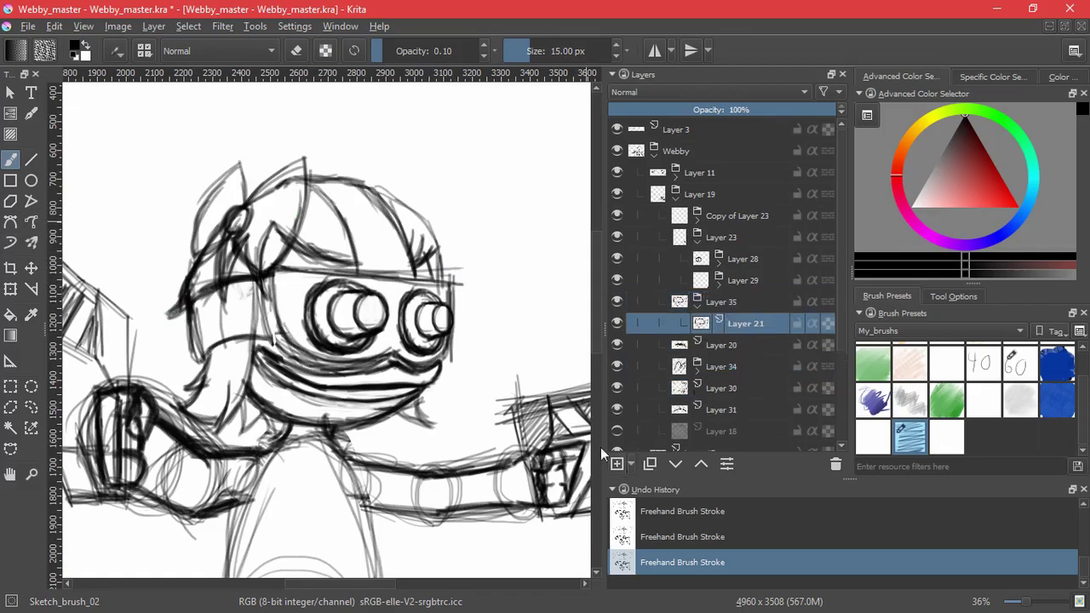
{"action": "mouse_move", "coordinate": [195, 301]}
{"action": "left_mouse_down"}
{"action": "mouse_move", "coordinate": [234, 340]}
{"action": "mouse_move", "coordinate": [255, 294]}
{"action": "mouse_move", "coordinate": [264, 334]}
{"action": "left_mouse_up"}
{"action": "mouse_move", "coordinate": [264, 269]}
{"action": "left_mouse_down"}
{"action": "mouse_move", "coordinate": [294, 317]}
{"action": "mouse_move", "coordinate": [300, 358]}
{"action": "mouse_move", "coordinate": [262, 282]}
{"action": "mouse_move", "coordinate": [274, 327]}
{"action": "mouse_move", "coordinate": [262, 328]}
{"action": "left_mouse_up"}
{"action": "key", "text": "ctrl+z"}
Hatch the front of the mask around both eyes with diagonal strokes on Layer 36.
{"action": "mouse_move", "coordinate": [350, 274]}
{"action": "left_mouse_down"}
{"action": "mouse_move", "coordinate": [298, 346]}
{"action": "mouse_move", "coordinate": [314, 351]}
{"action": "left_mouse_up"}
{"action": "mouse_move", "coordinate": [401, 276]}
{"action": "left_mouse_down"}
{"action": "mouse_move", "coordinate": [330, 358]}
{"action": "mouse_move", "coordinate": [341, 374]}
{"action": "left_mouse_up"}
{"action": "left_click_drag", "start_coordinate": [451, 281], "coordinate": [375, 356]}
{"action": "left_click_drag", "start_coordinate": [446, 292], "coordinate": [392, 362]}
{"action": "left_click_drag", "start_coordinate": [459, 326], "coordinate": [410, 367]}
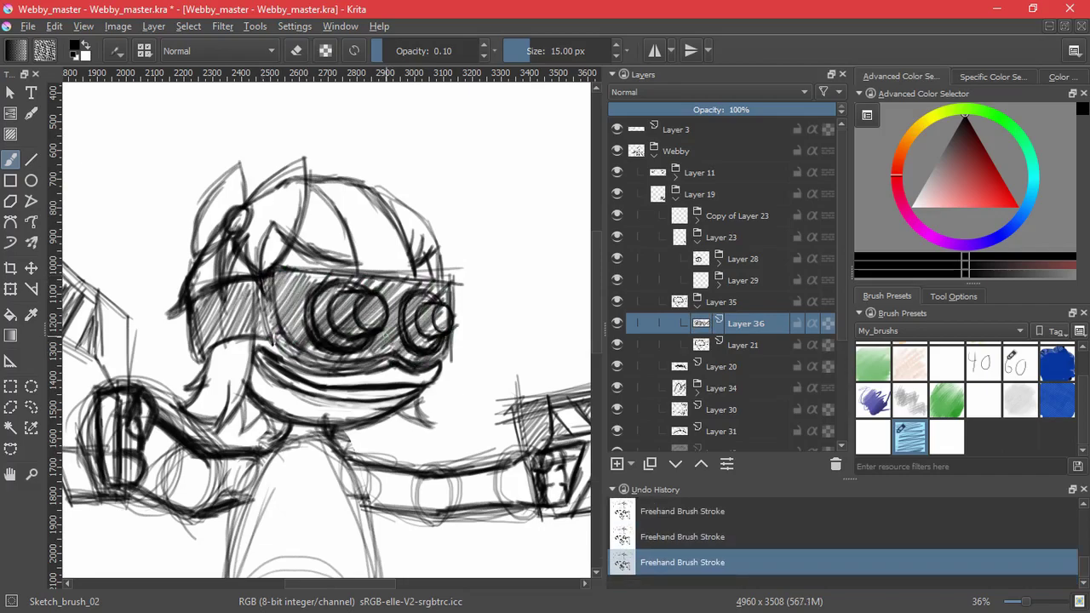
Add a transparency mask to Layer 36 and paint out the hatching inside both eyes with the 25 px ink brush.
{"action": "left_click", "coordinate": [630, 463]}
{"action": "left_click", "coordinate": [654, 543]}
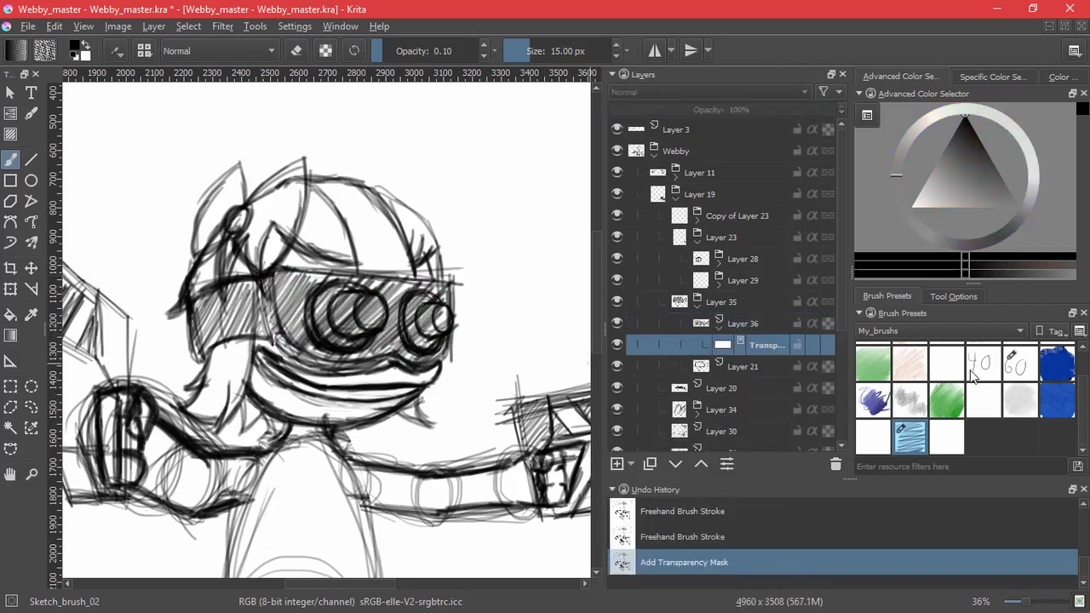
{"action": "left_click", "coordinate": [947, 363]}
{"action": "mouse_move", "coordinate": [315, 307]}
{"action": "left_mouse_down"}
{"action": "mouse_move", "coordinate": [350, 300]}
{"action": "mouse_move", "coordinate": [438, 327]}
{"action": "mouse_move", "coordinate": [415, 313]}
{"action": "mouse_move", "coordinate": [424, 304]}
{"action": "mouse_move", "coordinate": [415, 342]}
{"action": "left_mouse_up"}
{"action": "left_click", "coordinate": [719, 327]}
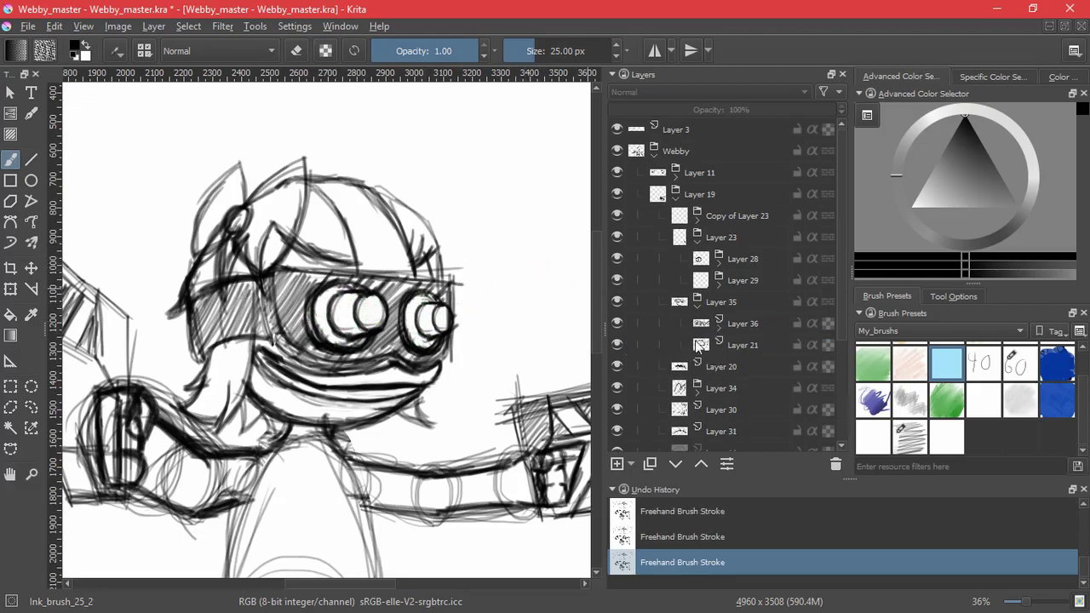
Hatch the mask strap running over the top of the head on Layer 36 with Sketch_brush_02.
{"action": "left_click", "coordinate": [673, 328]}
{"action": "left_click", "coordinate": [909, 434]}
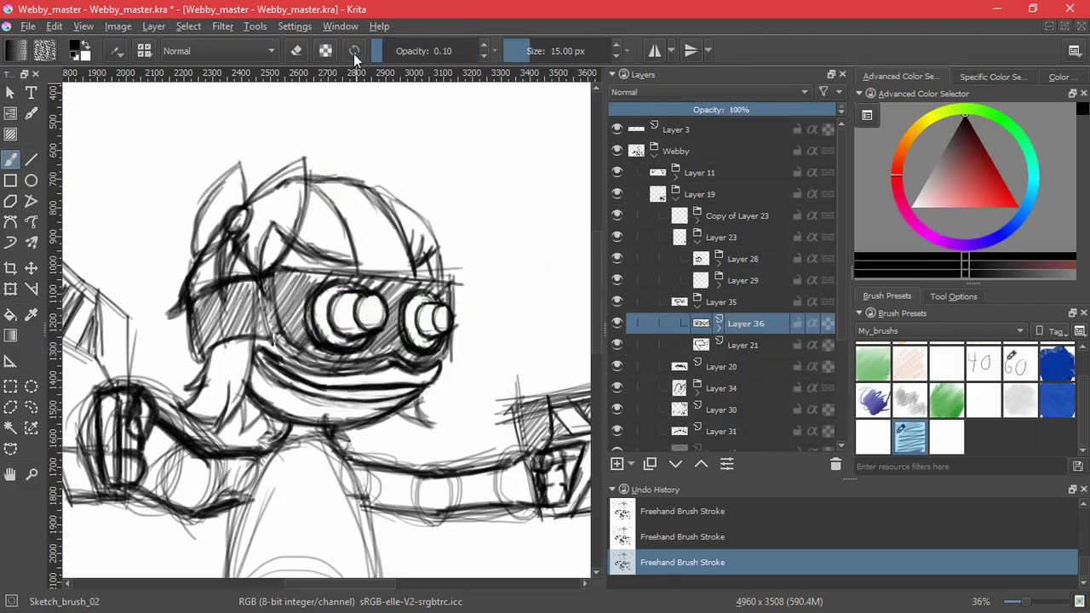
{"action": "left_click_drag", "start_coordinate": [322, 177], "coordinate": [407, 271]}
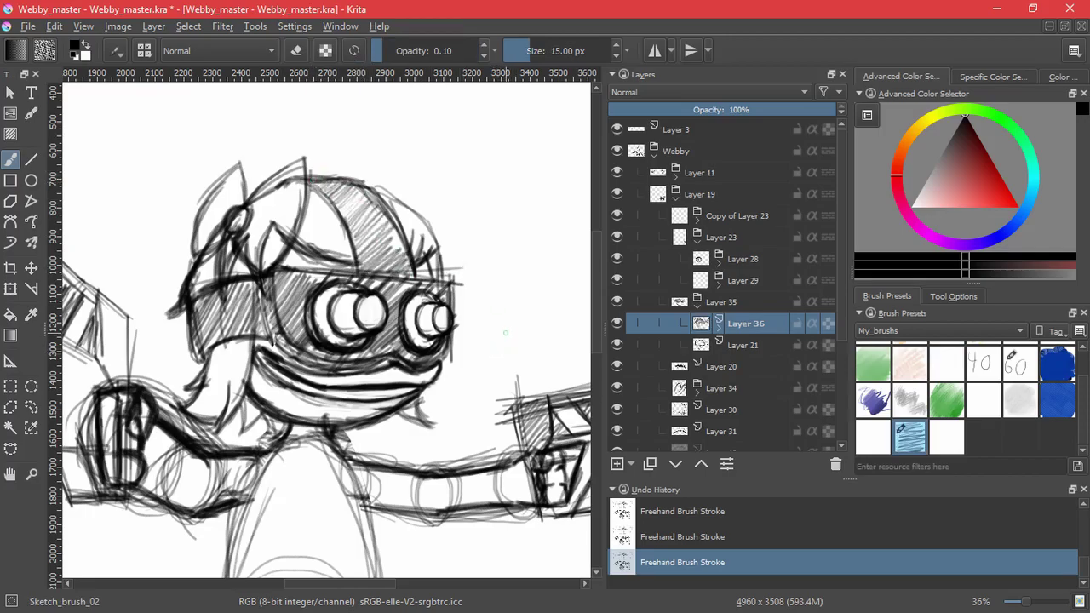
{"action": "scroll", "coordinate": [505, 333], "scroll_direction": "down", "scroll_amount": 4}
{"action": "scroll", "coordinate": [509, 333], "scroll_direction": "up", "scroll_amount": 4}
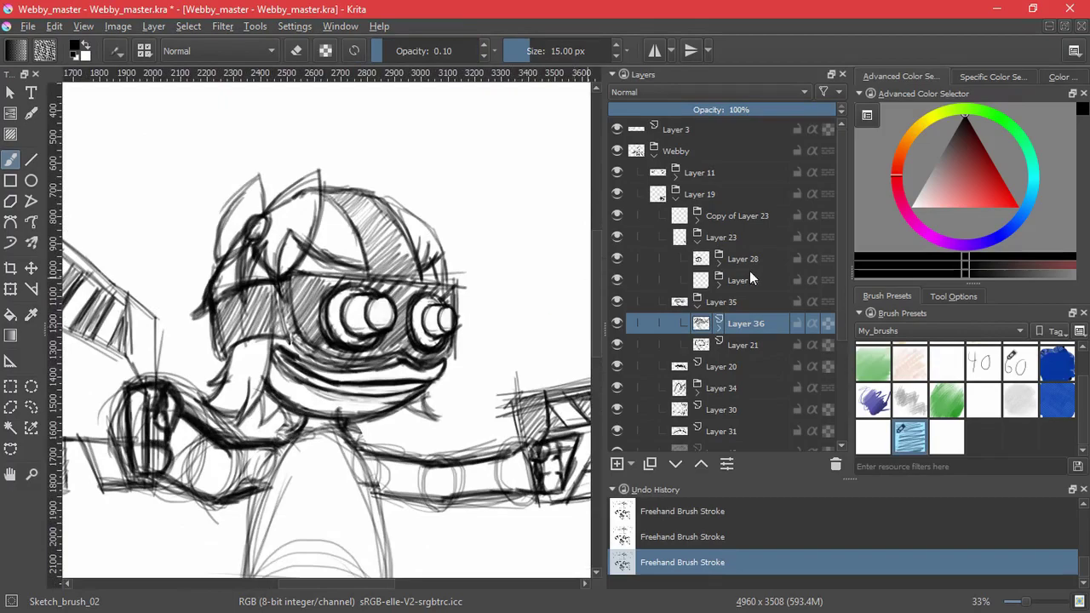
Shrink the beak drawing on Layer 20 slightly with the Transform tool.
{"action": "left_click", "coordinate": [698, 307]}
{"action": "left_click", "coordinate": [698, 242]}
{"action": "left_click", "coordinate": [619, 281]}
{"action": "left_click", "coordinate": [619, 281]}
{"action": "left_click", "coordinate": [678, 283]}
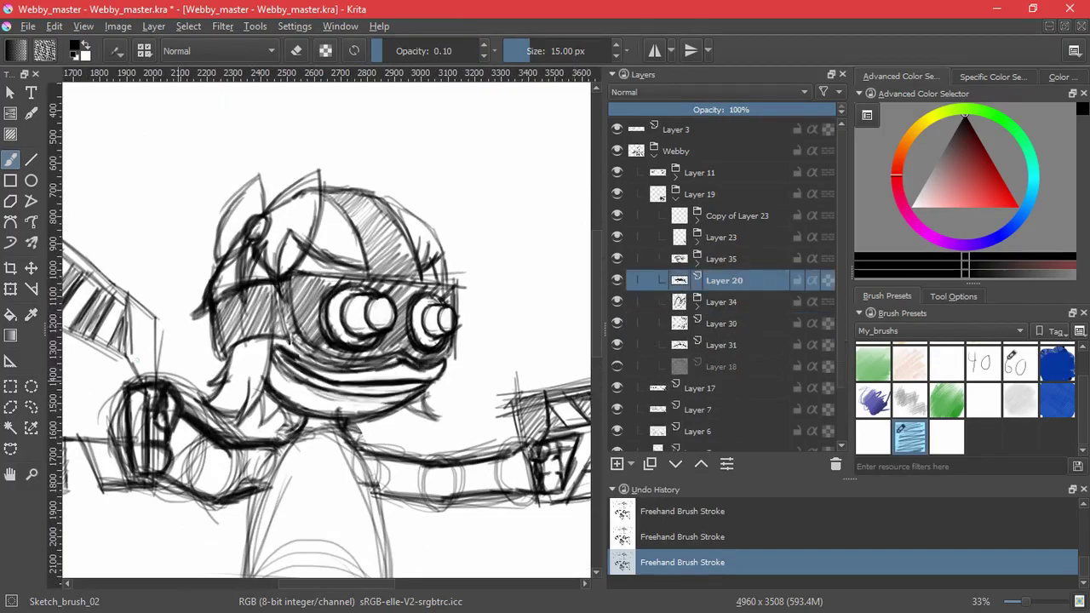
{"action": "key", "text": "ctrl+t"}
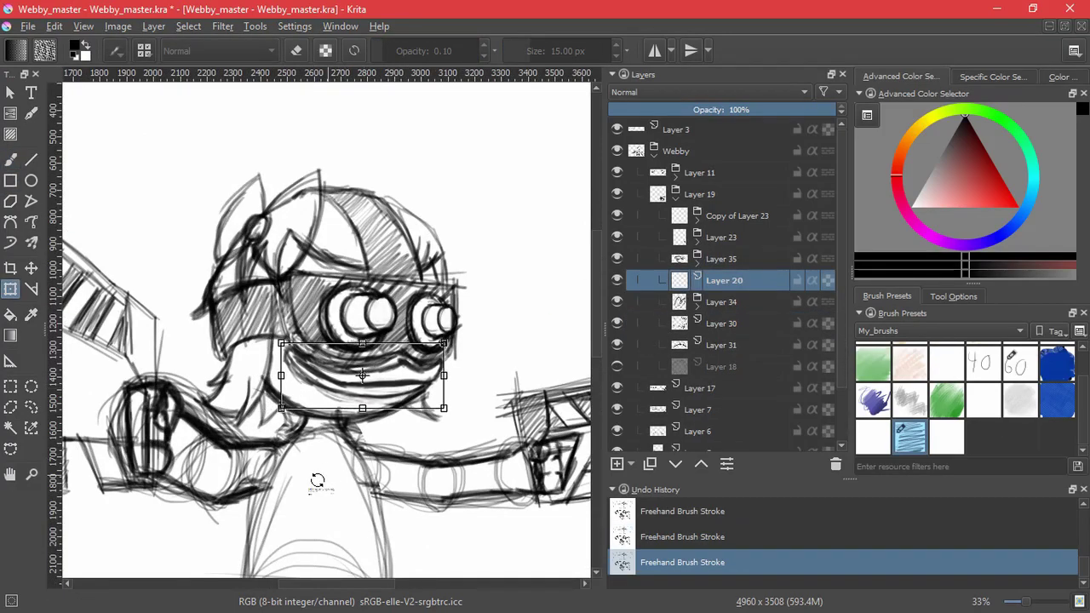
{"action": "key", "text": "Return"}
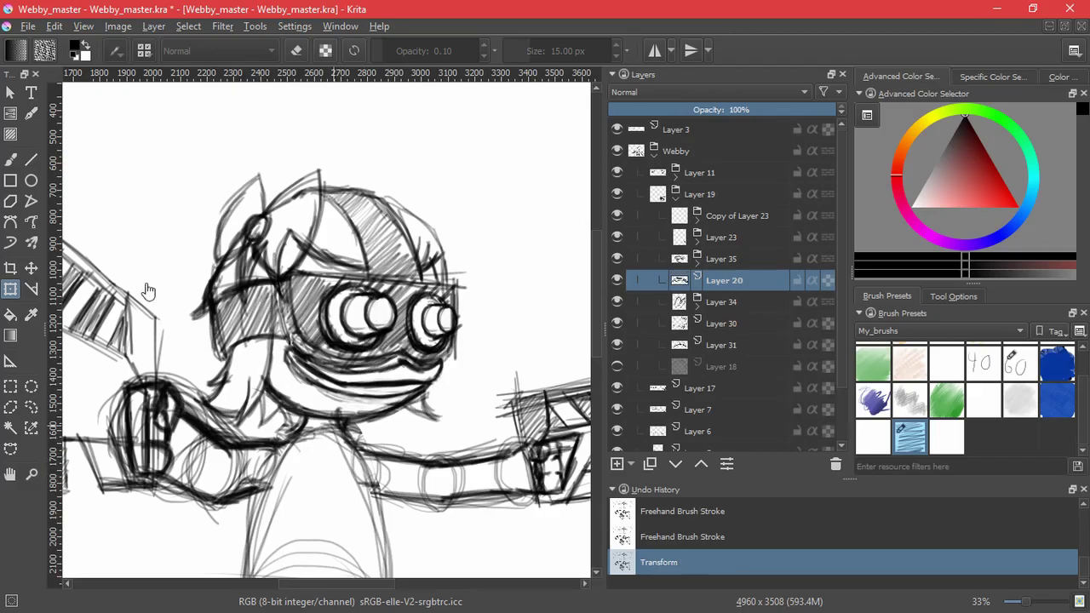
Add a layer above Layer 16 in the Layer 11 group, darken the hair strand above the mask on it, and save the file.
{"action": "left_click", "coordinate": [11, 159]}
{"action": "left_click", "coordinate": [698, 172]}
{"action": "left_click", "coordinate": [617, 464]}
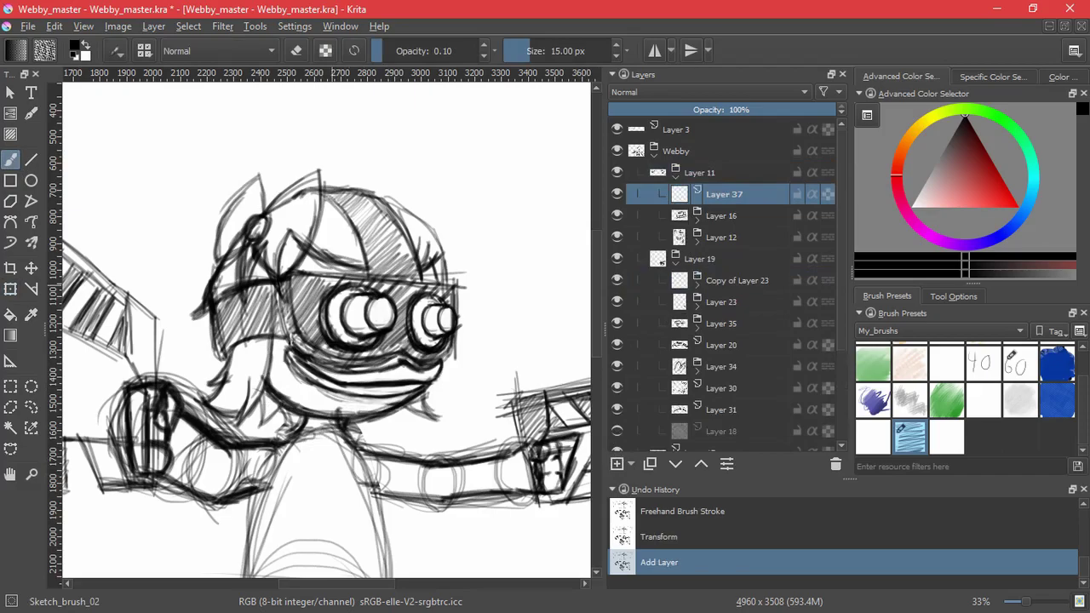
{"action": "key", "text": "ctrl+z"}
{"action": "scroll", "coordinate": [333, 256], "scroll_direction": "up", "scroll_amount": 3}
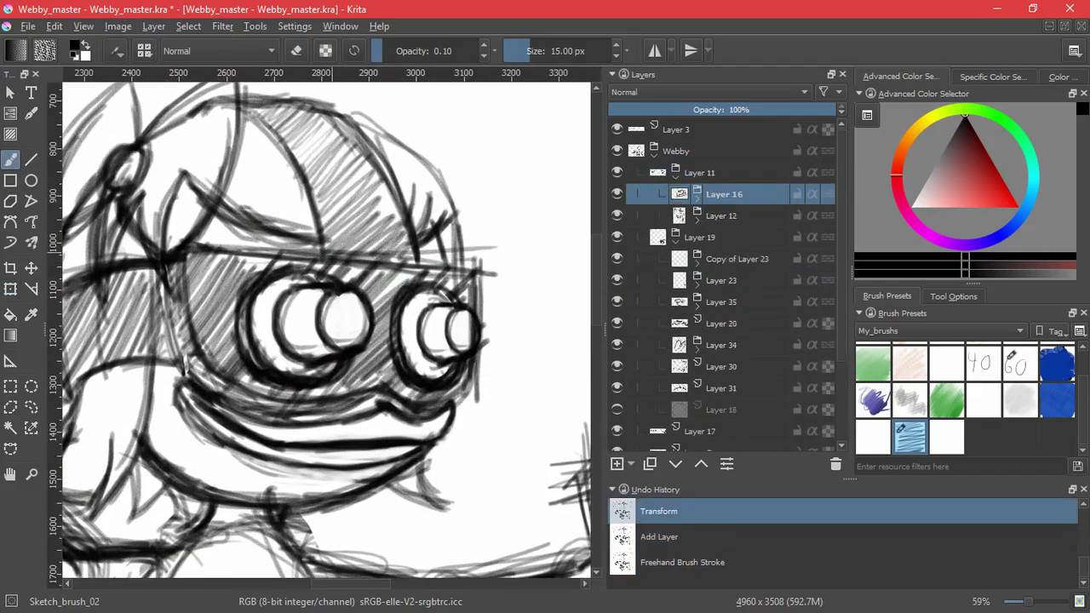
{"action": "key", "text": "ctrl+shift+z"}
{"action": "mouse_move", "coordinate": [252, 197]}
{"action": "left_mouse_down"}
{"action": "mouse_move", "coordinate": [312, 242]}
{"action": "mouse_move", "coordinate": [250, 195]}
{"action": "left_mouse_up"}
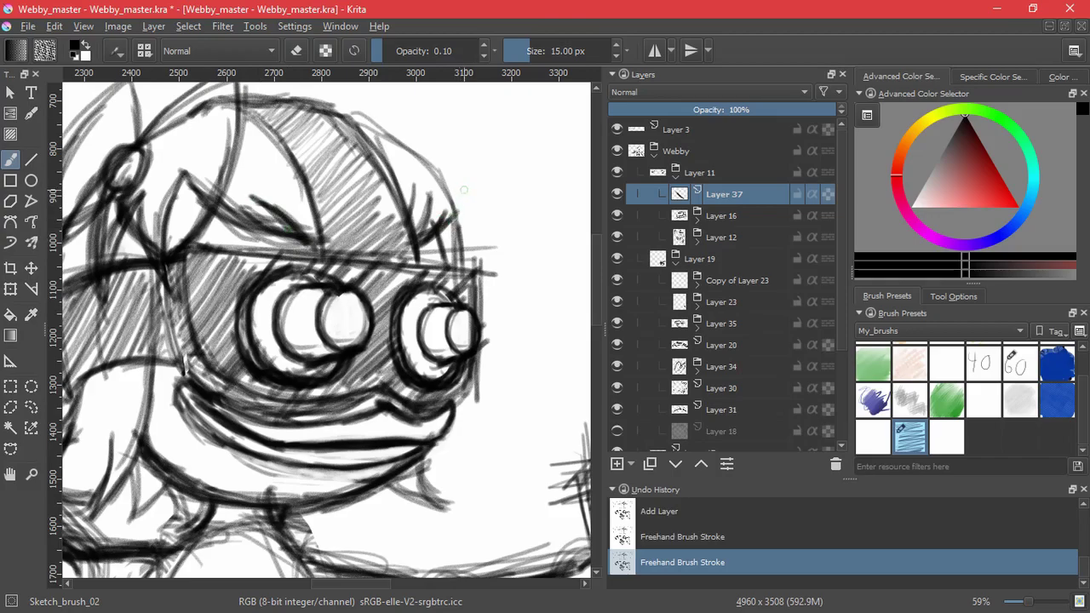
{"action": "scroll", "coordinate": [464, 189], "scroll_direction": "down", "scroll_amount": 4}
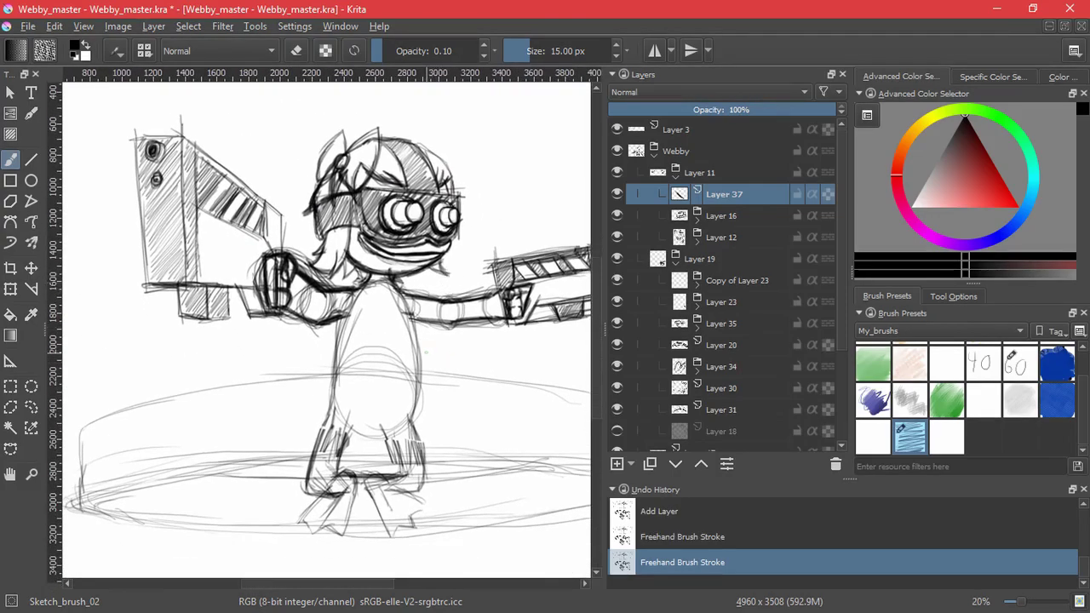
{"action": "left_click_drag", "start_coordinate": [417, 338], "coordinate": [341, 416]}
{"action": "key", "text": "ctrl+s"}
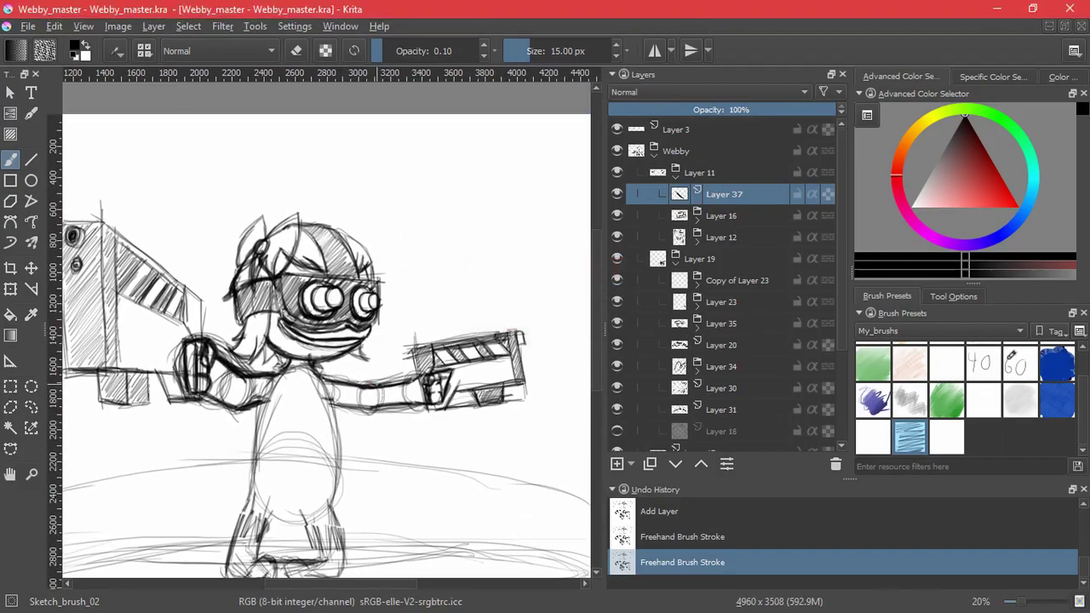
{"action": "key", "text": "5"}
{"action": "key", "text": "2"}
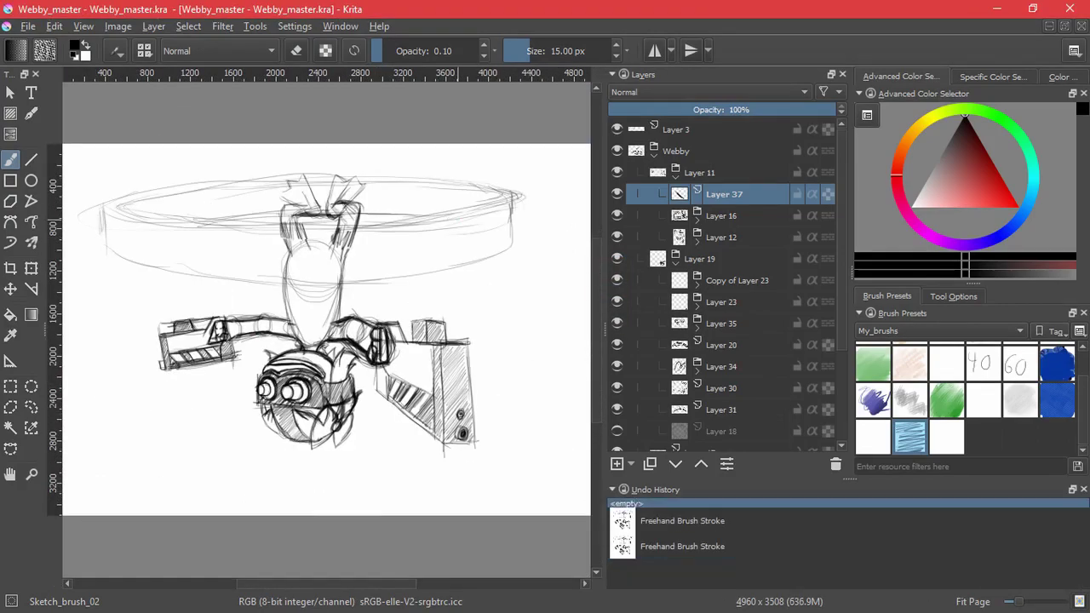
{"action": "left_click_drag", "start_coordinate": [463, 228], "coordinate": [439, 286]}
{"action": "scroll", "coordinate": [322, 359], "scroll_direction": "up", "scroll_amount": 3}
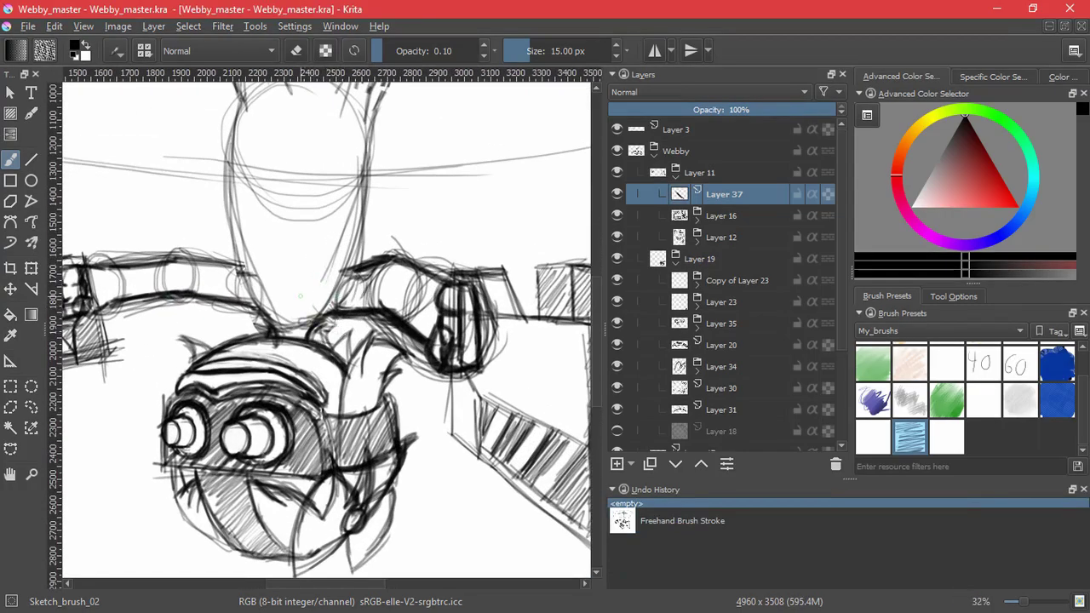
{"action": "key", "text": "6"}
{"action": "key", "text": "6"}
{"action": "key", "text": "6"}
{"action": "key", "text": "6"}
{"action": "key", "text": "6"}
{"action": "key", "text": "6"}
{"action": "key", "text": "6"}
{"action": "key", "text": "6"}
{"action": "key", "text": "6"}
{"action": "key", "text": "6"}
{"action": "key", "text": "6"}
{"action": "key", "text": "6"}
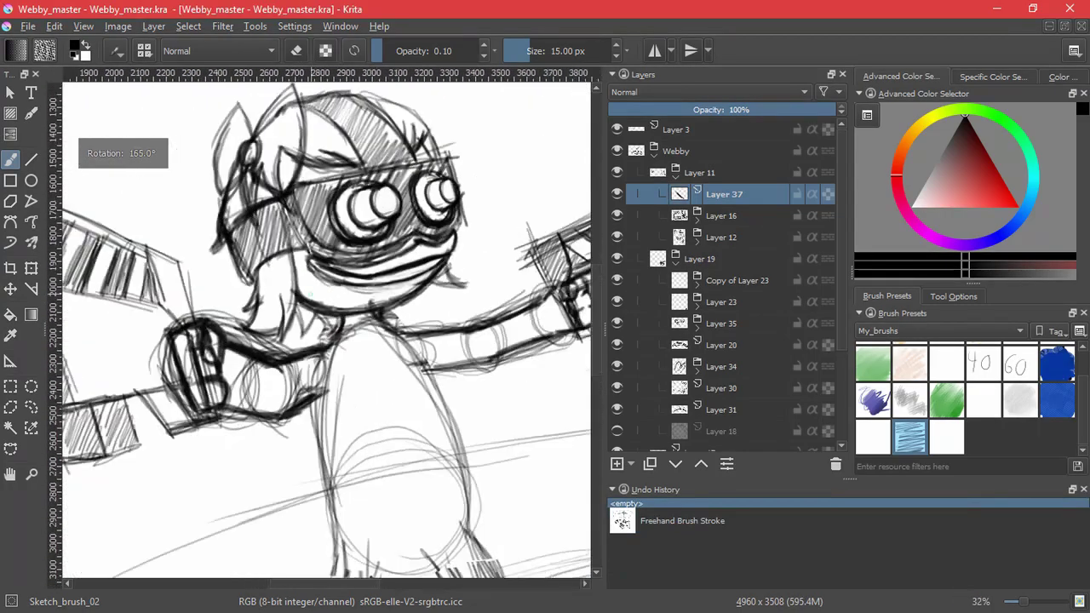
{"action": "key", "text": "2"}
{"action": "scroll", "coordinate": [376, 315], "scroll_direction": "up", "scroll_amount": 3}
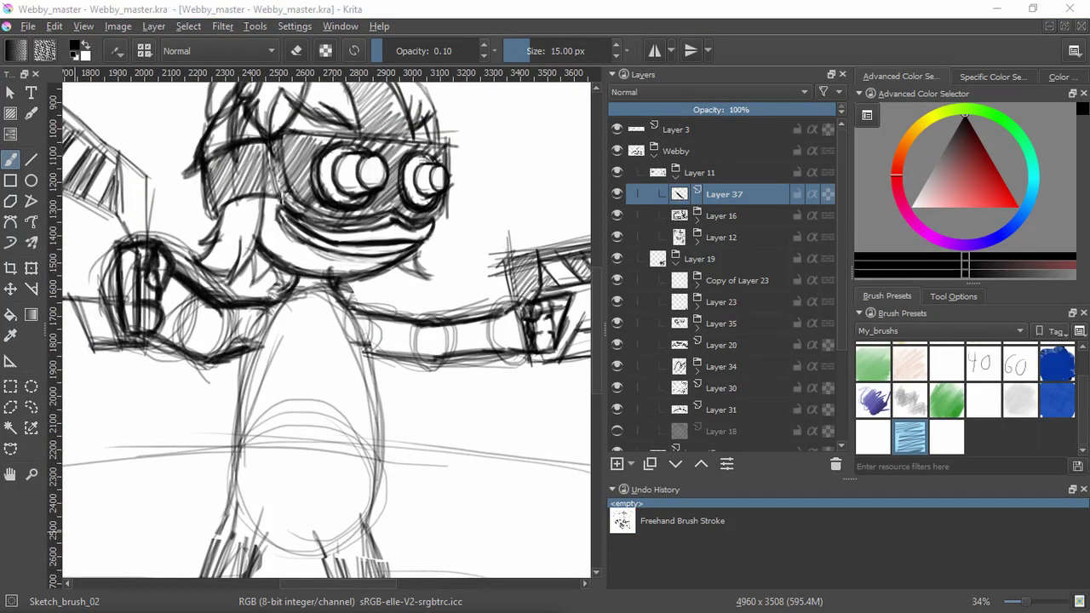
{"action": "left_click_drag", "start_coordinate": [300, 366], "coordinate": [328, 375]}
{"action": "key", "text": "ctrl+z"}
{"action": "left_click", "coordinate": [618, 195]}
{"action": "left_click", "coordinate": [619, 195]}
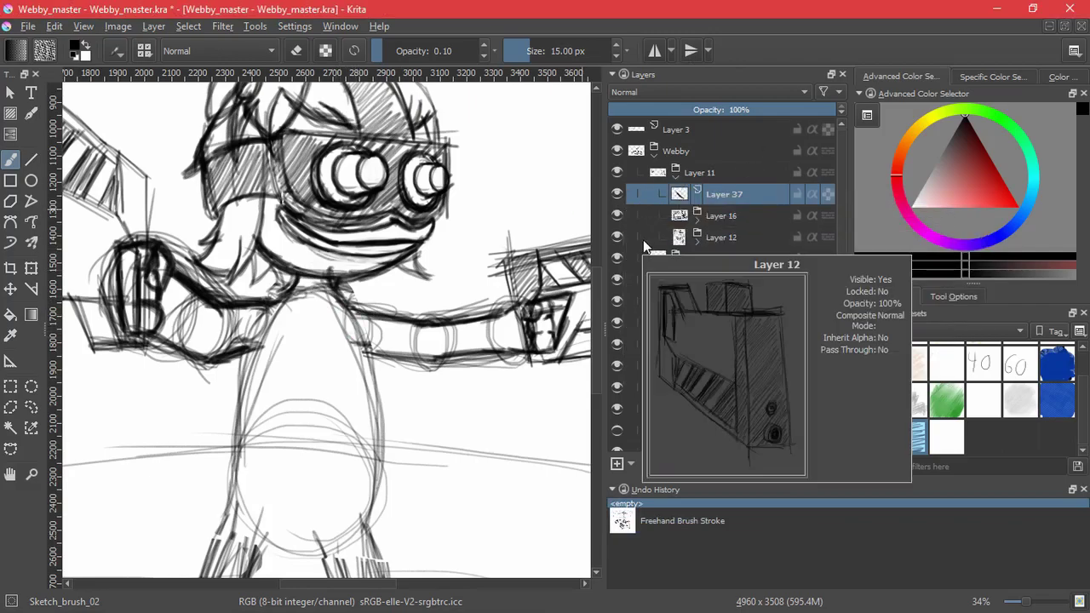
Add a new layer above Layer 11 in the Webby group and sketch a V-shaped collar opening below the beak.
{"action": "left_click", "coordinate": [676, 177]}
{"action": "left_click", "coordinate": [617, 464]}
{"action": "left_click", "coordinate": [676, 220]}
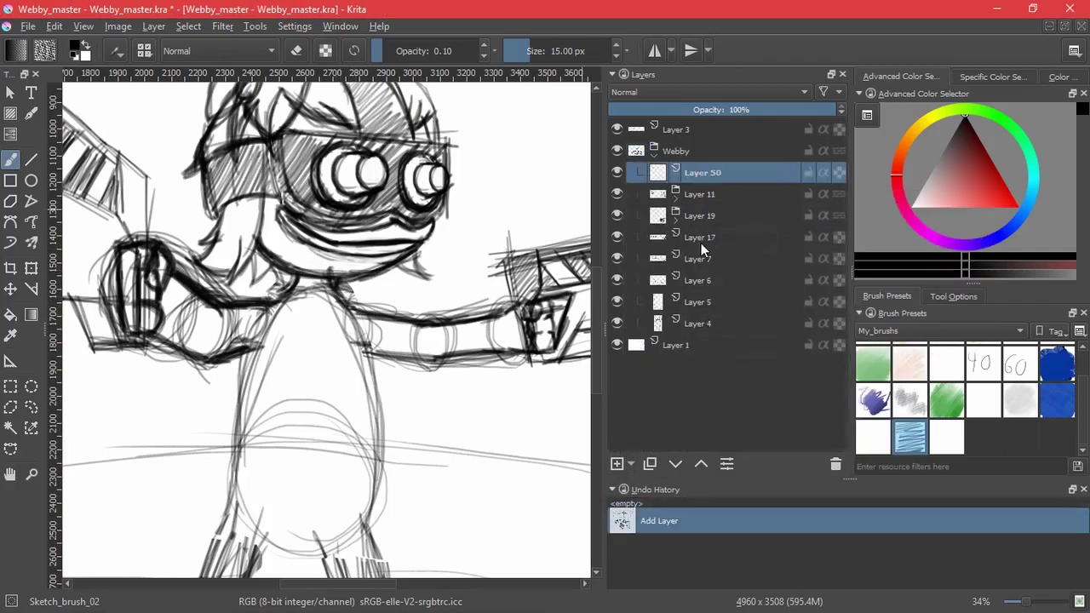
{"action": "mouse_move", "coordinate": [345, 421]}
{"action": "left_mouse_down"}
{"action": "mouse_move", "coordinate": [401, 392]}
{"action": "mouse_move", "coordinate": [415, 536]}
{"action": "left_mouse_up"}
{"action": "key", "text": "ctrl+z"}
{"action": "scroll", "coordinate": [309, 348], "scroll_direction": "up", "scroll_amount": 1}
{"action": "mouse_move", "coordinate": [234, 285]}
{"action": "left_mouse_down"}
{"action": "mouse_move", "coordinate": [259, 236]}
{"action": "mouse_move", "coordinate": [286, 233]}
{"action": "mouse_move", "coordinate": [248, 276]}
{"action": "mouse_move", "coordinate": [332, 371]}
{"action": "left_mouse_up"}
{"action": "left_click_drag", "start_coordinate": [350, 254], "coordinate": [317, 345]}
{"action": "left_click_drag", "start_coordinate": [349, 257], "coordinate": [320, 367]}
{"action": "left_click_drag", "start_coordinate": [298, 254], "coordinate": [335, 367]}
{"action": "left_click_drag", "start_coordinate": [300, 250], "coordinate": [340, 361]}
{"action": "left_click_drag", "start_coordinate": [302, 279], "coordinate": [329, 345]}
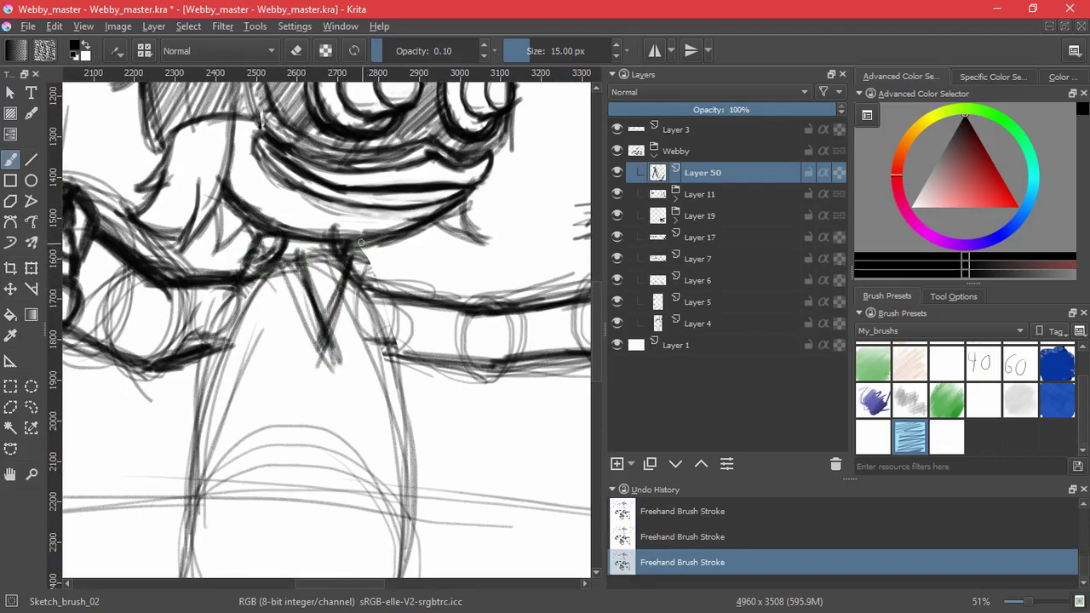
Sketch the collar's outer edges on both sides of the neck and darken its V-shaped point.
{"action": "left_click_drag", "start_coordinate": [361, 247], "coordinate": [381, 244]}
{"action": "left_click_drag", "start_coordinate": [375, 245], "coordinate": [382, 298]}
{"action": "mouse_move", "coordinate": [363, 260]}
{"action": "left_mouse_down"}
{"action": "mouse_move", "coordinate": [383, 244]}
{"action": "mouse_move", "coordinate": [384, 293]}
{"action": "mouse_move", "coordinate": [322, 335]}
{"action": "left_mouse_up"}
{"action": "left_click_drag", "start_coordinate": [367, 270], "coordinate": [322, 334]}
{"action": "left_click_drag", "start_coordinate": [257, 274], "coordinate": [284, 317]}
{"action": "left_click_drag", "start_coordinate": [292, 271], "coordinate": [283, 321]}
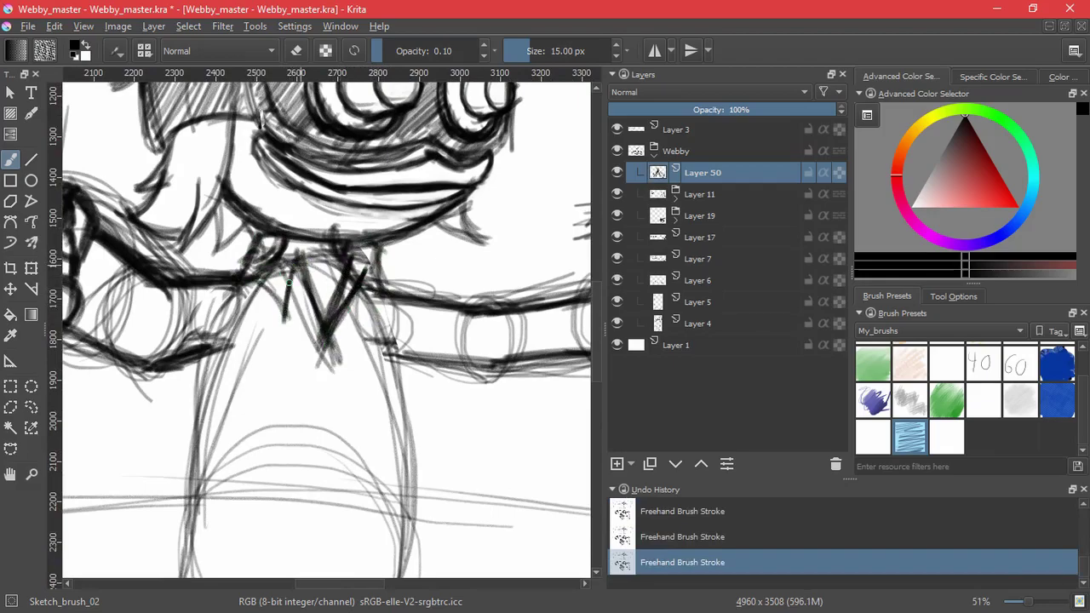
{"action": "left_click_drag", "start_coordinate": [298, 258], "coordinate": [328, 334]}
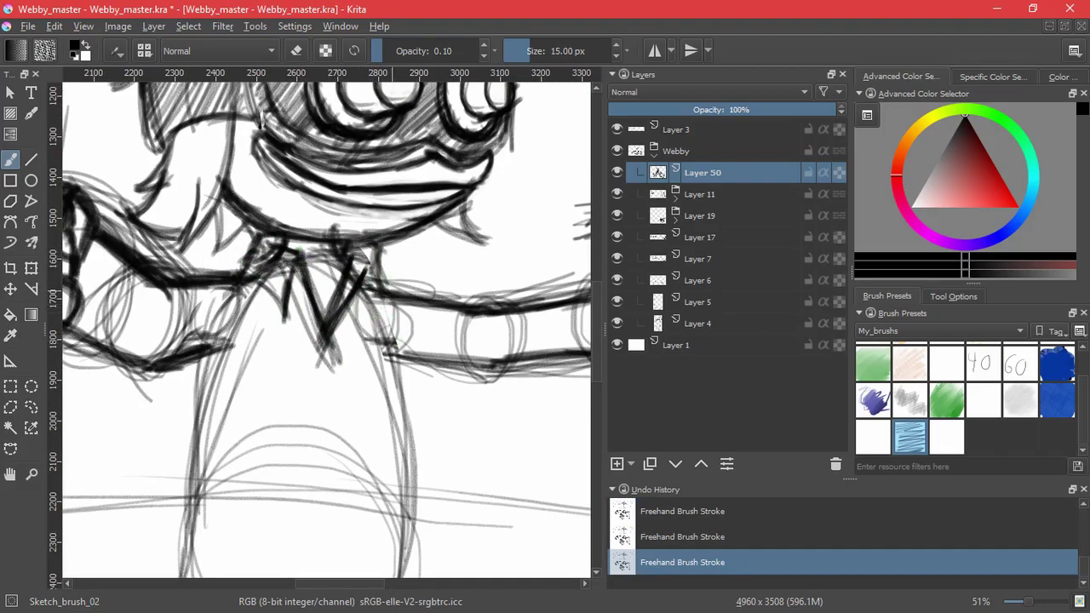
{"action": "left_click_drag", "start_coordinate": [294, 279], "coordinate": [332, 356]}
Sketch the curved sleeve edge across the bent arm with the raised fist.
{"action": "scroll", "coordinate": [385, 335], "scroll_direction": "down", "scroll_amount": 2}
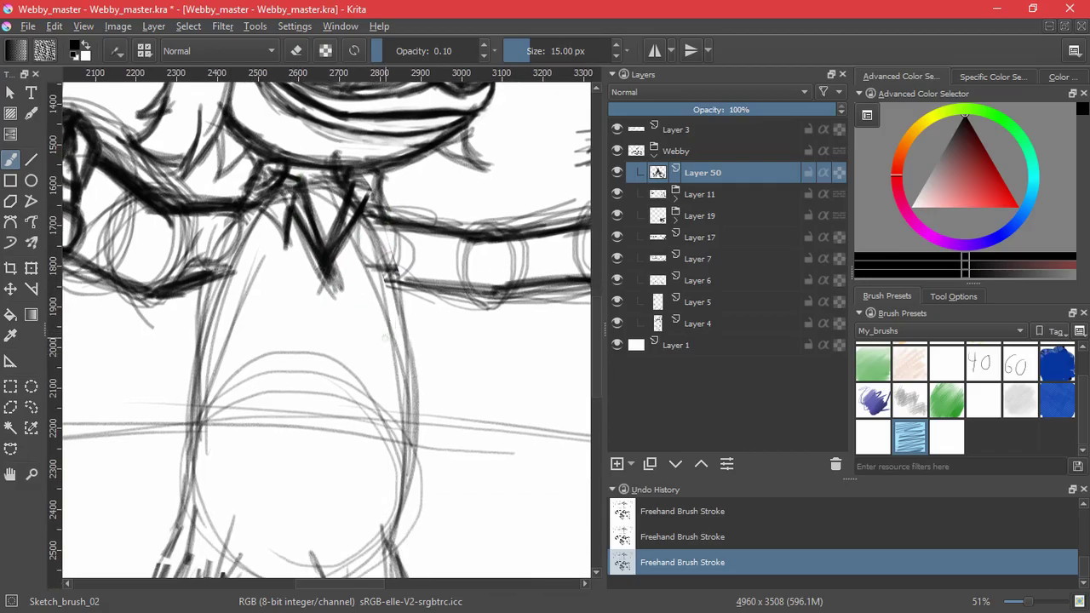
{"action": "left_click_drag", "start_coordinate": [195, 277], "coordinate": [303, 430]}
{"action": "mouse_move", "coordinate": [224, 335]}
{"action": "left_mouse_down"}
{"action": "mouse_move", "coordinate": [203, 419]}
{"action": "mouse_move", "coordinate": [184, 431]}
{"action": "left_mouse_up"}
{"action": "mouse_move", "coordinate": [206, 295]}
{"action": "left_mouse_down"}
{"action": "mouse_move", "coordinate": [242, 316]}
{"action": "mouse_move", "coordinate": [256, 407]}
{"action": "mouse_move", "coordinate": [240, 434]}
{"action": "left_mouse_up"}
{"action": "mouse_move", "coordinate": [247, 324]}
{"action": "left_mouse_down"}
{"action": "mouse_move", "coordinate": [235, 438]}
{"action": "mouse_move", "coordinate": [162, 429]}
{"action": "mouse_move", "coordinate": [232, 455]}
{"action": "mouse_move", "coordinate": [242, 438]}
{"action": "left_mouse_up"}
{"action": "left_click_drag", "start_coordinate": [237, 453], "coordinate": [207, 458]}
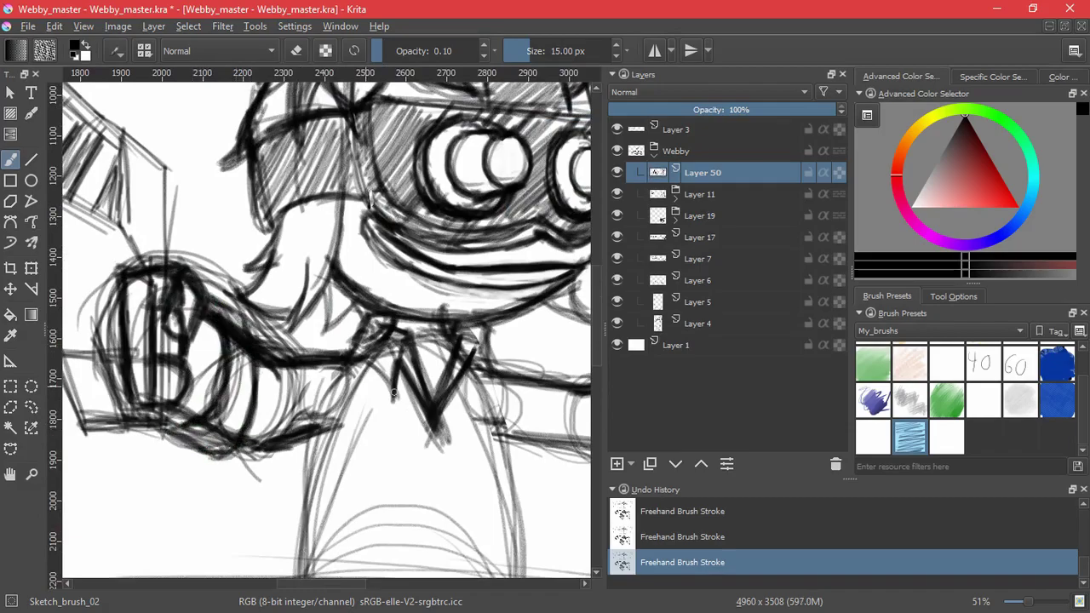
{"action": "left_click_drag", "start_coordinate": [493, 388], "coordinate": [200, 340]}
{"action": "left_click_drag", "start_coordinate": [380, 337], "coordinate": [370, 391]}
{"action": "mouse_move", "coordinate": [368, 331]}
{"action": "left_mouse_down"}
{"action": "mouse_move", "coordinate": [419, 323]}
{"action": "mouse_move", "coordinate": [410, 390]}
{"action": "mouse_move", "coordinate": [370, 402]}
{"action": "left_mouse_up"}
{"action": "left_click_drag", "start_coordinate": [369, 353], "coordinate": [372, 393]}
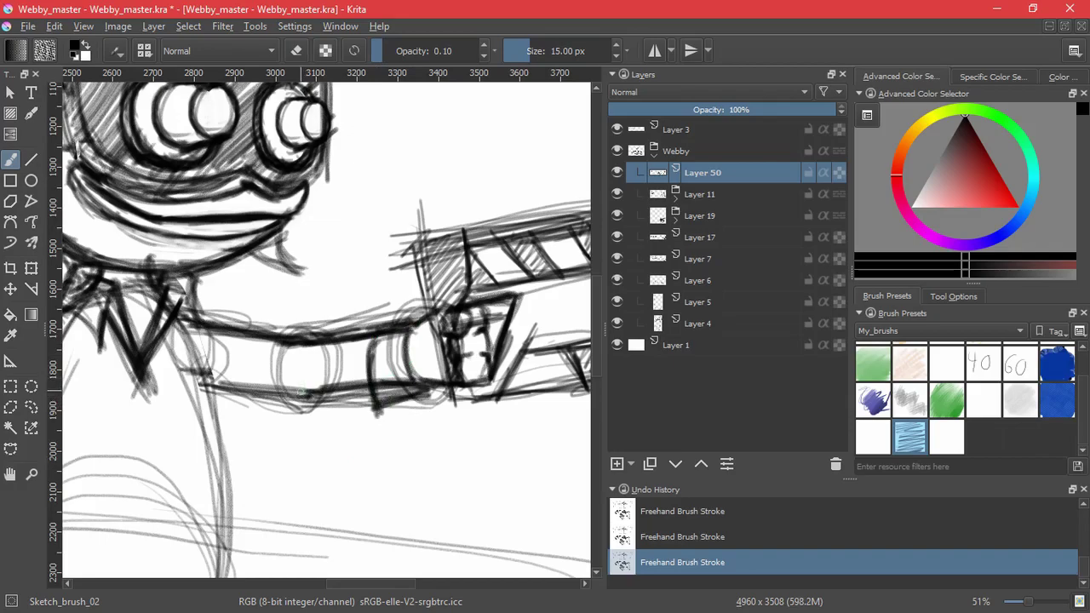
{"action": "key", "text": "ctrl+z"}
{"action": "key", "text": "ctrl+z"}
{"action": "left_click_drag", "start_coordinate": [341, 342], "coordinate": [344, 419]}
{"action": "left_click_drag", "start_coordinate": [434, 393], "coordinate": [351, 415]}
{"action": "left_click_drag", "start_coordinate": [417, 394], "coordinate": [370, 409]}
{"action": "key", "text": "ctrl+z"}
{"action": "key", "text": "ctrl+z"}
{"action": "key", "text": "ctrl+z"}
{"action": "key", "text": "ctrl+z"}
{"action": "key", "text": "ctrl+z"}
{"action": "key", "text": "ctrl+z"}
{"action": "key", "text": "ctrl+z"}
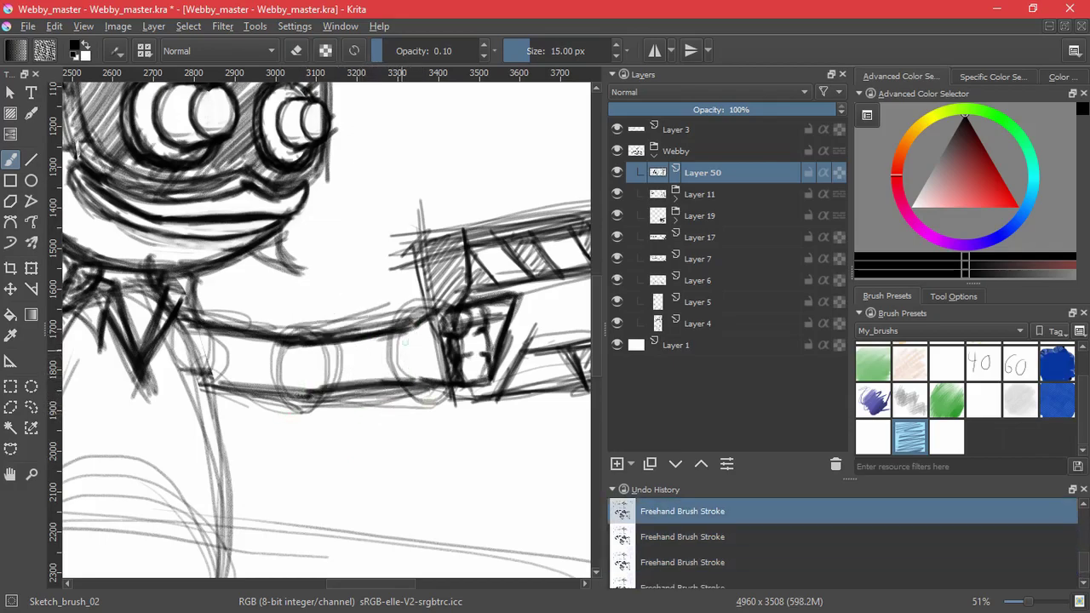
Sketch the curved sleeve edge across the middle of the outstretched arm.
{"action": "left_click_drag", "start_coordinate": [410, 328], "coordinate": [416, 380]}
{"action": "mouse_move", "coordinate": [342, 340]}
{"action": "left_mouse_down"}
{"action": "mouse_move", "coordinate": [332, 418]}
{"action": "mouse_move", "coordinate": [434, 393]}
{"action": "mouse_move", "coordinate": [341, 414]}
{"action": "left_mouse_up"}
{"action": "left_click_drag", "start_coordinate": [331, 362], "coordinate": [335, 416]}
Outline both sides of the torso with dark strokes running down from under the arms.
{"action": "left_click_drag", "start_coordinate": [218, 410], "coordinate": [328, 405]}
{"action": "left_click_drag", "start_coordinate": [315, 342], "coordinate": [341, 450]}
{"action": "left_click_drag", "start_coordinate": [317, 344], "coordinate": [344, 513]}
{"action": "left_click_drag", "start_coordinate": [324, 368], "coordinate": [343, 493]}
{"action": "left_click_drag", "start_coordinate": [322, 465], "coordinate": [385, 331]}
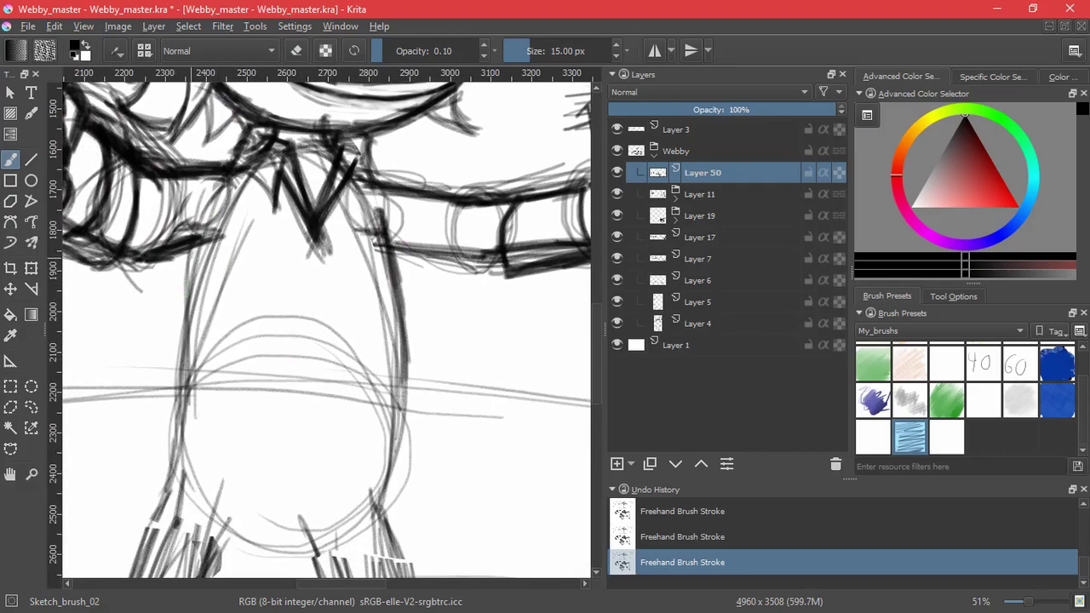
{"action": "mouse_move", "coordinate": [199, 247]}
{"action": "left_mouse_down"}
{"action": "mouse_move", "coordinate": [177, 400]}
{"action": "mouse_move", "coordinate": [187, 366]}
{"action": "left_mouse_up"}
{"action": "mouse_move", "coordinate": [370, 194]}
{"action": "left_mouse_down"}
{"action": "mouse_move", "coordinate": [399, 249]}
{"action": "mouse_move", "coordinate": [408, 419]}
{"action": "left_mouse_up"}
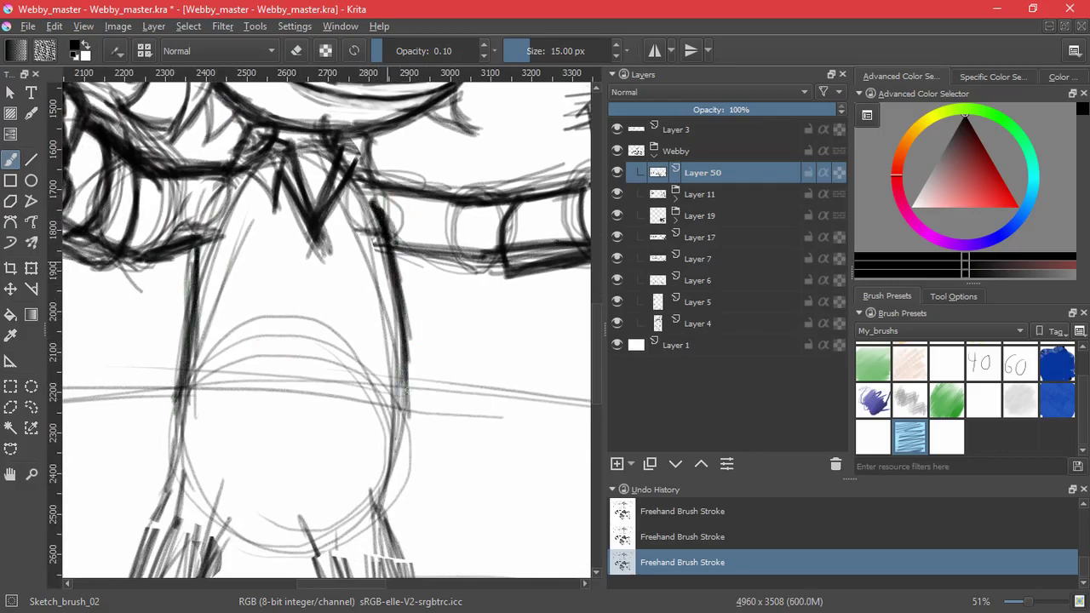
{"action": "left_click_drag", "start_coordinate": [406, 361], "coordinate": [410, 453]}
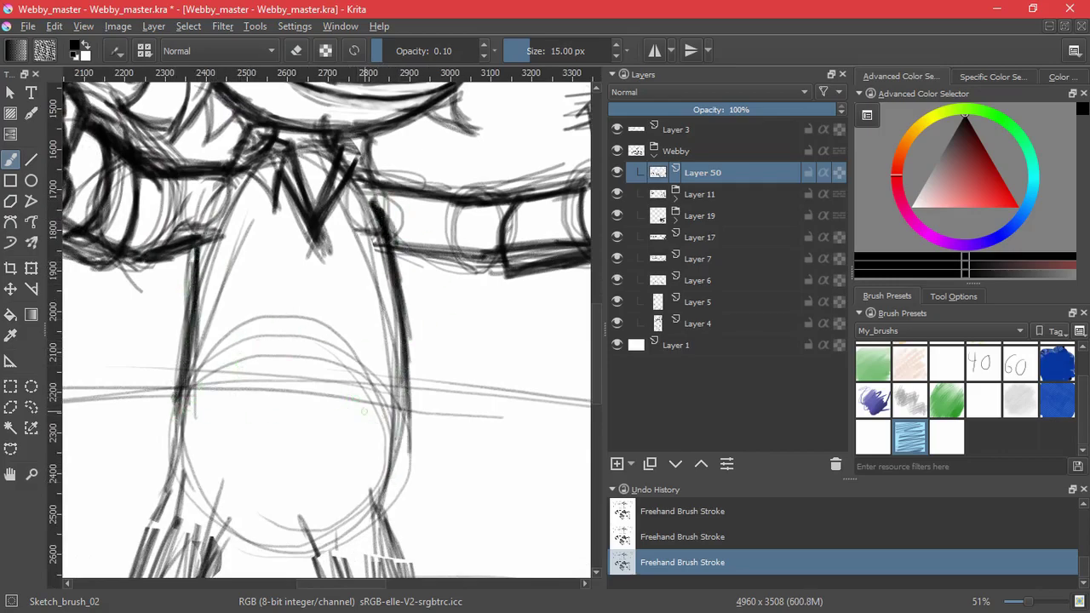
{"action": "left_click_drag", "start_coordinate": [350, 384], "coordinate": [407, 453]}
{"action": "left_click_drag", "start_coordinate": [361, 393], "coordinate": [419, 465]}
{"action": "left_click_drag", "start_coordinate": [407, 344], "coordinate": [423, 491]}
{"action": "left_click_drag", "start_coordinate": [407, 342], "coordinate": [420, 477]}
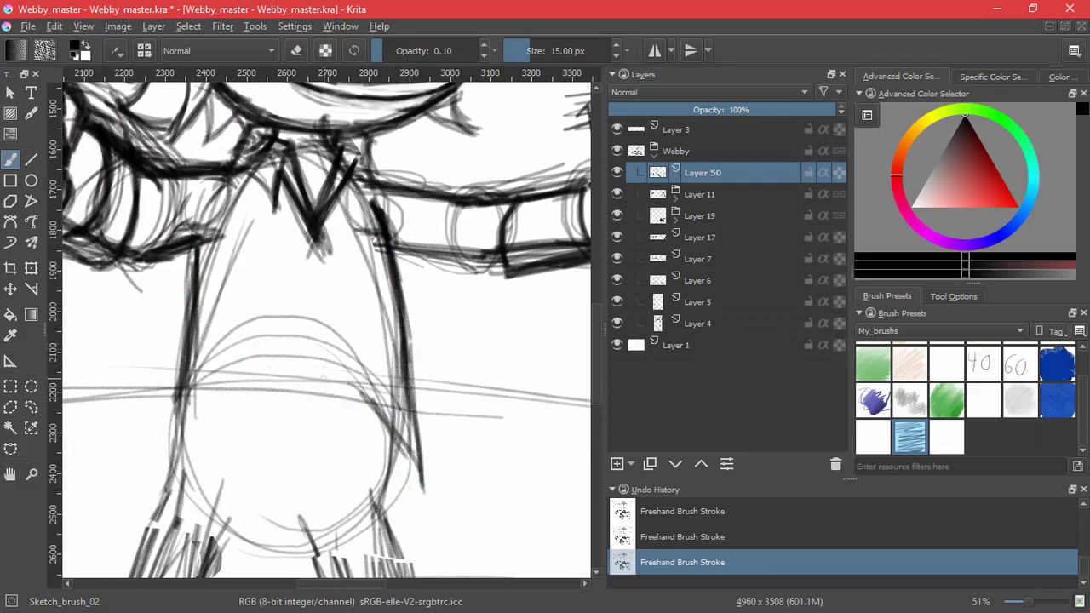
{"action": "key", "text": "ctrl+z"}
{"action": "key", "text": "ctrl+z"}
{"action": "key", "text": "ctrl+z"}
Sketch the top's front line from the collar down to scalloped hem curves, and darken the torso's side below the outstretched arm.
{"action": "mouse_move", "coordinate": [327, 263]}
{"action": "left_mouse_down"}
{"action": "mouse_move", "coordinate": [341, 408]}
{"action": "mouse_move", "coordinate": [328, 443]}
{"action": "mouse_move", "coordinate": [292, 426]}
{"action": "mouse_move", "coordinate": [400, 439]}
{"action": "mouse_move", "coordinate": [414, 407]}
{"action": "mouse_move", "coordinate": [421, 415]}
{"action": "mouse_move", "coordinate": [370, 443]}
{"action": "left_mouse_up"}
{"action": "key", "text": "ctrl+z"}
{"action": "key", "text": "ctrl+z"}
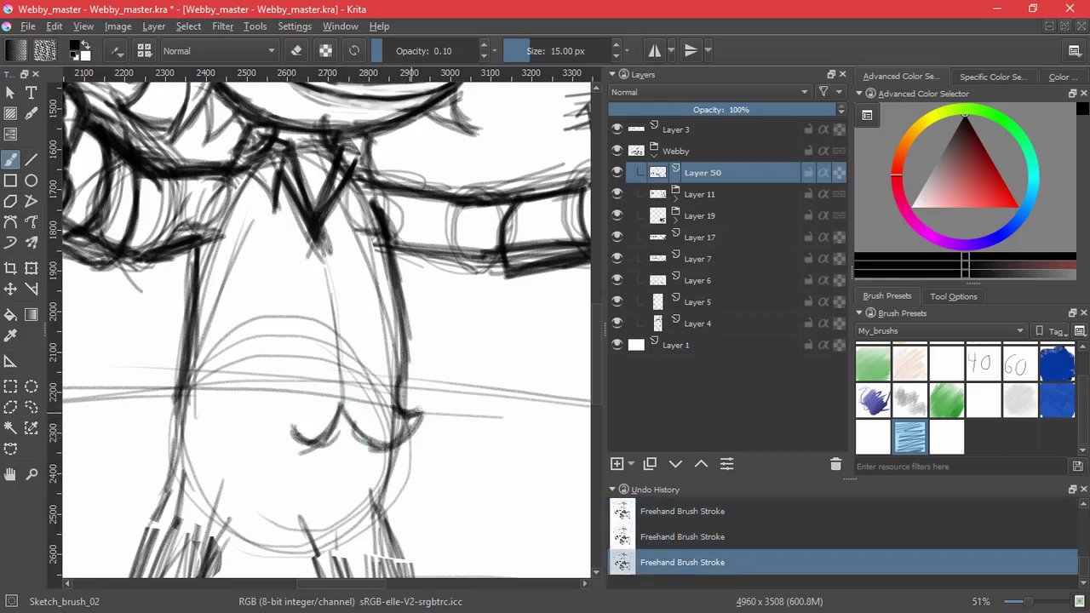
{"action": "left_click_drag", "start_coordinate": [406, 313], "coordinate": [402, 412]}
{"action": "left_click_drag", "start_coordinate": [398, 261], "coordinate": [403, 412]}
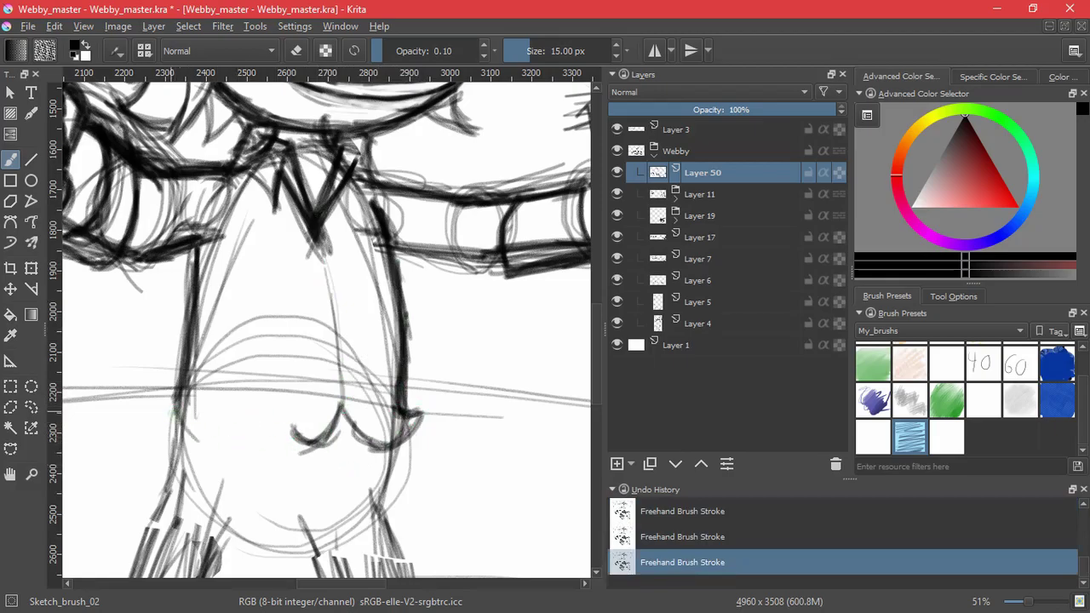
{"action": "left_click_drag", "start_coordinate": [177, 415], "coordinate": [261, 457]}
{"action": "left_click_drag", "start_coordinate": [206, 442], "coordinate": [298, 453]}
{"action": "left_click_drag", "start_coordinate": [255, 453], "coordinate": [321, 439]}
{"action": "key", "text": "ctrl+z"}
{"action": "key", "text": "ctrl+z"}
{"action": "key", "text": "ctrl+z"}
Draw the remaining hem curve of the top from the bent-arm side to the front line, and darken the hem's opposite corner.
{"action": "mouse_move", "coordinate": [451, 468]}
{"action": "left_mouse_down"}
{"action": "mouse_move", "coordinate": [185, 457]}
{"action": "mouse_move", "coordinate": [156, 410]}
{"action": "left_mouse_up"}
{"action": "mouse_move", "coordinate": [291, 162]}
{"action": "left_mouse_down"}
{"action": "mouse_move", "coordinate": [243, 198]}
{"action": "mouse_move", "coordinate": [217, 276]}
{"action": "left_mouse_up"}
{"action": "left_click_drag", "start_coordinate": [218, 235], "coordinate": [229, 307]}
{"action": "left_click_drag", "start_coordinate": [216, 262], "coordinate": [240, 317]}
{"action": "left_click_drag", "start_coordinate": [250, 209], "coordinate": [242, 280]}
{"action": "left_click_drag", "start_coordinate": [255, 184], "coordinate": [242, 281]}
{"action": "left_click_drag", "start_coordinate": [272, 170], "coordinate": [238, 262]}
{"action": "left_click_drag", "start_coordinate": [252, 189], "coordinate": [241, 273]}
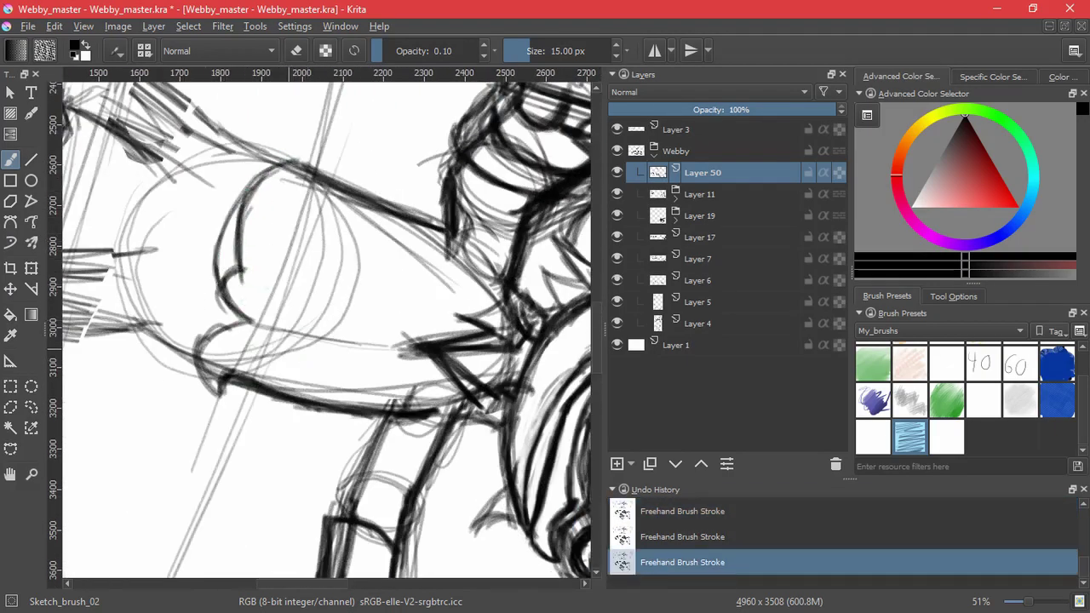
{"action": "mouse_move", "coordinate": [223, 401]}
{"action": "left_mouse_down"}
{"action": "mouse_move", "coordinate": [198, 360]}
{"action": "mouse_move", "coordinate": [223, 402]}
{"action": "left_mouse_up"}
{"action": "left_click_drag", "start_coordinate": [200, 336], "coordinate": [218, 394]}
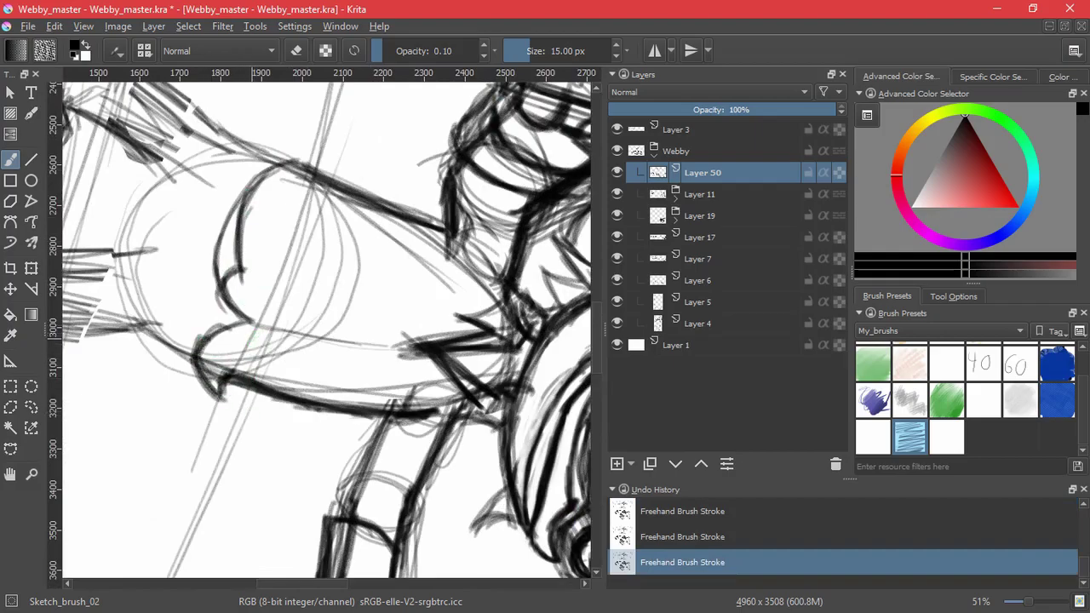
Add a layer above Layer 50 and sketch a flared skirt with a curved lower edge beneath the top's hem.
{"action": "key", "text": "6"}
{"action": "key", "text": "6"}
{"action": "key", "text": "6"}
{"action": "key", "text": "6"}
{"action": "key", "text": "6"}
{"action": "key", "text": "6"}
{"action": "key", "text": "6"}
{"action": "key", "text": "6"}
{"action": "key", "text": "6"}
{"action": "key", "text": "6"}
{"action": "key", "text": "6"}
{"action": "key", "text": "6"}
{"action": "key", "text": "6"}
{"action": "key", "text": "6"}
{"action": "key", "text": "6"}
{"action": "key", "text": "6"}
{"action": "key", "text": "6"}
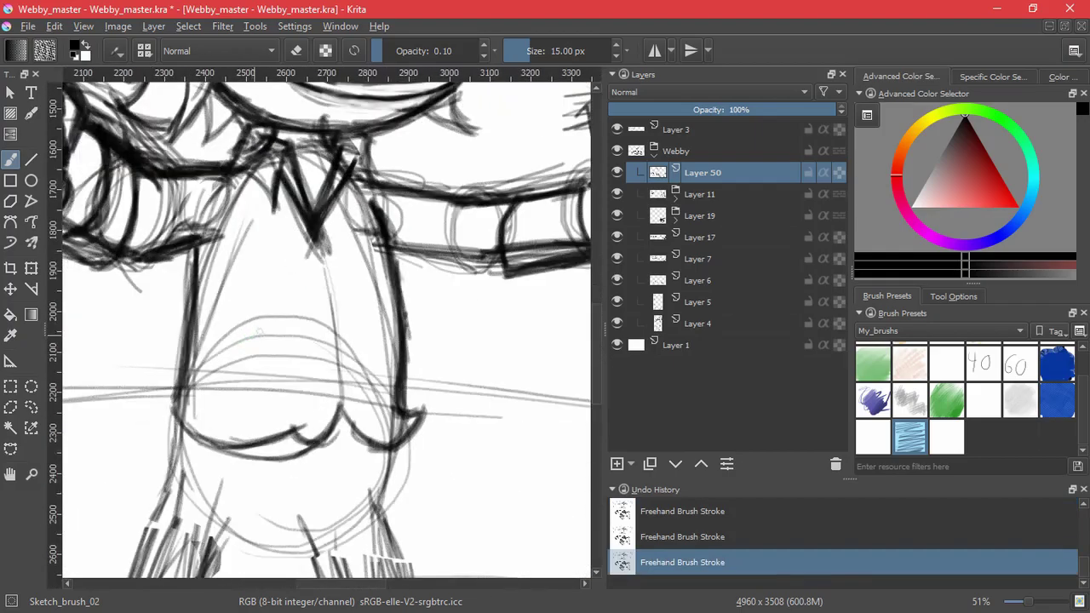
{"action": "left_click", "coordinate": [617, 466]}
{"action": "left_click_drag", "start_coordinate": [415, 343], "coordinate": [452, 407]}
{"action": "key", "text": "ctrl+z"}
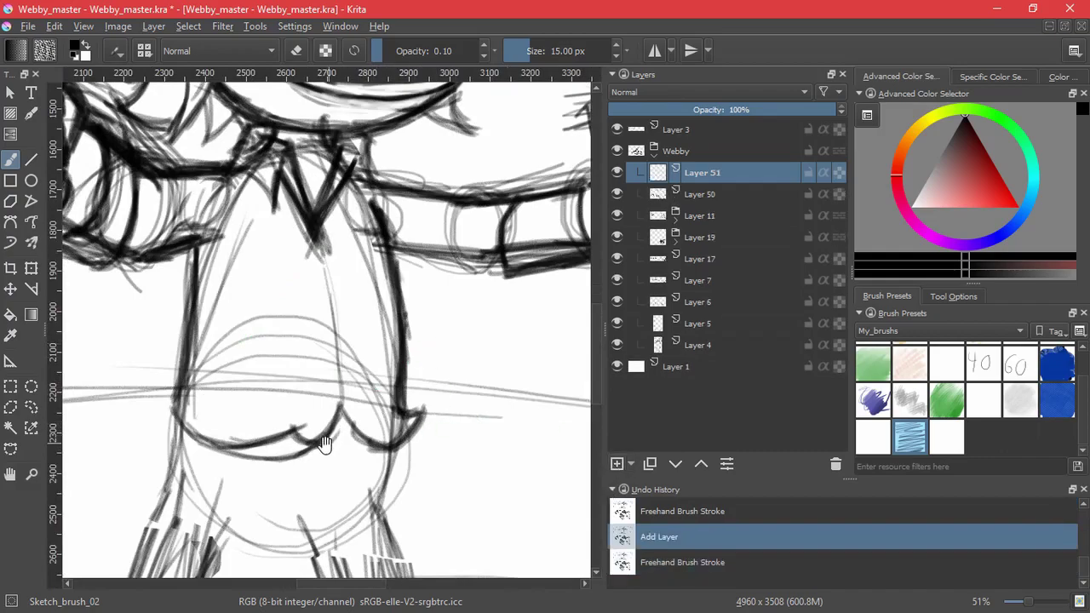
{"action": "left_click_drag", "start_coordinate": [326, 444], "coordinate": [367, 334]}
{"action": "left_click_drag", "start_coordinate": [211, 301], "coordinate": [182, 380]}
{"action": "left_click_drag", "start_coordinate": [209, 308], "coordinate": [168, 390]}
{"action": "mouse_move", "coordinate": [208, 320]}
{"action": "left_mouse_down"}
{"action": "mouse_move", "coordinate": [178, 383]}
{"action": "mouse_move", "coordinate": [213, 469]}
{"action": "left_mouse_up"}
{"action": "left_click_drag", "start_coordinate": [159, 413], "coordinate": [432, 391]}
{"action": "mouse_move", "coordinate": [441, 342]}
{"action": "left_mouse_down"}
{"action": "mouse_move", "coordinate": [479, 400]}
{"action": "mouse_move", "coordinate": [332, 467]}
{"action": "left_mouse_up"}
{"action": "left_click_drag", "start_coordinate": [482, 403], "coordinate": [273, 474]}
{"action": "left_click_drag", "start_coordinate": [436, 419], "coordinate": [243, 474]}
Darken the skirt's curved lower edge with repeated strokes out to its corner on the bent-arm side.
{"action": "left_click_drag", "start_coordinate": [480, 449], "coordinate": [205, 431]}
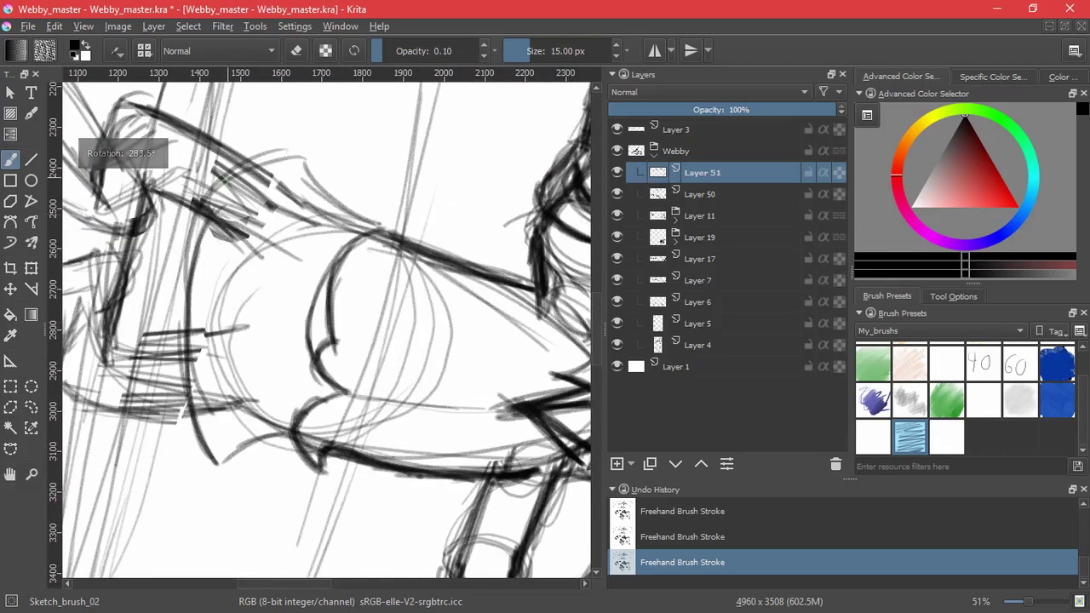
{"action": "left_click_drag", "start_coordinate": [298, 158], "coordinate": [177, 326]}
{"action": "mouse_move", "coordinate": [205, 206]}
{"action": "left_mouse_down"}
{"action": "mouse_move", "coordinate": [218, 472]}
{"action": "mouse_move", "coordinate": [196, 431]}
{"action": "left_mouse_up"}
{"action": "mouse_move", "coordinate": [254, 165]}
{"action": "left_mouse_down"}
{"action": "mouse_move", "coordinate": [186, 232]}
{"action": "mouse_move", "coordinate": [302, 153]}
{"action": "left_mouse_up"}
{"action": "left_click_drag", "start_coordinate": [239, 185], "coordinate": [308, 158]}
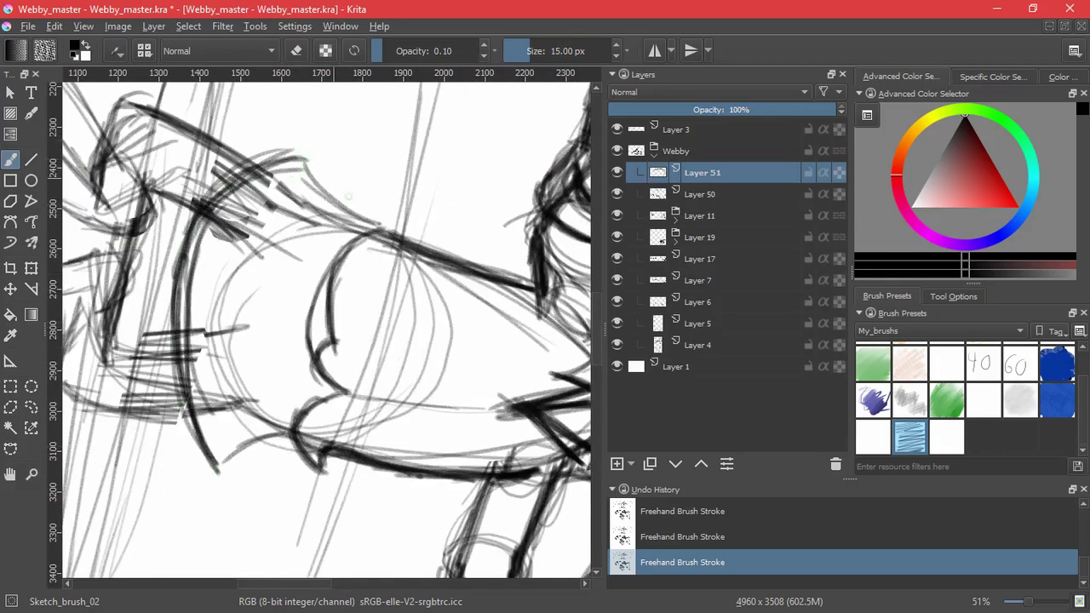
{"action": "key", "text": "6"}
{"action": "key", "text": "6"}
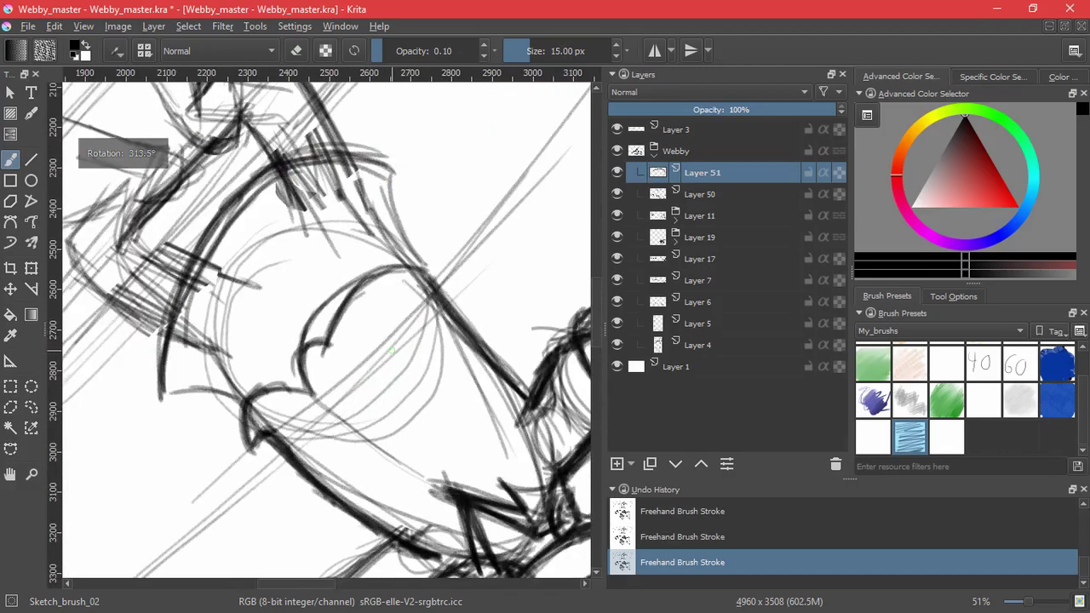
Sketch a dark skirt fold from the top's hem down to the skirt's lower edge on the bent-arm side, and darken the adjoining edge.
{"action": "key", "text": "5"}
{"action": "key", "text": "6"}
{"action": "key", "text": "6"}
{"action": "key", "text": "6"}
{"action": "key", "text": "6"}
{"action": "key", "text": "6"}
{"action": "key", "text": "6"}
{"action": "key", "text": "6"}
{"action": "key", "text": "6"}
{"action": "key", "text": "6"}
{"action": "key", "text": "6"}
{"action": "key", "text": "6"}
{"action": "key", "text": "6"}
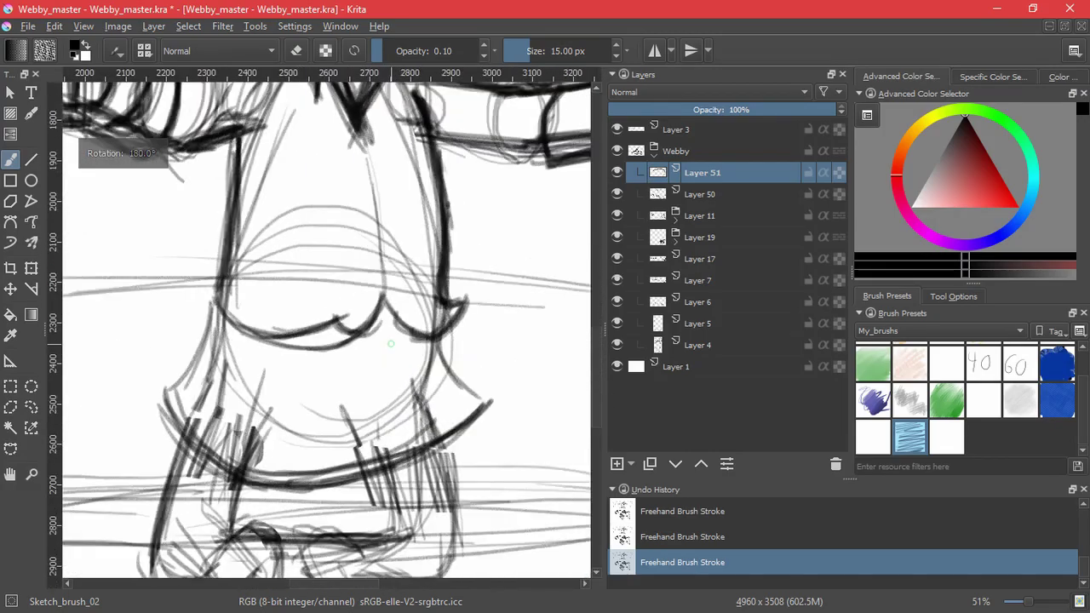
{"action": "left_click_drag", "start_coordinate": [290, 420], "coordinate": [292, 368]}
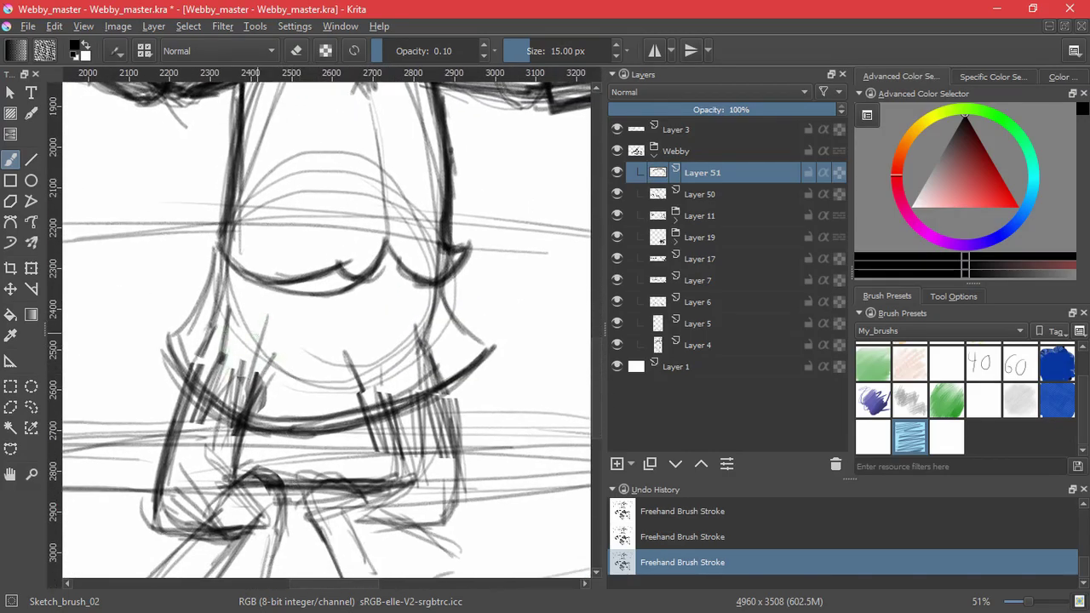
{"action": "left_click_drag", "start_coordinate": [271, 298], "coordinate": [235, 415]}
{"action": "left_click_drag", "start_coordinate": [266, 323], "coordinate": [228, 434]}
{"action": "left_click_drag", "start_coordinate": [271, 310], "coordinate": [240, 414]}
{"action": "mouse_move", "coordinate": [237, 440]}
{"action": "left_mouse_down"}
{"action": "mouse_move", "coordinate": [303, 438]}
{"action": "mouse_move", "coordinate": [366, 417]}
{"action": "left_mouse_up"}
{"action": "left_click_drag", "start_coordinate": [268, 284], "coordinate": [235, 405]}
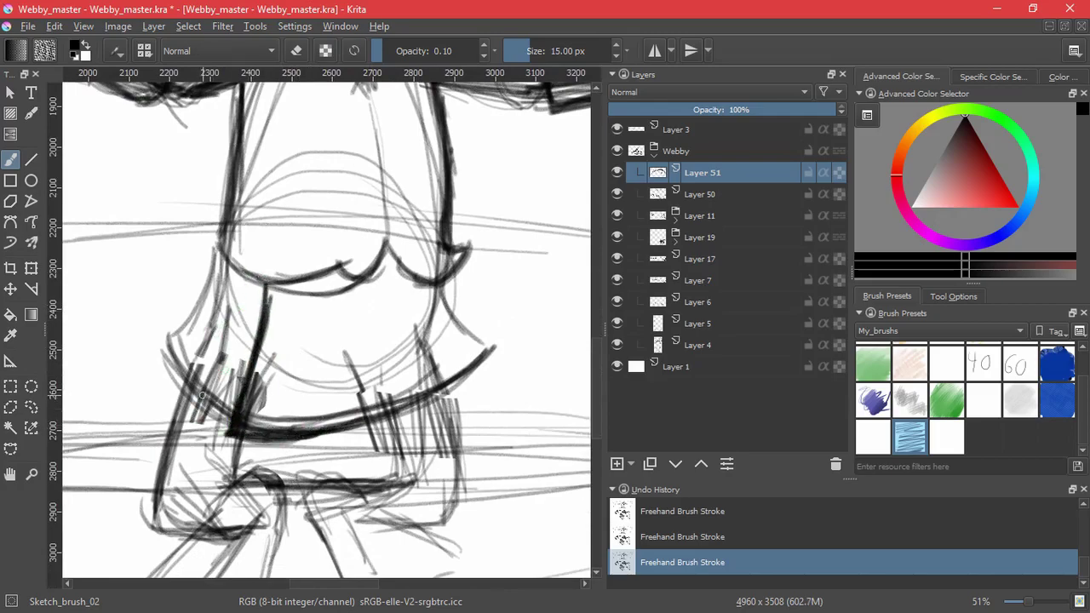
Draw the skirt's second fold and outer side edge on the bent-arm side, and darken the top's hem corner there on Layer 50.
{"action": "left_click_drag", "start_coordinate": [255, 287], "coordinate": [209, 402]}
{"action": "left_click_drag", "start_coordinate": [249, 300], "coordinate": [199, 414]}
{"action": "left_click_drag", "start_coordinate": [222, 377], "coordinate": [199, 416]}
{"action": "left_click_drag", "start_coordinate": [163, 338], "coordinate": [201, 423]}
{"action": "left_click_drag", "start_coordinate": [167, 344], "coordinate": [204, 425]}
{"action": "left_click_drag", "start_coordinate": [192, 324], "coordinate": [219, 242]}
{"action": "key", "text": "Page_Down"}
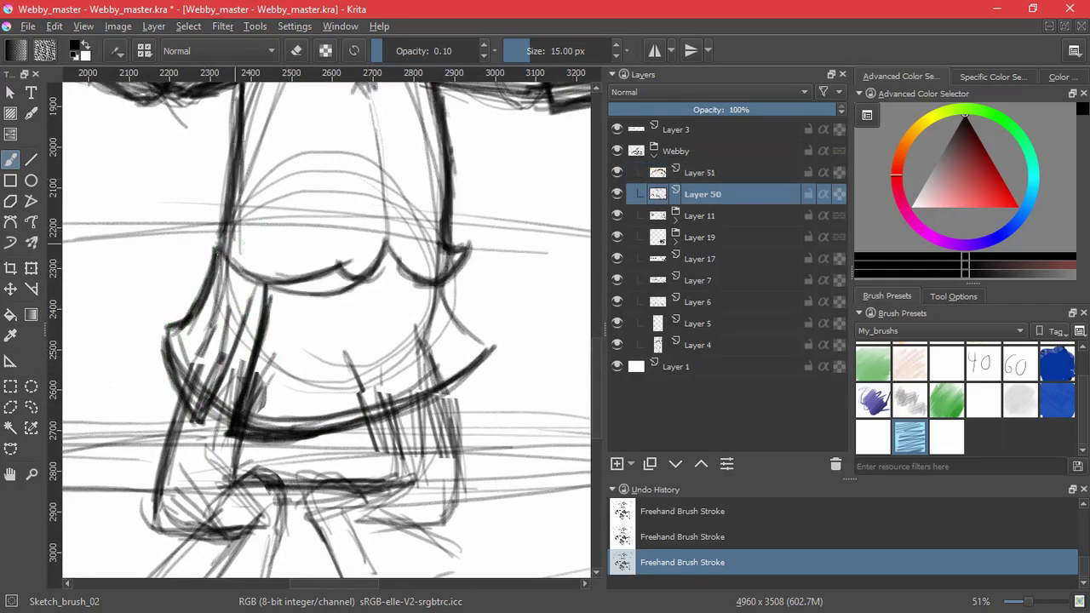
{"action": "mouse_move", "coordinate": [211, 233]}
{"action": "left_mouse_down"}
{"action": "mouse_move", "coordinate": [262, 280]}
{"action": "mouse_move", "coordinate": [286, 277]}
{"action": "left_mouse_up"}
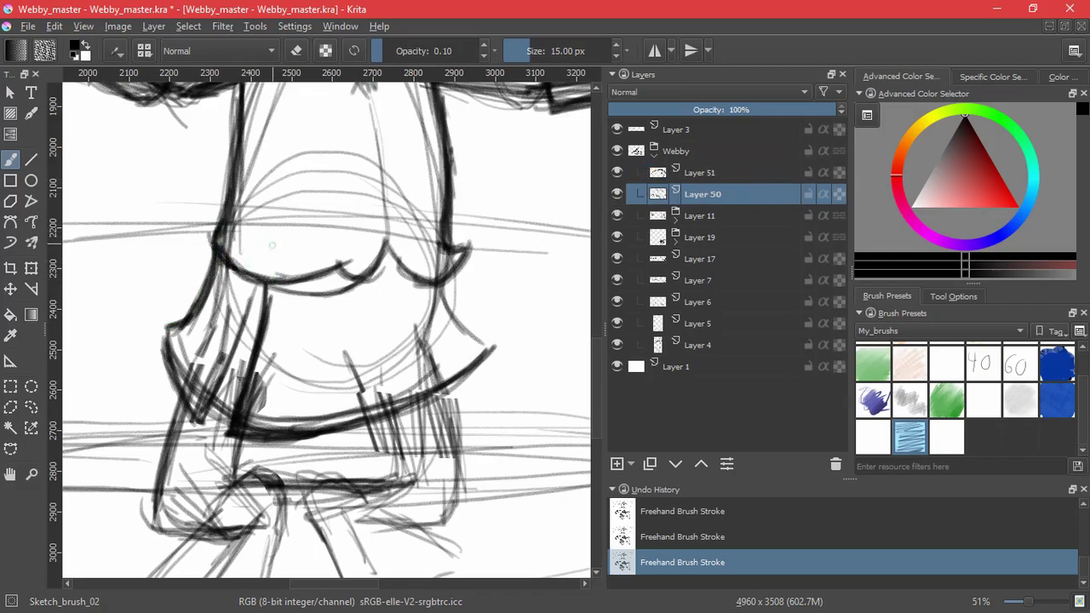
Add a layer above Layer 50 and sketch the curved armhole seam where the bent arm's sleeve meets the torso.
{"action": "left_click", "coordinate": [617, 463]}
{"action": "scroll", "coordinate": [323, 323], "scroll_direction": "up", "scroll_amount": 5}
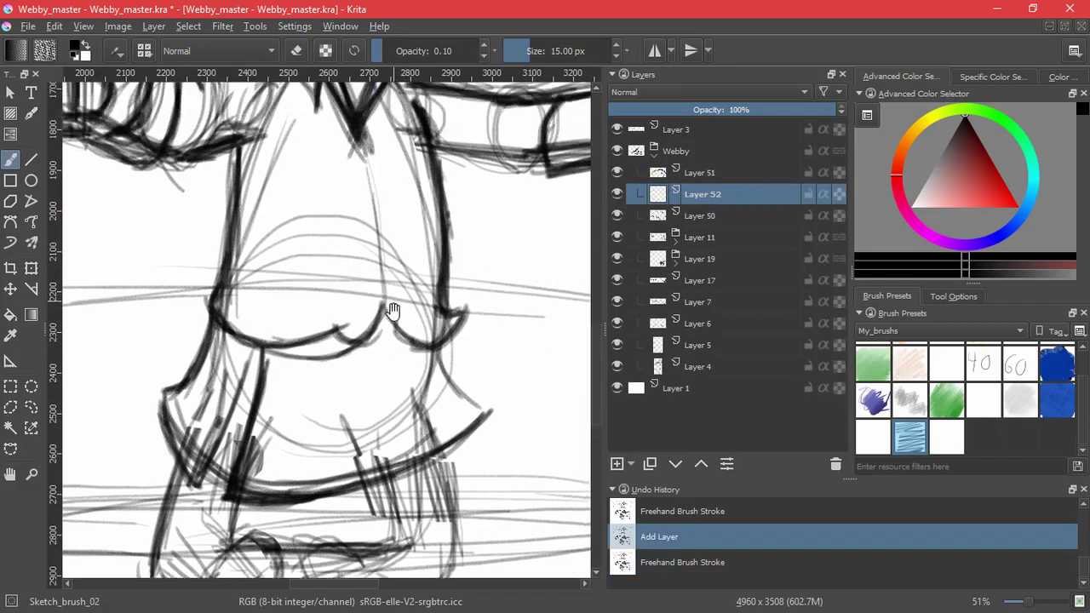
{"action": "left_click_drag", "start_coordinate": [266, 245], "coordinate": [223, 339]}
{"action": "left_click_drag", "start_coordinate": [269, 286], "coordinate": [214, 340]}
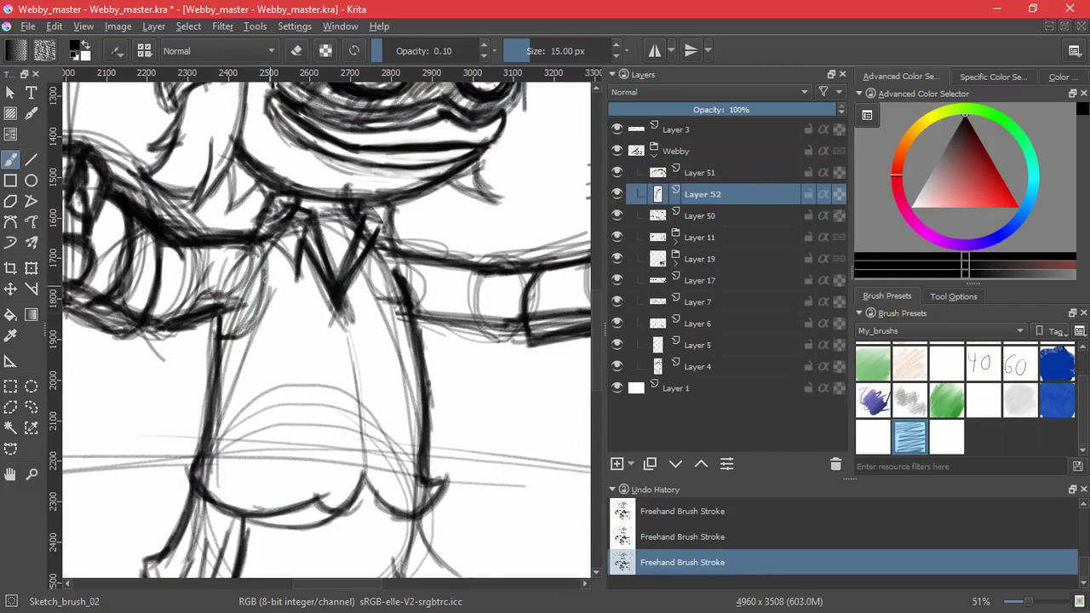
{"action": "mouse_move", "coordinate": [268, 242]}
{"action": "left_mouse_down"}
{"action": "mouse_move", "coordinate": [215, 333]}
{"action": "mouse_move", "coordinate": [255, 248]}
{"action": "left_mouse_up"}
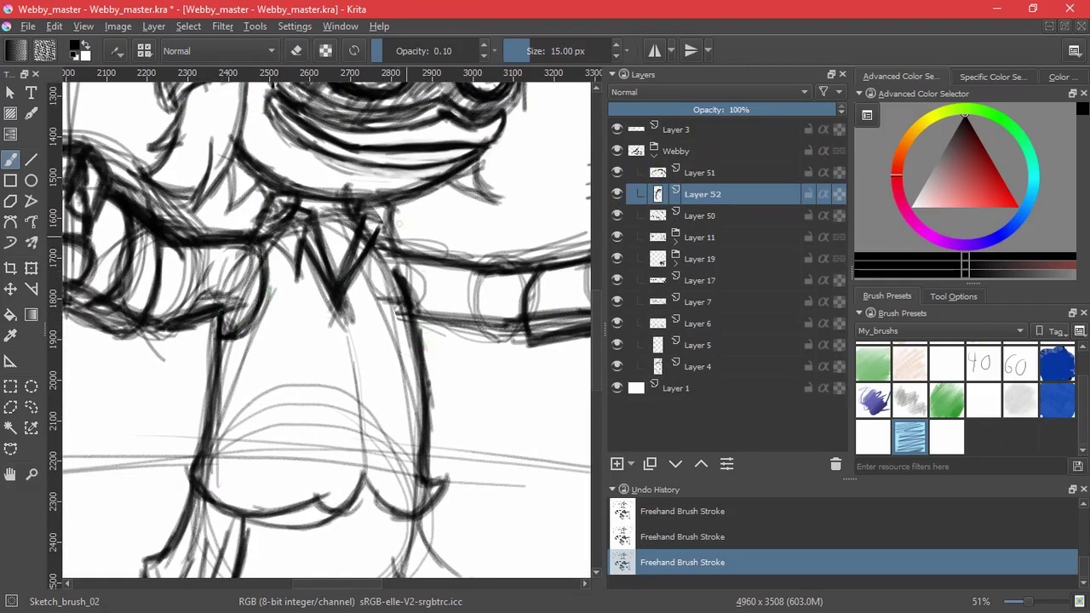
Draw the armhole curve on the outstretched-arm side and darken the torso's side line below the bent arm.
{"action": "left_click_drag", "start_coordinate": [380, 249], "coordinate": [398, 284]}
{"action": "left_click_drag", "start_coordinate": [383, 244], "coordinate": [413, 339]}
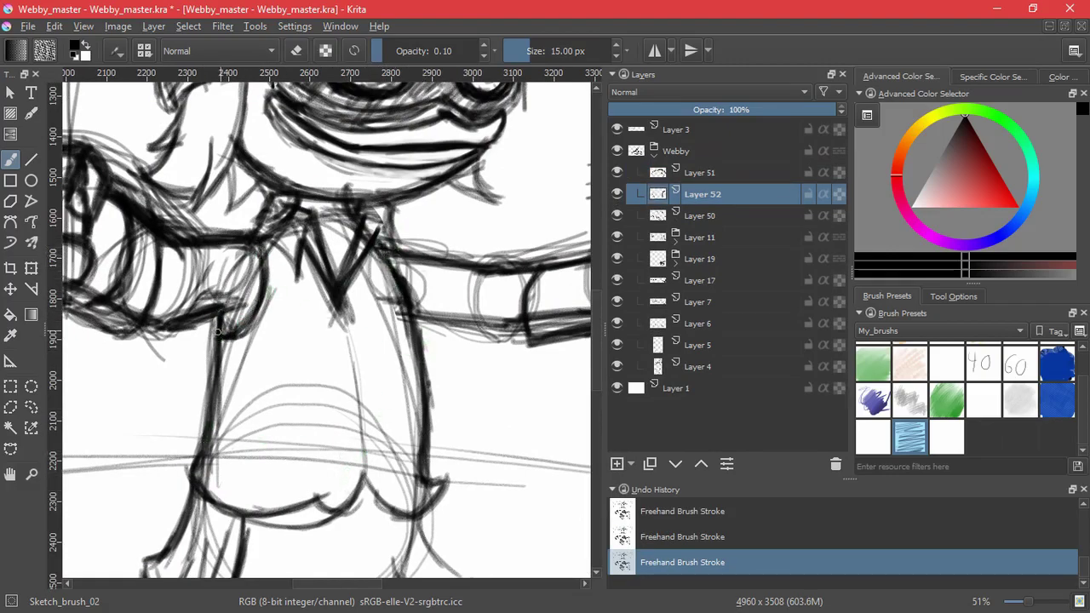
{"action": "left_click_drag", "start_coordinate": [214, 322], "coordinate": [193, 462]}
{"action": "mouse_move", "coordinate": [471, 419]}
{"action": "left_mouse_down"}
{"action": "mouse_move", "coordinate": [116, 437]}
{"action": "mouse_move", "coordinate": [104, 400]}
{"action": "left_mouse_up"}
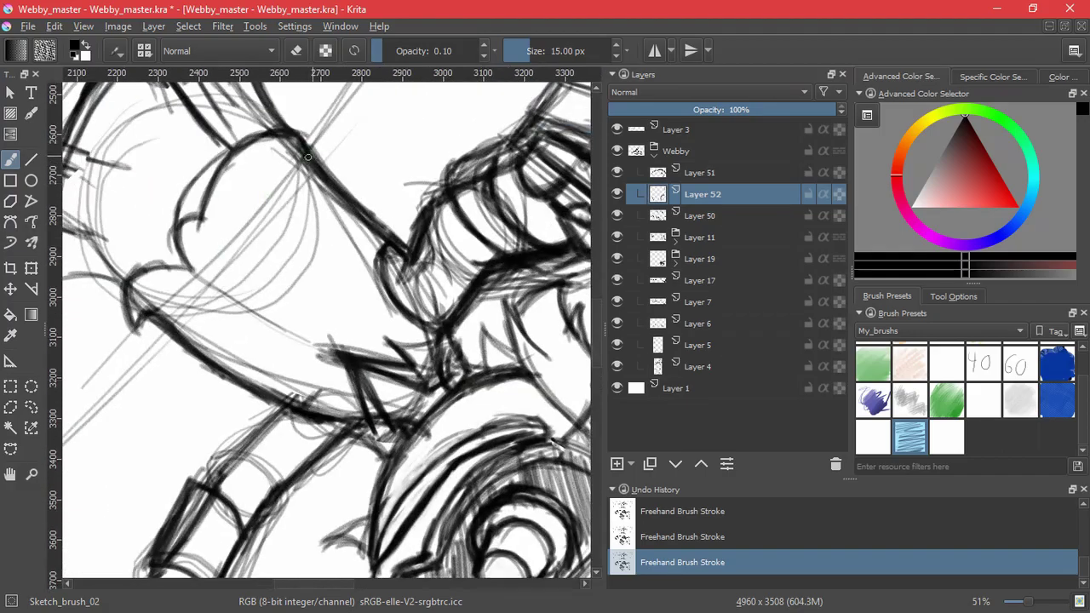
{"action": "mouse_move", "coordinate": [314, 150]}
{"action": "left_mouse_down"}
{"action": "mouse_move", "coordinate": [237, 194]}
{"action": "mouse_move", "coordinate": [181, 291]}
{"action": "mouse_move", "coordinate": [173, 339]}
{"action": "mouse_move", "coordinate": [223, 210]}
{"action": "mouse_move", "coordinate": [307, 151]}
{"action": "mouse_move", "coordinate": [200, 246]}
{"action": "mouse_move", "coordinate": [173, 320]}
{"action": "mouse_move", "coordinate": [418, 199]}
{"action": "mouse_move", "coordinate": [366, 189]}
{"action": "left_mouse_up"}
{"action": "mouse_move", "coordinate": [380, 182]}
{"action": "left_mouse_down"}
{"action": "mouse_move", "coordinate": [331, 209]}
{"action": "mouse_move", "coordinate": [229, 316]}
{"action": "mouse_move", "coordinate": [363, 196]}
{"action": "mouse_move", "coordinate": [230, 230]}
{"action": "mouse_move", "coordinate": [447, 300]}
{"action": "mouse_move", "coordinate": [422, 367]}
{"action": "left_mouse_up"}
{"action": "key", "text": "5"}
{"action": "left_click_drag", "start_coordinate": [422, 367], "coordinate": [419, 336]}
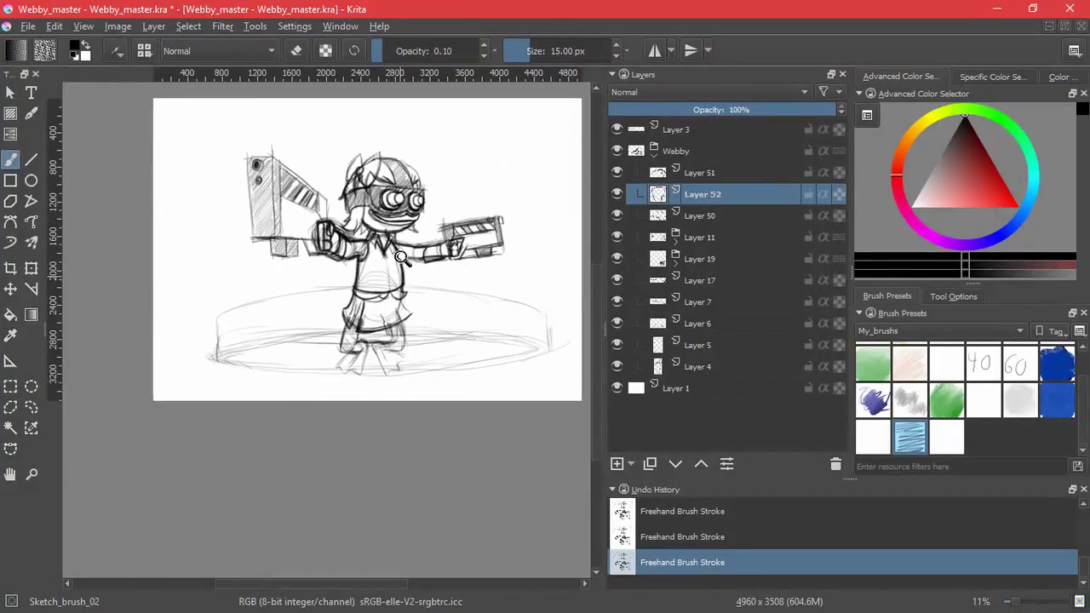
Hide Layer 19 temporarily to find the stray stroke at the head, and delete Layer 37 from the Layer 11 group.
{"action": "scroll", "coordinate": [419, 335], "scroll_direction": "up", "scroll_amount": 3}
{"action": "scroll", "coordinate": [414, 213], "scroll_direction": "up", "scroll_amount": 2}
{"action": "left_click_drag", "start_coordinate": [416, 196], "coordinate": [397, 413]}
{"action": "left_click", "coordinate": [622, 262]}
{"action": "left_click", "coordinate": [624, 263]}
{"action": "left_click", "coordinate": [620, 264]}
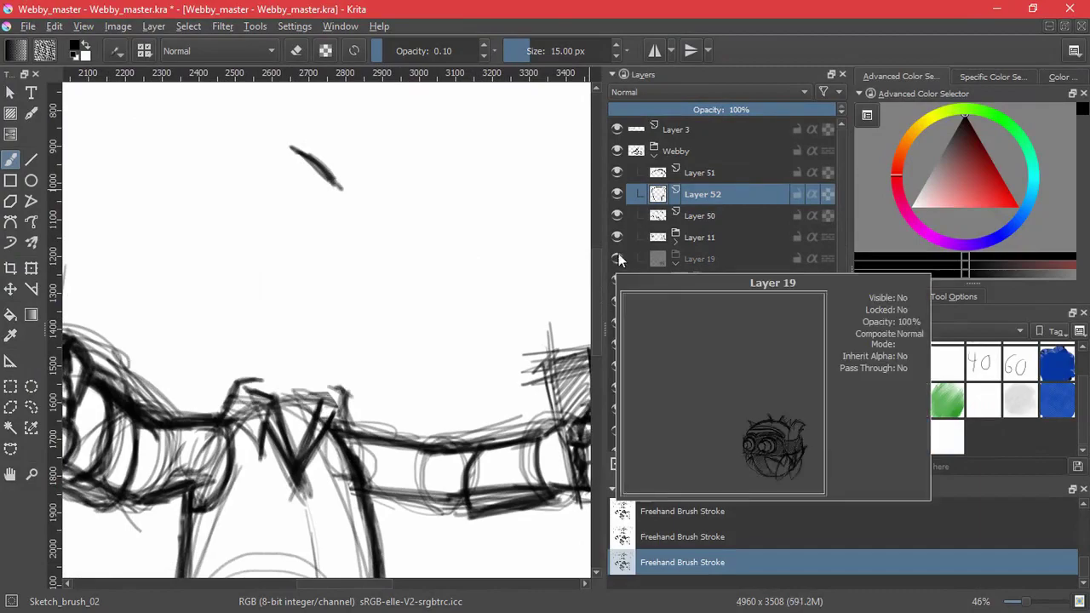
{"action": "left_click", "coordinate": [675, 242]}
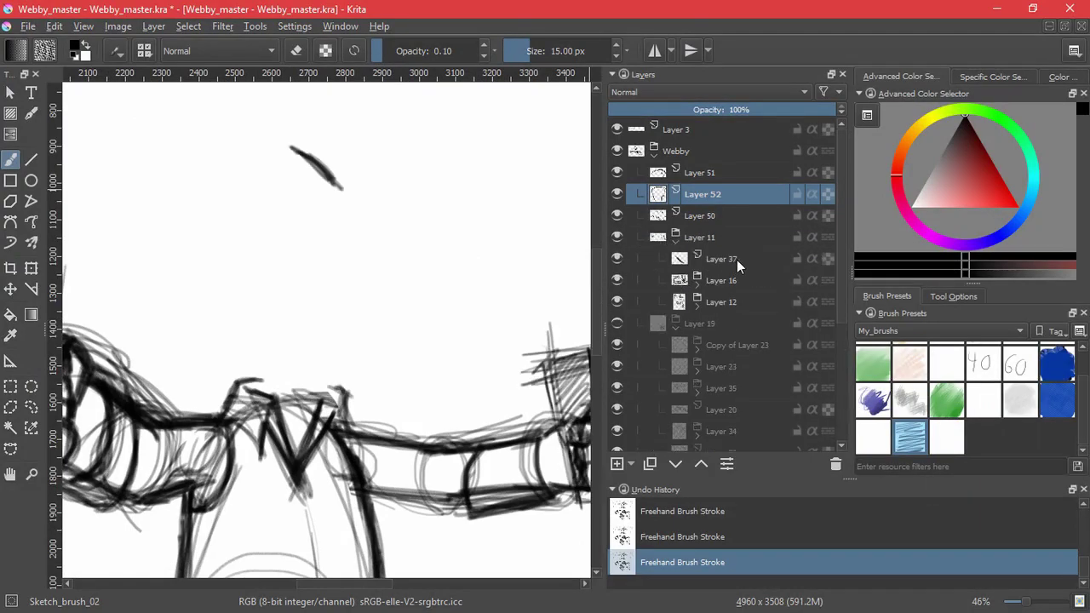
{"action": "left_click", "coordinate": [736, 260]}
{"action": "key", "text": "shift+Delete"}
{"action": "left_click", "coordinate": [675, 242]}
{"action": "left_click", "coordinate": [617, 258]}
Locate the mouth drawing on Layer 20 by toggling layer visibility, and narrow it slightly with the Transform tool.
{"action": "left_click", "coordinate": [623, 278]}
{"action": "left_click", "coordinate": [624, 278]}
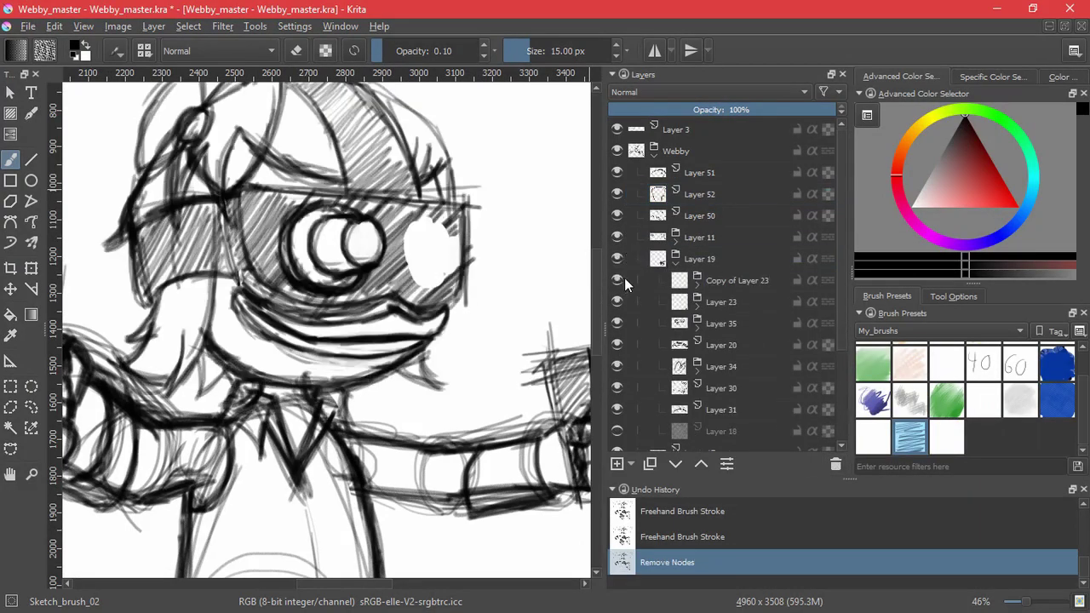
{"action": "left_click", "coordinate": [623, 279]}
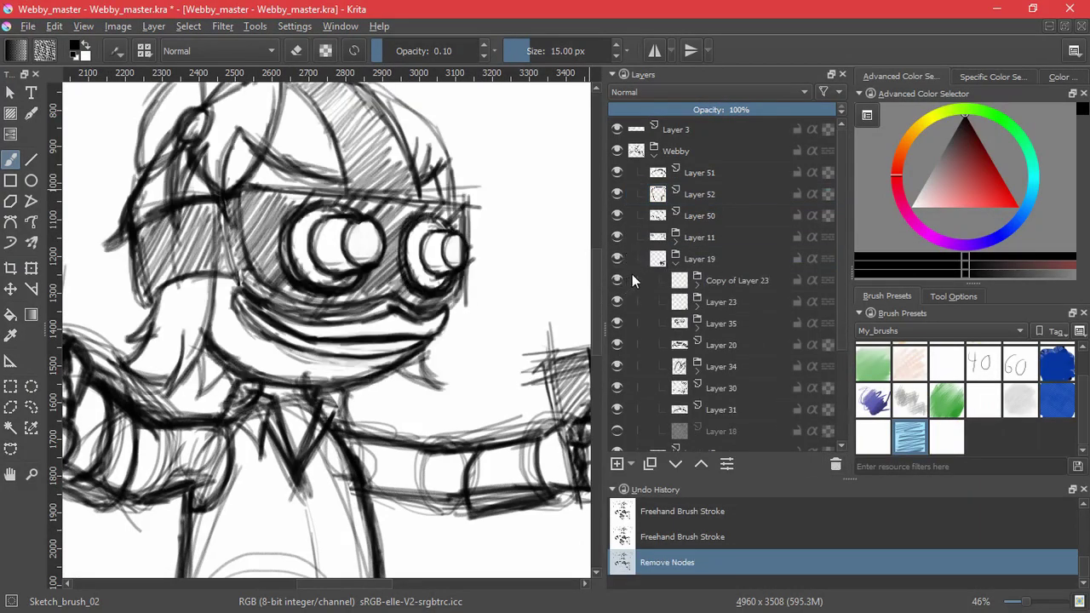
{"action": "left_click", "coordinate": [619, 342]}
{"action": "left_click", "coordinate": [620, 343]}
{"action": "left_click", "coordinate": [679, 348]}
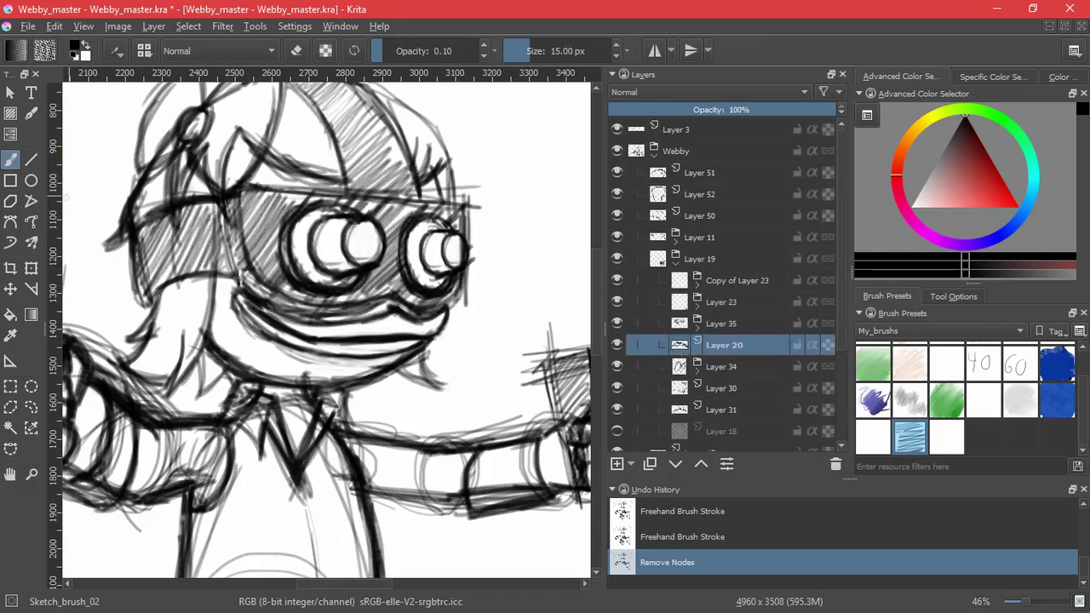
{"action": "left_click", "coordinate": [29, 267]}
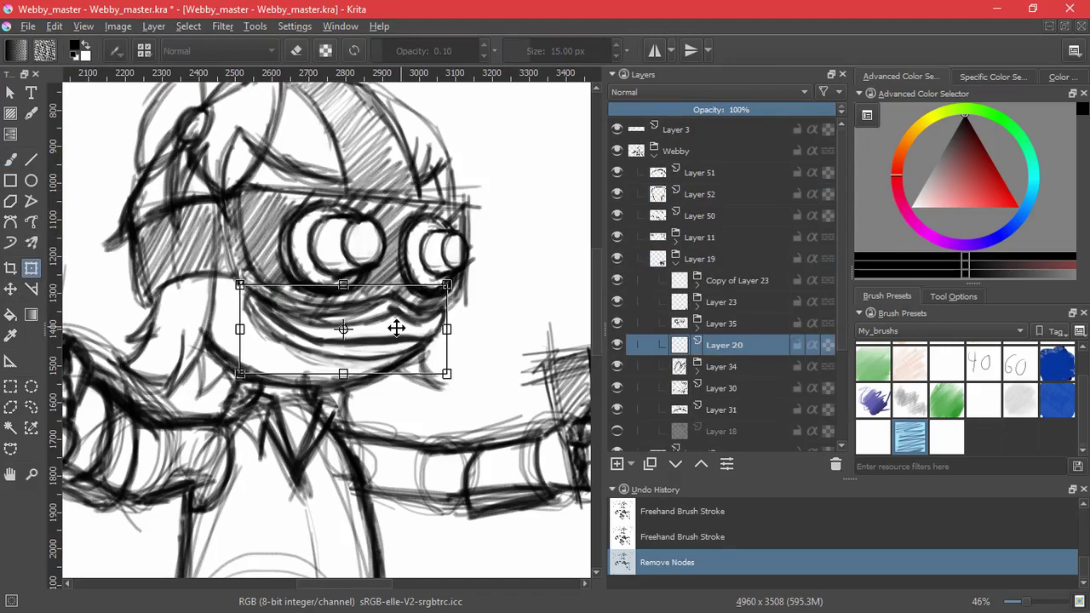
{"action": "key", "text": "Return"}
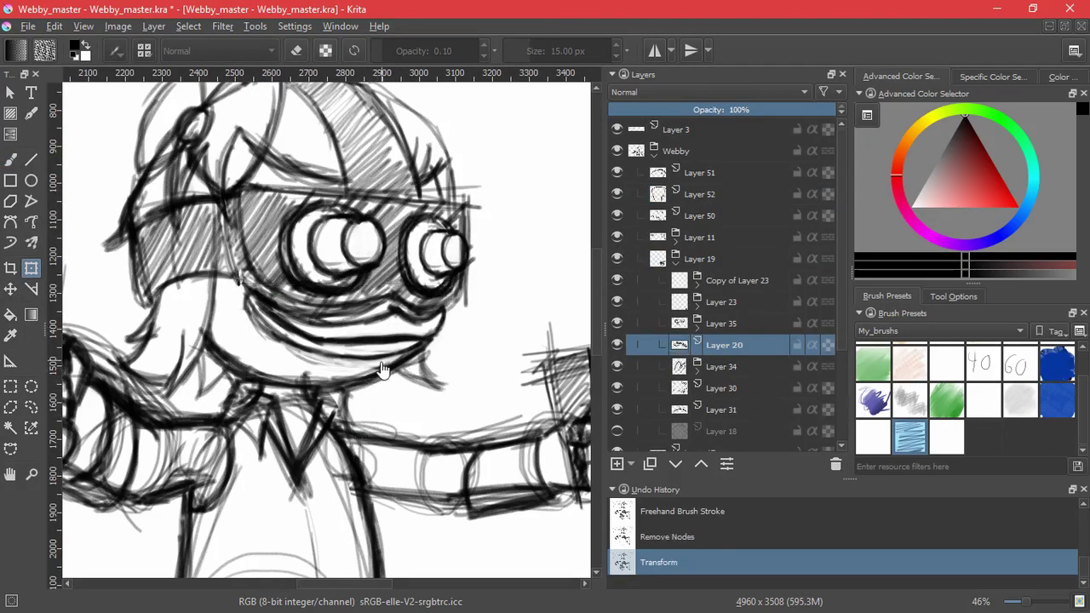
{"action": "left_click", "coordinate": [11, 161]}
{"action": "key", "text": "e"}
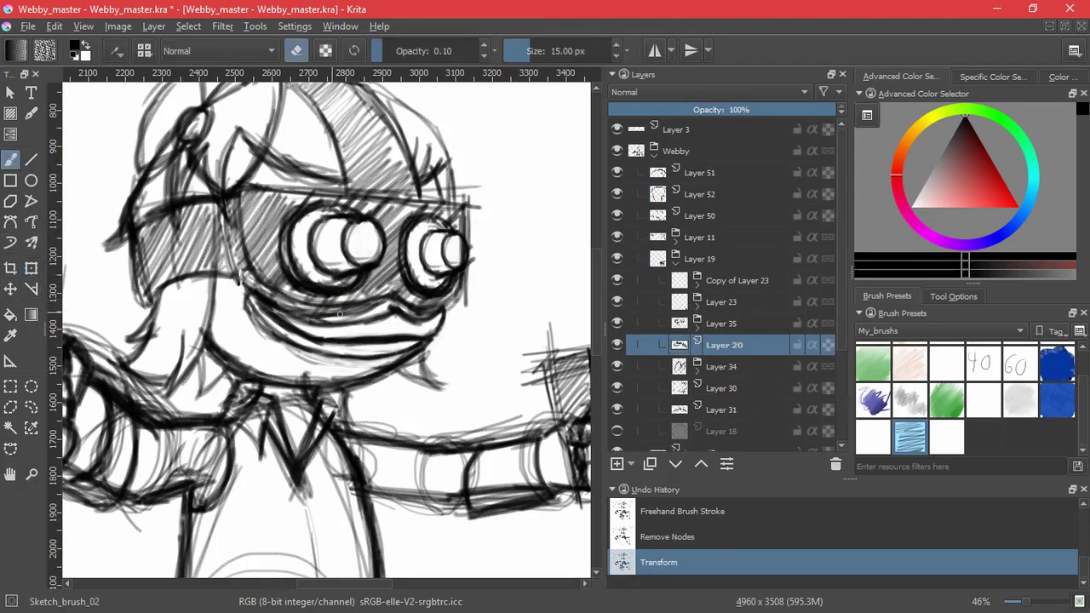
{"action": "left_click_drag", "start_coordinate": [282, 306], "coordinate": [322, 322]}
{"action": "key", "text": "ctrl+z"}
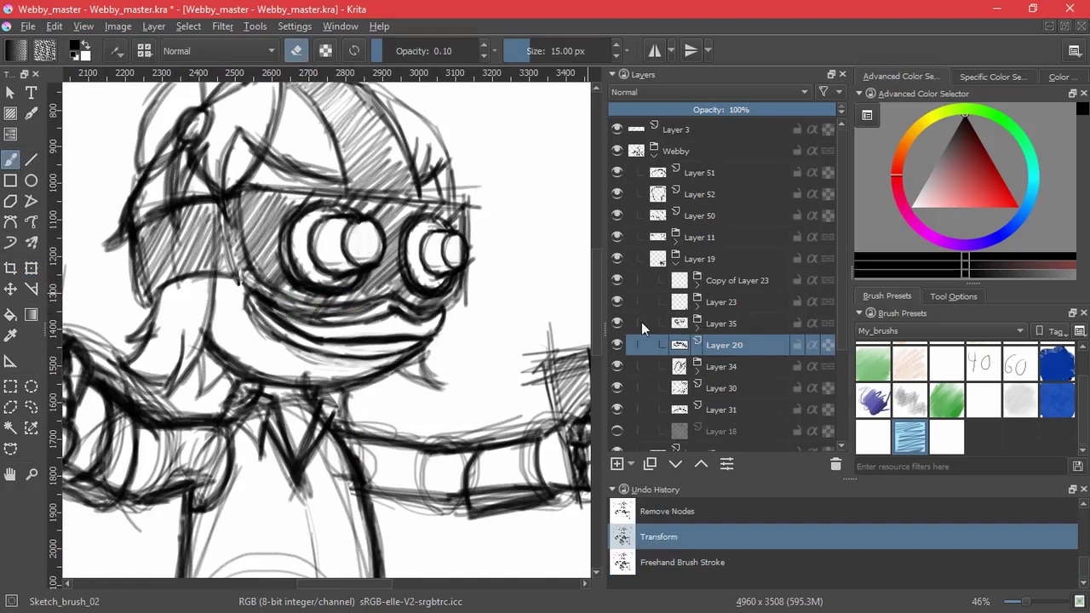
Select Layer 21 inside the Layer 35 group and erase the mask's excess outline around the corner of the mouth.
{"action": "left_click", "coordinate": [618, 323]}
{"action": "left_click", "coordinate": [618, 324]}
{"action": "left_click", "coordinate": [697, 328]}
{"action": "left_click", "coordinate": [617, 344]}
{"action": "left_click", "coordinate": [617, 345]}
{"action": "left_click", "coordinate": [616, 366]}
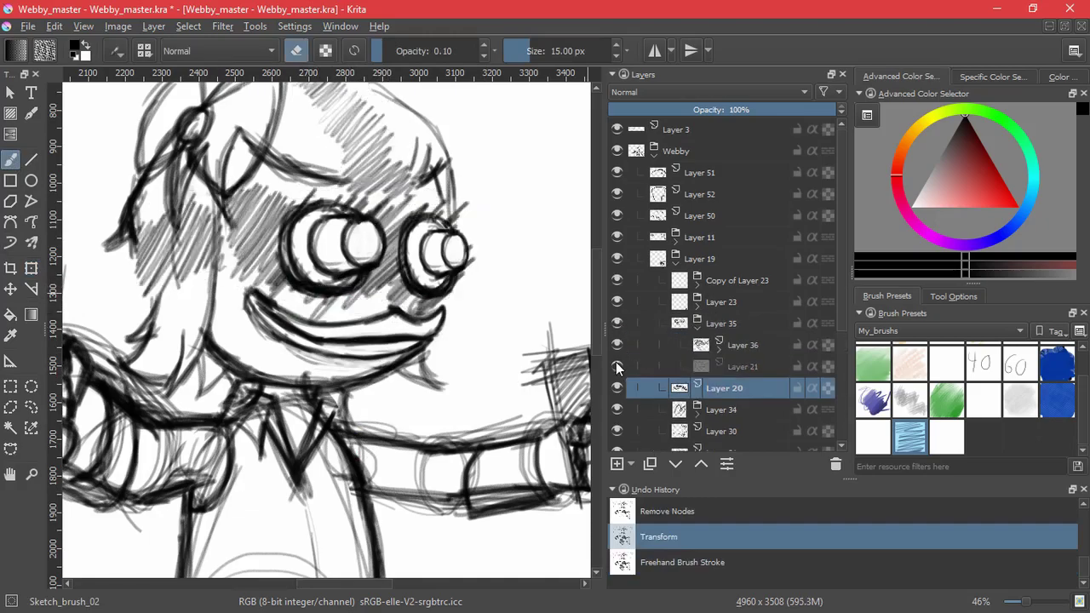
{"action": "left_click", "coordinate": [618, 367]}
{"action": "left_click", "coordinate": [708, 368]}
{"action": "mouse_move", "coordinate": [342, 324]}
{"action": "left_mouse_down"}
{"action": "mouse_move", "coordinate": [288, 315]}
{"action": "mouse_move", "coordinate": [419, 291]}
{"action": "left_mouse_up"}
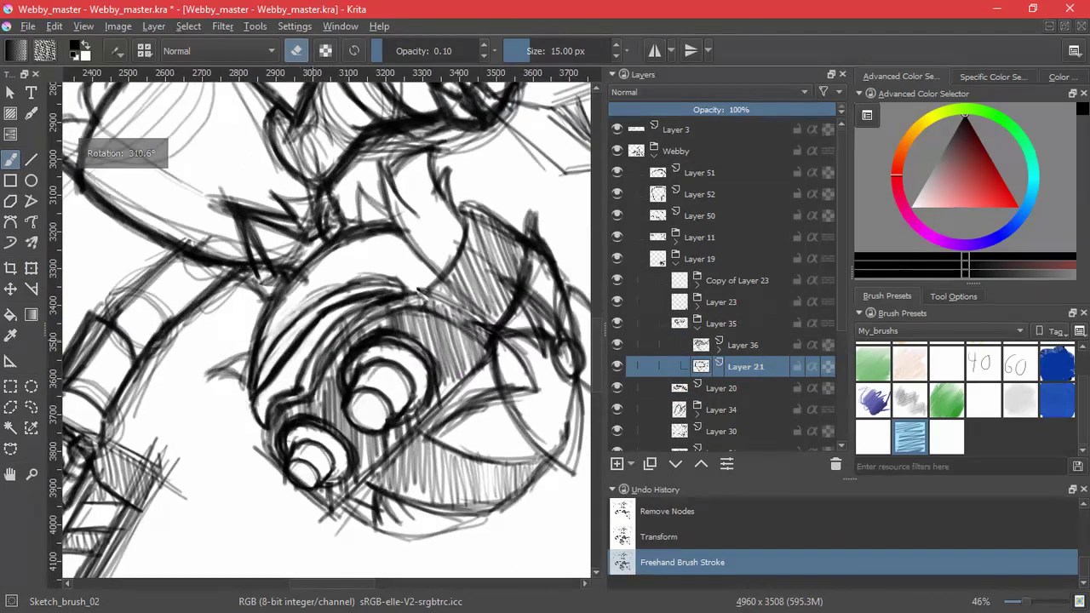
{"action": "left_click_drag", "start_coordinate": [330, 345], "coordinate": [311, 381]}
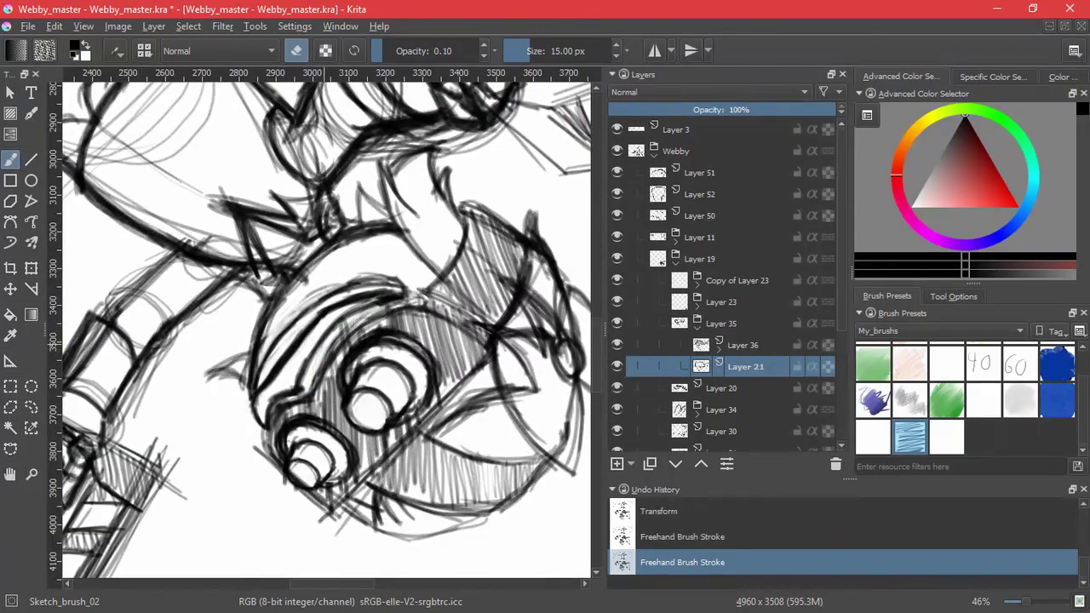
{"action": "left_click_drag", "start_coordinate": [403, 305], "coordinate": [281, 265]}
{"action": "key", "text": "5"}
{"action": "key", "text": "4"}
{"action": "key", "text": "4"}
{"action": "key", "text": "4"}
{"action": "key", "text": "4"}
{"action": "key", "text": "4"}
{"action": "key", "text": "4"}
{"action": "key", "text": "4"}
{"action": "key", "text": "4"}
{"action": "key", "text": "4"}
{"action": "key", "text": "4"}
{"action": "key", "text": "4"}
{"action": "key", "text": "4"}
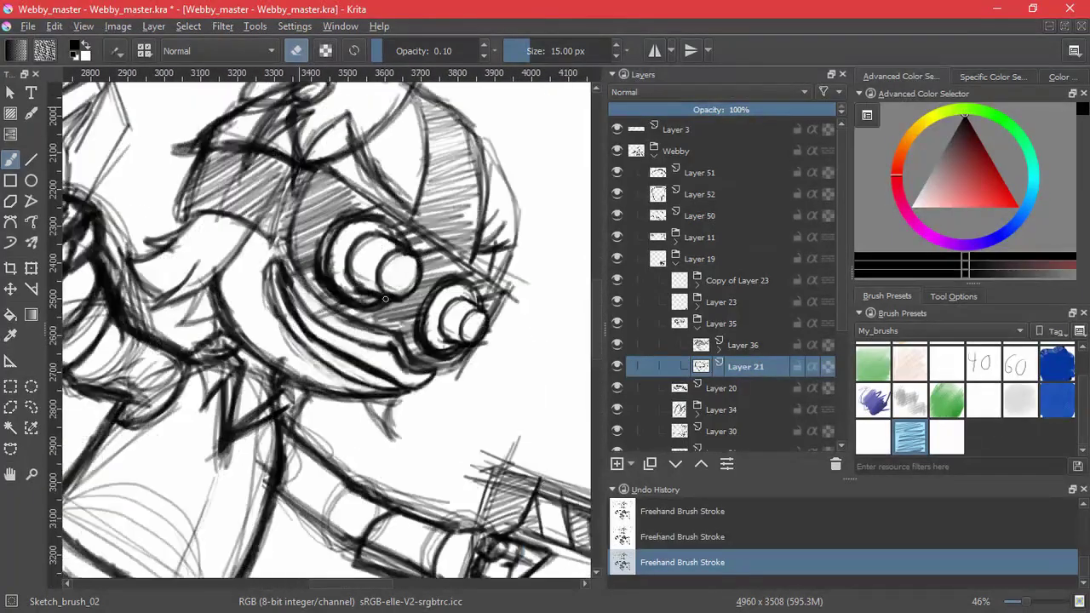
{"action": "left_click", "coordinate": [719, 349]}
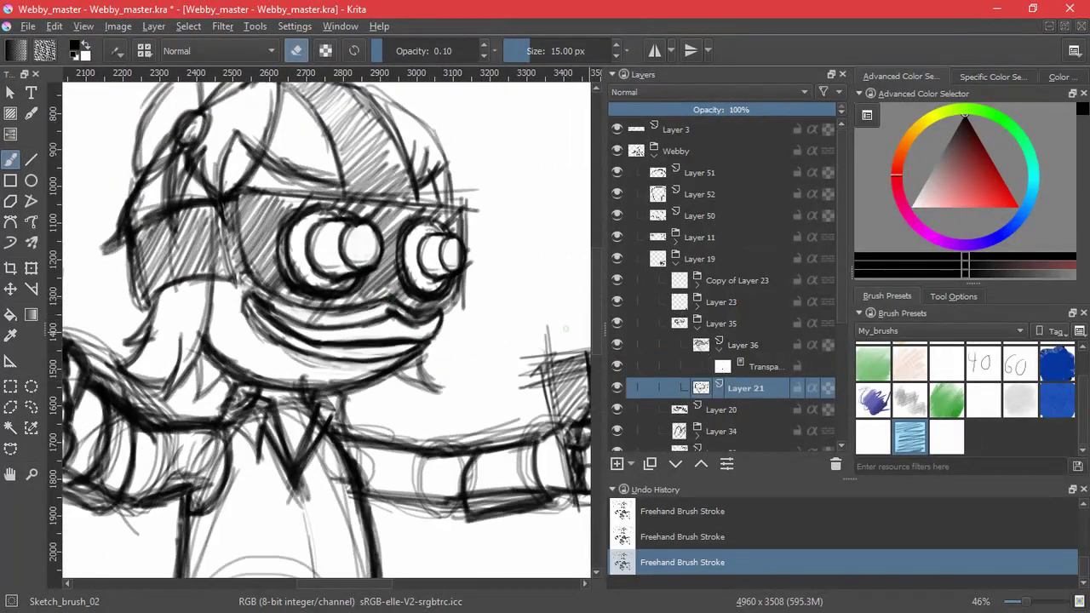
{"action": "left_click", "coordinate": [719, 367]}
{"action": "key", "text": "e"}
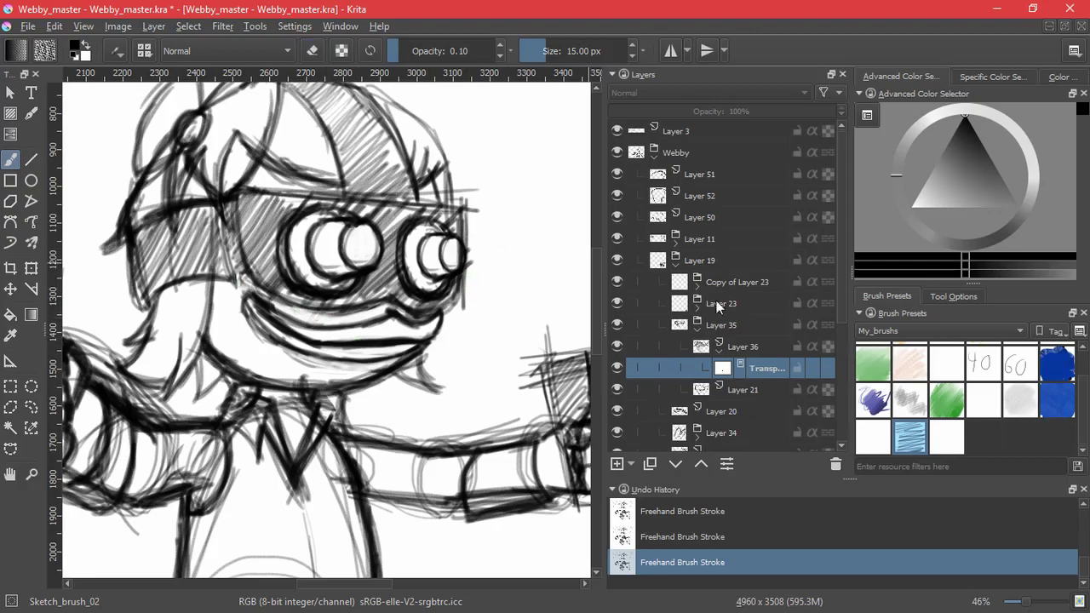
Erase the loose sketch lines around the mouth on Layer 20 and touch up its outline with the brush.
{"action": "left_click", "coordinate": [681, 410]}
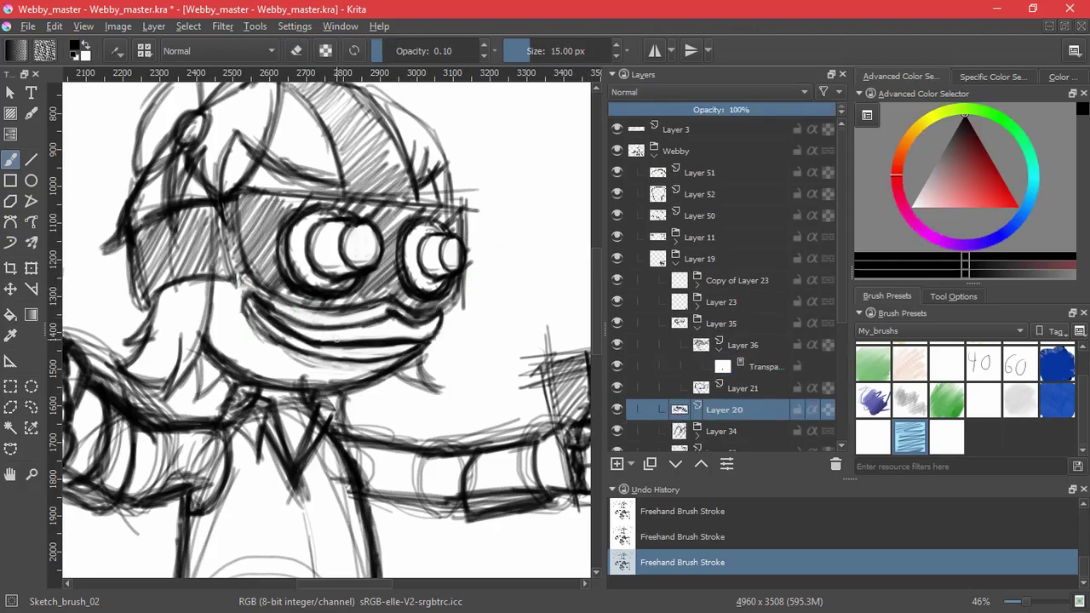
{"action": "key", "text": "e"}
{"action": "left_click_drag", "start_coordinate": [493, 362], "coordinate": [255, 417]}
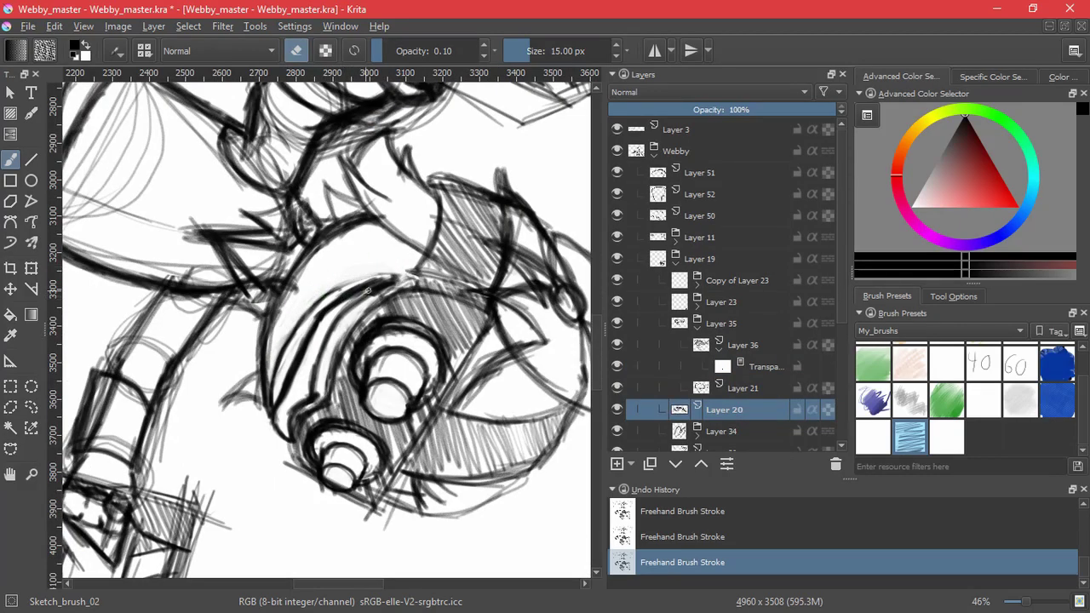
{"action": "left_click_drag", "start_coordinate": [369, 290], "coordinate": [321, 283]}
{"action": "key", "text": "e"}
{"action": "left_click_drag", "start_coordinate": [321, 245], "coordinate": [312, 363]}
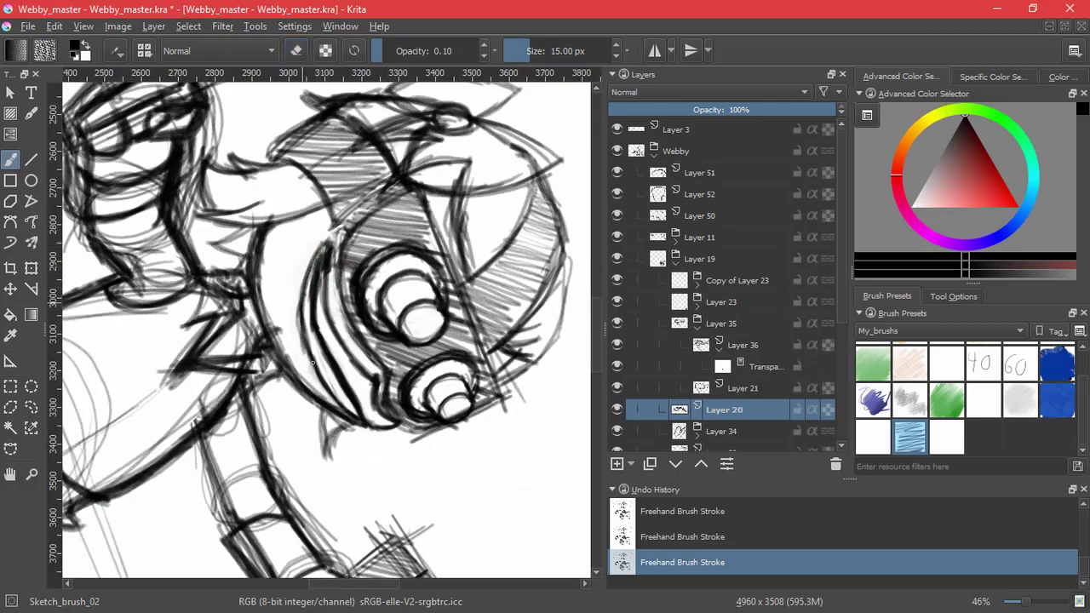
{"action": "key", "text": "e"}
{"action": "mouse_move", "coordinate": [226, 257]}
{"action": "left_mouse_down"}
{"action": "mouse_move", "coordinate": [428, 254]}
{"action": "mouse_move", "coordinate": [414, 422]}
{"action": "mouse_move", "coordinate": [224, 407]}
{"action": "mouse_move", "coordinate": [430, 248]}
{"action": "left_mouse_up"}
Undo the last brush stroke on Layer 20.
{"action": "scroll", "coordinate": [430, 249], "scroll_direction": "down", "scroll_amount": 5}
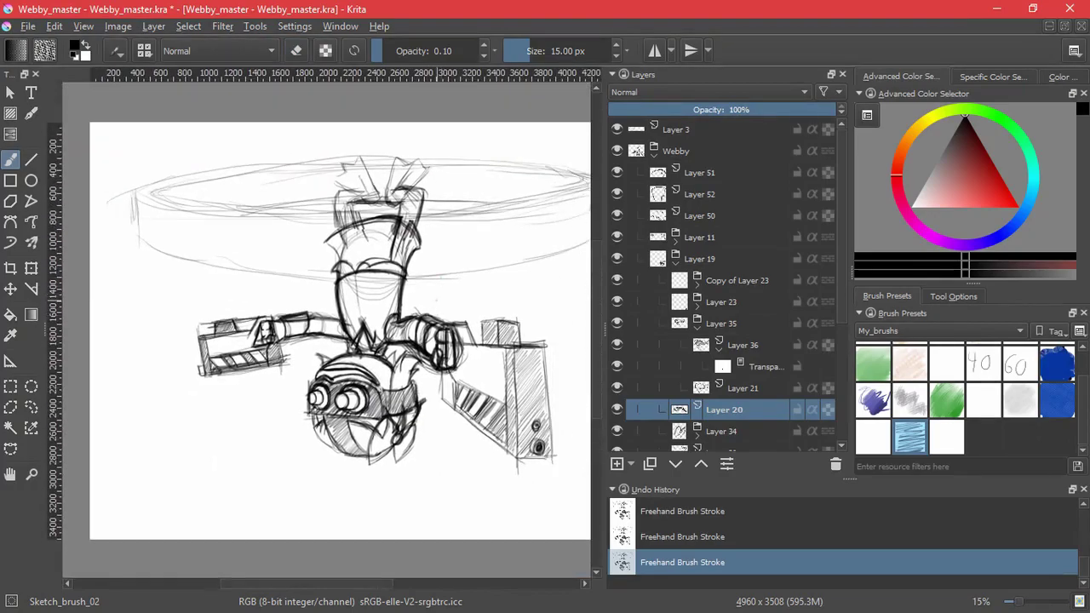
{"action": "scroll", "coordinate": [301, 272], "scroll_direction": "down", "scroll_amount": 2}
{"action": "scroll", "coordinate": [632, 385], "scroll_direction": "down", "scroll_amount": 2}
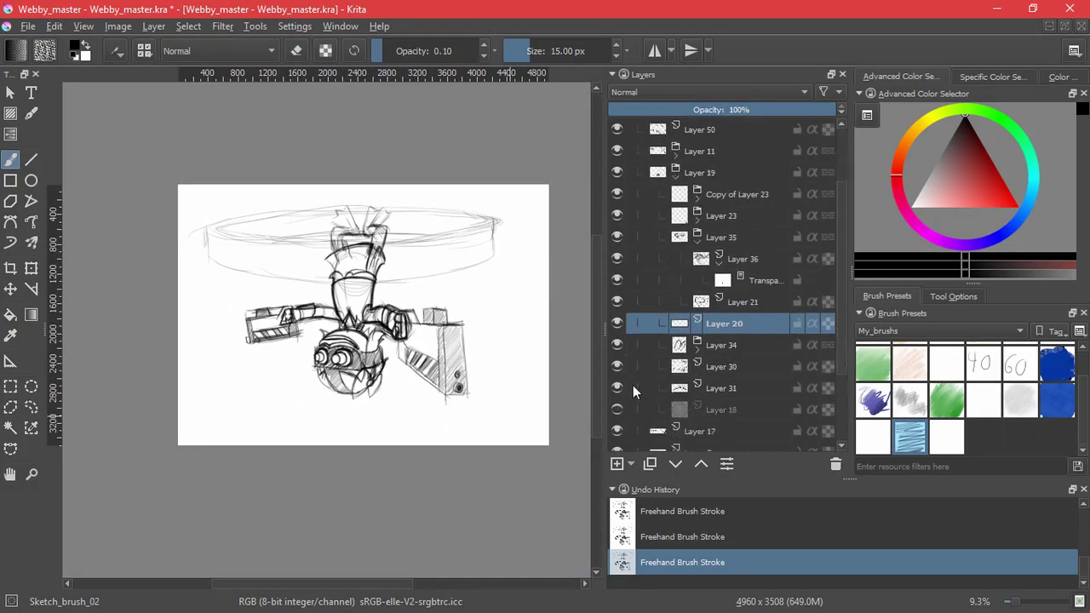
{"action": "key", "text": "ctrl+z"}
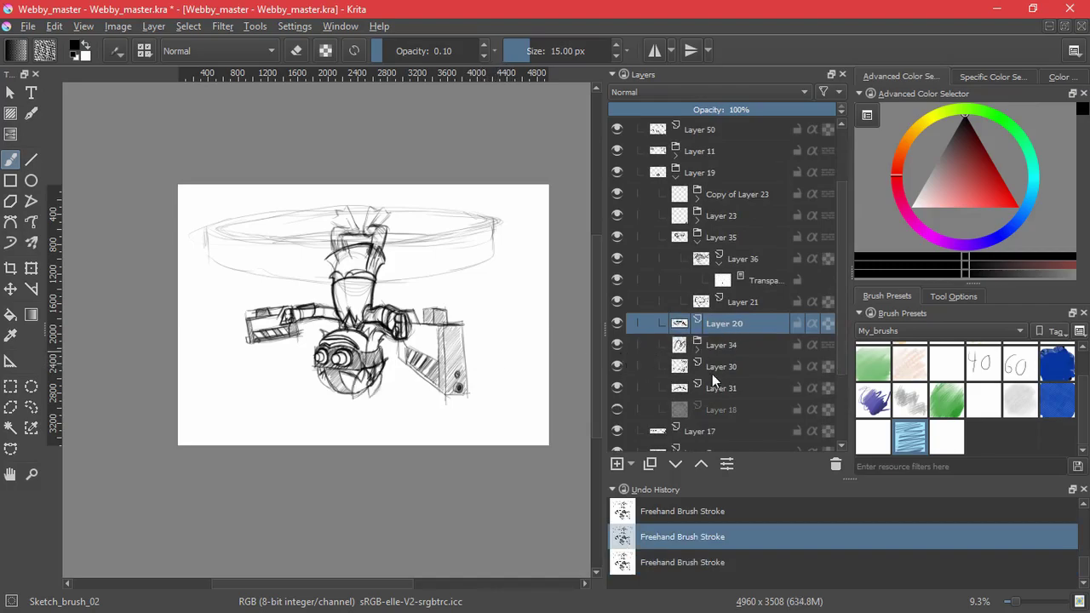
Identify the hair layer by toggling Layers 34 and 30, and add a transparency mask to Layer 30.
{"action": "left_click", "coordinate": [619, 346]}
{"action": "left_click", "coordinate": [618, 346]}
{"action": "left_click", "coordinate": [619, 364]}
{"action": "left_click", "coordinate": [619, 365]}
{"action": "left_click", "coordinate": [694, 367]}
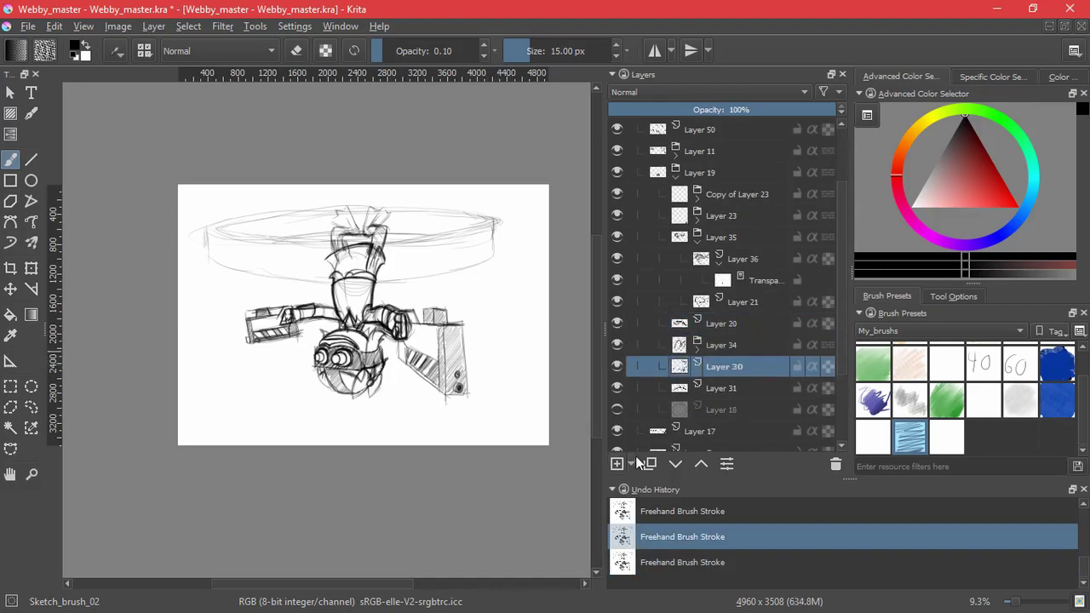
{"action": "left_click", "coordinate": [634, 463]}
{"action": "left_click", "coordinate": [640, 550]}
Paint on Layer 30's transparency mask with Ink_brush_25_2 to hide the hair lines overlapping the bow and its knot.
{"action": "scroll", "coordinate": [363, 404], "scroll_direction": "up", "scroll_amount": 6}
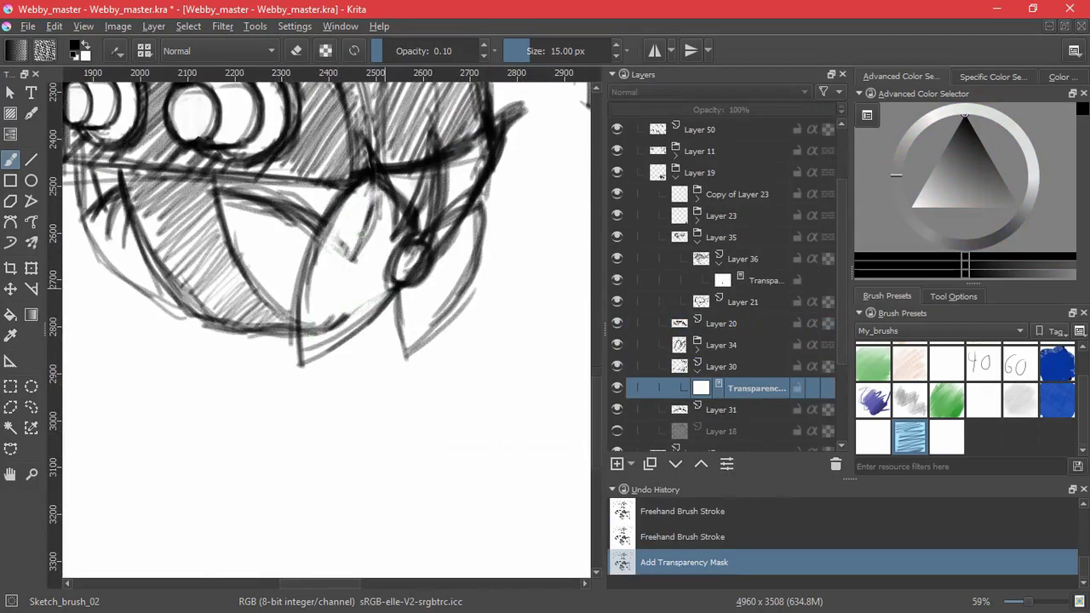
{"action": "mouse_move", "coordinate": [361, 231]}
{"action": "left_mouse_down"}
{"action": "mouse_move", "coordinate": [400, 218]}
{"action": "mouse_move", "coordinate": [397, 231]}
{"action": "mouse_move", "coordinate": [394, 220]}
{"action": "left_mouse_up"}
{"action": "left_click", "coordinate": [937, 364]}
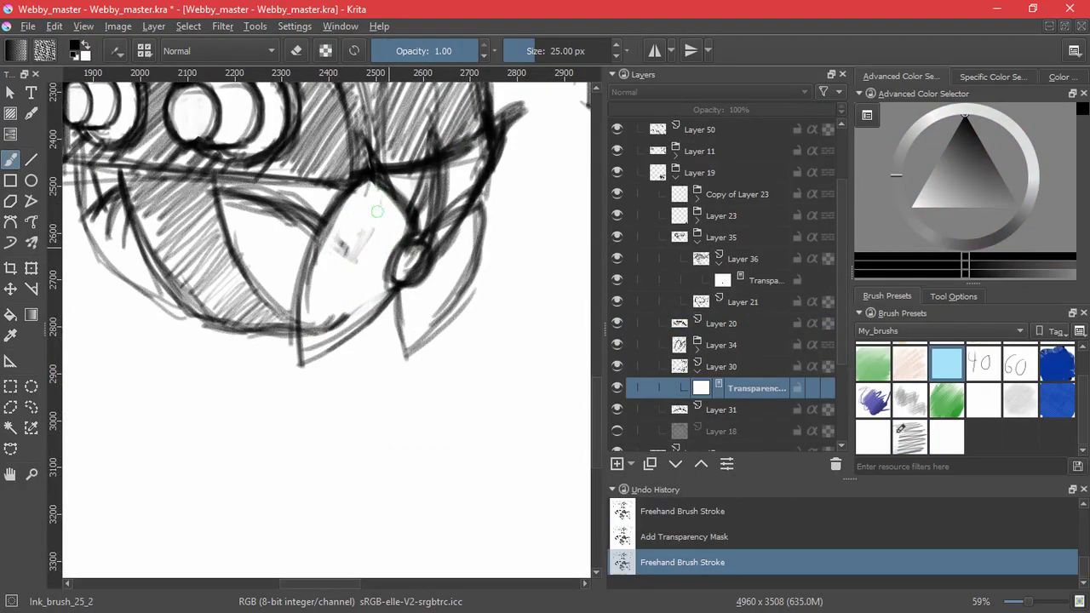
{"action": "mouse_move", "coordinate": [424, 254]}
{"action": "left_mouse_down"}
{"action": "mouse_move", "coordinate": [436, 262]}
{"action": "mouse_move", "coordinate": [464, 223]}
{"action": "left_mouse_up"}
{"action": "left_click", "coordinate": [392, 262]}
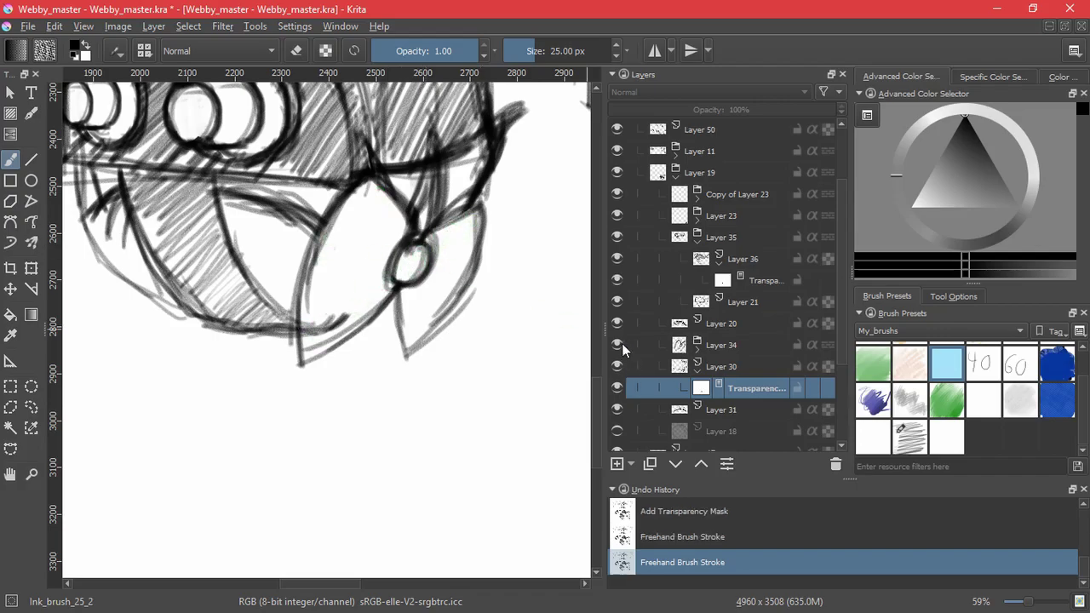
Toggle the visibility of Layers 31, 34, 20 and 21 to find which one holds the remaining line inside the bow.
{"action": "left_click", "coordinate": [619, 412]}
{"action": "left_click", "coordinate": [618, 411]}
{"action": "left_click", "coordinate": [618, 347]}
{"action": "left_click", "coordinate": [618, 347]}
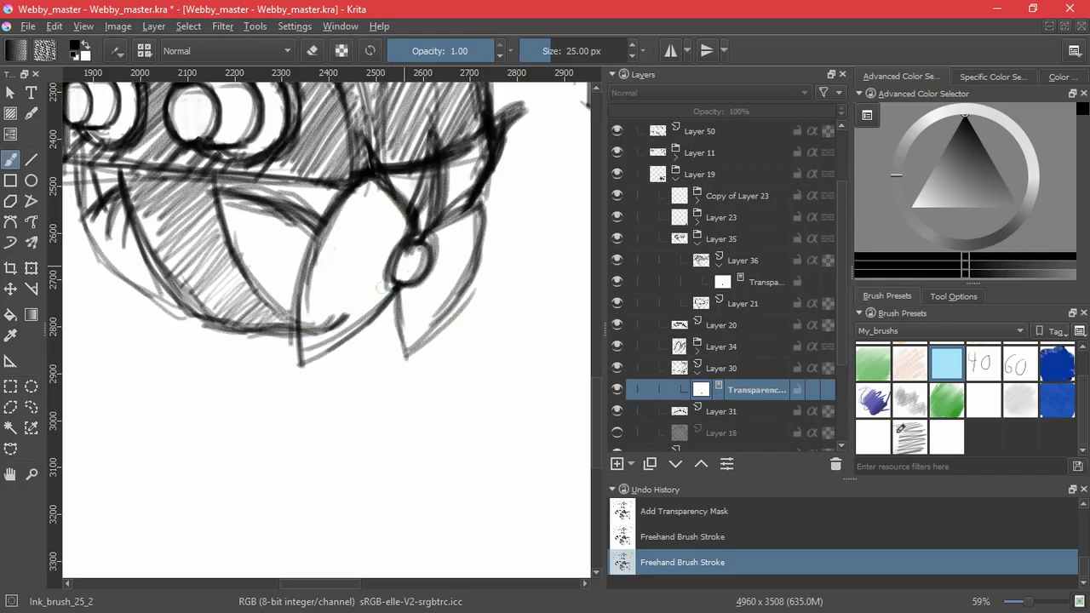
{"action": "left_click", "coordinate": [619, 325]}
{"action": "left_click", "coordinate": [618, 326]}
{"action": "left_click", "coordinate": [618, 303]}
{"action": "left_click", "coordinate": [618, 303]}
{"action": "left_click", "coordinate": [731, 304]}
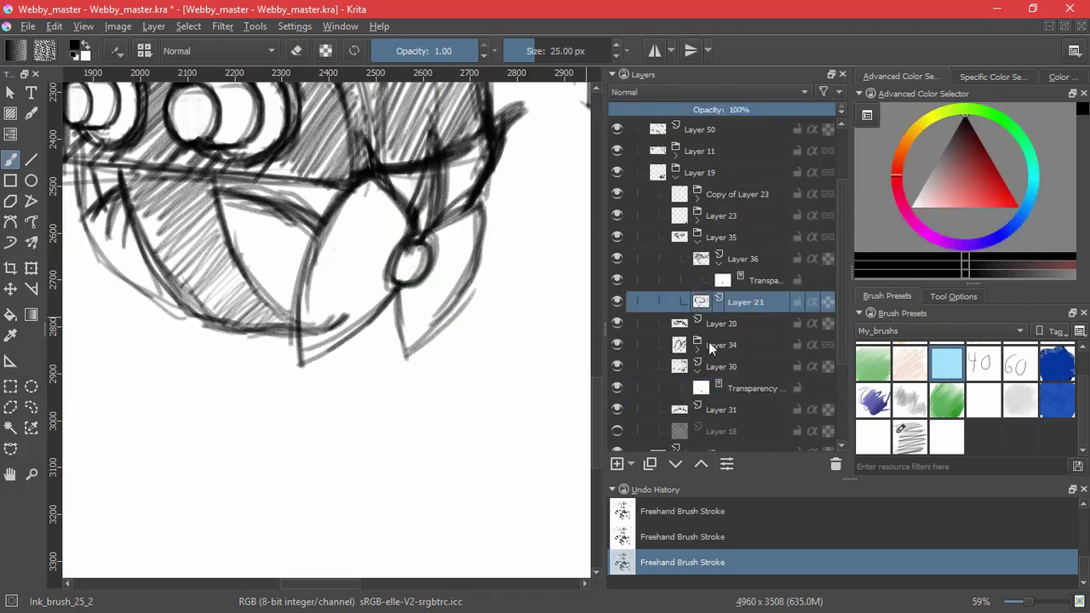
Add a transparency mask to the Layer 35 group and paint out the face-mask lines that run into the bow.
{"action": "left_click", "coordinate": [705, 239]}
{"action": "left_click", "coordinate": [632, 463]}
{"action": "left_click", "coordinate": [650, 550]}
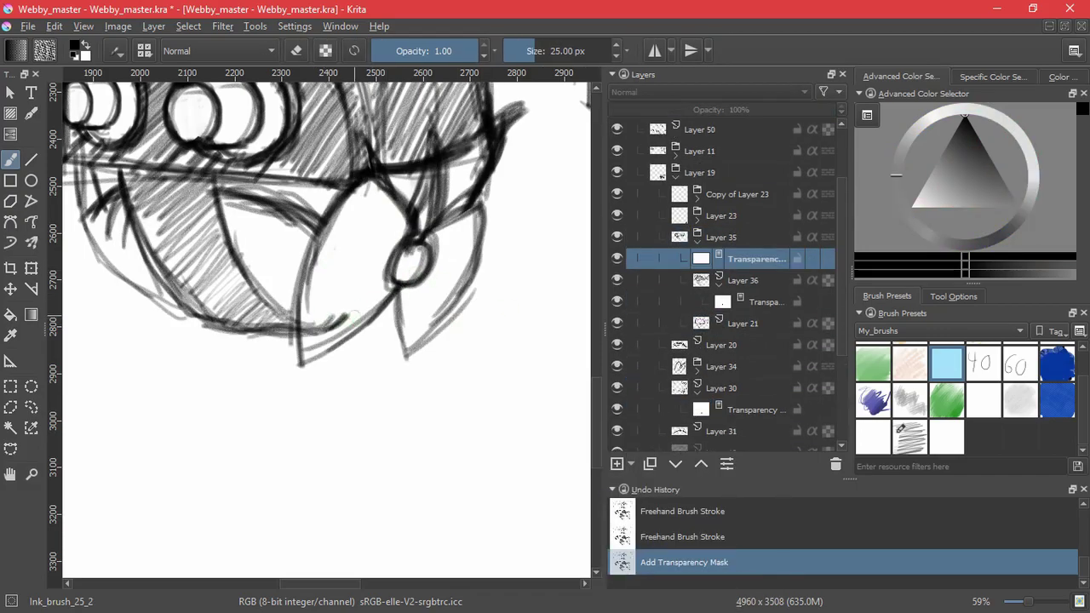
{"action": "left_click_drag", "start_coordinate": [301, 329], "coordinate": [430, 234]}
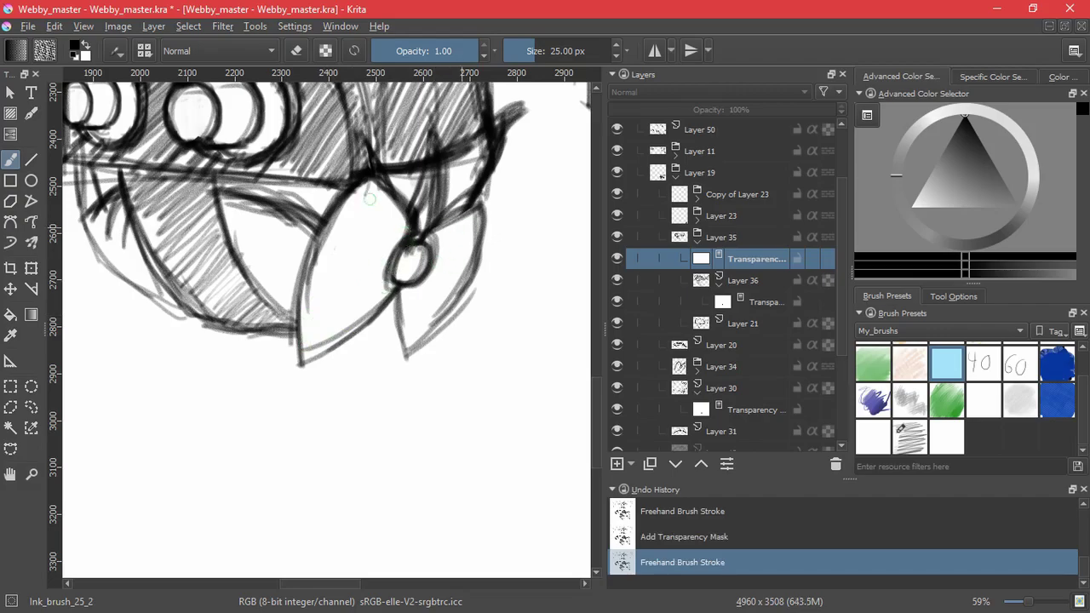
{"action": "left_click_drag", "start_coordinate": [358, 197], "coordinate": [341, 301]}
Rotate the canvas until the character stands upright, collapse the Layer 19 group, and hide Layers 5, 6 and 7.
{"action": "key", "text": "6"}
{"action": "key", "text": "6"}
{"action": "key", "text": "6"}
{"action": "key", "text": "6"}
{"action": "key", "text": "6"}
{"action": "key", "text": "6"}
{"action": "key", "text": "6"}
{"action": "key", "text": "6"}
{"action": "key", "text": "6"}
{"action": "key", "text": "6"}
{"action": "key", "text": "6"}
{"action": "key", "text": "6"}
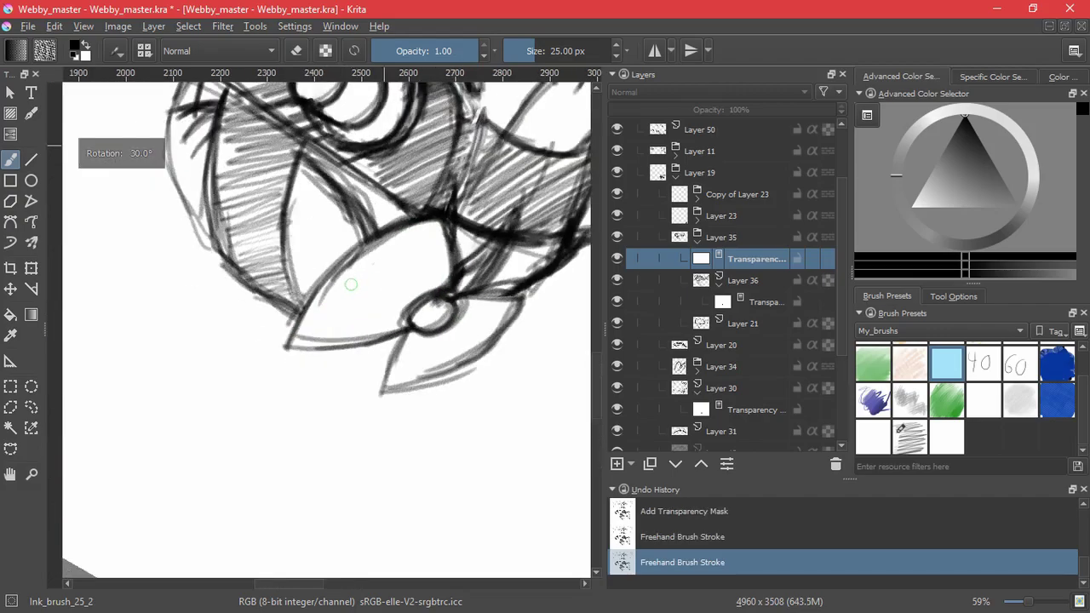
{"action": "scroll", "coordinate": [382, 322], "scroll_direction": "down", "scroll_amount": 6}
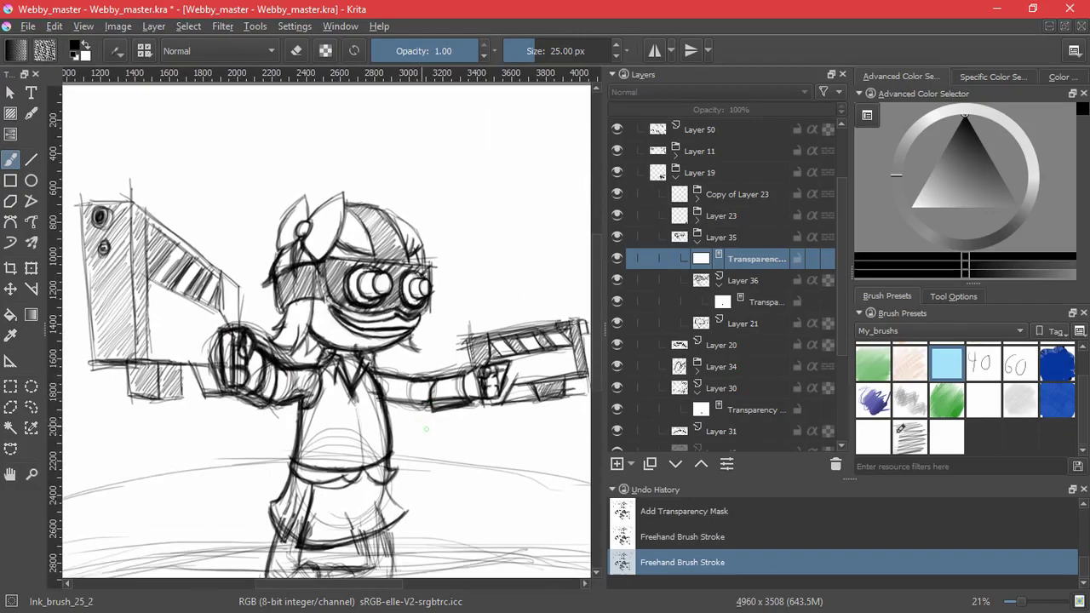
{"action": "left_click", "coordinate": [677, 177]}
{"action": "left_click", "coordinate": [618, 368]}
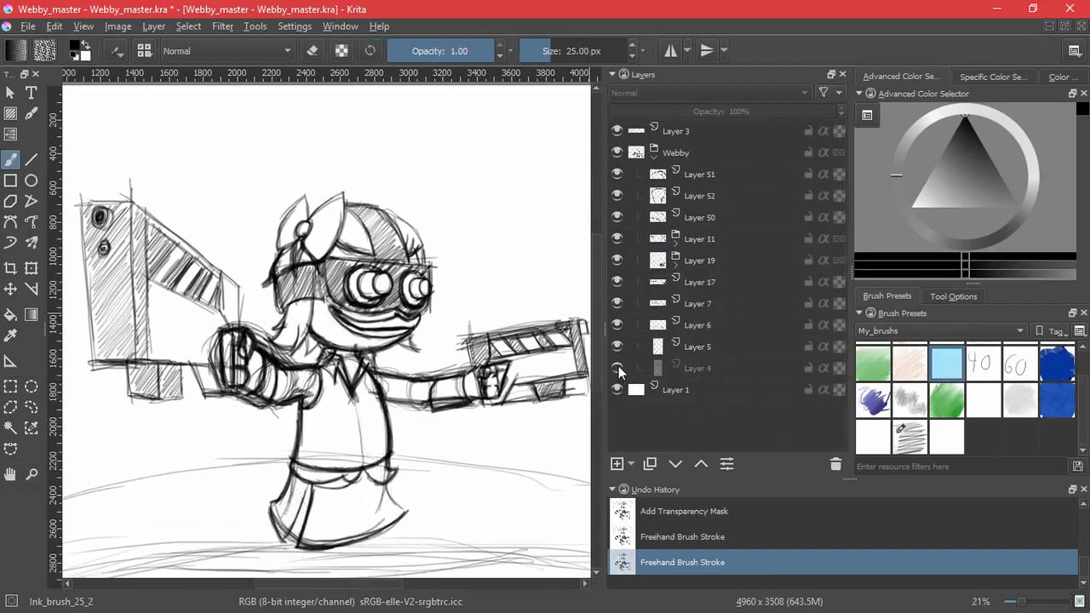
{"action": "left_click", "coordinate": [617, 368]}
{"action": "left_click", "coordinate": [618, 324]}
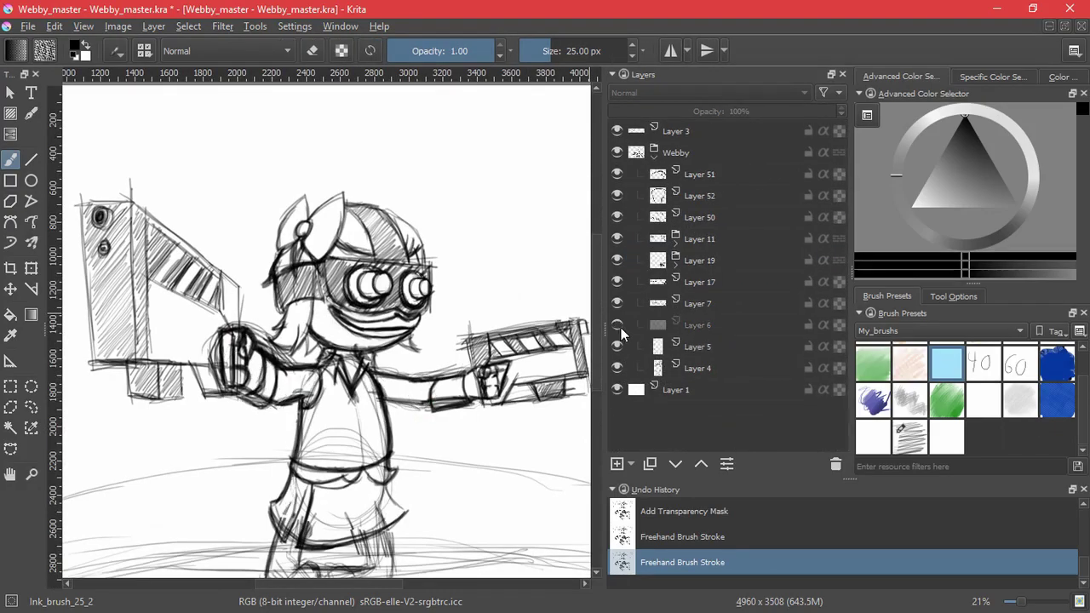
{"action": "left_click", "coordinate": [617, 346]}
{"action": "left_click", "coordinate": [618, 303]}
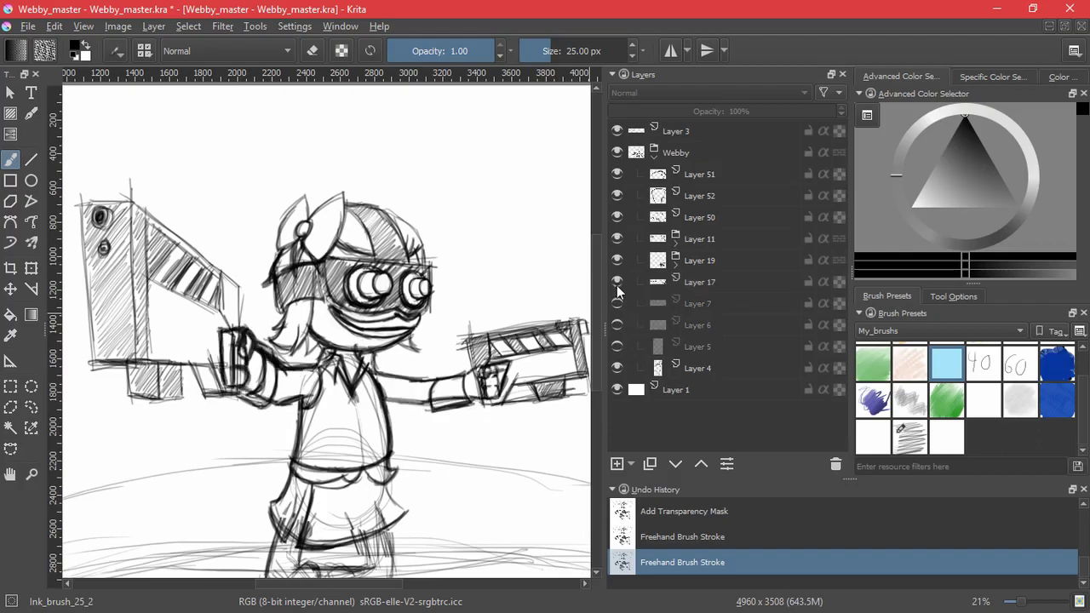
Check what Layers 31, 30 and 4 contain by toggling their visibility, expanding and collapsing the Layer 19 group.
{"action": "left_click", "coordinate": [675, 264]}
{"action": "left_click", "coordinate": [617, 411]}
{"action": "left_click", "coordinate": [618, 411]}
{"action": "left_click", "coordinate": [617, 389]}
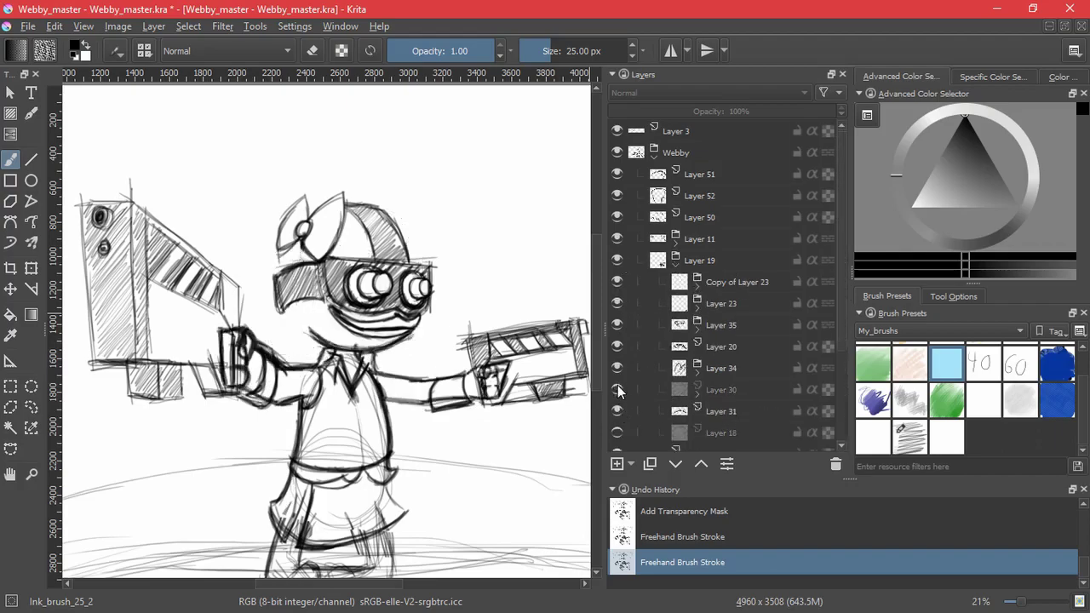
{"action": "left_click", "coordinate": [617, 389]}
{"action": "scroll", "coordinate": [830, 401], "scroll_direction": "down", "scroll_amount": 2}
{"action": "left_click", "coordinate": [674, 158]}
{"action": "left_click", "coordinate": [617, 366]}
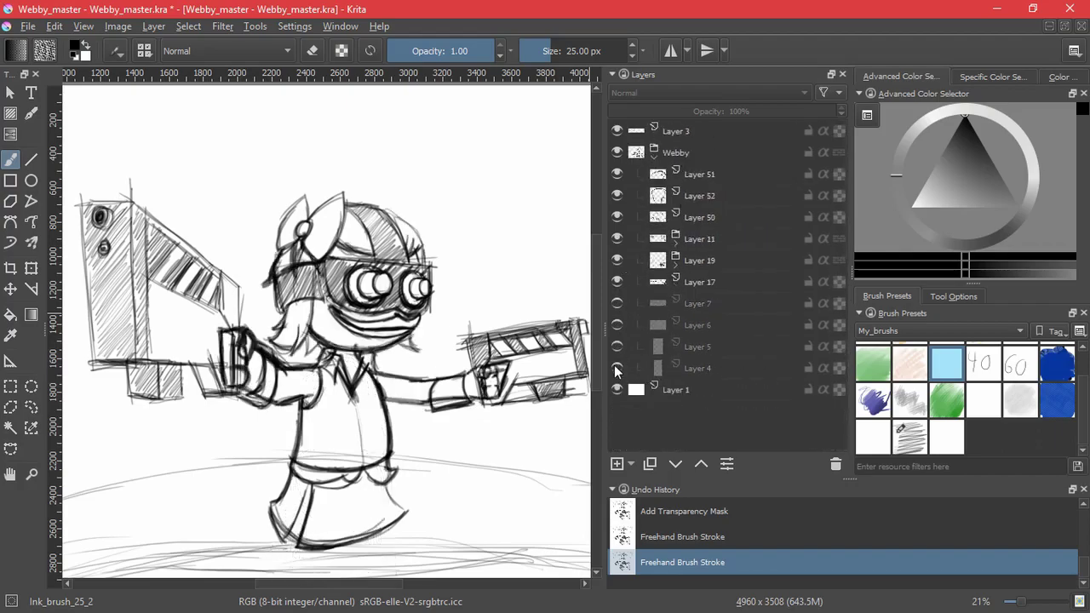
{"action": "left_click", "coordinate": [617, 366]}
Add a new paint layer above Layer 4 and choose the Sketch_brush_02 preset.
{"action": "left_click", "coordinate": [645, 373]}
{"action": "left_click", "coordinate": [616, 464]}
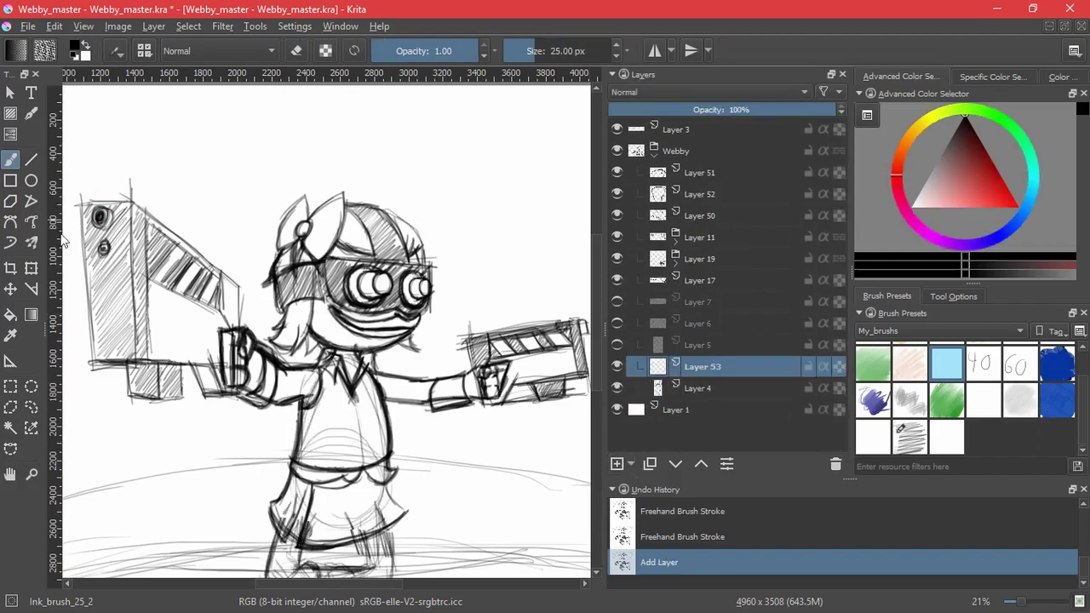
{"action": "left_click", "coordinate": [905, 441]}
{"action": "left_click_drag", "start_coordinate": [465, 417], "coordinate": [502, 485]}
{"action": "key", "text": "ctrl+z"}
Sketch the outer line and rounded knee of the leg under the skirt's right side on the new layer.
{"action": "scroll", "coordinate": [409, 510], "scroll_direction": "up", "scroll_amount": 3}
{"action": "mouse_move", "coordinate": [409, 510]}
{"action": "left_mouse_down"}
{"action": "mouse_move", "coordinate": [533, 147]}
{"action": "mouse_move", "coordinate": [550, 144]}
{"action": "left_mouse_up"}
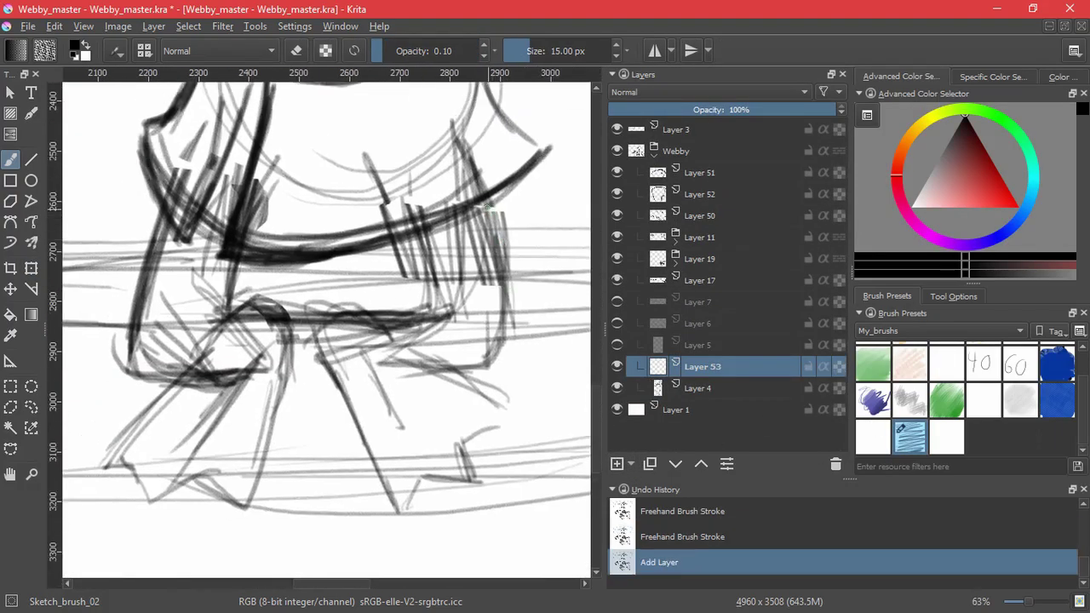
{"action": "left_click_drag", "start_coordinate": [487, 203], "coordinate": [509, 303]}
{"action": "left_click_drag", "start_coordinate": [490, 189], "coordinate": [506, 310]}
{"action": "left_click_drag", "start_coordinate": [494, 215], "coordinate": [484, 366]}
{"action": "mouse_move", "coordinate": [509, 281]}
{"action": "left_mouse_down"}
{"action": "mouse_move", "coordinate": [477, 366]}
{"action": "mouse_move", "coordinate": [400, 339]}
{"action": "left_mouse_up"}
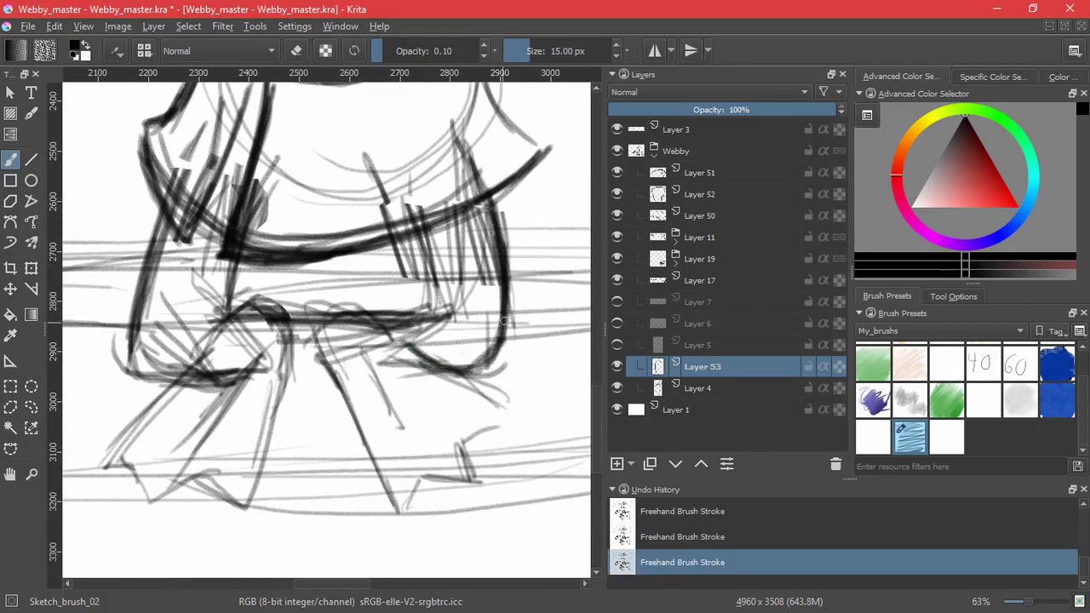
{"action": "left_click_drag", "start_coordinate": [509, 319], "coordinate": [407, 340]}
Sketch the outer line and rounded knee of the other leg, and touch up both knee curves.
{"action": "left_click_drag", "start_coordinate": [163, 216], "coordinate": [133, 362]}
{"action": "mouse_move", "coordinate": [135, 324]}
{"action": "left_mouse_down"}
{"action": "mouse_move", "coordinate": [177, 387]}
{"action": "mouse_move", "coordinate": [265, 328]}
{"action": "left_mouse_up"}
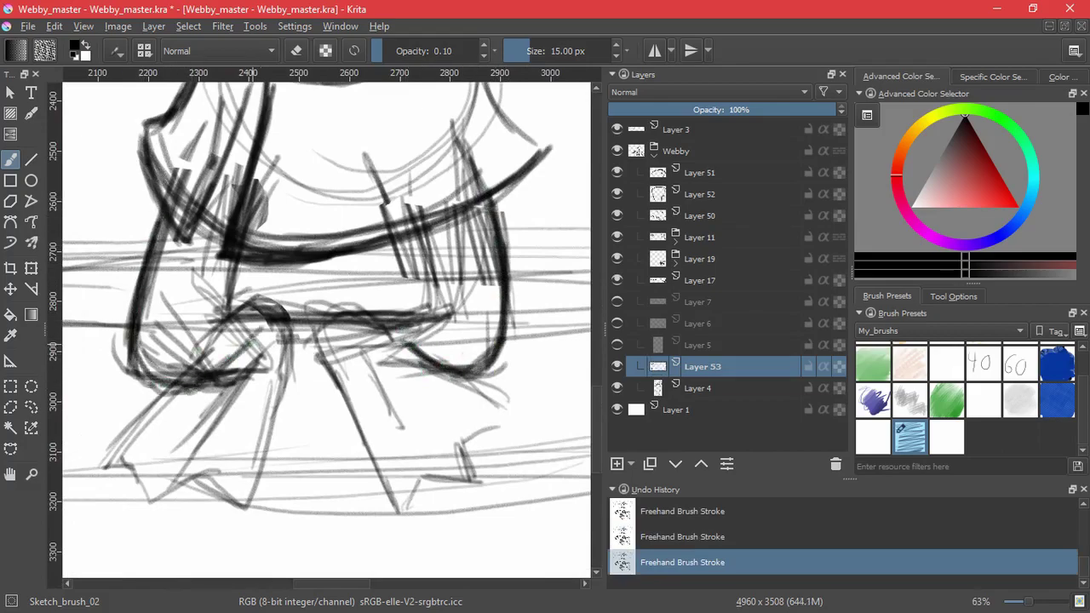
{"action": "left_click_drag", "start_coordinate": [178, 392], "coordinate": [269, 324]}
{"action": "mouse_move", "coordinate": [134, 341]}
{"action": "left_mouse_down"}
{"action": "mouse_move", "coordinate": [156, 386]}
{"action": "mouse_move", "coordinate": [254, 336]}
{"action": "left_mouse_up"}
{"action": "mouse_move", "coordinate": [414, 351]}
{"action": "left_mouse_down"}
{"action": "mouse_move", "coordinate": [464, 375]}
{"action": "mouse_move", "coordinate": [516, 264]}
{"action": "left_mouse_up"}
Turn the canvas so the character hangs upside down and add another paint layer directly above Layer 4.
{"action": "key", "text": "4"}
{"action": "key", "text": "4"}
{"action": "key", "text": "4"}
{"action": "key", "text": "4"}
{"action": "key", "text": "4"}
{"action": "key", "text": "4"}
{"action": "key", "text": "4"}
{"action": "key", "text": "4"}
{"action": "key", "text": "4"}
{"action": "key", "text": "4"}
{"action": "key", "text": "4"}
{"action": "key", "text": "4"}
{"action": "left_click_drag", "start_coordinate": [374, 397], "coordinate": [383, 331]}
{"action": "left_click", "coordinate": [632, 395]}
{"action": "key", "text": "Insert"}
Draw clean outlines of both webbed feet with their pointed toes over the rough sketch on the new layer.
{"action": "mouse_move", "coordinate": [376, 266]}
{"action": "left_mouse_down"}
{"action": "mouse_move", "coordinate": [361, 351]}
{"action": "mouse_move", "coordinate": [362, 285]}
{"action": "left_mouse_up"}
{"action": "left_click_drag", "start_coordinate": [356, 345], "coordinate": [399, 183]}
{"action": "mouse_move", "coordinate": [379, 235]}
{"action": "left_mouse_down"}
{"action": "mouse_move", "coordinate": [403, 174]}
{"action": "mouse_move", "coordinate": [438, 210]}
{"action": "mouse_move", "coordinate": [492, 177]}
{"action": "left_mouse_up"}
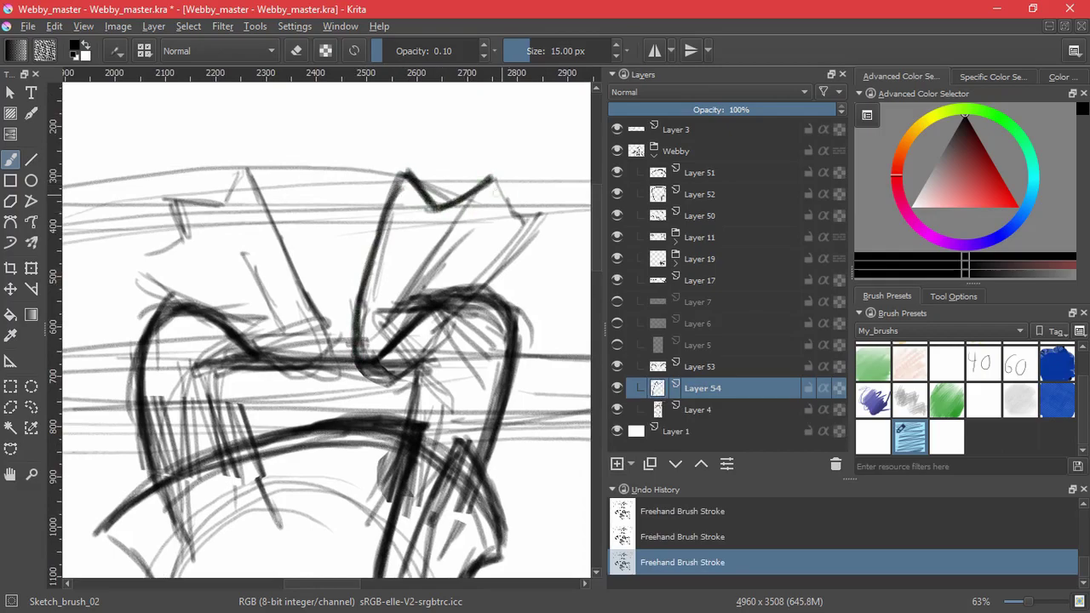
{"action": "left_click_drag", "start_coordinate": [516, 217], "coordinate": [464, 316]}
{"action": "mouse_move", "coordinate": [246, 164]}
{"action": "left_mouse_down"}
{"action": "mouse_move", "coordinate": [320, 332]}
{"action": "mouse_move", "coordinate": [226, 204]}
{"action": "mouse_move", "coordinate": [167, 199]}
{"action": "mouse_move", "coordinate": [128, 269]}
{"action": "mouse_move", "coordinate": [171, 302]}
{"action": "left_mouse_up"}
Draw the two short inner leg lines between the knees and the skirt hem, and hide Layer 4.
{"action": "left_click", "coordinate": [616, 410]}
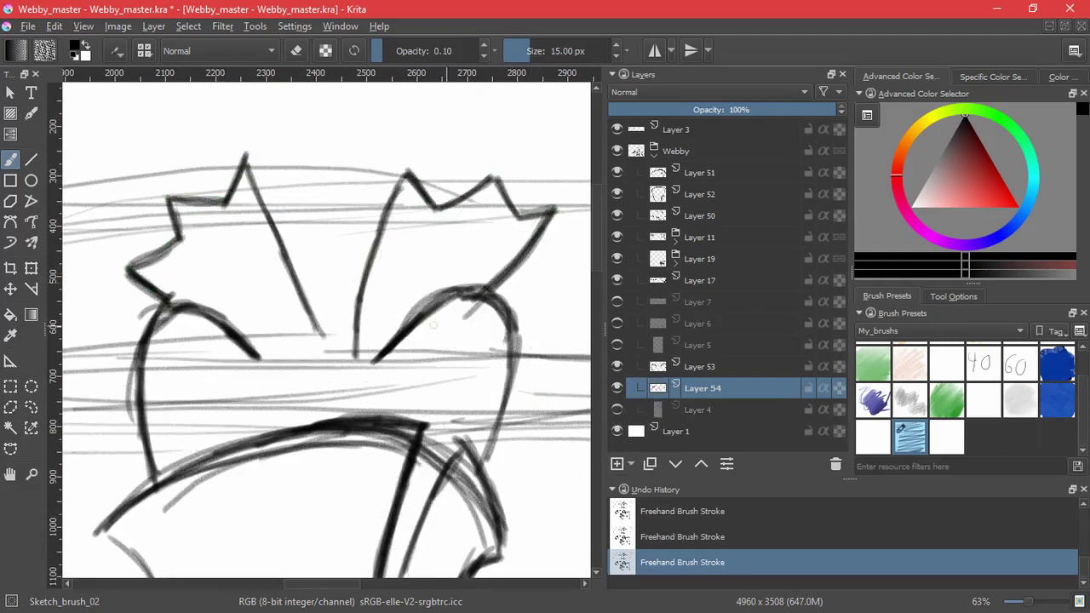
{"action": "left_click", "coordinate": [616, 410]}
{"action": "left_click_drag", "start_coordinate": [230, 380], "coordinate": [258, 439]}
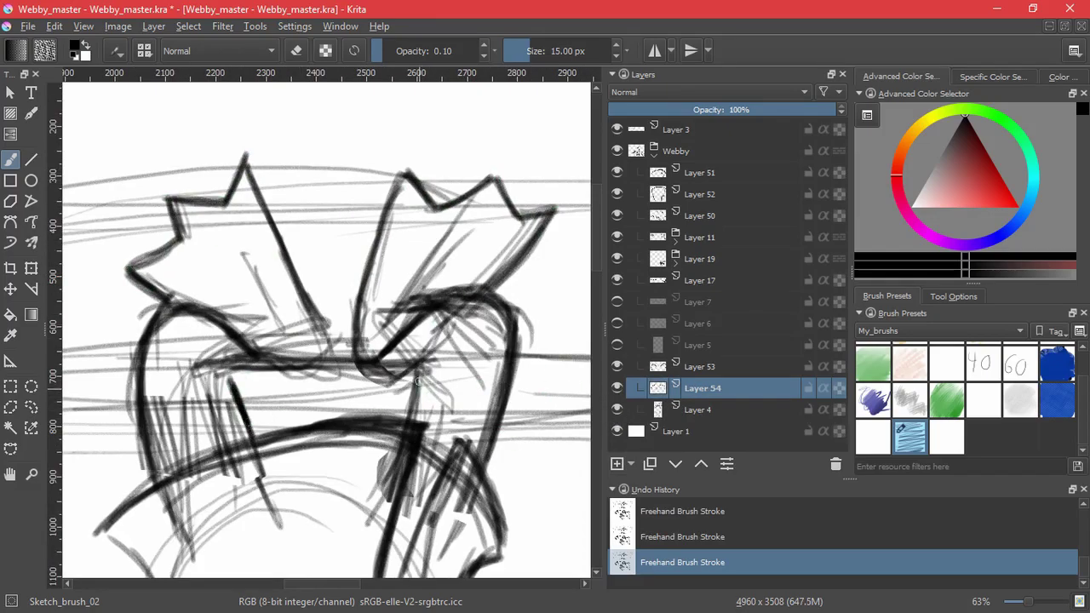
{"action": "left_click_drag", "start_coordinate": [419, 364], "coordinate": [406, 422]}
{"action": "left_click_drag", "start_coordinate": [419, 363], "coordinate": [406, 420]}
{"action": "left_click", "coordinate": [617, 409]}
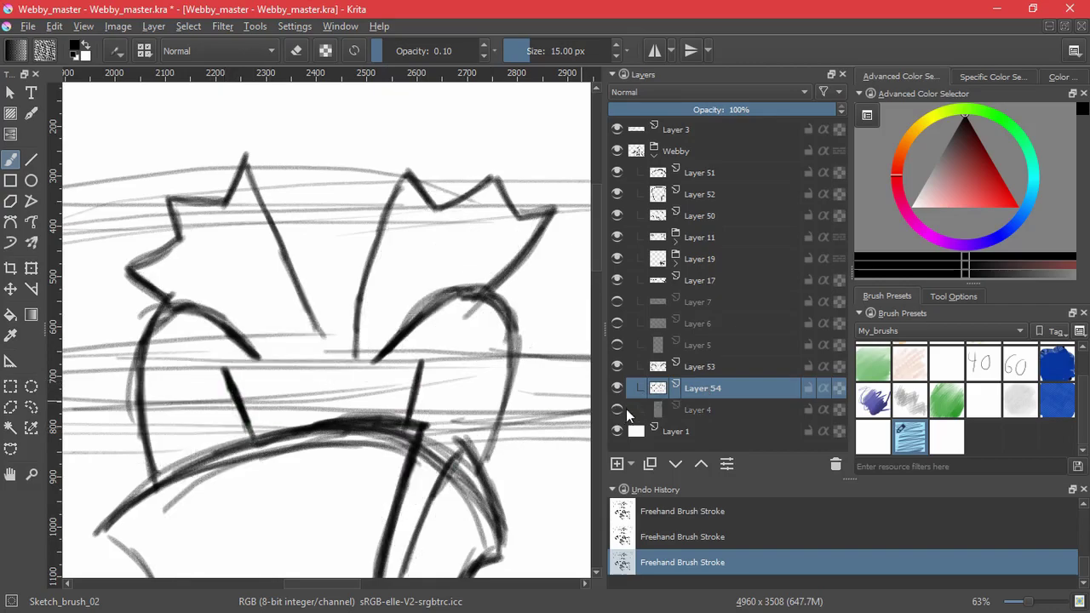
Try to move Layer 53's leg outlines closer to the skirt, and toggle Layers 53 and 54 to compare them.
{"action": "left_click", "coordinate": [681, 376]}
{"action": "key", "text": "t"}
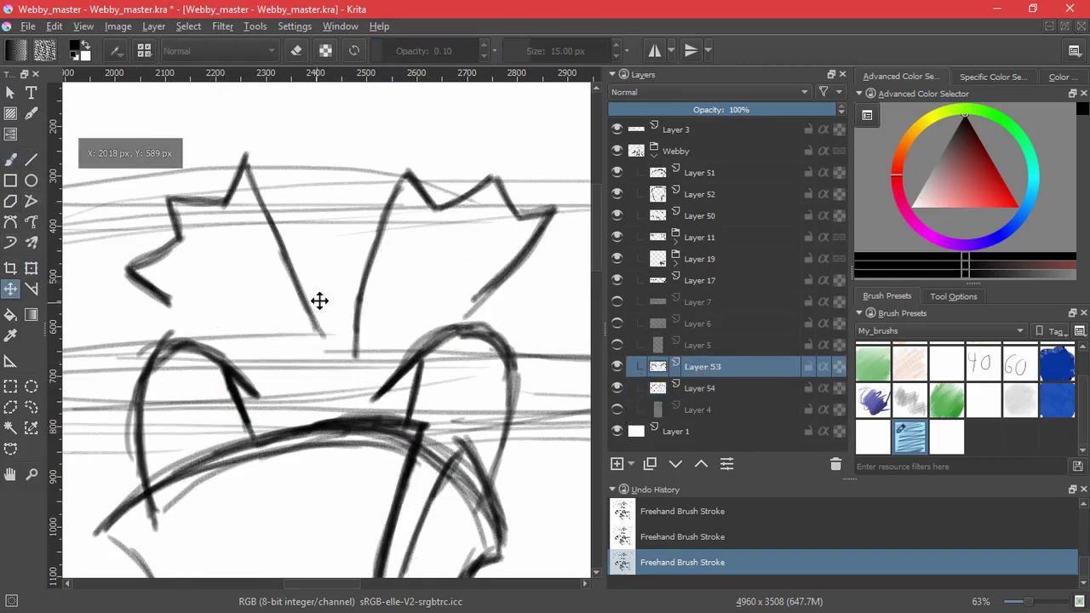
{"action": "left_click", "coordinate": [619, 368]}
{"action": "left_click", "coordinate": [619, 367]}
{"action": "left_click", "coordinate": [617, 389]}
{"action": "left_click", "coordinate": [617, 389]}
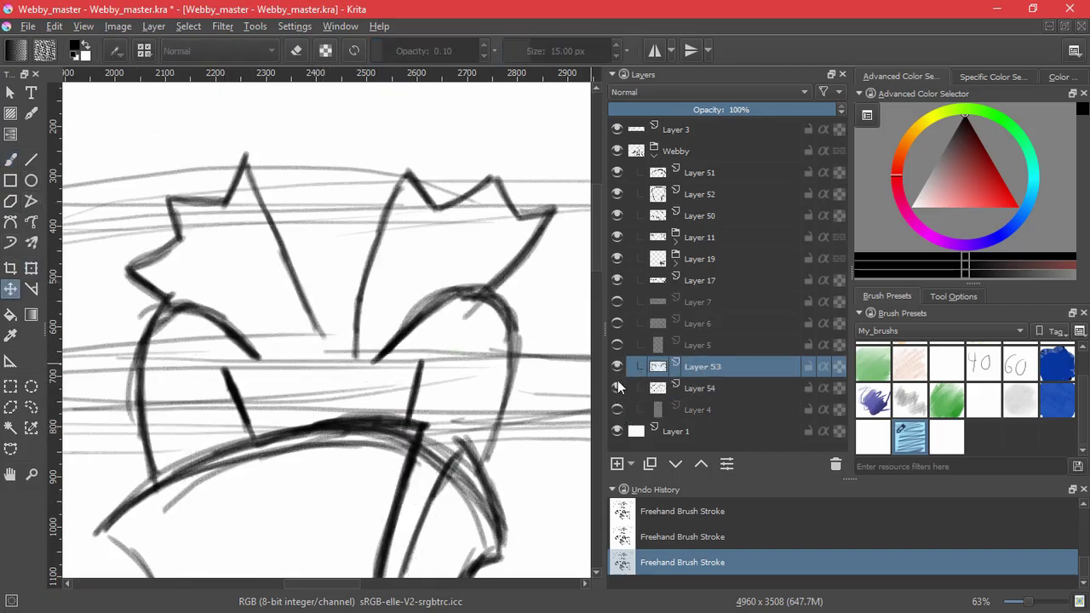
Lasso the two inner leg lines, cut them from Layer 54, paste them as a separate layer, and clear the selection.
{"action": "left_click", "coordinate": [30, 407]}
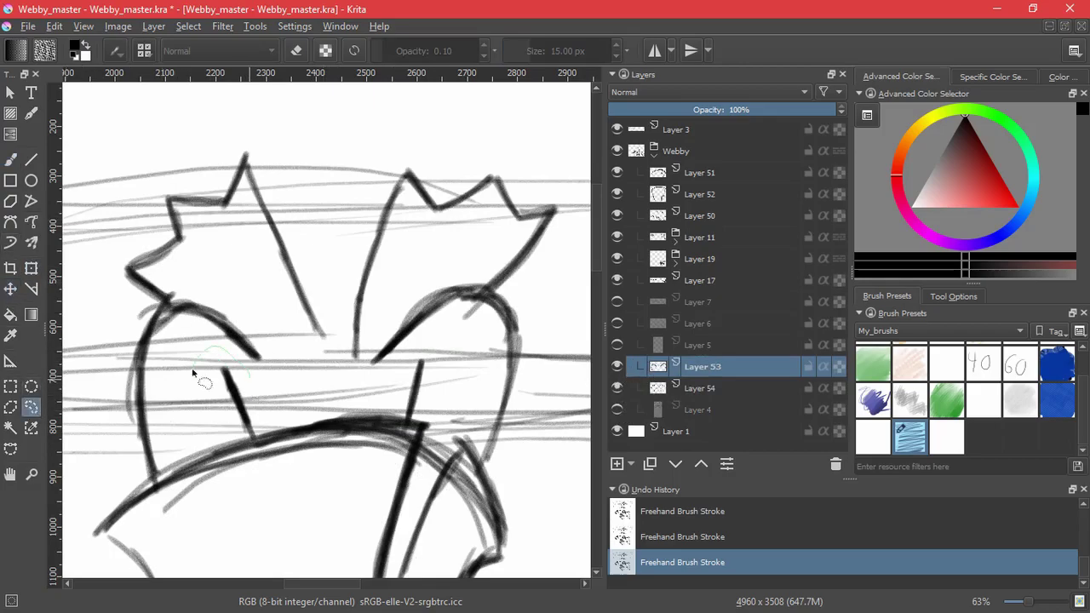
{"action": "mouse_move", "coordinate": [195, 372]}
{"action": "left_mouse_down"}
{"action": "mouse_move", "coordinate": [275, 378]}
{"action": "mouse_move", "coordinate": [248, 374]}
{"action": "left_mouse_up"}
{"action": "key", "text": "ctrl+x"}
{"action": "left_click", "coordinate": [617, 388]}
{"action": "left_click", "coordinate": [619, 388]}
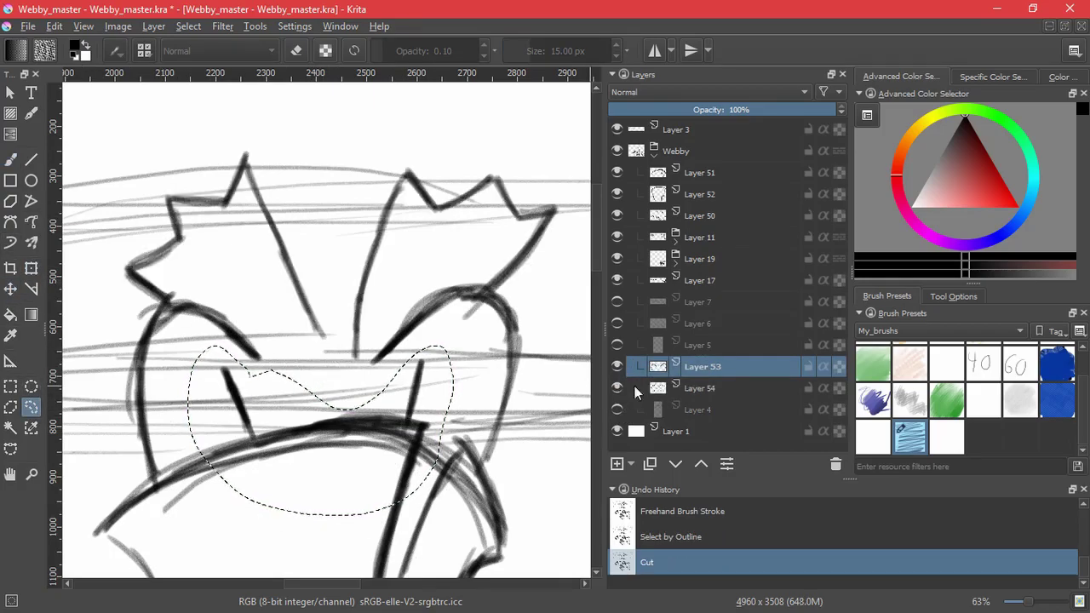
{"action": "key", "text": "Page_Down"}
{"action": "key", "text": "ctrl+x"}
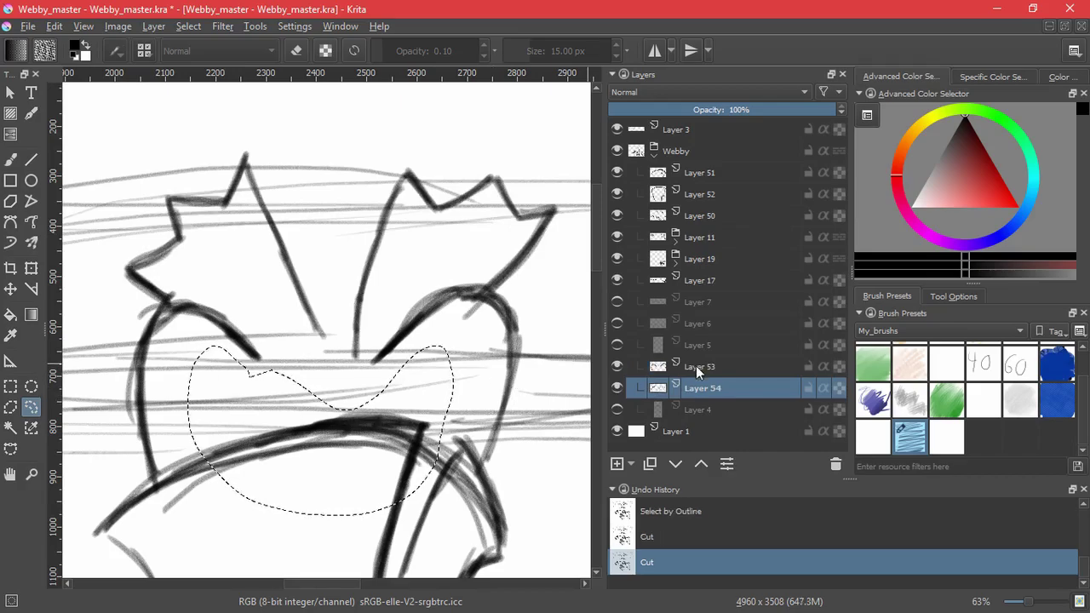
{"action": "key", "text": "ctrl+v"}
{"action": "left_click", "coordinate": [188, 26]}
{"action": "left_click", "coordinate": [212, 62]}
Move the webbed feet on Layer 54 slightly closer to the knees.
{"action": "left_click", "coordinate": [635, 405]}
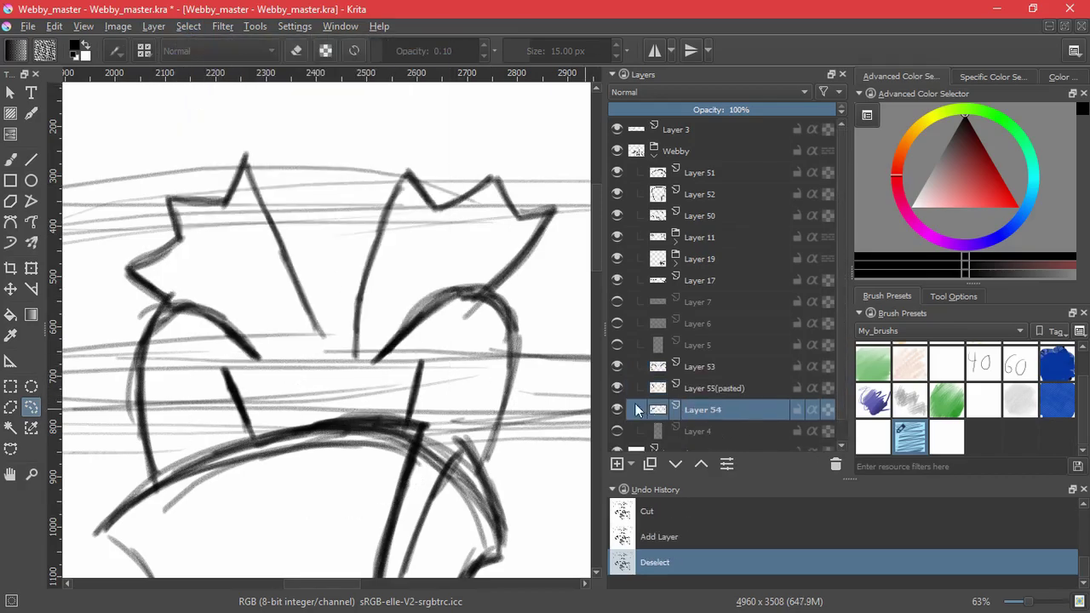
{"action": "left_click", "coordinate": [12, 289]}
{"action": "left_click_drag", "start_coordinate": [280, 270], "coordinate": [272, 304]}
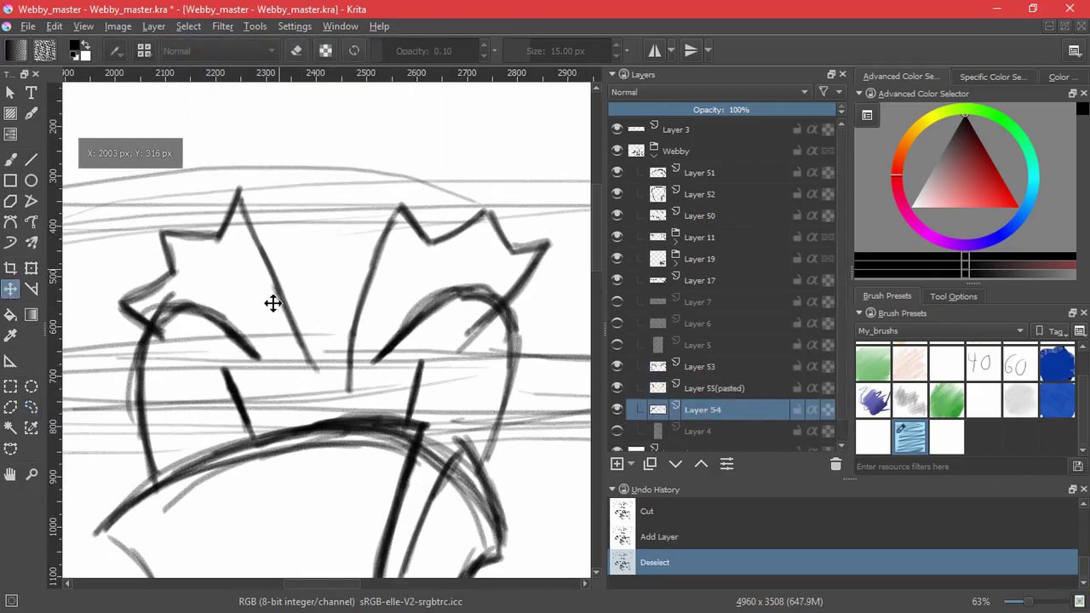
{"action": "left_click", "coordinate": [32, 268]}
{"action": "mouse_move", "coordinate": [336, 181]}
{"action": "left_mouse_down"}
{"action": "mouse_move", "coordinate": [335, 148]}
{"action": "mouse_move", "coordinate": [335, 165]}
{"action": "left_mouse_up"}
{"action": "left_click_drag", "start_coordinate": [554, 280], "coordinate": [515, 280]}
{"action": "left_click_drag", "start_coordinate": [434, 275], "coordinate": [456, 300]}
{"action": "left_click_drag", "start_coordinate": [338, 189], "coordinate": [338, 206]}
{"action": "left_click_drag", "start_coordinate": [340, 266], "coordinate": [328, 262]}
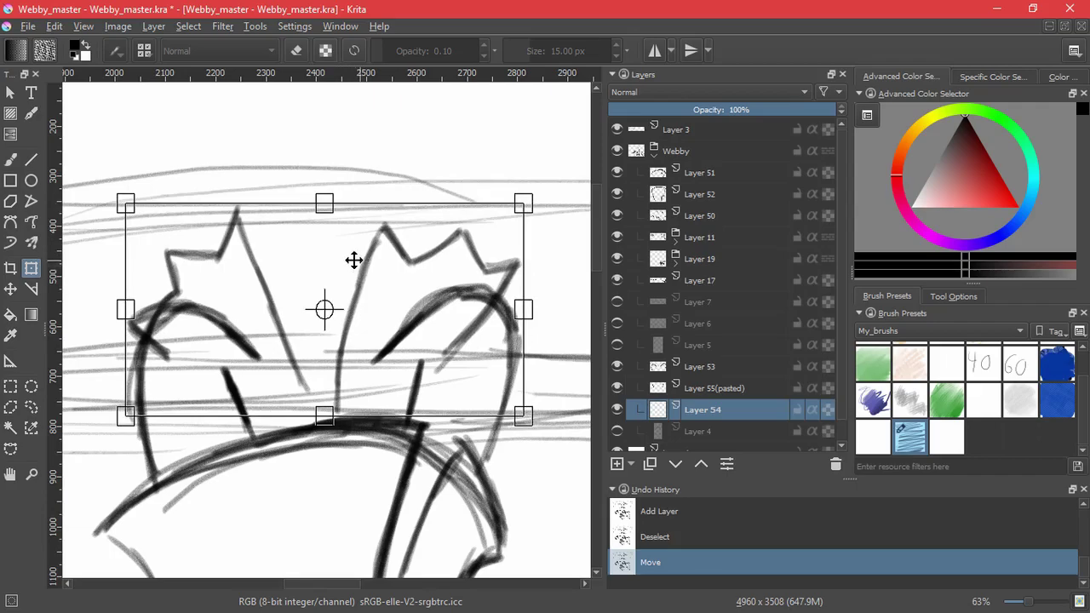
{"action": "key", "text": "Escape"}
Erase the ends of the foot lines on Layer 54 that extend between the legs and overlap the knees.
{"action": "key", "text": "b"}
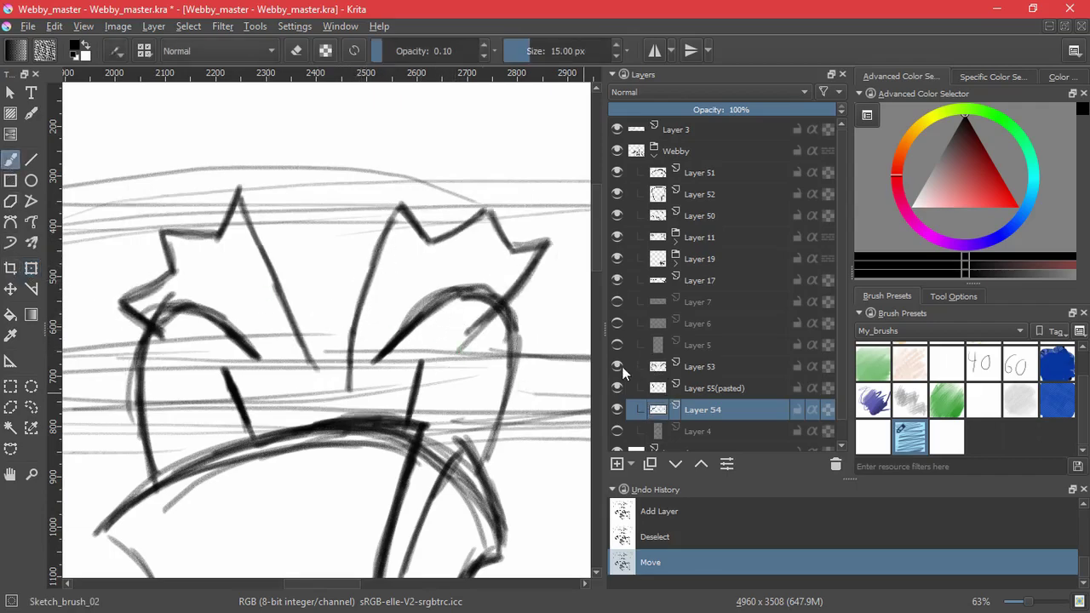
{"action": "left_click", "coordinate": [620, 387]}
{"action": "left_click", "coordinate": [620, 388]}
{"action": "left_click", "coordinate": [619, 410]}
{"action": "left_click", "coordinate": [619, 409]}
{"action": "key", "text": "ctrl+z"}
{"action": "left_click_drag", "start_coordinate": [350, 377], "coordinate": [347, 394]}
{"action": "key", "text": "e"}
{"action": "left_click_drag", "start_coordinate": [347, 352], "coordinate": [349, 366]}
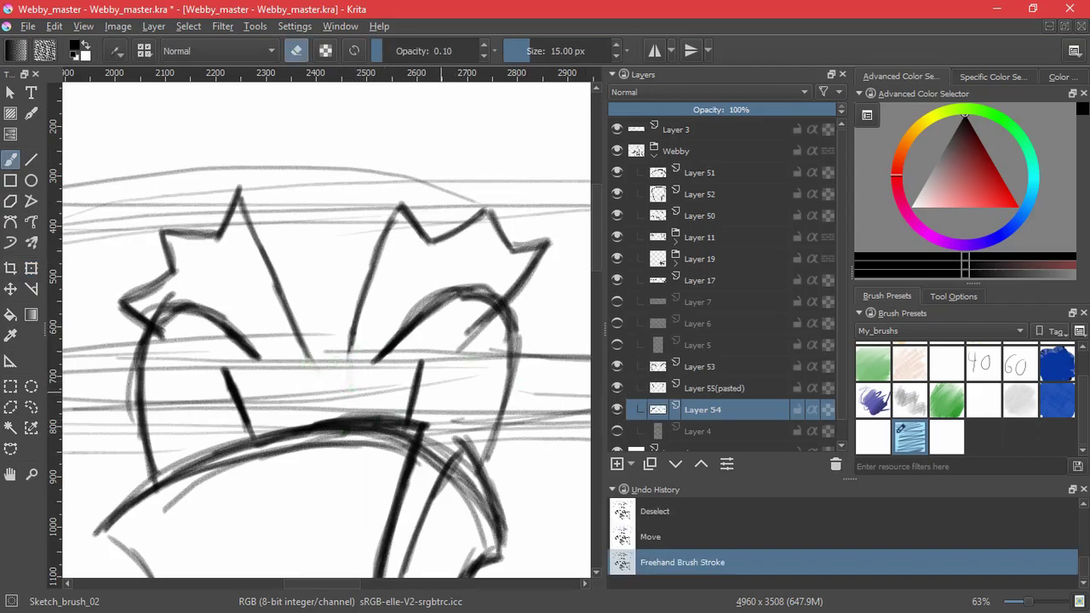
{"action": "left_click_drag", "start_coordinate": [481, 316], "coordinate": [495, 323]}
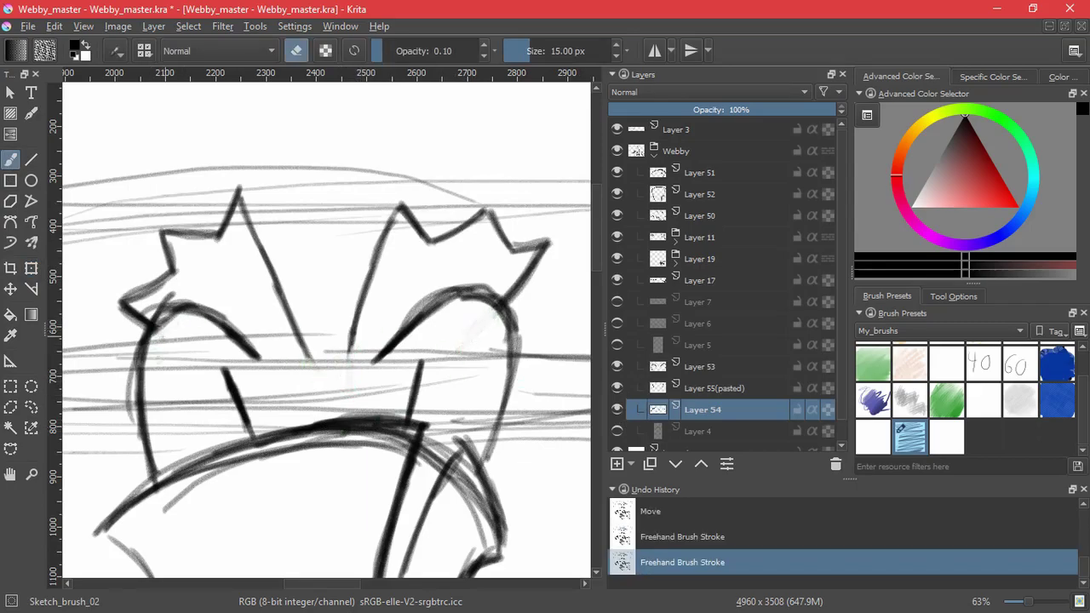
{"action": "left_click_drag", "start_coordinate": [393, 389], "coordinate": [456, 461]}
{"action": "left_click_drag", "start_coordinate": [456, 460], "coordinate": [439, 344]}
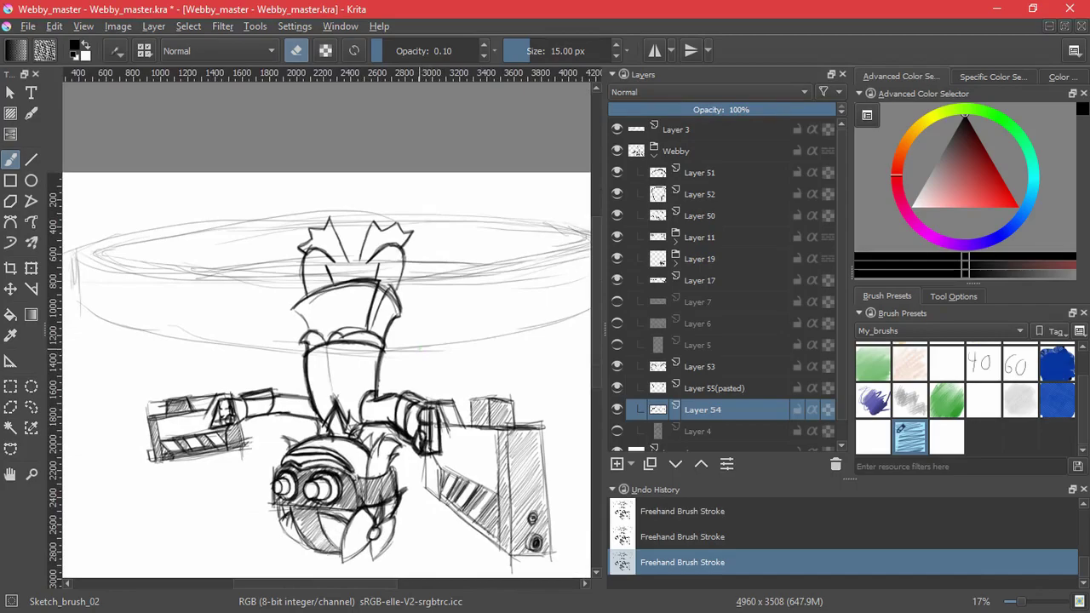
Lasso the left webbed foot on Layer 54, rotate it more upright, scale it down slightly, and fit it over the leg.
{"action": "left_click", "coordinate": [616, 412]}
{"action": "left_click", "coordinate": [615, 411]}
{"action": "left_click", "coordinate": [352, 188], "text": "ctrl"}
{"action": "left_click_drag", "start_coordinate": [350, 200], "coordinate": [349, 127]}
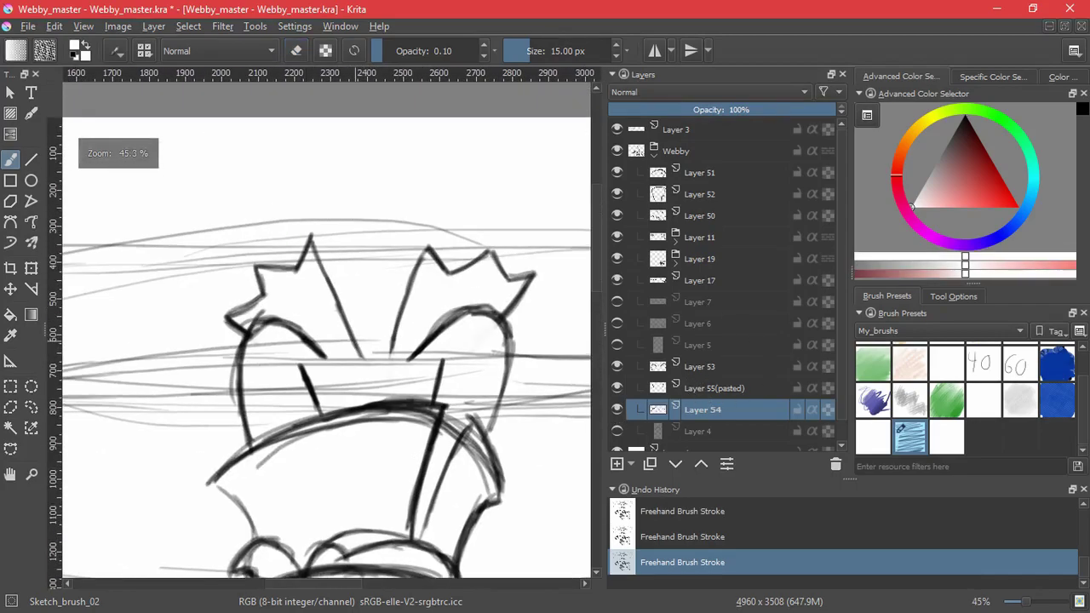
{"action": "key", "text": "d"}
{"action": "key", "text": "e"}
{"action": "left_click", "coordinate": [31, 407]}
{"action": "mouse_move", "coordinate": [316, 198]}
{"action": "left_mouse_down"}
{"action": "mouse_move", "coordinate": [349, 200]}
{"action": "mouse_move", "coordinate": [264, 414]}
{"action": "mouse_move", "coordinate": [202, 360]}
{"action": "mouse_move", "coordinate": [358, 203]}
{"action": "left_mouse_up"}
{"action": "left_click", "coordinate": [293, 423]}
{"action": "key", "text": "ctrl+t"}
{"action": "left_click_drag", "start_coordinate": [426, 189], "coordinate": [429, 246]}
{"action": "mouse_move", "coordinate": [340, 302]}
{"action": "left_mouse_down"}
{"action": "mouse_move", "coordinate": [346, 287]}
{"action": "mouse_move", "coordinate": [351, 323]}
{"action": "mouse_move", "coordinate": [389, 319]}
{"action": "left_mouse_up"}
{"action": "mouse_move", "coordinate": [350, 316]}
{"action": "left_mouse_down"}
{"action": "mouse_move", "coordinate": [369, 333]}
{"action": "mouse_move", "coordinate": [357, 307]}
{"action": "left_mouse_up"}
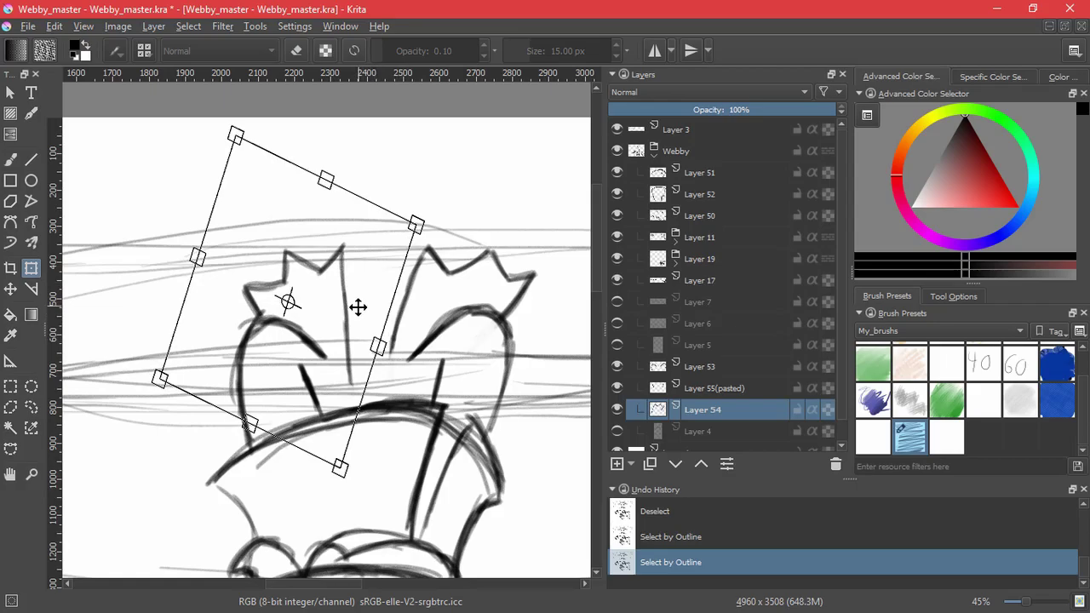
{"action": "left_click_drag", "start_coordinate": [342, 466], "coordinate": [339, 438]}
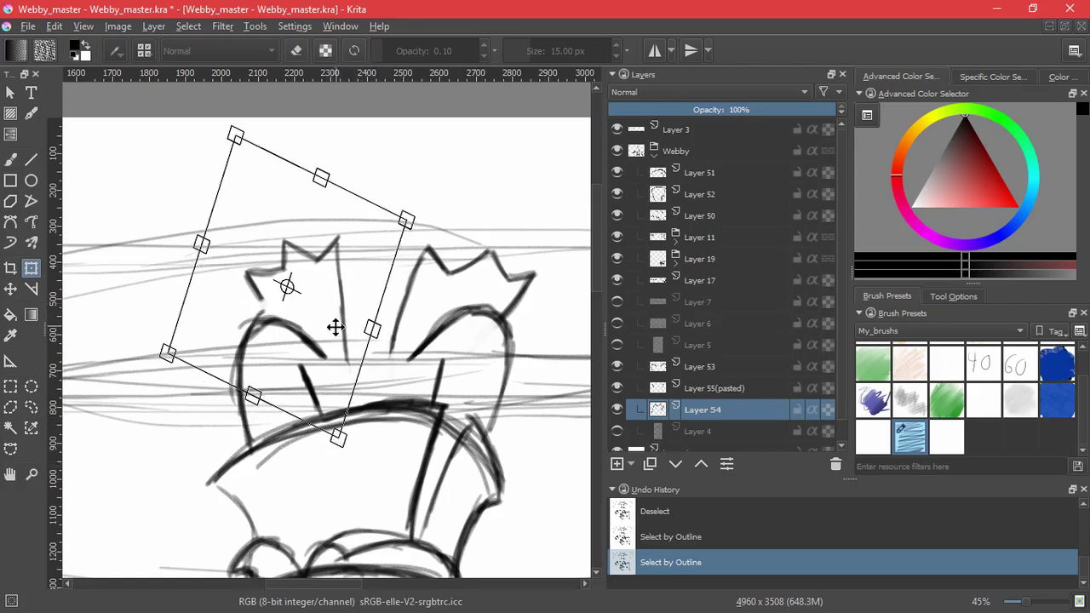
{"action": "left_click_drag", "start_coordinate": [336, 327], "coordinate": [340, 331]}
{"action": "key", "text": "Return"}
Lasso the right webbed foot, rotate it more upright and narrow it slightly over its leg, and clear the selection.
{"action": "left_click", "coordinate": [31, 409]}
{"action": "mouse_move", "coordinate": [409, 222]}
{"action": "left_mouse_down"}
{"action": "mouse_move", "coordinate": [569, 218]}
{"action": "mouse_move", "coordinate": [397, 243]}
{"action": "left_mouse_up"}
{"action": "left_click", "coordinate": [30, 270]}
{"action": "left_click_drag", "start_coordinate": [531, 181], "coordinate": [517, 181]}
{"action": "left_click_drag", "start_coordinate": [396, 289], "coordinate": [400, 307]}
{"action": "left_click_drag", "start_coordinate": [490, 267], "coordinate": [471, 271]}
{"action": "key", "text": "Return"}
{"action": "scroll", "coordinate": [446, 304], "scroll_direction": "down", "scroll_amount": 4}
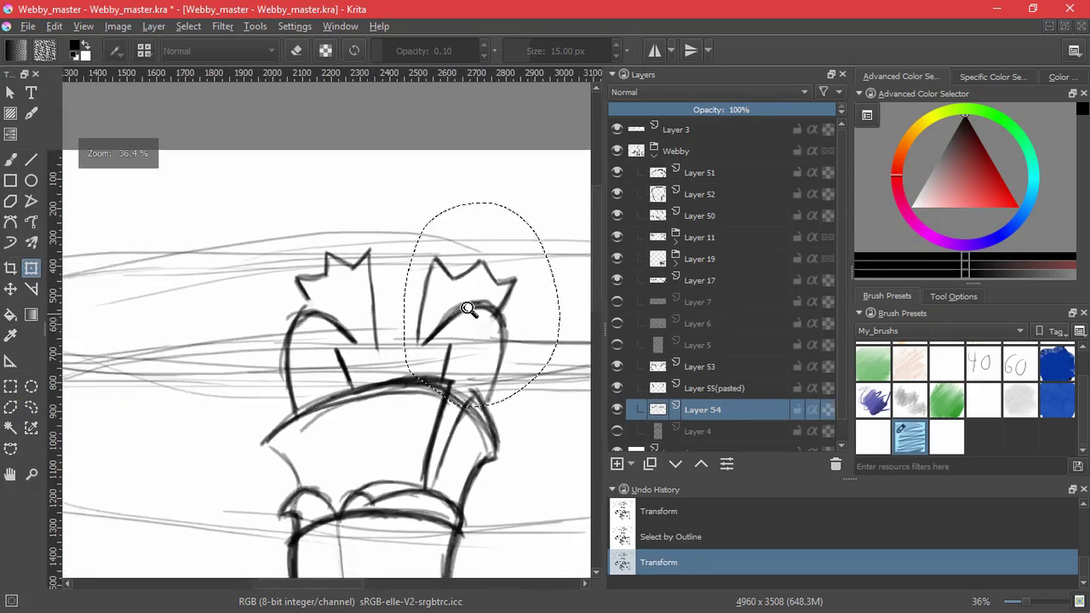
{"action": "left_click", "coordinate": [188, 25]}
{"action": "left_click", "coordinate": [184, 62]}
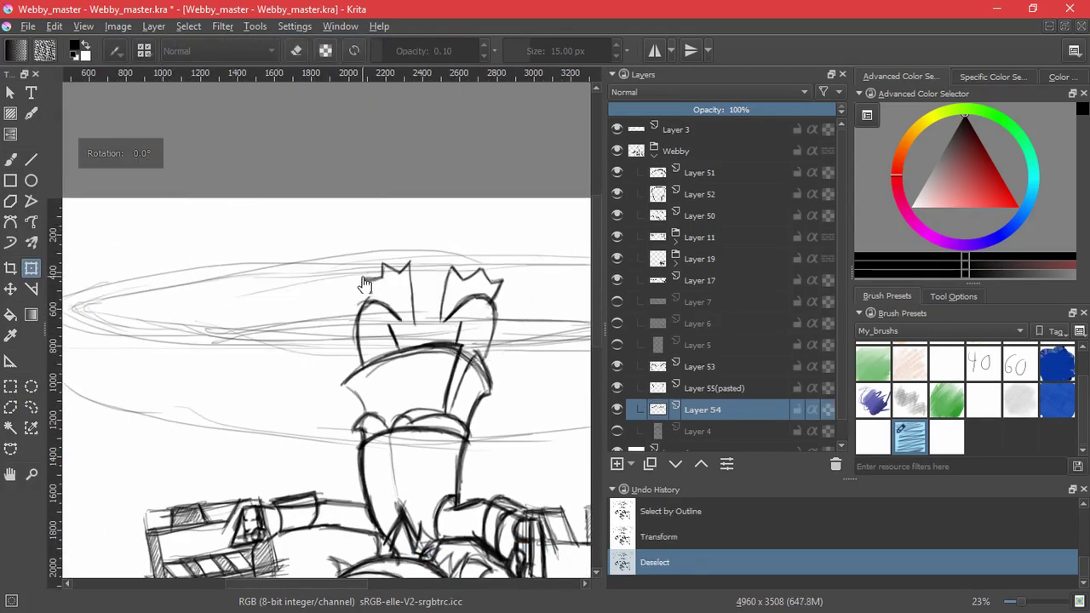
{"action": "key", "text": "2"}
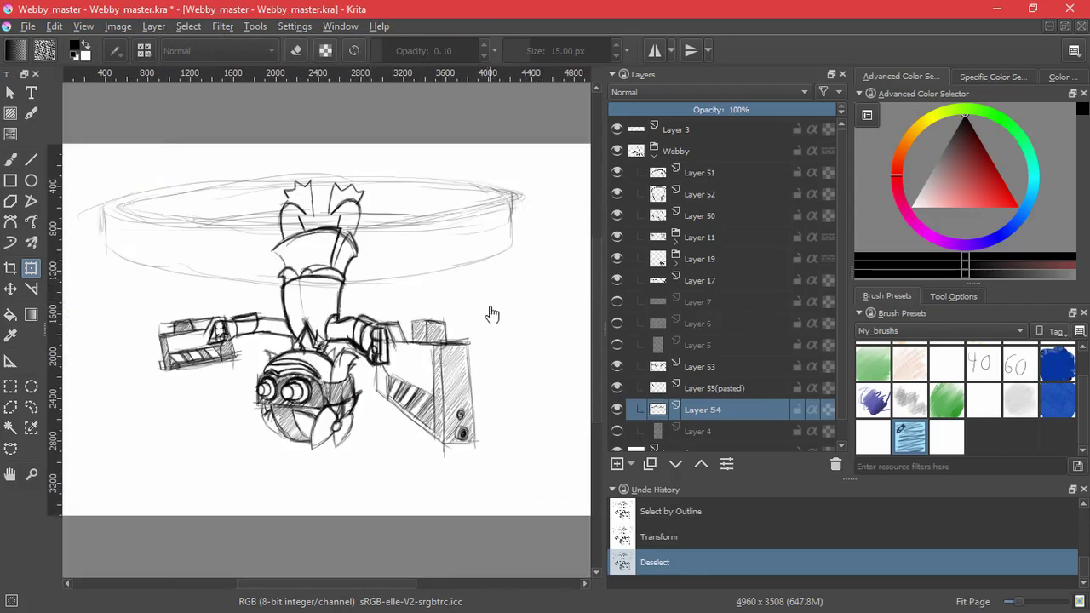
Lasso the left webbed foot again and rotate it further so its inner line leans inward, shifting it to fit the leg.
{"action": "scroll", "coordinate": [316, 215], "scroll_direction": "up", "scroll_amount": 5}
{"action": "left_click_drag", "start_coordinate": [351, 139], "coordinate": [373, 267]}
{"action": "left_click", "coordinate": [32, 407]}
{"action": "left_click_drag", "start_coordinate": [324, 207], "coordinate": [343, 237]}
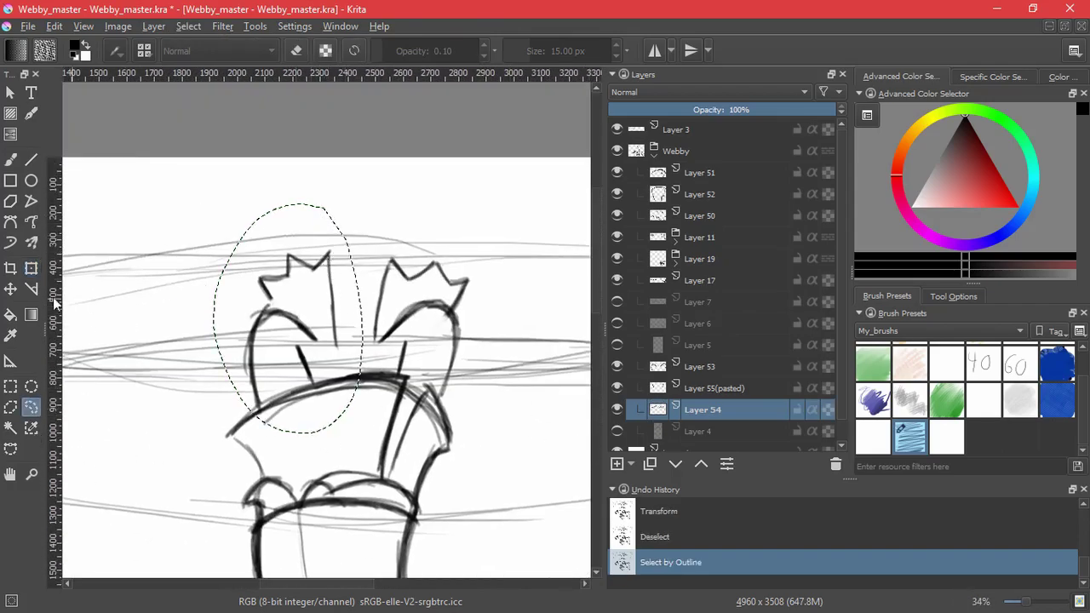
{"action": "key", "text": "ctrl+t"}
{"action": "mouse_move", "coordinate": [288, 434]}
{"action": "left_mouse_down"}
{"action": "mouse_move", "coordinate": [287, 411]}
{"action": "mouse_move", "coordinate": [287, 428]}
{"action": "left_mouse_up"}
{"action": "mouse_move", "coordinate": [328, 344]}
{"action": "left_mouse_down"}
{"action": "mouse_move", "coordinate": [333, 316]}
{"action": "mouse_move", "coordinate": [357, 332]}
{"action": "mouse_move", "coordinate": [339, 338]}
{"action": "mouse_move", "coordinate": [339, 325]}
{"action": "left_mouse_up"}
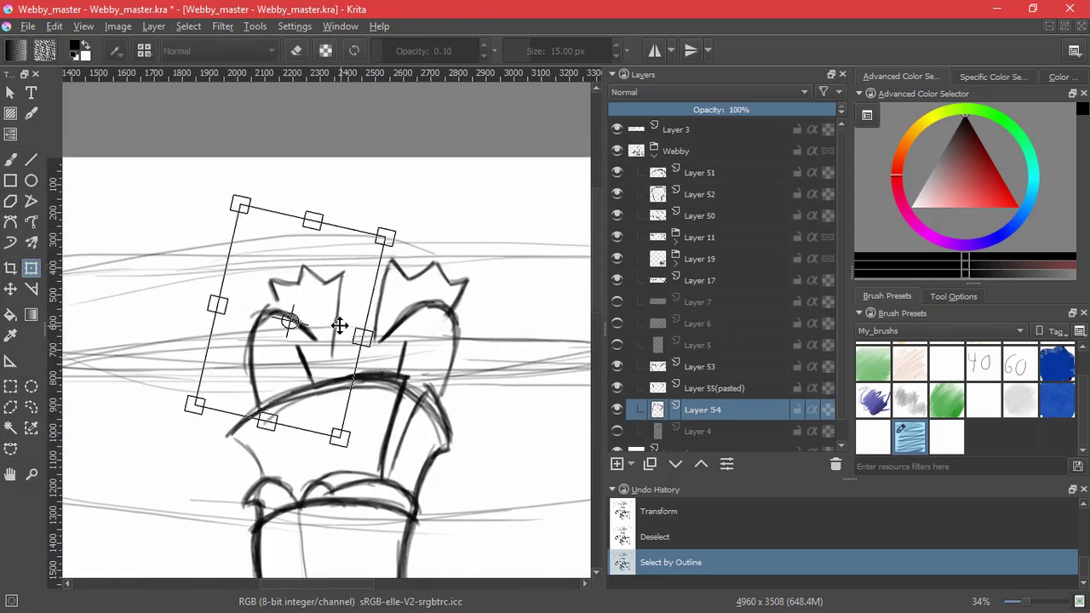
{"action": "key", "text": "Return"}
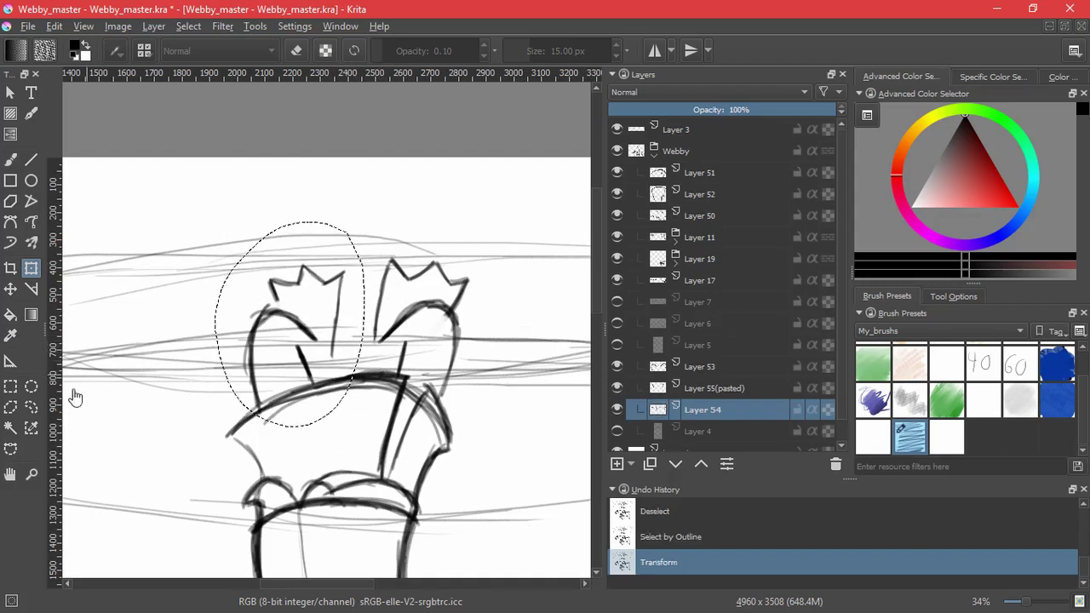
Lasso the right webbed foot, rotate it to mirror the left foot, narrow it slightly, and move it inward.
{"action": "left_click", "coordinate": [31, 407]}
{"action": "mouse_move", "coordinate": [465, 230]}
{"action": "left_mouse_down"}
{"action": "mouse_move", "coordinate": [358, 345]}
{"action": "mouse_move", "coordinate": [491, 282]}
{"action": "left_mouse_up"}
{"action": "left_click_drag", "start_coordinate": [428, 471], "coordinate": [471, 462]}
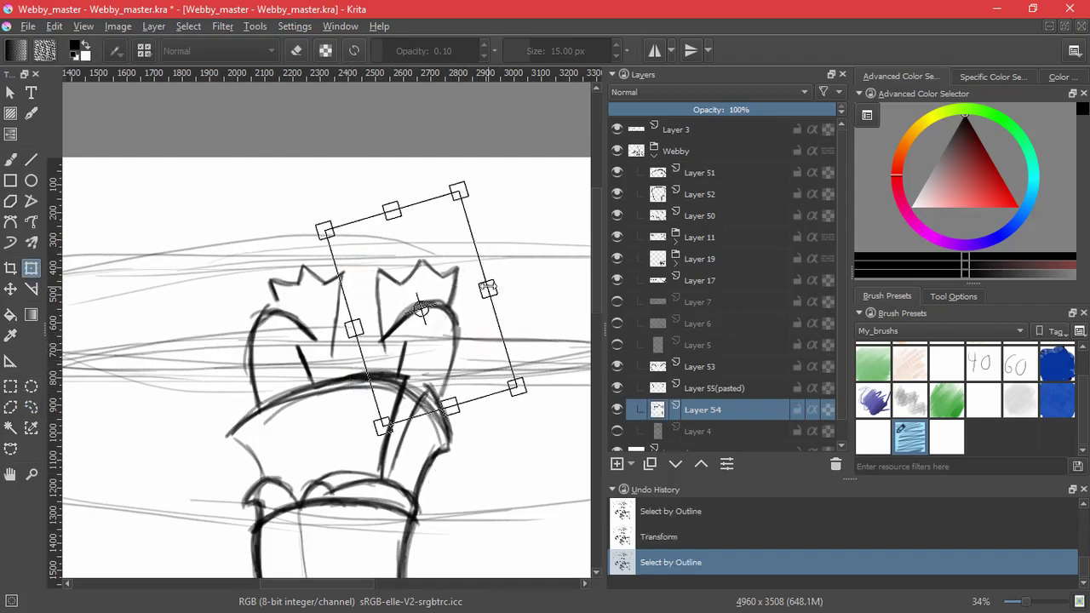
{"action": "left_click_drag", "start_coordinate": [488, 288], "coordinate": [476, 291]}
{"action": "left_click_drag", "start_coordinate": [480, 333], "coordinate": [447, 359]}
{"action": "key", "text": "Return"}
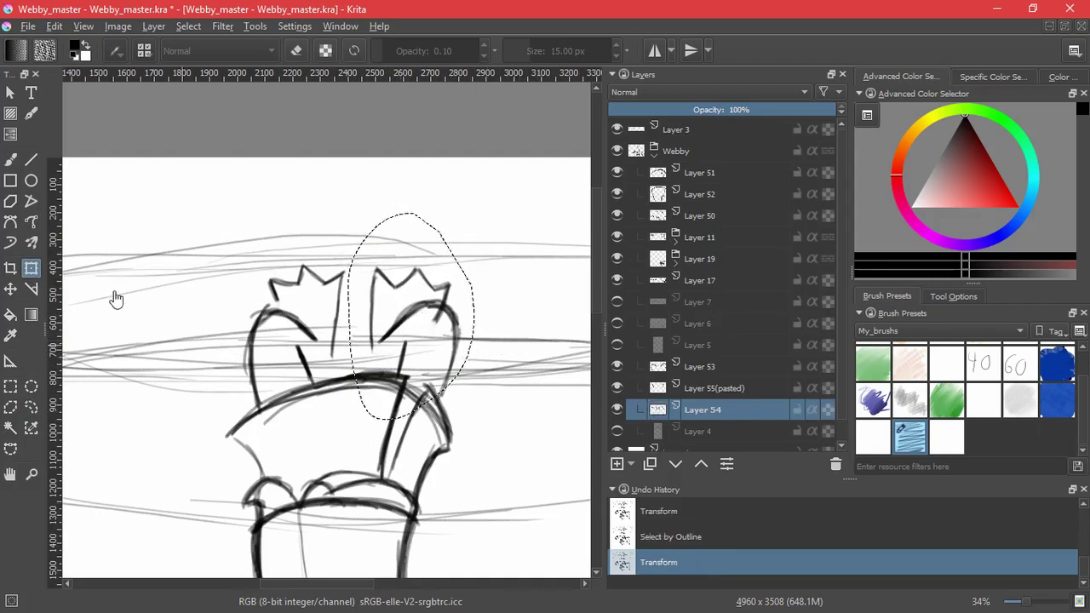
Clear the selection, erase the foot lines overlapping the legs, and extend the left foot's outer line to meet its leg.
{"action": "key", "text": "b"}
{"action": "key", "text": "ctrl+shift+a"}
{"action": "left_click_drag", "start_coordinate": [439, 322], "coordinate": [440, 322]}
{"action": "key", "text": "ctrl+z"}
{"action": "key", "text": "ctrl+z"}
{"action": "key", "text": "e"}
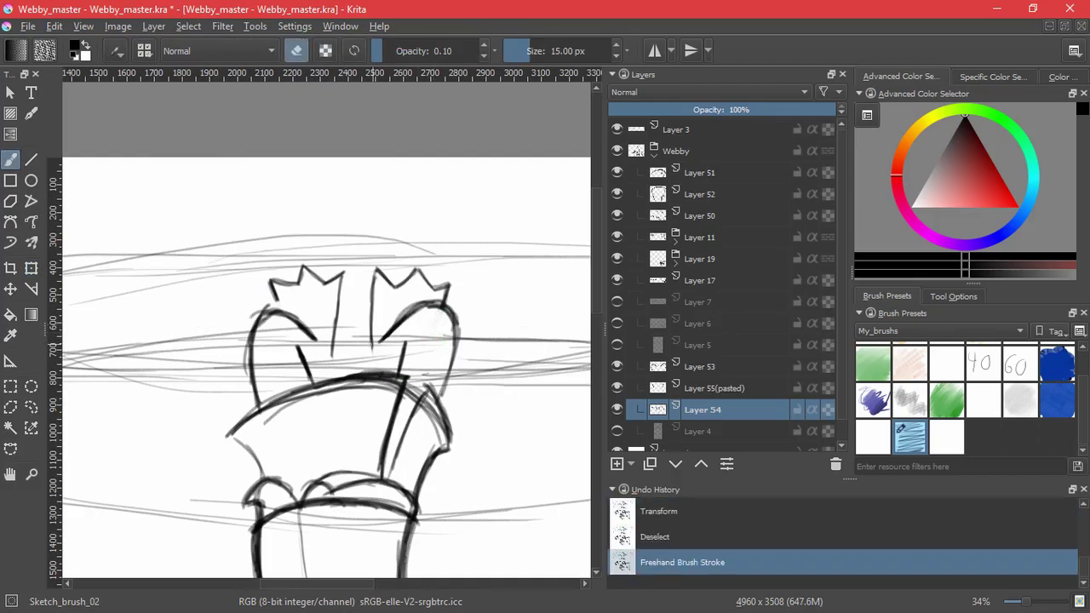
{"action": "key", "text": "e"}
{"action": "left_click_drag", "start_coordinate": [284, 315], "coordinate": [274, 289]}
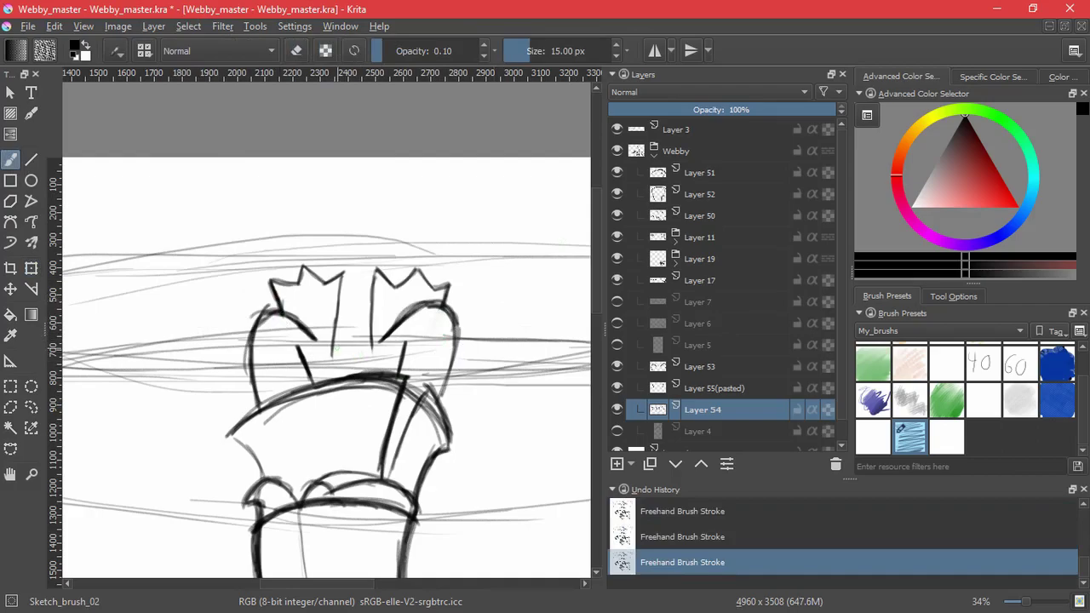
{"action": "key", "text": "e"}
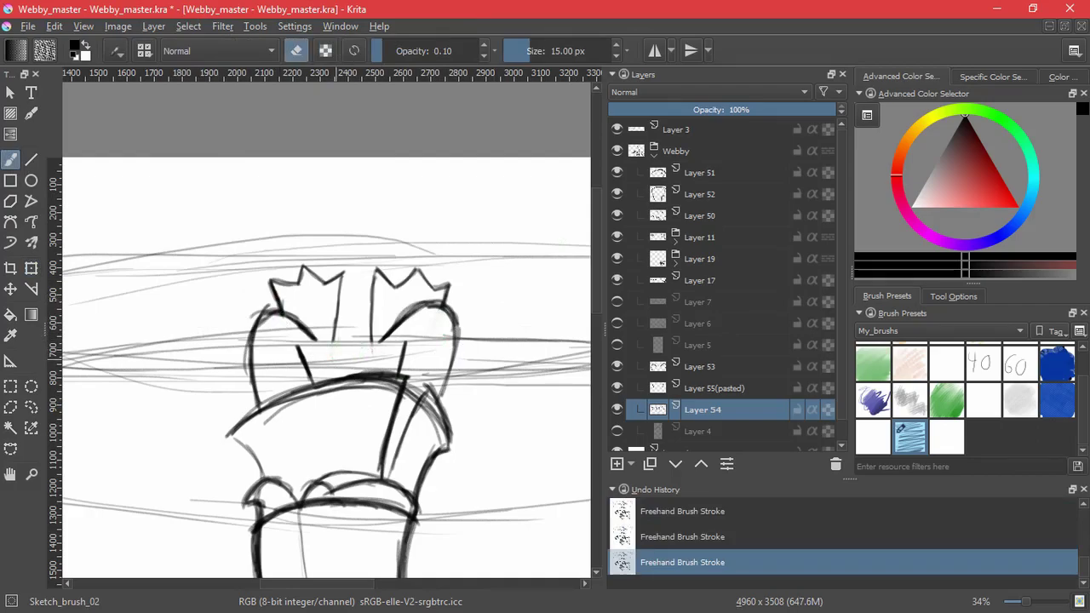
{"action": "scroll", "coordinate": [400, 195], "scroll_direction": "down", "scroll_amount": 3}
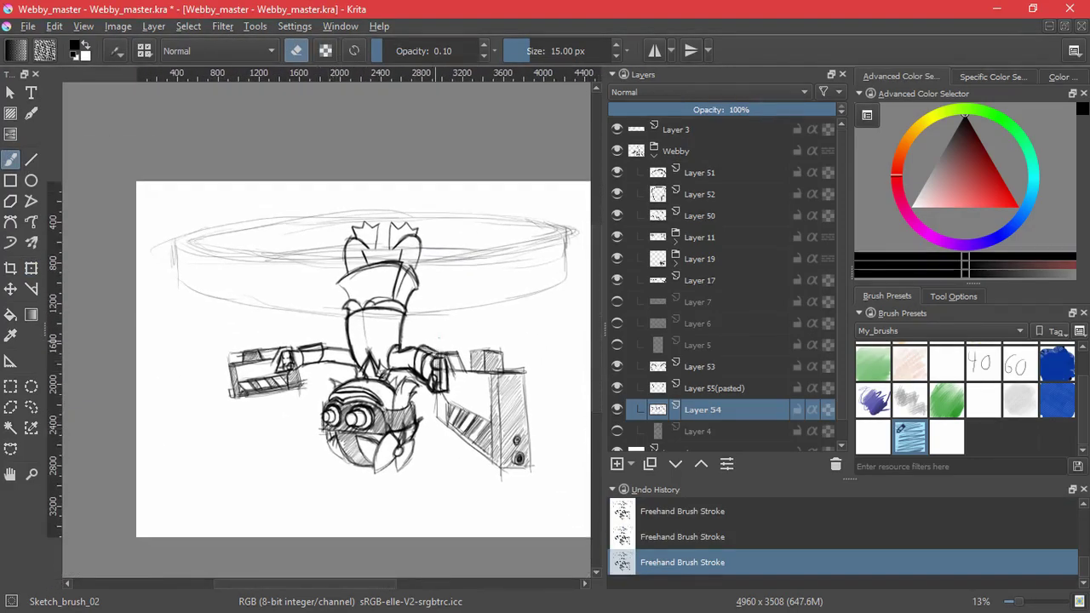
{"action": "left_click_drag", "start_coordinate": [451, 327], "coordinate": [442, 344]}
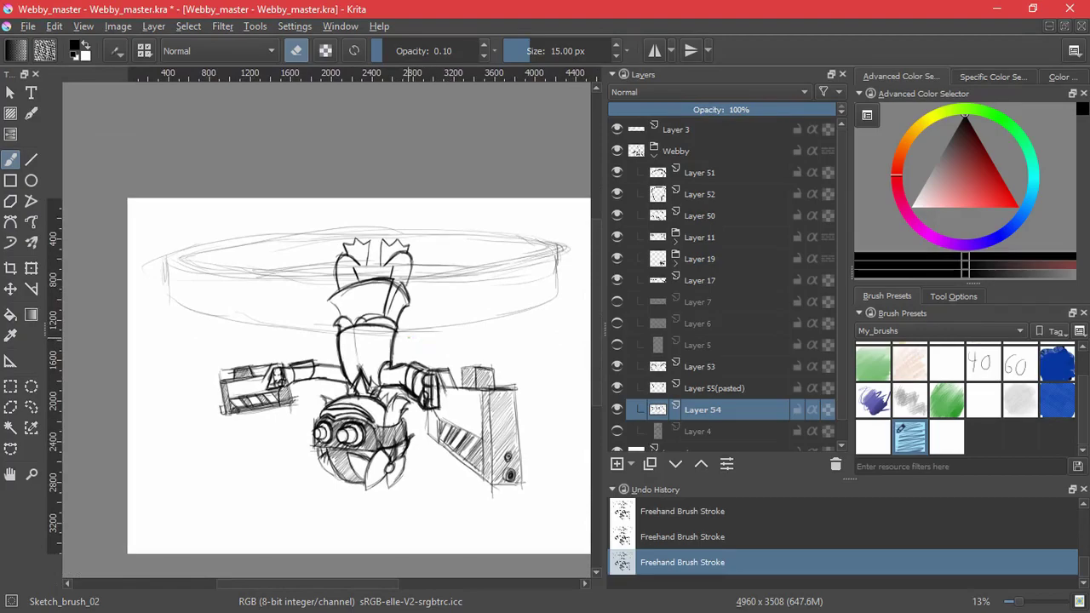
{"action": "key", "text": "2"}
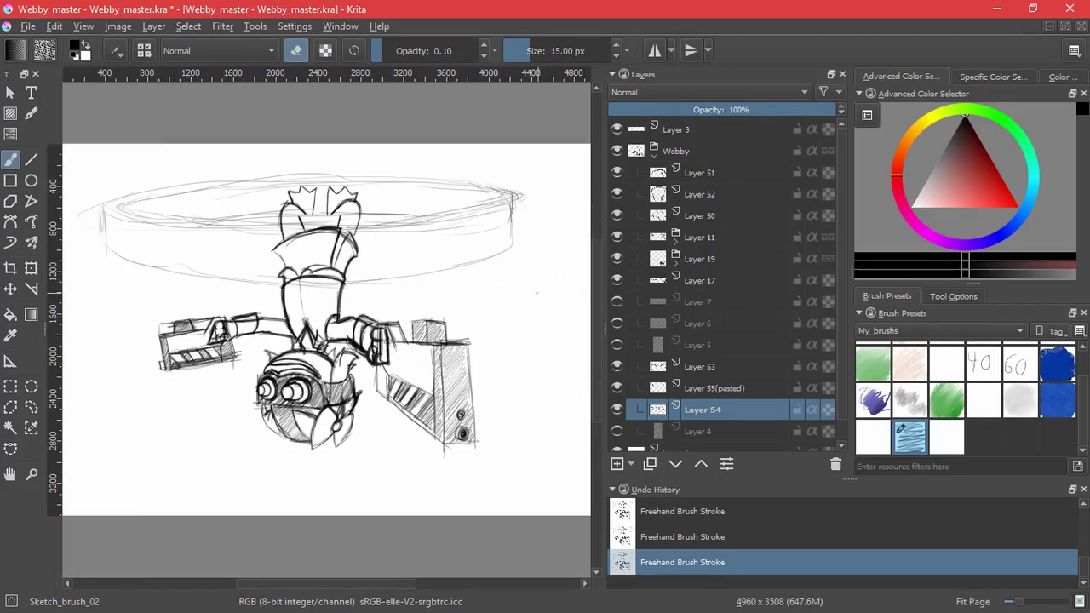
Collapse the Webby group, add a paint layer beneath it, and set the brush colour to #5a71a3.
{"action": "left_click", "coordinate": [654, 155]}
{"action": "left_click", "coordinate": [673, 173]}
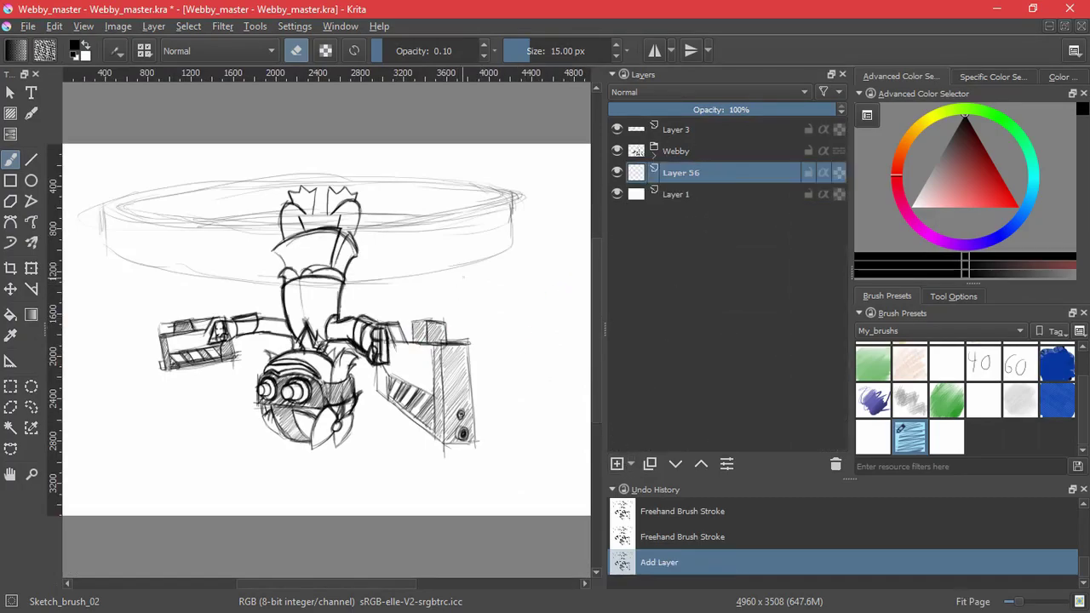
{"action": "left_click_drag", "start_coordinate": [476, 271], "coordinate": [526, 424]}
{"action": "key", "text": "ctrl+z"}
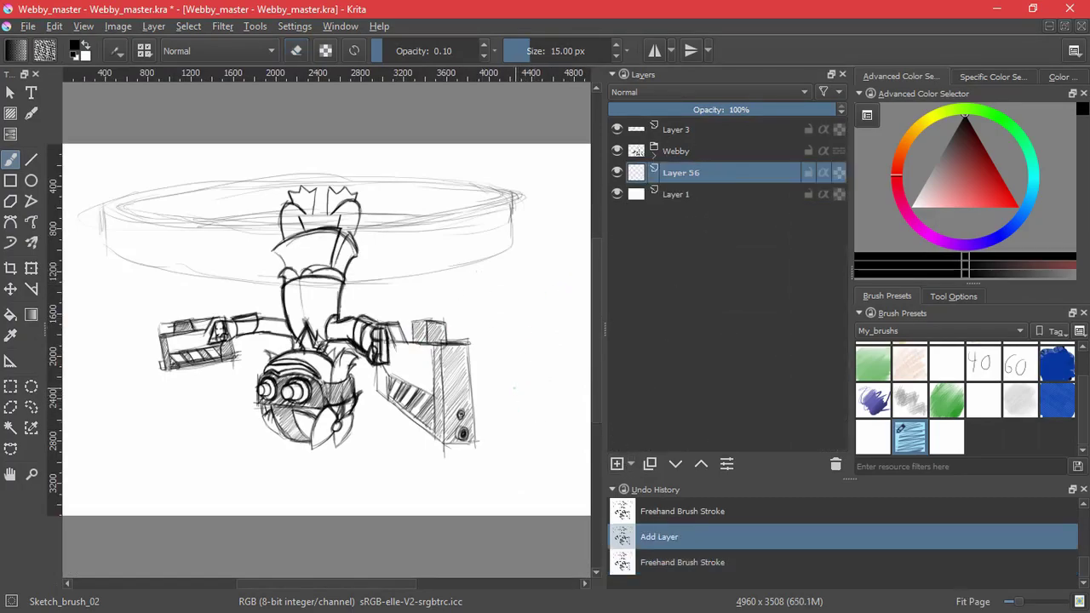
{"action": "left_click", "coordinate": [996, 79]}
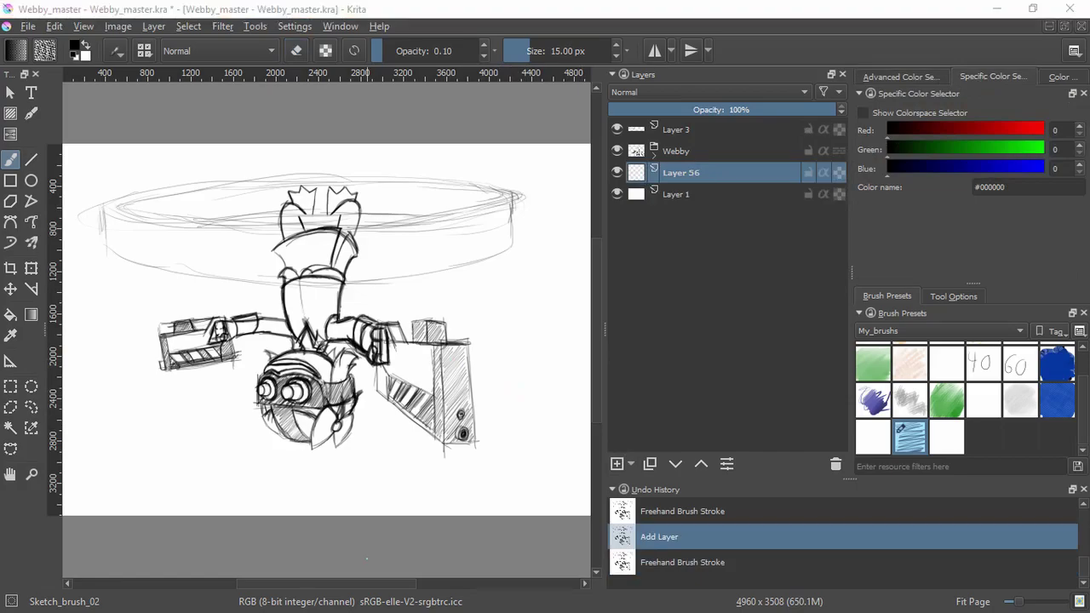
{"action": "left_click", "coordinate": [1037, 192]}
{"action": "type", "text": "#5a71a3"}
{"action": "key", "text": "Return"}
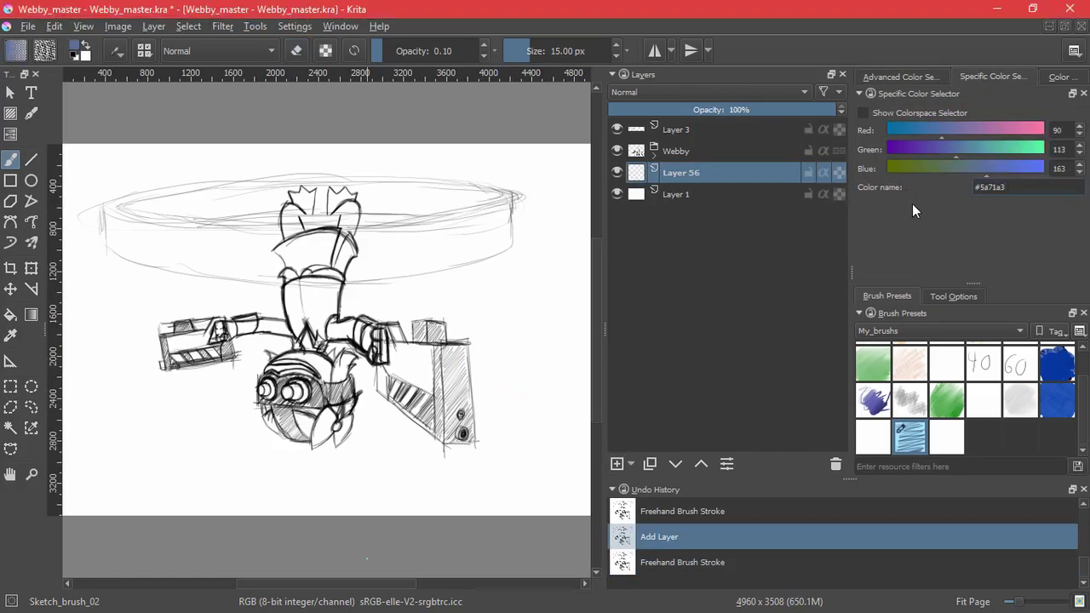
{"action": "left_click_drag", "start_coordinate": [364, 297], "coordinate": [388, 283]}
{"action": "key", "text": "ctrl+z"}
Hatch the torso's vest area on Layer 56 with diagonal blue strokes, staying inside the outline.
{"action": "scroll", "coordinate": [321, 317], "scroll_direction": "up", "scroll_amount": 4}
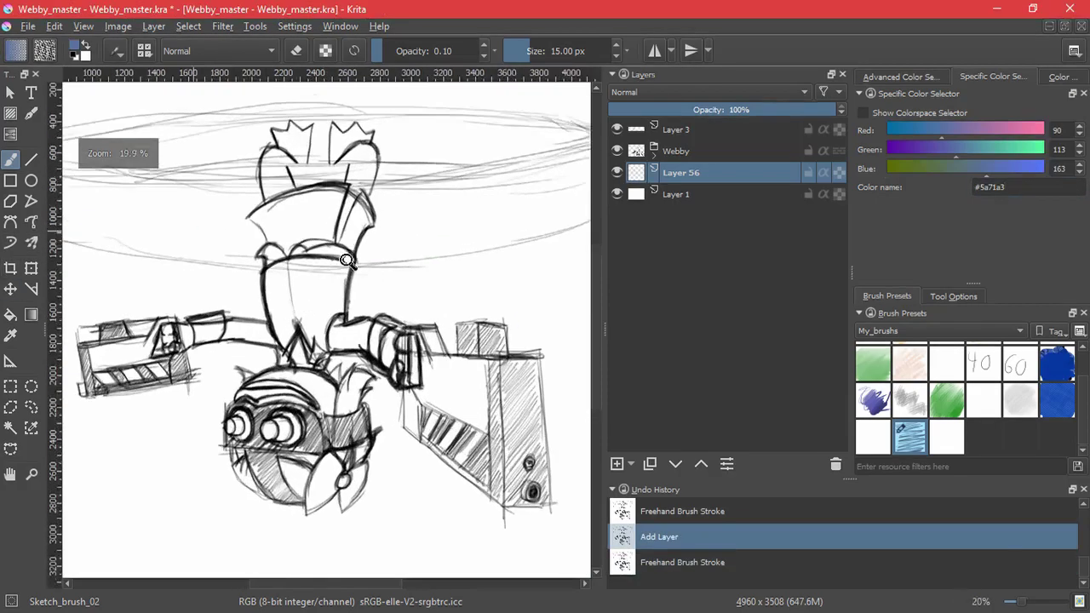
{"action": "mouse_move", "coordinate": [176, 198]}
{"action": "left_mouse_down"}
{"action": "mouse_move", "coordinate": [203, 180]}
{"action": "mouse_move", "coordinate": [298, 167]}
{"action": "left_mouse_up"}
{"action": "mouse_move", "coordinate": [194, 334]}
{"action": "left_mouse_down"}
{"action": "mouse_move", "coordinate": [324, 170]}
{"action": "mouse_move", "coordinate": [337, 176]}
{"action": "mouse_move", "coordinate": [219, 389]}
{"action": "left_mouse_up"}
{"action": "mouse_move", "coordinate": [359, 189]}
{"action": "left_mouse_down"}
{"action": "mouse_move", "coordinate": [259, 335]}
{"action": "mouse_move", "coordinate": [293, 274]}
{"action": "mouse_move", "coordinate": [218, 330]}
{"action": "mouse_move", "coordinate": [189, 307]}
{"action": "mouse_move", "coordinate": [176, 230]}
{"action": "left_mouse_up"}
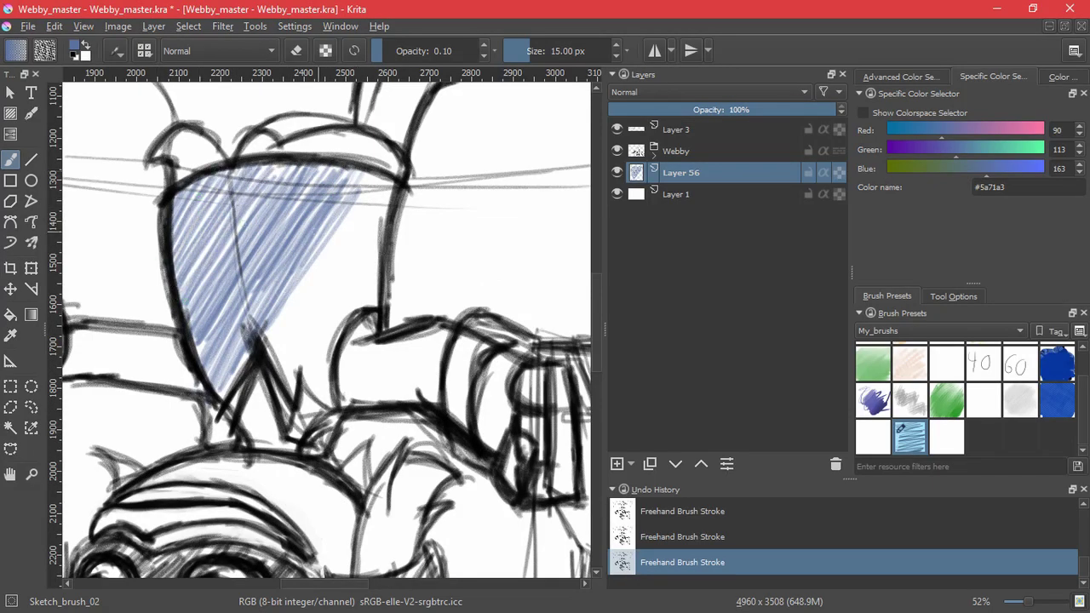
{"action": "mouse_move", "coordinate": [300, 257]}
{"action": "left_mouse_down"}
{"action": "mouse_move", "coordinate": [361, 186]}
{"action": "mouse_move", "coordinate": [392, 196]}
{"action": "mouse_move", "coordinate": [379, 254]}
{"action": "left_mouse_up"}
{"action": "key", "text": "ctrl+z"}
{"action": "key", "text": "ctrl+z"}
{"action": "mouse_move", "coordinate": [349, 179]}
{"action": "left_mouse_down"}
{"action": "mouse_move", "coordinate": [281, 319]}
{"action": "mouse_move", "coordinate": [379, 192]}
{"action": "mouse_move", "coordinate": [268, 359]}
{"action": "left_mouse_up"}
{"action": "left_click_drag", "start_coordinate": [388, 226], "coordinate": [273, 367]}
{"action": "left_click_drag", "start_coordinate": [387, 255], "coordinate": [277, 393]}
{"action": "mouse_move", "coordinate": [336, 342]}
{"action": "left_mouse_down"}
{"action": "mouse_move", "coordinate": [300, 398]}
{"action": "mouse_move", "coordinate": [315, 410]}
{"action": "left_mouse_up"}
{"action": "scroll", "coordinate": [377, 303], "scroll_direction": "down", "scroll_amount": 5}
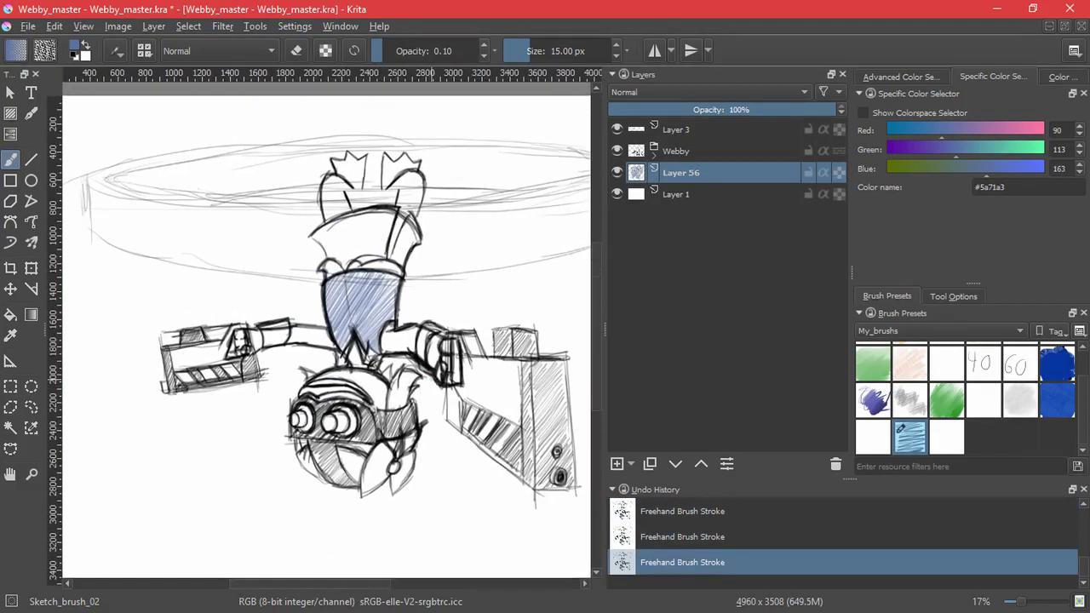
Add a new paint layer above Layer 56 and set the brush colour to #ffcdd8.
{"action": "left_click", "coordinate": [624, 465]}
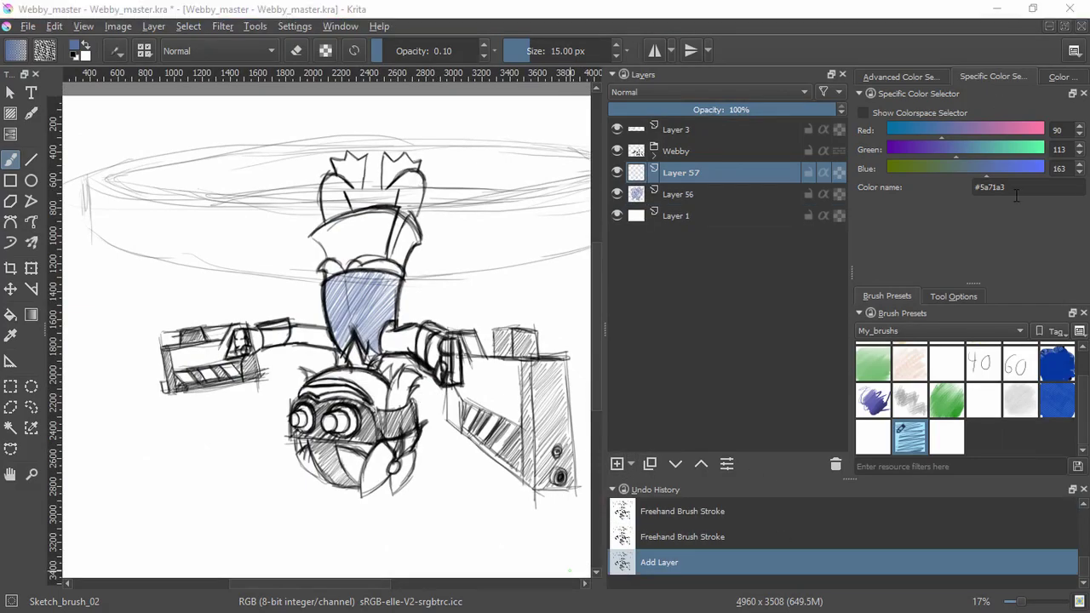
{"action": "left_click_drag", "start_coordinate": [1016, 194], "coordinate": [925, 187]}
{"action": "type", "text": "#FFCDD8"}
{"action": "key", "text": "Return"}
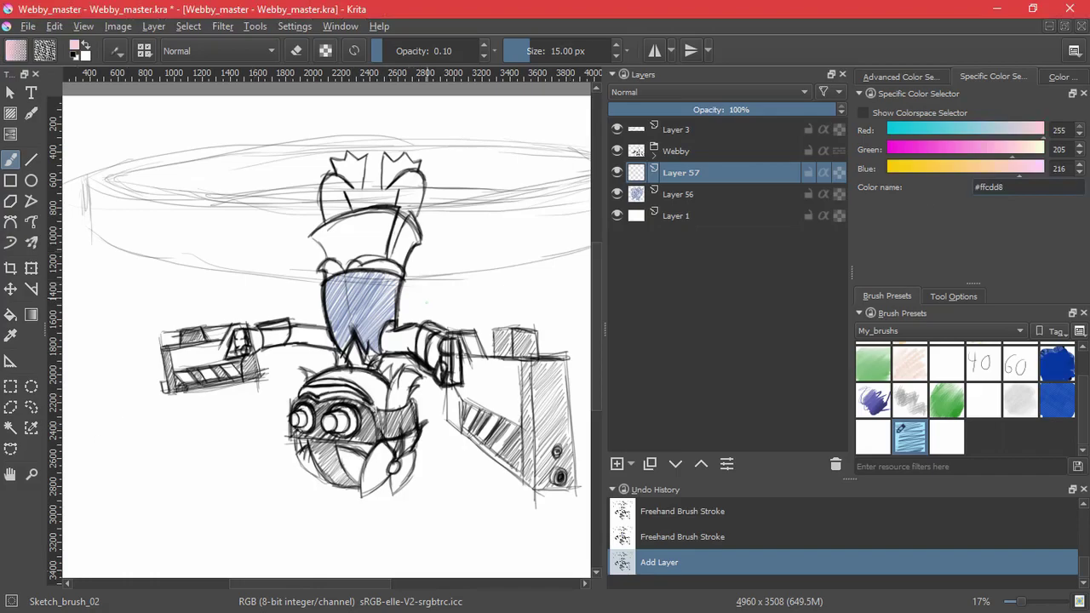
{"action": "left_click", "coordinate": [426, 302]}
{"action": "key", "text": "ctrl+z"}
Shade the collar, both sleeves and cuffs, and the shirt hem below the skirt in pink on Layer 57.
{"action": "scroll", "coordinate": [354, 273], "scroll_direction": "up", "scroll_amount": 4}
{"action": "mouse_move", "coordinate": [230, 278]}
{"action": "left_mouse_down"}
{"action": "mouse_move", "coordinate": [237, 266]}
{"action": "mouse_move", "coordinate": [257, 295]}
{"action": "mouse_move", "coordinate": [300, 285]}
{"action": "mouse_move", "coordinate": [375, 245]}
{"action": "mouse_move", "coordinate": [525, 298]}
{"action": "left_mouse_up"}
{"action": "mouse_move", "coordinate": [434, 422]}
{"action": "left_mouse_down"}
{"action": "mouse_move", "coordinate": [375, 260]}
{"action": "mouse_move", "coordinate": [275, 186]}
{"action": "left_mouse_up"}
{"action": "left_click_drag", "start_coordinate": [177, 351], "coordinate": [143, 404]}
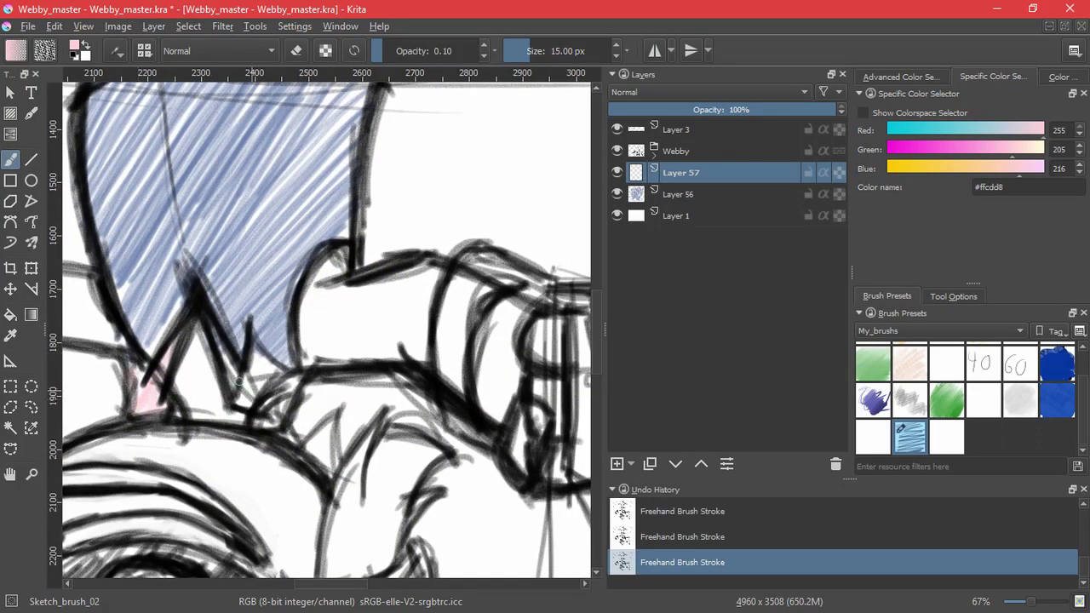
{"action": "mouse_move", "coordinate": [239, 383]}
{"action": "left_mouse_down"}
{"action": "mouse_move", "coordinate": [246, 377]}
{"action": "mouse_move", "coordinate": [294, 421]}
{"action": "left_mouse_up"}
{"action": "mouse_move", "coordinate": [307, 259]}
{"action": "left_mouse_down"}
{"action": "mouse_move", "coordinate": [341, 345]}
{"action": "mouse_move", "coordinate": [368, 304]}
{"action": "mouse_move", "coordinate": [421, 319]}
{"action": "mouse_move", "coordinate": [451, 362]}
{"action": "mouse_move", "coordinate": [460, 290]}
{"action": "mouse_move", "coordinate": [453, 342]}
{"action": "left_mouse_up"}
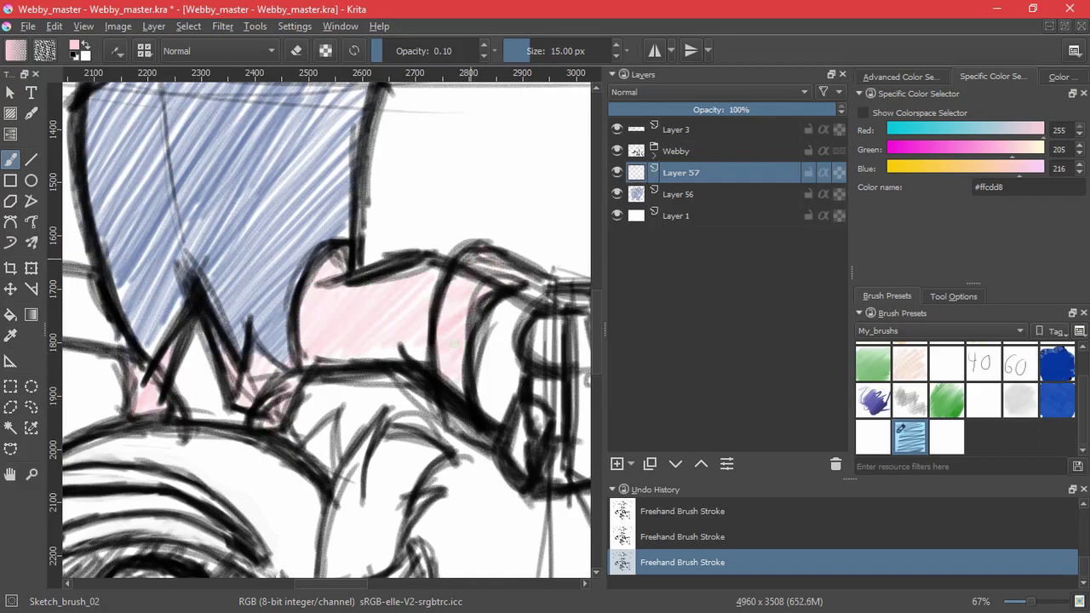
{"action": "mouse_move", "coordinate": [147, 318]}
{"action": "left_mouse_down"}
{"action": "mouse_move", "coordinate": [519, 365]}
{"action": "mouse_move", "coordinate": [447, 375]}
{"action": "mouse_move", "coordinate": [406, 332]}
{"action": "mouse_move", "coordinate": [243, 358]}
{"action": "mouse_move", "coordinate": [222, 341]}
{"action": "left_mouse_up"}
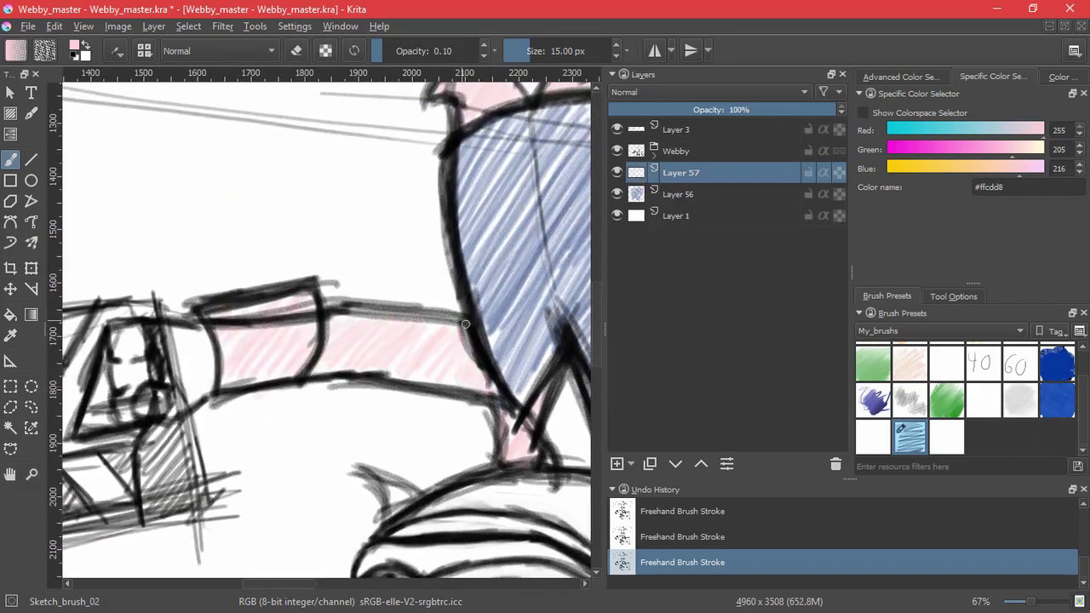
{"action": "scroll", "coordinate": [466, 323], "scroll_direction": "down", "scroll_amount": 3}
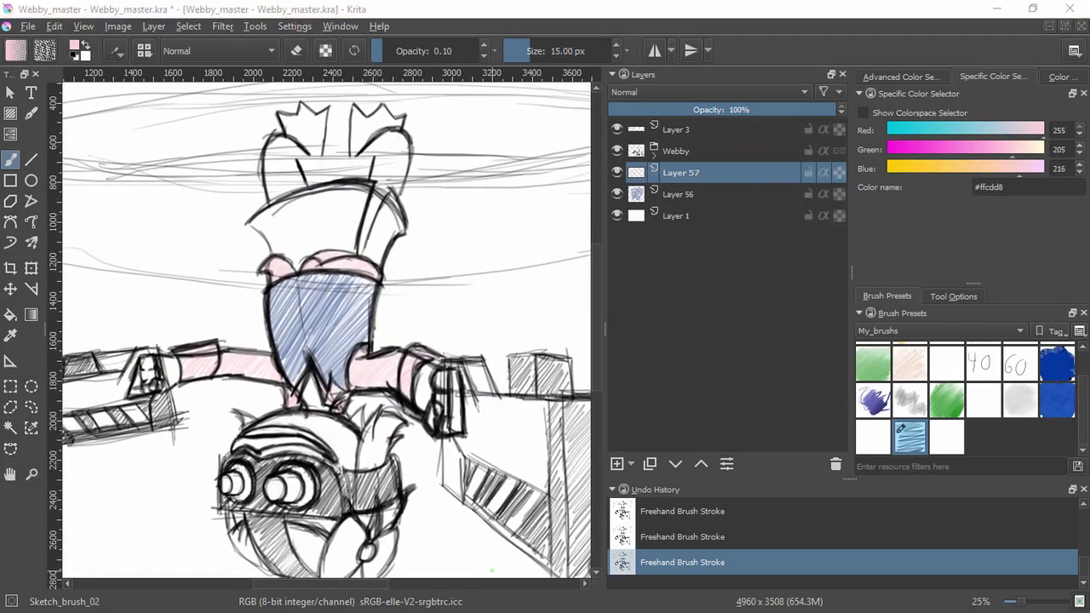
Set the brush colour to #f4b33d and add a new paint layer above Layer 57.
{"action": "left_click_drag", "start_coordinate": [1015, 187], "coordinate": [934, 186]}
{"action": "type", "text": "#f4b33d"}
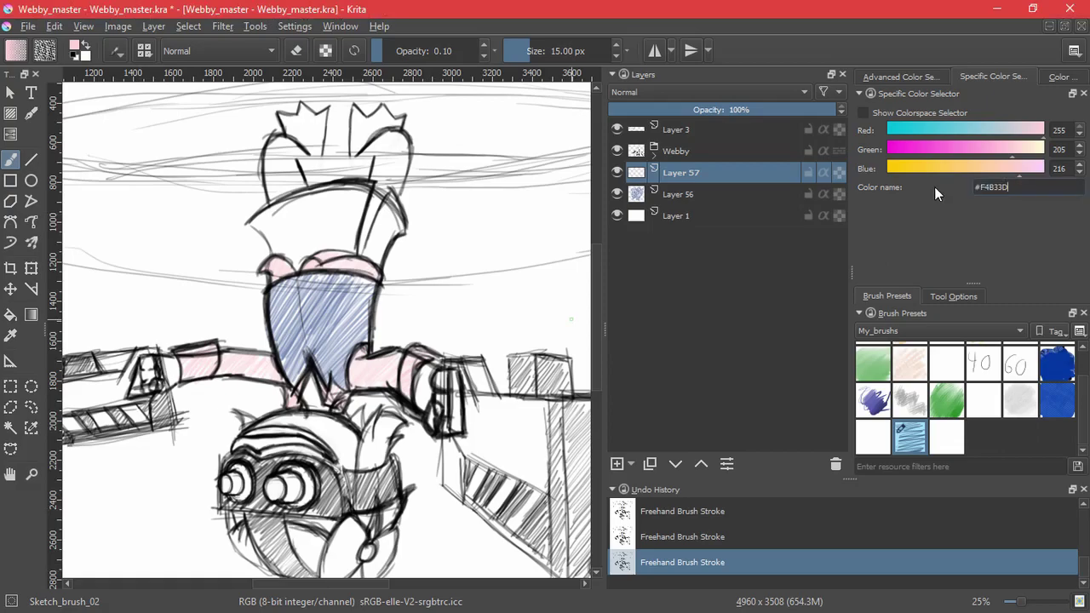
{"action": "key", "text": "Return"}
{"action": "left_click", "coordinate": [620, 463]}
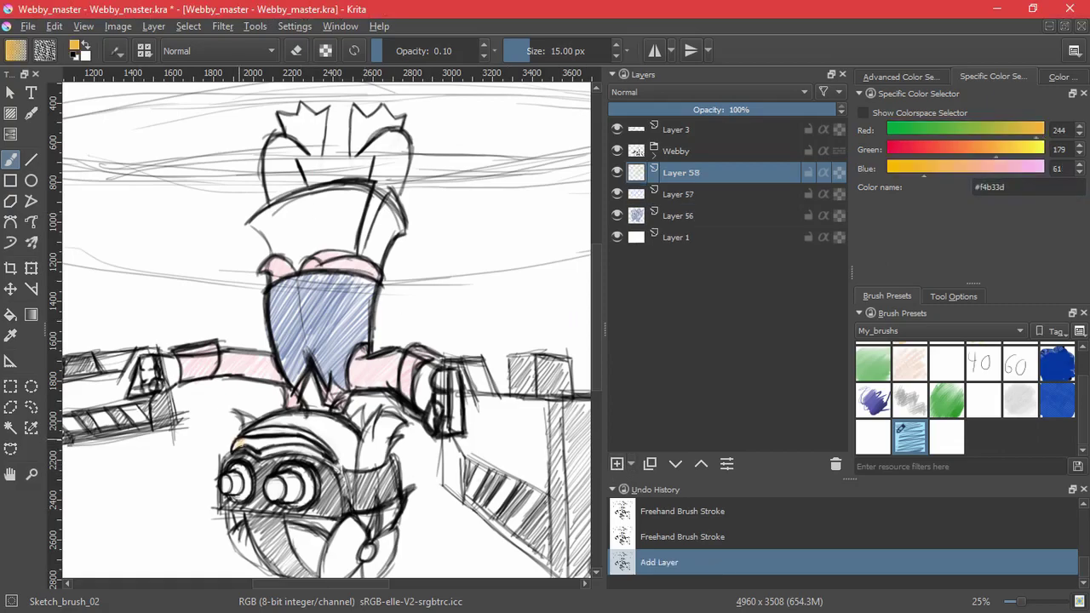
{"action": "left_click_drag", "start_coordinate": [235, 449], "coordinate": [264, 426]}
{"action": "key", "text": "ctrl+z"}
Fill both bands of the beak above the goggles with orange strokes on Layer 58.
{"action": "scroll", "coordinate": [262, 442], "scroll_direction": "up", "scroll_amount": 2}
{"action": "mouse_move", "coordinate": [204, 441]}
{"action": "left_mouse_down"}
{"action": "mouse_move", "coordinate": [232, 426]}
{"action": "mouse_move", "coordinate": [324, 419]}
{"action": "mouse_move", "coordinate": [375, 437]}
{"action": "mouse_move", "coordinate": [341, 418]}
{"action": "mouse_move", "coordinate": [247, 430]}
{"action": "mouse_move", "coordinate": [329, 416]}
{"action": "left_mouse_up"}
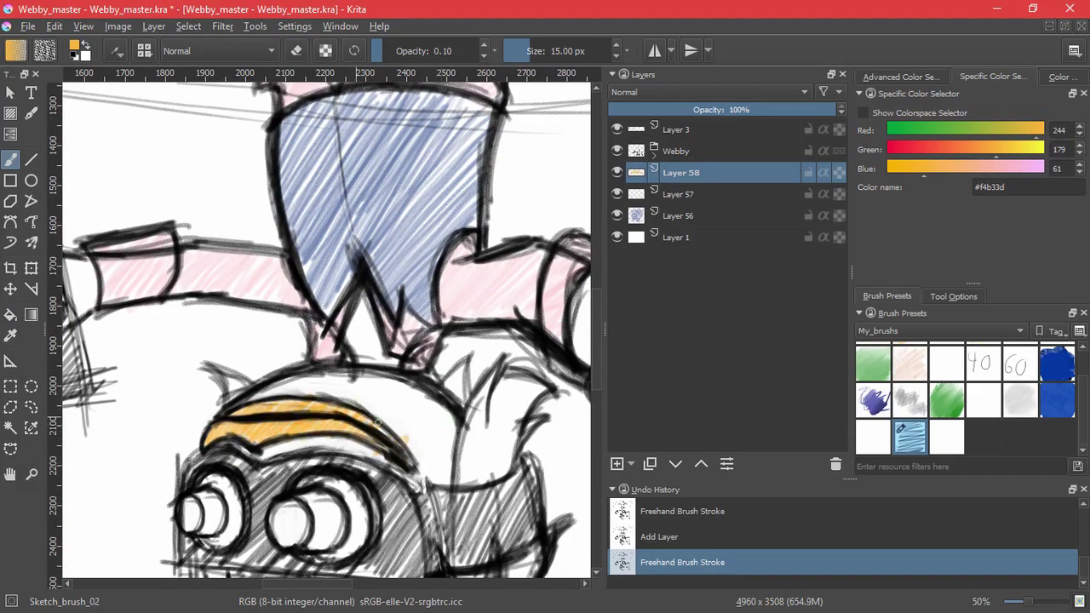
{"action": "left_click_drag", "start_coordinate": [356, 418], "coordinate": [372, 429]}
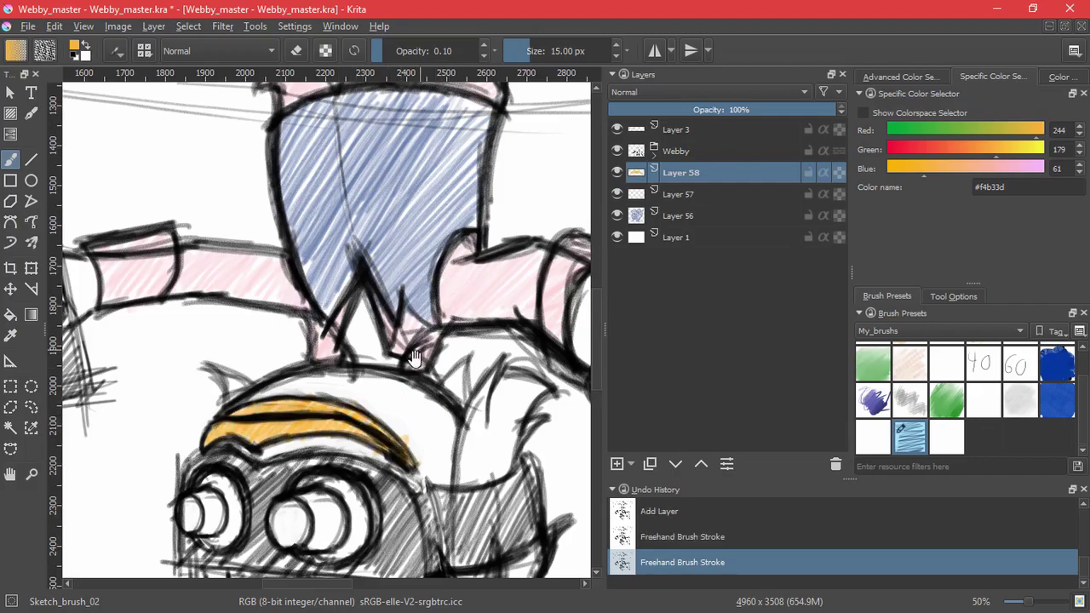
{"action": "scroll", "coordinate": [421, 361], "scroll_direction": "down", "scroll_amount": 5}
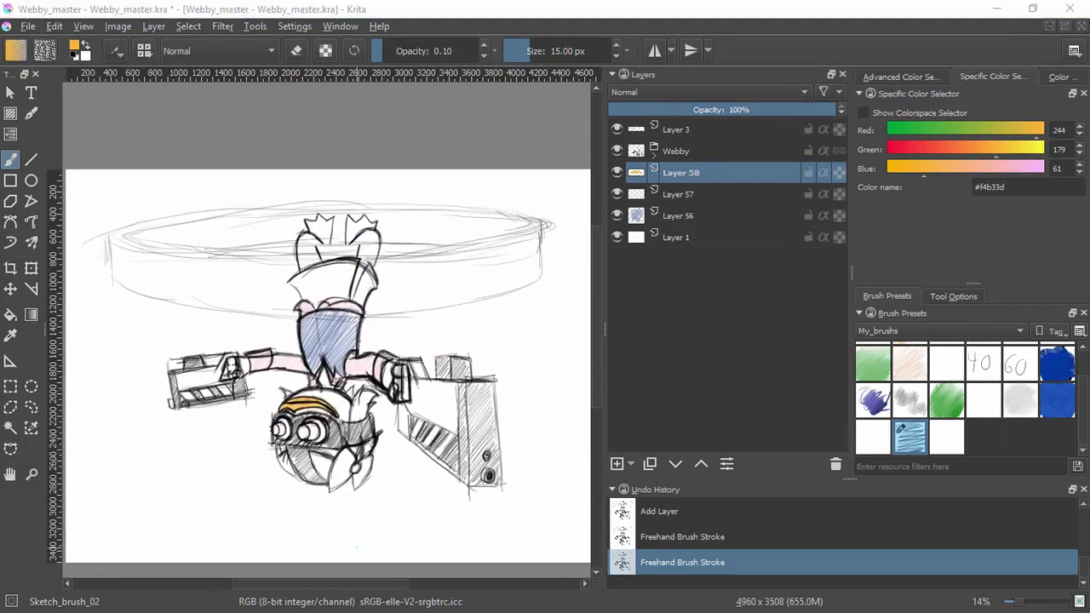
Set the brush colour to #feb7d5 and shade both lobes of the hair bow in pink on Layer 58.
{"action": "left_click_drag", "start_coordinate": [1035, 190], "coordinate": [941, 178]}
{"action": "type", "text": "#feb7d5"}
{"action": "key", "text": "Return"}
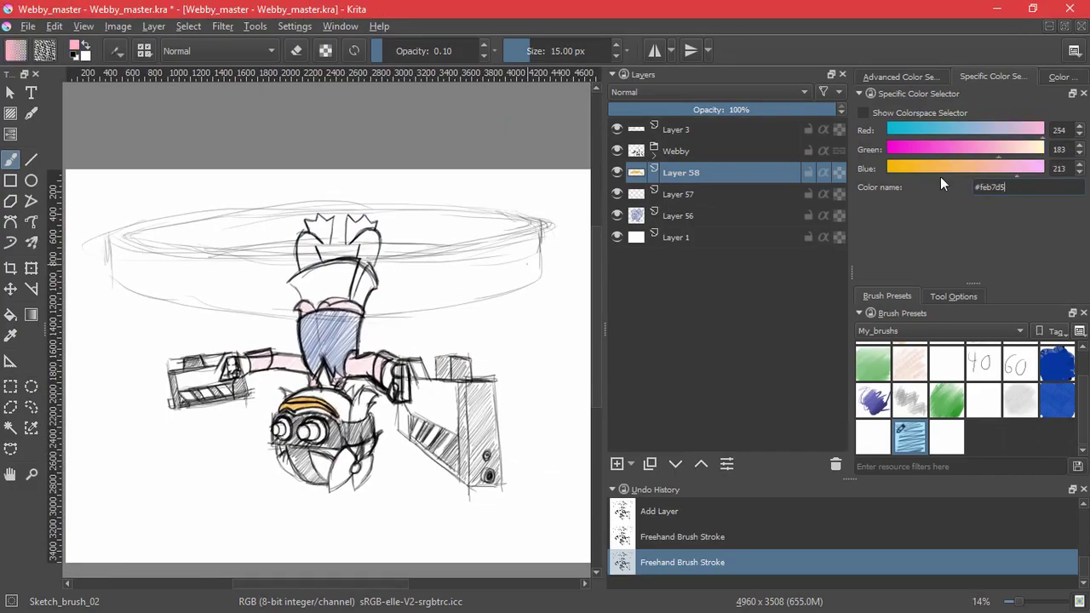
{"action": "left_click", "coordinate": [352, 477]}
{"action": "key", "text": "ctrl+z"}
{"action": "scroll", "coordinate": [359, 496], "scroll_direction": "up", "scroll_amount": 5}
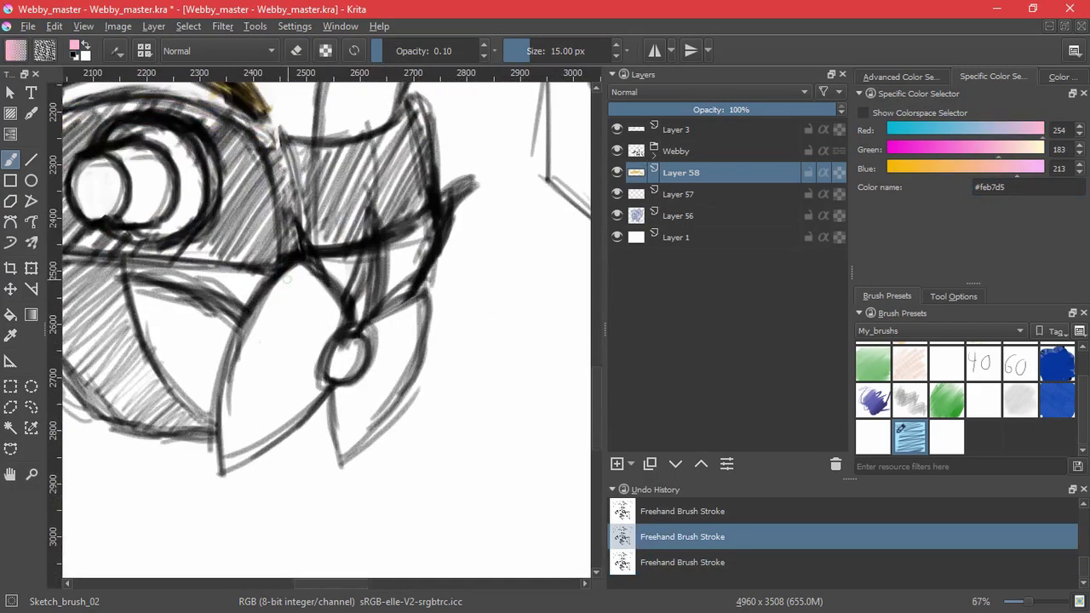
{"action": "mouse_move", "coordinate": [297, 270]}
{"action": "left_mouse_down"}
{"action": "mouse_move", "coordinate": [261, 315]}
{"action": "mouse_move", "coordinate": [316, 299]}
{"action": "mouse_move", "coordinate": [243, 400]}
{"action": "mouse_move", "coordinate": [220, 470]}
{"action": "left_mouse_up"}
{"action": "mouse_move", "coordinate": [419, 305]}
{"action": "left_mouse_down"}
{"action": "mouse_move", "coordinate": [339, 384]}
{"action": "mouse_move", "coordinate": [357, 410]}
{"action": "mouse_move", "coordinate": [345, 451]}
{"action": "mouse_move", "coordinate": [336, 366]}
{"action": "left_mouse_up"}
{"action": "scroll", "coordinate": [439, 440], "scroll_direction": "down", "scroll_amount": 5}
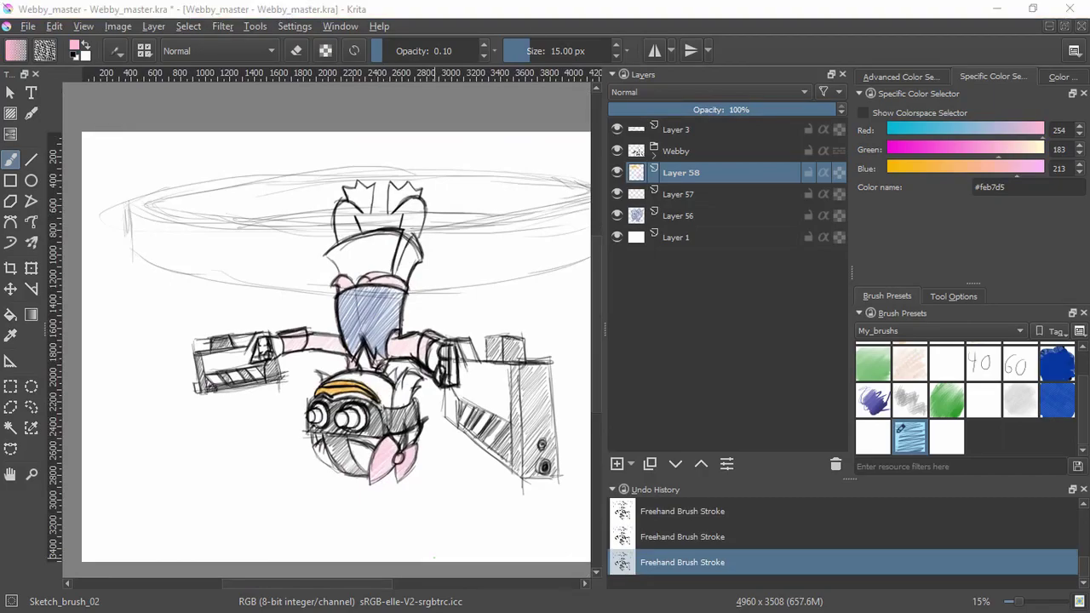
Set the brush colour to #8e5889 and fill the skirt with purple diagonal hatching on Layer 58.
{"action": "left_click_drag", "start_coordinate": [1020, 191], "coordinate": [938, 188]}
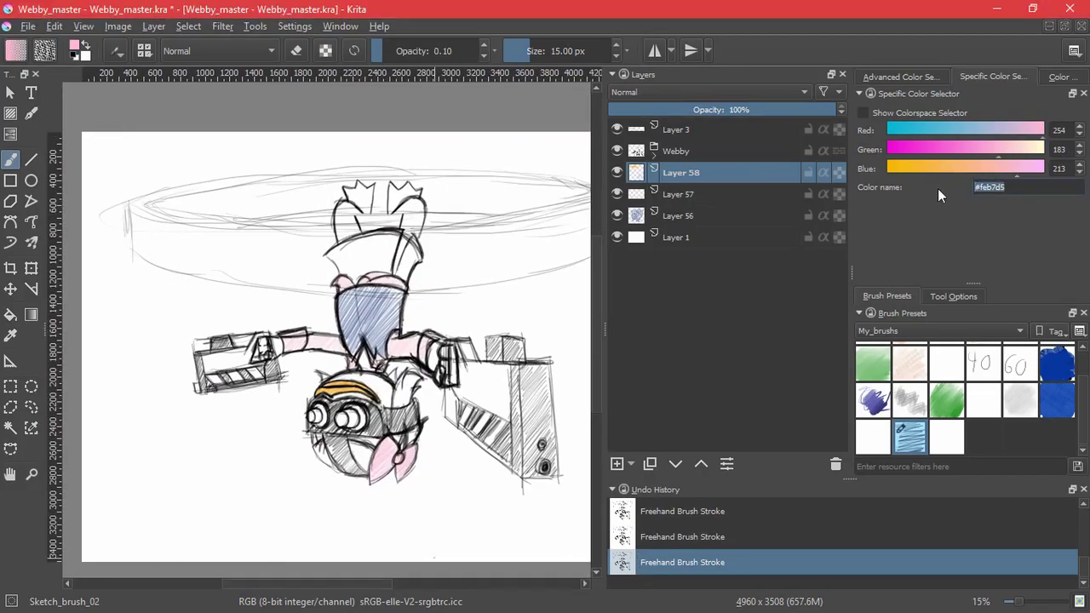
{"action": "type", "text": "#8e5889"}
{"action": "key", "text": "Return"}
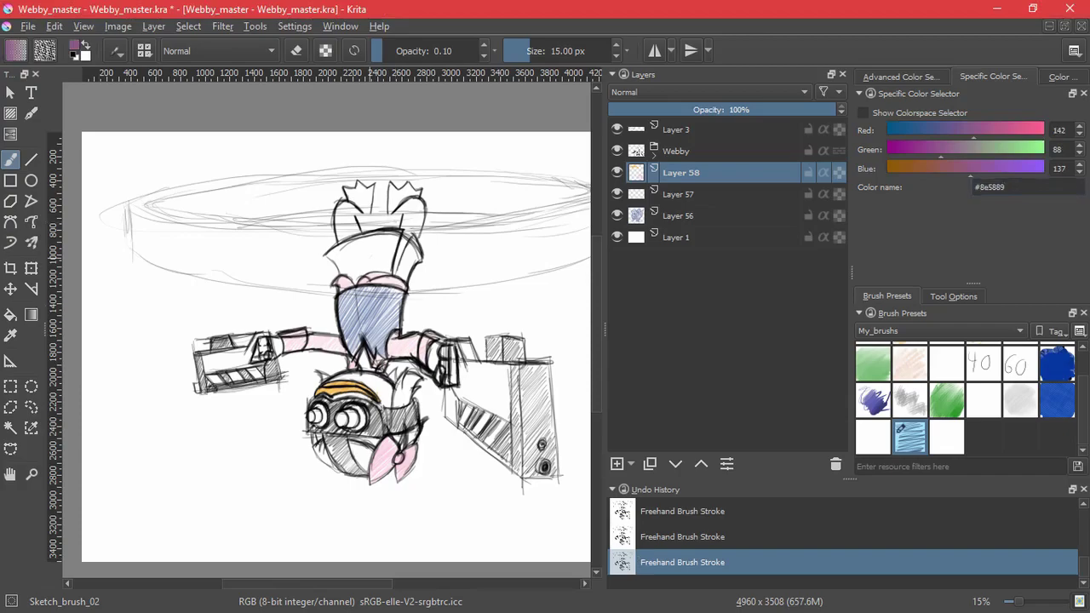
{"action": "key", "text": "ctrl+z"}
{"action": "mouse_move", "coordinate": [356, 272]}
{"action": "left_mouse_down"}
{"action": "mouse_move", "coordinate": [392, 221]}
{"action": "mouse_move", "coordinate": [332, 288]}
{"action": "left_mouse_up"}
{"action": "mouse_move", "coordinate": [216, 273]}
{"action": "left_mouse_down"}
{"action": "mouse_move", "coordinate": [211, 294]}
{"action": "mouse_move", "coordinate": [268, 255]}
{"action": "mouse_move", "coordinate": [294, 337]}
{"action": "mouse_move", "coordinate": [345, 221]}
{"action": "mouse_move", "coordinate": [281, 353]}
{"action": "mouse_move", "coordinate": [375, 229]}
{"action": "mouse_move", "coordinate": [425, 221]}
{"action": "mouse_move", "coordinate": [400, 332]}
{"action": "mouse_move", "coordinate": [408, 345]}
{"action": "mouse_move", "coordinate": [451, 242]}
{"action": "mouse_move", "coordinate": [400, 362]}
{"action": "mouse_move", "coordinate": [477, 256]}
{"action": "mouse_move", "coordinate": [442, 349]}
{"action": "mouse_move", "coordinate": [498, 285]}
{"action": "mouse_move", "coordinate": [476, 238]}
{"action": "mouse_move", "coordinate": [430, 332]}
{"action": "mouse_move", "coordinate": [452, 370]}
{"action": "mouse_move", "coordinate": [447, 239]}
{"action": "mouse_move", "coordinate": [417, 337]}
{"action": "mouse_move", "coordinate": [426, 262]}
{"action": "mouse_move", "coordinate": [377, 351]}
{"action": "left_mouse_up"}
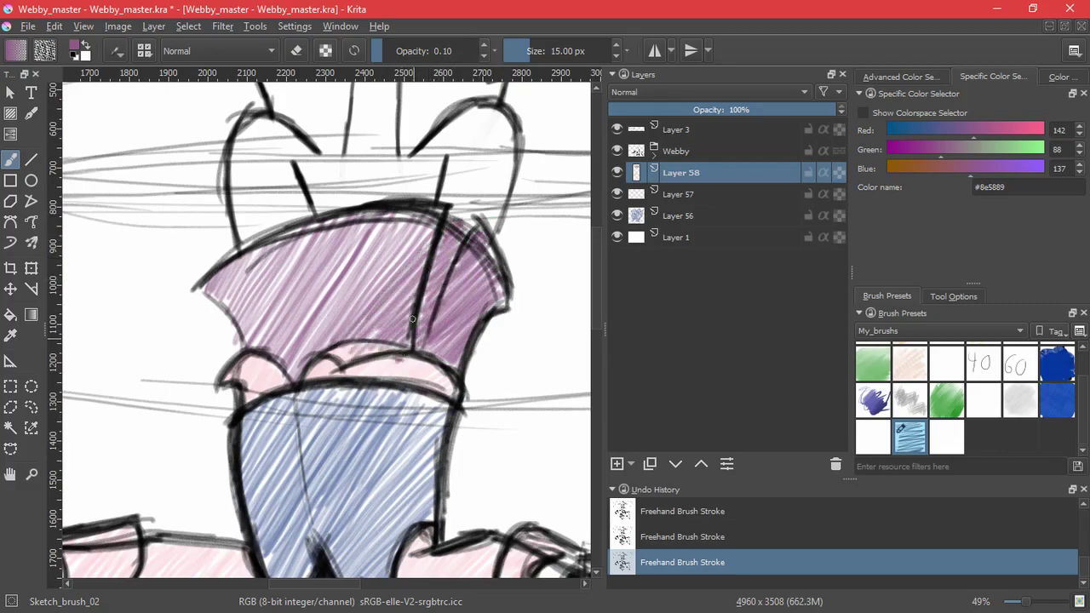
Deepen the skirt's purple shading with more hatch strokes and erase the spill along the pink shirt hem.
{"action": "mouse_move", "coordinate": [425, 230]}
{"action": "left_mouse_down"}
{"action": "mouse_move", "coordinate": [320, 338]}
{"action": "mouse_move", "coordinate": [293, 343]}
{"action": "mouse_move", "coordinate": [344, 326]}
{"action": "left_mouse_up"}
{"action": "key", "text": "ctrl+z"}
{"action": "mouse_move", "coordinate": [430, 216]}
{"action": "left_mouse_down"}
{"action": "mouse_move", "coordinate": [341, 301]}
{"action": "mouse_move", "coordinate": [358, 256]}
{"action": "mouse_move", "coordinate": [375, 358]}
{"action": "mouse_move", "coordinate": [247, 247]}
{"action": "mouse_move", "coordinate": [310, 318]}
{"action": "mouse_move", "coordinate": [339, 330]}
{"action": "left_mouse_up"}
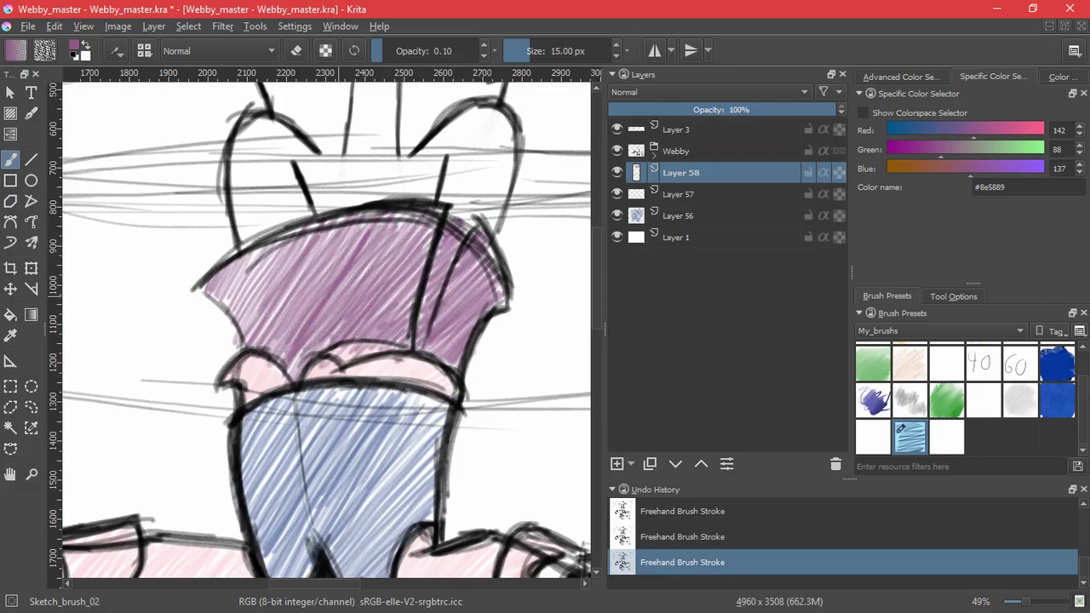
{"action": "mouse_move", "coordinate": [289, 293]}
{"action": "left_mouse_down"}
{"action": "mouse_move", "coordinate": [247, 337]}
{"action": "mouse_move", "coordinate": [216, 293]}
{"action": "mouse_move", "coordinate": [198, 290]}
{"action": "left_mouse_up"}
{"action": "key", "text": "e"}
{"action": "mouse_move", "coordinate": [340, 351]}
{"action": "left_mouse_down"}
{"action": "mouse_move", "coordinate": [324, 364]}
{"action": "mouse_move", "coordinate": [337, 351]}
{"action": "mouse_move", "coordinate": [392, 349]}
{"action": "left_mouse_up"}
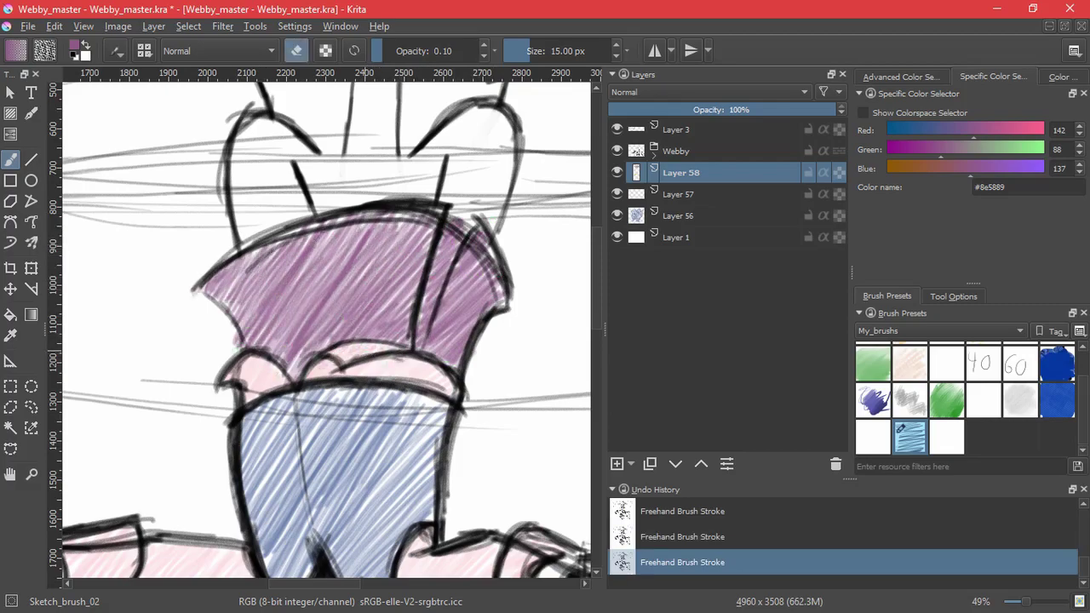
Add a new paint layer above Layer 58 and shade both legs and webbed feet in the beak's orange.
{"action": "left_click_drag", "start_coordinate": [539, 309], "coordinate": [515, 372]}
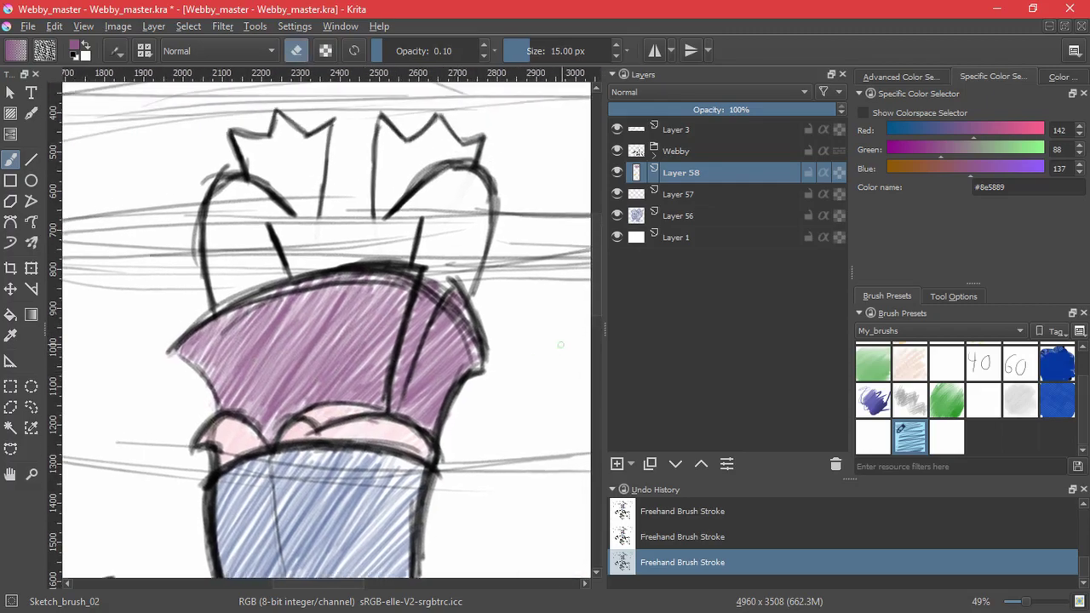
{"action": "left_click", "coordinate": [615, 466]}
{"action": "left_click", "coordinate": [901, 77]}
{"action": "left_click", "coordinate": [1080, 136]}
{"action": "mouse_move", "coordinate": [222, 181]}
{"action": "left_mouse_down"}
{"action": "mouse_move", "coordinate": [211, 205]}
{"action": "mouse_move", "coordinate": [234, 209]}
{"action": "mouse_move", "coordinate": [218, 274]}
{"action": "mouse_move", "coordinate": [242, 291]}
{"action": "mouse_move", "coordinate": [279, 272]}
{"action": "left_mouse_up"}
{"action": "left_click_drag", "start_coordinate": [264, 201], "coordinate": [274, 212]}
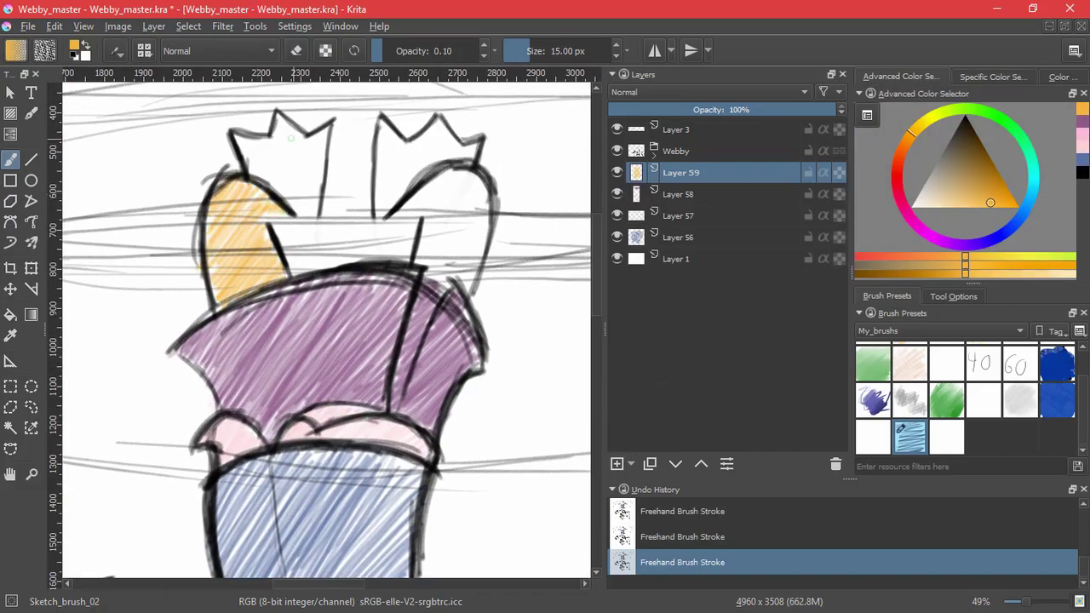
{"action": "mouse_move", "coordinate": [231, 137]}
{"action": "left_mouse_down"}
{"action": "mouse_move", "coordinate": [322, 187]}
{"action": "mouse_move", "coordinate": [306, 205]}
{"action": "mouse_move", "coordinate": [235, 128]}
{"action": "mouse_move", "coordinate": [293, 141]}
{"action": "mouse_move", "coordinate": [324, 170]}
{"action": "mouse_move", "coordinate": [305, 228]}
{"action": "left_mouse_up"}
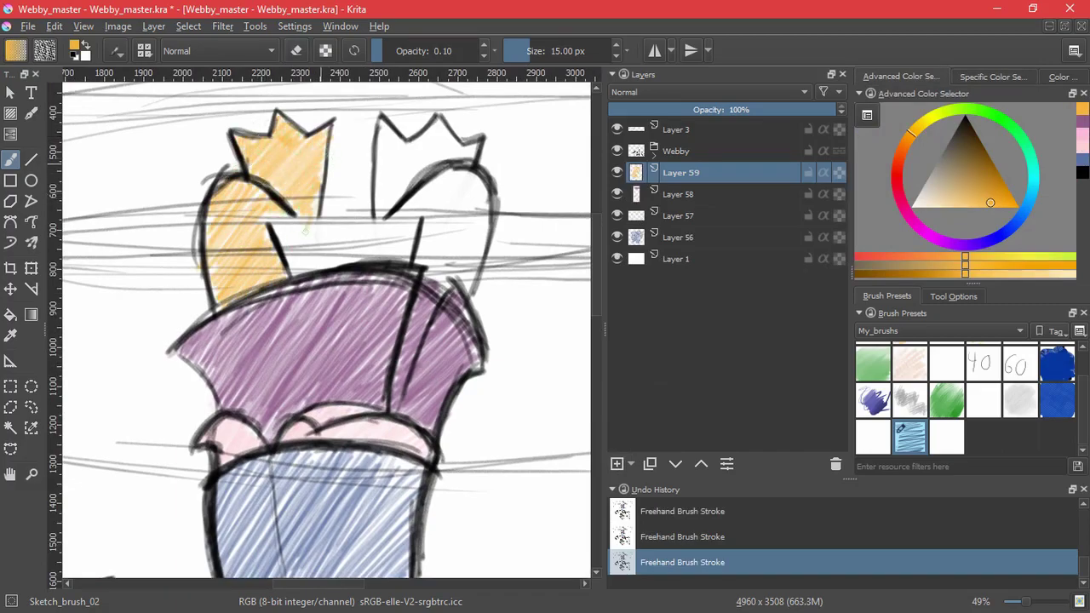
{"action": "mouse_move", "coordinate": [379, 124]}
{"action": "left_mouse_down"}
{"action": "mouse_move", "coordinate": [405, 166]}
{"action": "mouse_move", "coordinate": [443, 136]}
{"action": "mouse_move", "coordinate": [449, 147]}
{"action": "mouse_move", "coordinate": [400, 205]}
{"action": "mouse_move", "coordinate": [443, 213]}
{"action": "mouse_move", "coordinate": [473, 243]}
{"action": "mouse_move", "coordinate": [460, 272]}
{"action": "mouse_move", "coordinate": [474, 293]}
{"action": "left_mouse_up"}
{"action": "left_click_drag", "start_coordinate": [511, 355], "coordinate": [467, 321]}
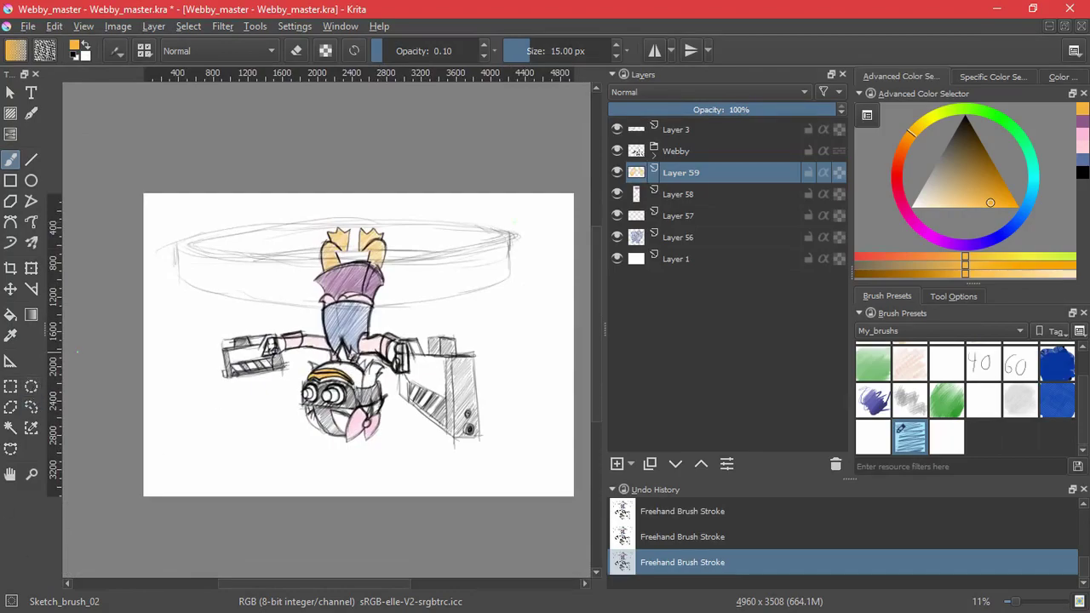
Try to enlarge the head group, Layer 19 inside the Webby group, slightly with the Transform tool.
{"action": "left_click", "coordinate": [654, 149]}
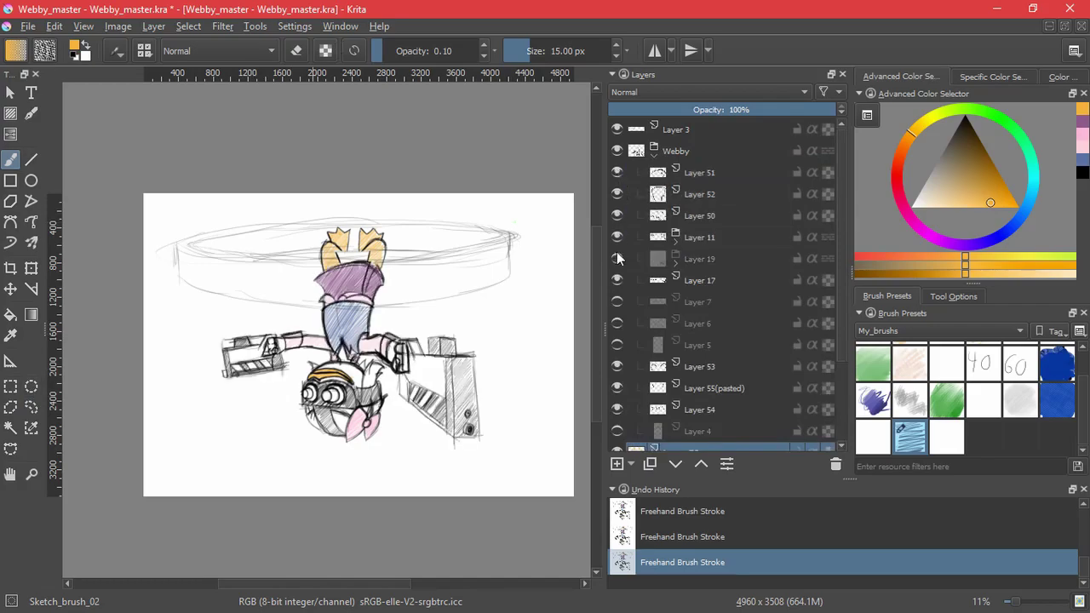
{"action": "left_click", "coordinate": [660, 260]}
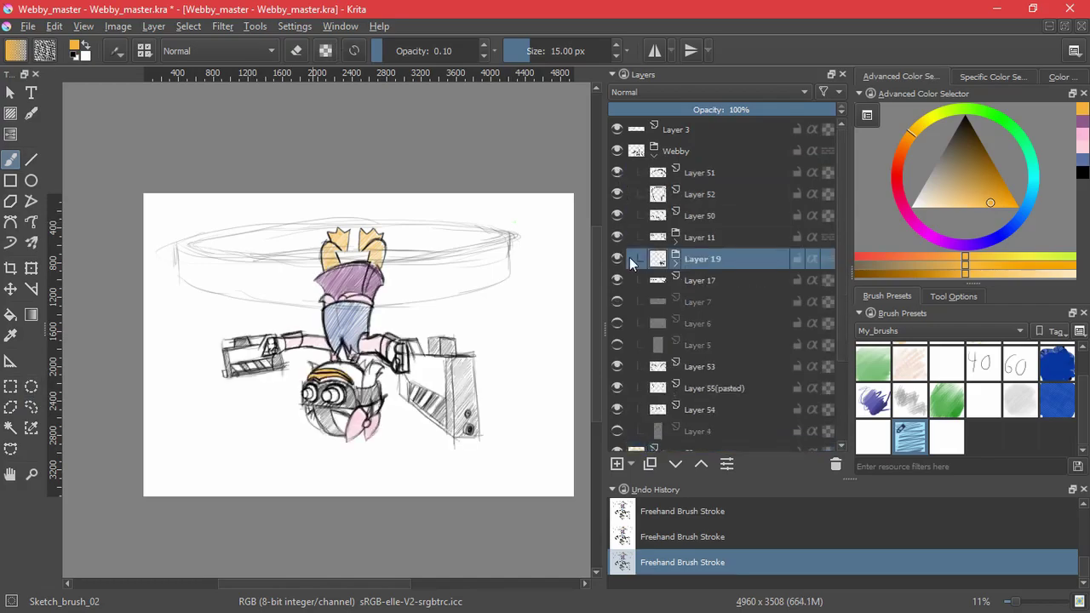
{"action": "left_click", "coordinate": [31, 267]}
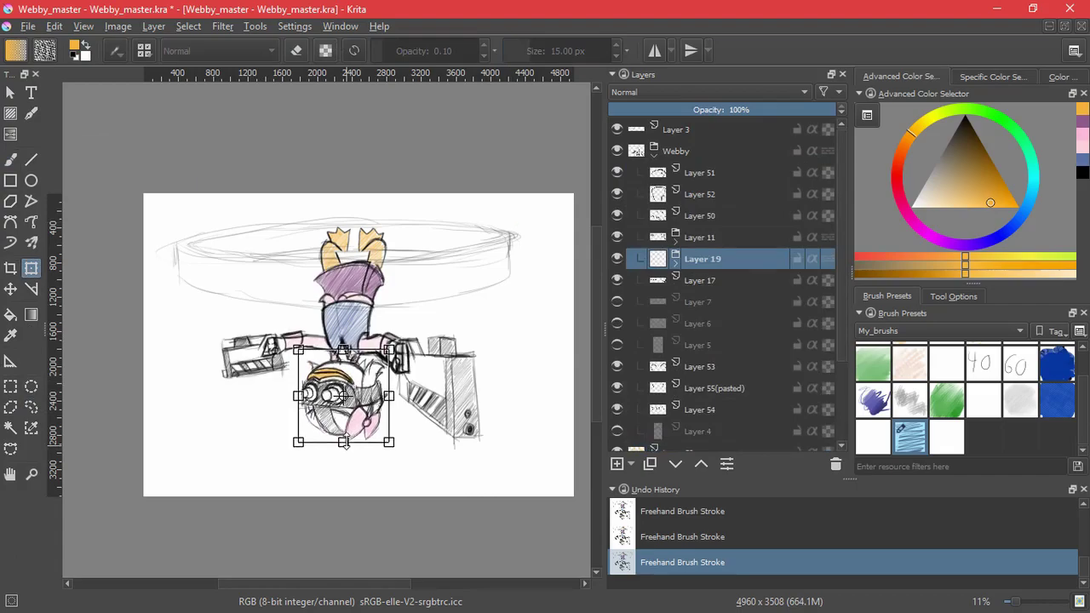
{"action": "left_click_drag", "start_coordinate": [390, 439], "coordinate": [392, 449]}
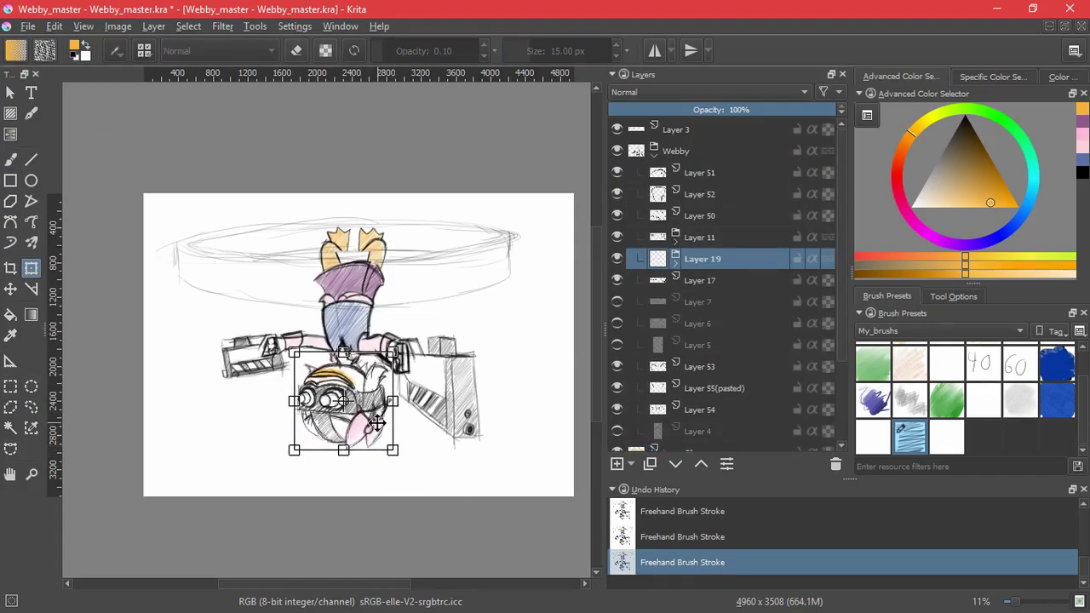
{"action": "key", "text": "5"}
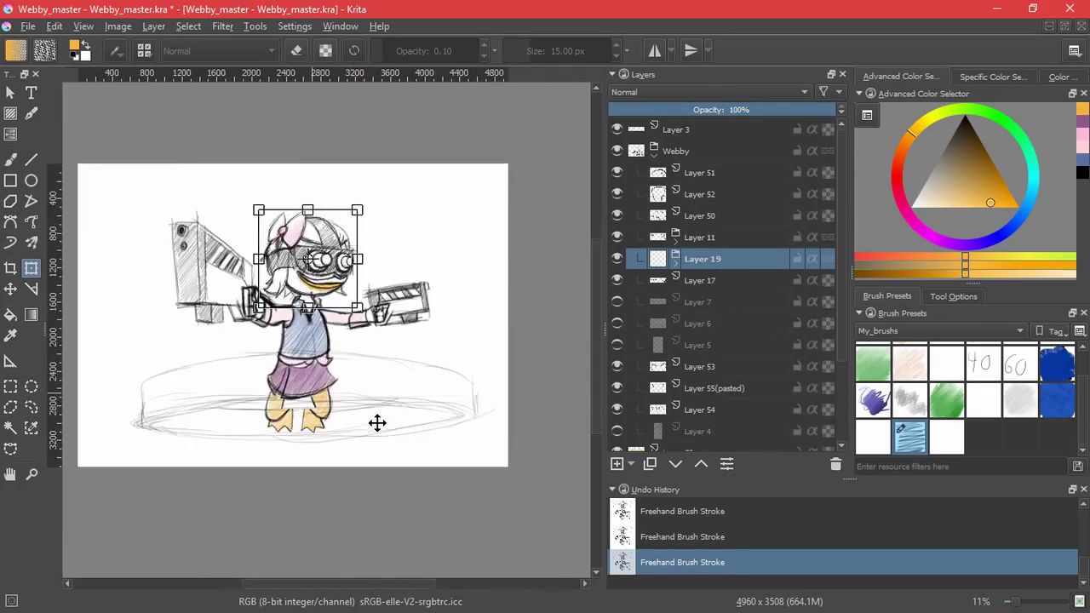
{"action": "key", "text": "Return"}
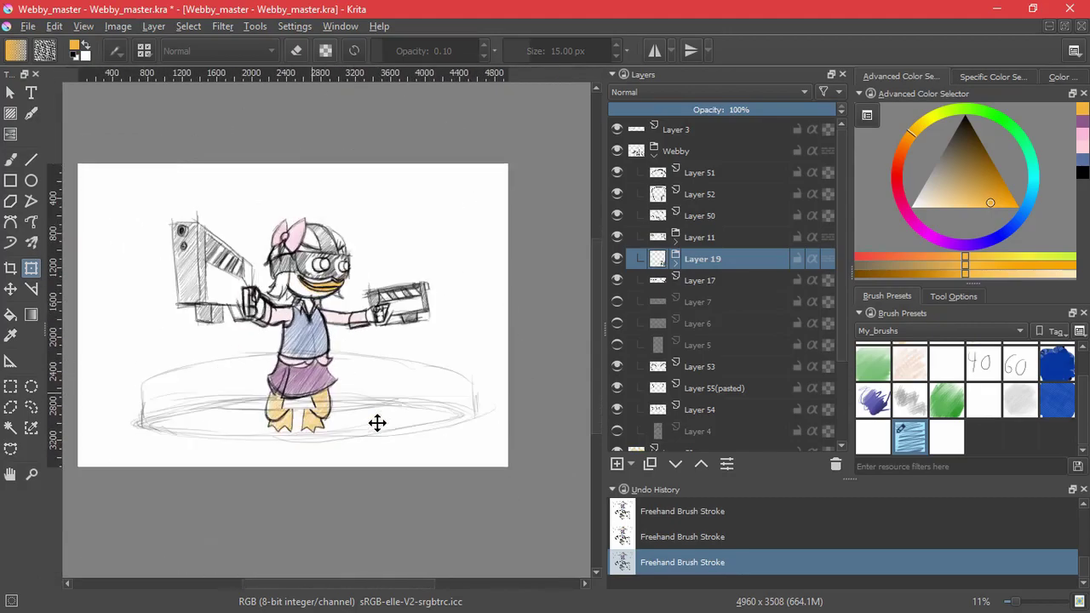
Examine the nested groups and sublayers of the head group Layer 19, toggling Layer 24's visibility to identify its contents.
{"action": "left_click", "coordinate": [677, 266]}
{"action": "left_click", "coordinate": [697, 286]}
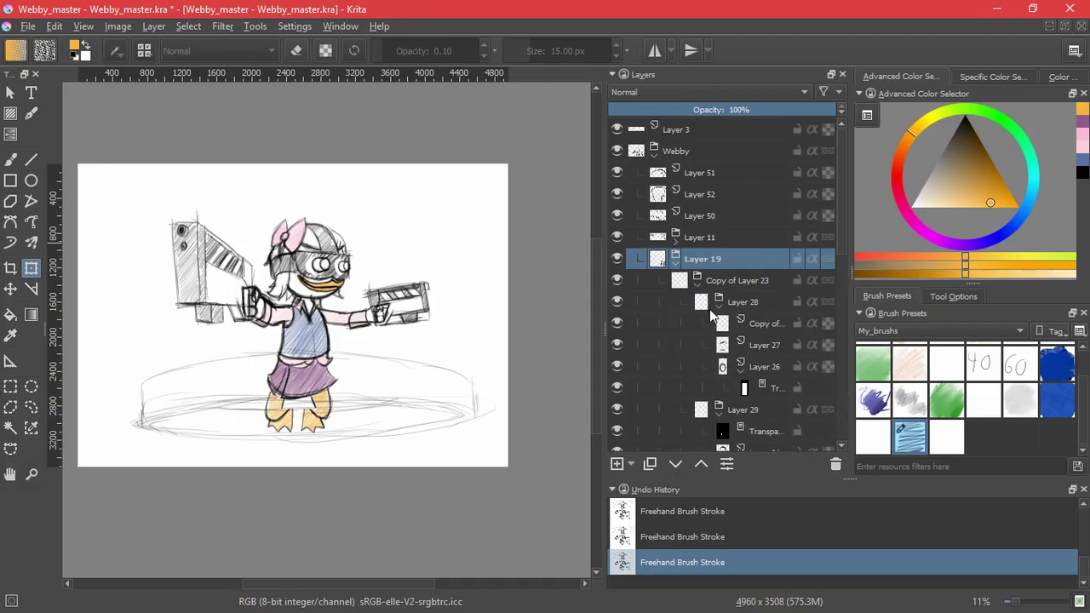
{"action": "left_click", "coordinate": [740, 372]}
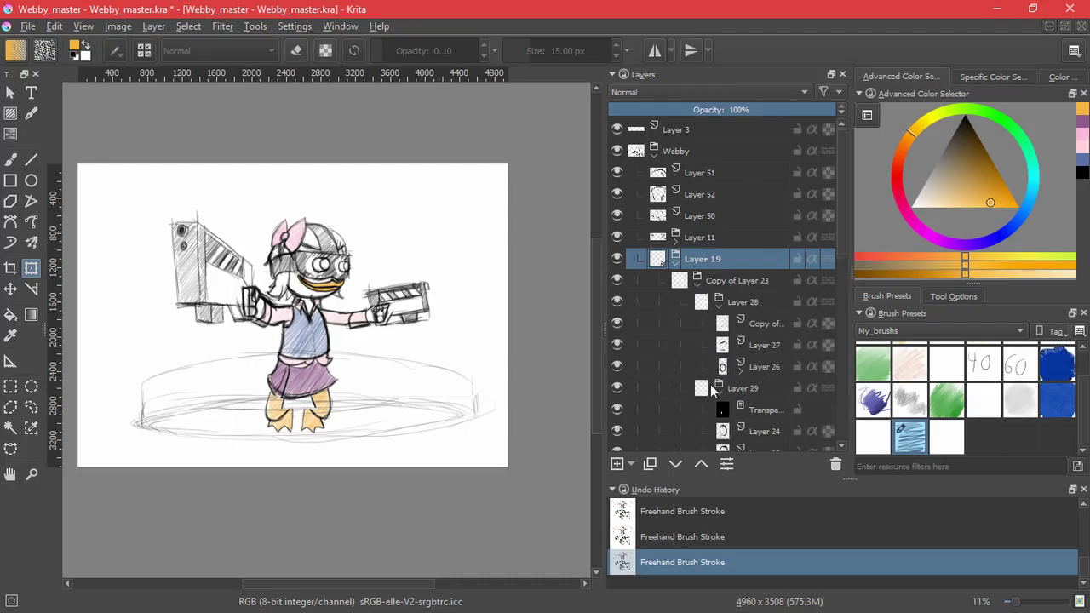
{"action": "scroll", "coordinate": [718, 391], "scroll_direction": "down", "scroll_amount": 1}
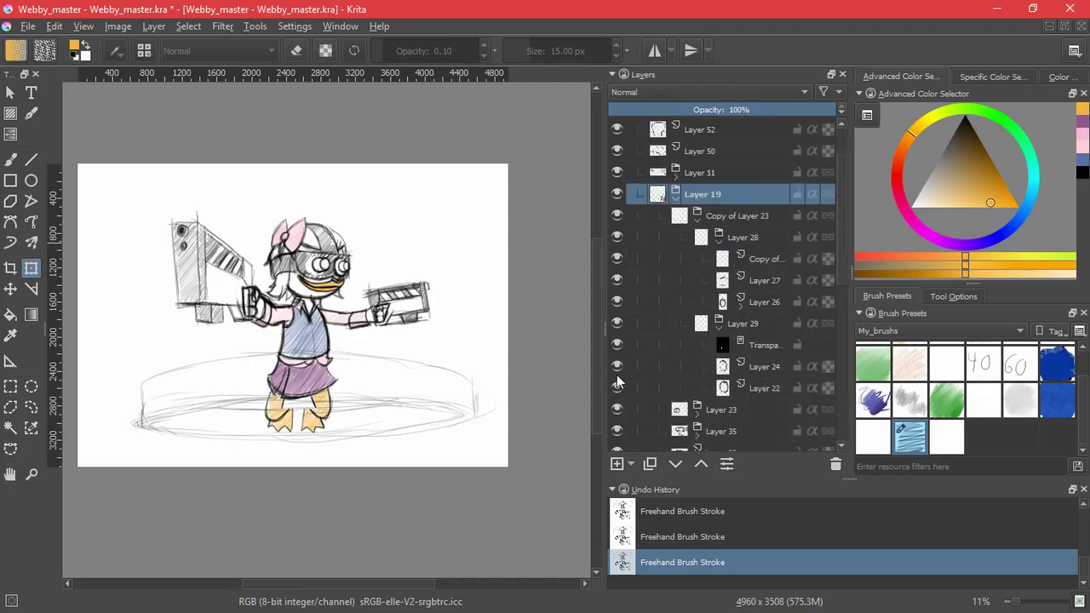
{"action": "left_click", "coordinate": [719, 328]}
{"action": "left_click", "coordinate": [719, 241]}
{"action": "left_click", "coordinate": [703, 281]}
{"action": "left_click", "coordinate": [698, 286]}
{"action": "left_click", "coordinate": [718, 328]}
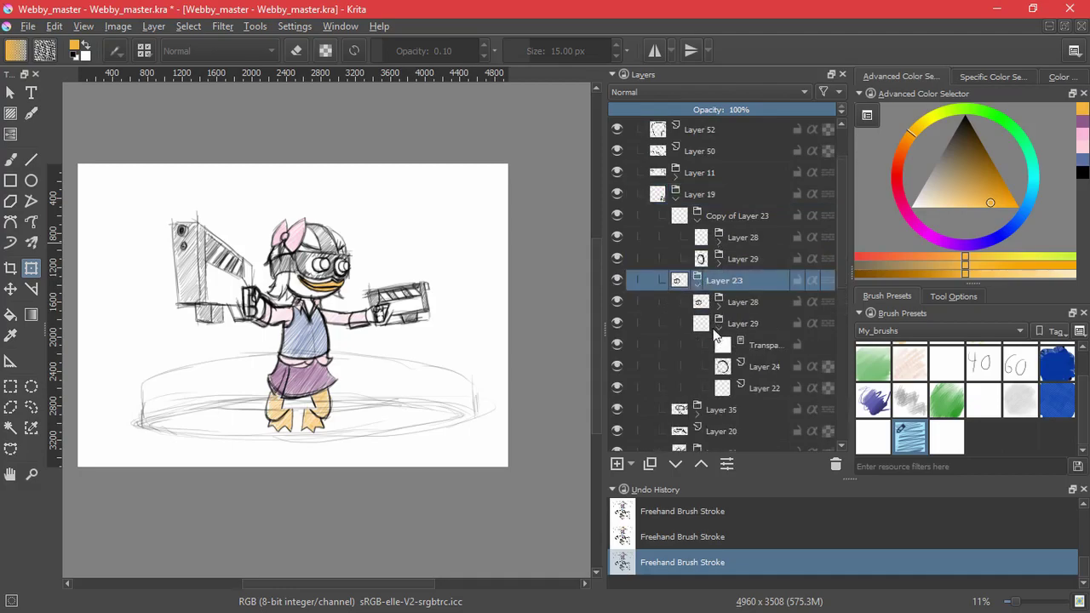
{"action": "left_click", "coordinate": [617, 367]}
{"action": "left_click", "coordinate": [616, 367]}
{"action": "left_click", "coordinate": [624, 389]}
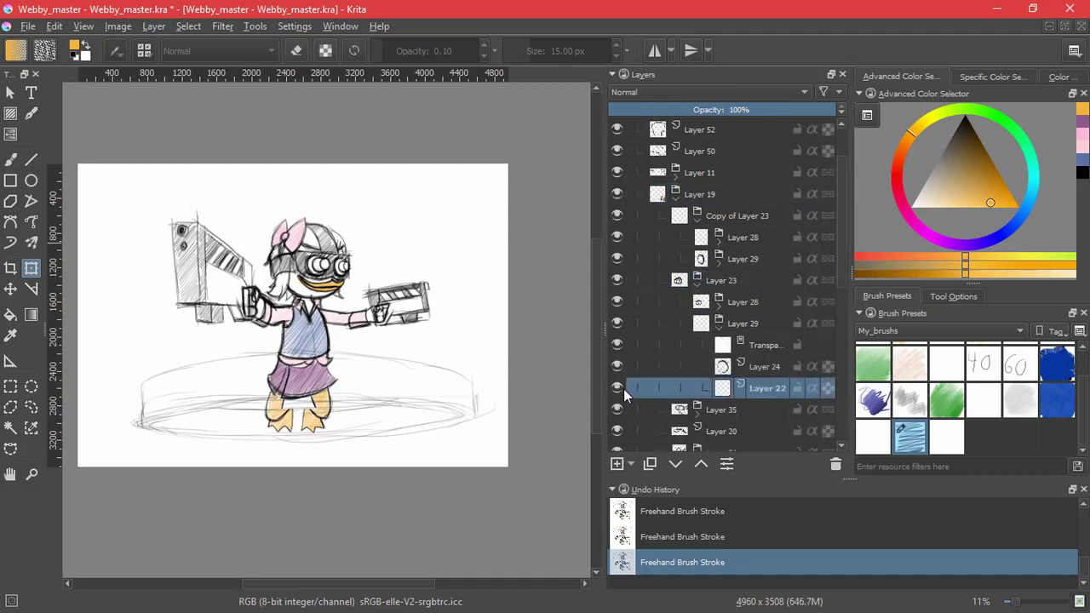
{"action": "left_click", "coordinate": [697, 281]}
{"action": "left_click", "coordinate": [696, 216]}
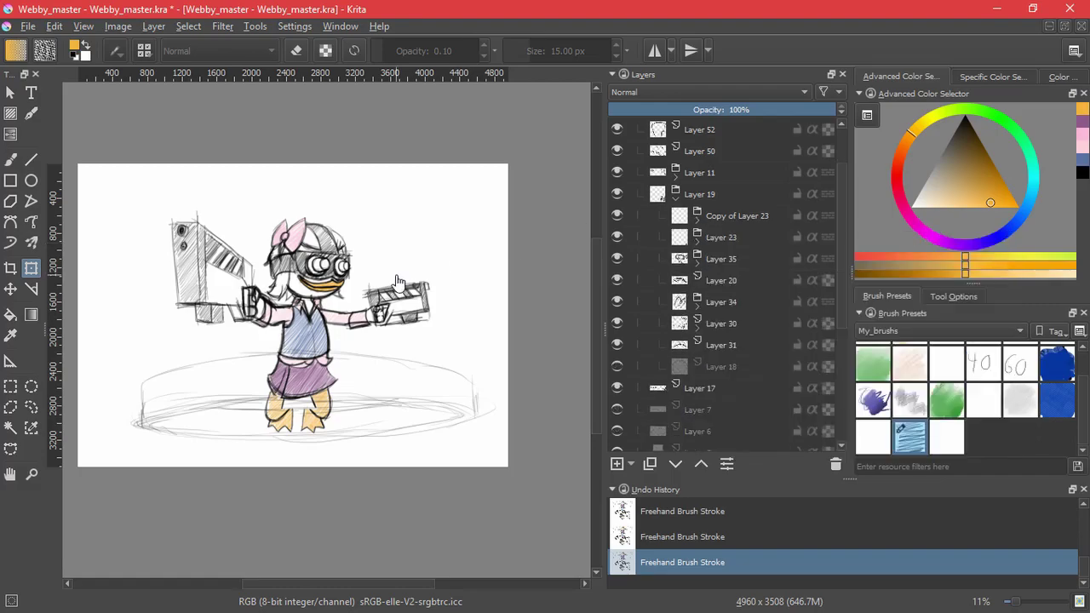
Return to the brush, reset the canvas rotation and compare the whole drawing in normal and horizontally mirrored views.
{"action": "key", "text": "b"}
{"action": "key", "text": "5"}
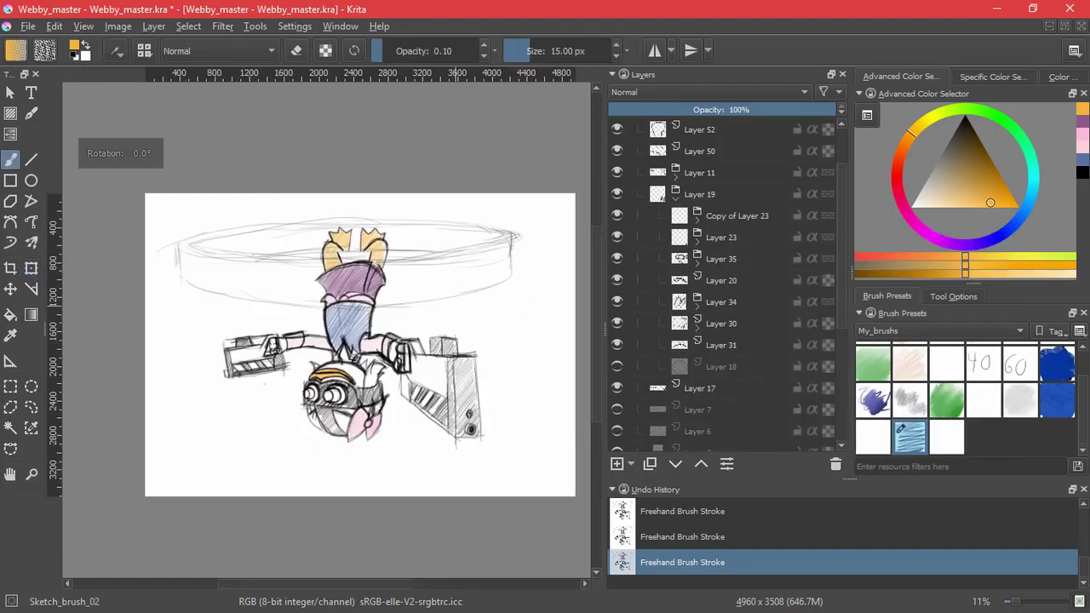
{"action": "key", "text": "2"}
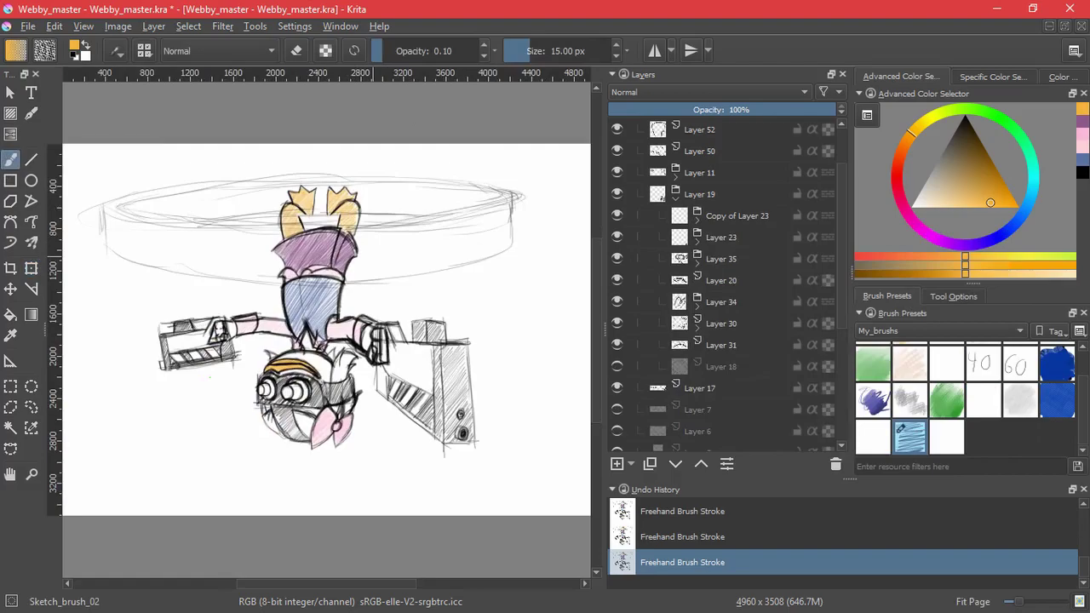
{"action": "key", "text": "m"}
{"action": "key", "text": "m"}
{"action": "key", "text": "m"}
{"action": "key", "text": "m"}
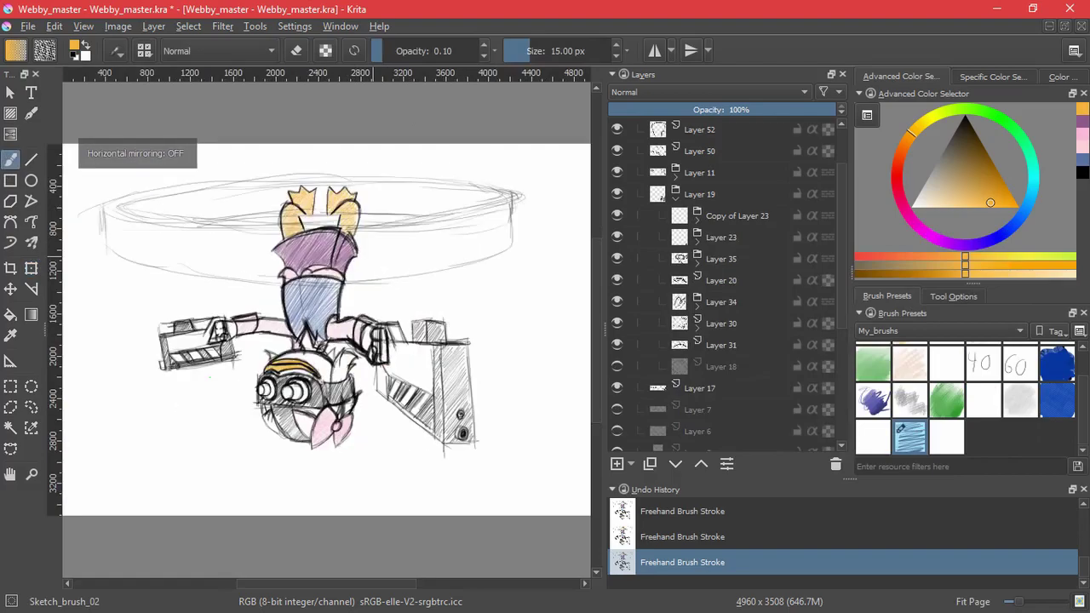
{"action": "key", "text": "m"}
{"action": "key", "text": "m"}
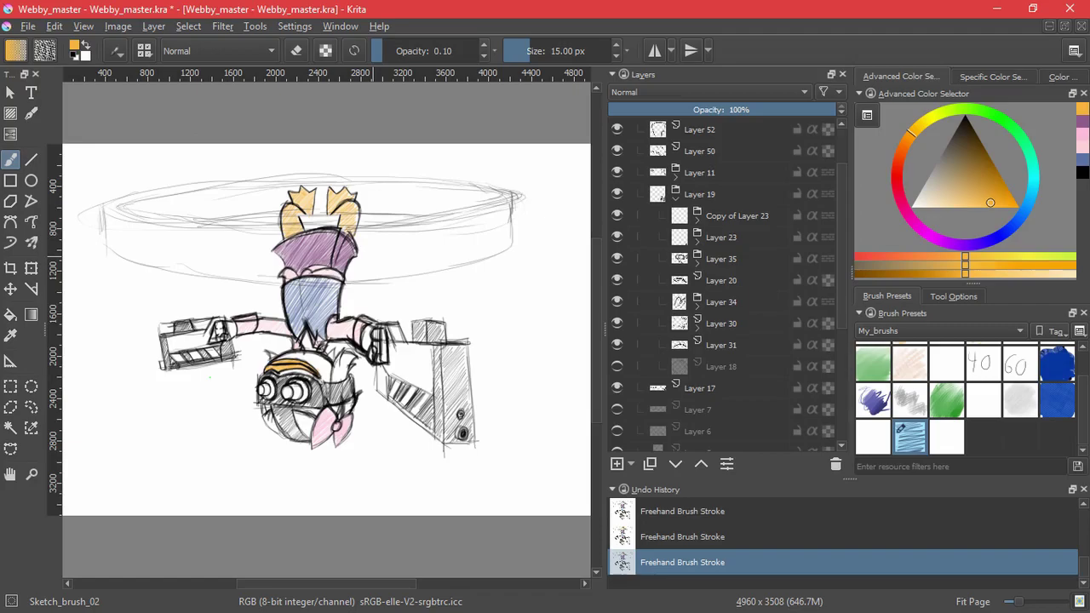